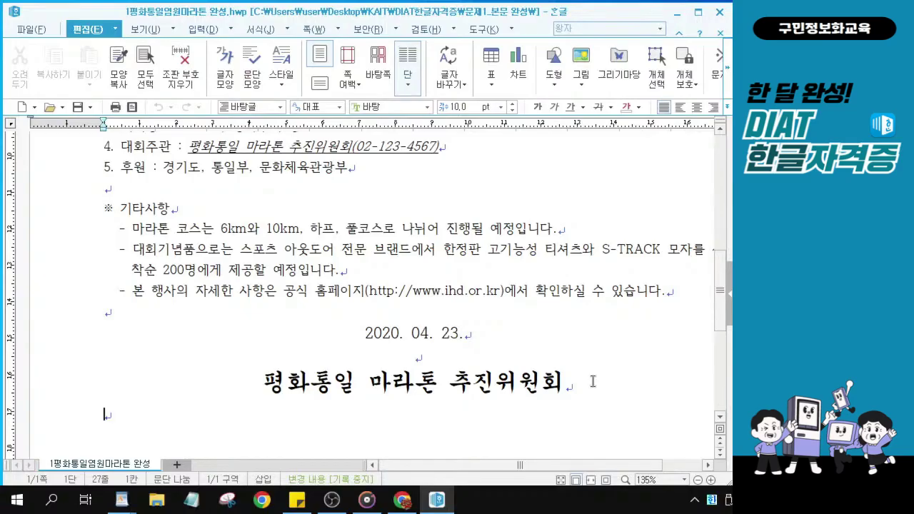
Review the completed marathon notice, from the DIAT header and title through the body text to the page number and closing organiser line.
scroll(592, 381, up, 3)
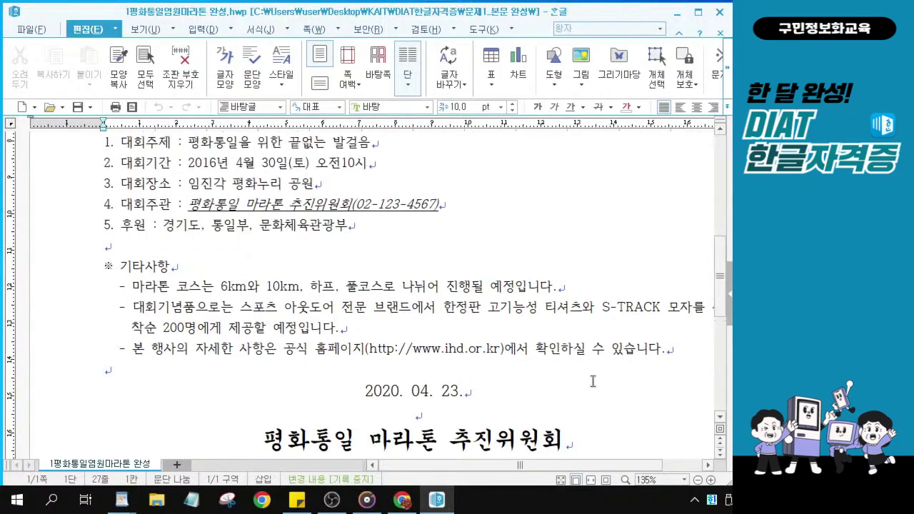
scroll(396, 247, up, 7)
scroll(396, 248, down, 5)
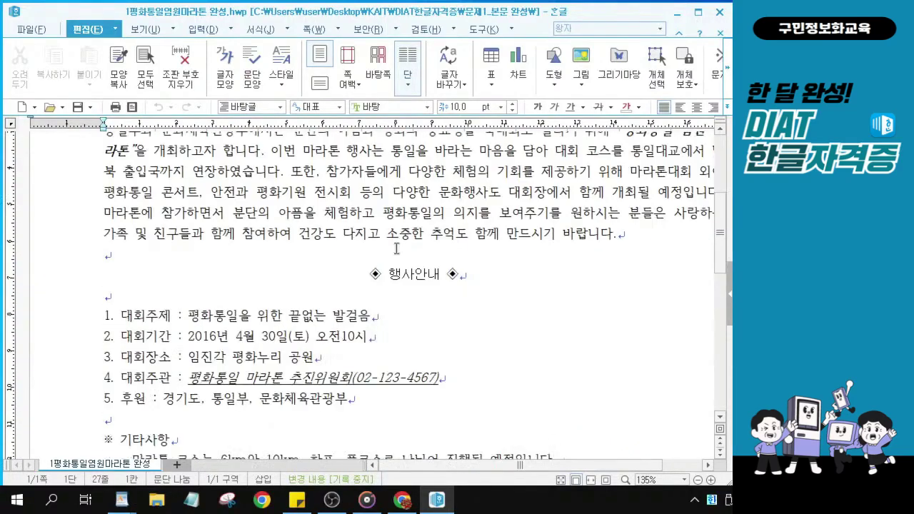
scroll(396, 248, up, 6)
click(398, 286)
drag(550, 465, 589, 465)
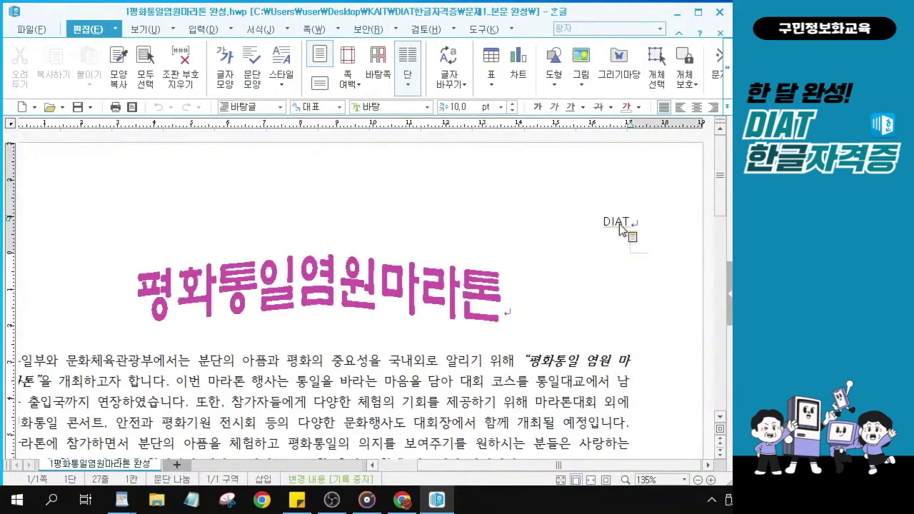
key(ctrl)
scroll(605, 283, down, 5)
scroll(605, 283, down, 10)
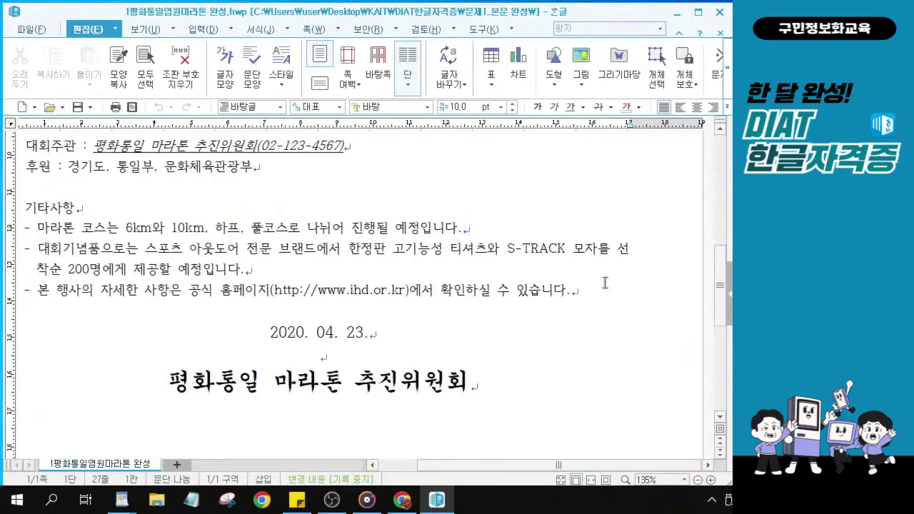
key(ctrl)
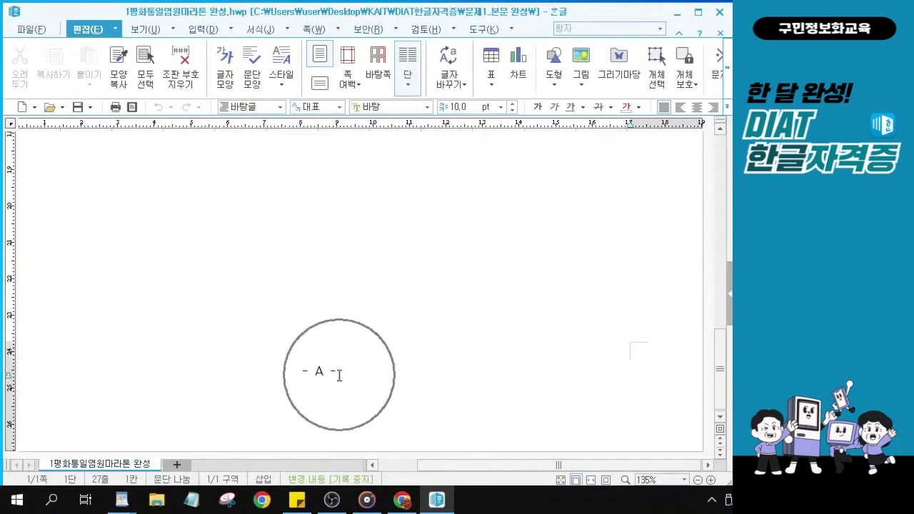
scroll(412, 330, up, 5)
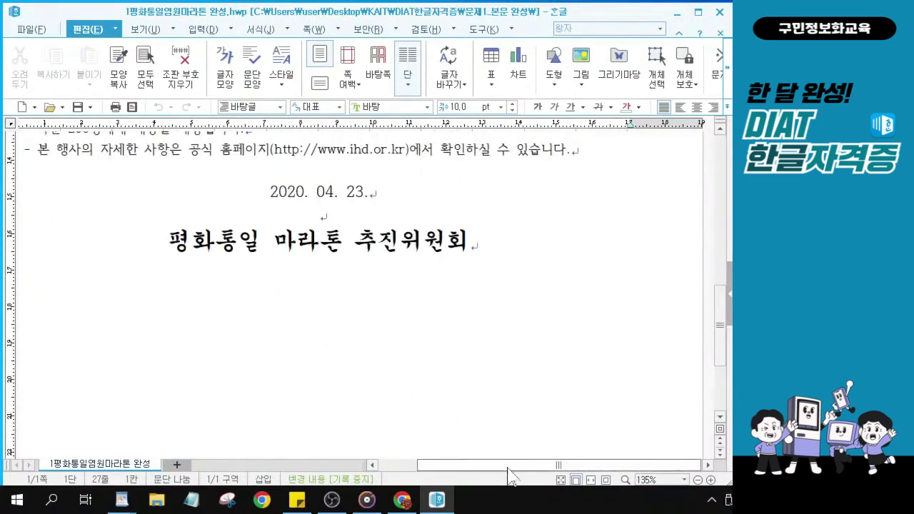
drag(514, 465, 482, 465)
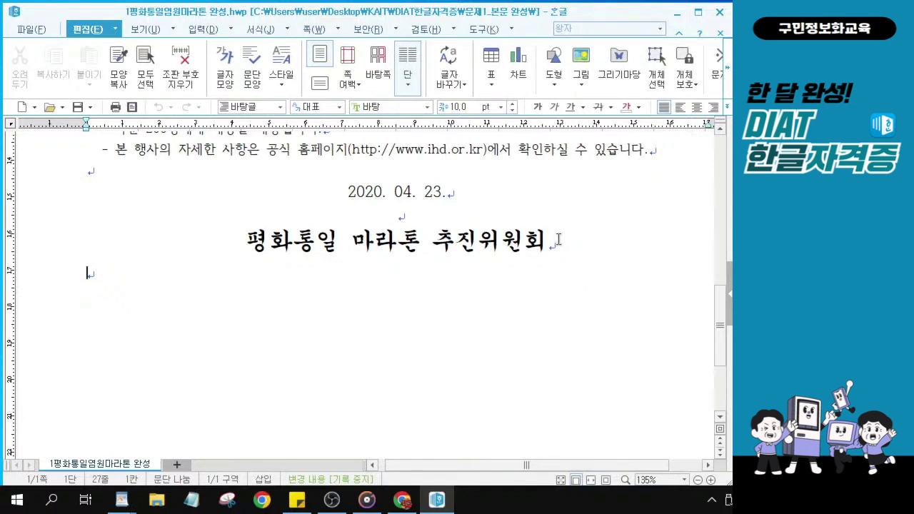
scroll(559, 239, up, 10)
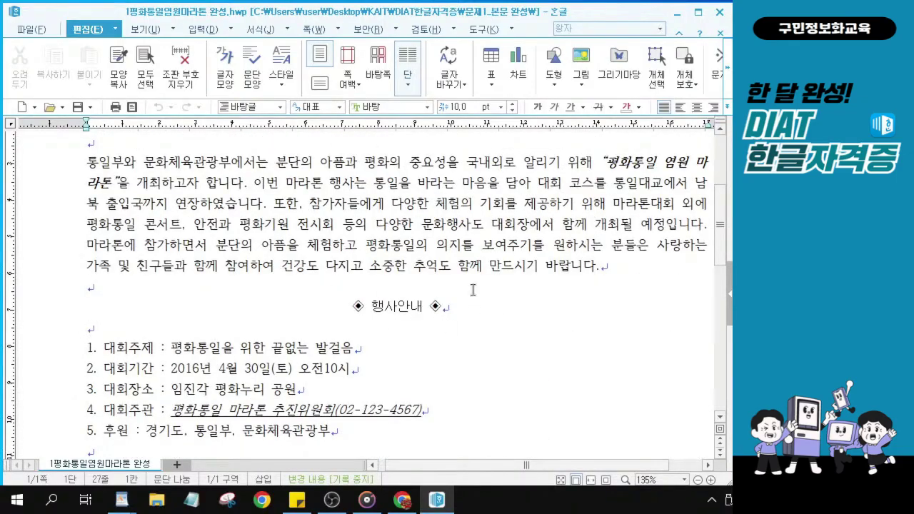
scroll(472, 290, down, 5)
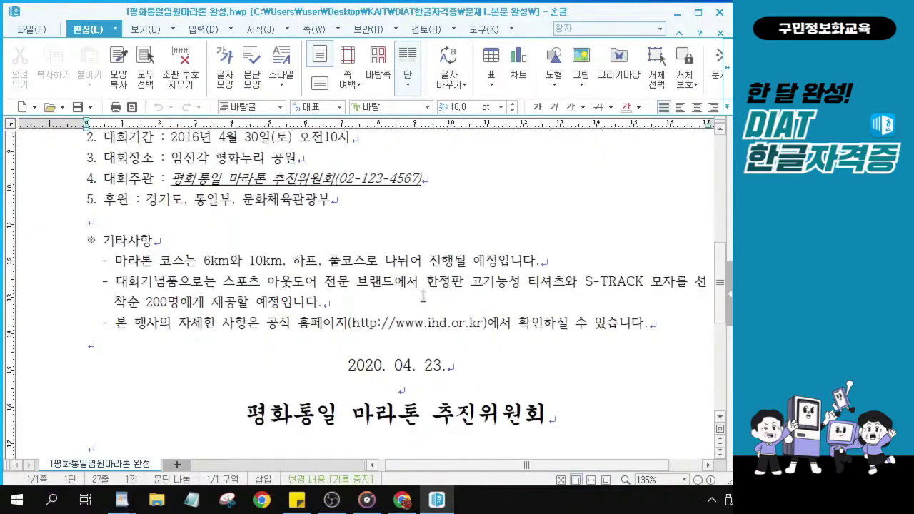
scroll(489, 292, up, 6)
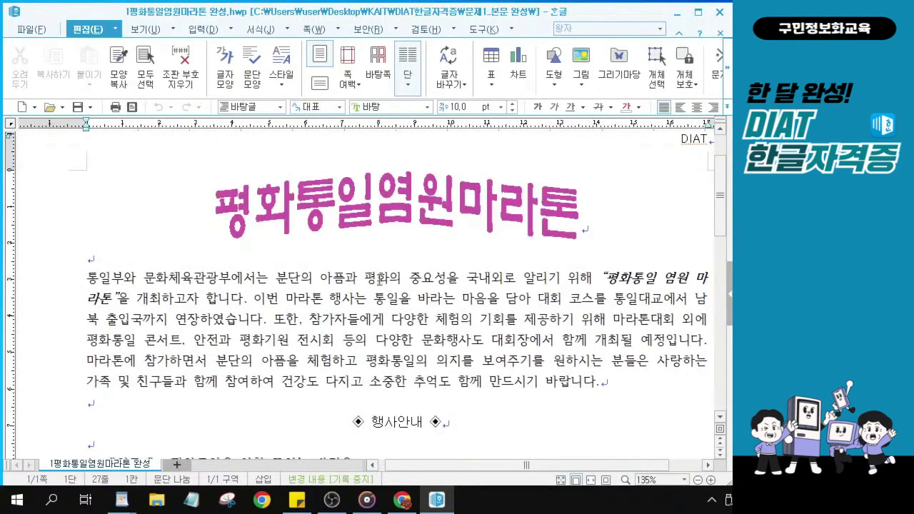
scroll(513, 365, down, 5)
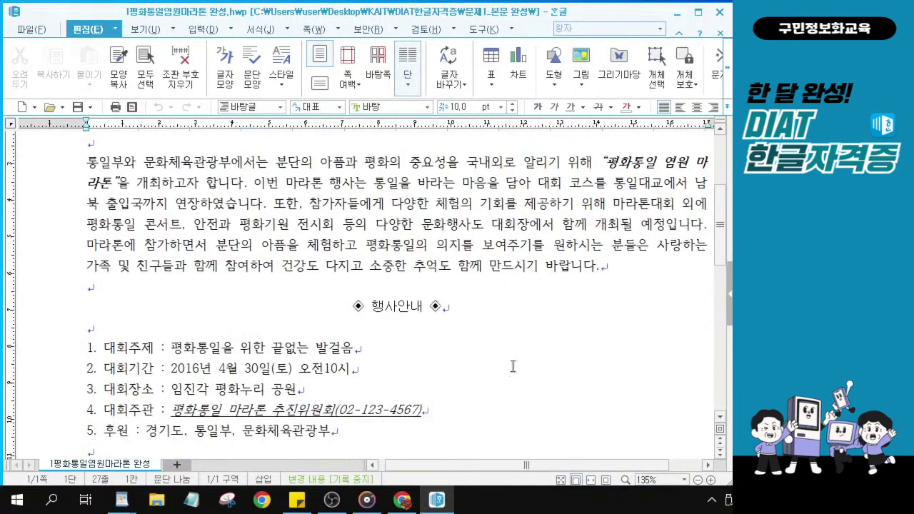
scroll(513, 365, down, 1)
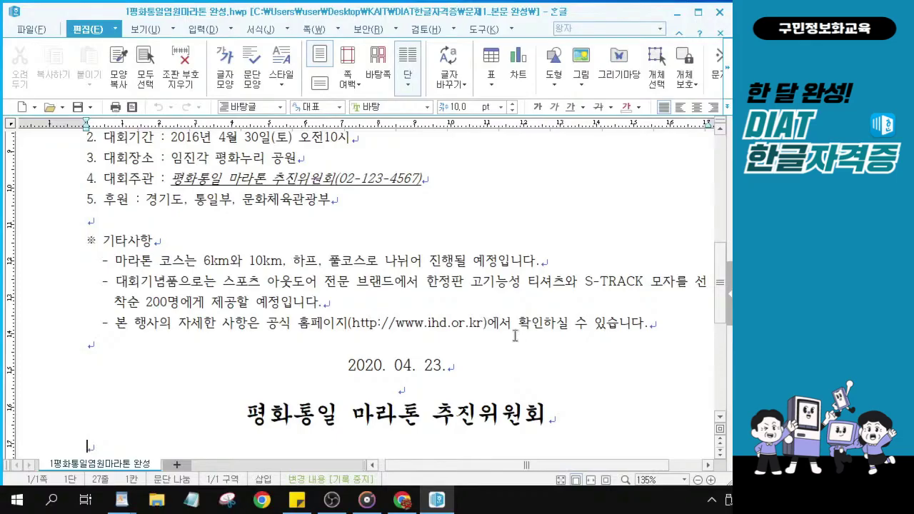
scroll(538, 364, down, 1)
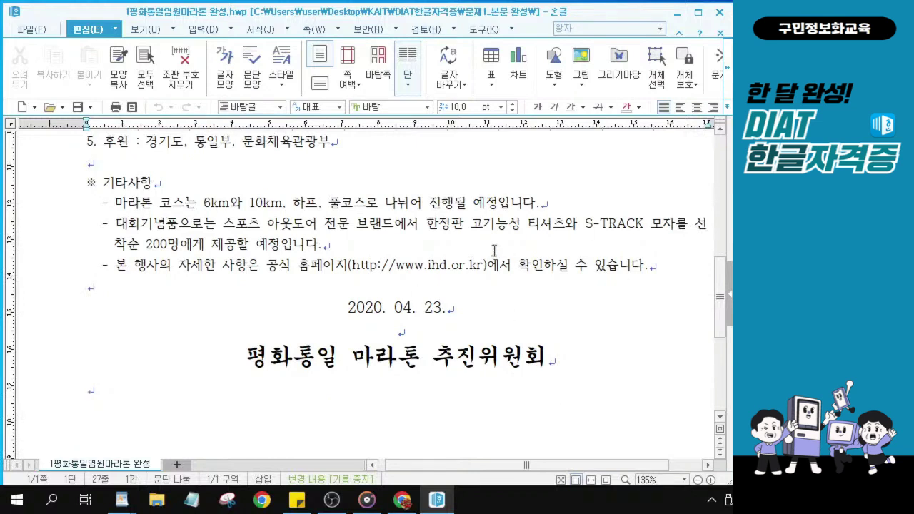
Insert a section break (구역 나누기) at the end of the closing line "평화통일 마라톤 추진위원회".
click(566, 358)
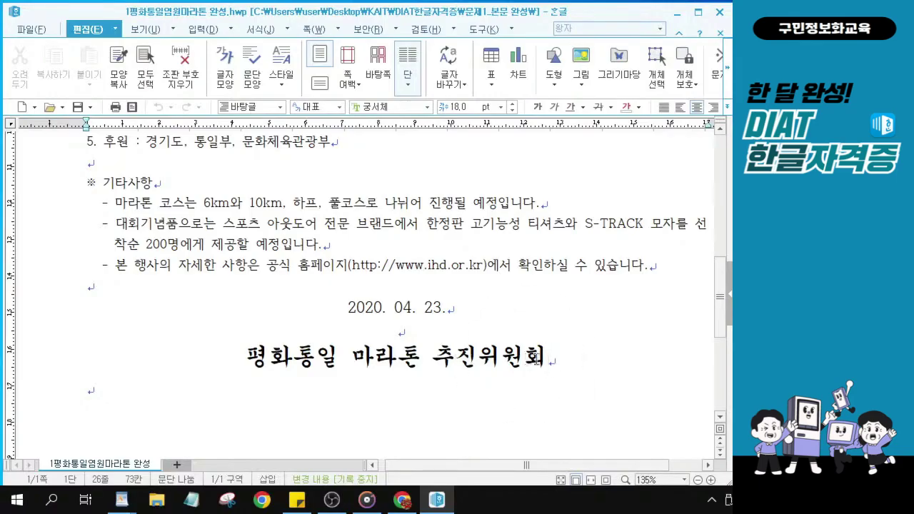
click(566, 358)
click(555, 357)
click(555, 357)
click(121, 500)
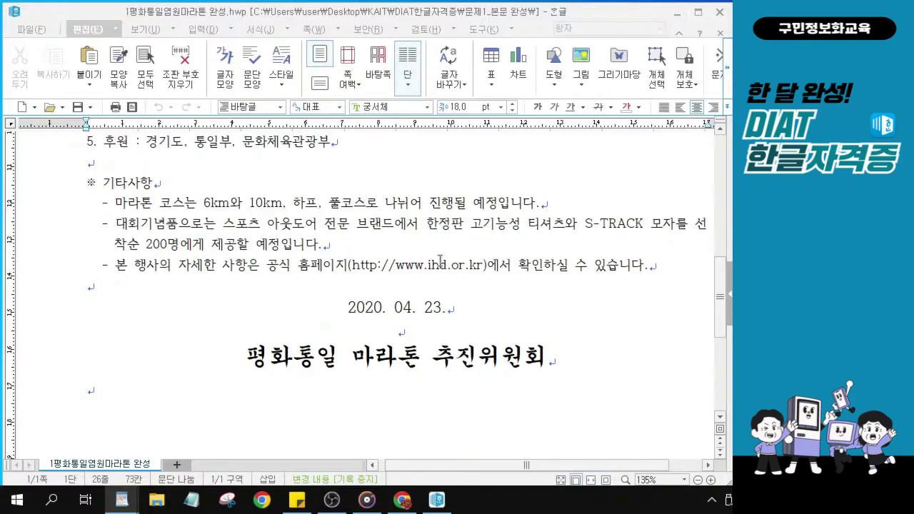
click(555, 359)
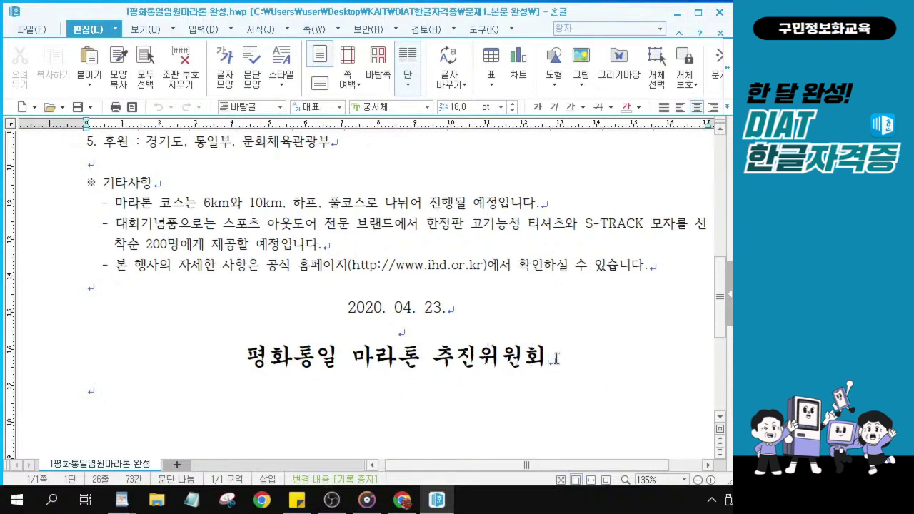
click(311, 32)
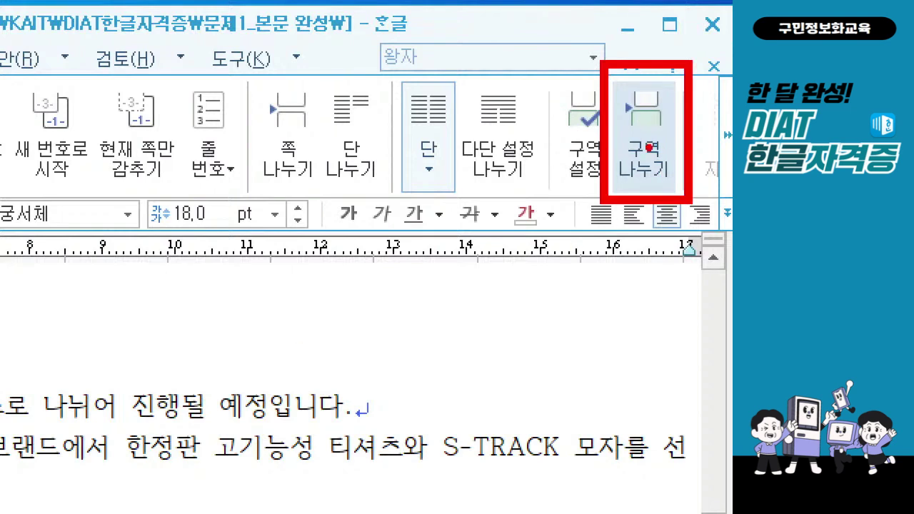
click(645, 153)
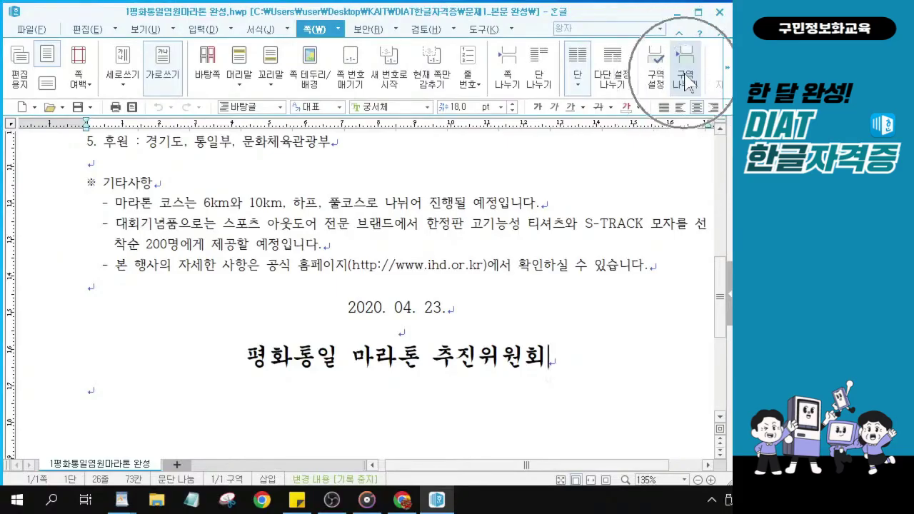
click(686, 82)
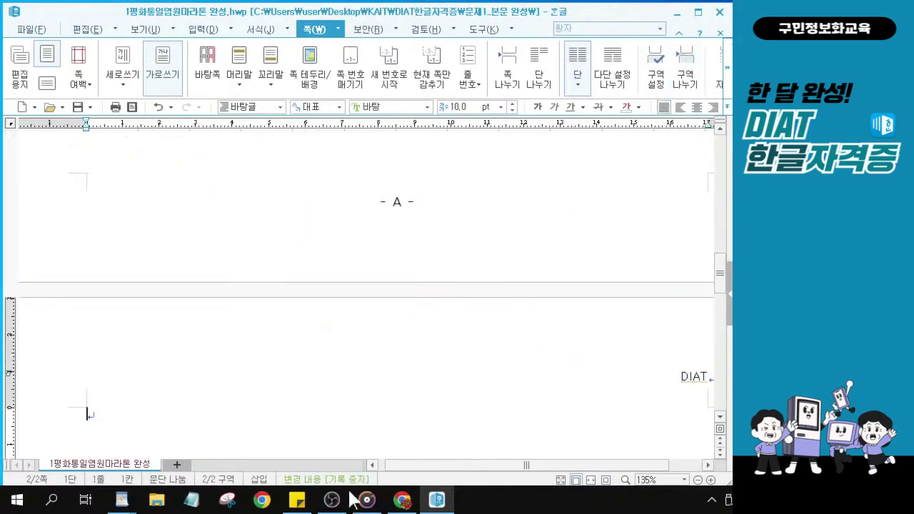
Insert a multi-column break (다단 설정 나누기) at the start of the second page.
click(107, 405)
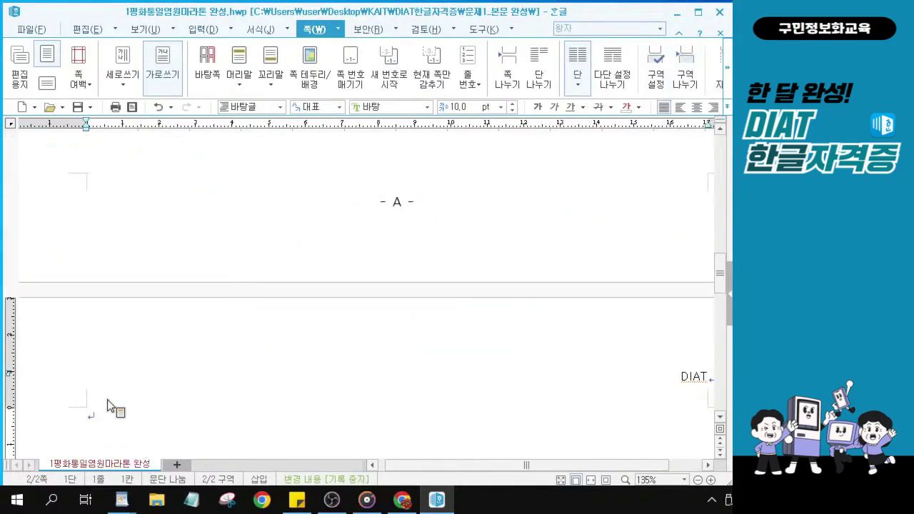
scroll(483, 410, down, 1)
click(110, 374)
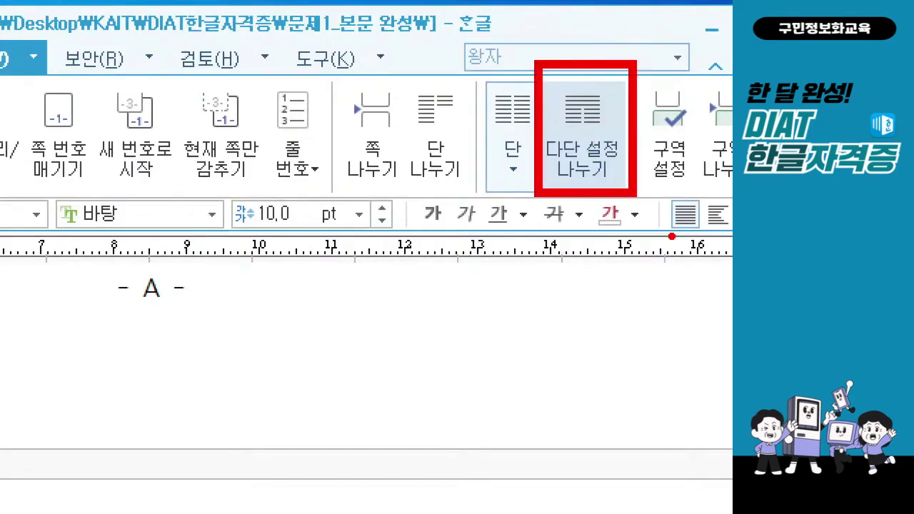
mouse_move(565, 70)
mouse_down()
mouse_move(575, 91)
mouse_move(594, 69)
mouse_up()
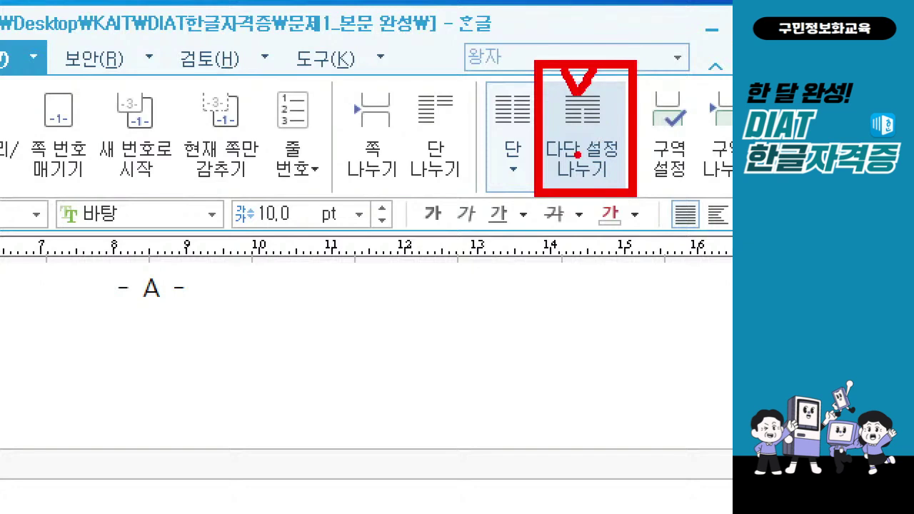
click(597, 164)
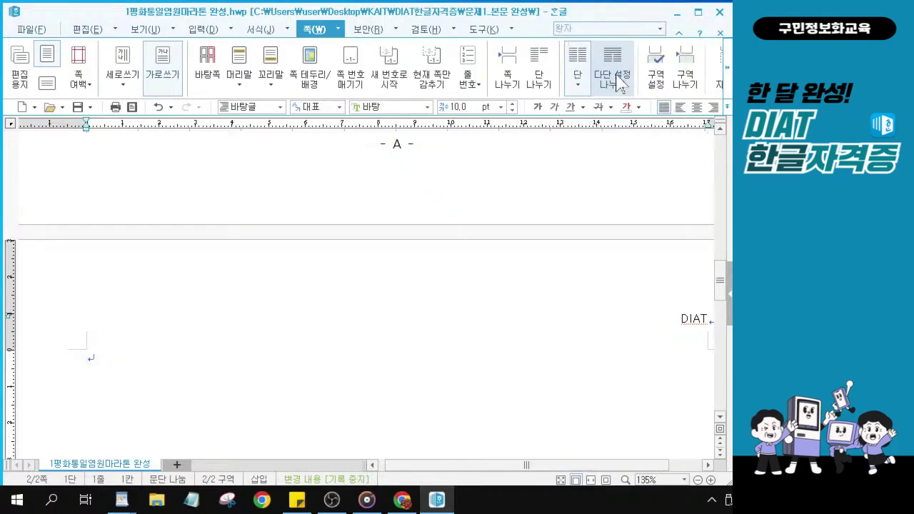
click(619, 81)
Place the cursor on the empty line below the column break on page 2 and save the document.
click(90, 415)
click(89, 414)
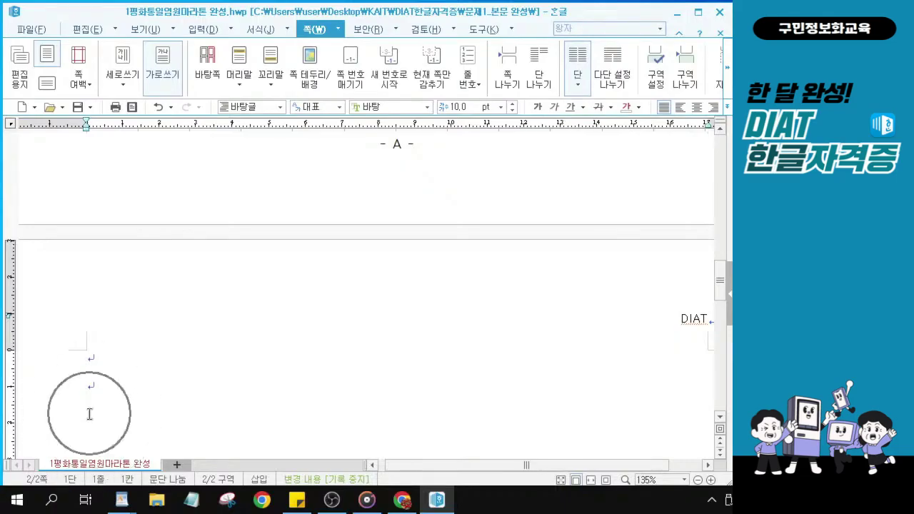
key(alt+s)
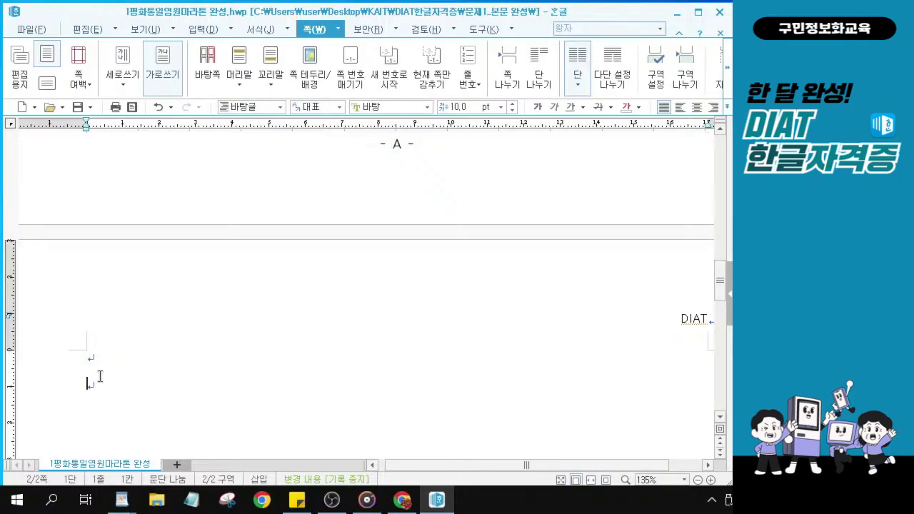
mouse_move(76, 347)
mouse_down()
mouse_move(102, 367)
mouse_move(128, 369)
mouse_up()
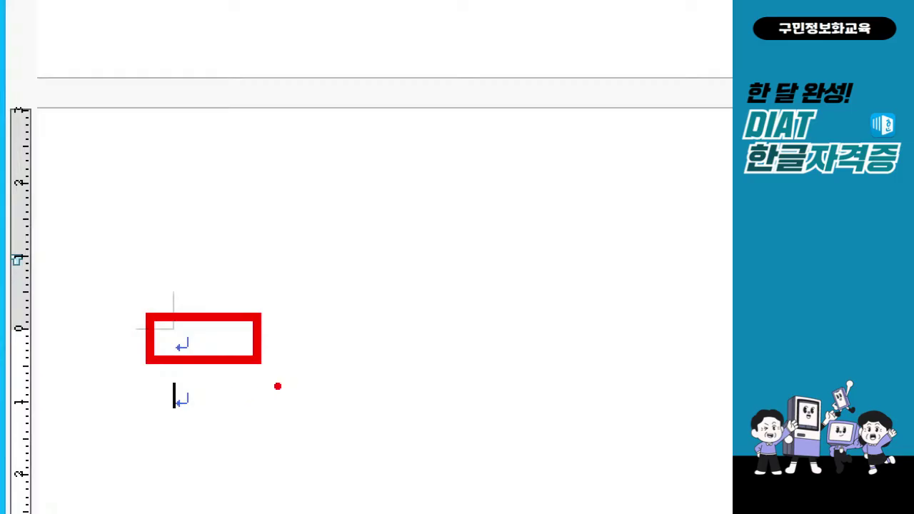
mouse_move(159, 374)
mouse_down()
mouse_move(164, 388)
mouse_move(242, 432)
mouse_up()
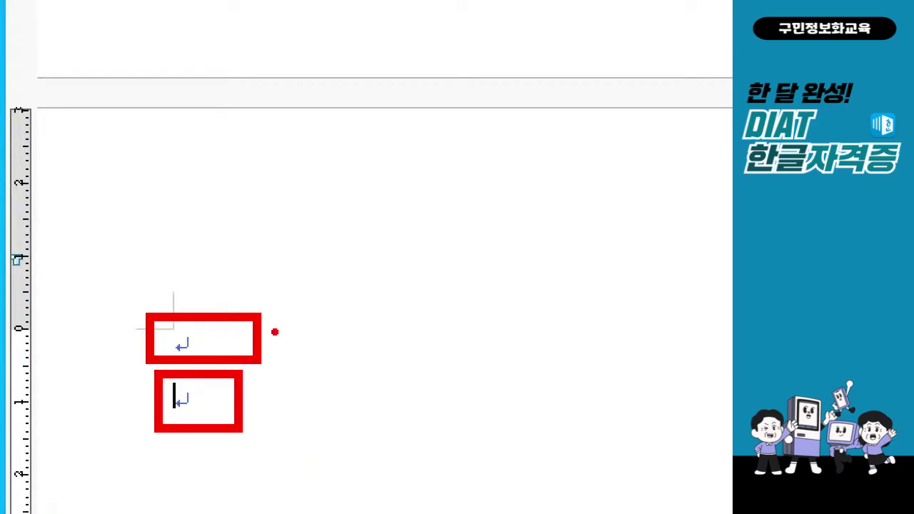
mouse_move(216, 308)
mouse_down()
mouse_move(223, 323)
mouse_move(290, 265)
mouse_up()
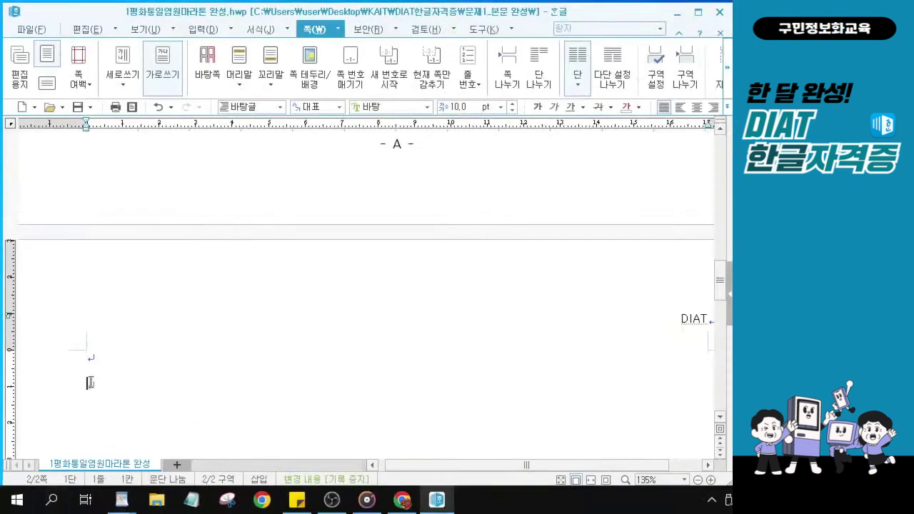
Format the area below the column break on page 2 as two columns using the 둘 preset.
click(90, 383)
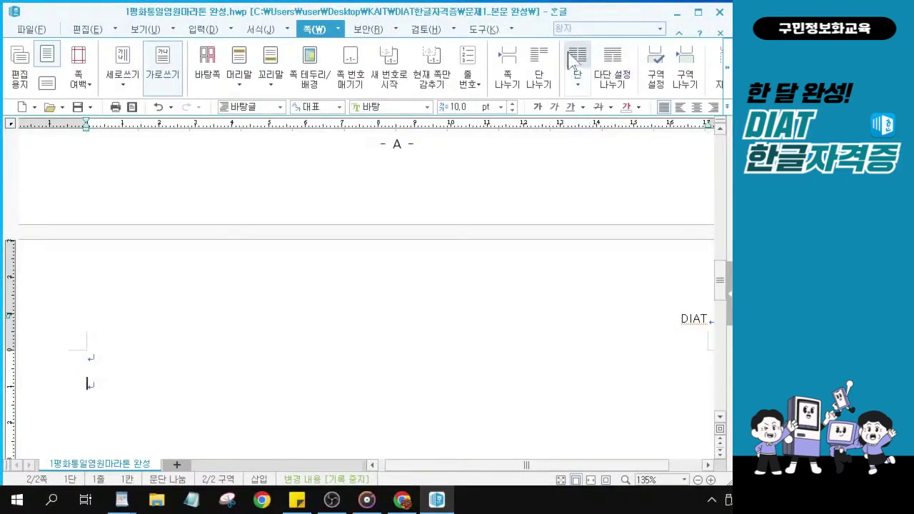
click(577, 62)
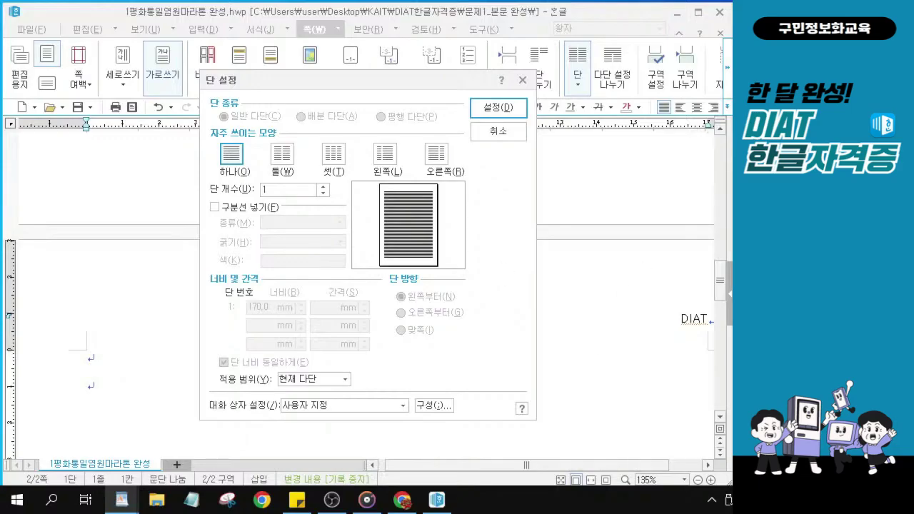
click(282, 155)
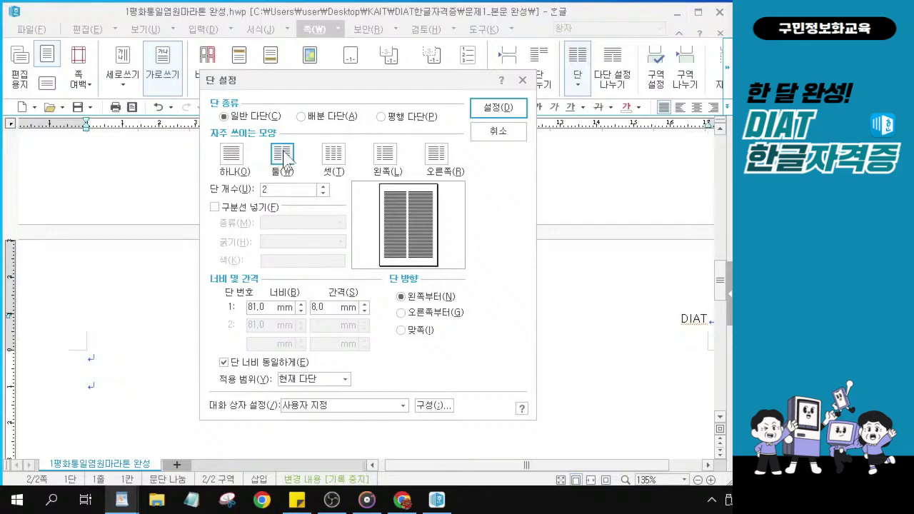
click(493, 108)
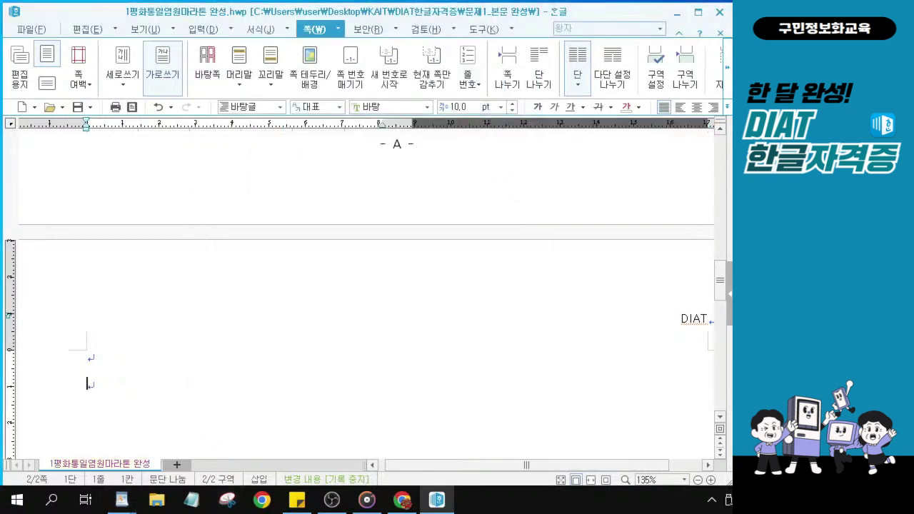
click(122, 500)
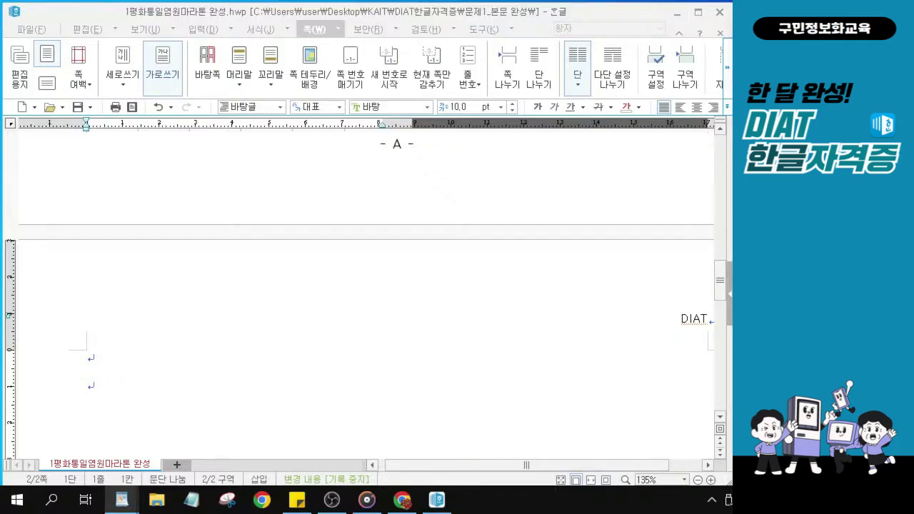
click(93, 388)
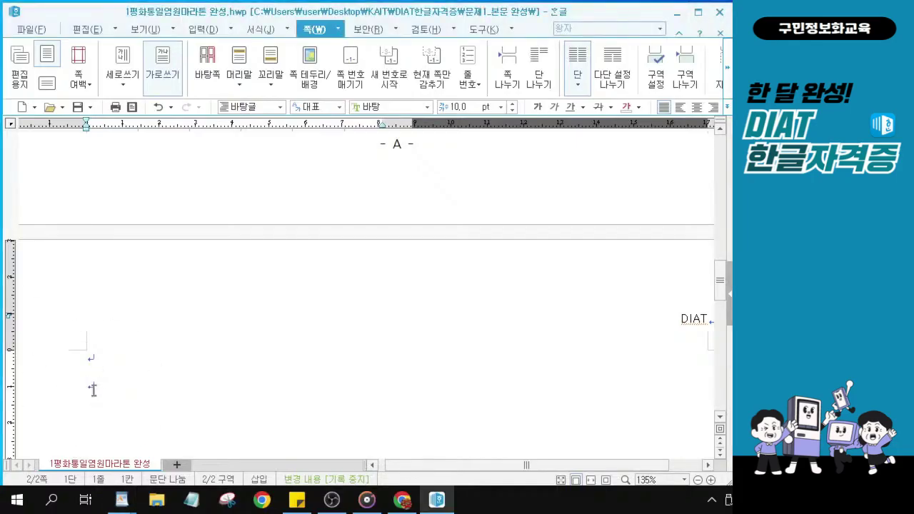
scroll(93, 388, down, 3)
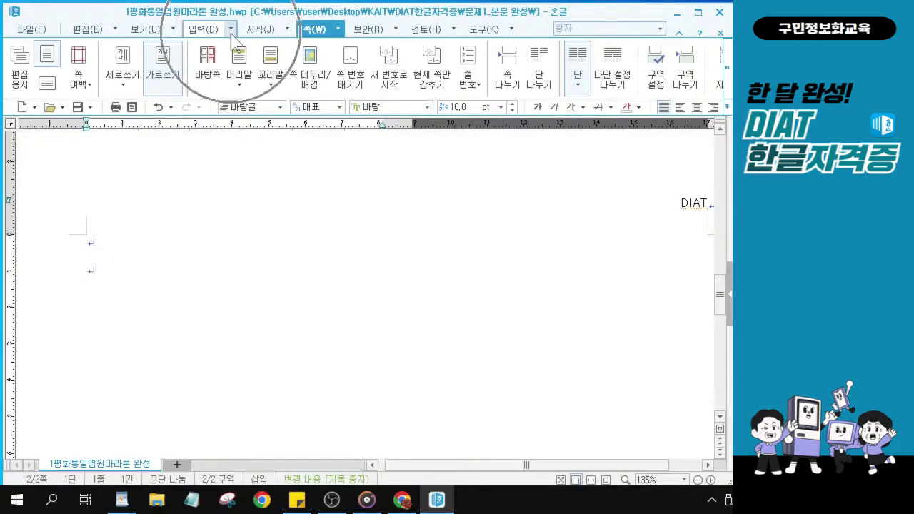
Start inserting a document (문서 끼워 넣기) and browse from the desktop through KAIT to the DIAT한글자격증 folder.
click(230, 30)
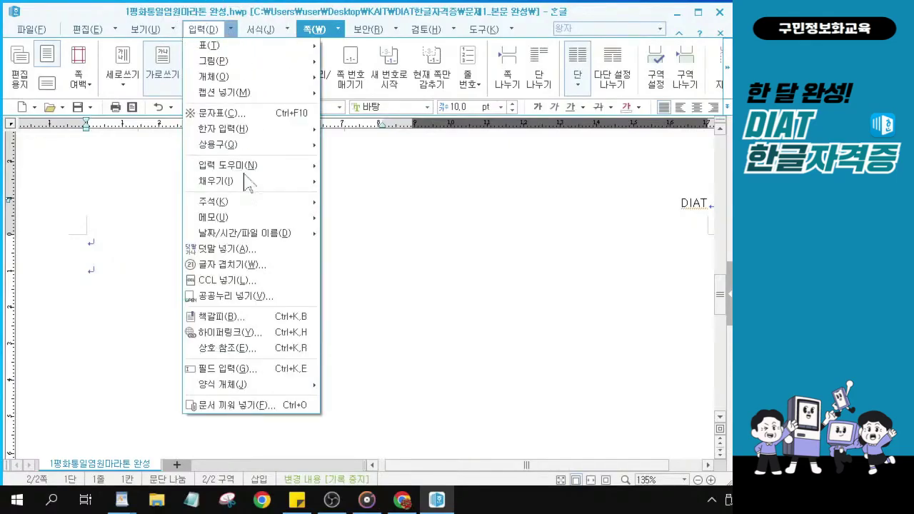
click(237, 405)
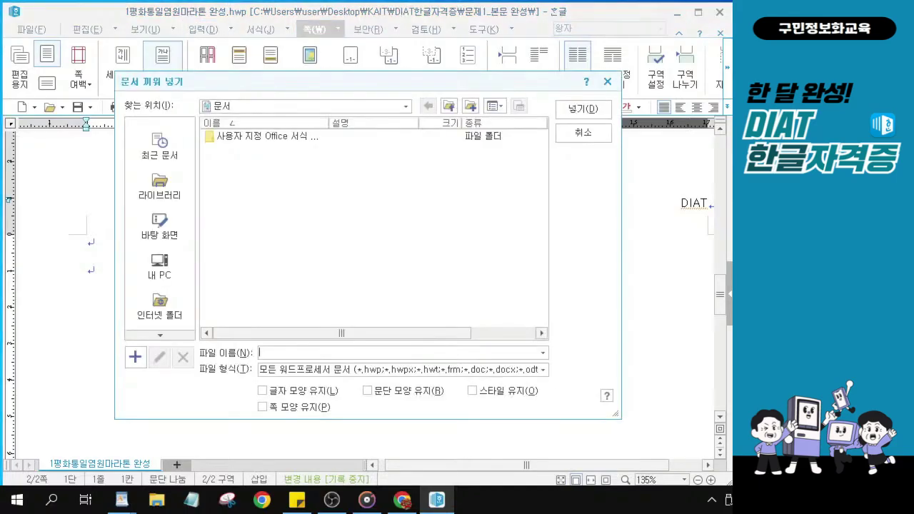
click(159, 227)
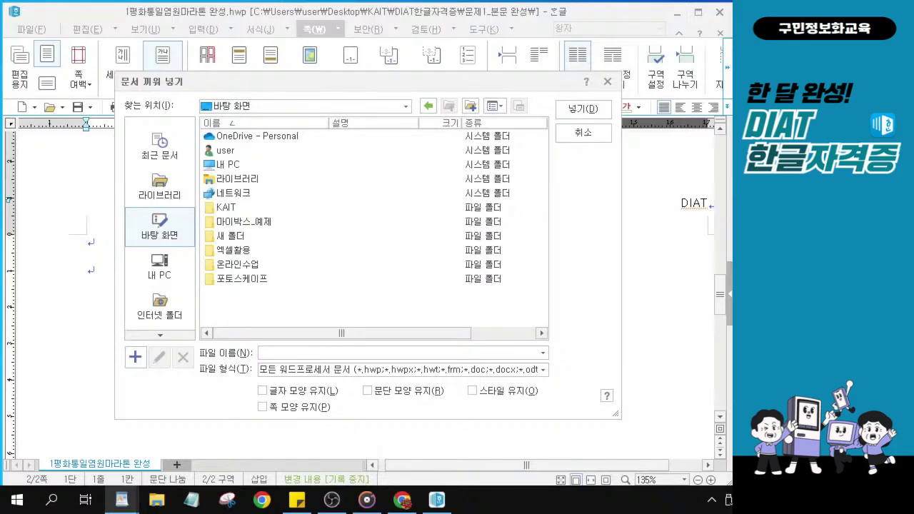
click(170, 239)
click(226, 210)
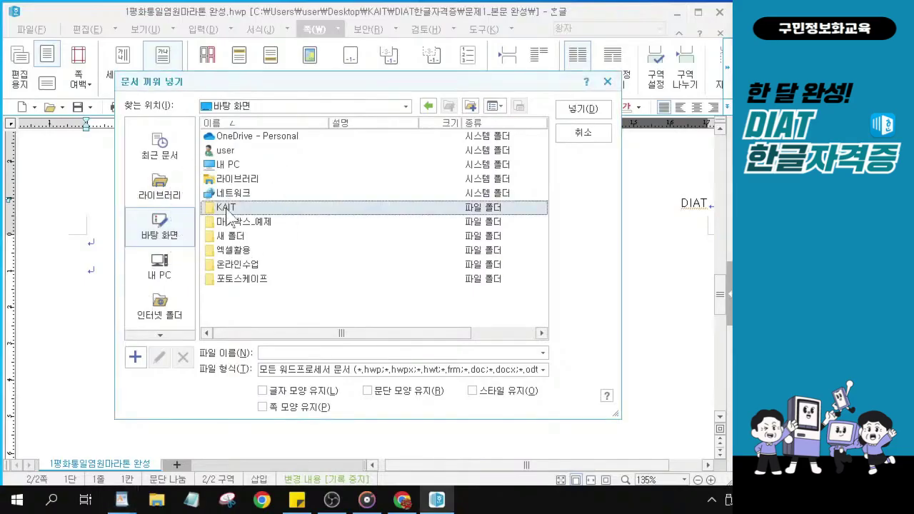
double_click(226, 210)
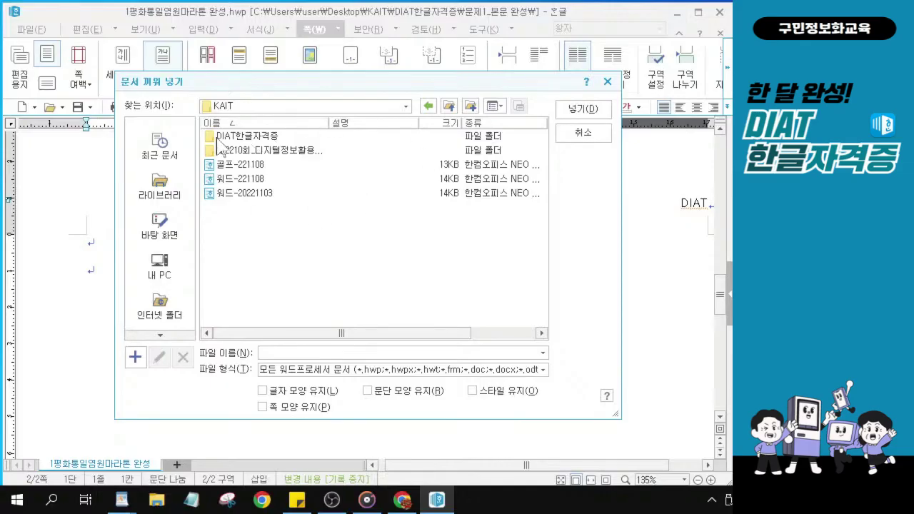
click(245, 137)
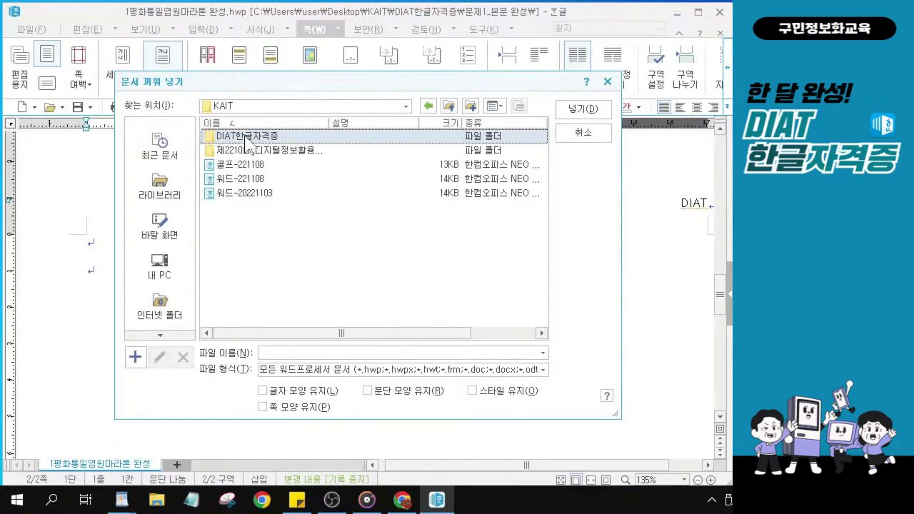
double_click(246, 136)
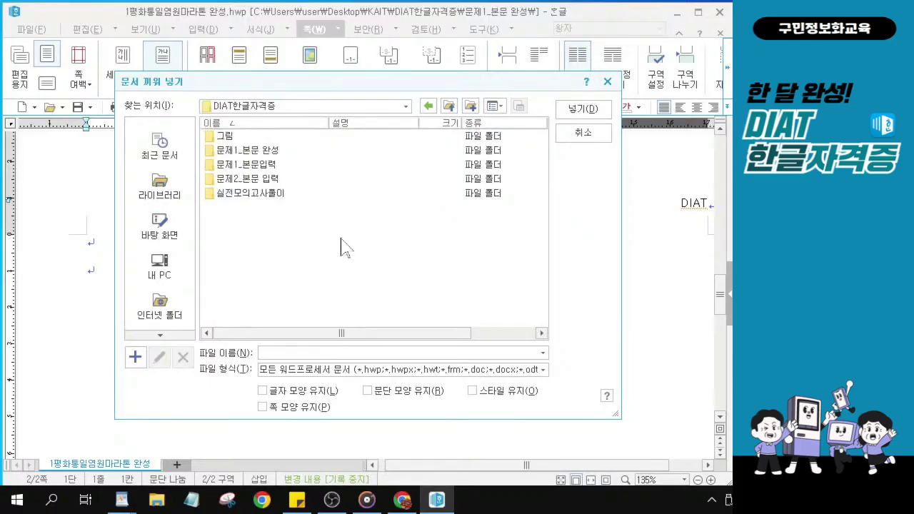
Insert the file 마라톤_문제2입력 from the 문제2_본문 입력 folder into the two-column area of page 2.
click(251, 179)
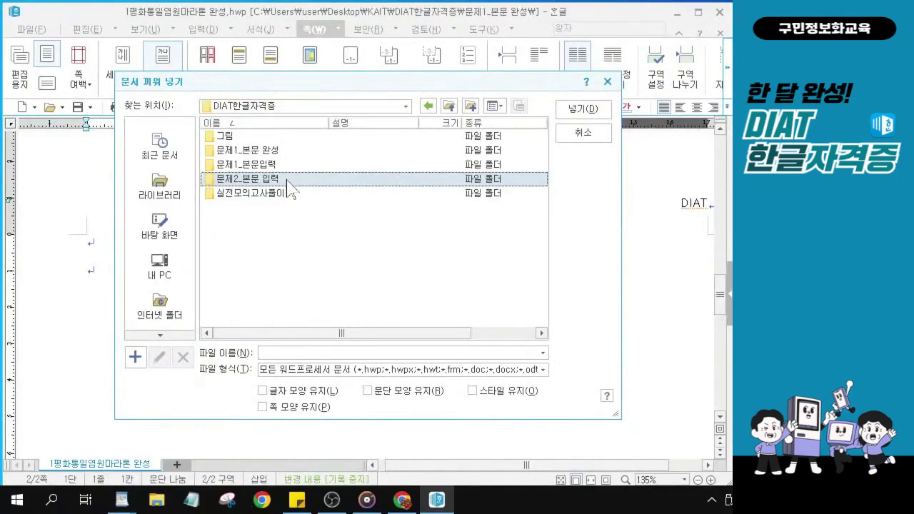
double_click(323, 237)
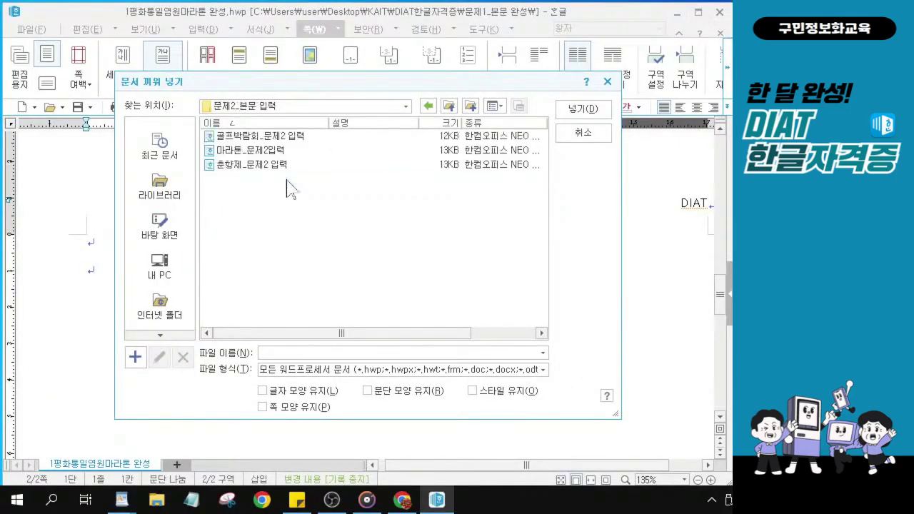
click(249, 151)
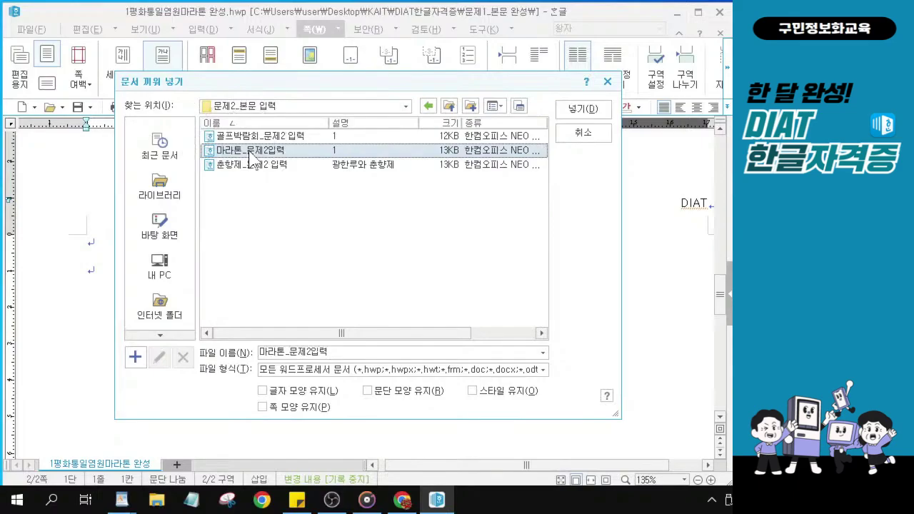
click(584, 112)
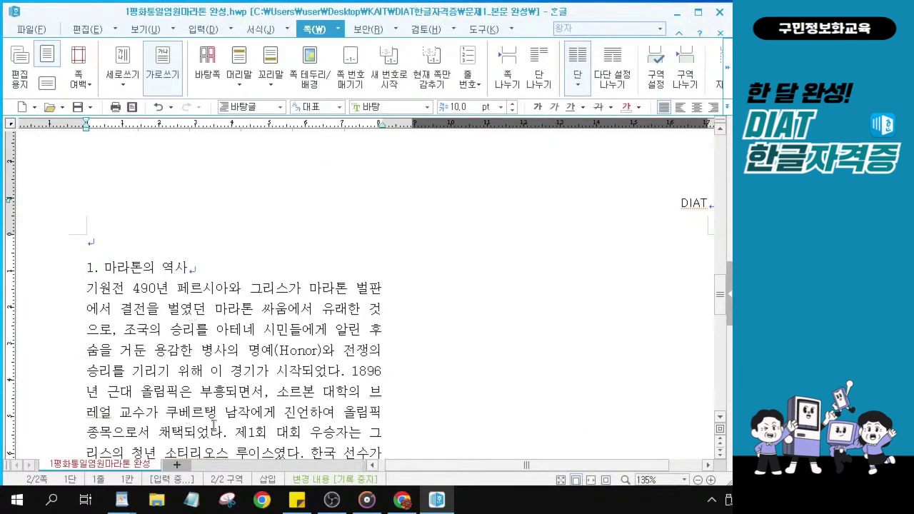
scroll(231, 362, down, 1)
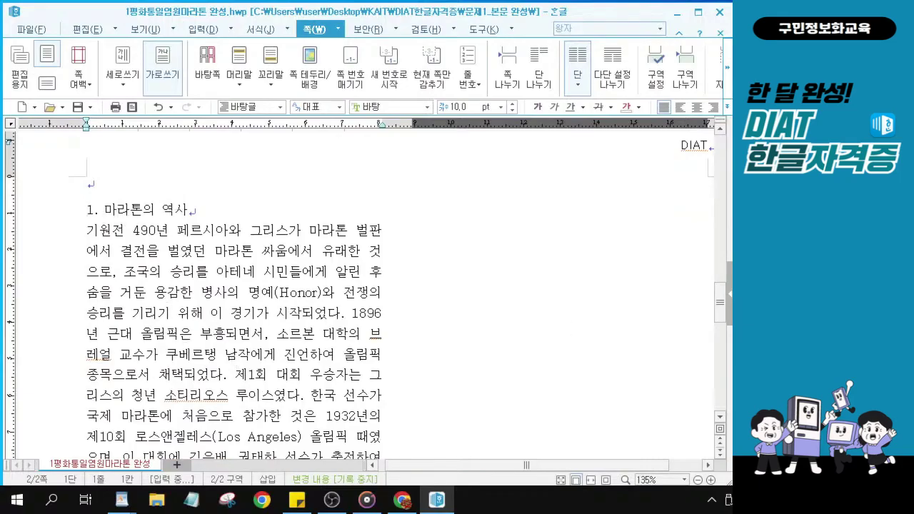
Locate the phrase "1896년 근대 올림픽은 부흥되면서" in the inserted paragraph under "1. 마라톤의 역사".
key(alt+Tab)
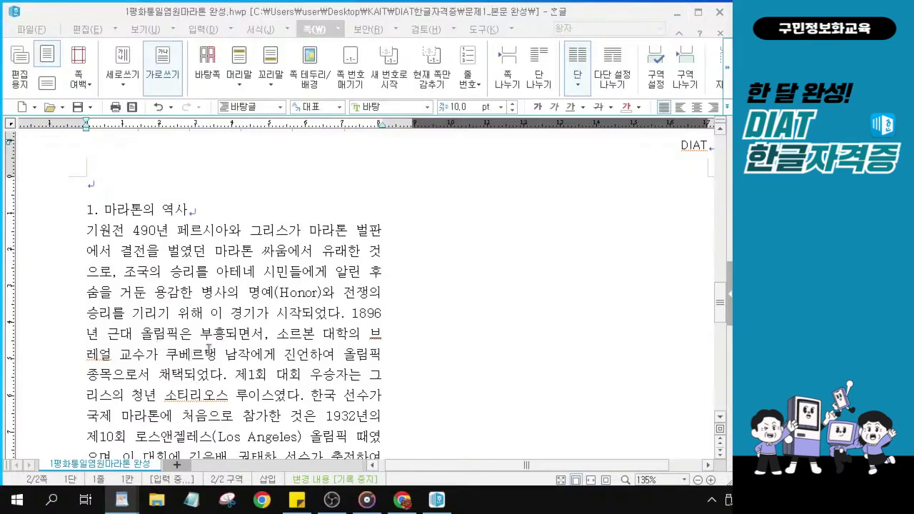
scroll(207, 344, up, 4)
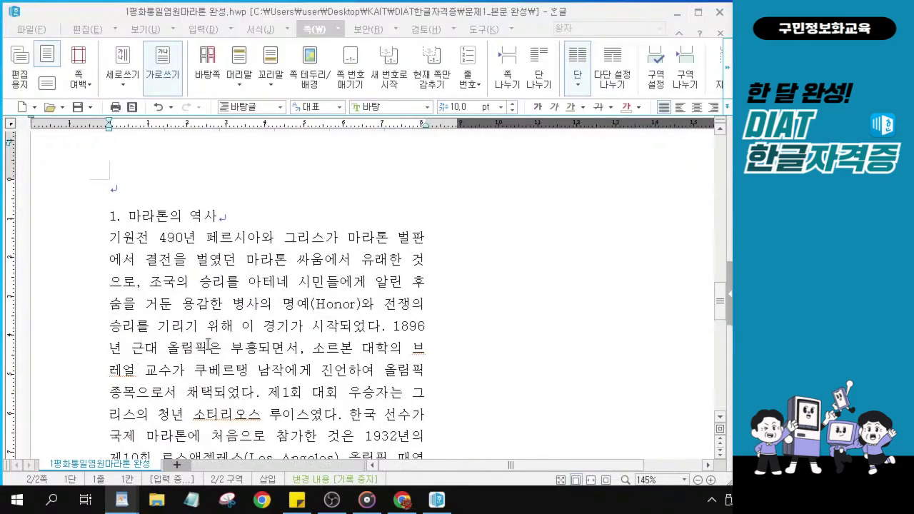
scroll(272, 348, down, 1)
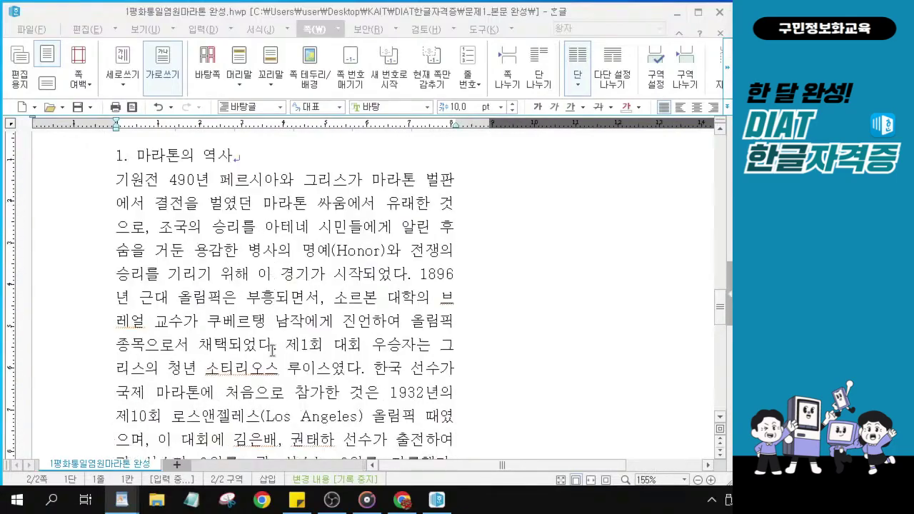
click(168, 156)
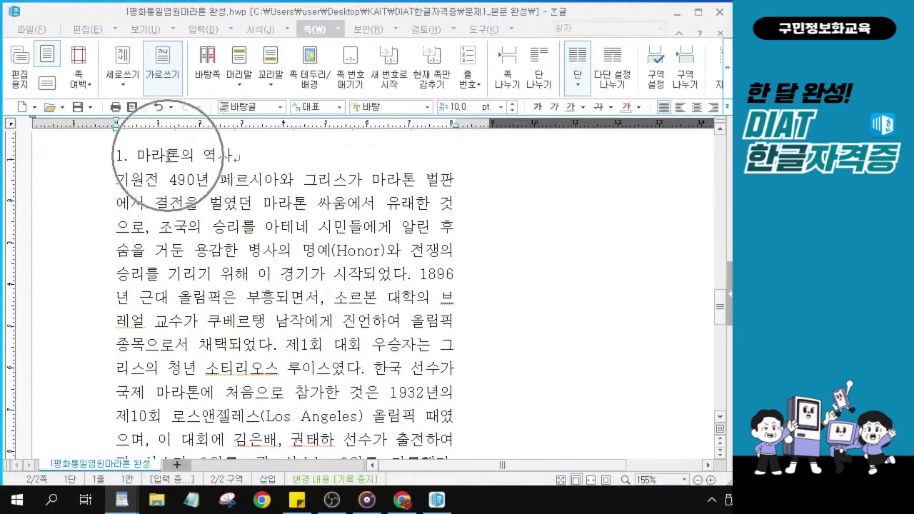
click(250, 296)
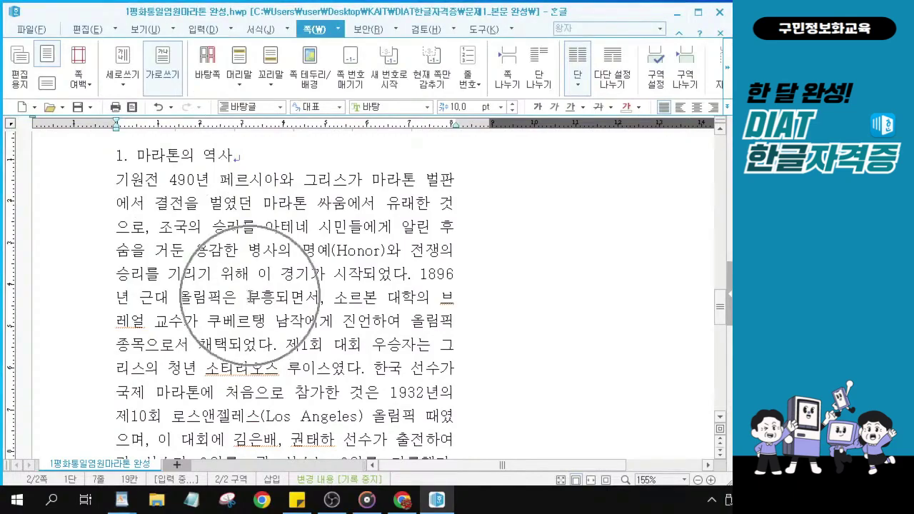
drag(145, 299, 335, 303)
drag(414, 276, 312, 308)
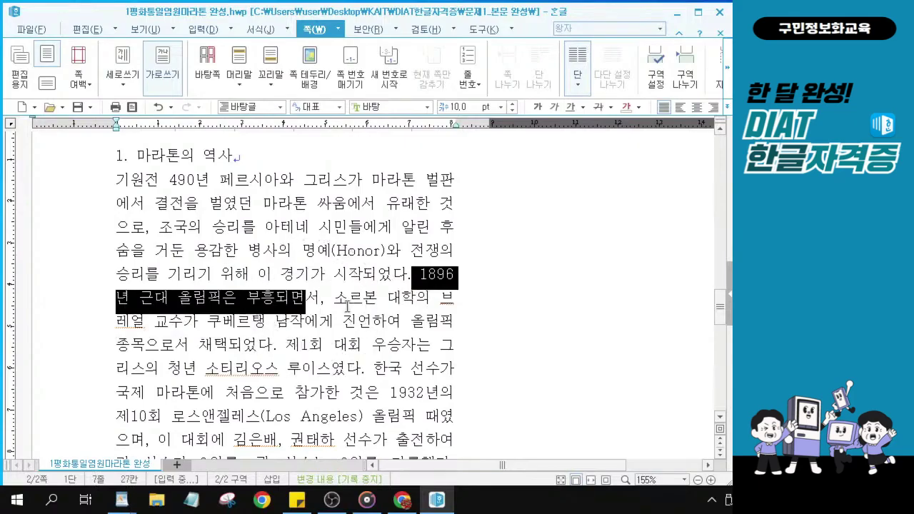
scroll(347, 306, up, 3)
scroll(346, 305, up, 3)
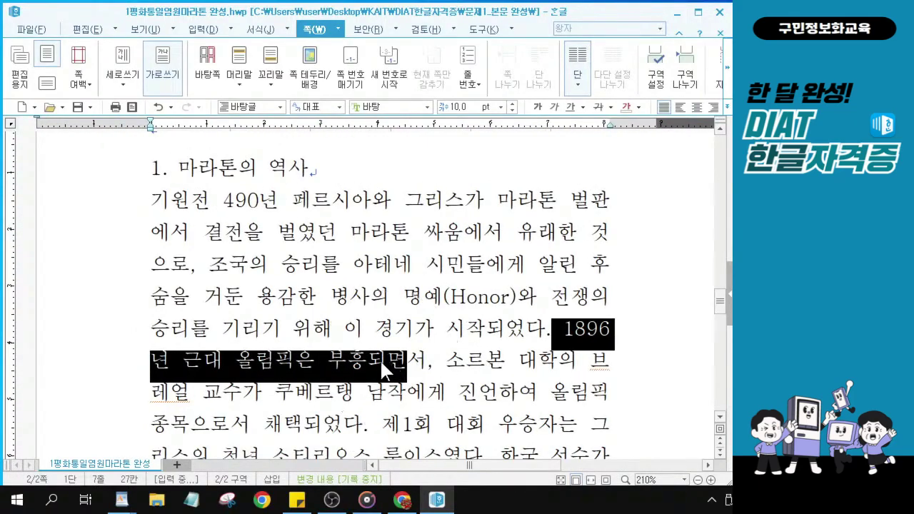
click(380, 359)
drag(366, 361, 328, 362)
key(F9)
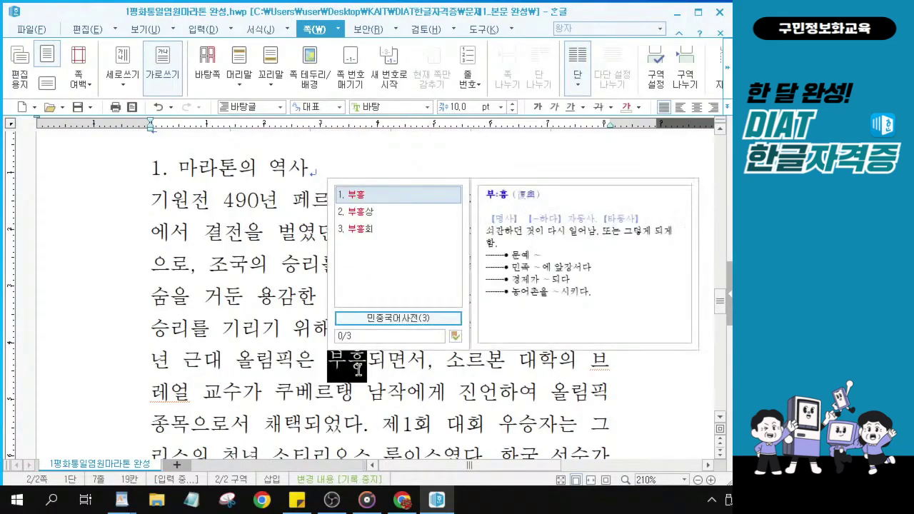
key(Escape)
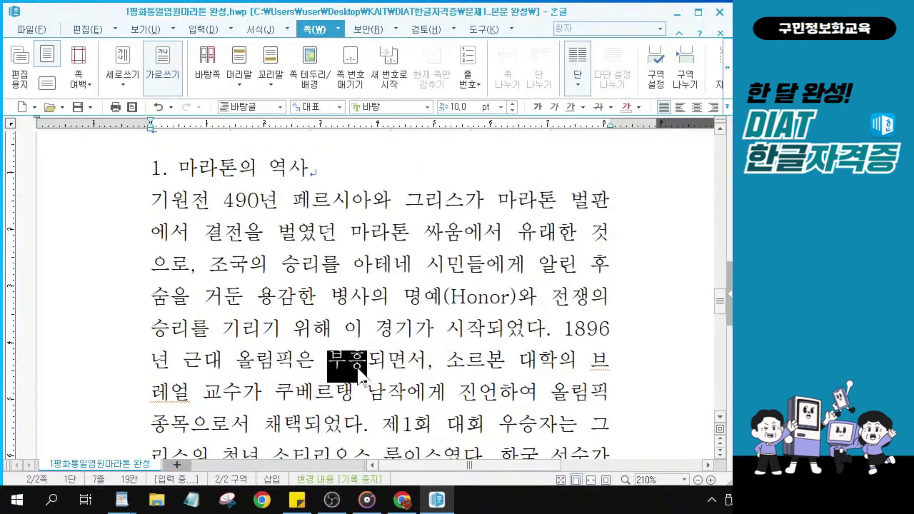
Place the cursor directly after 부흥 in "부흥되면서" and start Hanja conversion (한자로 바꾸기) for the word.
click(364, 361)
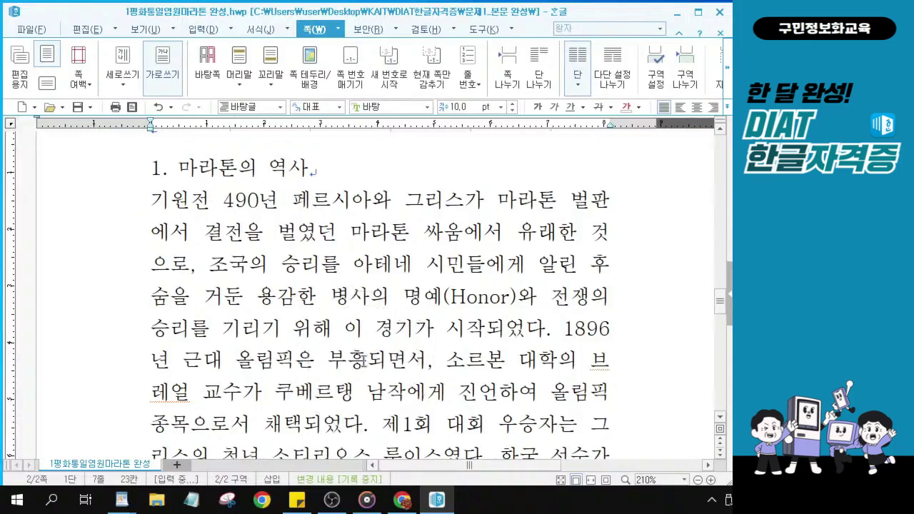
scroll(363, 361, up, 1)
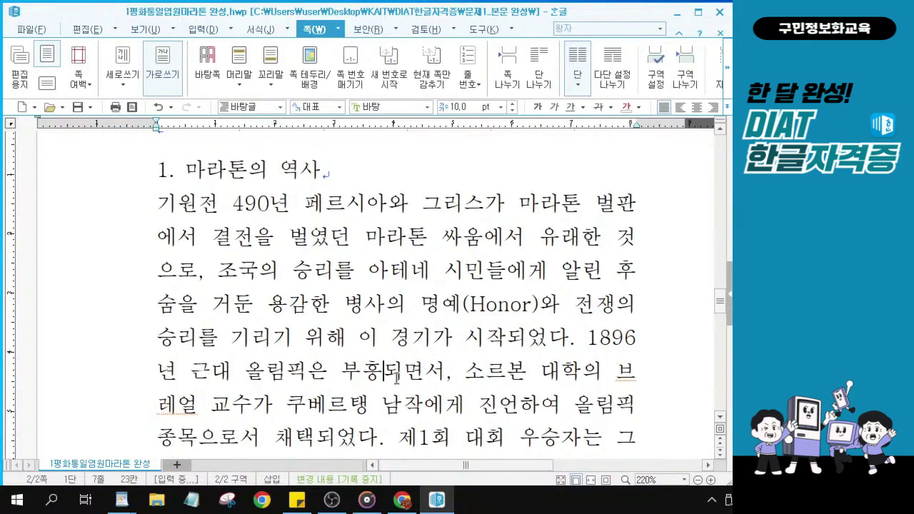
scroll(397, 377, up, 1)
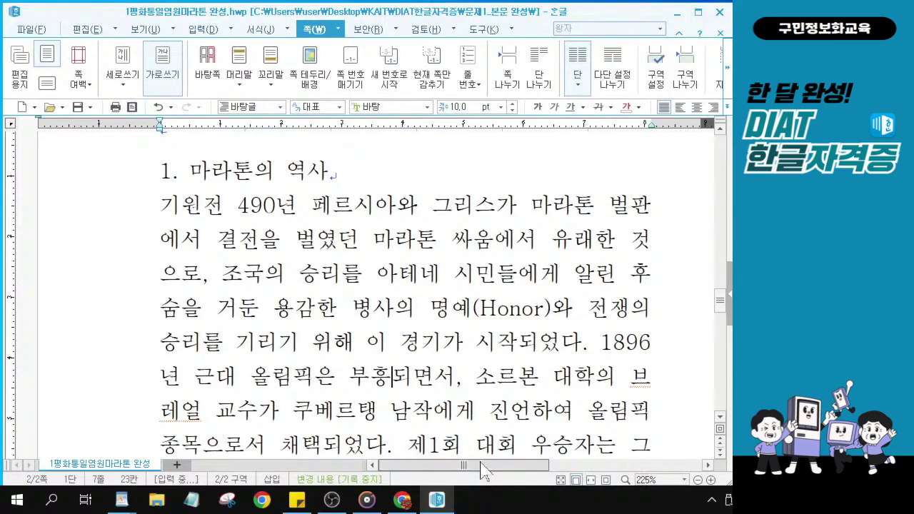
scroll(482, 470, left, 1)
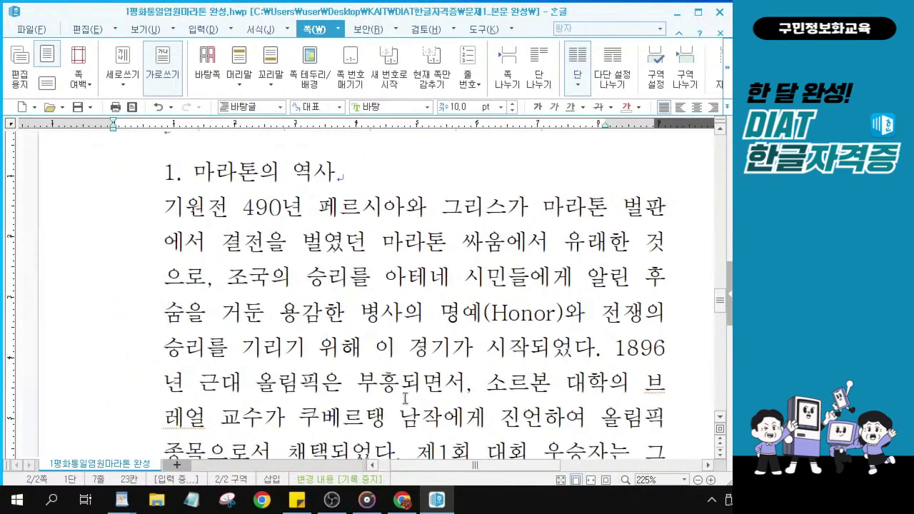
scroll(404, 397, up, 1)
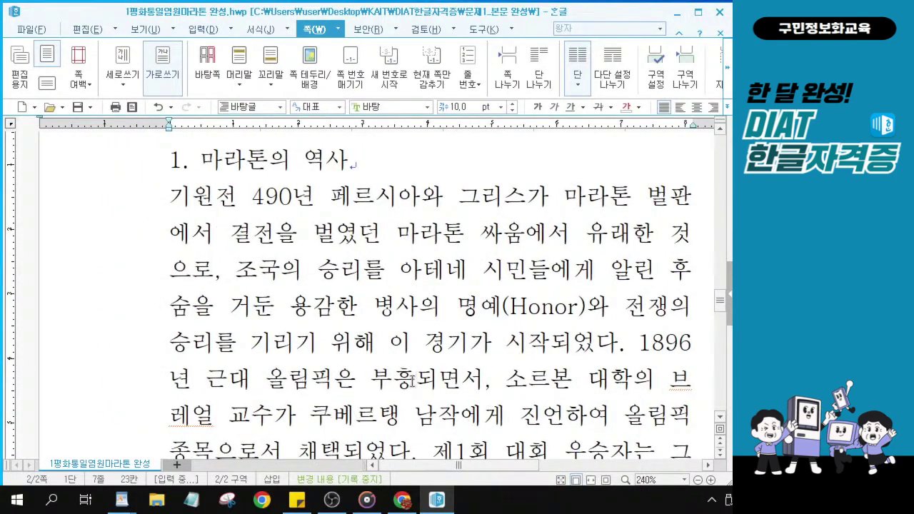
scroll(413, 377, down, 1)
scroll(416, 350, up, 1)
click(414, 381)
key(F9)
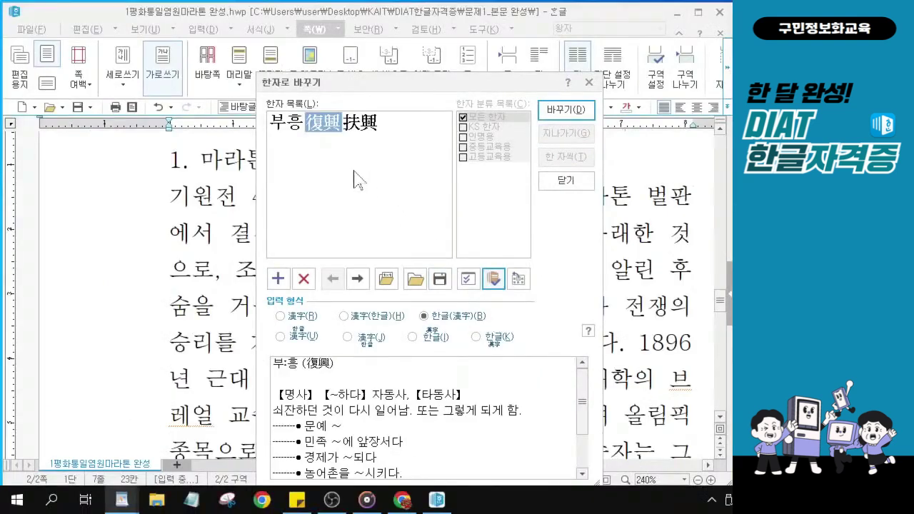
Convert 부흥 using the Hanja 復興 in the 한글(漢字) input format.
click(322, 129)
click(321, 130)
click(322, 130)
click(322, 130)
click(322, 129)
click(442, 321)
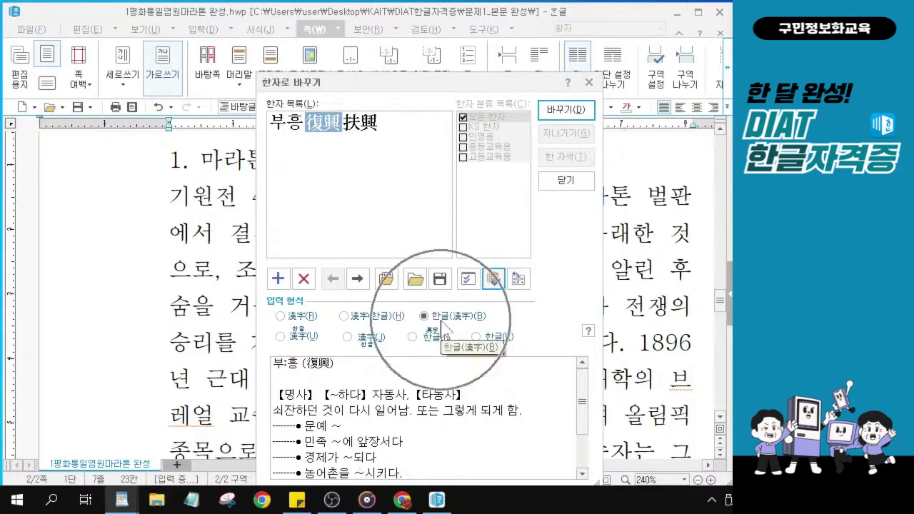
click(443, 322)
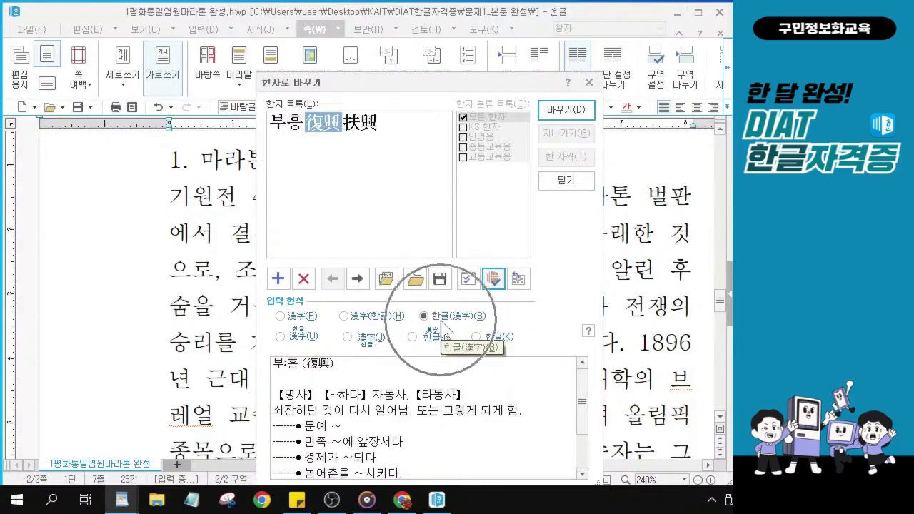
click(577, 114)
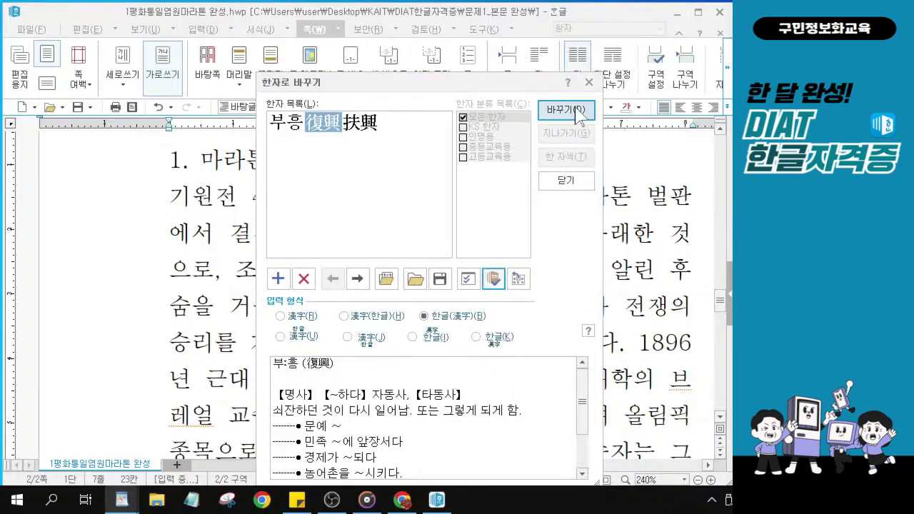
click(577, 114)
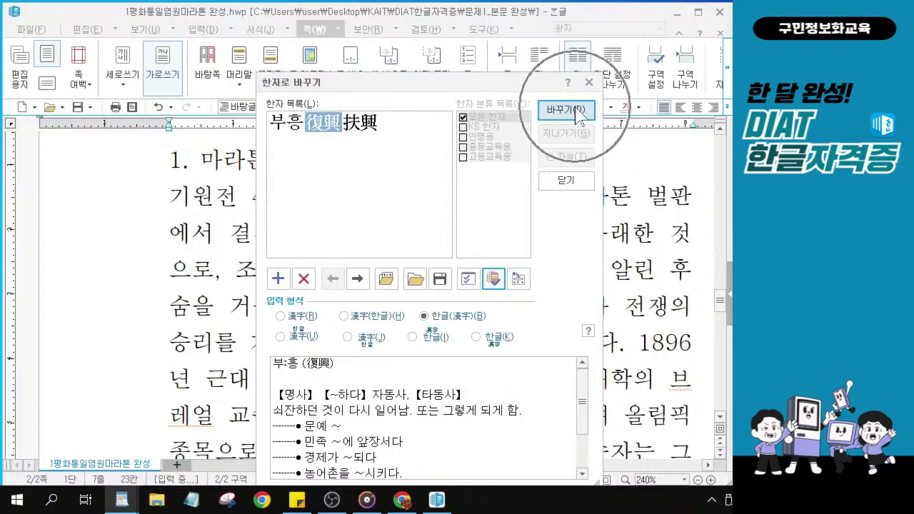
click(577, 114)
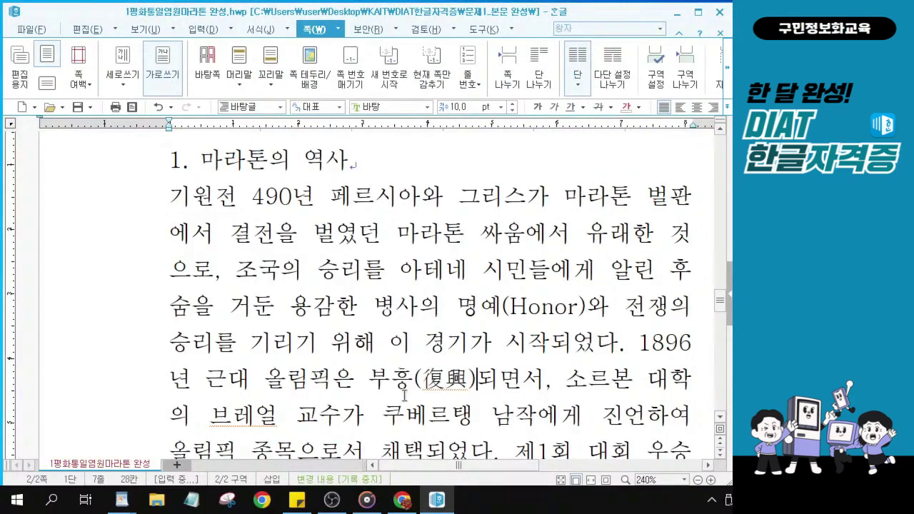
drag(369, 378, 477, 379)
click(384, 377)
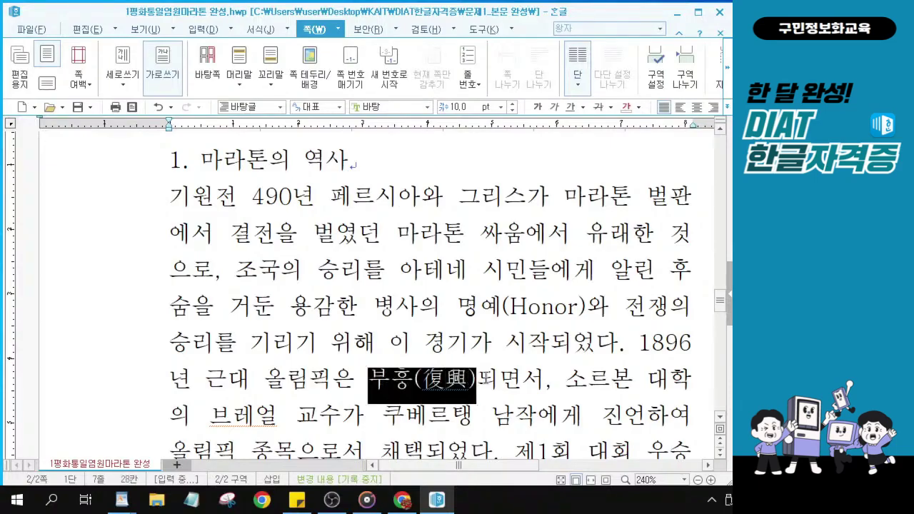
drag(385, 377, 479, 379)
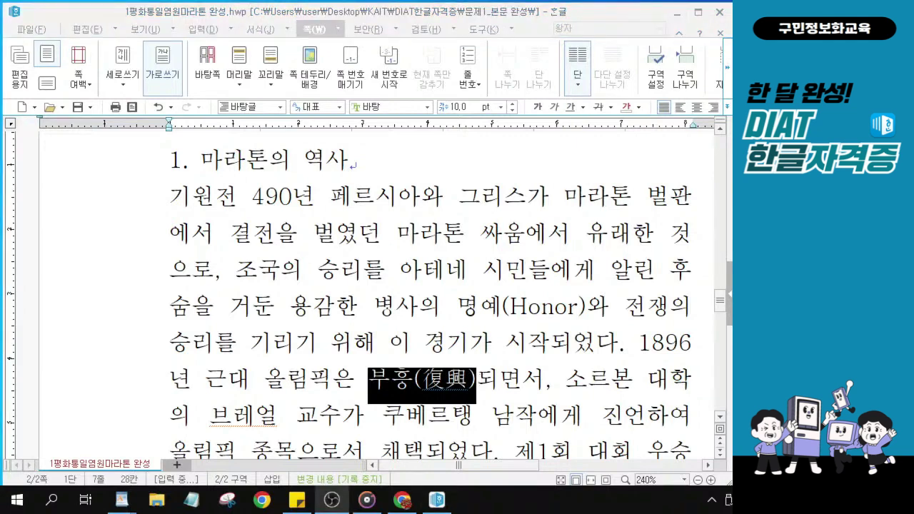
click(424, 385)
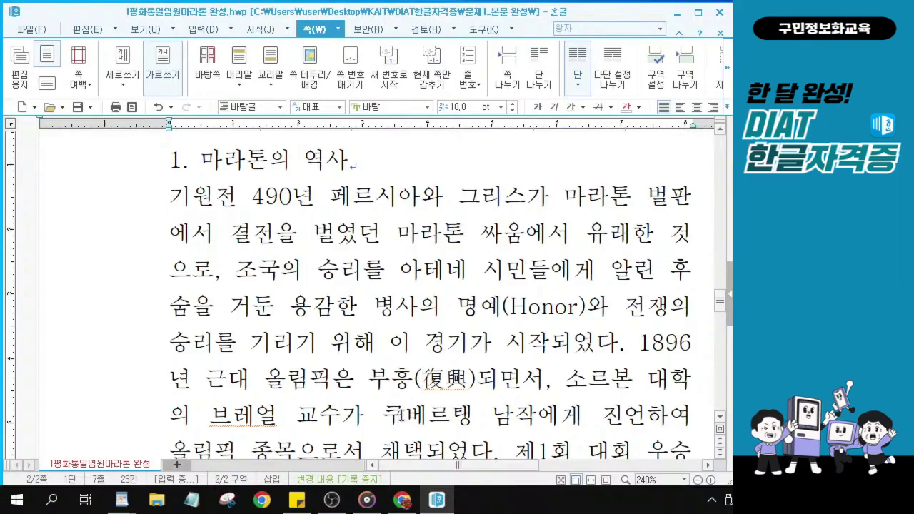
drag(385, 412, 541, 415)
drag(602, 423, 654, 426)
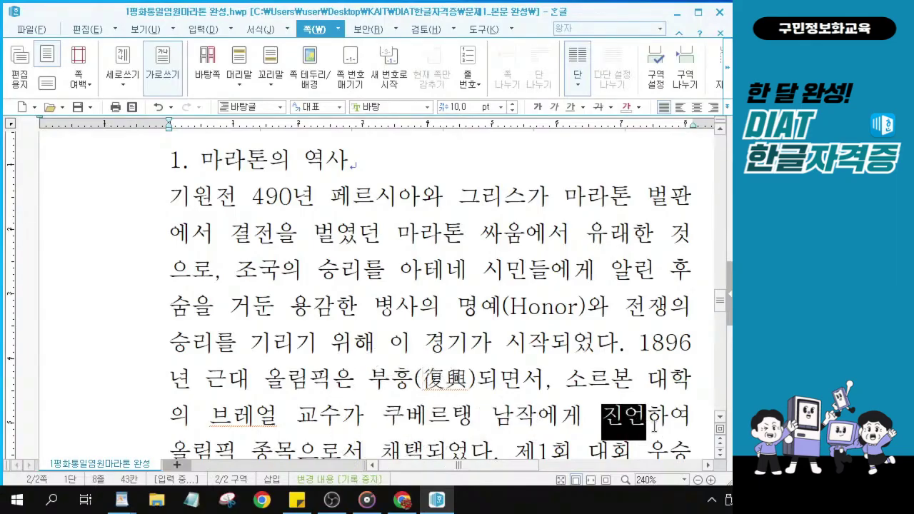
key(F9)
key(Escape)
click(647, 422)
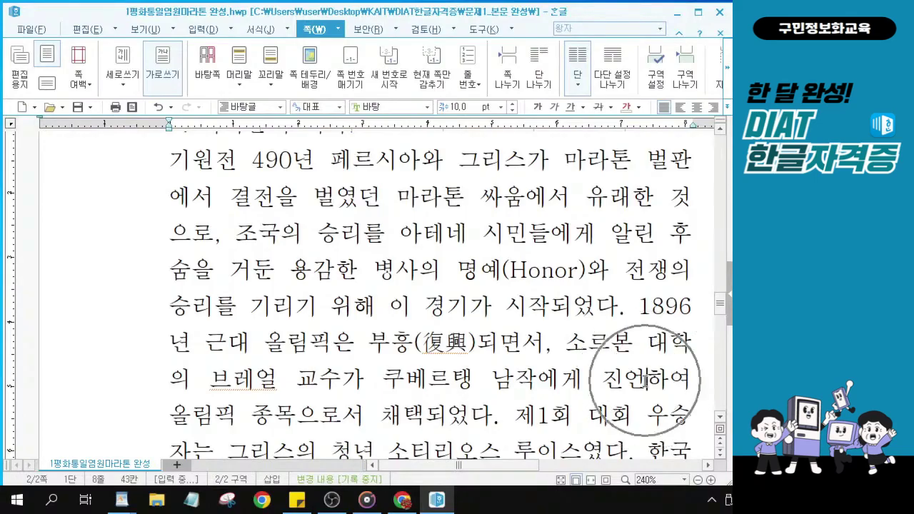
Convert 진언 in "남작에게 진언하여" using the Hanja 盡言 in the 한글(漢字) input format.
drag(720, 305, 725, 325)
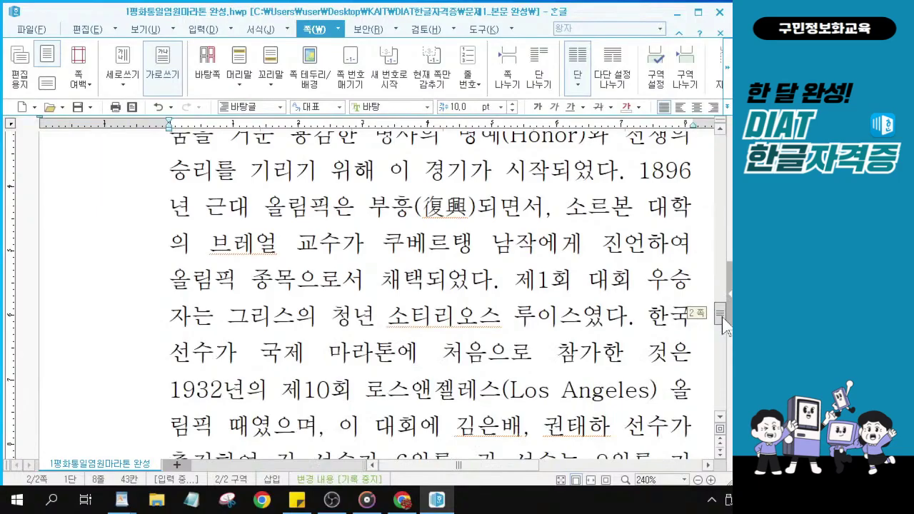
drag(601, 243, 651, 243)
click(648, 248)
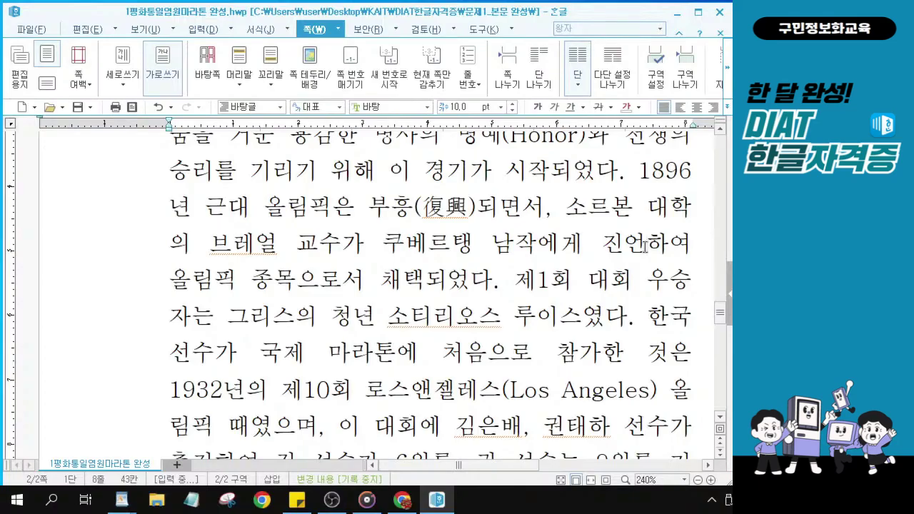
click(645, 247)
key(F9)
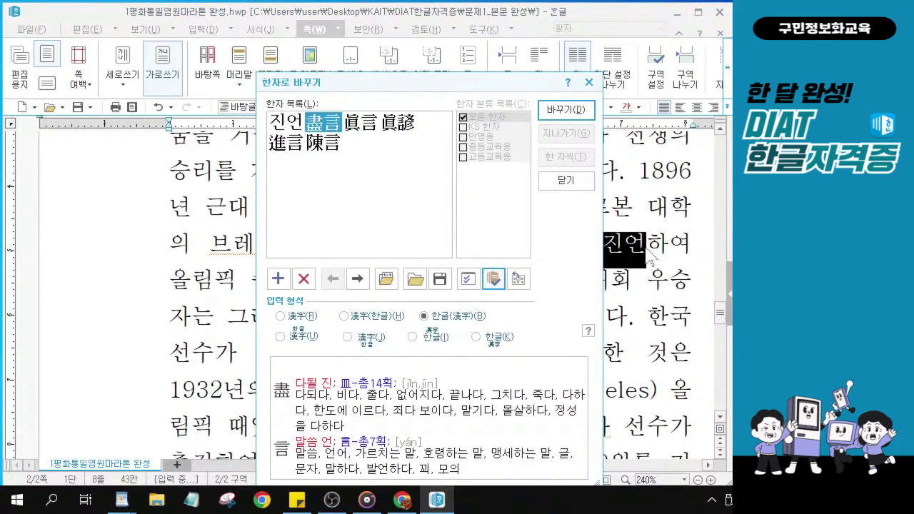
mouse_move(345, 136)
click(313, 124)
click(455, 319)
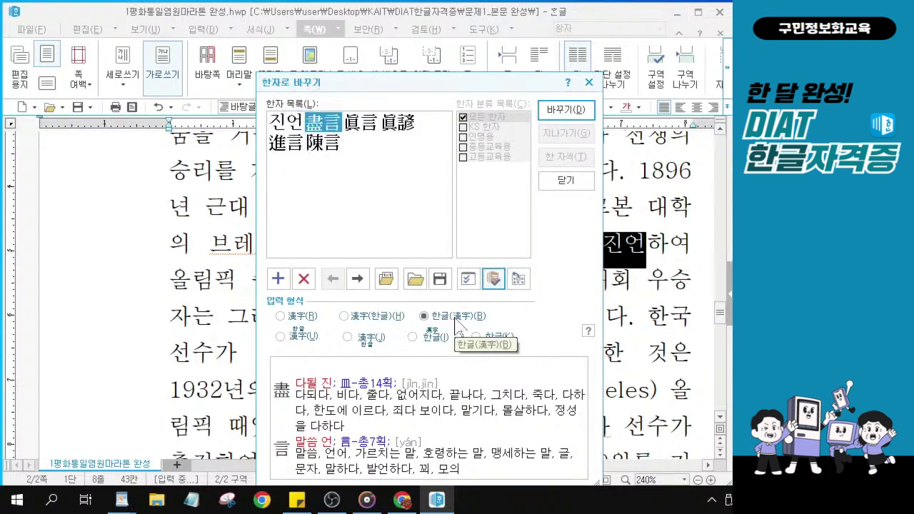
click(578, 113)
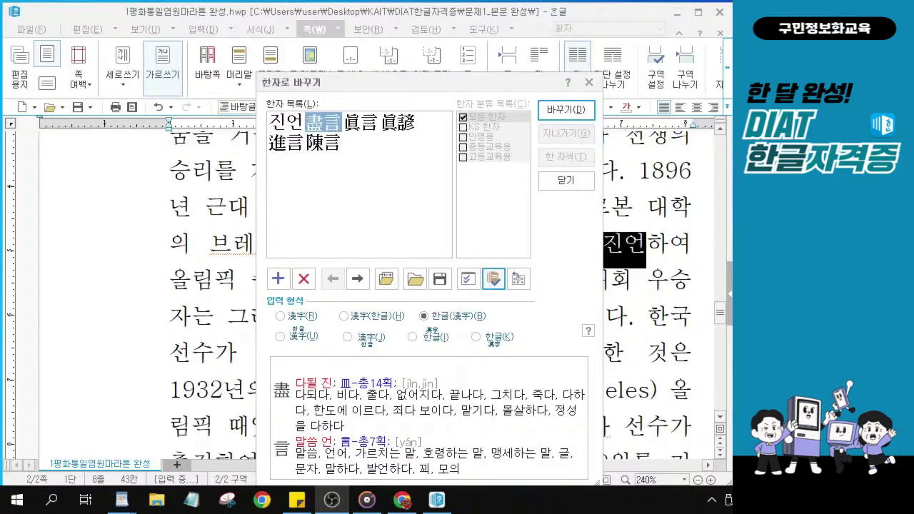
click(564, 110)
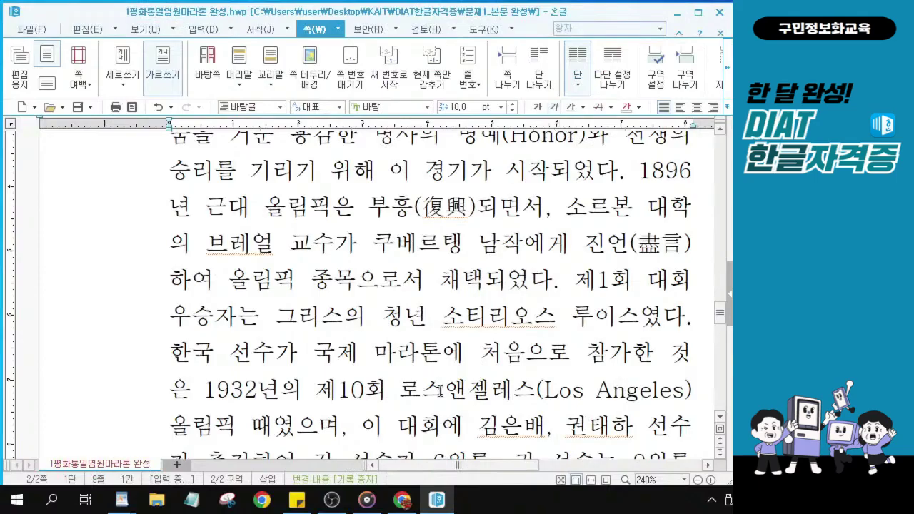
drag(589, 245, 684, 245)
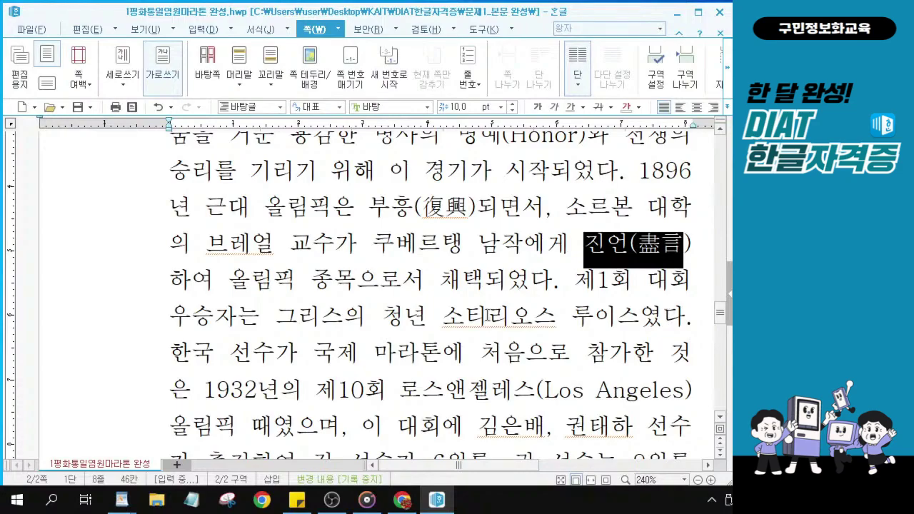
click(484, 282)
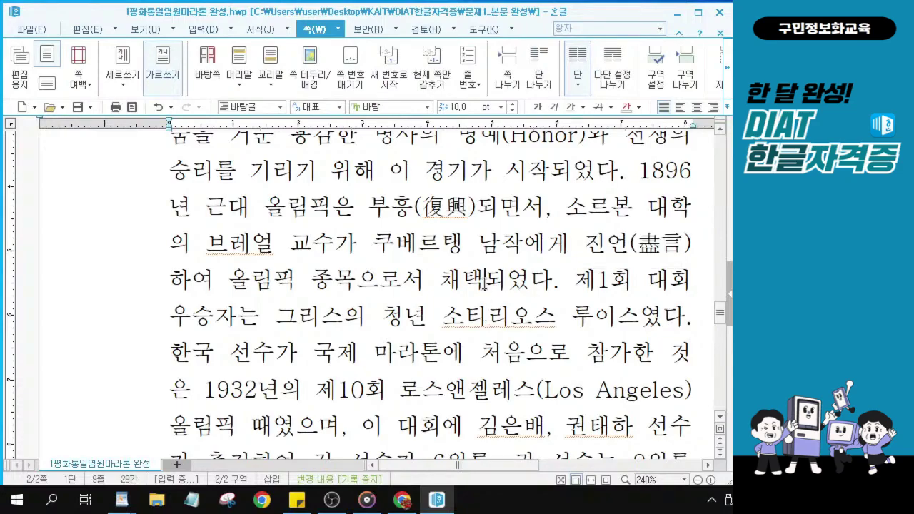
key(Left)
key(Left)
key(shift+Right)
key(shift+Right)
key(F9)
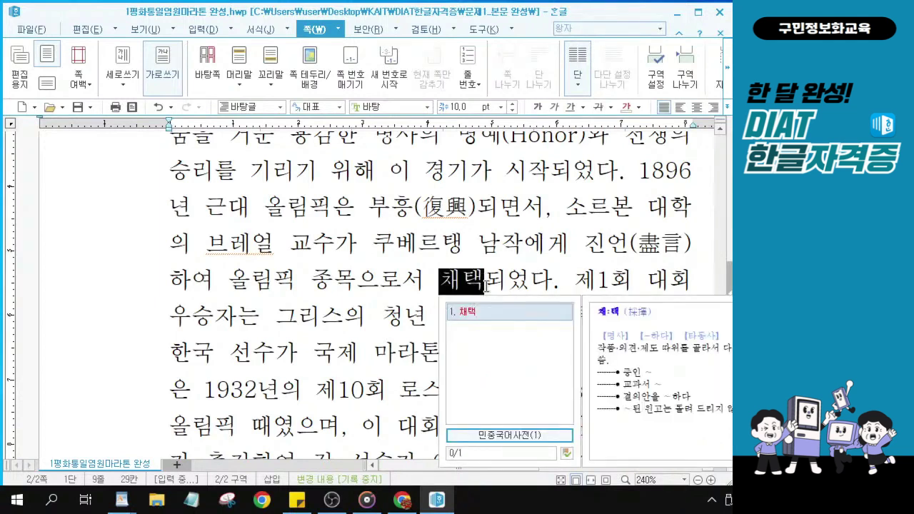
key(Escape)
Convert 채택 in "종목으로서 채택되었다" using the Hanja 採擇 in the 한글(漢字) input format.
click(486, 282)
click(486, 282)
click(485, 282)
click(486, 283)
click(486, 282)
click(485, 282)
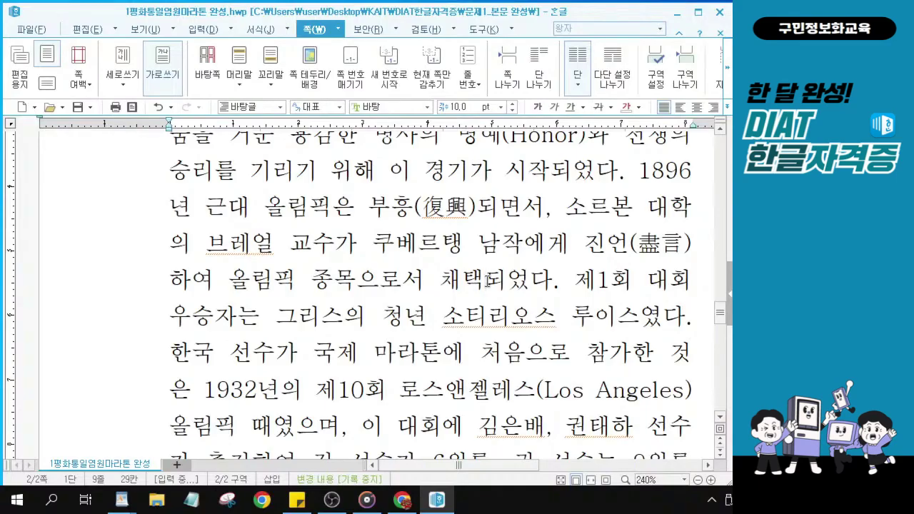
click(485, 282)
click(485, 282)
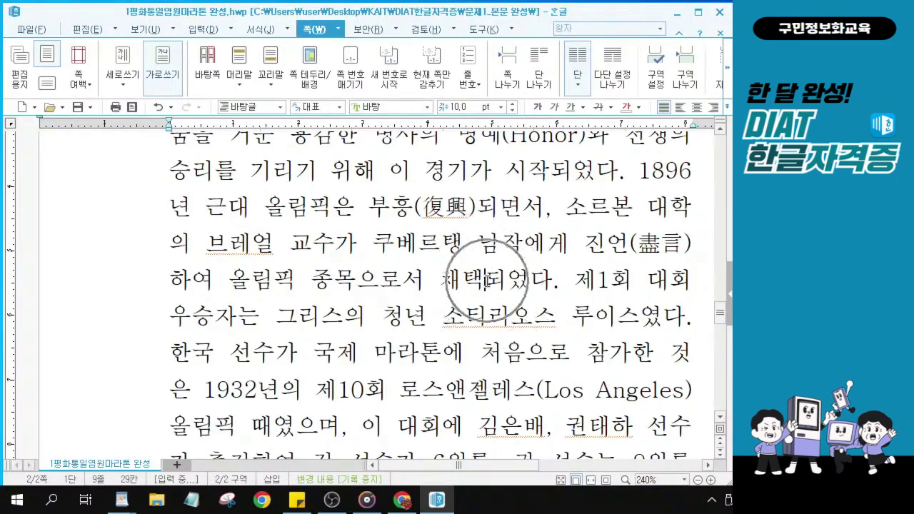
click(486, 282)
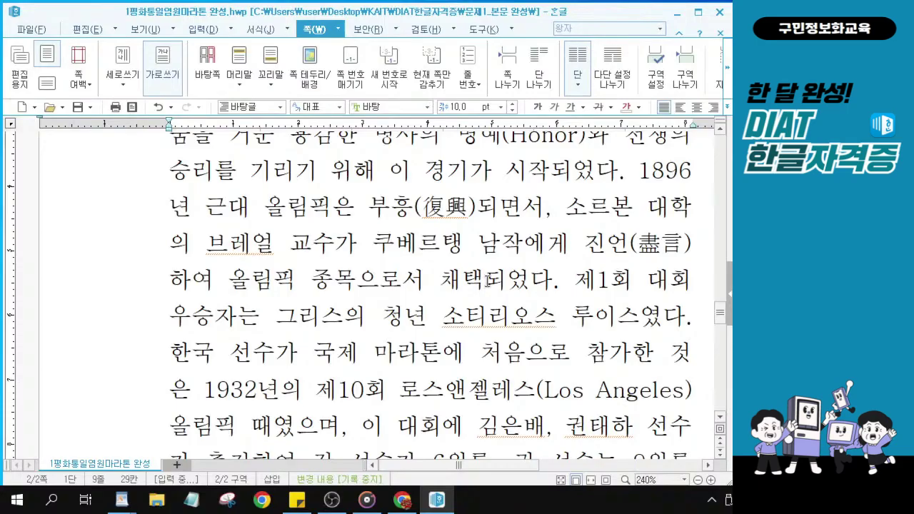
key(F9)
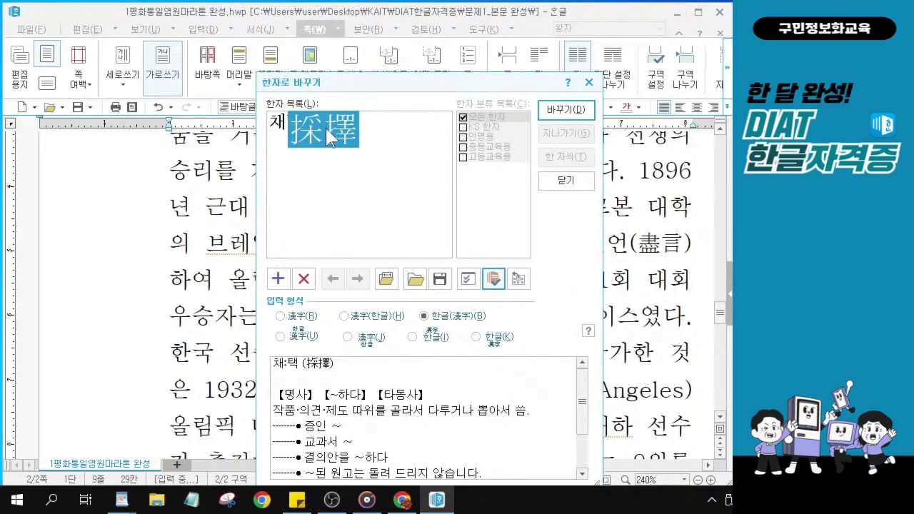
click(572, 112)
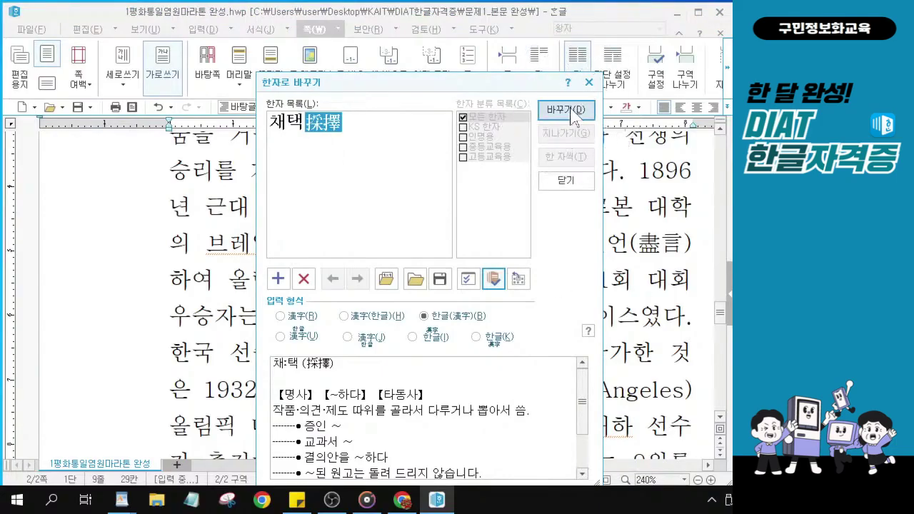
click(572, 112)
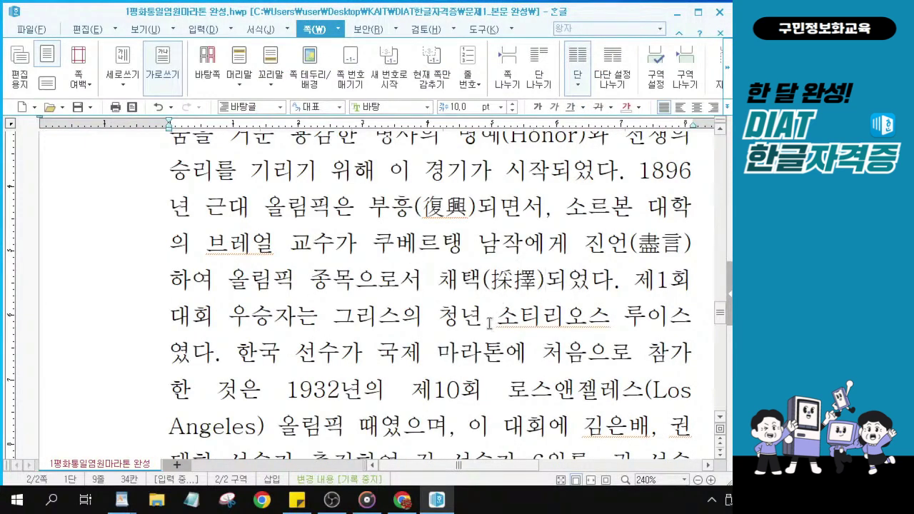
Place the cursor directly after 주로 in "어려울 때는 주로를 정확히" under "2. 마라톤의 규칙".
scroll(489, 323, down, 5)
scroll(489, 287, down, 5)
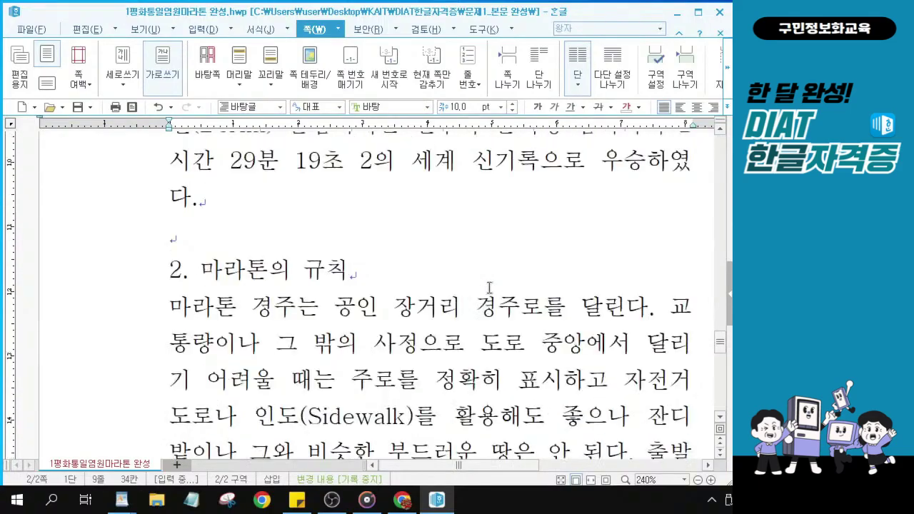
scroll(489, 287, down, 3)
click(206, 166)
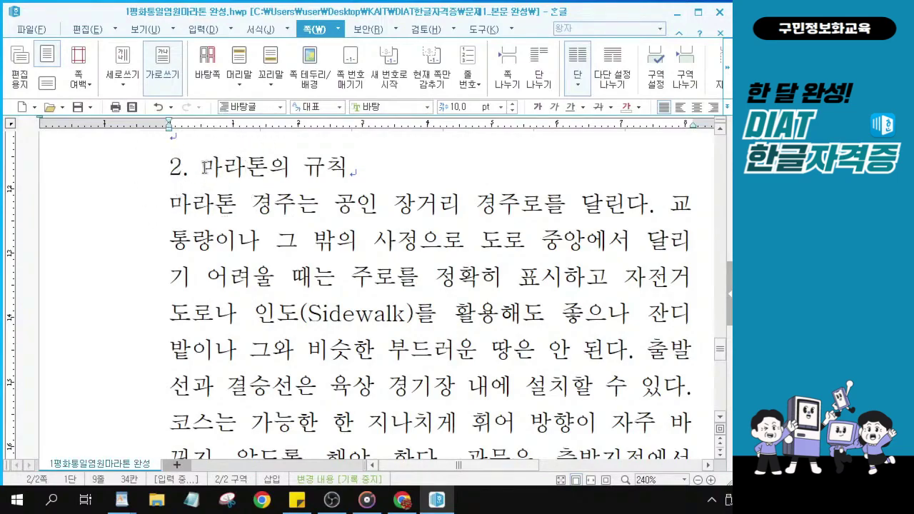
key(alt+Tab)
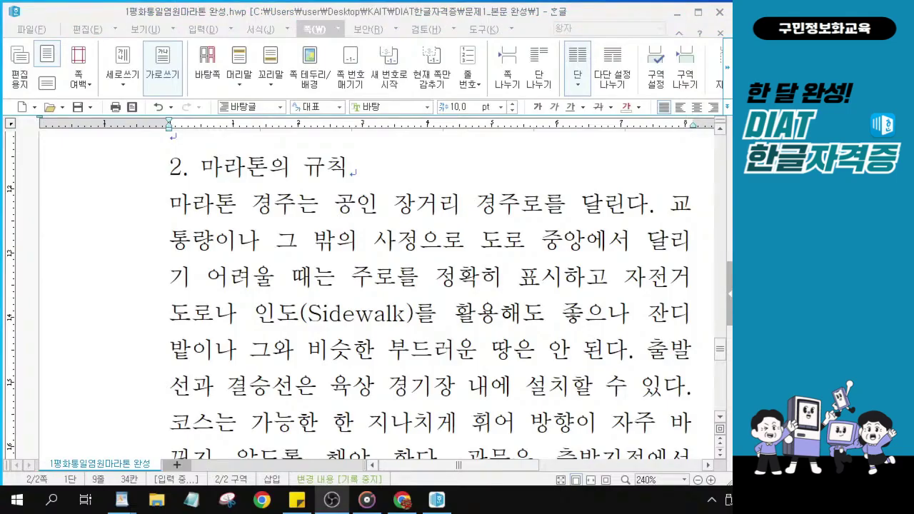
click(249, 173)
click(349, 276)
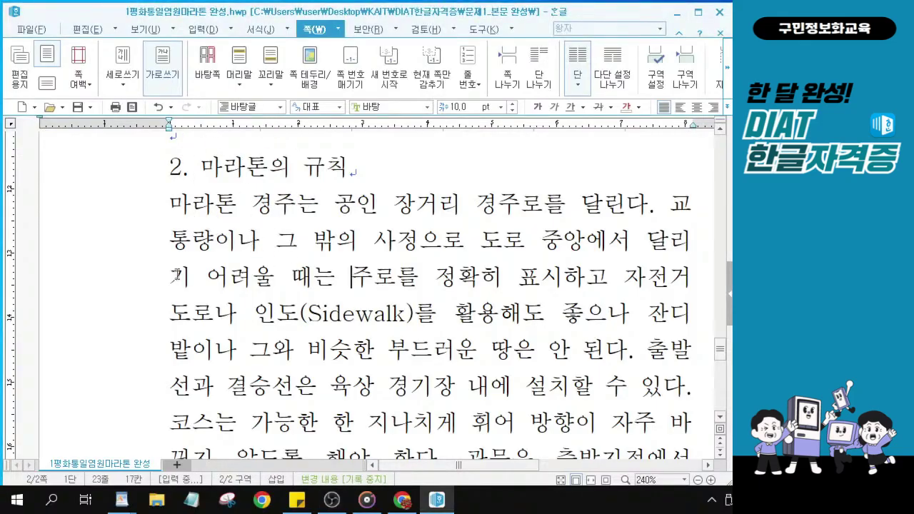
drag(206, 276, 397, 279)
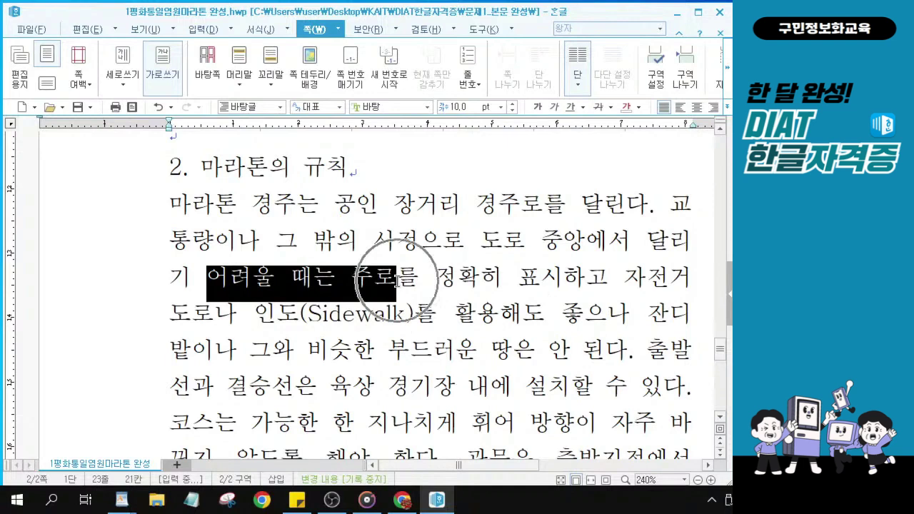
click(396, 280)
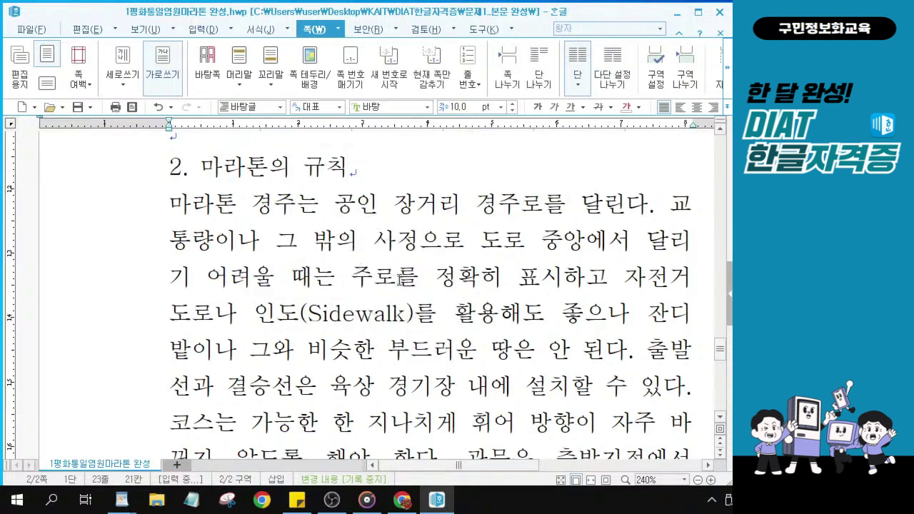
Convert 주로 using the Hanja 走路 in the 한글(漢字) input format.
drag(397, 280, 379, 279)
click(386, 279)
key(F9)
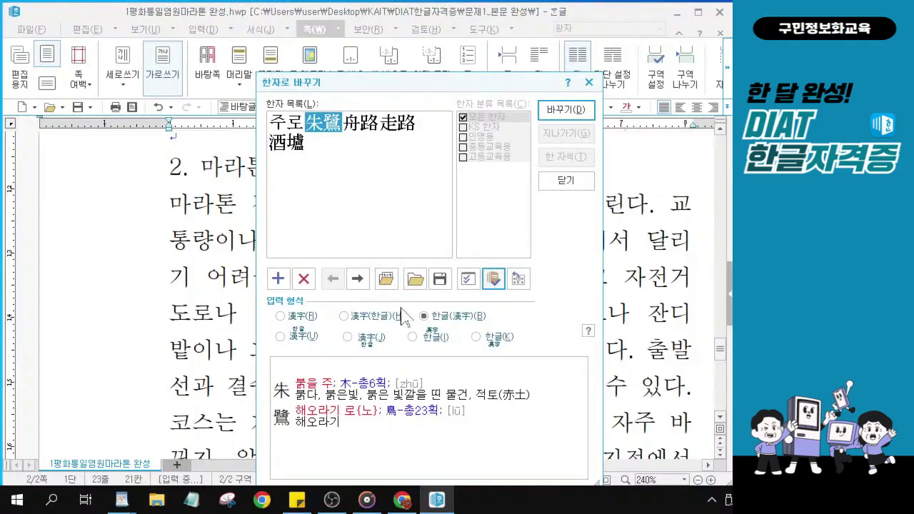
click(407, 132)
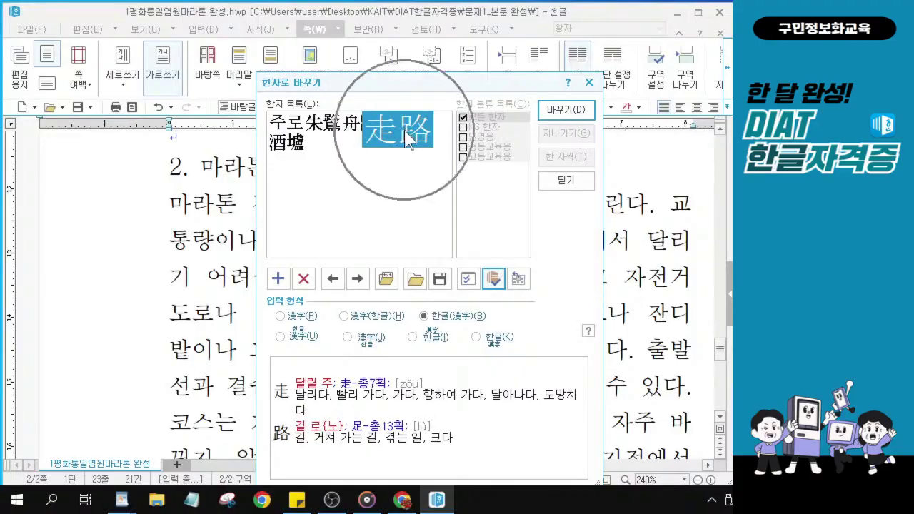
key(alt)
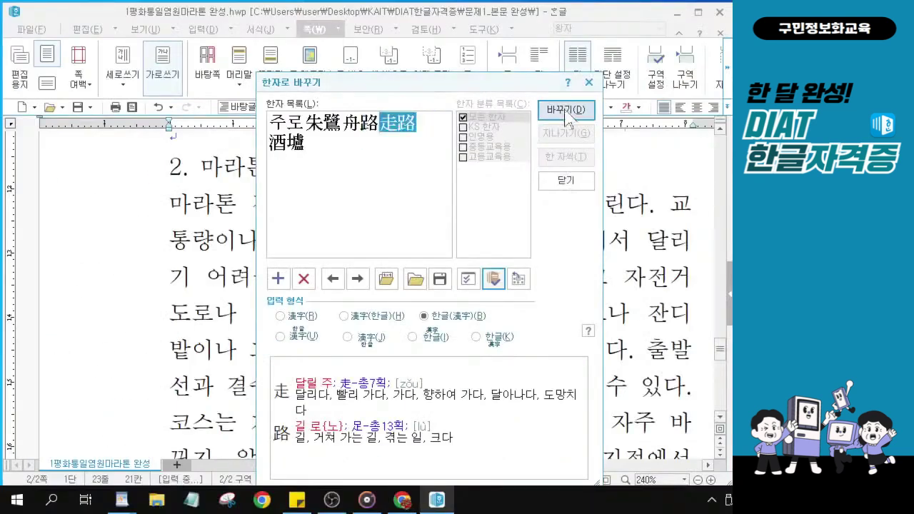
click(568, 113)
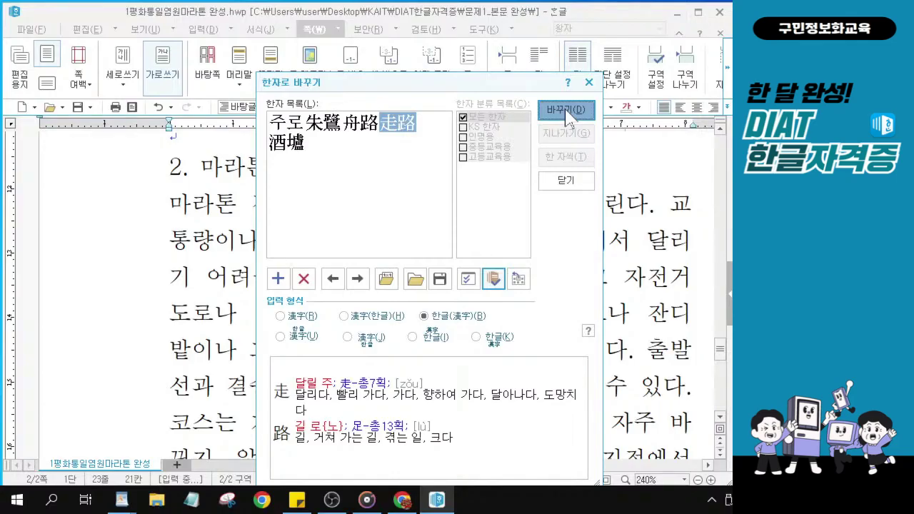
click(567, 111)
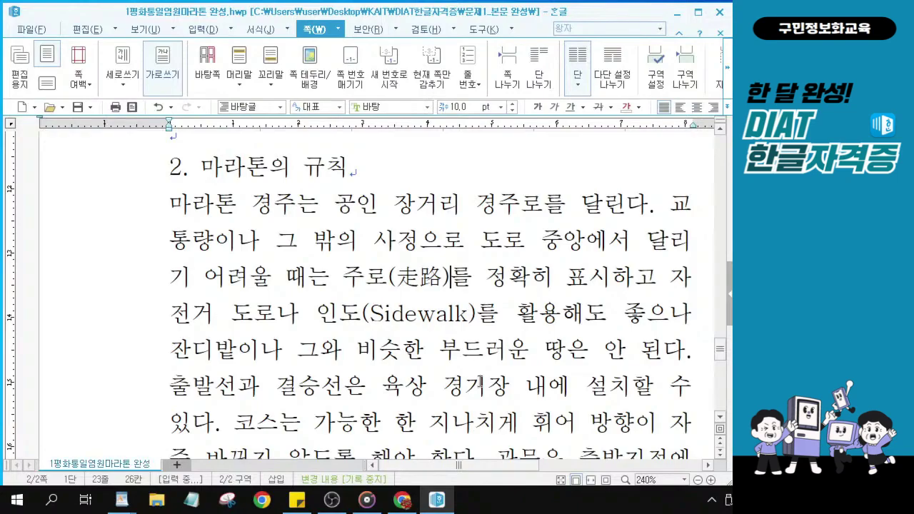
Place the cursor directly after 관문 in the sentence "관문은 출발지점에서 5km마다 설치한다.".
scroll(495, 335, down, 2)
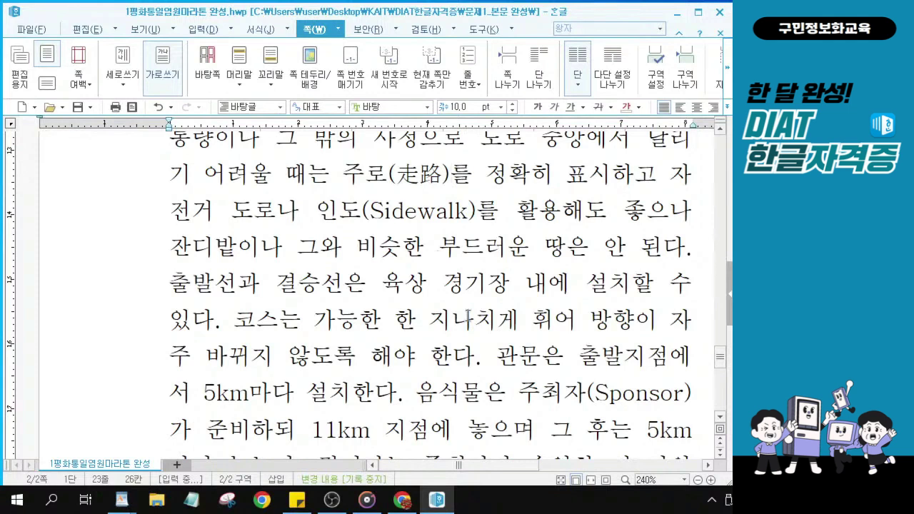
click(491, 356)
drag(503, 353, 414, 392)
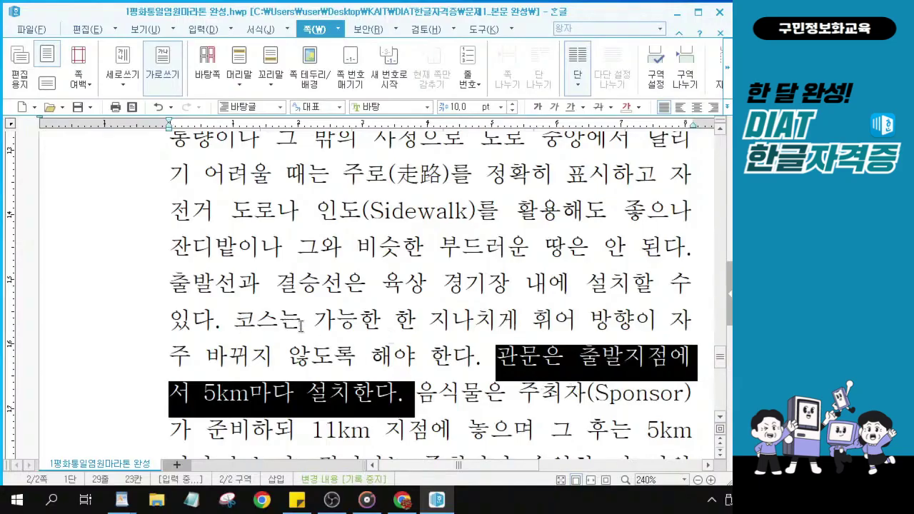
click(525, 353)
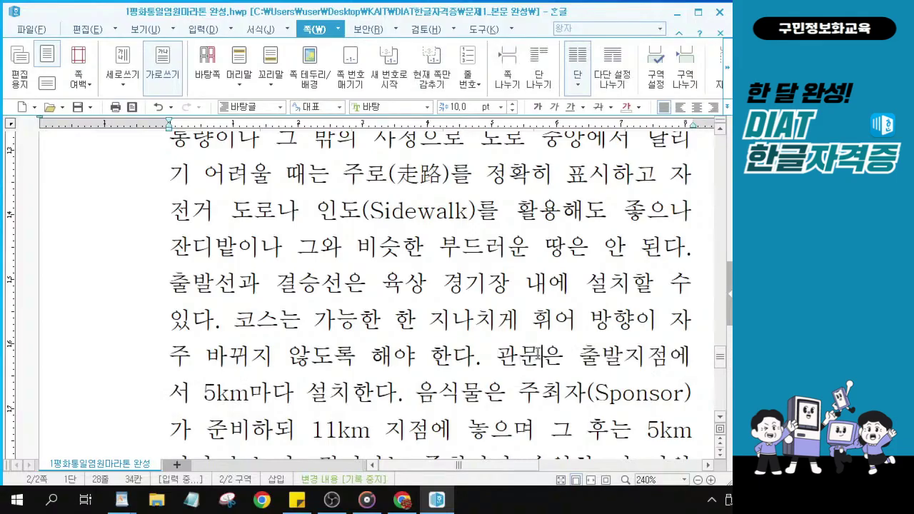
double_click(540, 352)
click(547, 357)
drag(547, 357, 495, 354)
click(540, 353)
Convert 관문 using the Hanja 關門 in the 한글(漢字) input format.
key(ctrl)
key(ctrl)
key(ctrl)
key(F9)
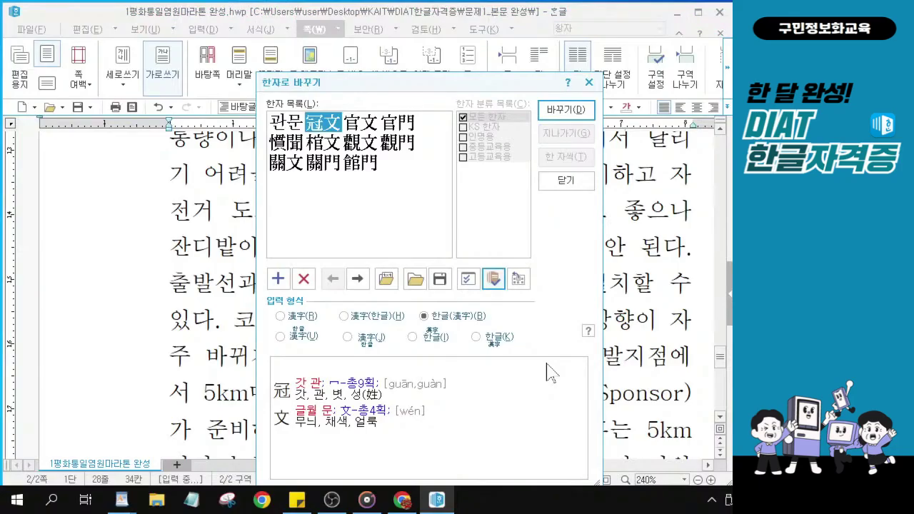
click(327, 171)
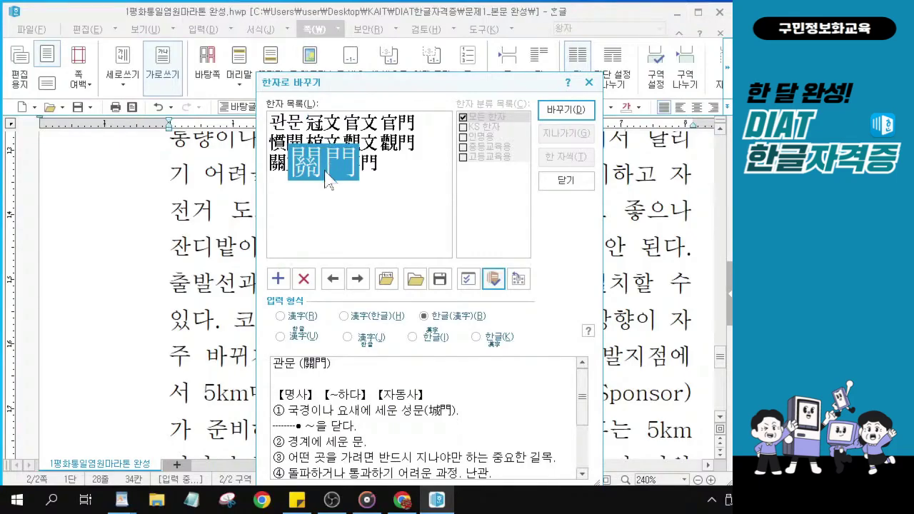
key(alt)
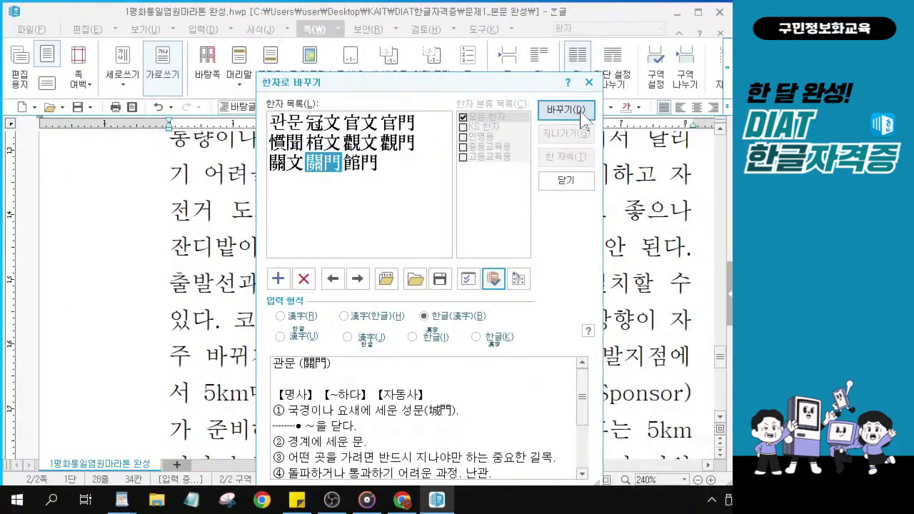
click(582, 110)
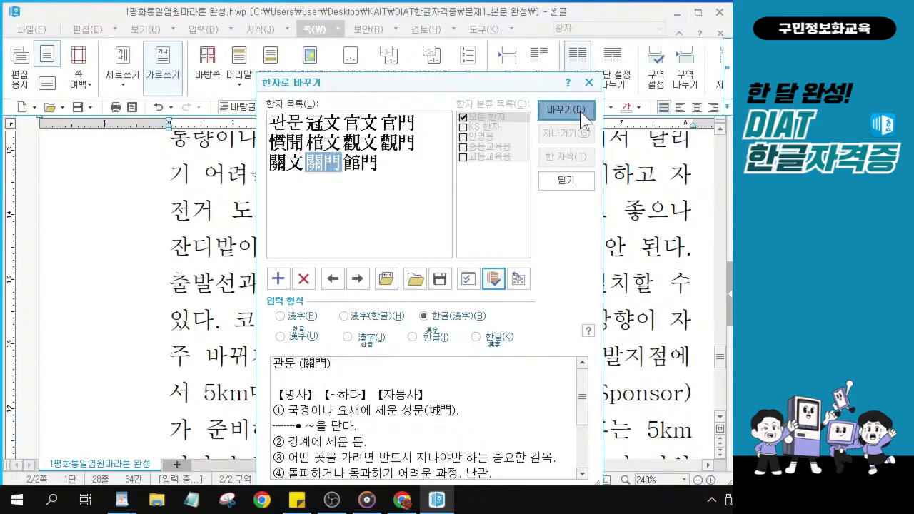
Apply the selected Hanja 關門 to 관문 in the body text.
click(582, 110)
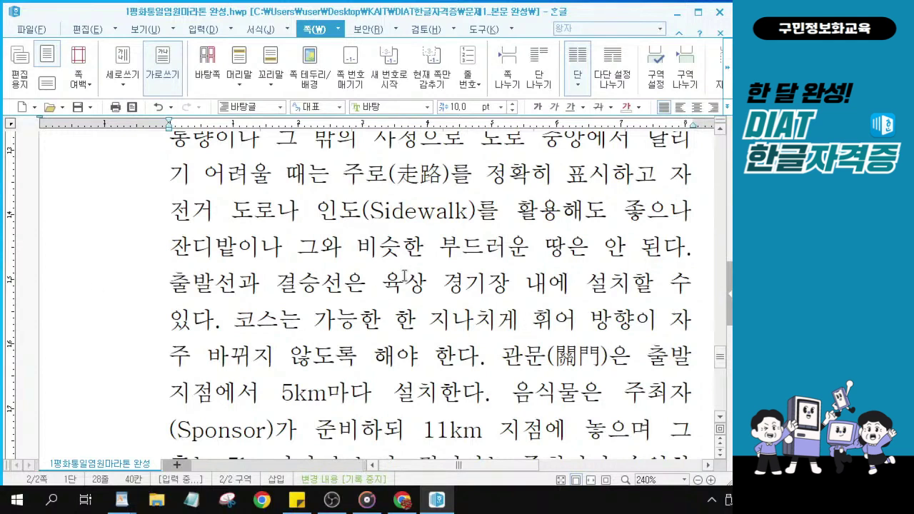
Change the font of the heading "1. 마라톤의 역사" at the start of page 2 to 견고딕.
scroll(404, 275, up, 5)
scroll(404, 274, up, 6)
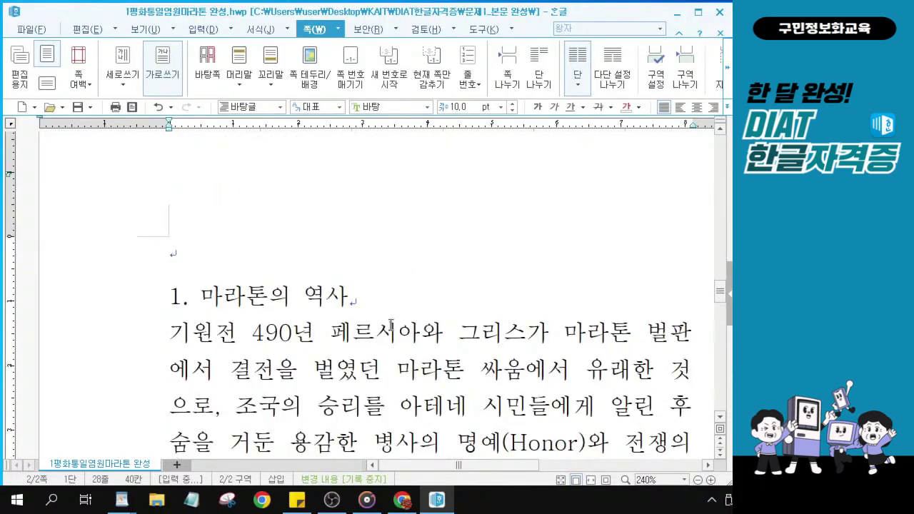
scroll(260, 317, down, 1)
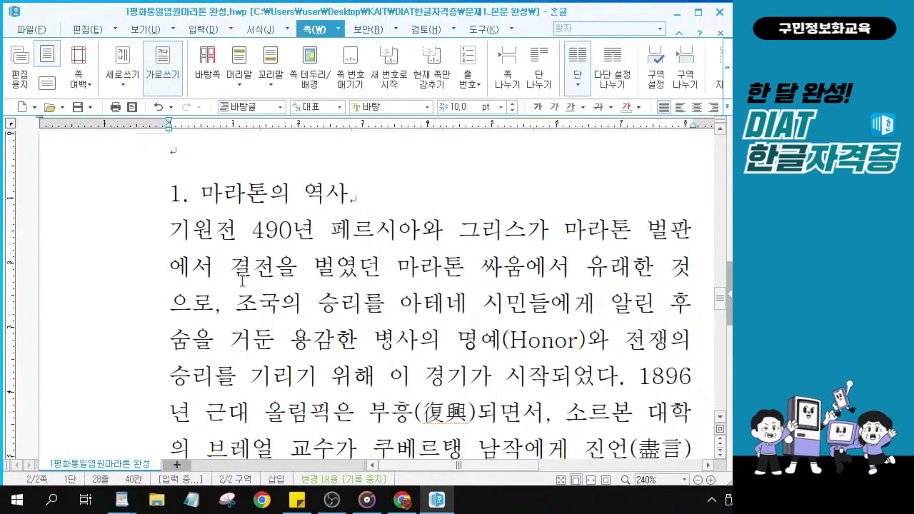
click(217, 199)
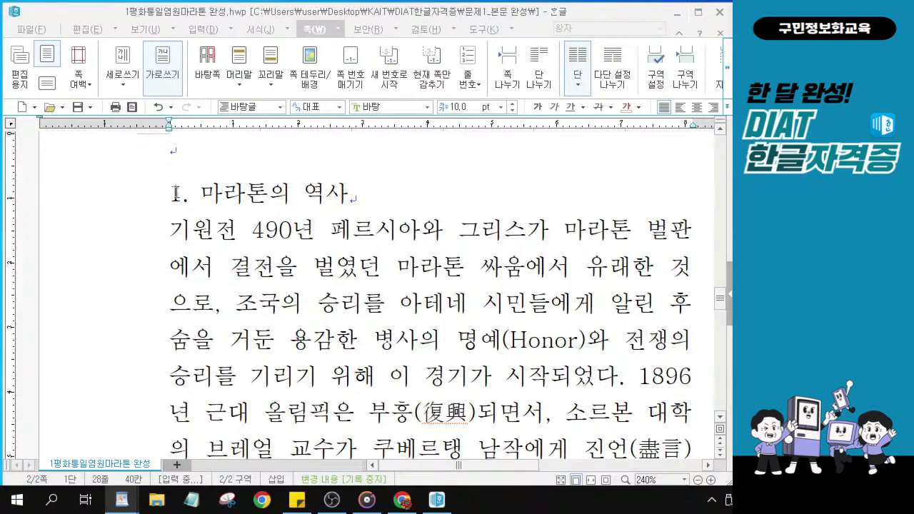
scroll(175, 193, up, 1)
drag(172, 210, 362, 211)
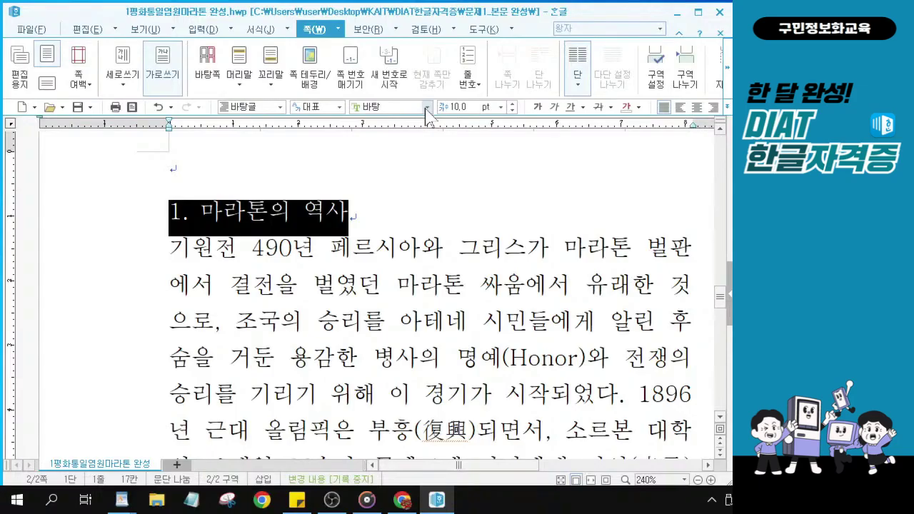
click(427, 107)
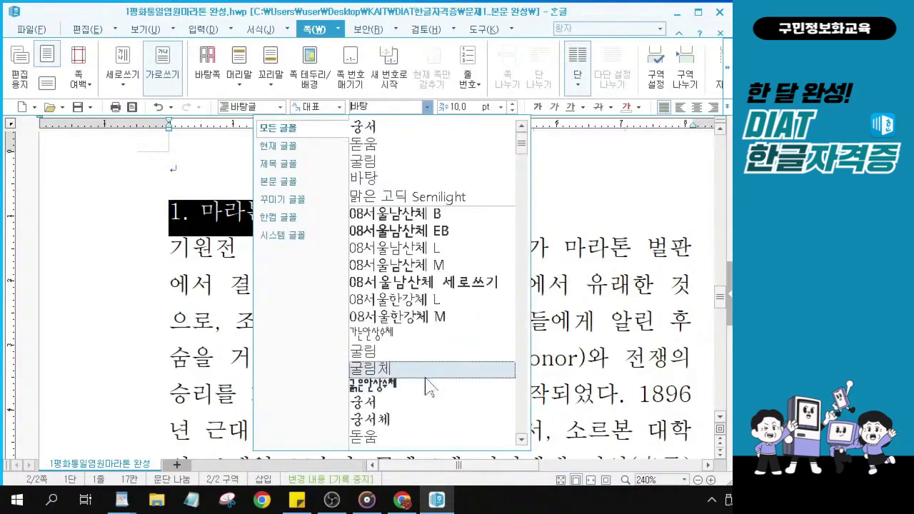
scroll(426, 389, down, 5)
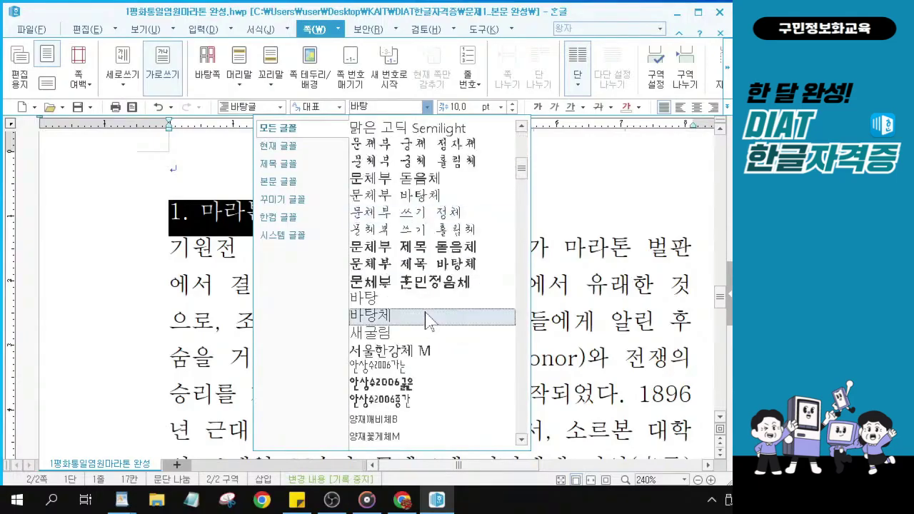
scroll(426, 322, down, 4)
scroll(427, 323, down, 5)
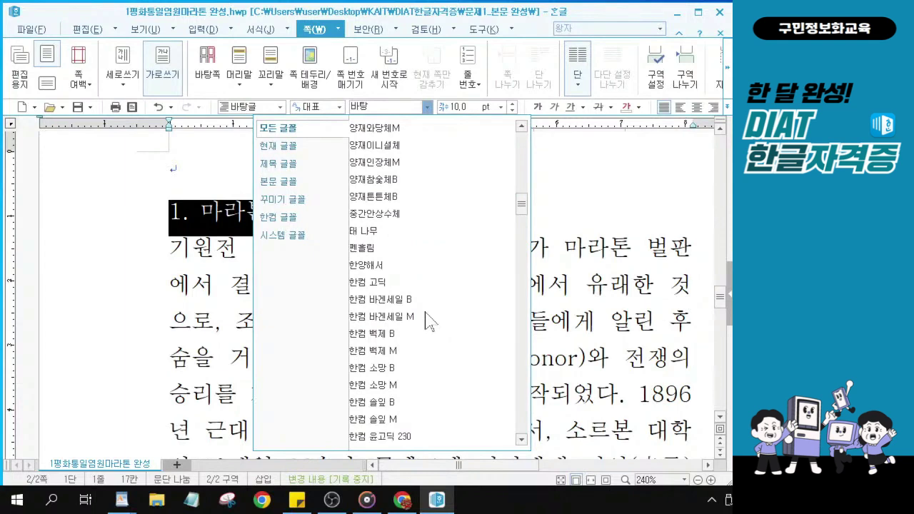
scroll(464, 286, down, 3)
drag(520, 220, 526, 297)
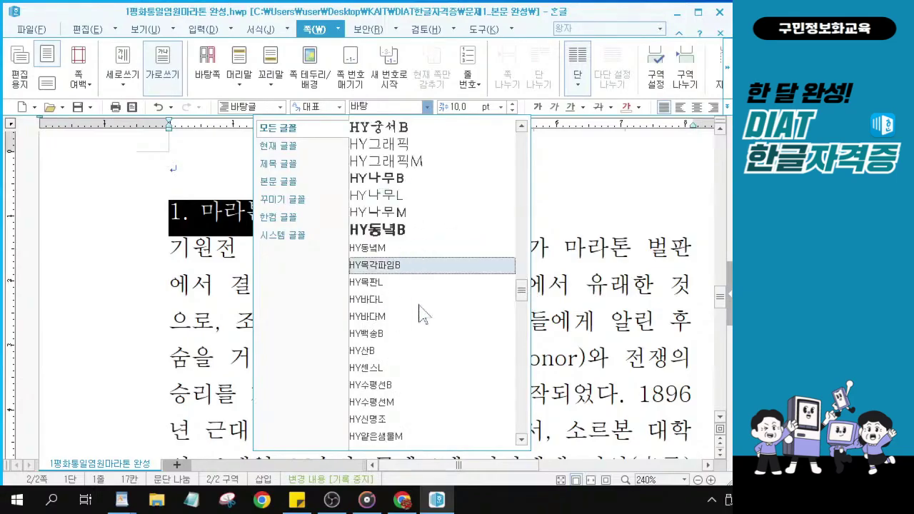
scroll(427, 325, down, 2)
scroll(427, 332, down, 5)
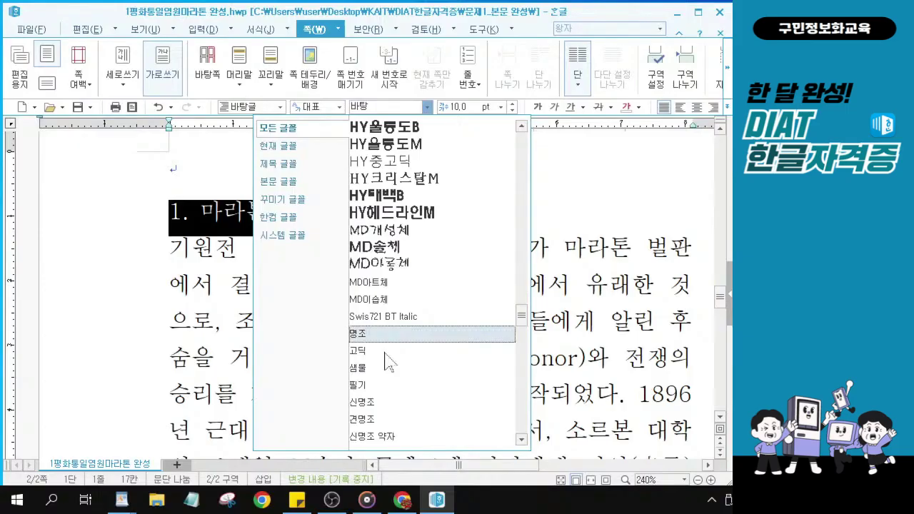
key(ctrl)
key(ctrl)
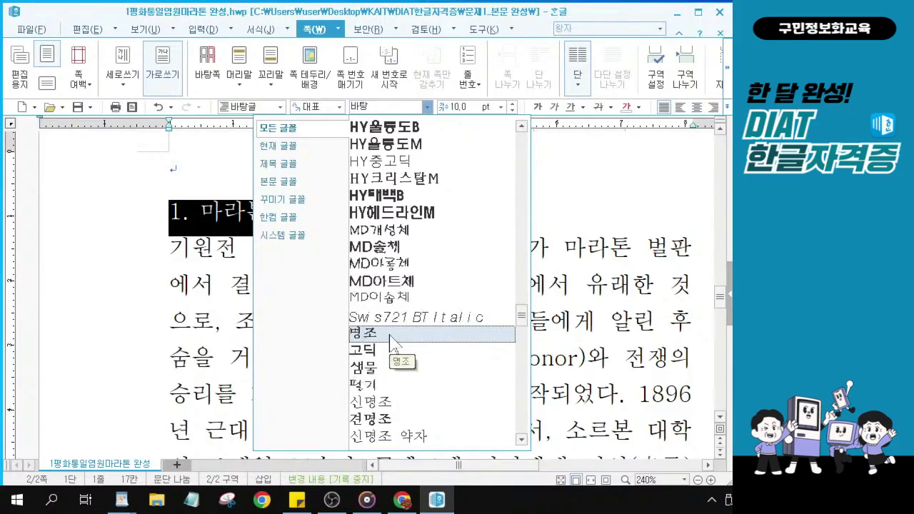
key(ctrl)
key(ctrl)
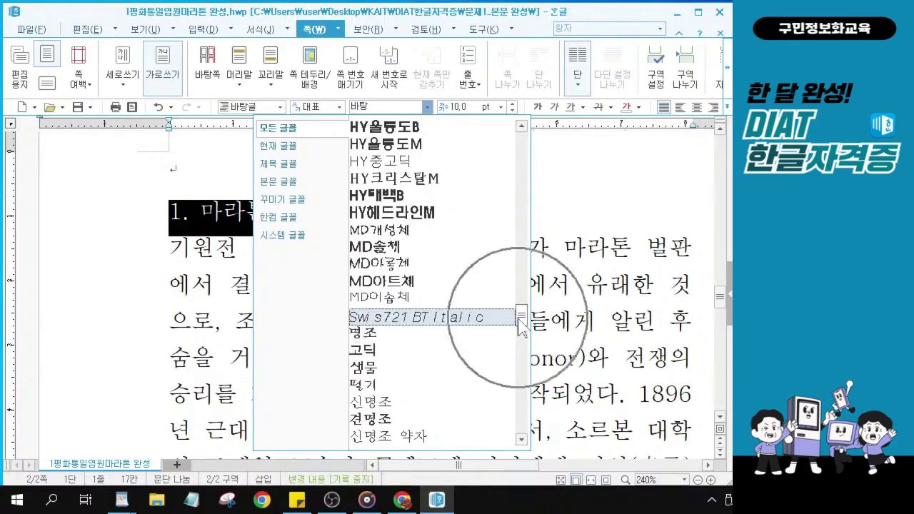
scroll(421, 385, down, 2)
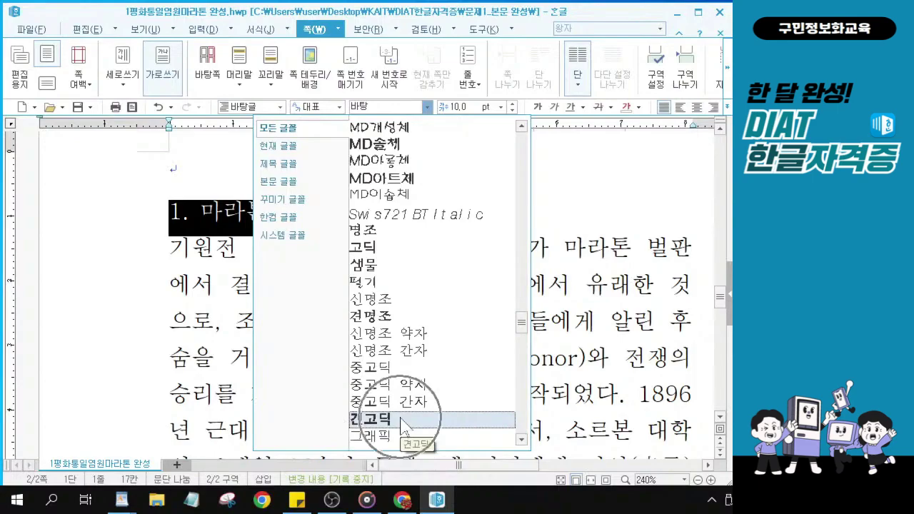
scroll(404, 414, down, 1)
key(ctrl)
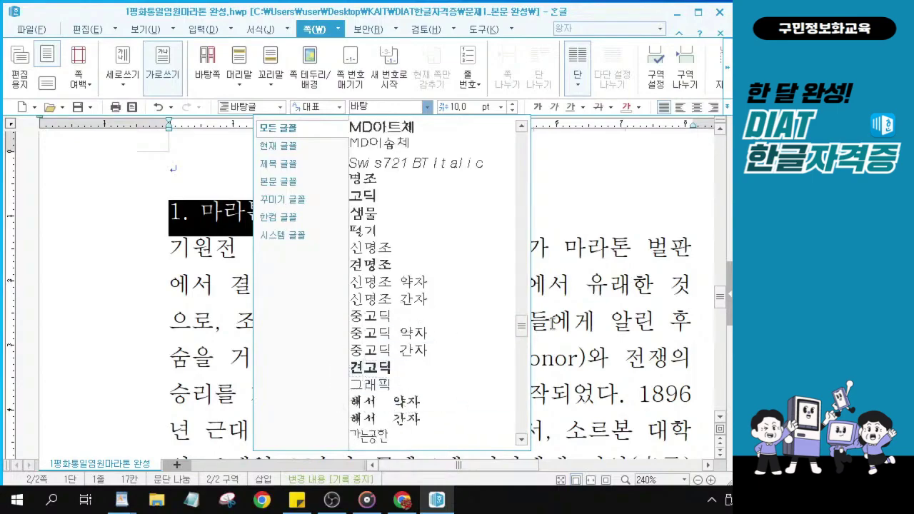
key(ctrl)
key(ctrl)
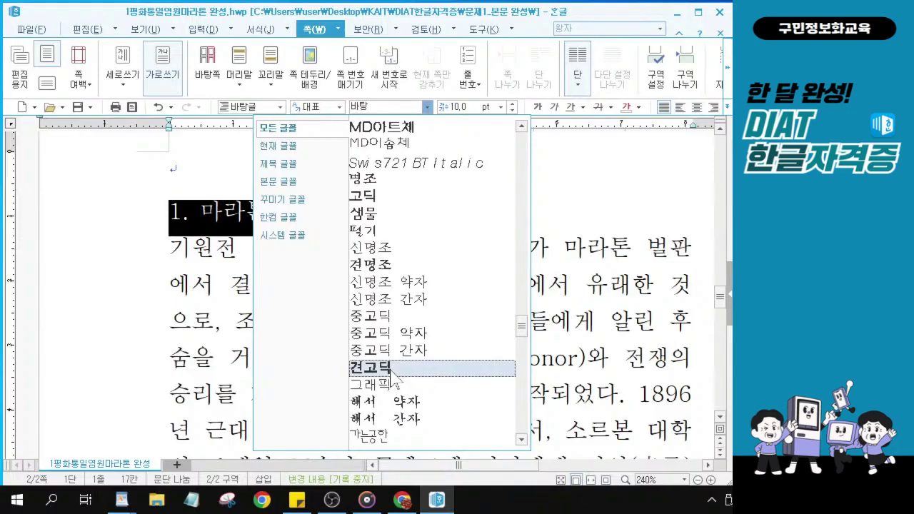
click(391, 368)
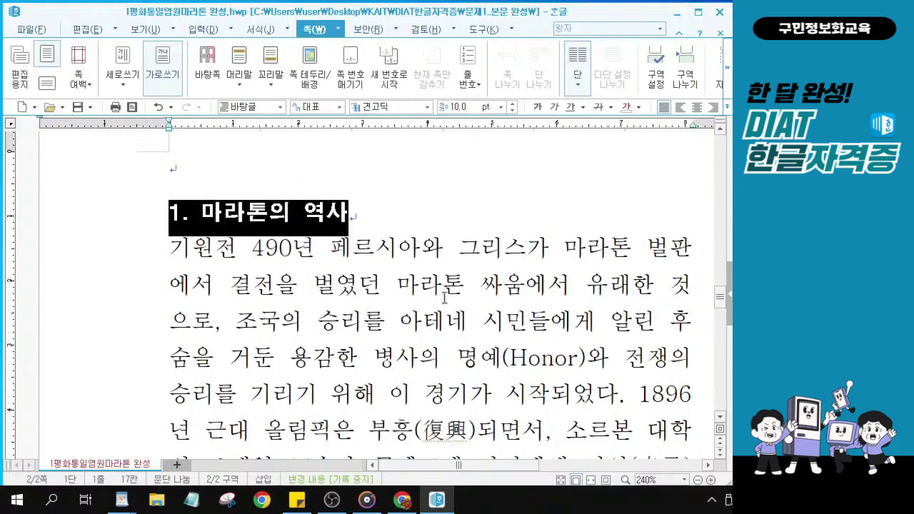
Set the heading "1. 마라톤의 역사" to 12 pt and make it bold.
click(511, 104)
click(511, 104)
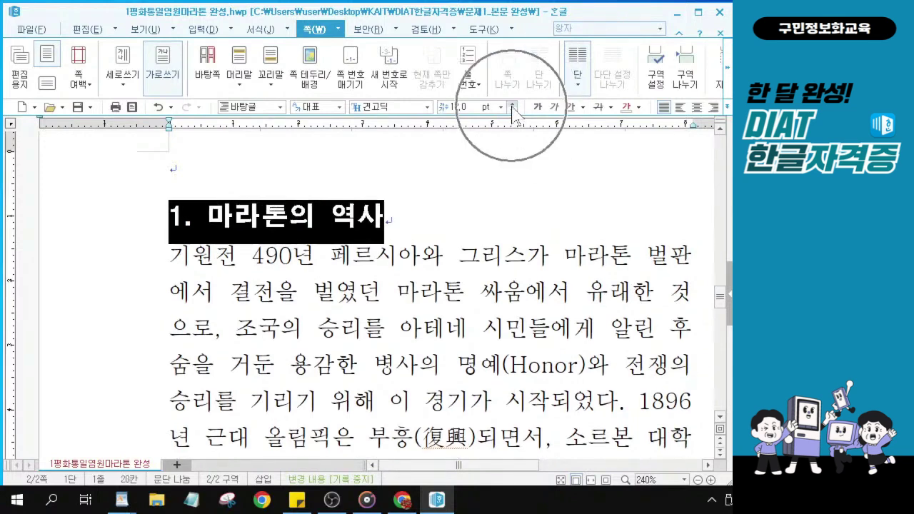
click(538, 107)
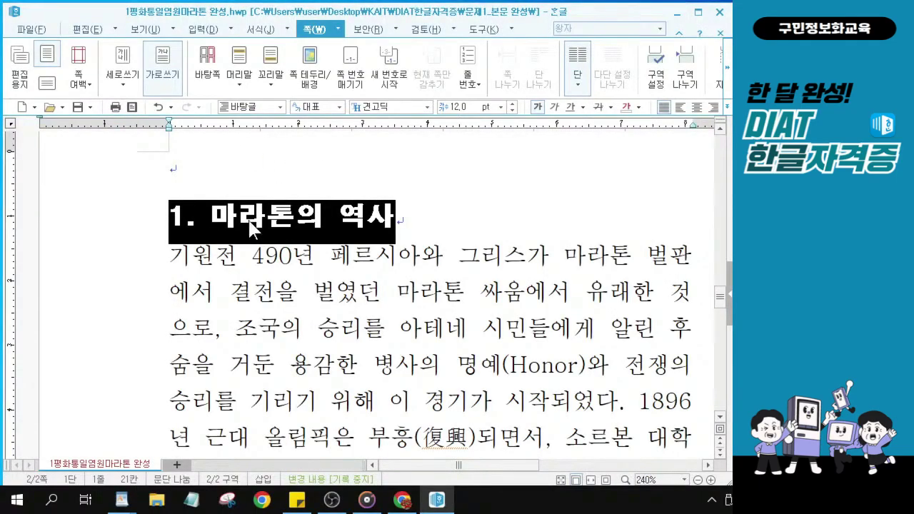
click(235, 218)
click(240, 219)
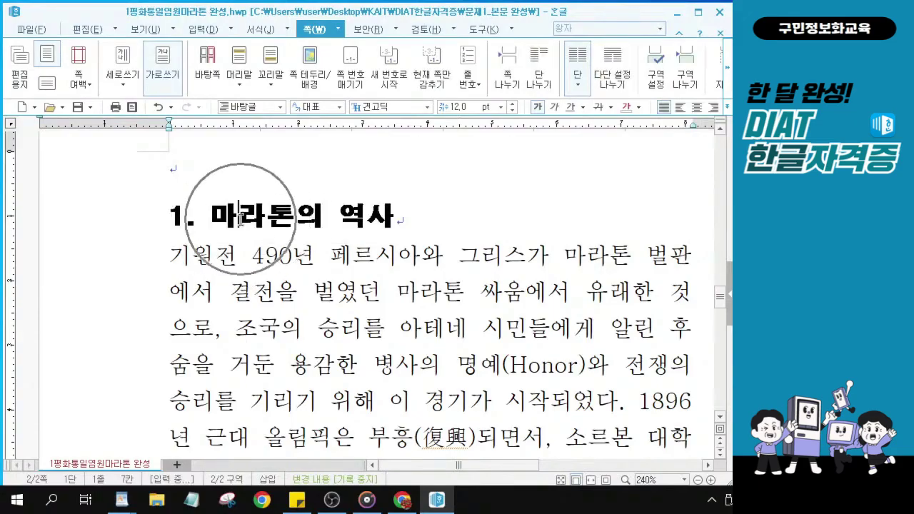
click(240, 219)
click(241, 219)
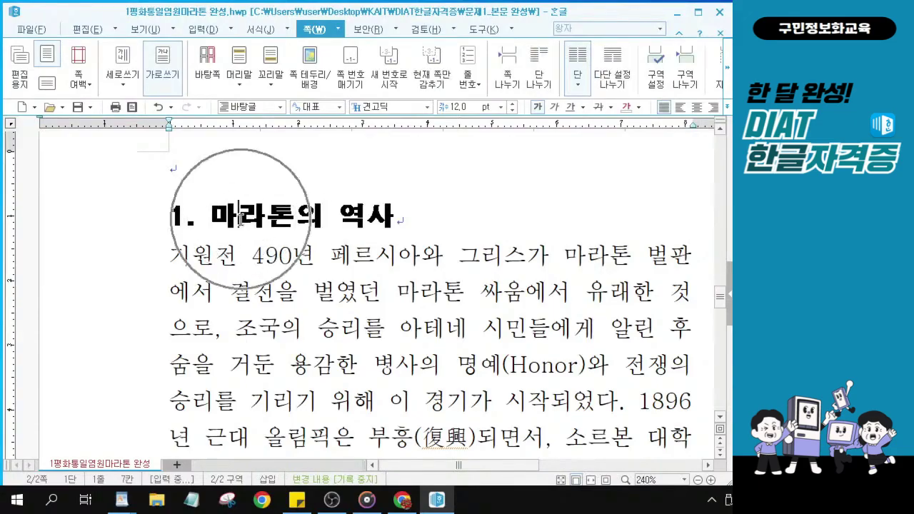
click(240, 220)
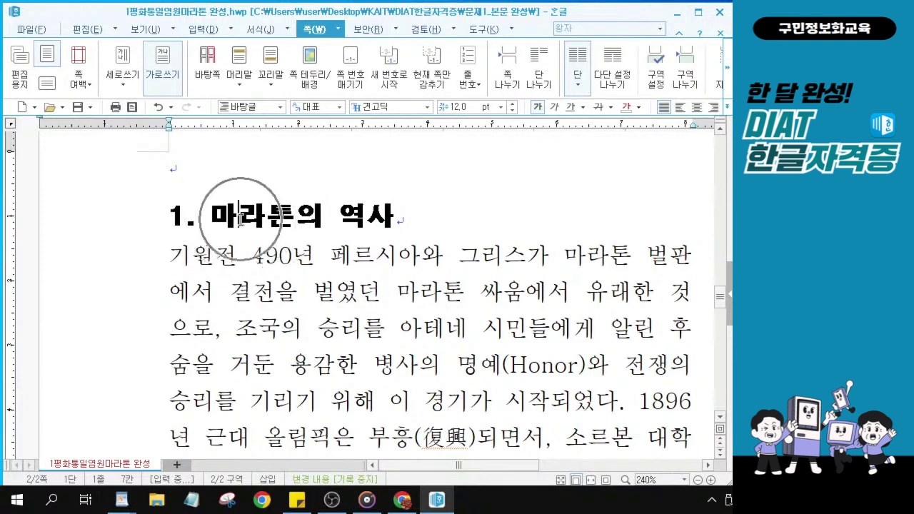
click(241, 219)
click(241, 219)
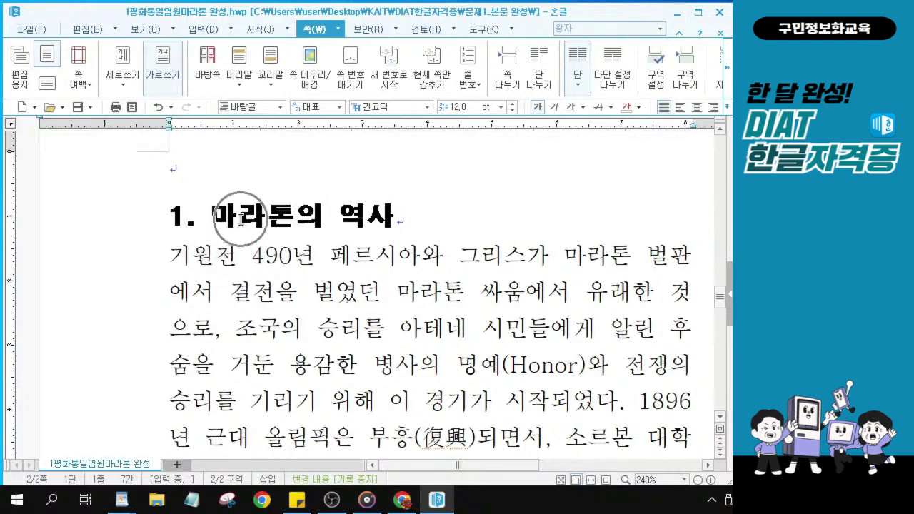
Change the font of the heading "2. 마라톤의 규칙" to 견고딕, choosing it from the fonts in current use (현재 글꼴).
scroll(299, 288, down, 10)
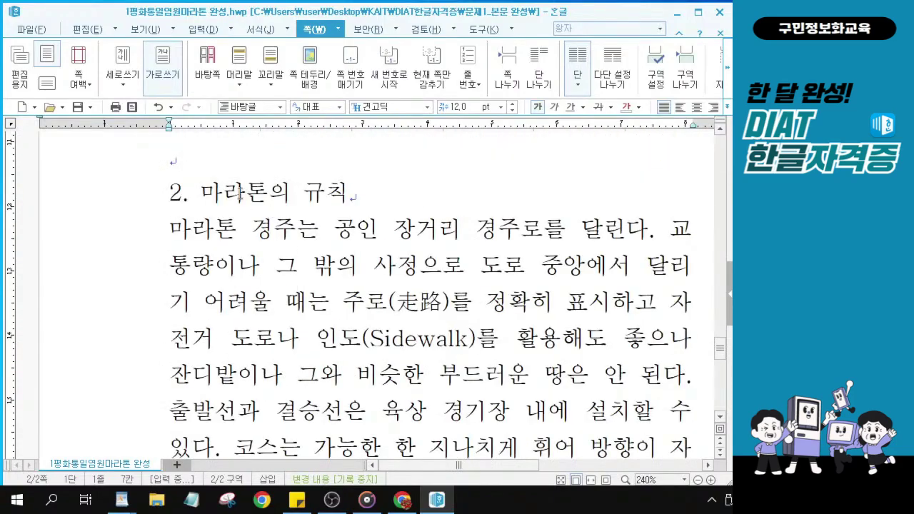
click(240, 193)
scroll(286, 203, up, 1)
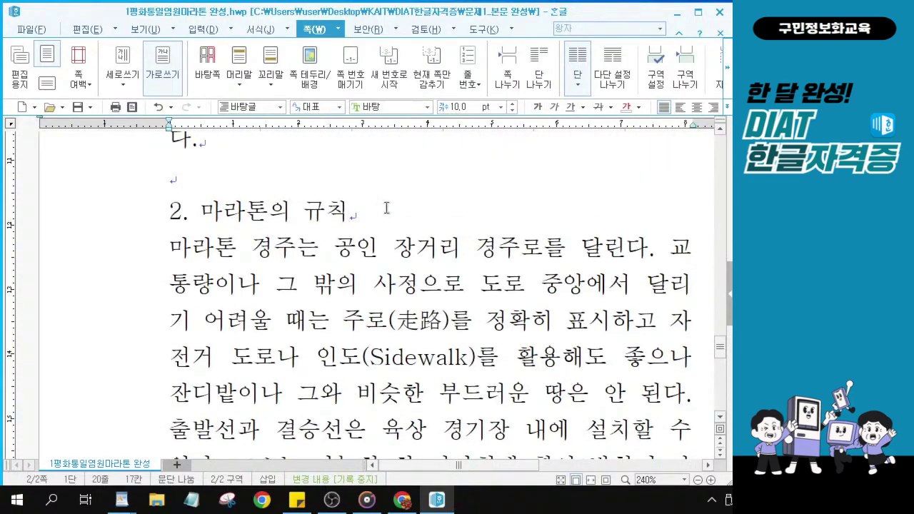
drag(367, 207, 156, 211)
drag(350, 212, 150, 215)
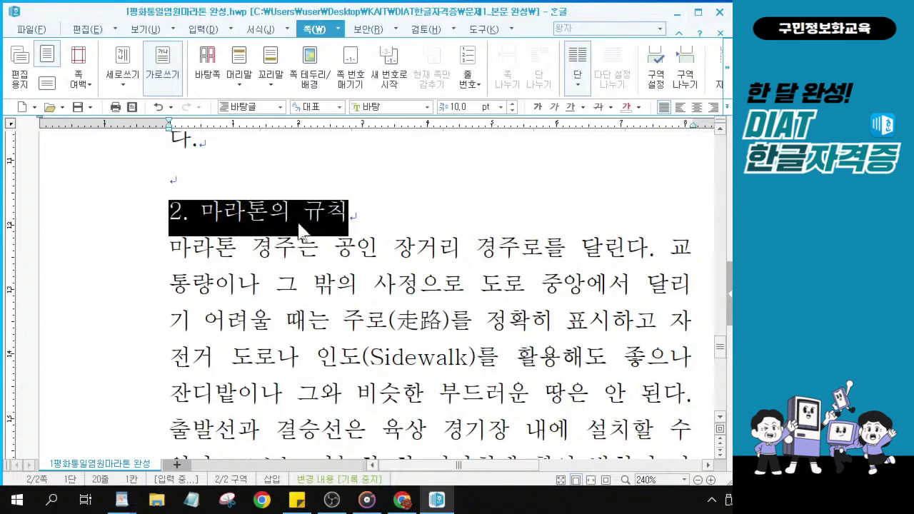
click(428, 108)
click(428, 108)
click(428, 108)
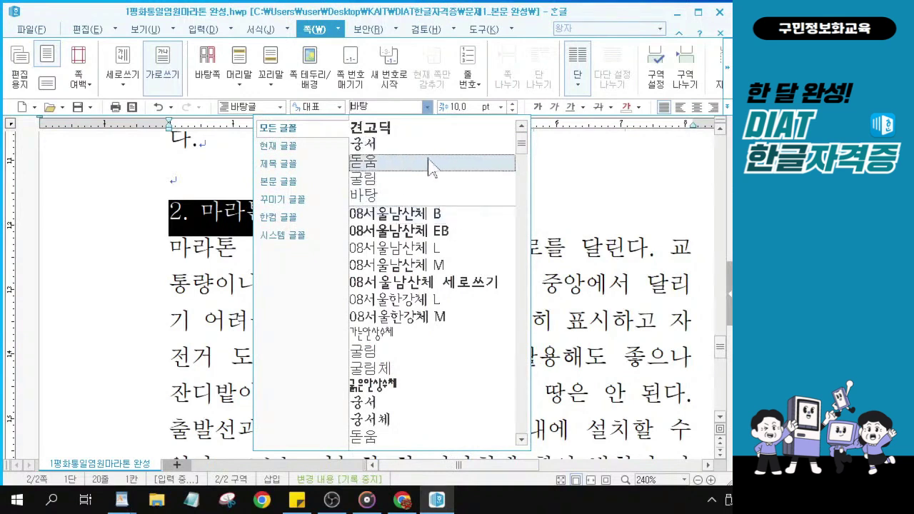
click(278, 151)
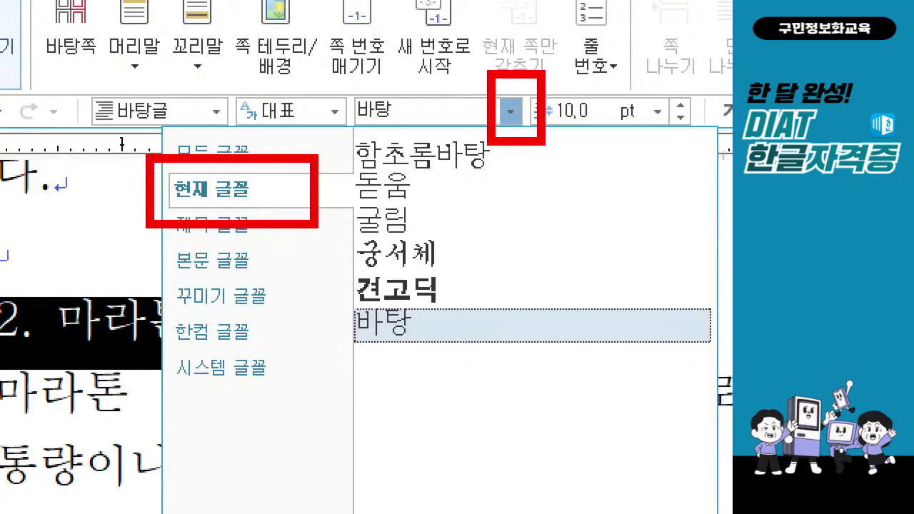
mouse_move(443, 269)
mouse_down()
mouse_move(455, 295)
mouse_move(504, 251)
mouse_up()
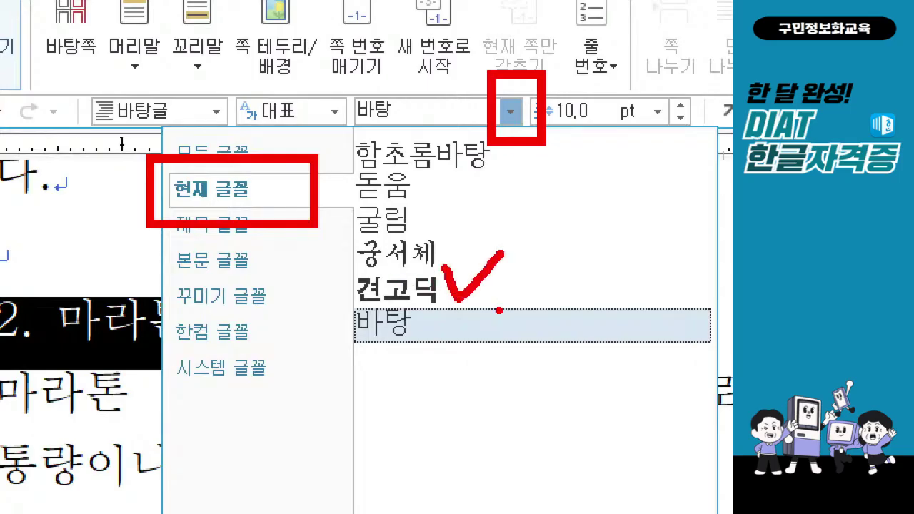
key(Escape)
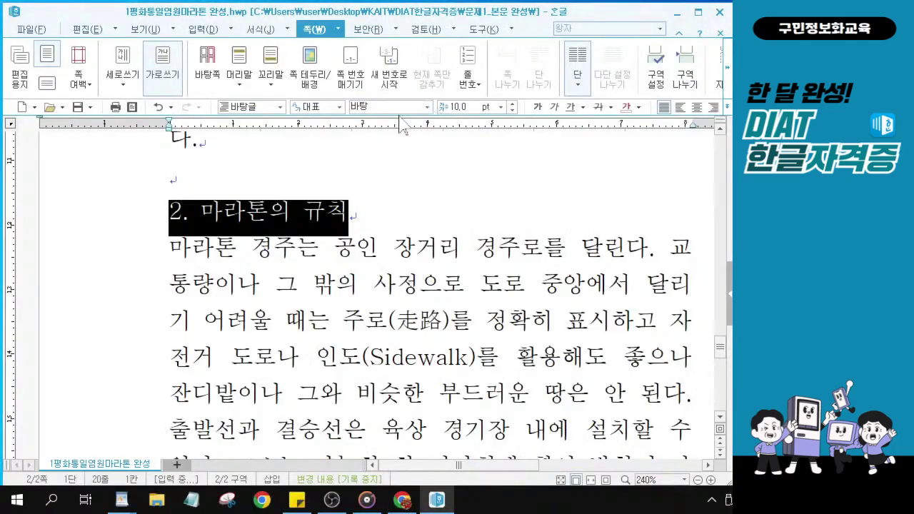
click(427, 107)
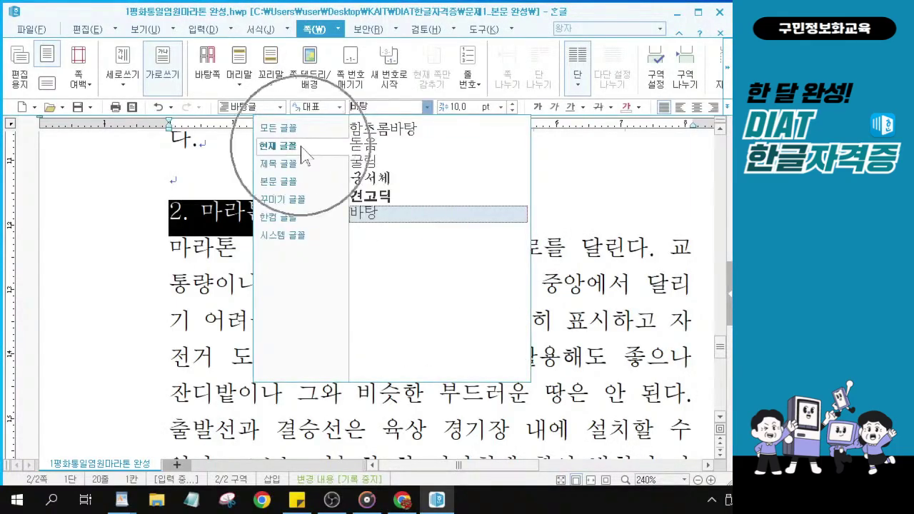
click(384, 203)
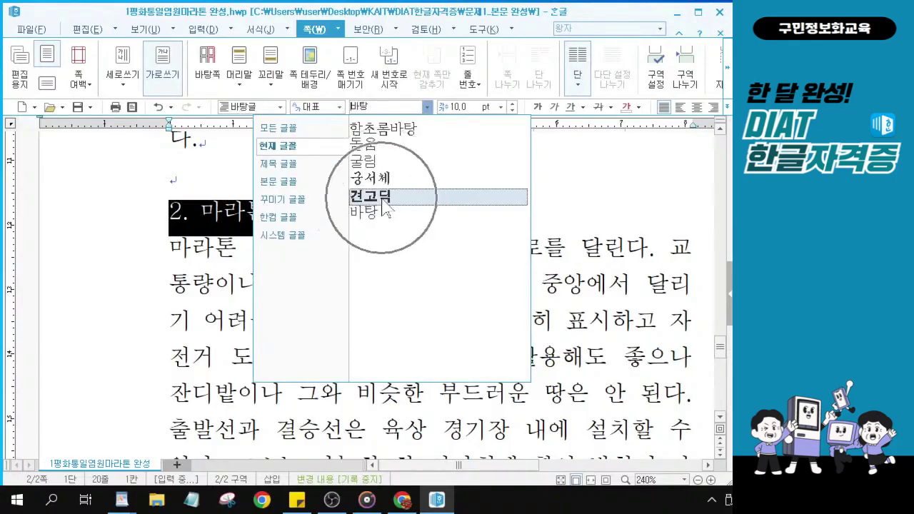
click(384, 203)
Set the heading "2. 마라톤의 규칙" to 12 pt and make it bold.
click(511, 104)
click(511, 104)
click(538, 107)
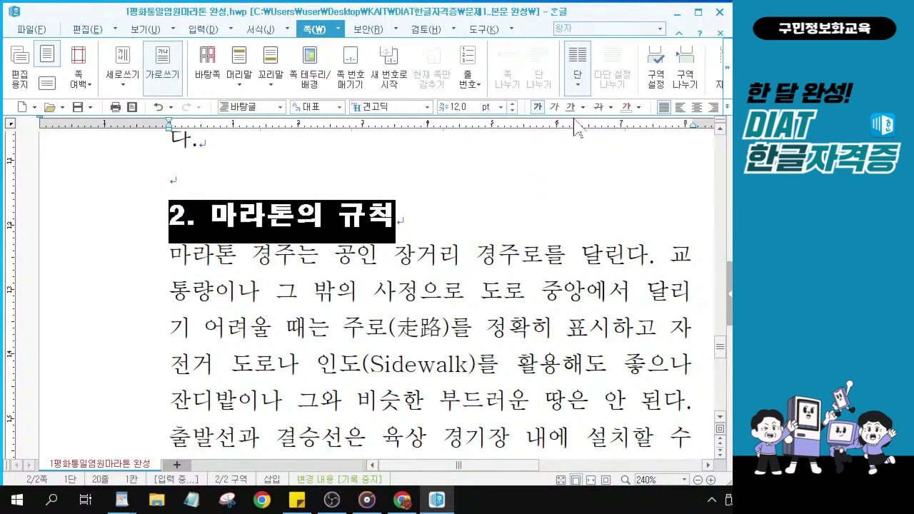
click(509, 109)
click(537, 107)
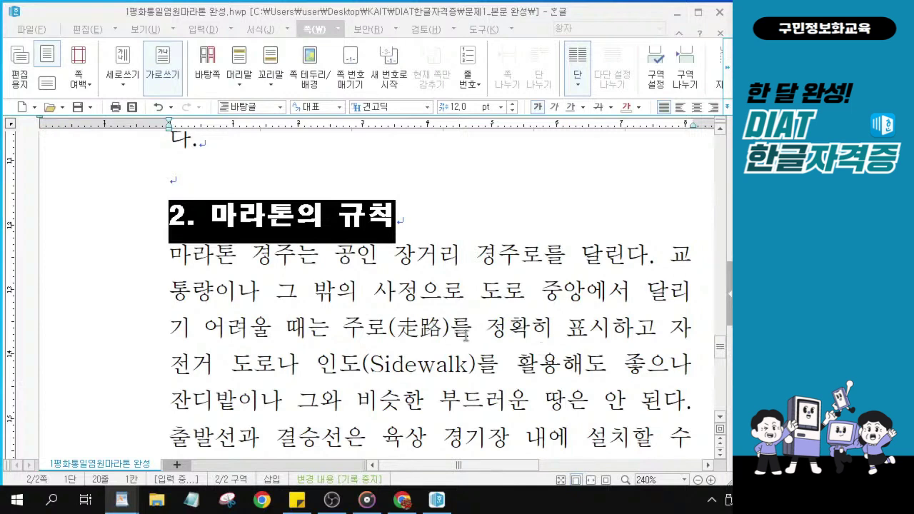
scroll(540, 287, up, 5)
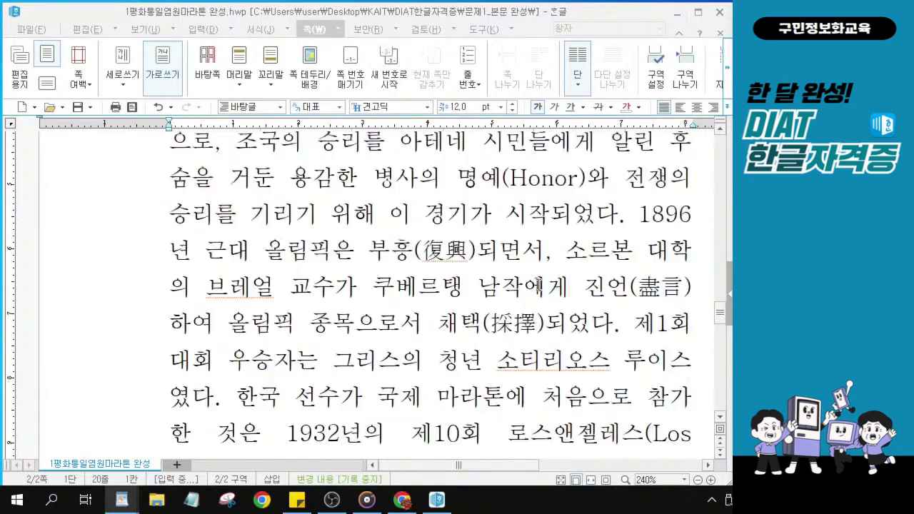
scroll(540, 287, up, 3)
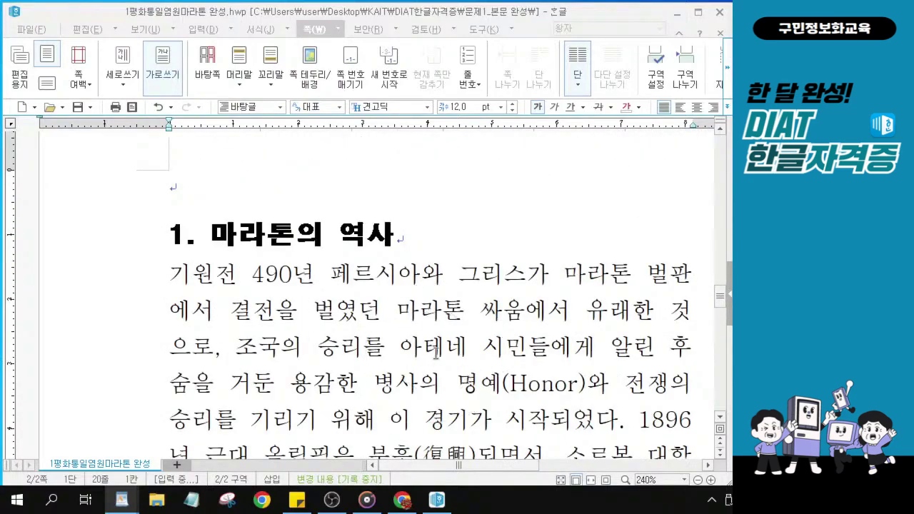
Replace the particle "은" with "이" after "근대 올림픽" in the first body paragraph, so the phrase reads "근대 올림픽이 부흥".
scroll(436, 352, down, 2)
scroll(418, 344, up, 2)
click(461, 368)
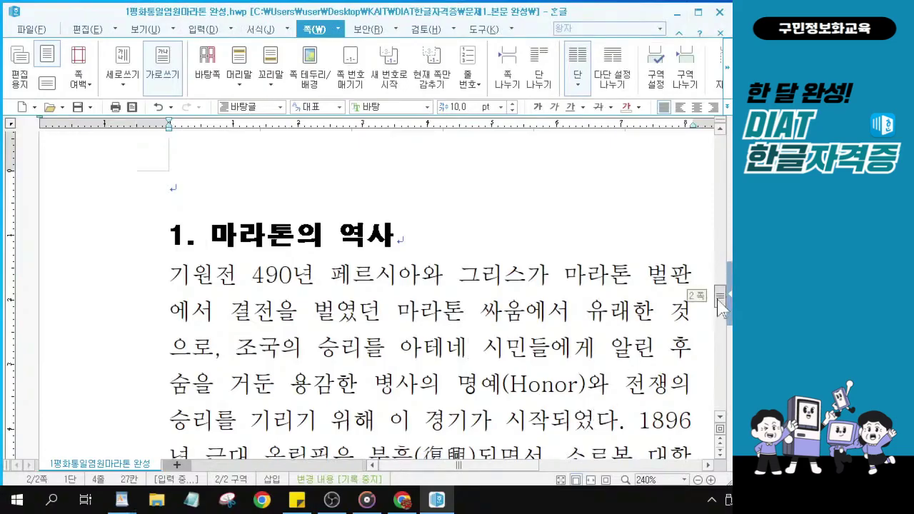
scroll(720, 303, down, 3)
click(634, 304)
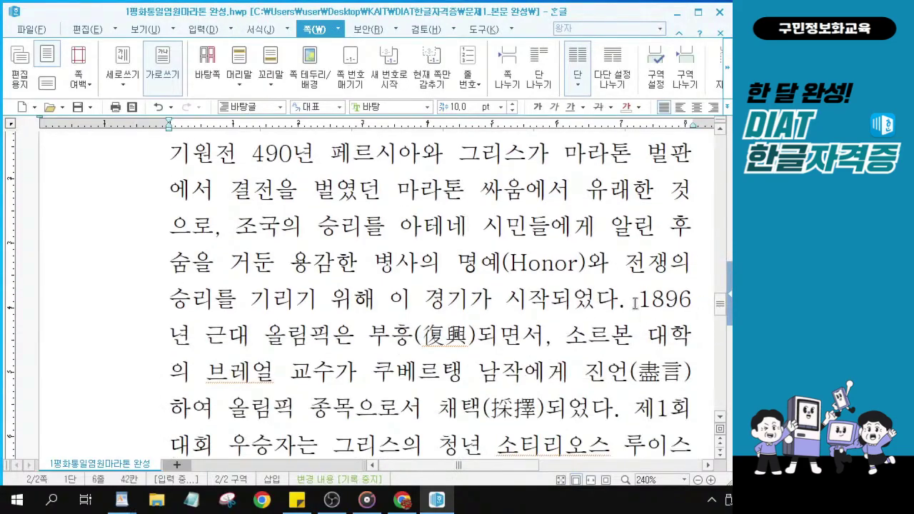
drag(647, 302, 360, 346)
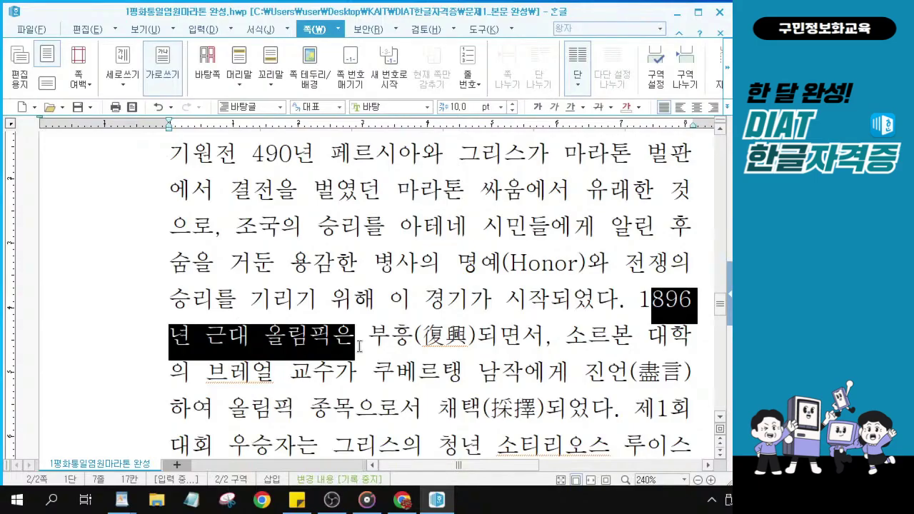
click(359, 345)
key(shift+Left)
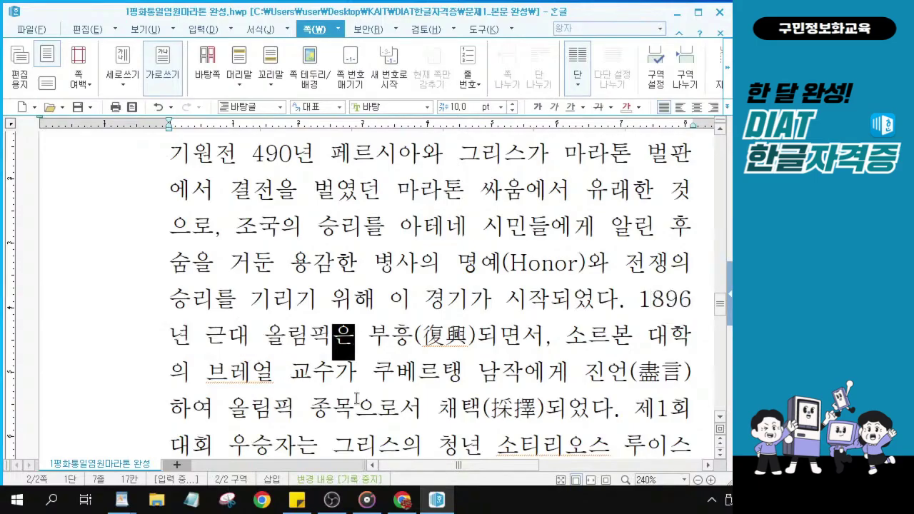
key(F9)
key(Escape)
text(이)
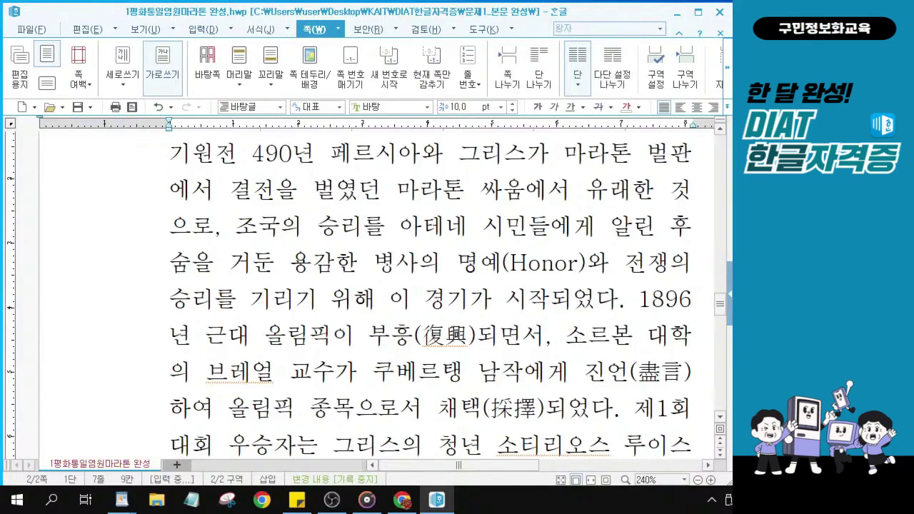
double_click(270, 330)
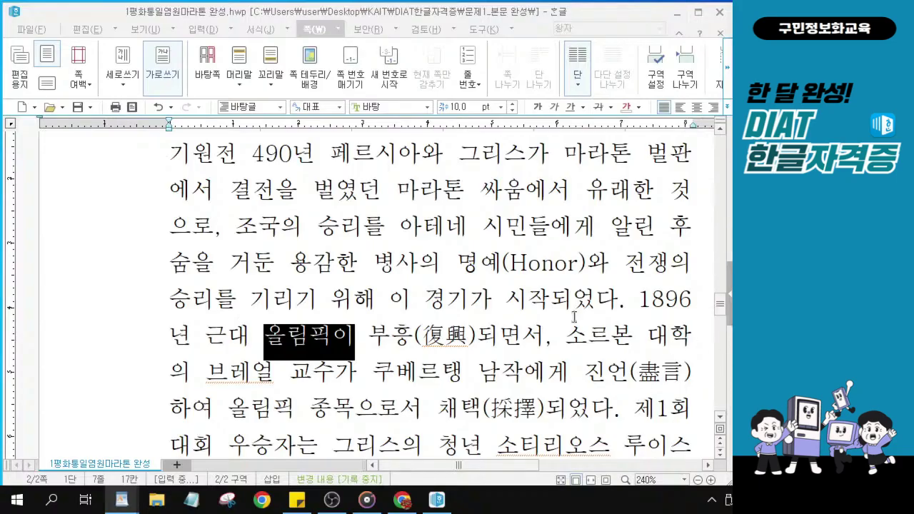
click(378, 335)
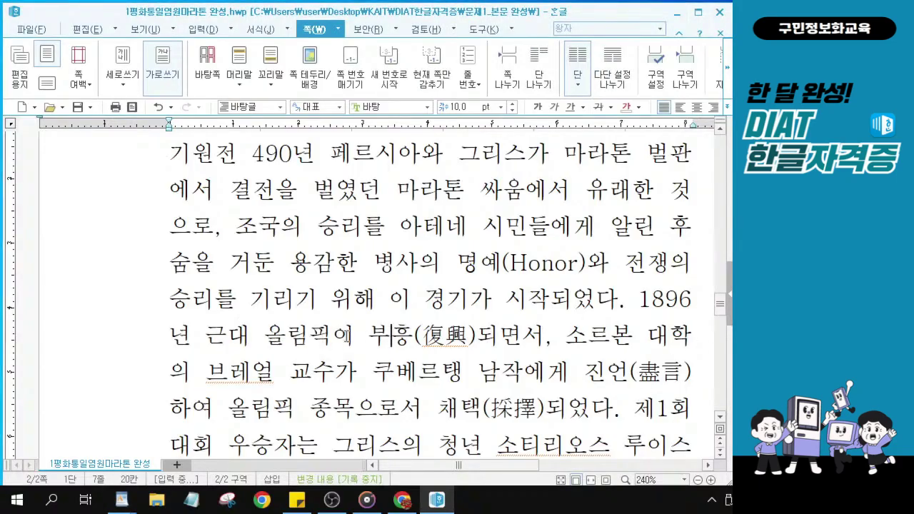
Move "선수가" behind "손기정" in the 1936 Berlin Olympics sentence and separate the words with a space, giving "손기정 선수가 참가하여".
scroll(421, 332, down, 3)
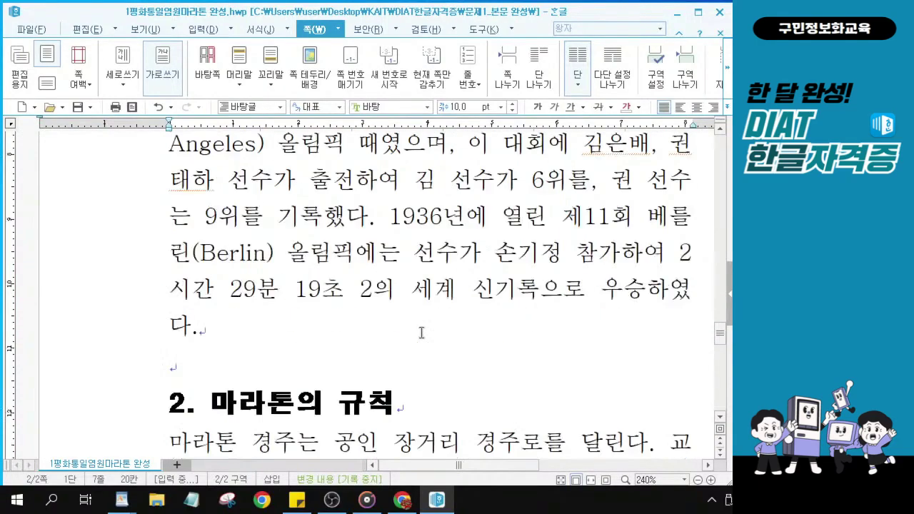
key(ctrl)
click(575, 253)
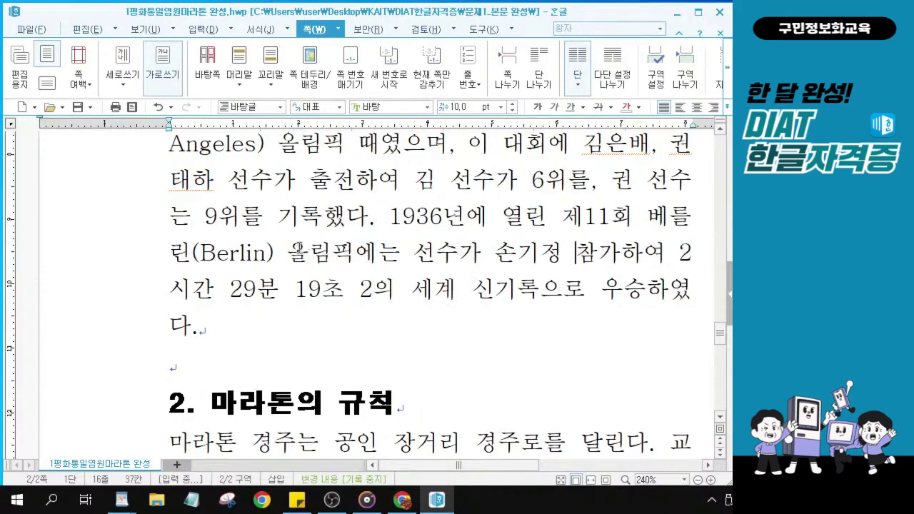
drag(401, 216, 571, 247)
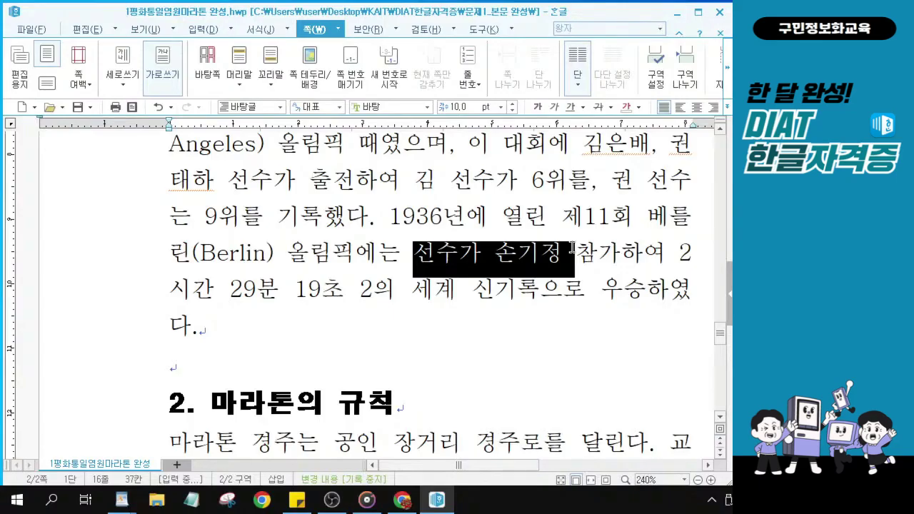
click(504, 252)
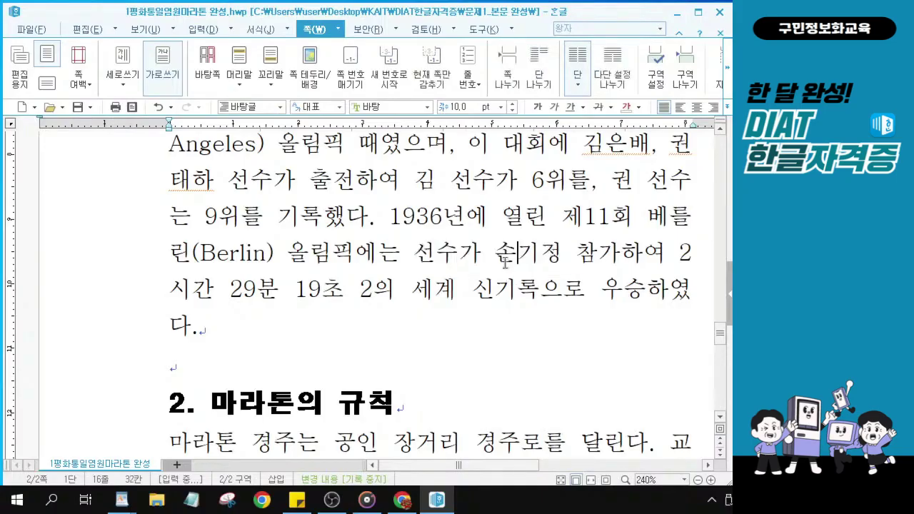
drag(504, 251, 560, 249)
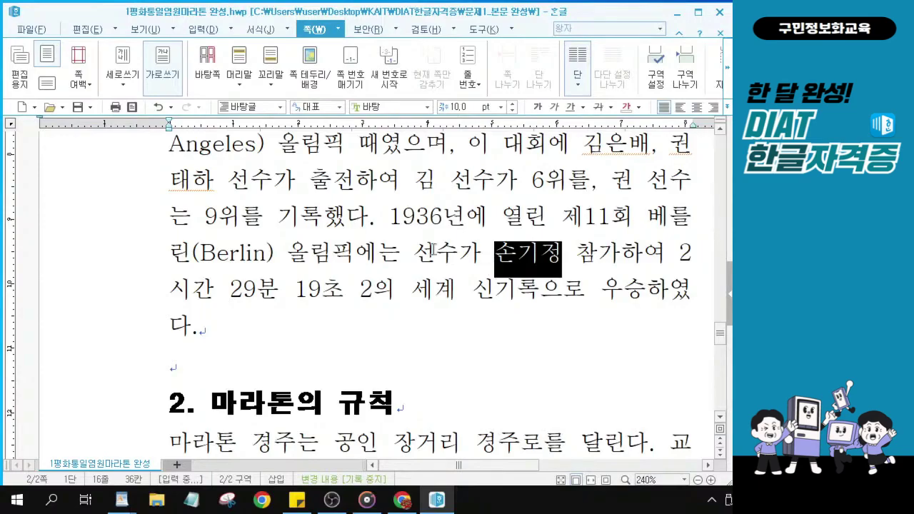
drag(418, 250, 482, 252)
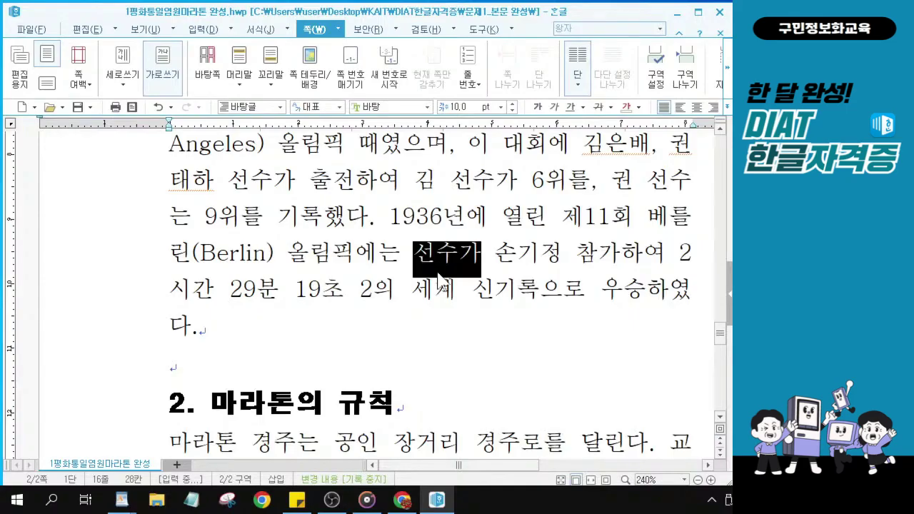
mouse_move(438, 273)
mouse_down()
mouse_move(570, 272)
mouse_move(489, 267)
mouse_move(553, 267)
mouse_move(557, 274)
mouse_move(508, 276)
mouse_move(564, 275)
mouse_move(472, 279)
mouse_move(564, 283)
mouse_up()
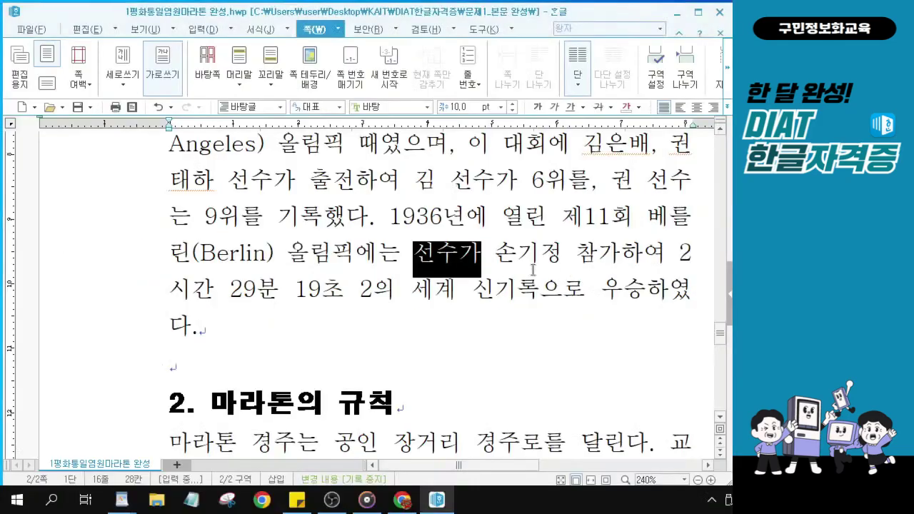
drag(463, 269, 559, 266)
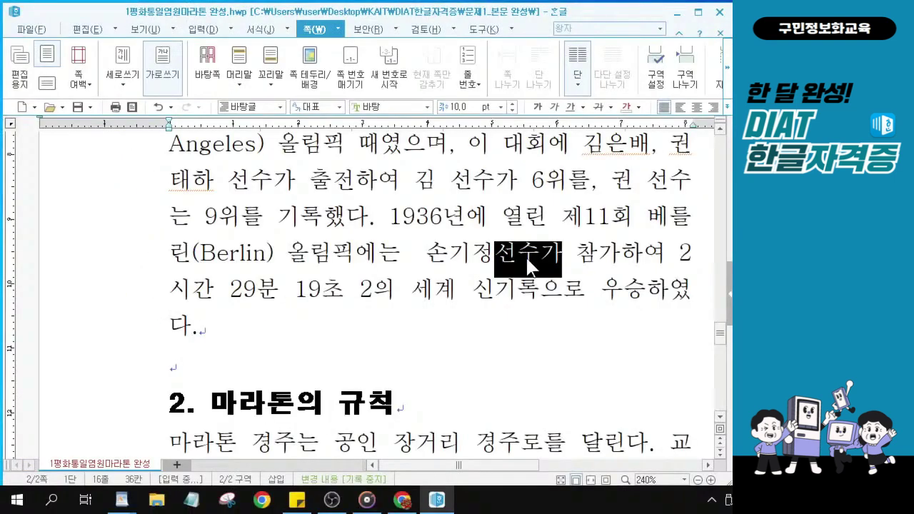
click(460, 248)
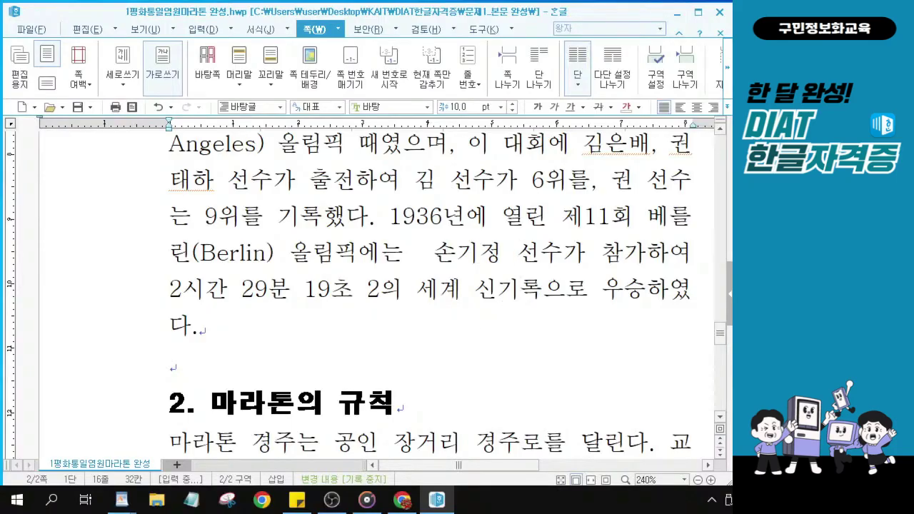
key(alt+Tab)
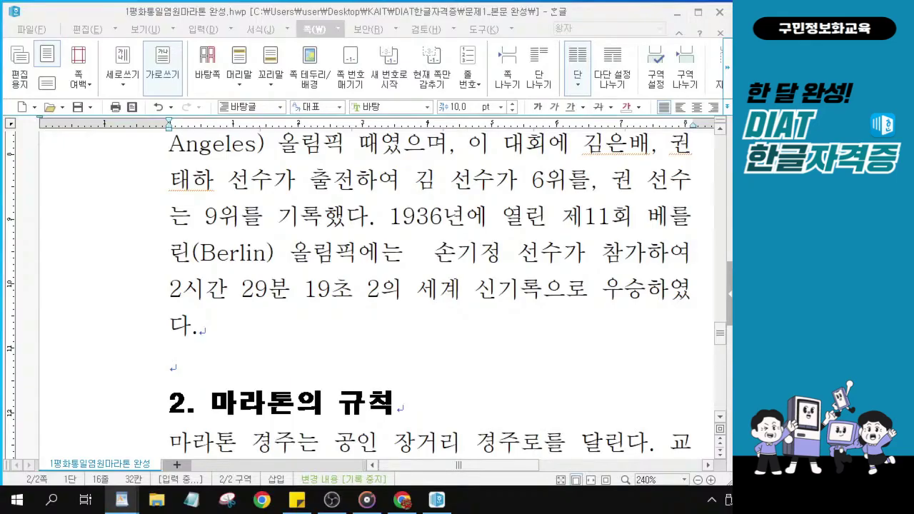
click(277, 272)
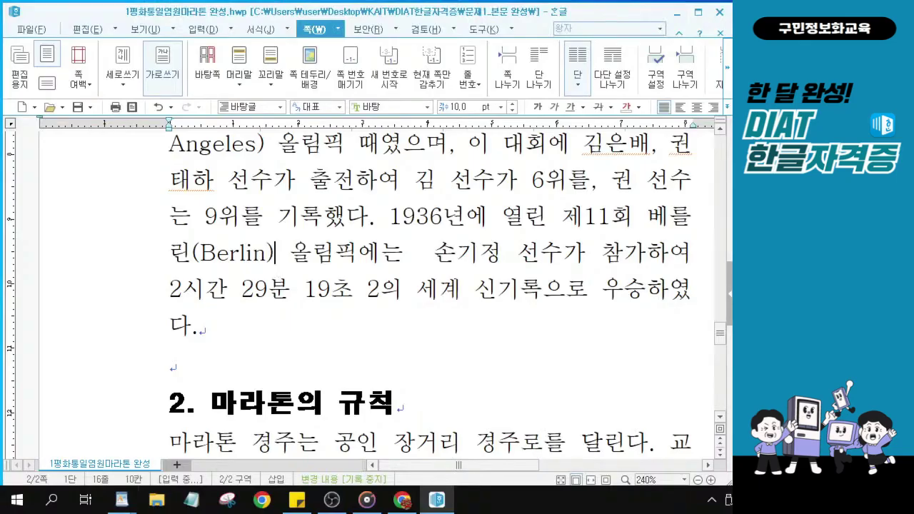
Draw a horizontal text box about 35 mm wide and 10 mm high near the empty first line above the heading "1. 마라톤의 역사".
scroll(325, 274, up, 5)
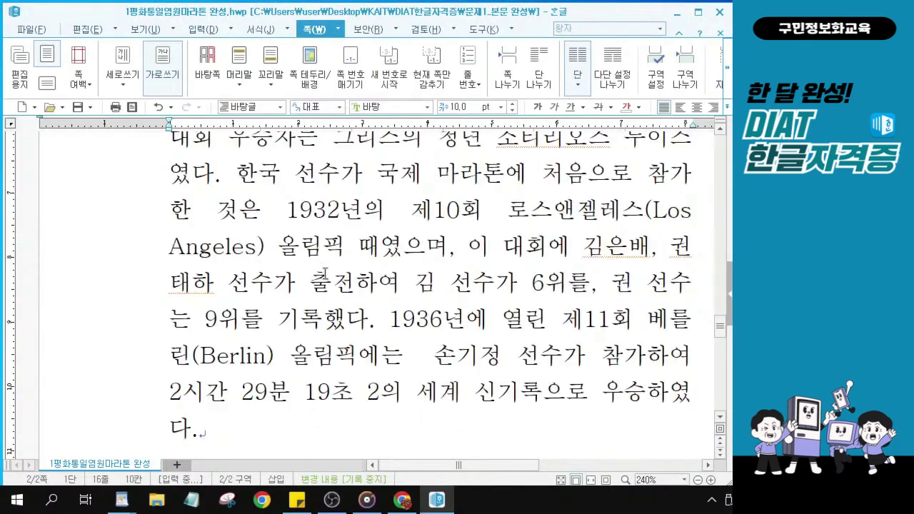
scroll(325, 273, up, 1)
click(345, 261)
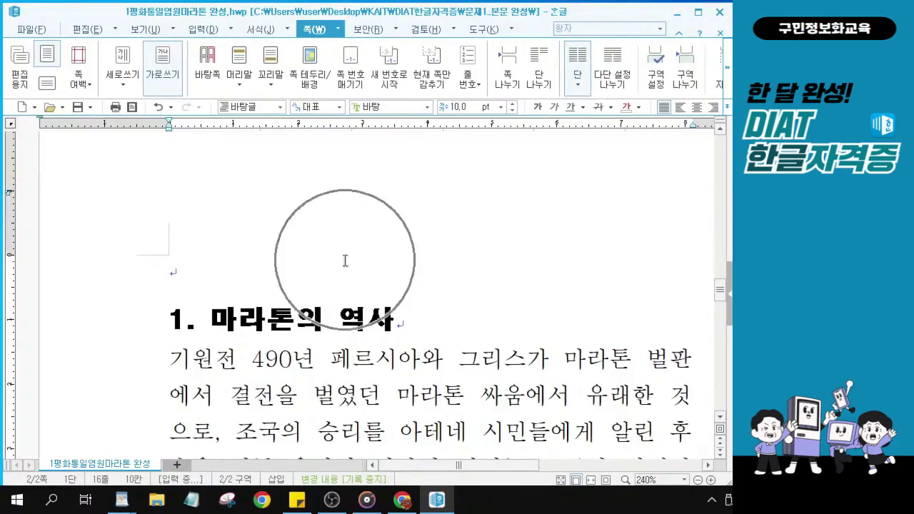
click(174, 272)
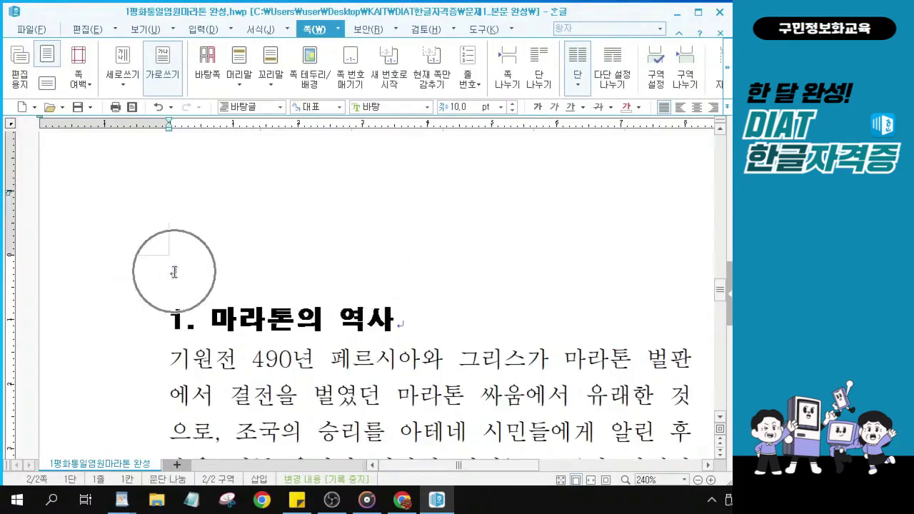
click(173, 272)
click(174, 272)
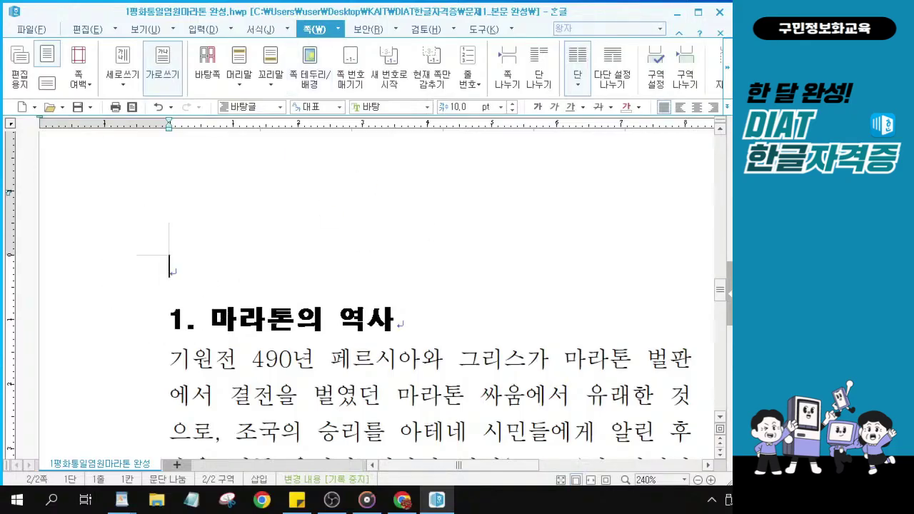
click(182, 270)
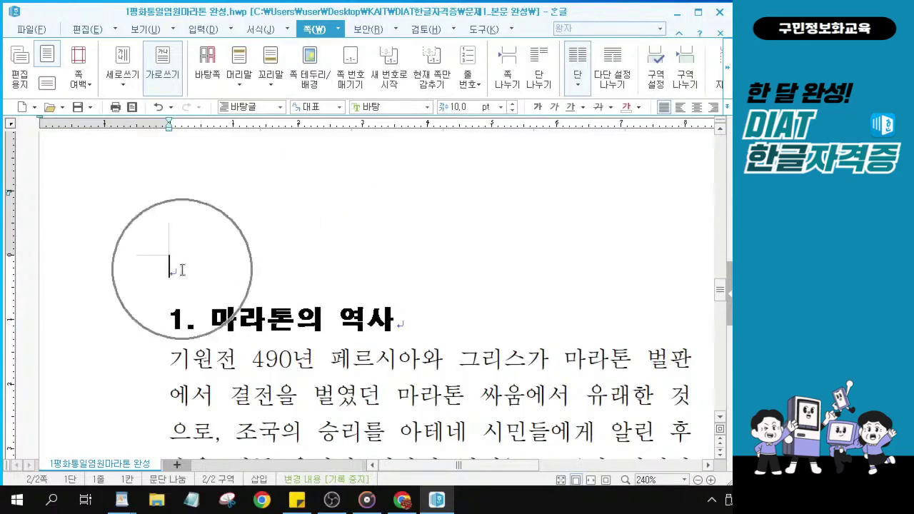
click(182, 270)
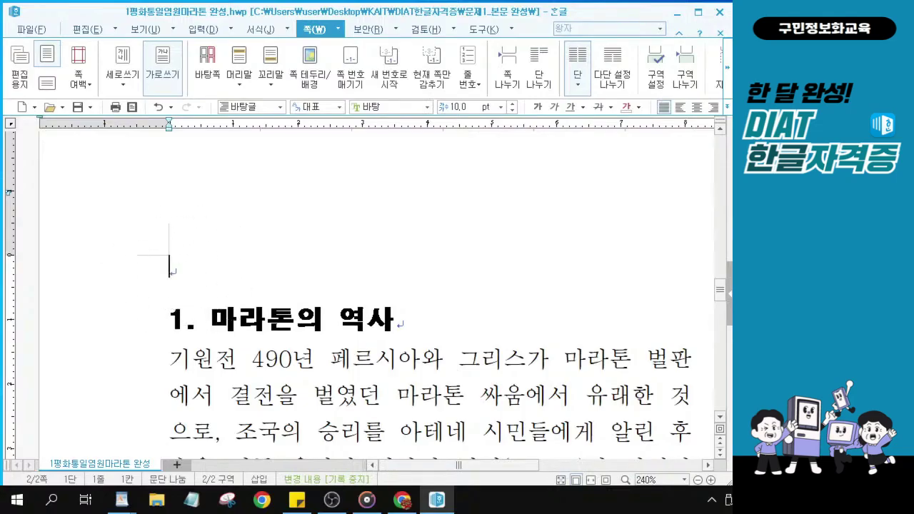
key(alt+Tab)
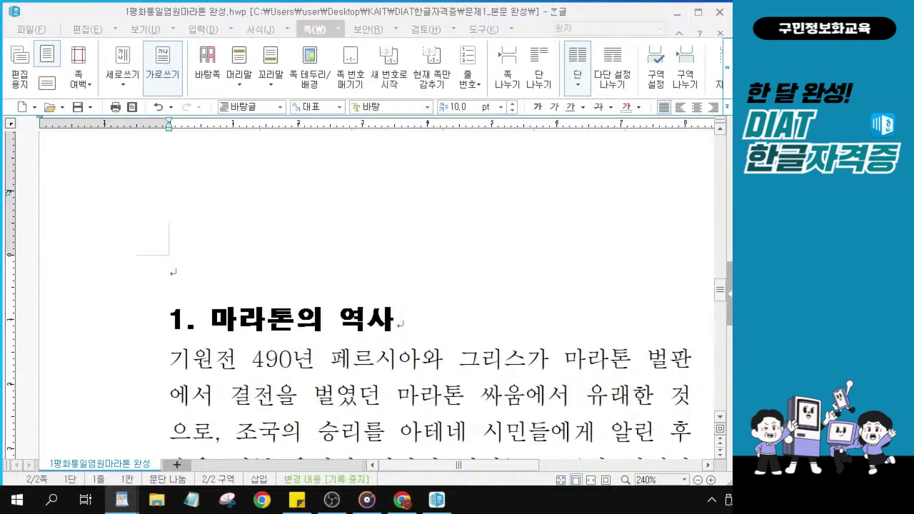
click(205, 30)
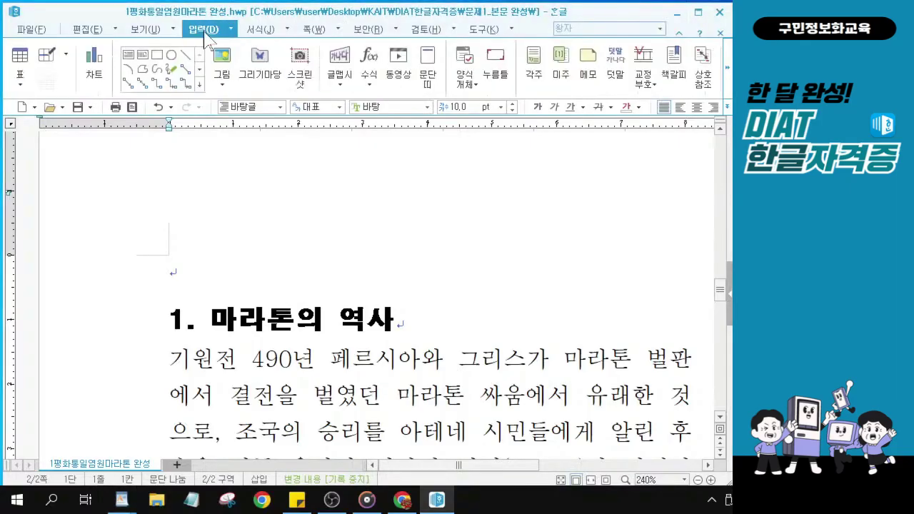
click(127, 56)
click(128, 55)
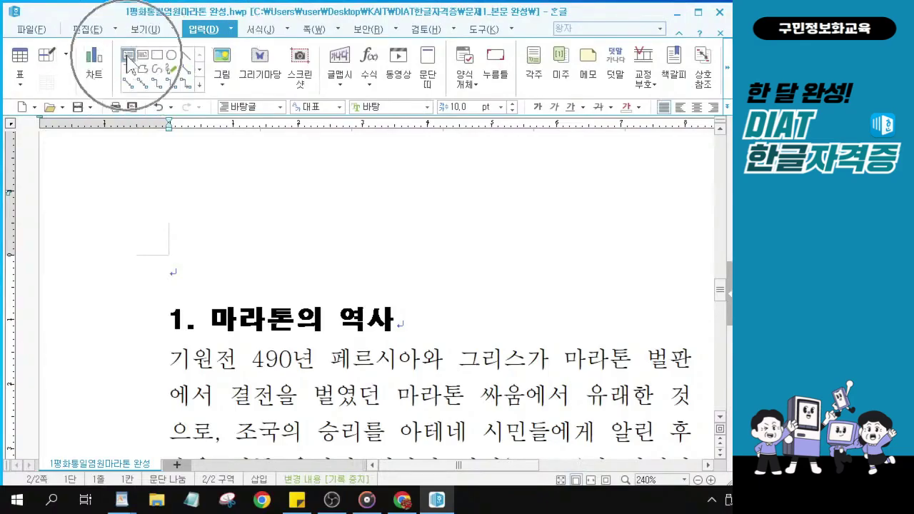
click(128, 55)
click(128, 56)
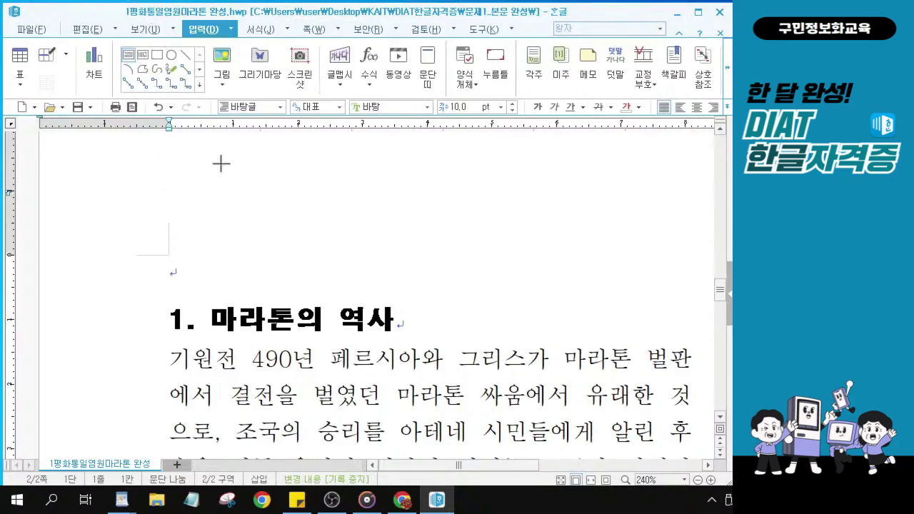
drag(232, 255, 473, 302)
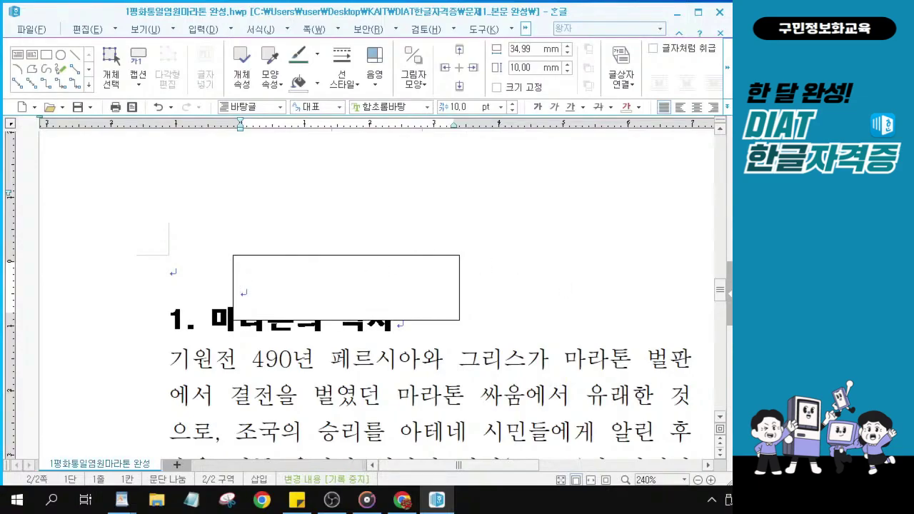
In the text box's object properties (개체 속성), set the width to 50 mm and height to 12 mm, and enable 글자처럼 취급.
key(alt+Tab)
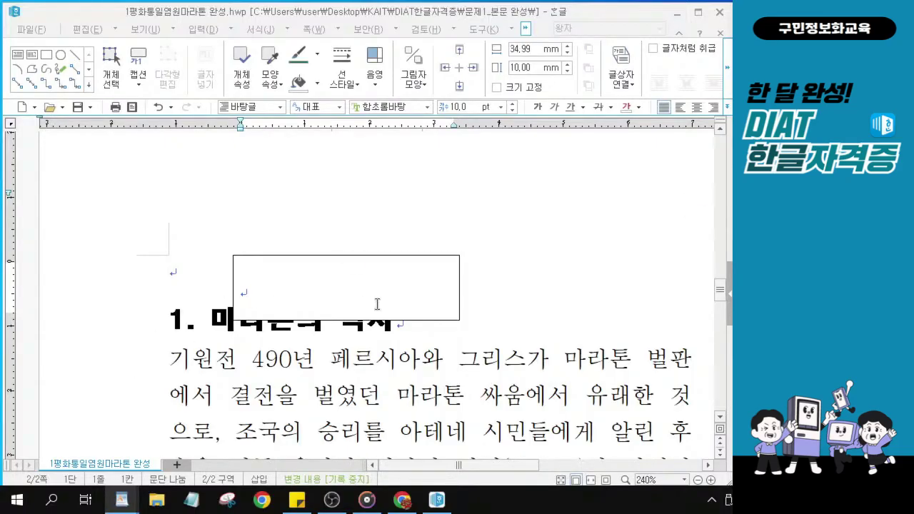
click(362, 266)
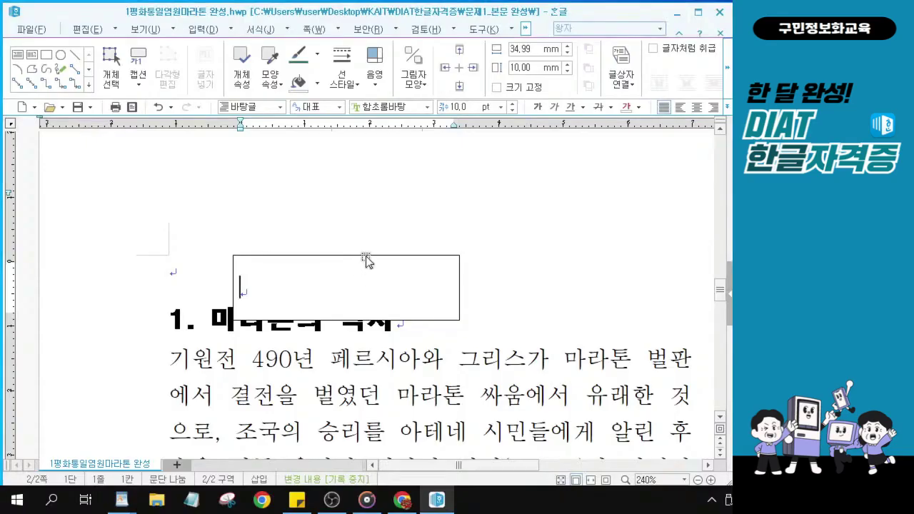
click(367, 258)
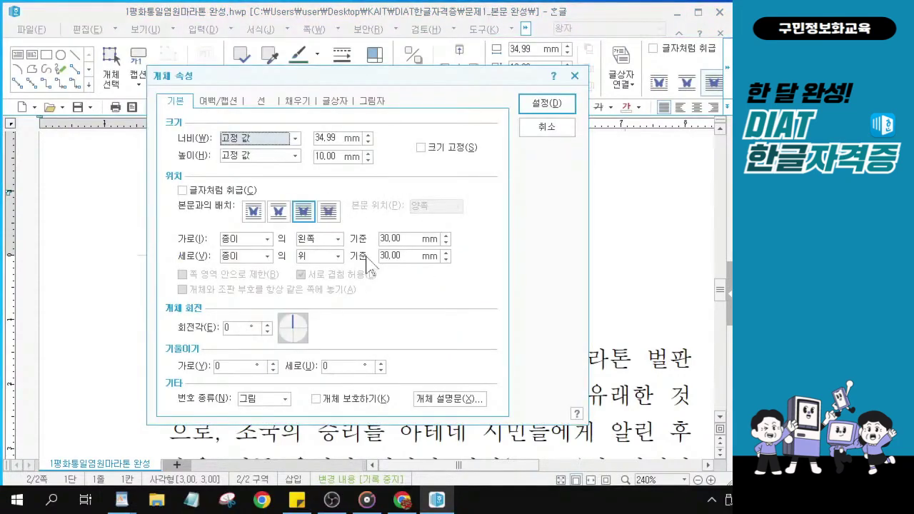
drag(410, 78, 398, 114)
click(169, 110)
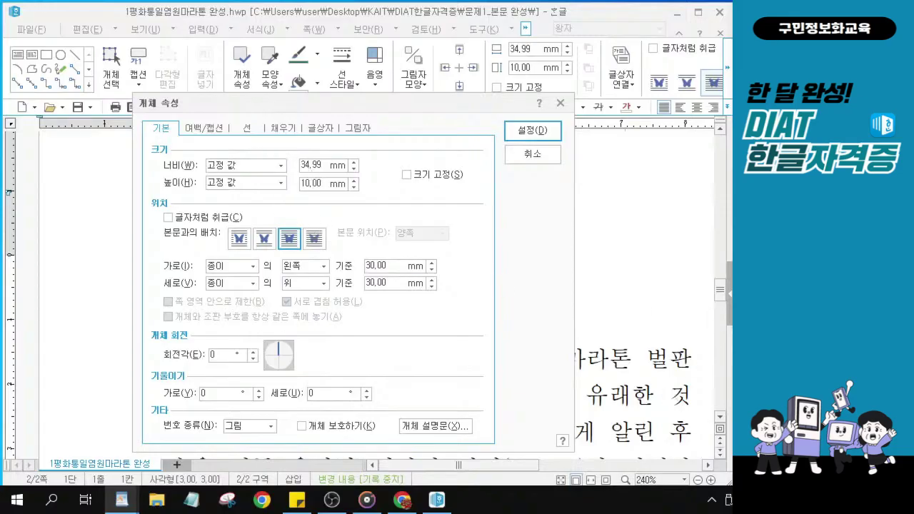
double_click(319, 166)
text(50)
double_click(303, 184)
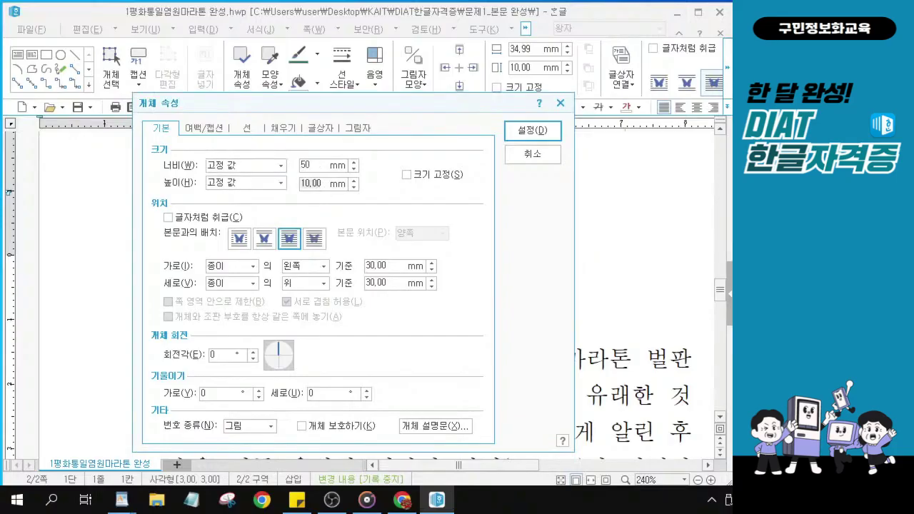
text(12)
click(169, 217)
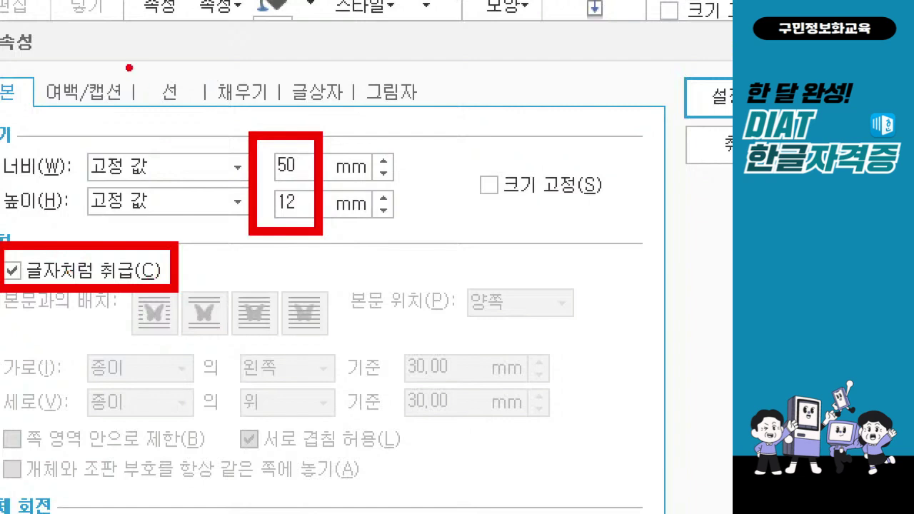
Set the text box's line thickness to 0.5 mm and its corner style to 둥근 모양.
mouse_move(129, 68)
mouse_down()
mouse_move(145, 91)
mouse_move(210, 111)
mouse_up()
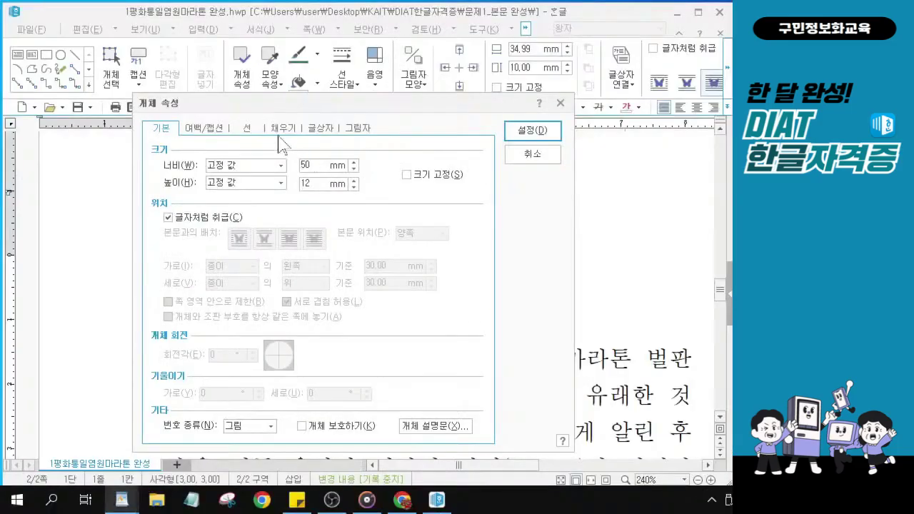
click(184, 96)
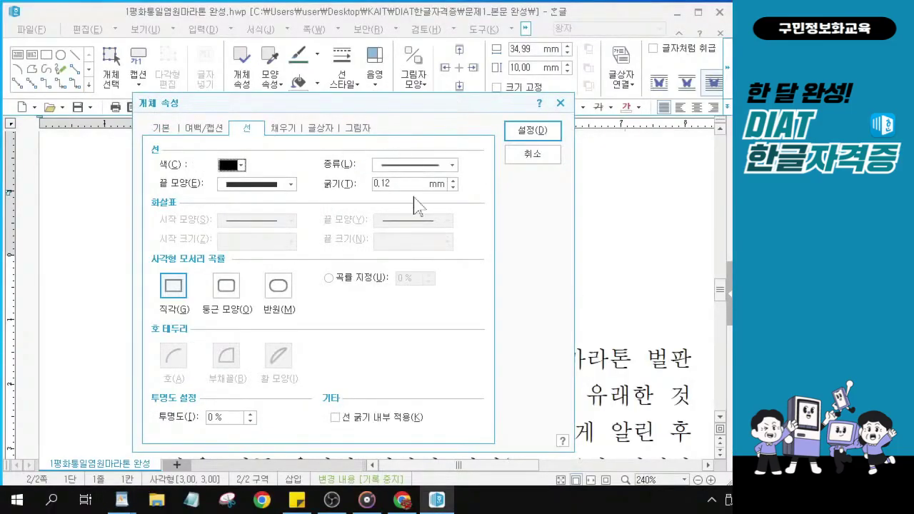
click(388, 184)
key(BackSpace)
key(BackSpace)
key(BackSpace)
key(BackSpace)
text(0,5)
click(225, 285)
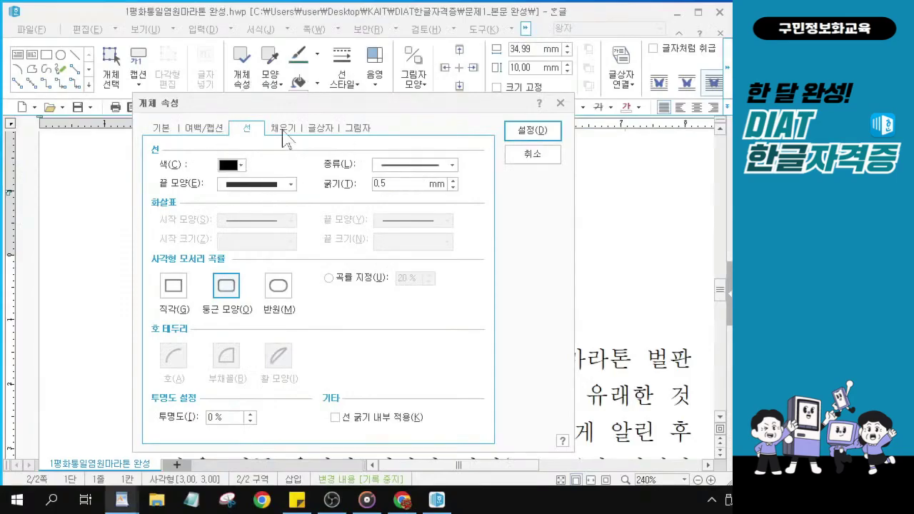
Give the text box a solid golden-yellow face colour from the 기본 palette and apply the object properties.
click(305, 120)
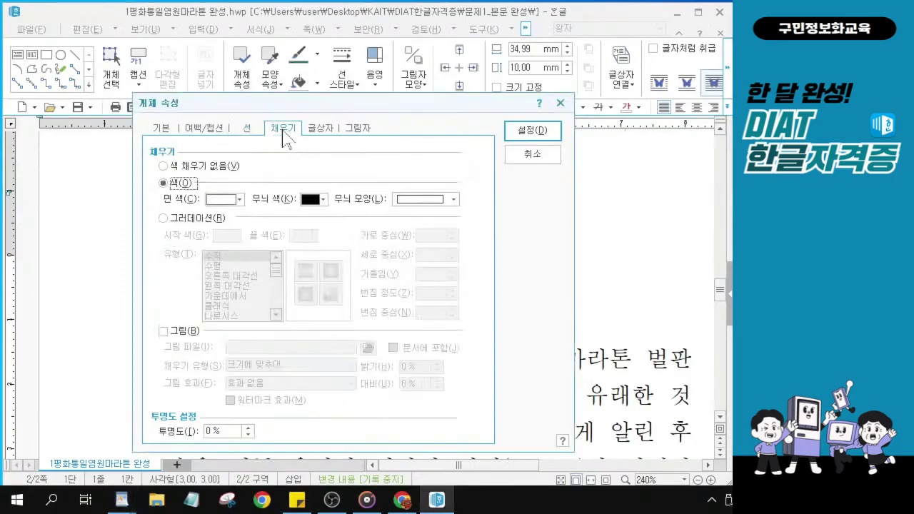
click(240, 199)
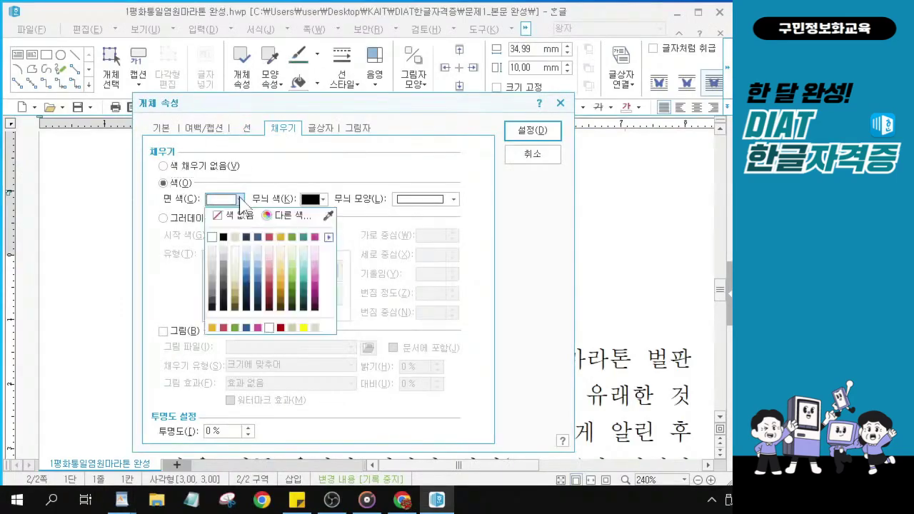
click(281, 237)
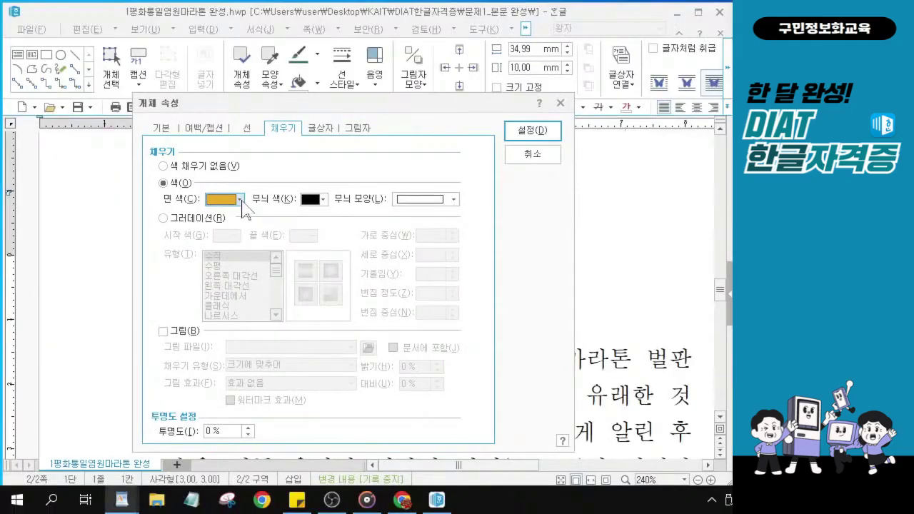
click(240, 203)
click(328, 237)
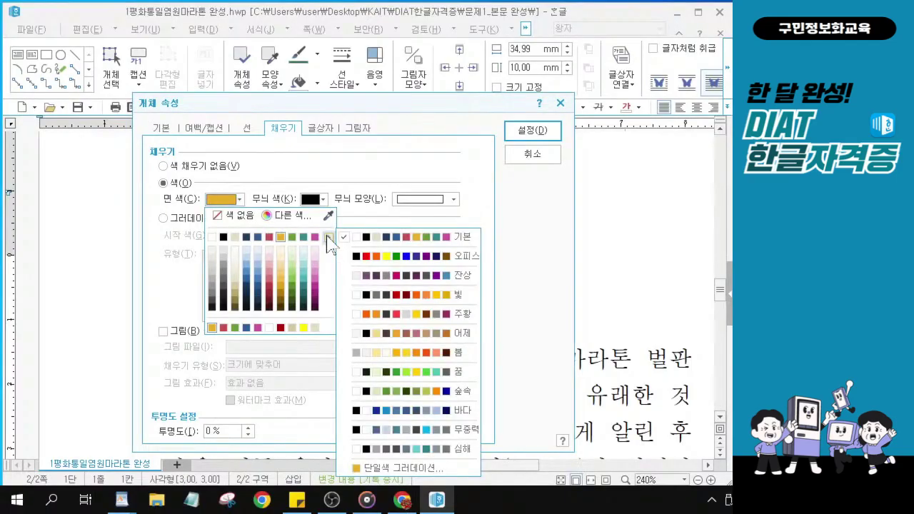
click(386, 257)
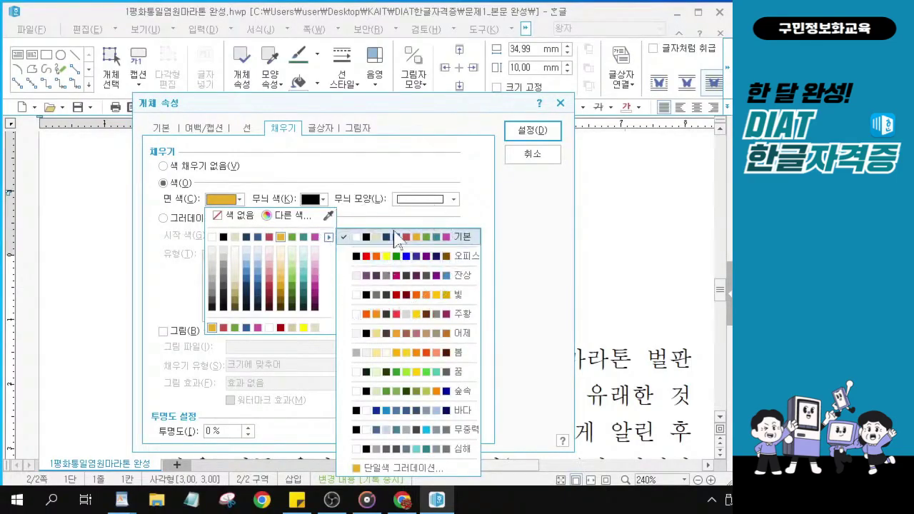
click(393, 238)
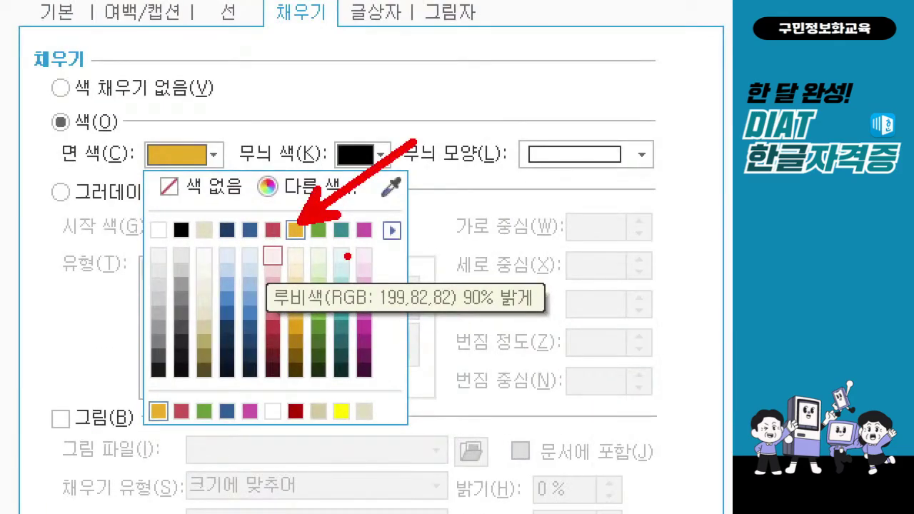
click(296, 230)
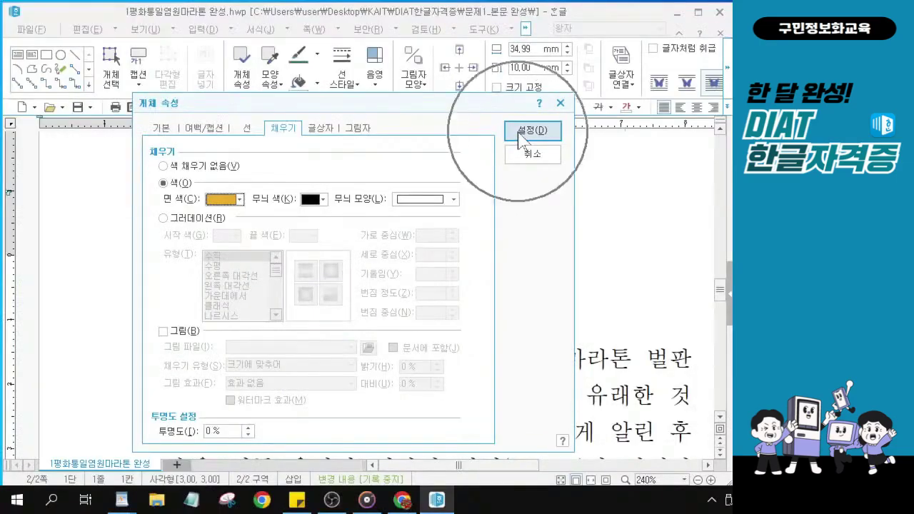
click(519, 133)
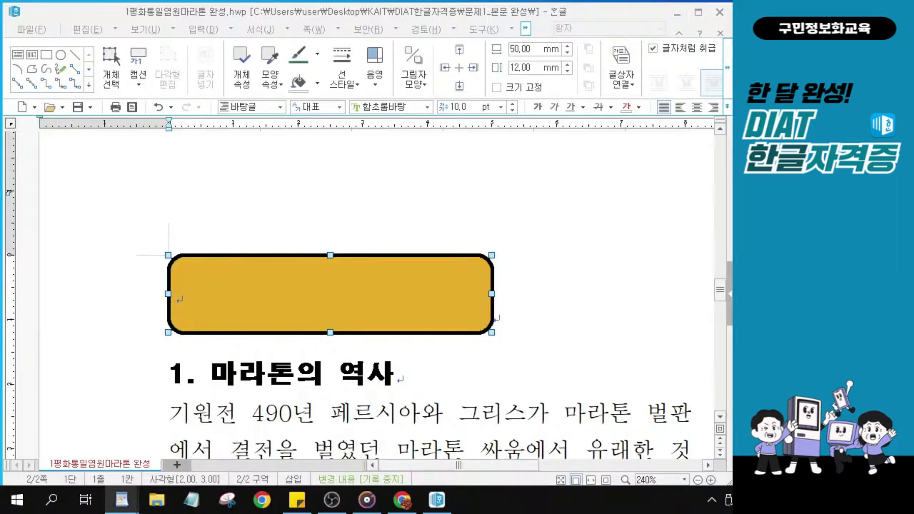
Centre-align the paragraph holding the text box above the heading "1. 마라톤의 역사".
click(515, 324)
click(515, 324)
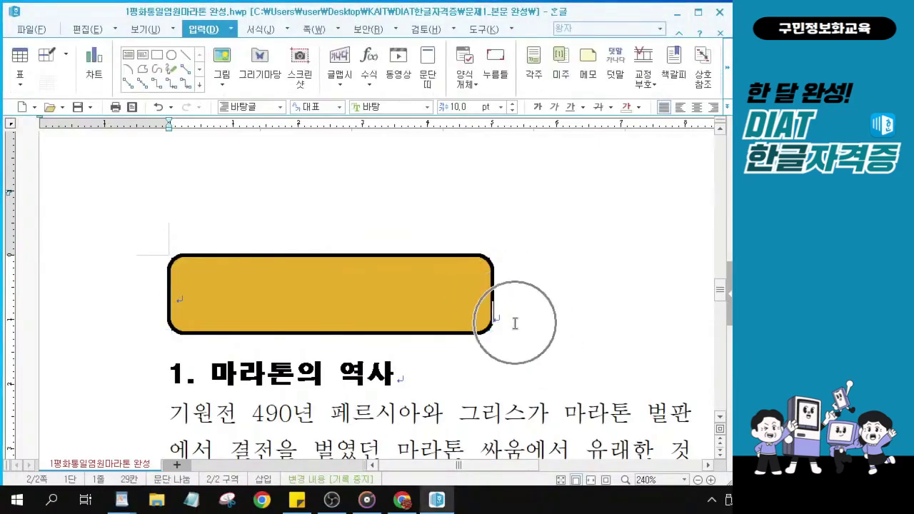
click(515, 323)
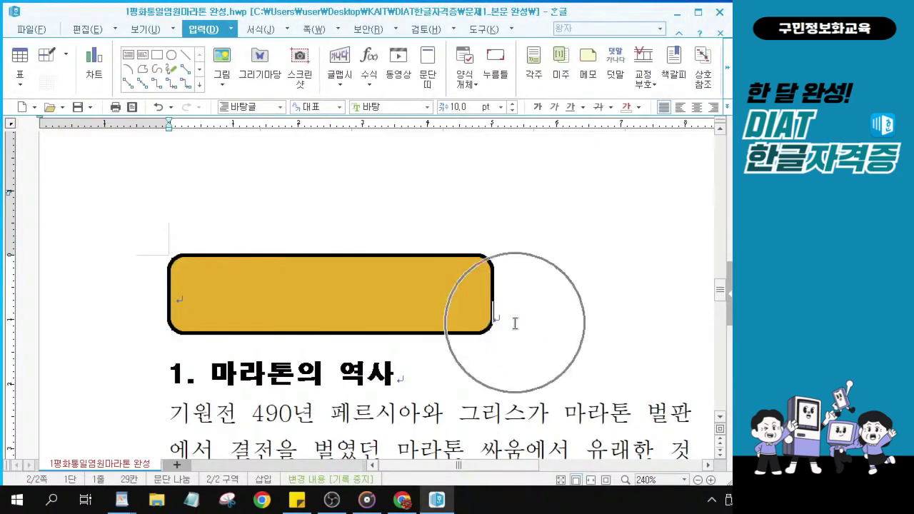
click(515, 324)
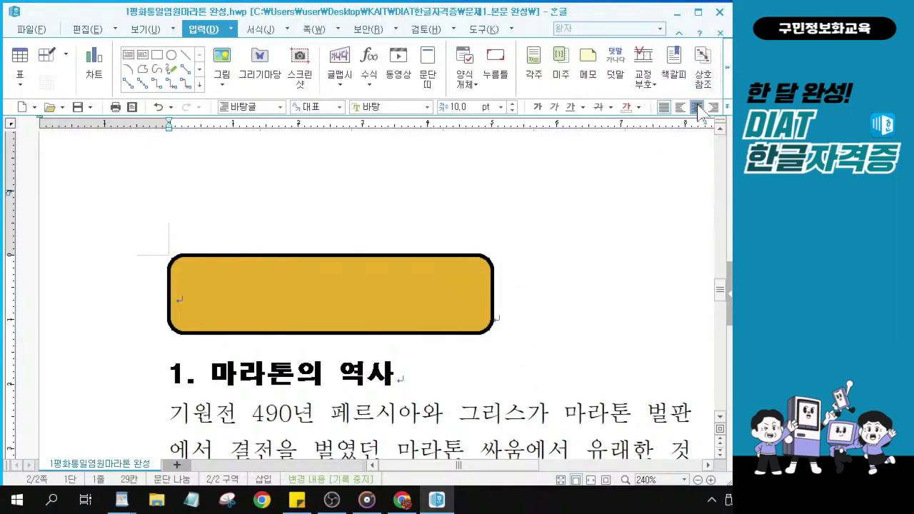
click(696, 107)
click(698, 107)
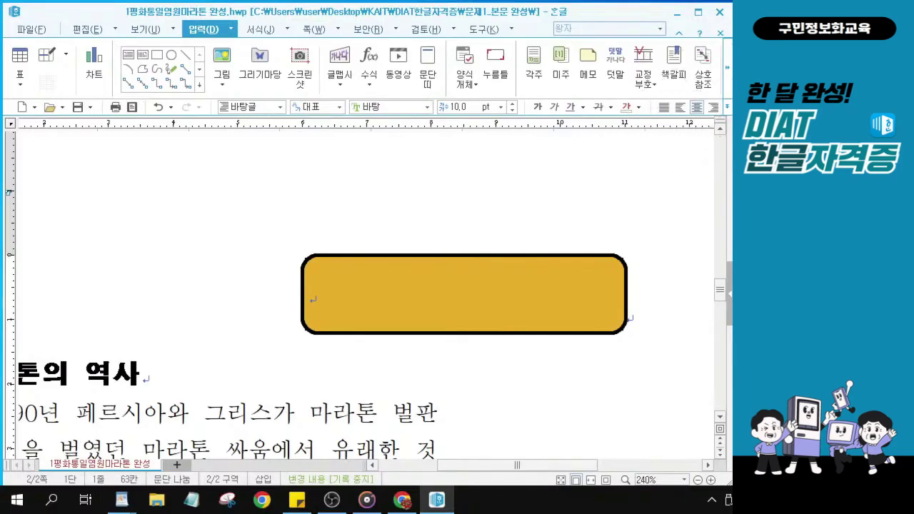
key(alt+Tab)
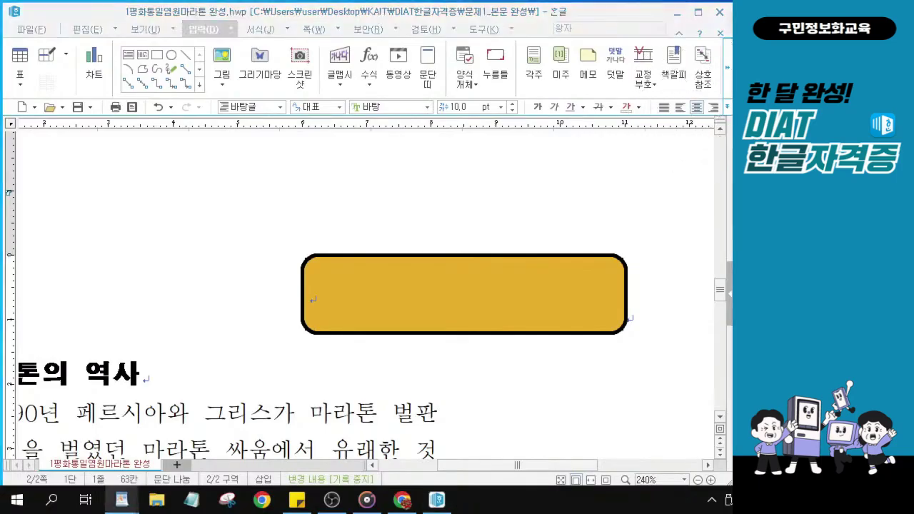
click(696, 108)
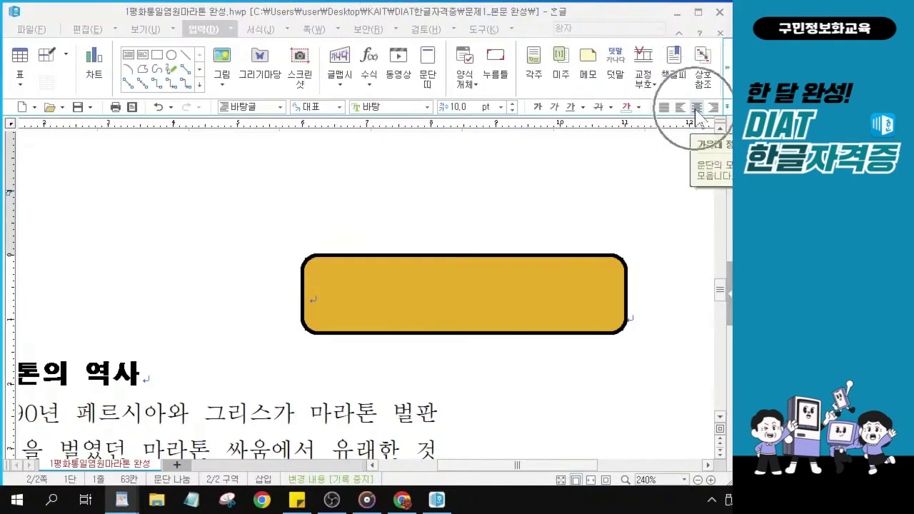
Set the font for the text inside the golden text box to 휴먼옛체.
click(339, 299)
click(322, 295)
click(322, 295)
click(322, 295)
click(322, 295)
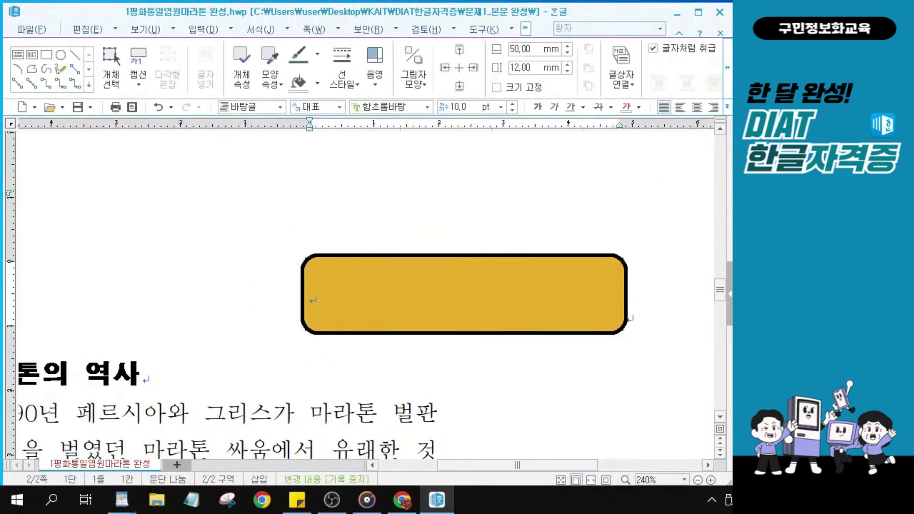
key(alt+Tab)
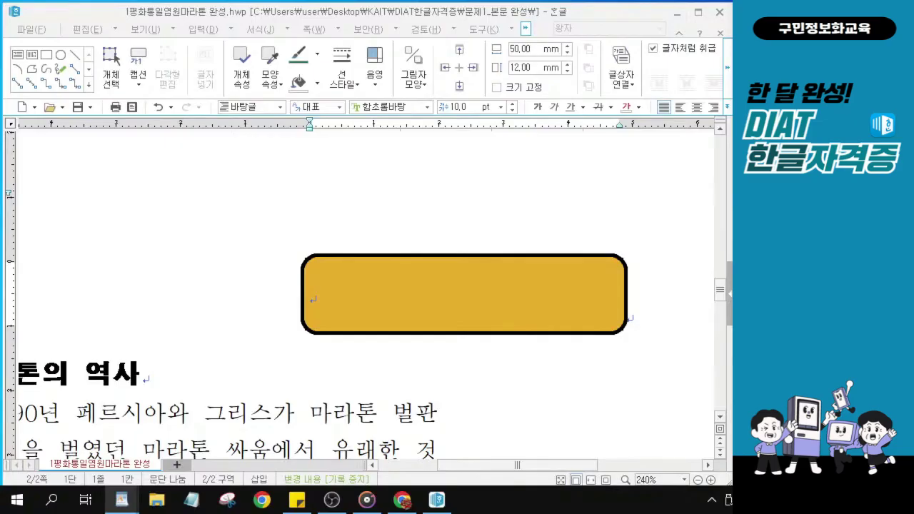
click(426, 108)
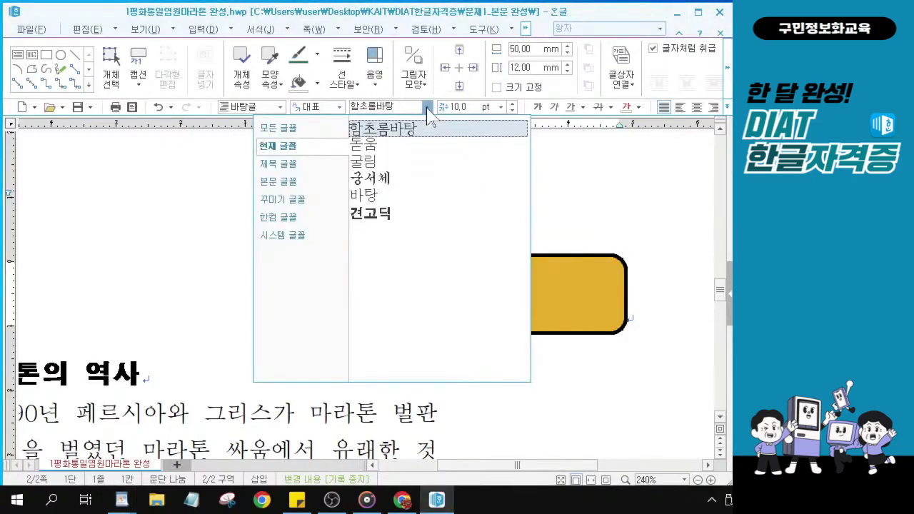
click(303, 130)
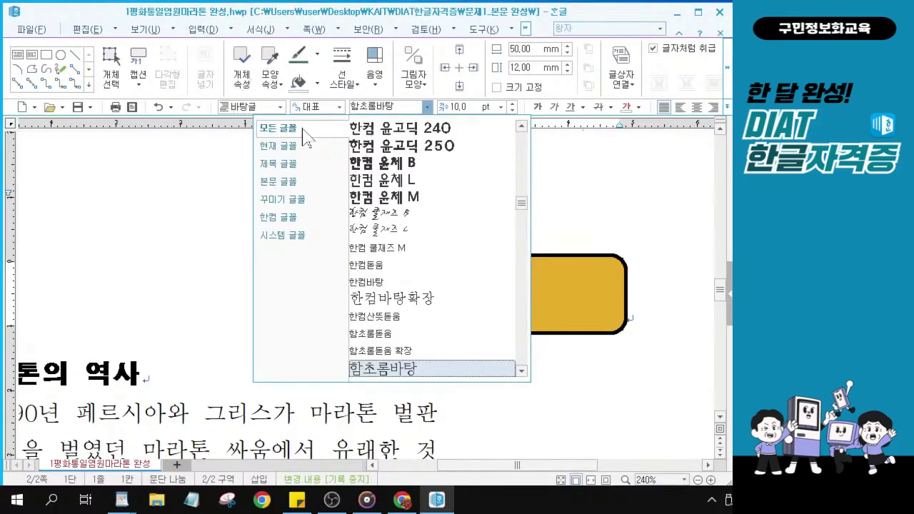
click(303, 129)
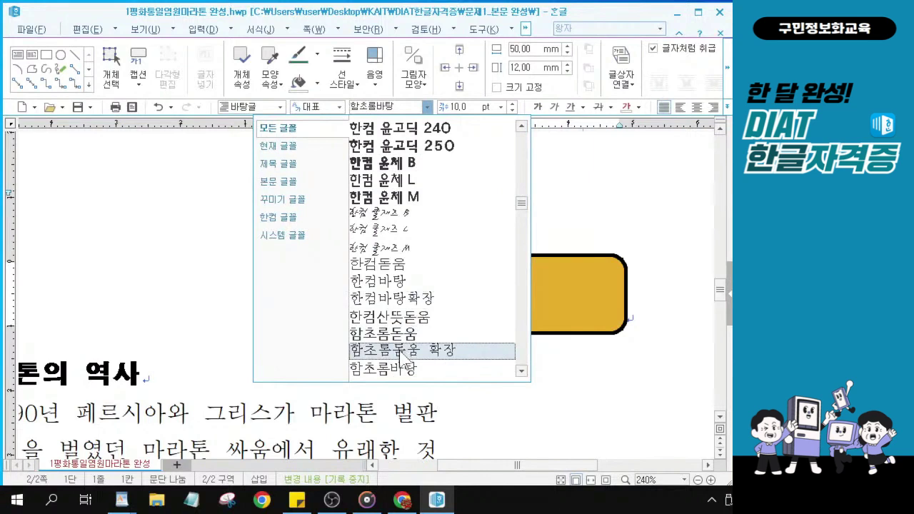
scroll(403, 357, down, 1)
scroll(401, 336, down, 1)
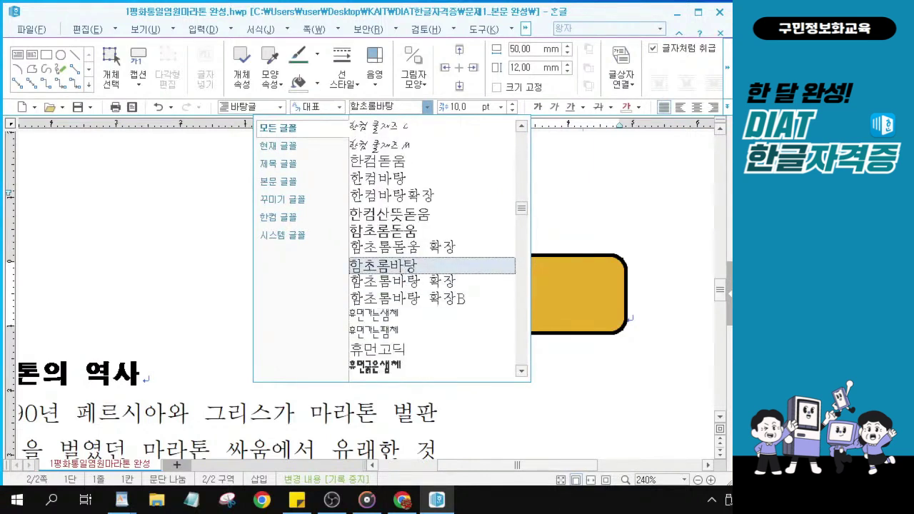
click(400, 265)
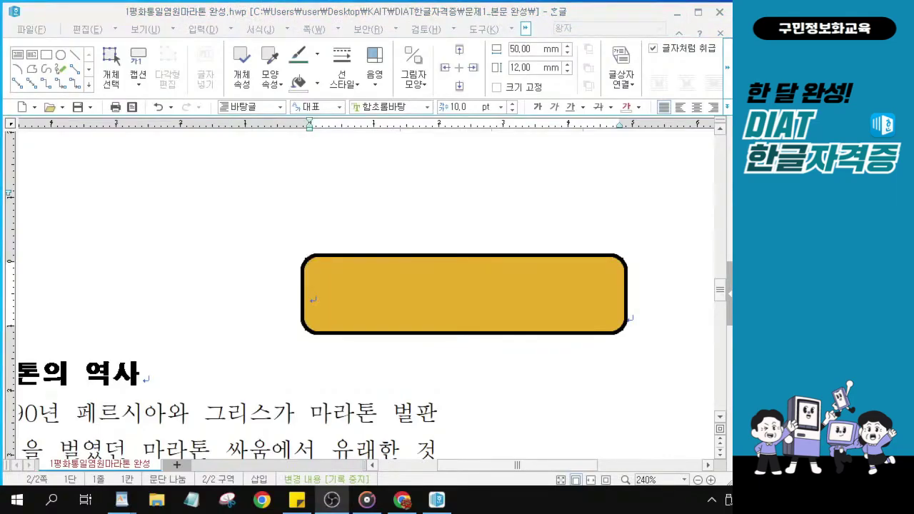
click(428, 107)
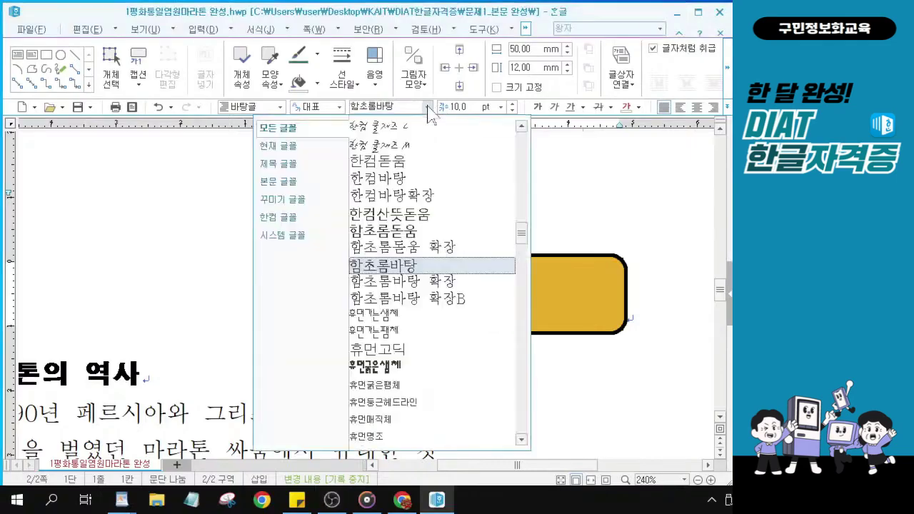
scroll(423, 131, down, 2)
scroll(424, 131, up, 1)
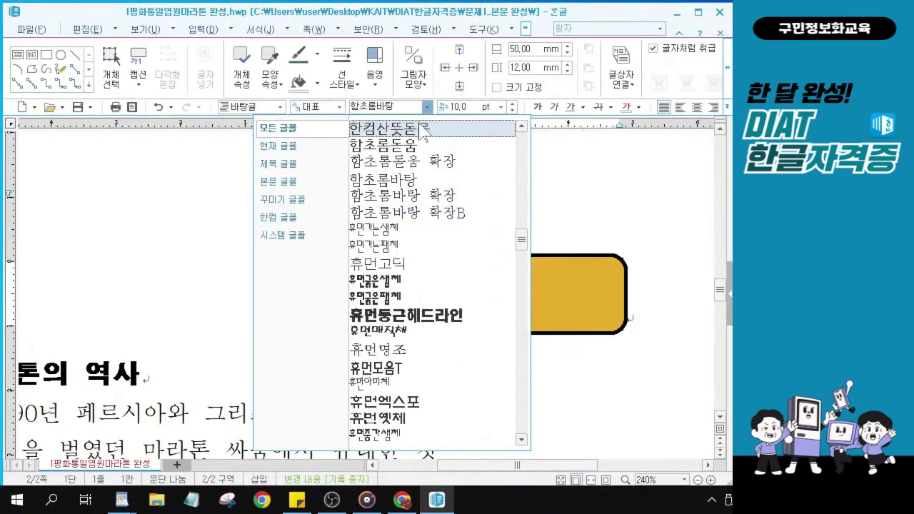
scroll(422, 219, down, 2)
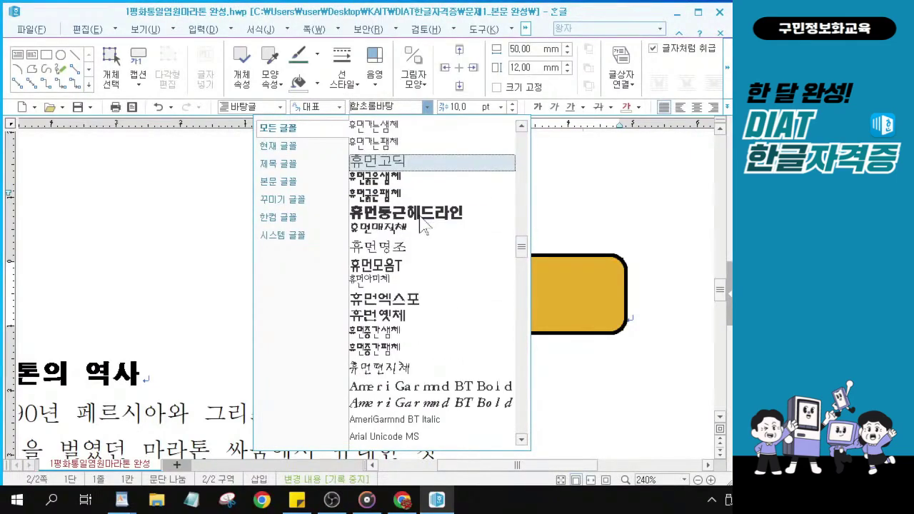
scroll(422, 222, down, 1)
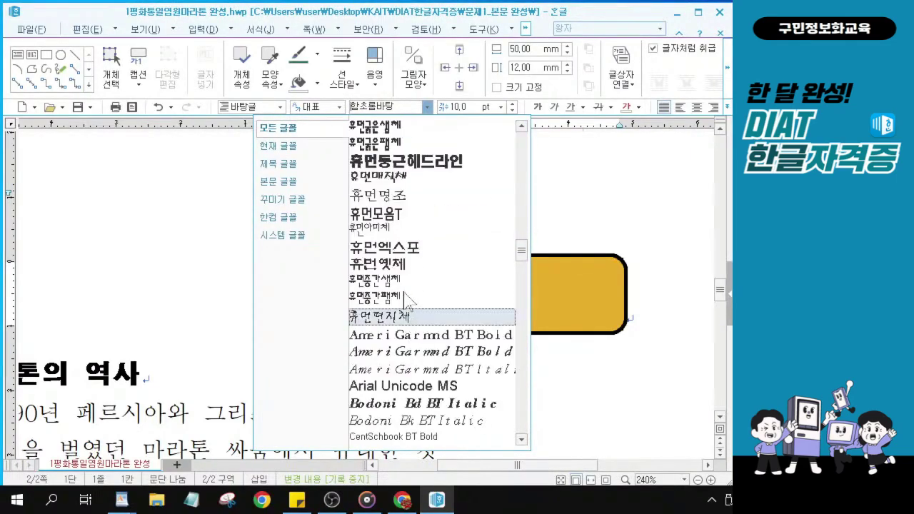
click(419, 276)
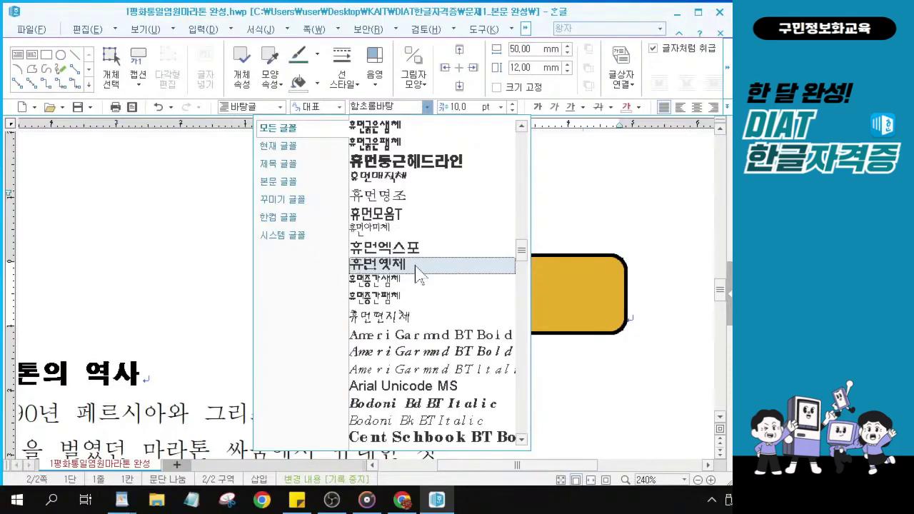
click(419, 276)
click(416, 267)
click(418, 275)
click(419, 275)
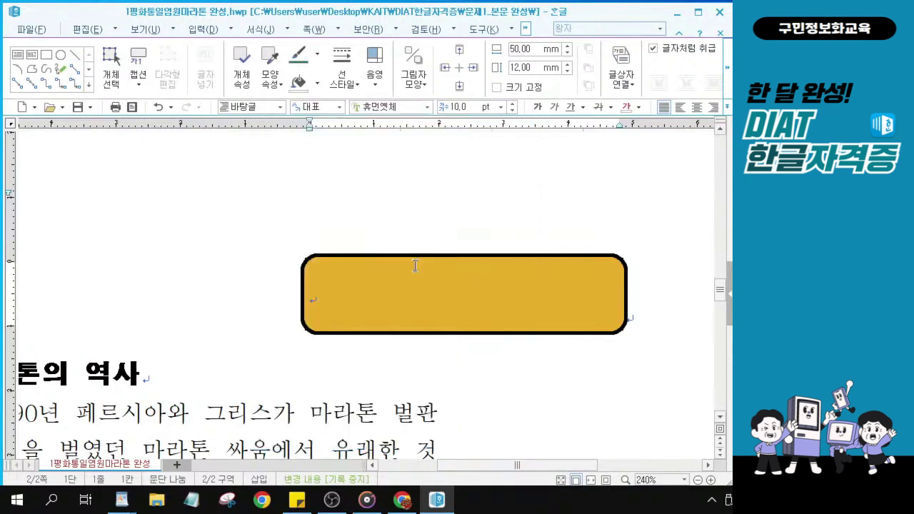
Set the text box's font size to 18 pt and centre its text.
click(465, 108)
text(18)
key(Return)
click(697, 108)
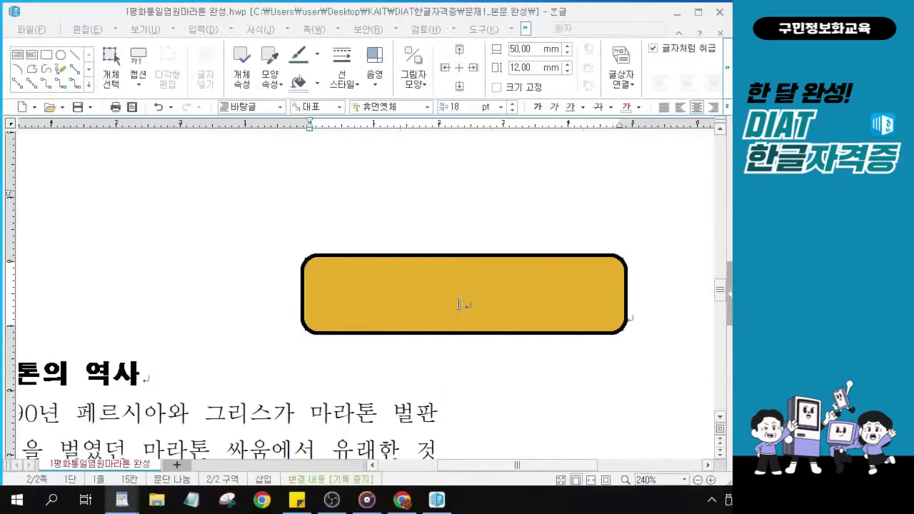
Enter the title "마라톤의 역사" in the text box.
click(466, 302)
text(말)
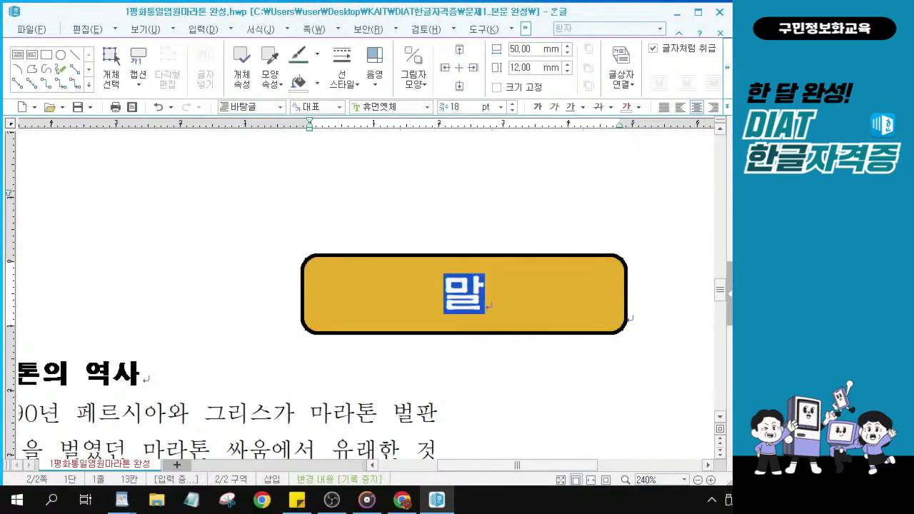
text(라톤의)
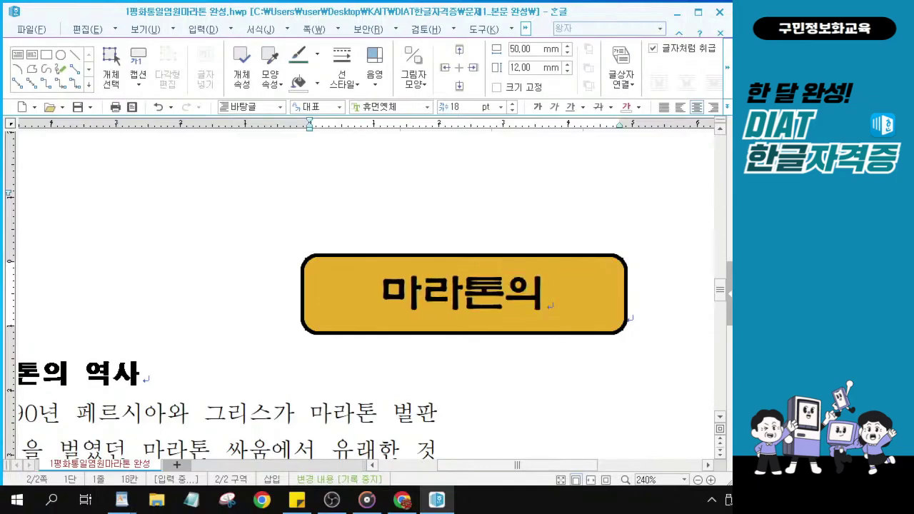
text( 역사)
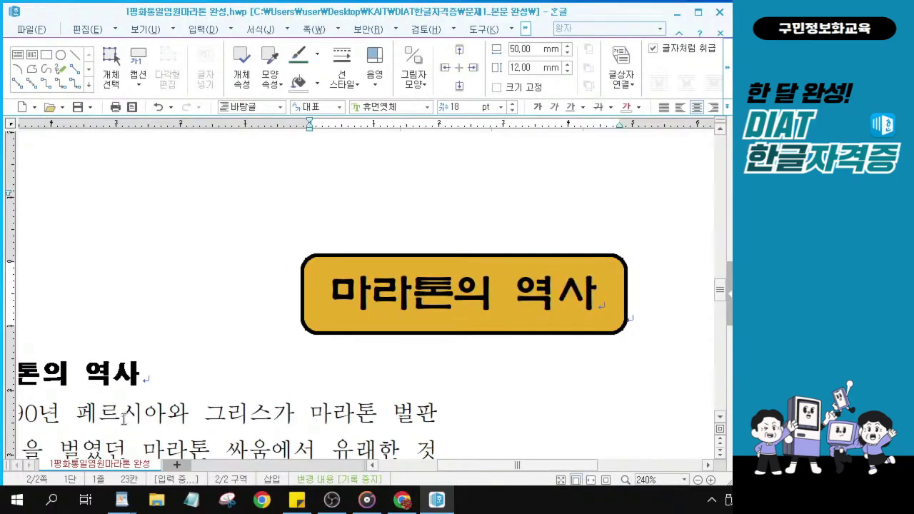
key(Return)
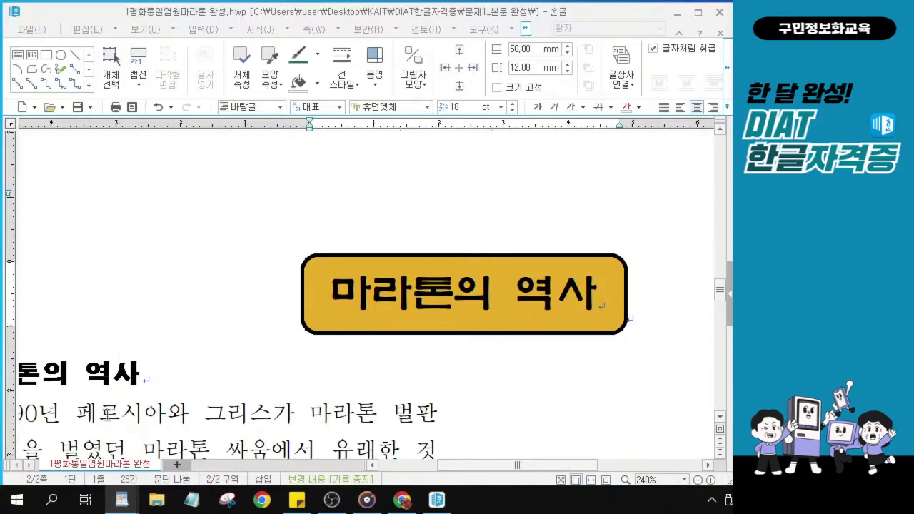
Place the text cursor before "기원전 490년" at the start of the body paragraph under "1. 마라톤의 역사".
drag(472, 471, 427, 475)
scroll(293, 422, down, 3)
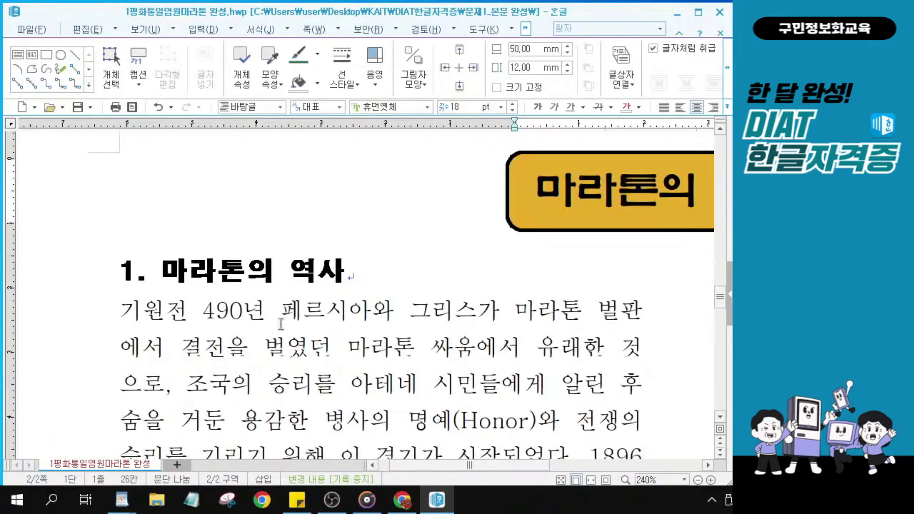
click(122, 311)
click(123, 311)
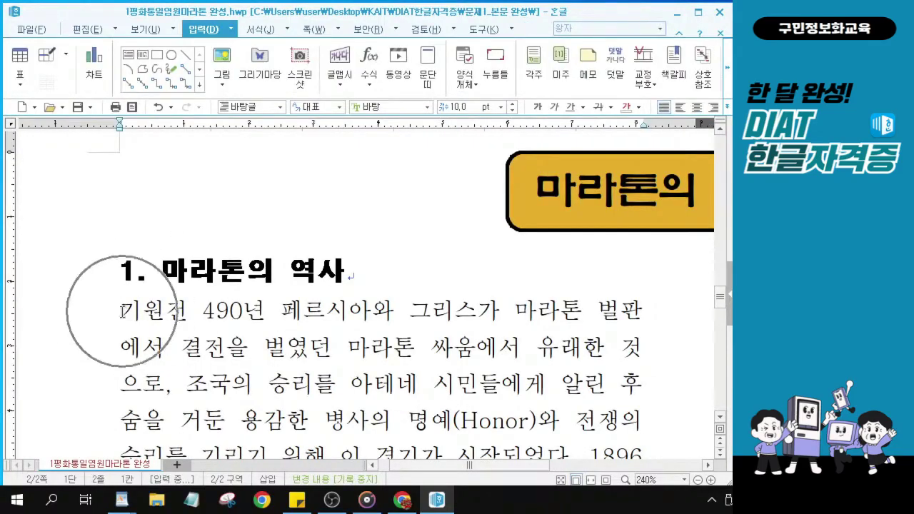
click(123, 312)
click(123, 311)
click(123, 312)
click(123, 312)
click(123, 311)
click(121, 312)
click(122, 312)
click(121, 311)
click(121, 312)
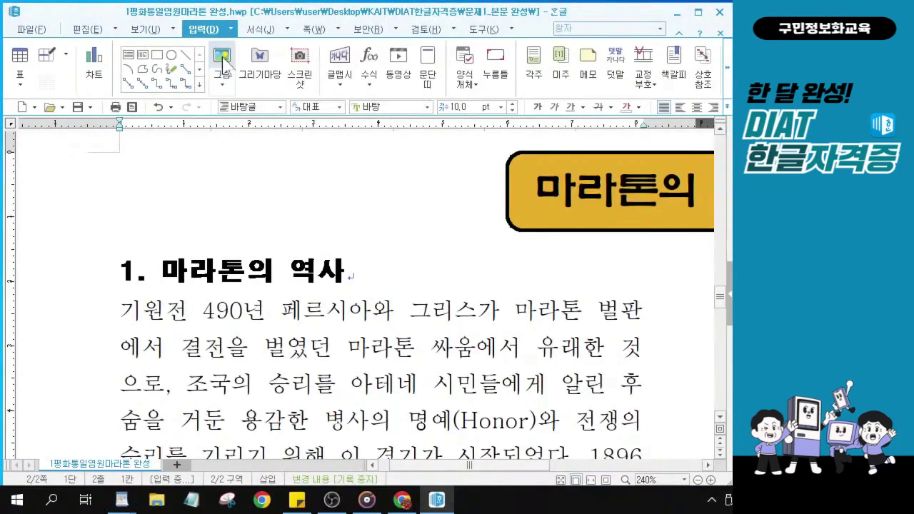
Start inserting a picture and browse to the KAIT folder on the desktop.
click(248, 116)
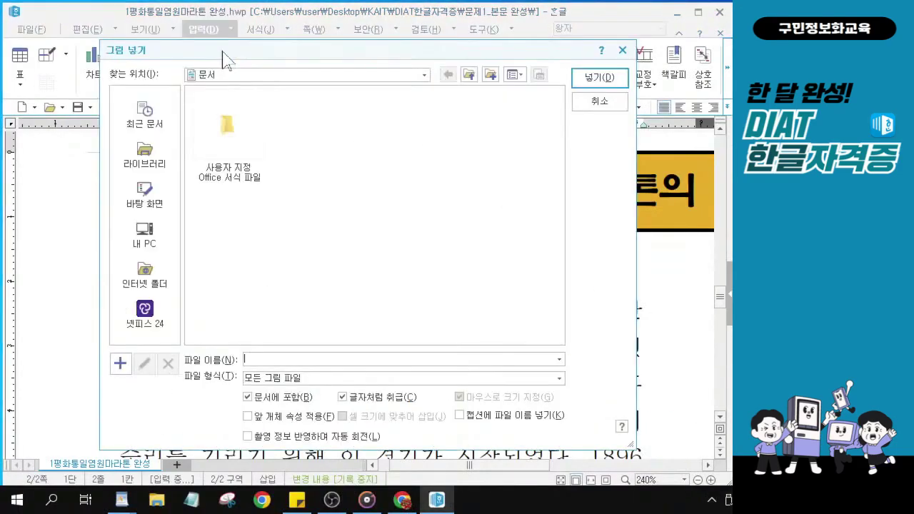
click(145, 203)
click(146, 202)
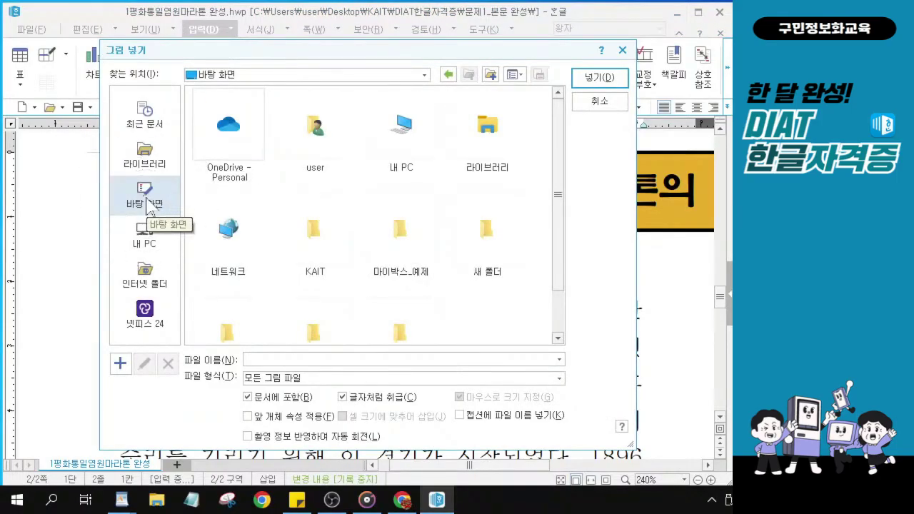
click(316, 236)
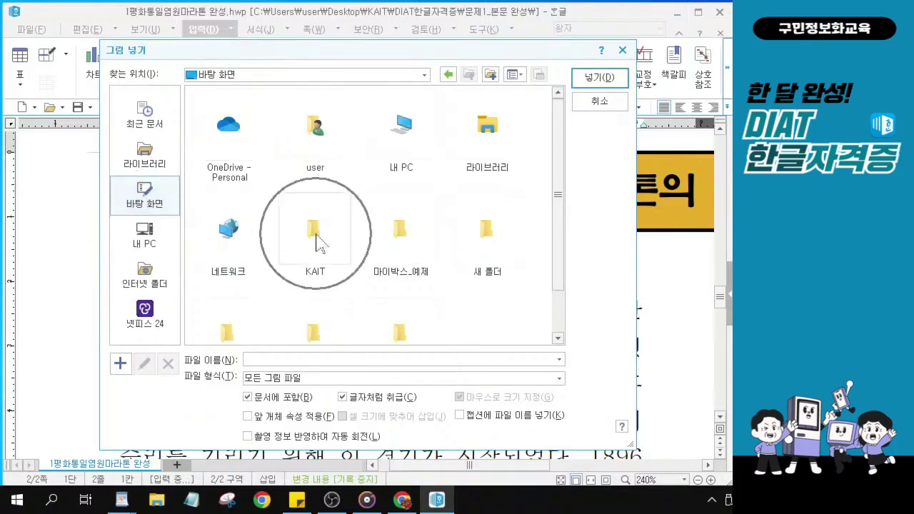
click(313, 234)
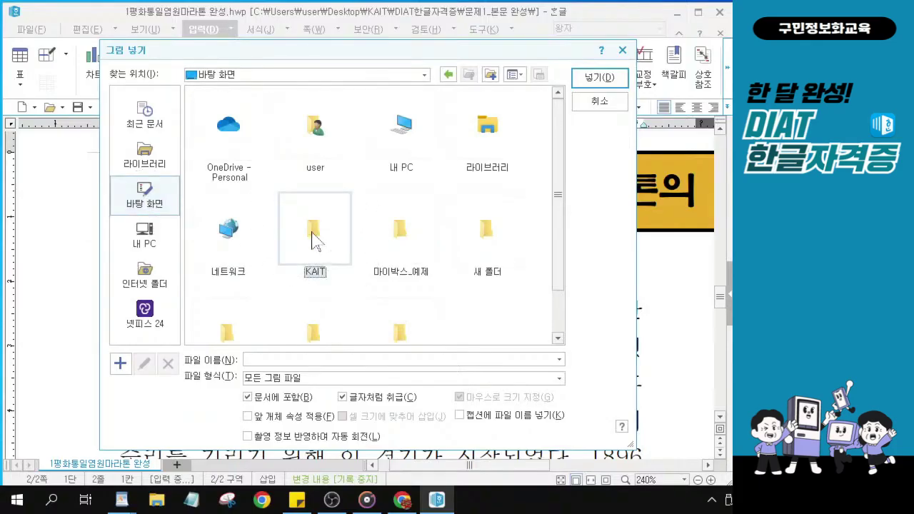
click(312, 238)
scroll(311, 228, down, 1)
click(314, 184)
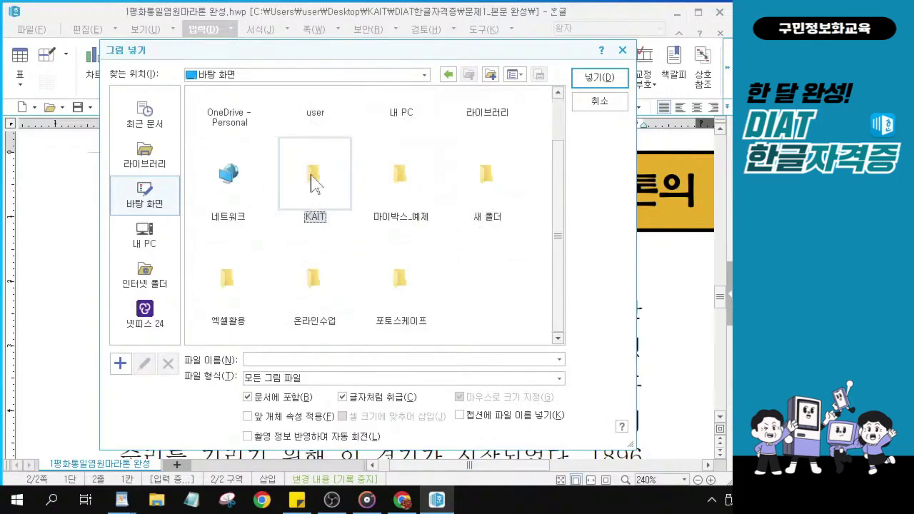
double_click(314, 178)
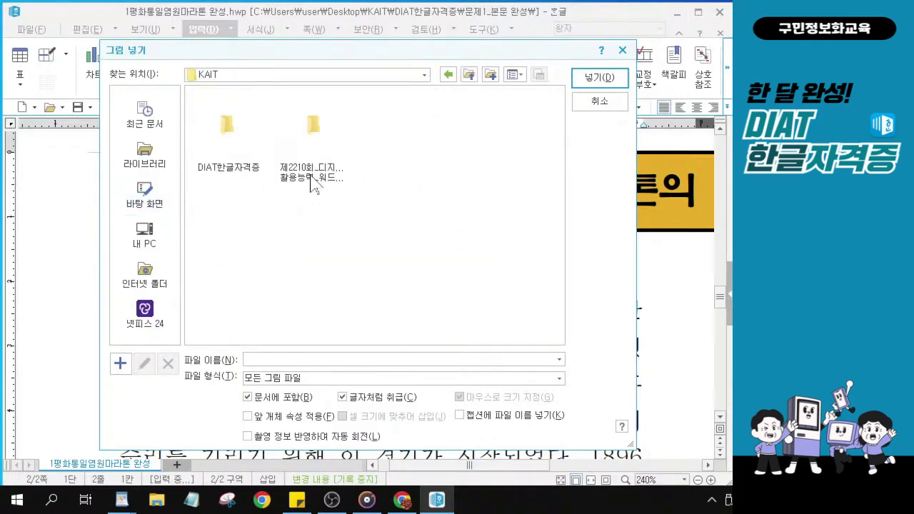
Open the 그림 picture folder inside DIAT한글자격증.
click(228, 127)
click(228, 127)
click(229, 127)
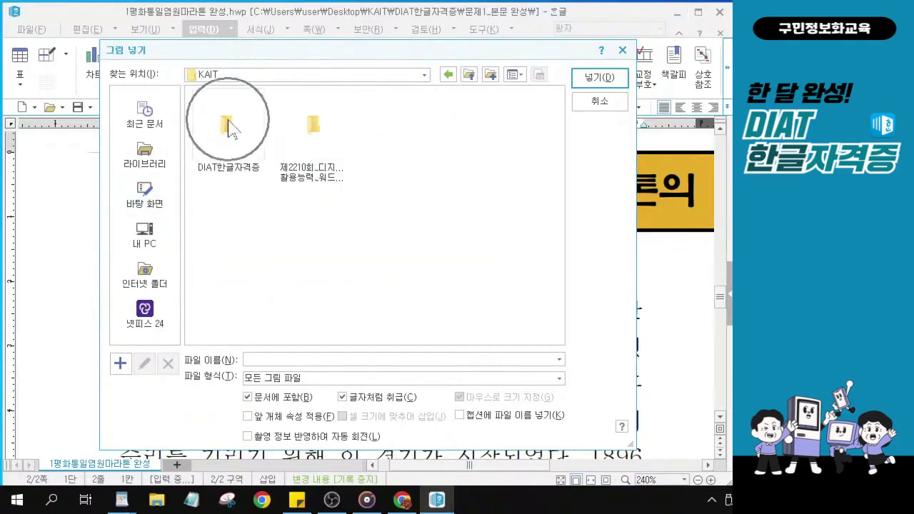
click(228, 127)
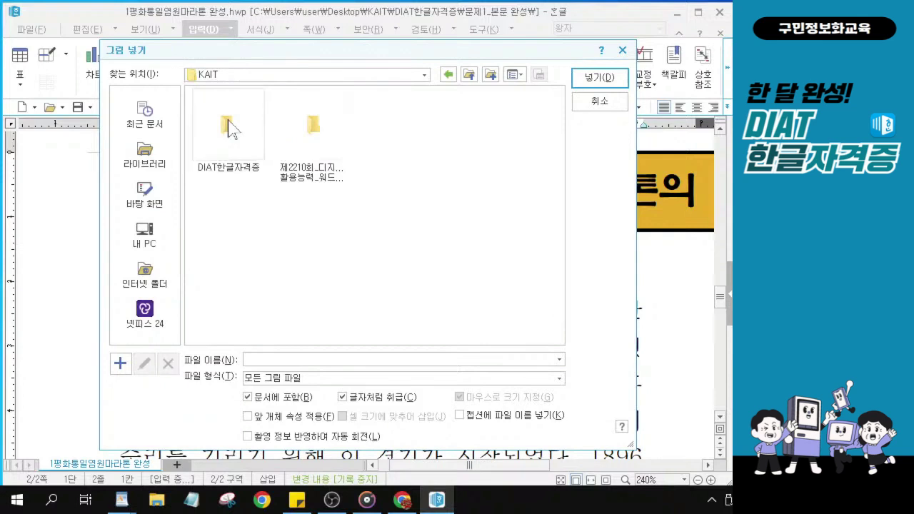
click(229, 129)
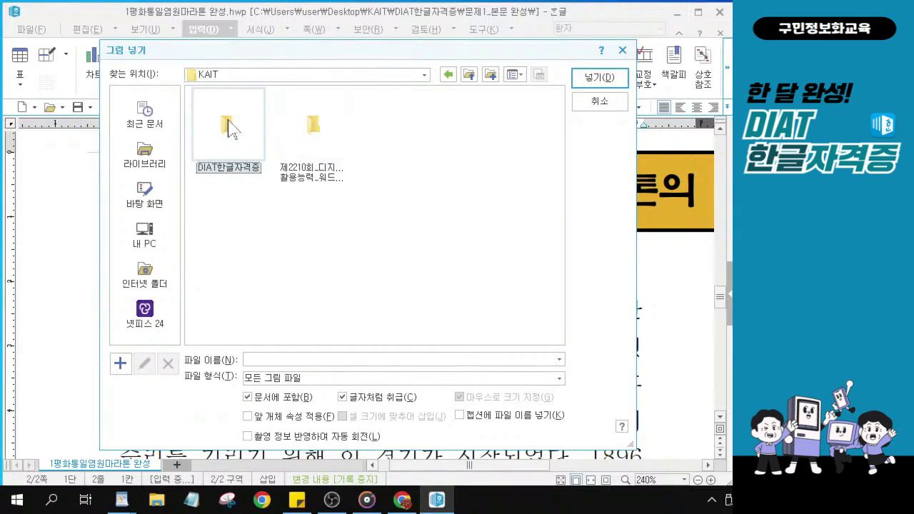
double_click(229, 129)
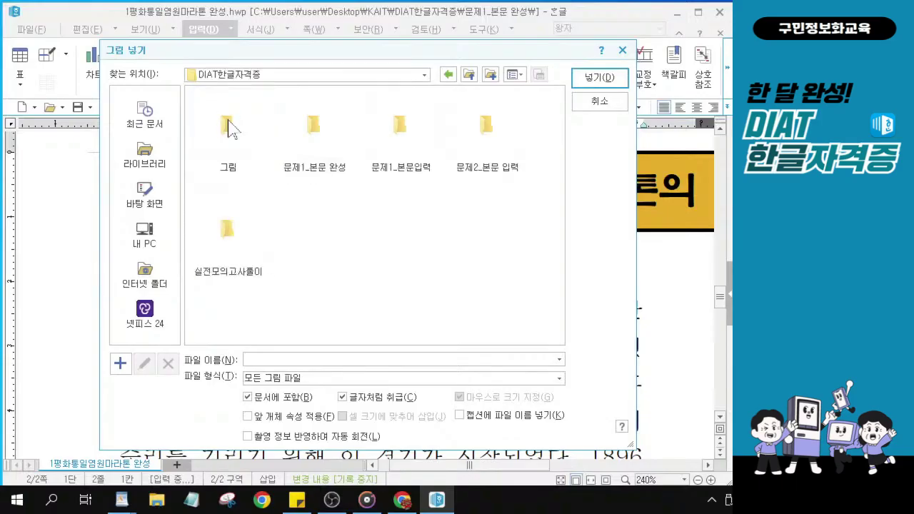
click(228, 129)
click(228, 128)
click(230, 142)
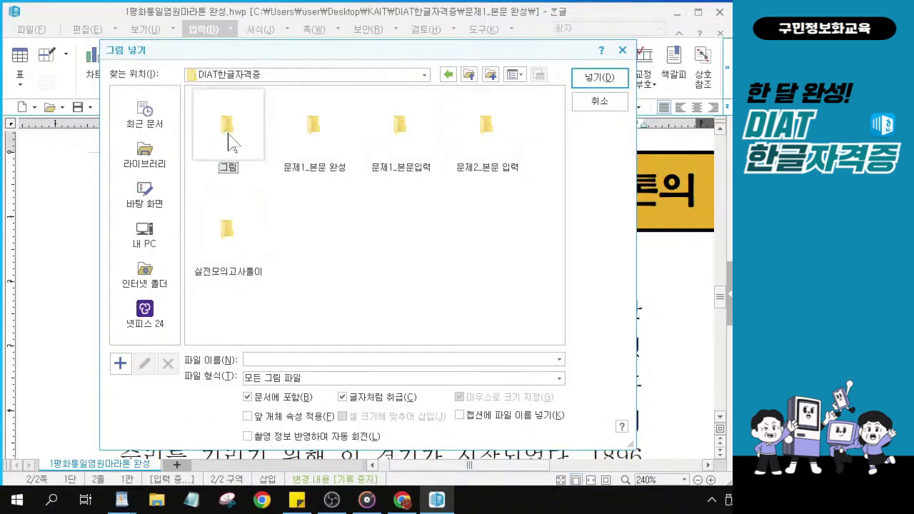
double_click(228, 132)
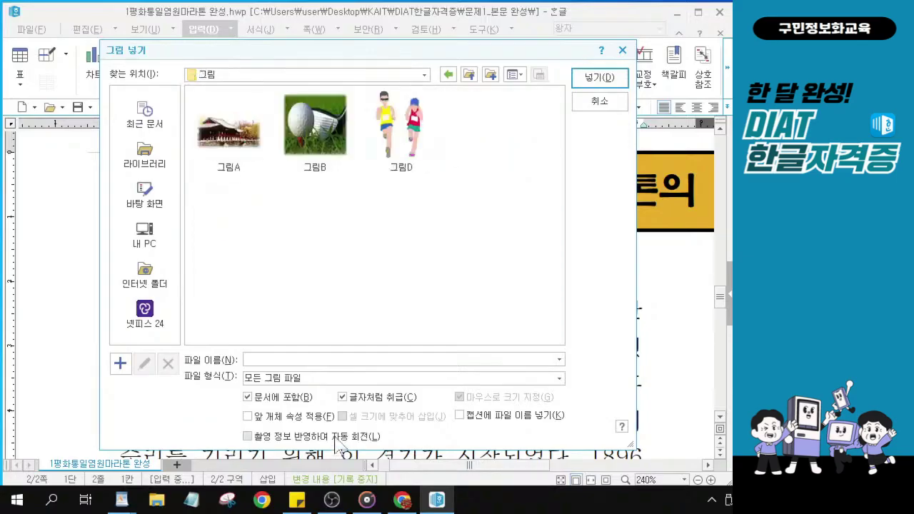
Insert the picture 그림D at the start of the first body paragraph, embedded in the document.
click(402, 129)
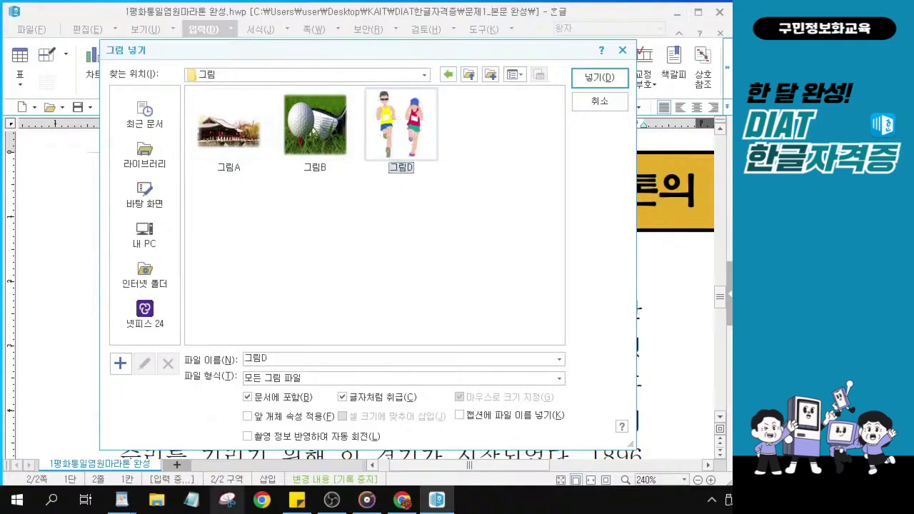
key(alt)
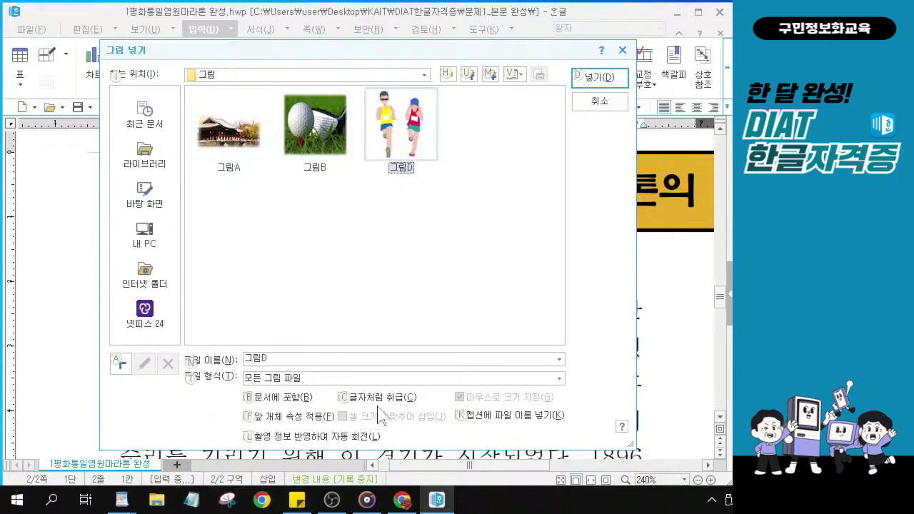
key(c)
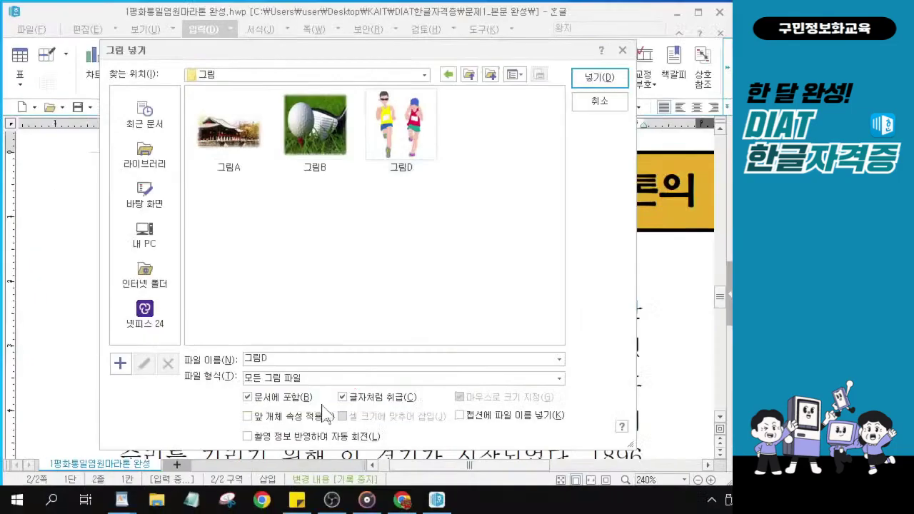
click(600, 78)
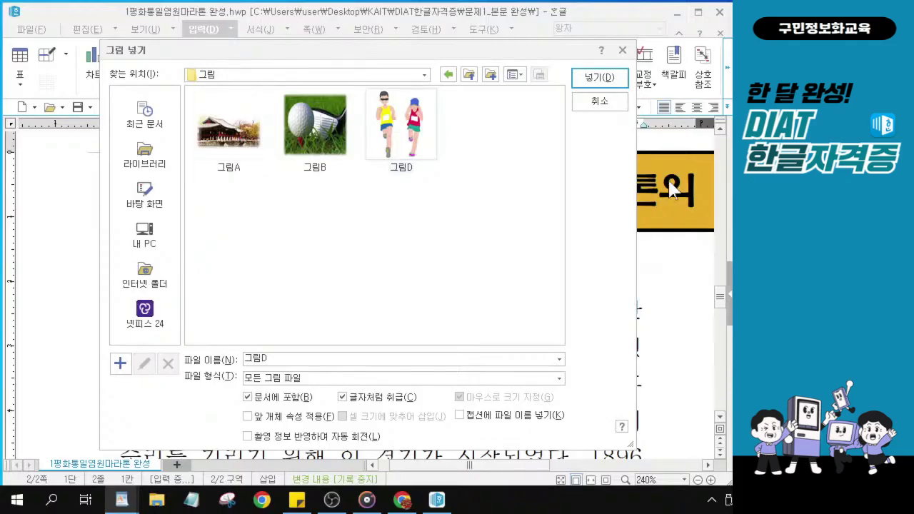
click(598, 78)
scroll(306, 343, down, 5)
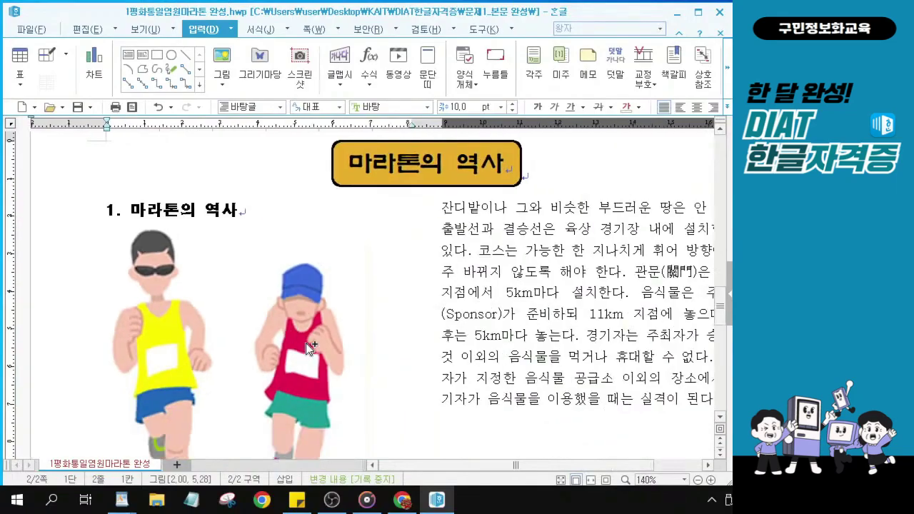
scroll(306, 343, down, 2)
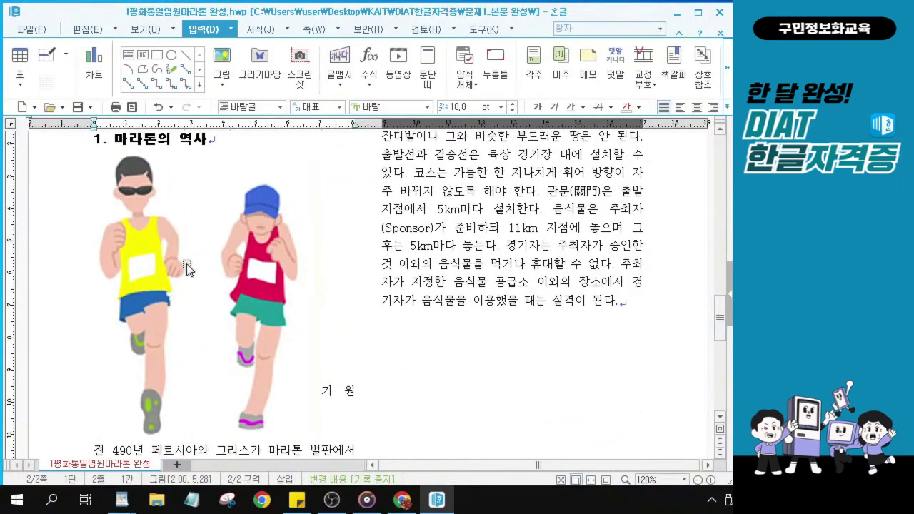
scroll(187, 263, down, 1)
scroll(188, 262, down, 2)
Set the inserted runners picture's size to 35 mm wide and 30 mm high in its object properties.
key(ctrl)
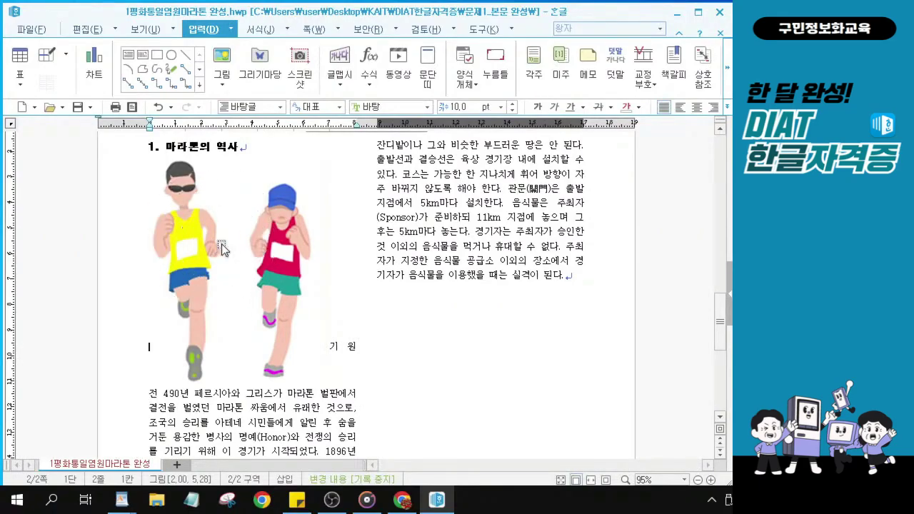
key(ctrl)
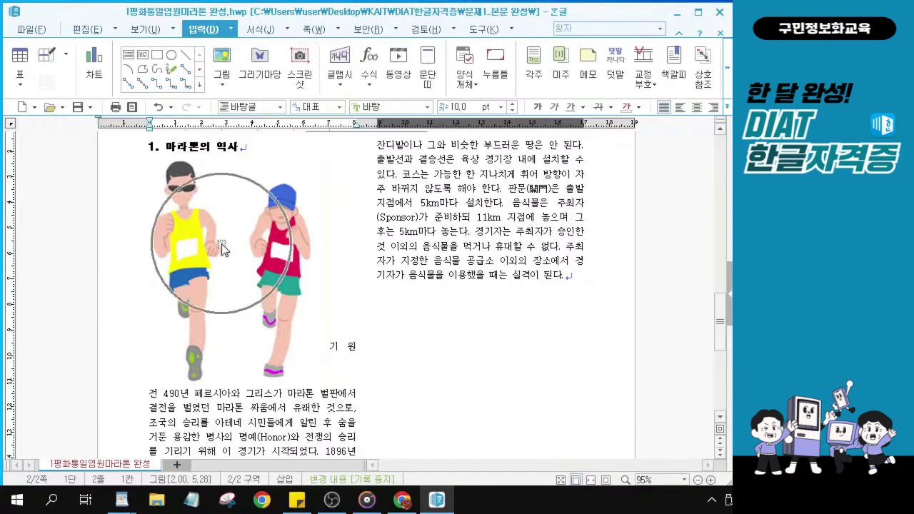
click(222, 247)
key(ctrl)
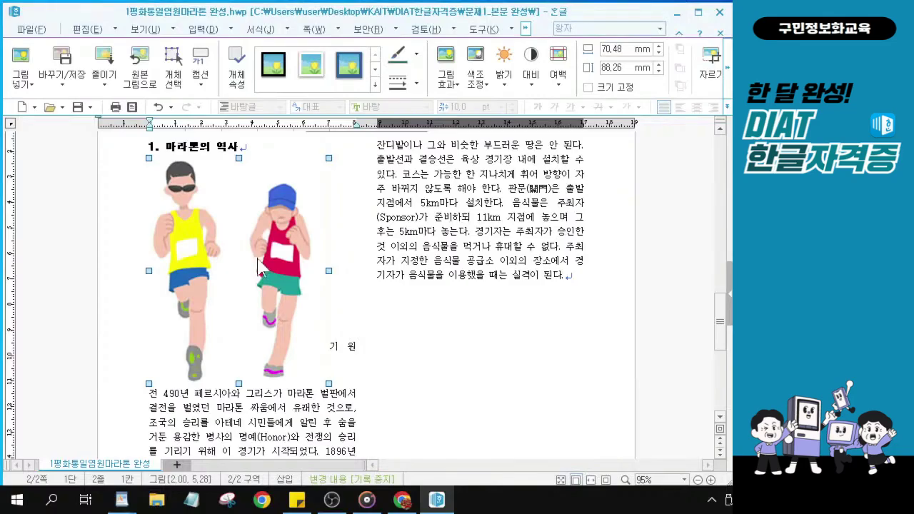
double_click(258, 259)
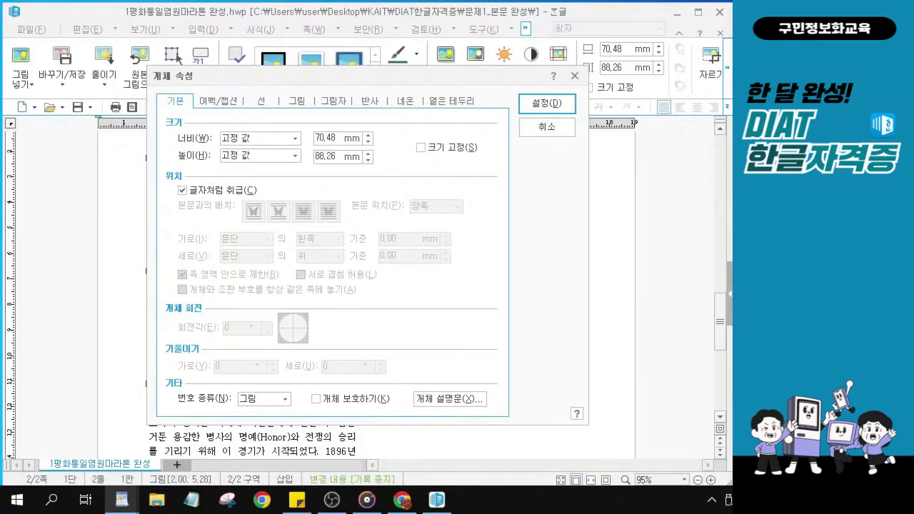
click(350, 138)
click(350, 138)
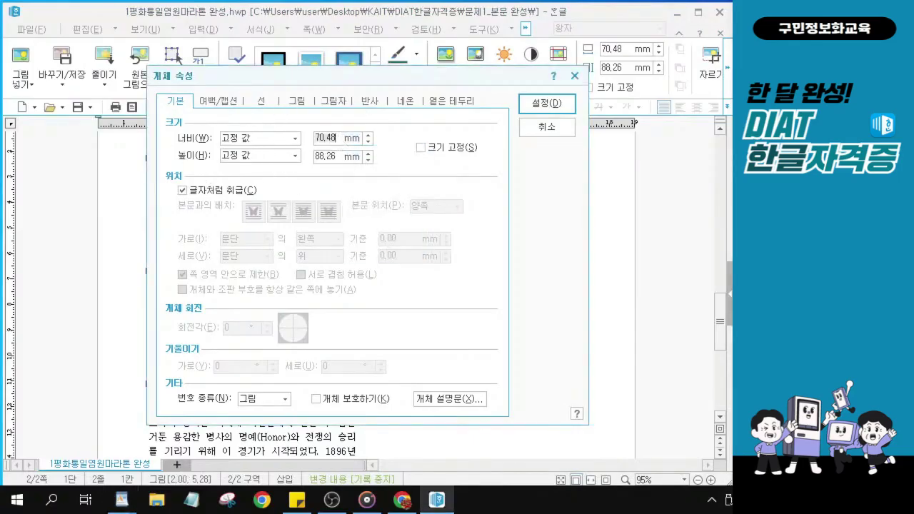
key(BackSpace)
key(BackSpace)
key(BackSpace)
key(BackSpace)
key(BackSpace)
text(35)
key(Tab)
text(30)
Turn off 글자처럼 취급 for the picture, base its horizontal and vertical positions on 쪽, and set the vertical offset to 23 mm.
click(183, 190)
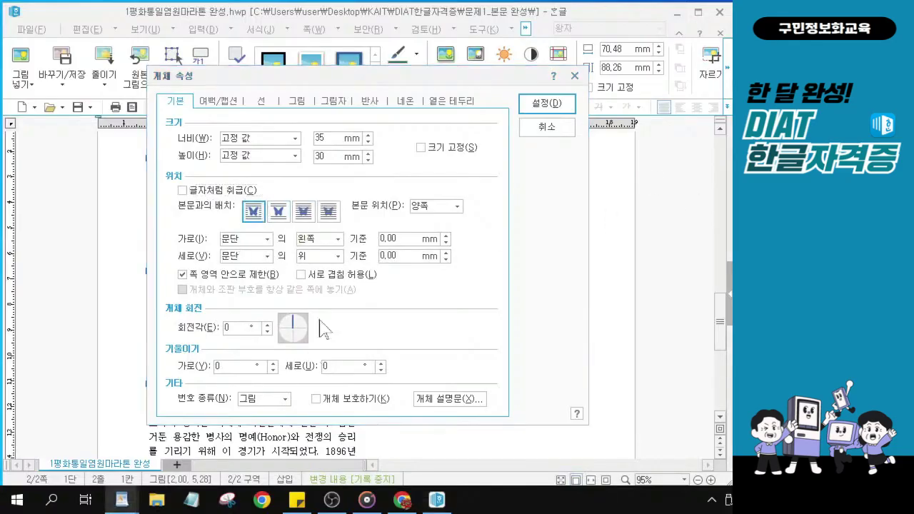
click(269, 240)
click(242, 263)
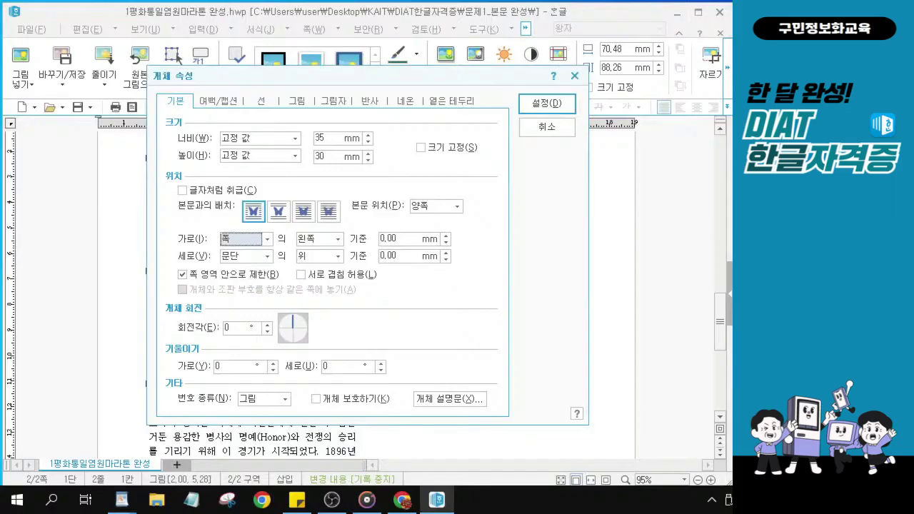
click(269, 256)
click(239, 281)
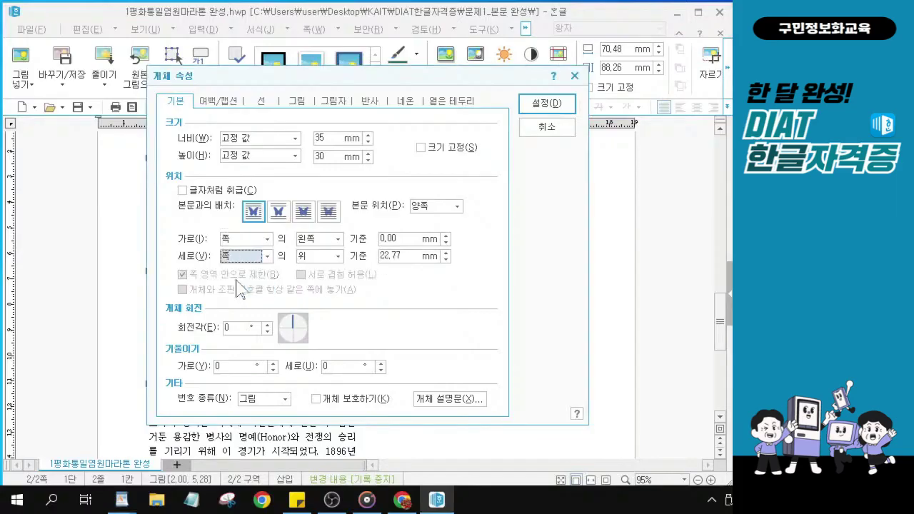
click(400, 256)
text(23)
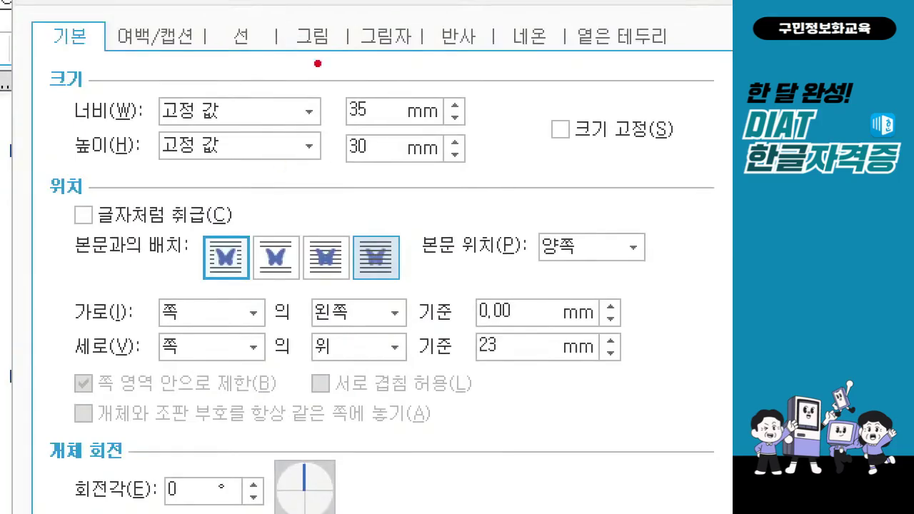
drag(325, 77, 411, 182)
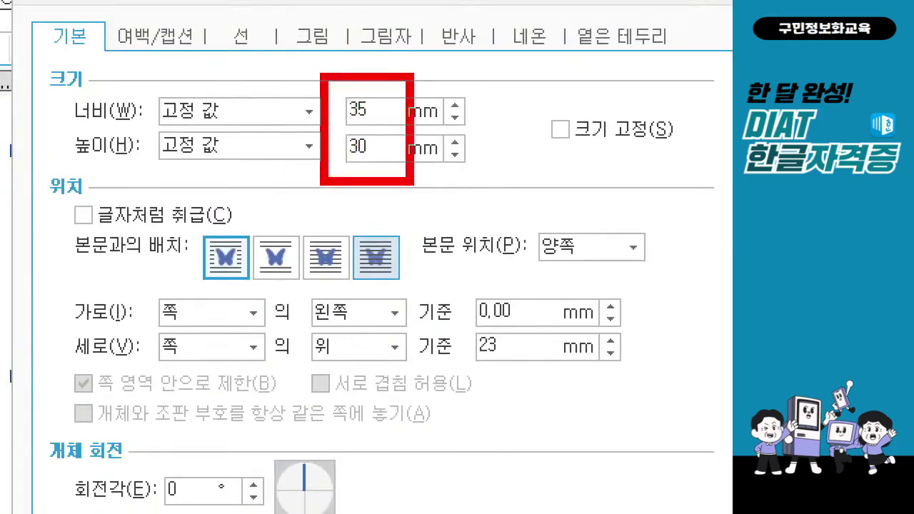
drag(230, 238, 270, 237)
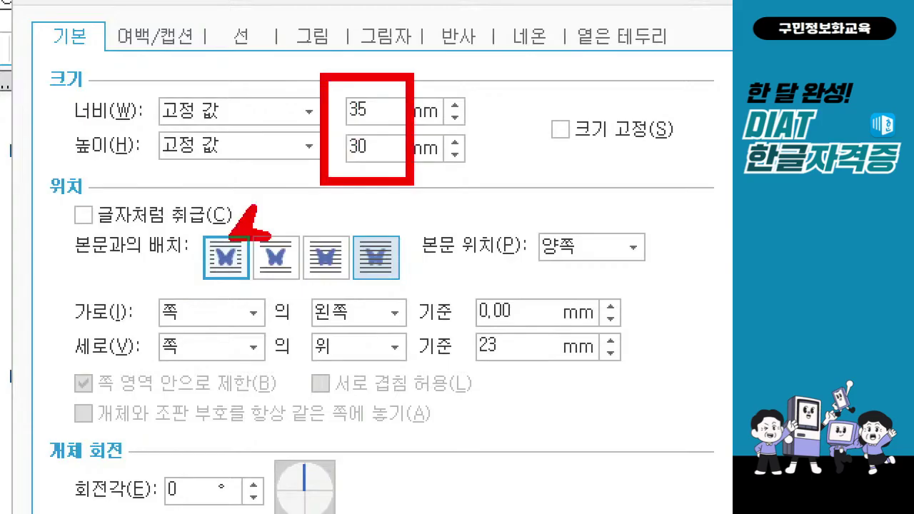
mouse_move(57, 192)
mouse_down()
mouse_move(93, 225)
mouse_move(118, 233)
mouse_up()
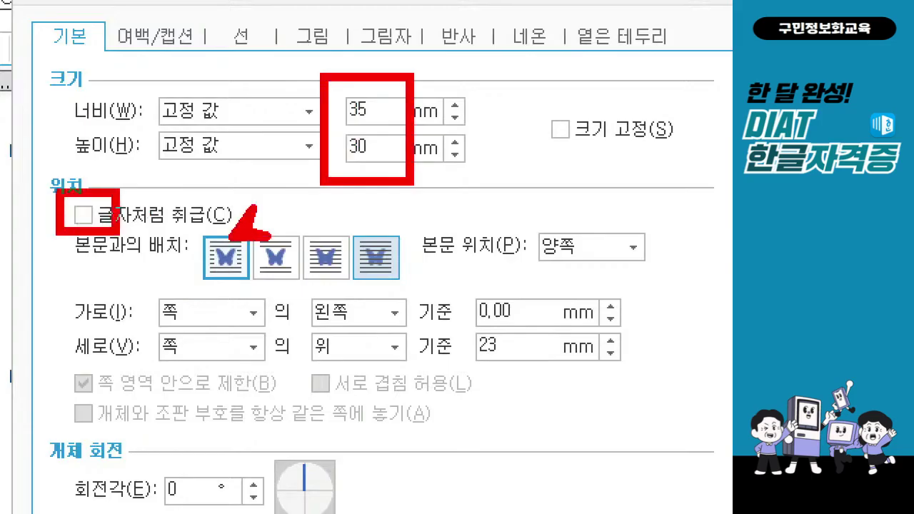
mouse_move(232, 236)
mouse_down()
mouse_move(289, 230)
mouse_move(318, 188)
mouse_move(242, 227)
mouse_up()
drag(322, 190, 312, 201)
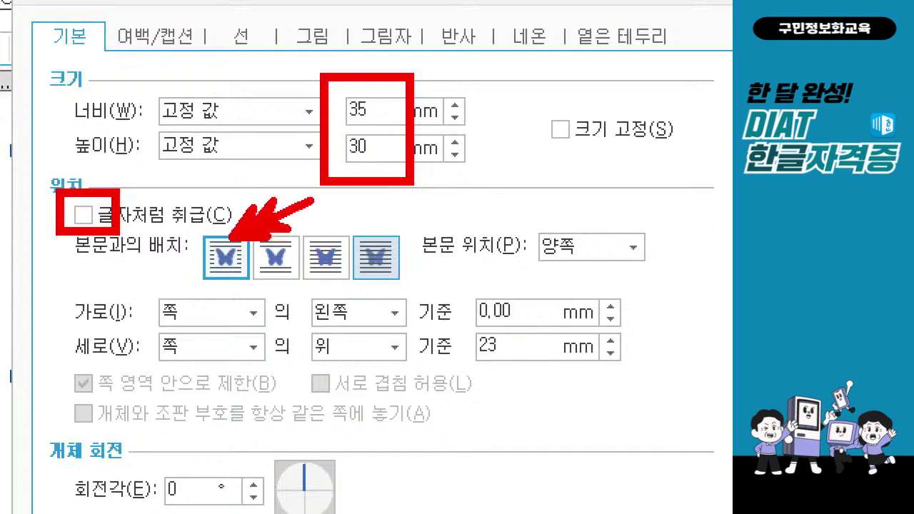
mouse_move(144, 283)
mouse_down()
mouse_move(164, 370)
mouse_move(275, 372)
mouse_up()
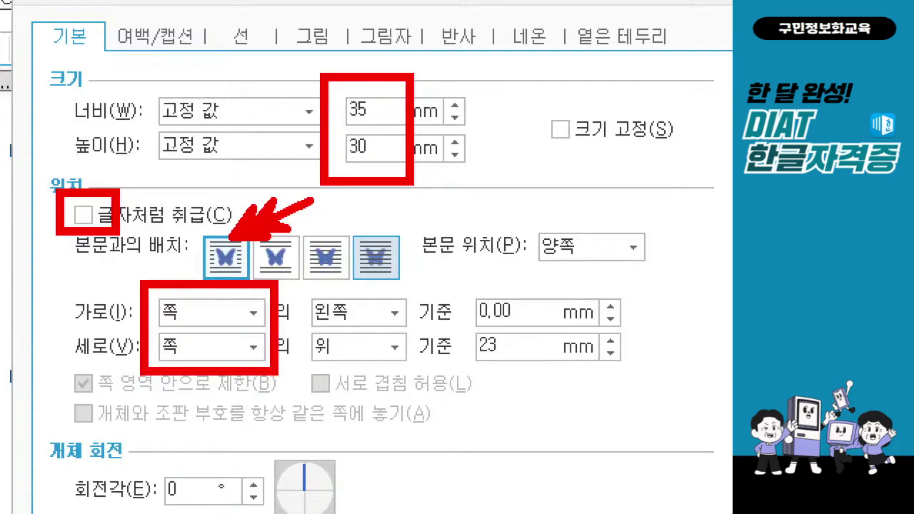
mouse_move(465, 329)
mouse_down()
mouse_move(471, 360)
mouse_move(609, 369)
mouse_up()
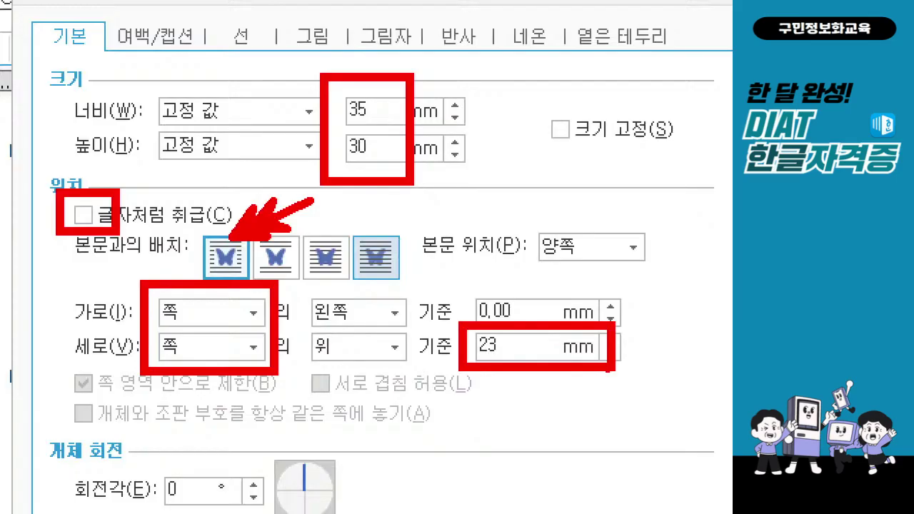
drag(303, 335, 346, 333)
mouse_move(498, 268)
mouse_down()
mouse_move(508, 291)
mouse_move(546, 246)
mouse_up()
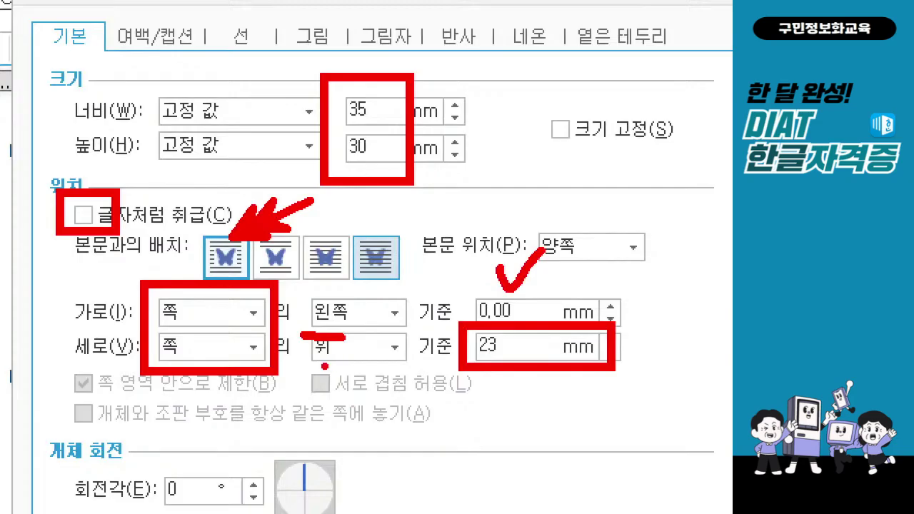
drag(307, 369, 335, 369)
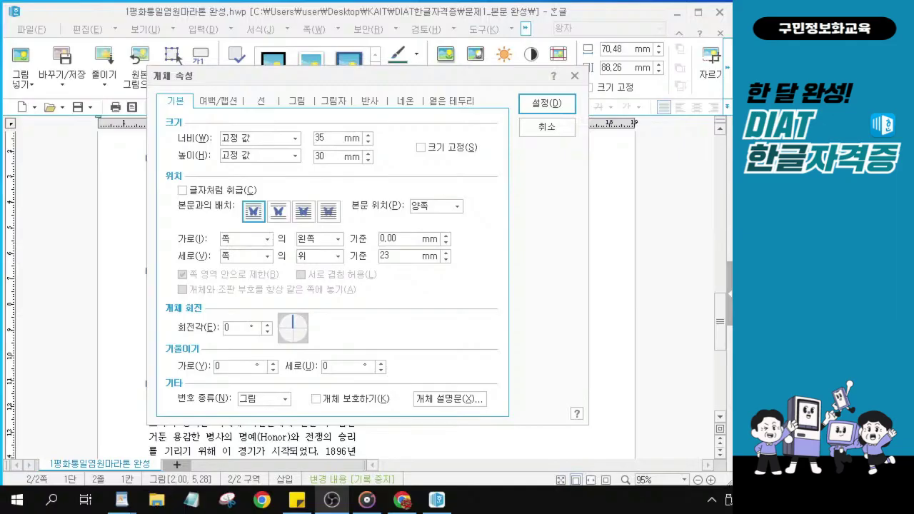
Apply the object property settings to the runners picture.
click(549, 105)
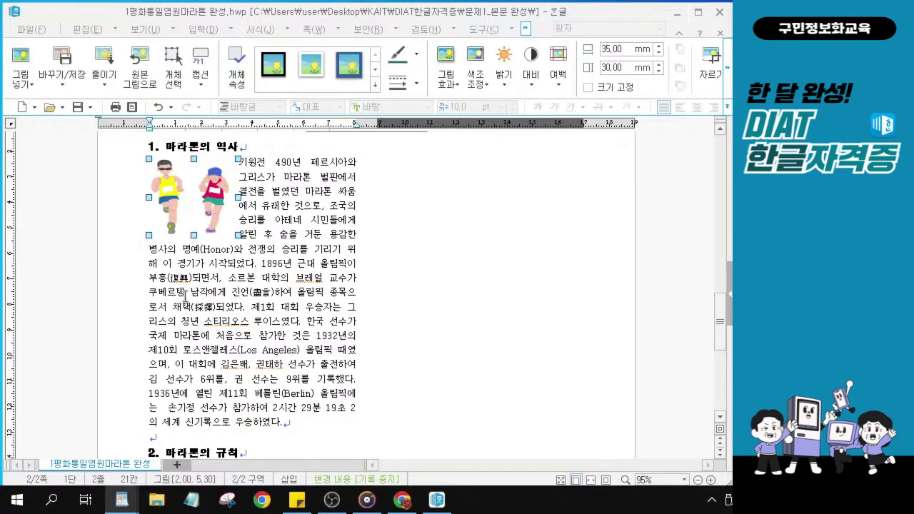
Examine the body text under 1. 마라톤의 역사 around the passage mentioning 쿠베르탱 남작.
scroll(184, 295, up, 3)
scroll(184, 295, up, 2)
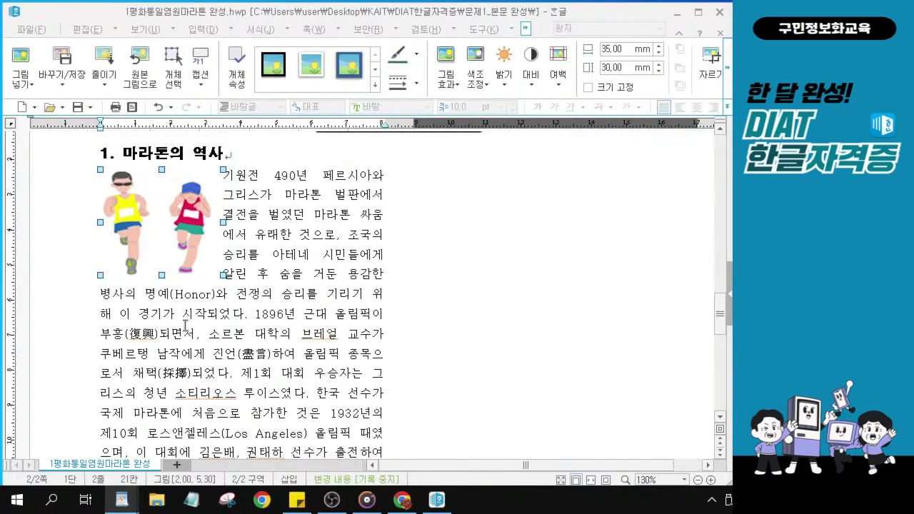
click(153, 354)
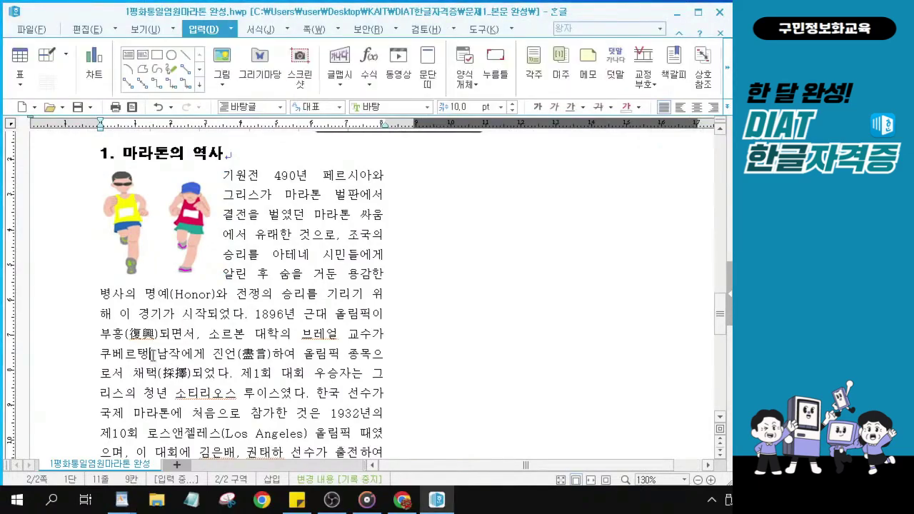
drag(102, 333, 214, 365)
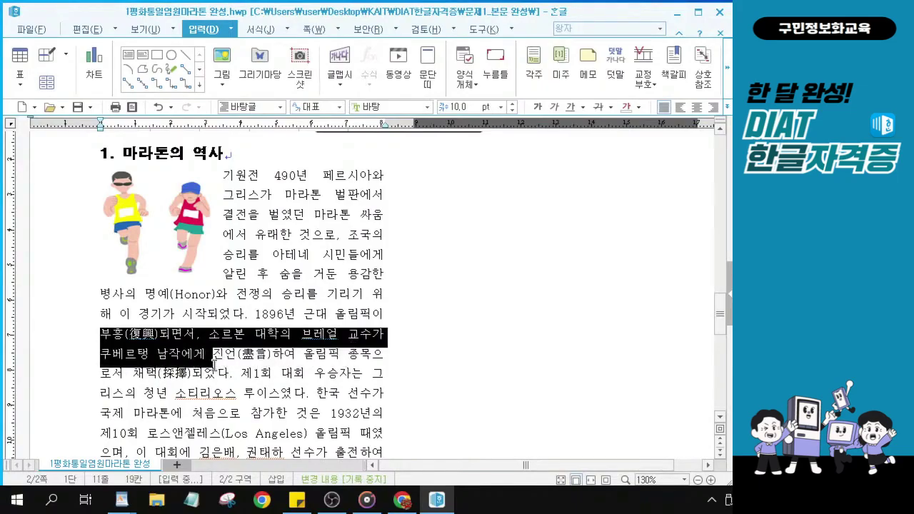
scroll(170, 354, up, 3)
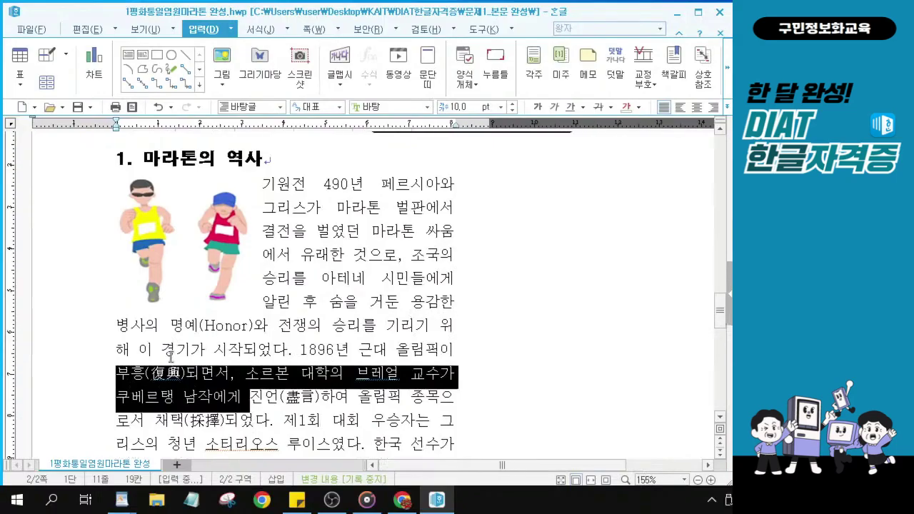
scroll(222, 393, up, 3)
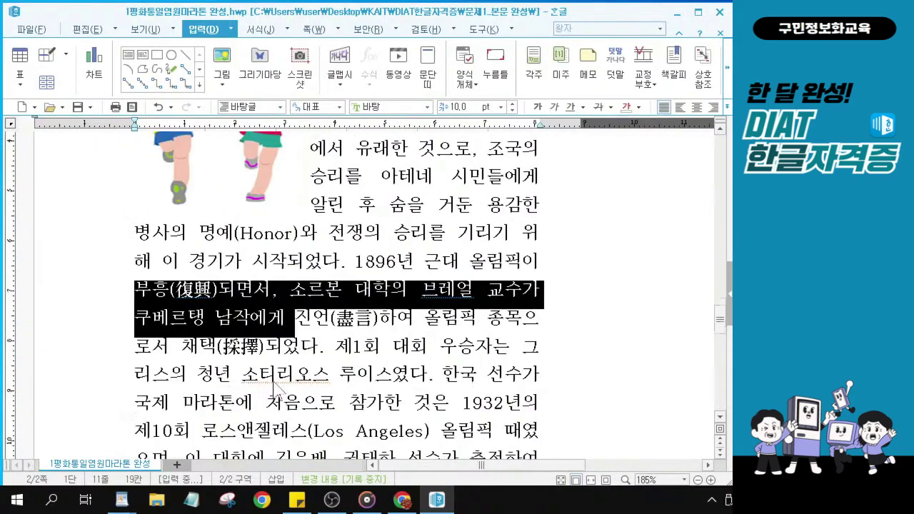
scroll(274, 385, down, 2)
scroll(245, 297, up, 1)
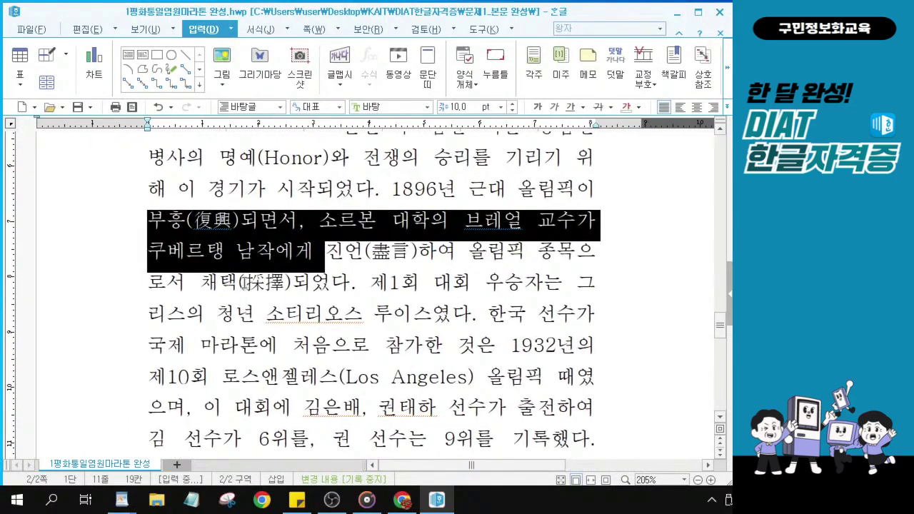
scroll(247, 282, up, 3)
click(241, 333)
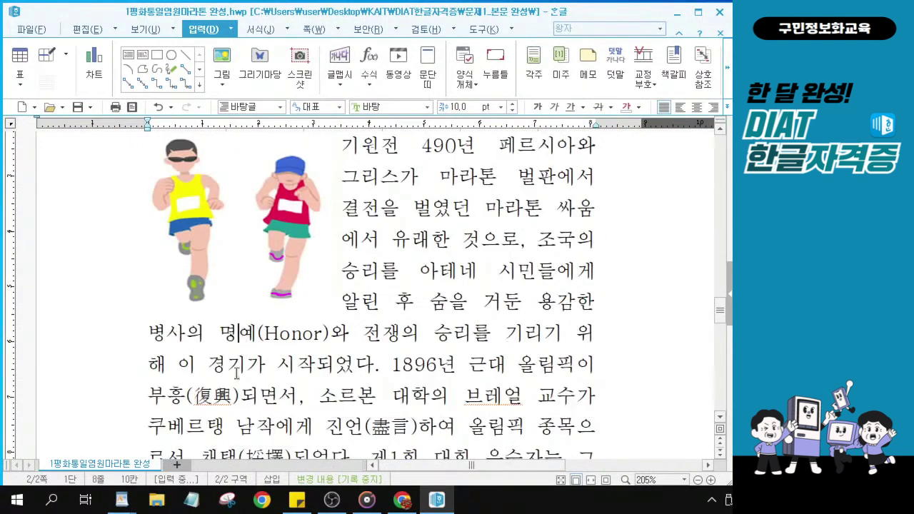
Insert a footnote directly after the word 쿠베르탱 in the body paragraph under 1. 마라톤의 역사.
click(224, 426)
scroll(224, 426, down, 1)
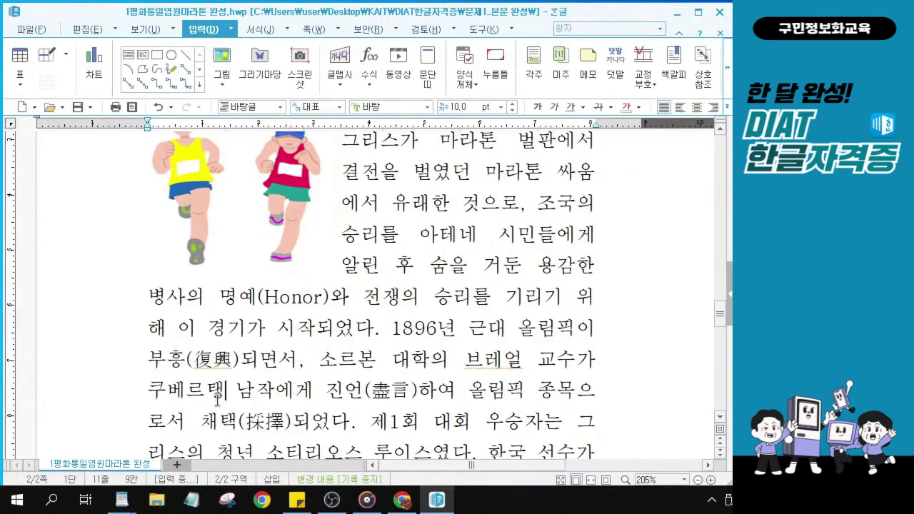
key(shift+Home)
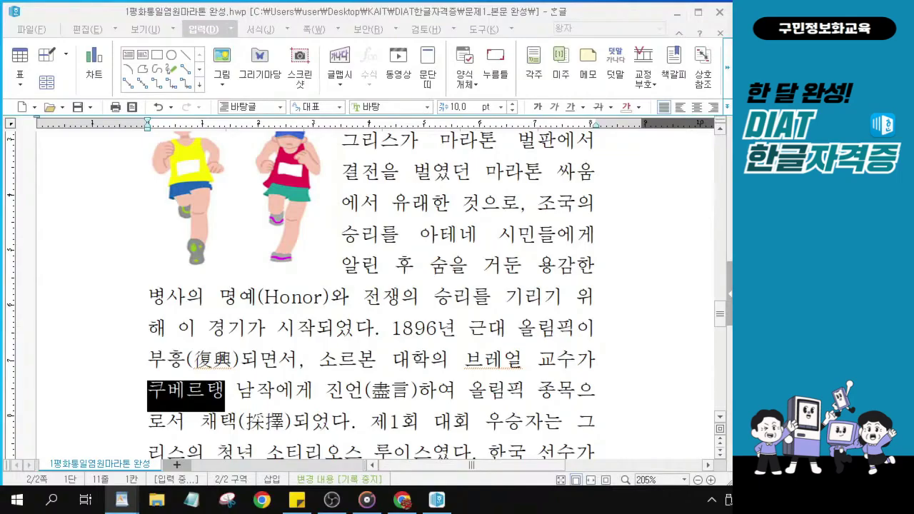
click(226, 394)
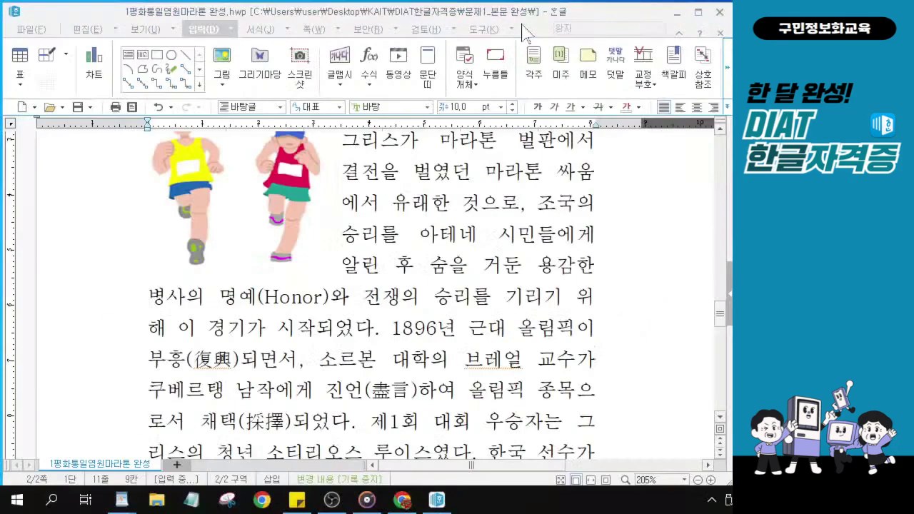
click(225, 391)
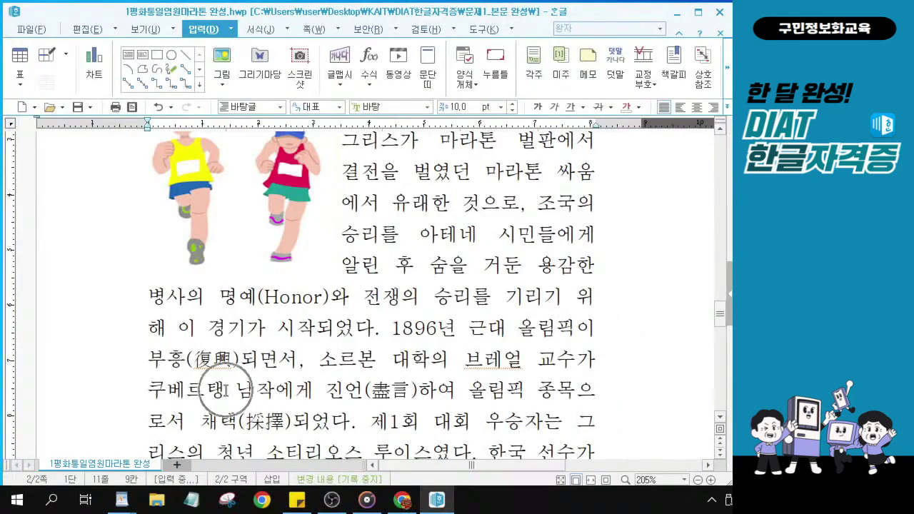
click(539, 81)
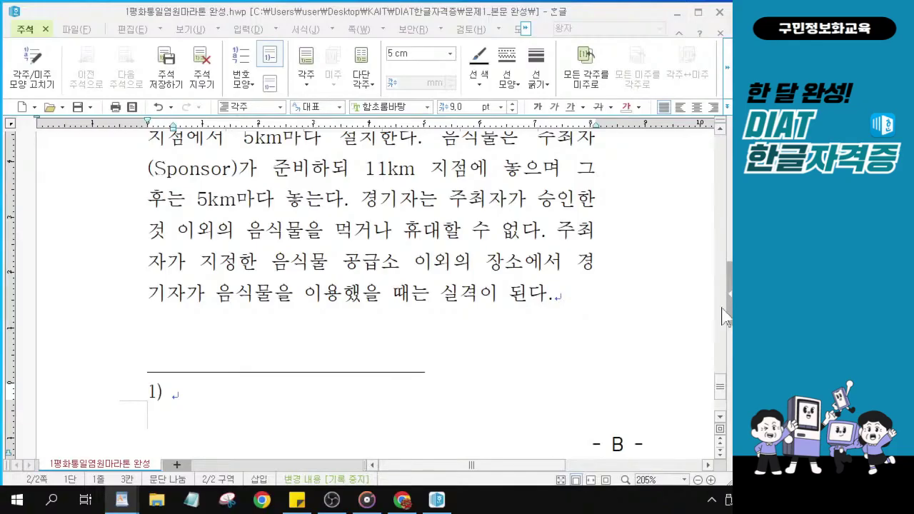
Enter "프랑스 출신으로 올림픽 부흥운동" as the text of footnote 1.
click(176, 397)
click(173, 394)
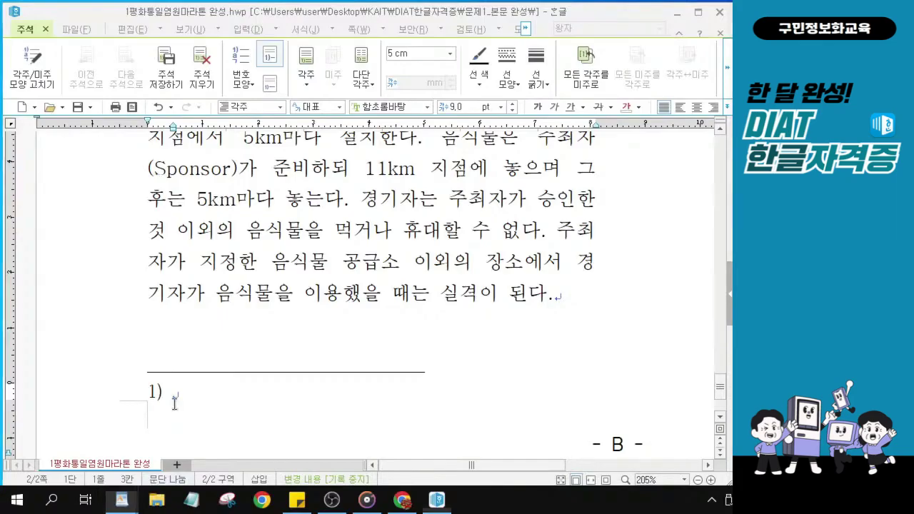
text(프랑스 )
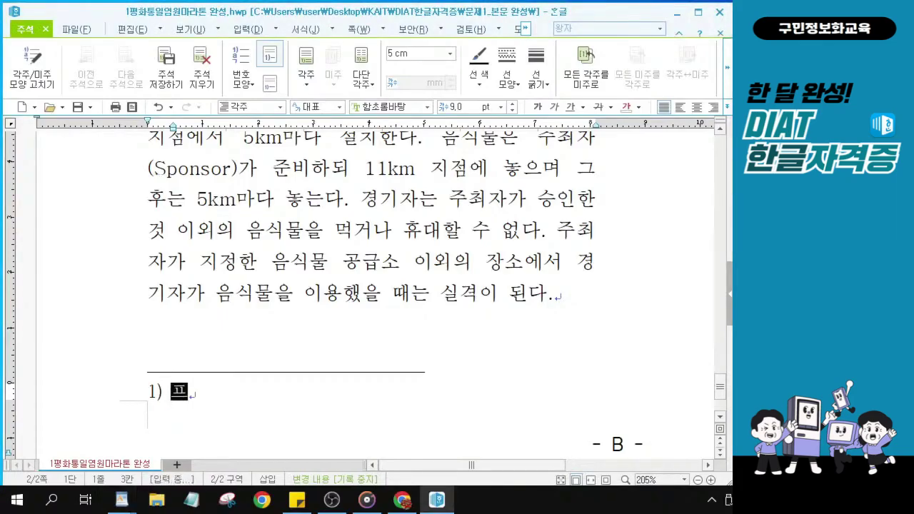
text(출신ㅇ으로 )
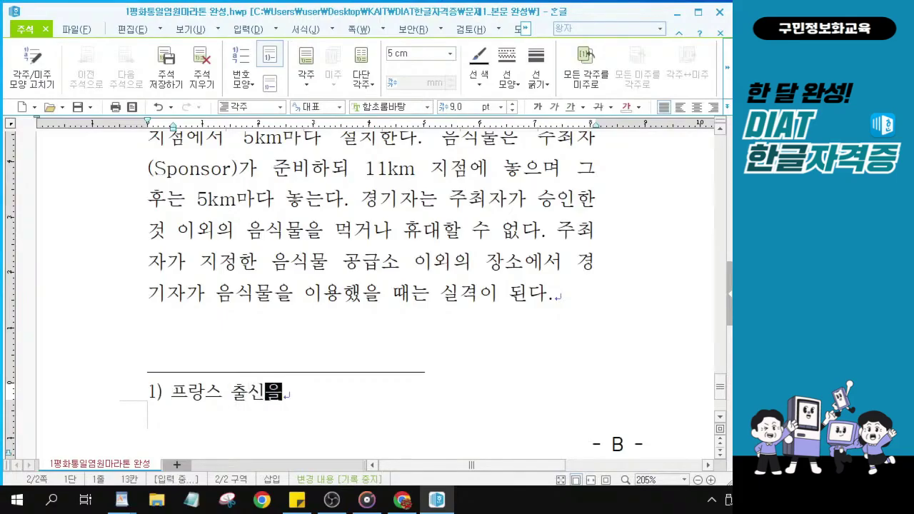
text(올리림)
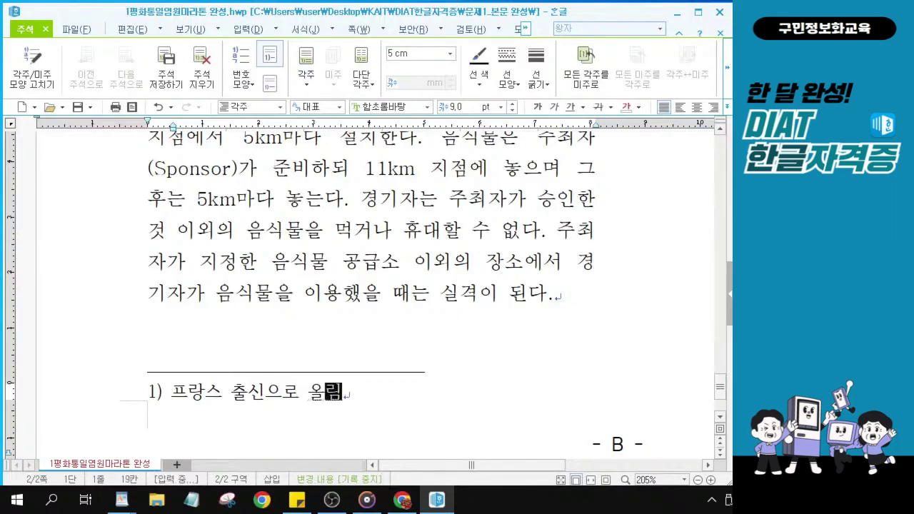
text(픽 )
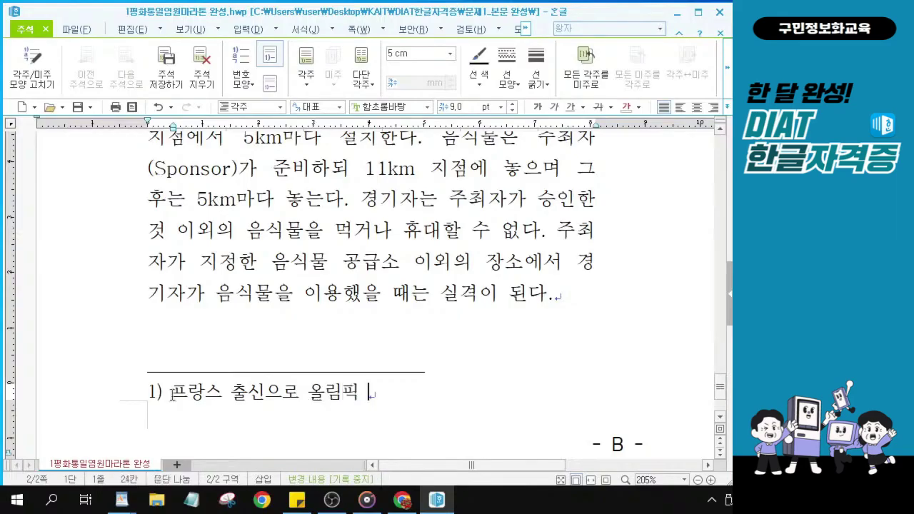
text(부흥운동)
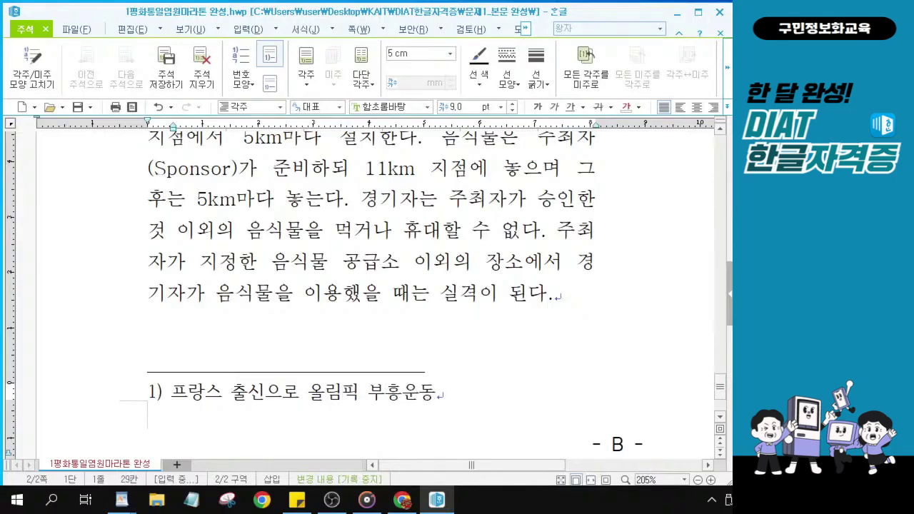
Continue the footnote text after "부흥운동" with "을 시잣하여 국제올림픽위원회를".
text(을 )
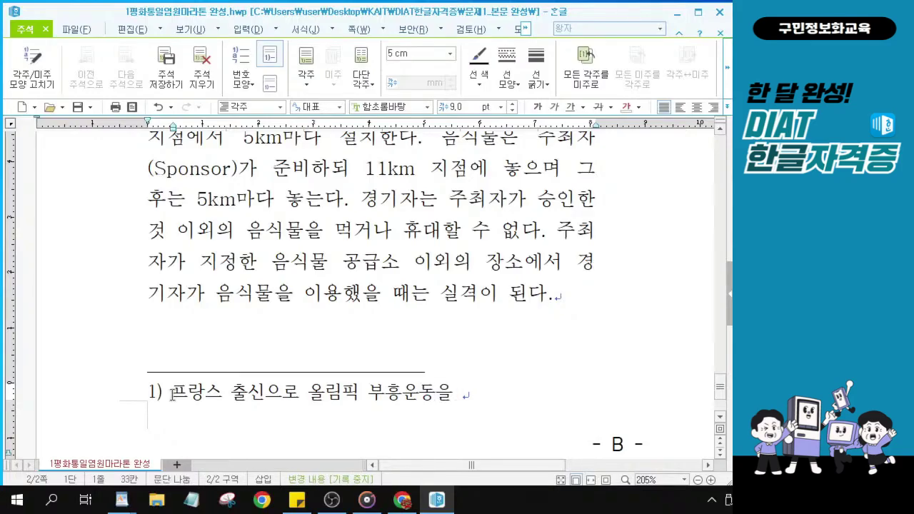
text(시잣)
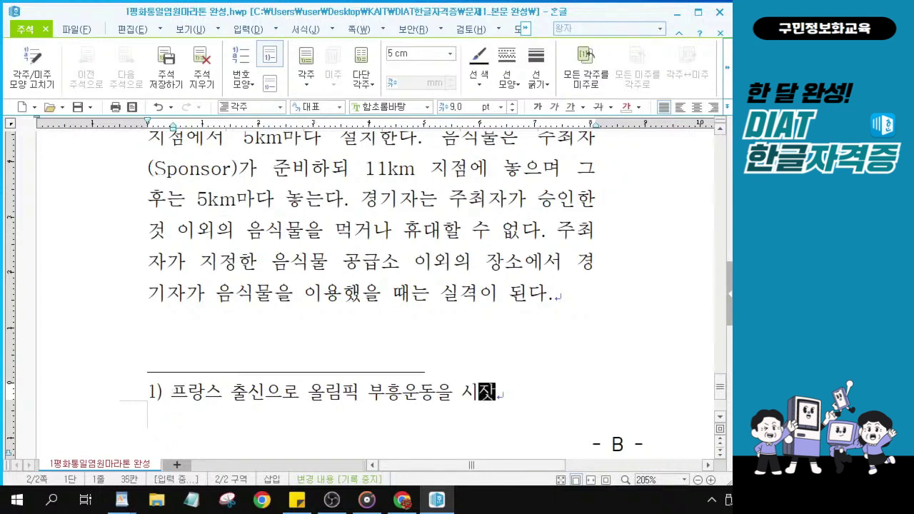
text(하여 )
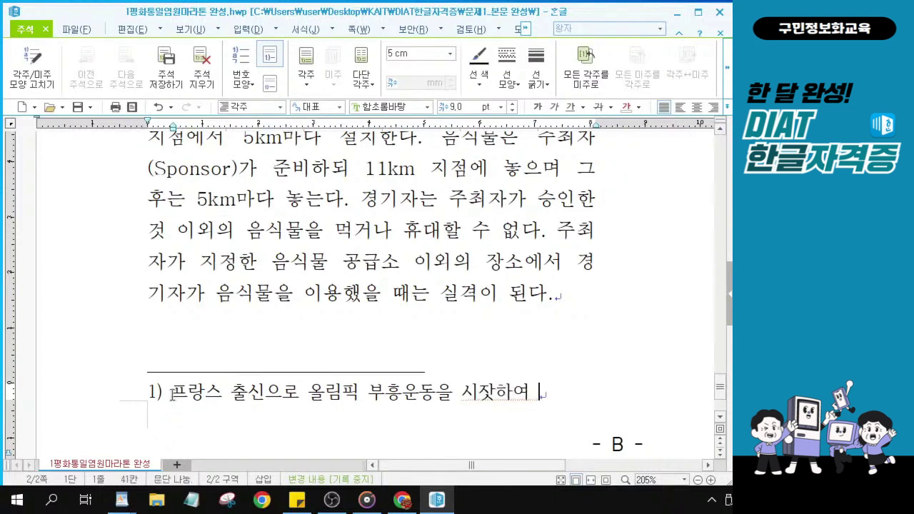
text(ㄱ국제올림)
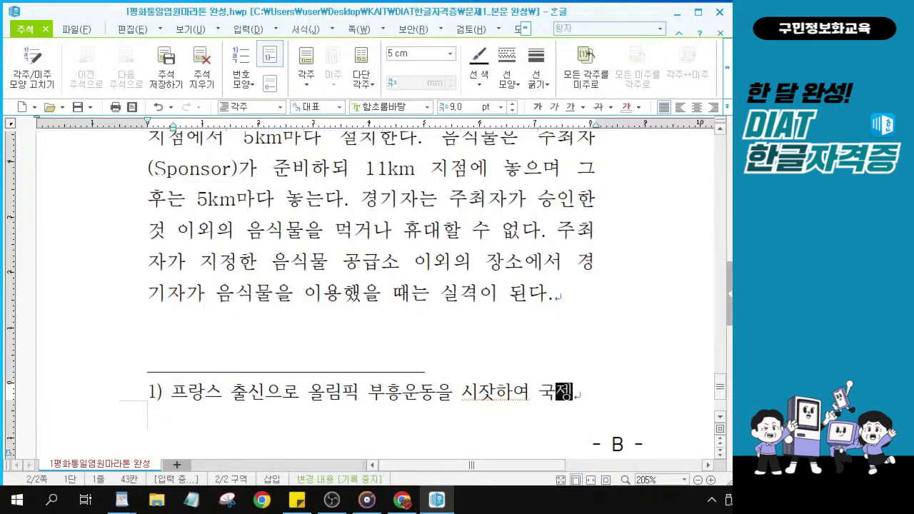
text(픽위원)
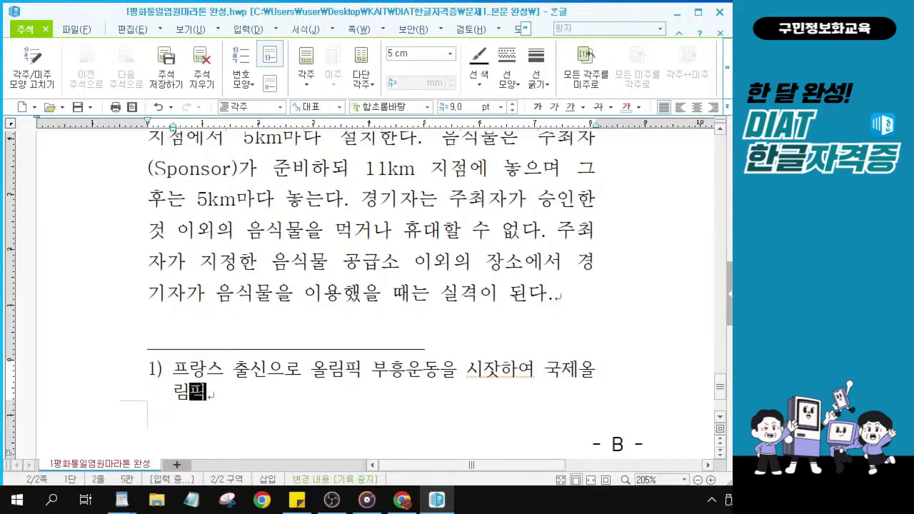
text(히ㅗ)
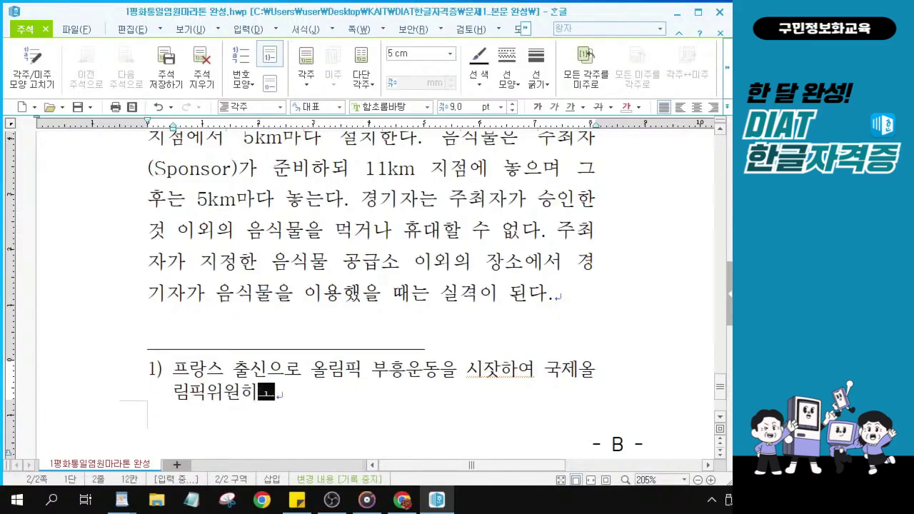
key(BackSpace)
key(BackSpace)
text(회)
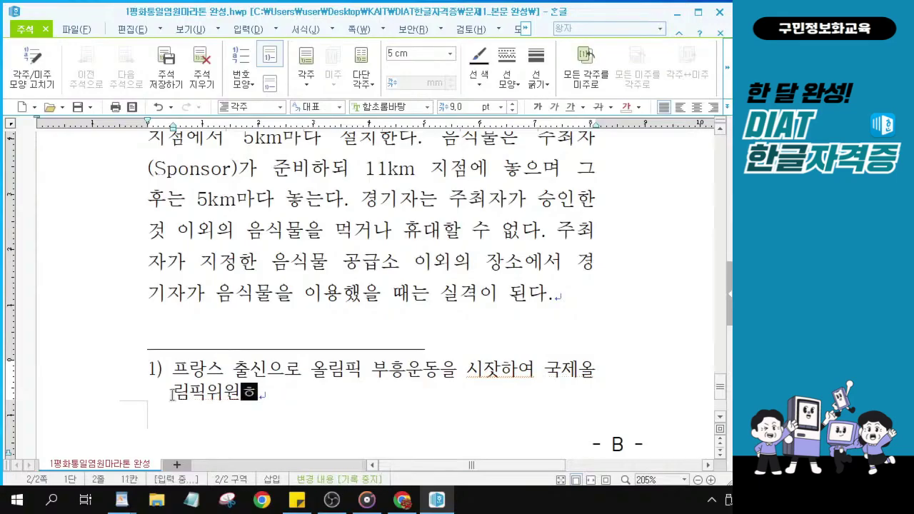
text(를)
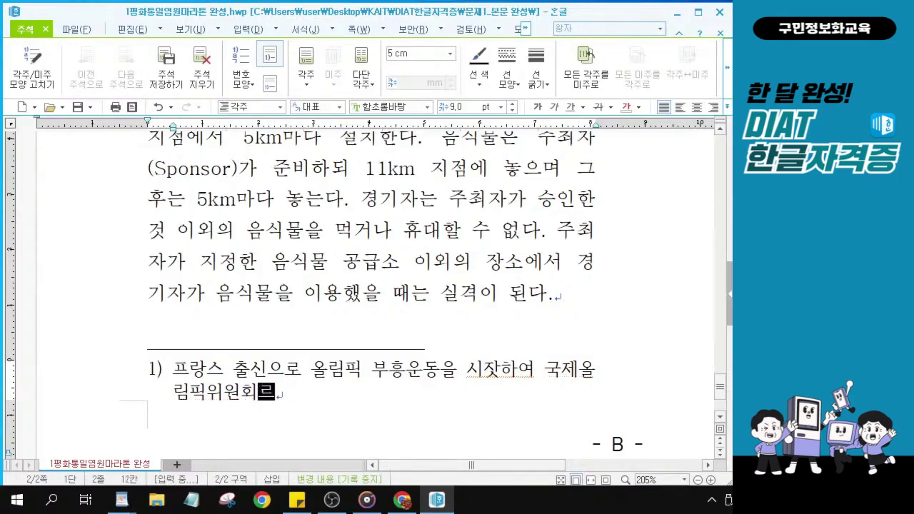
Correct the misspelled word "시잣하여" in the footnote to "시작하여".
click(500, 369)
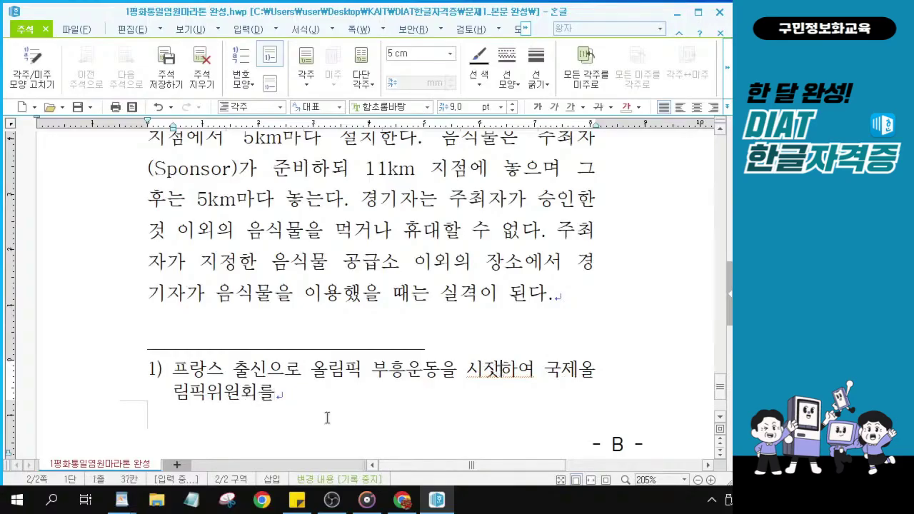
key(BackSpace)
text(자)
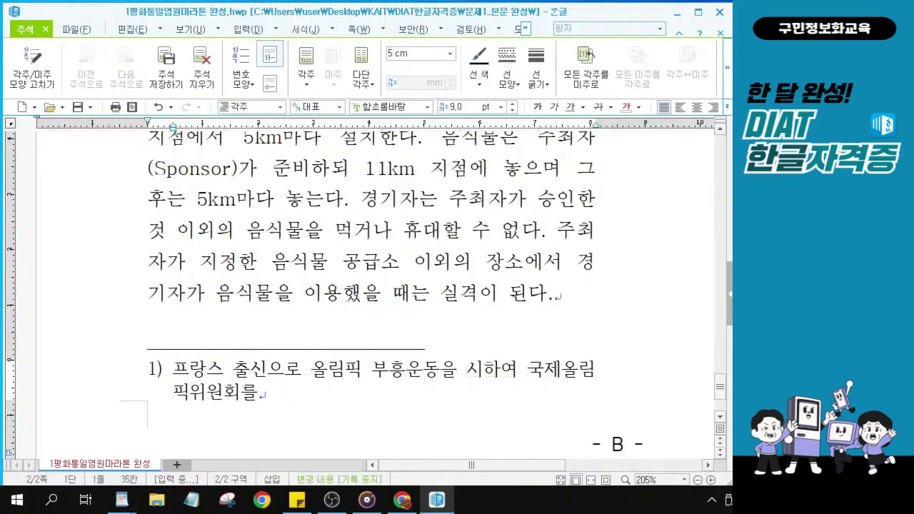
text(ㄱ)
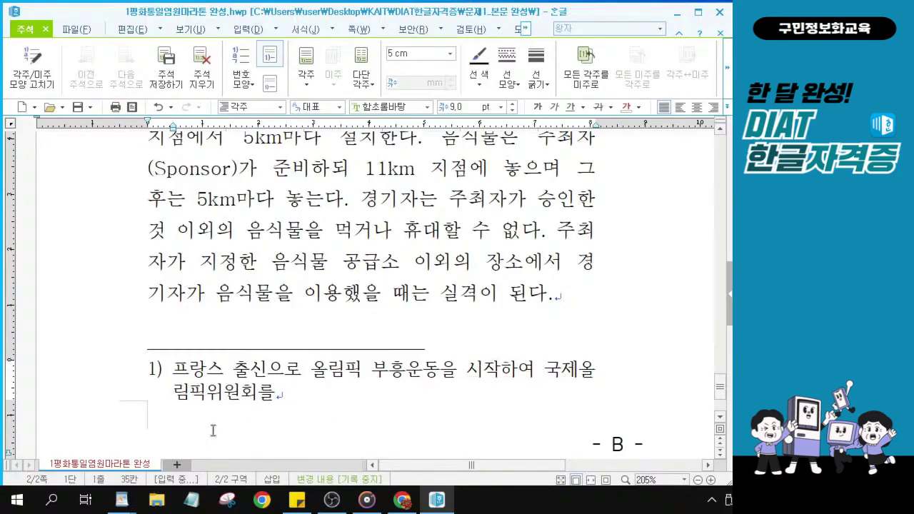
Complete the footnote sentence after "국제올림픽위원회를" with "창설하였다.".
click(277, 396)
text(창서)
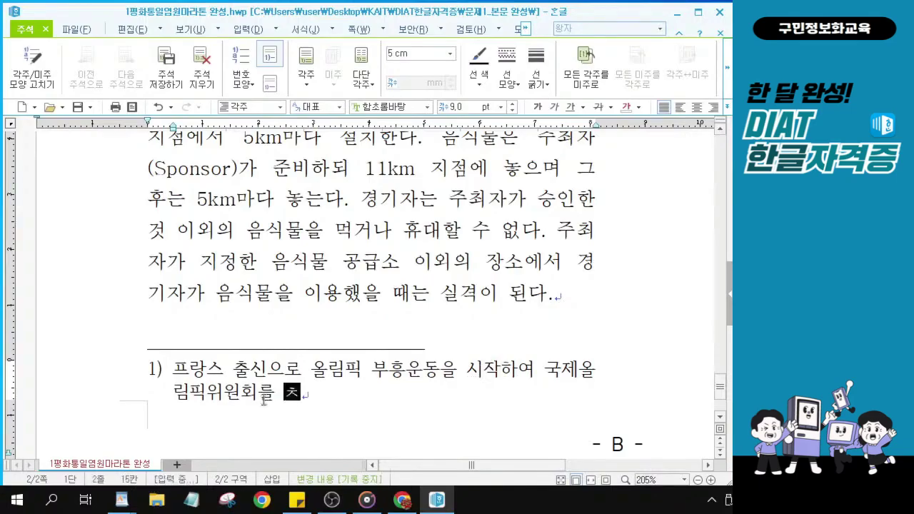
text(ㄹ하였)
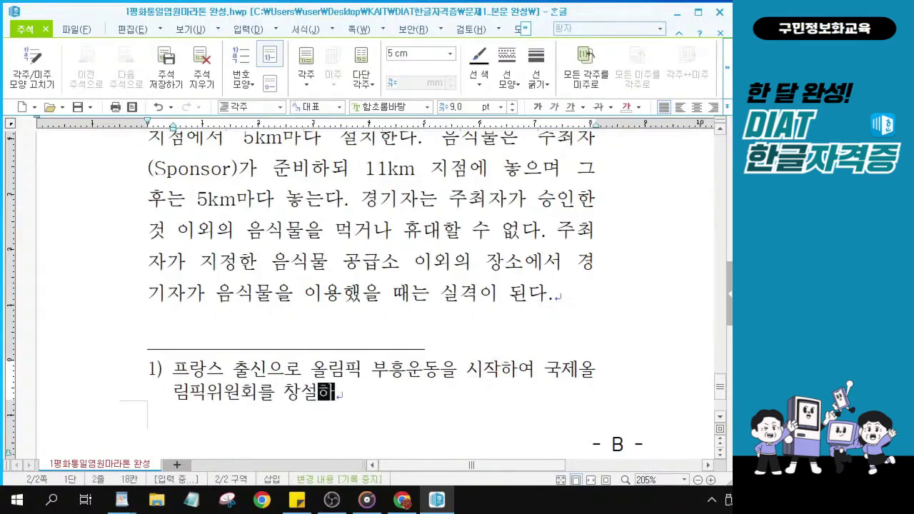
text(다.)
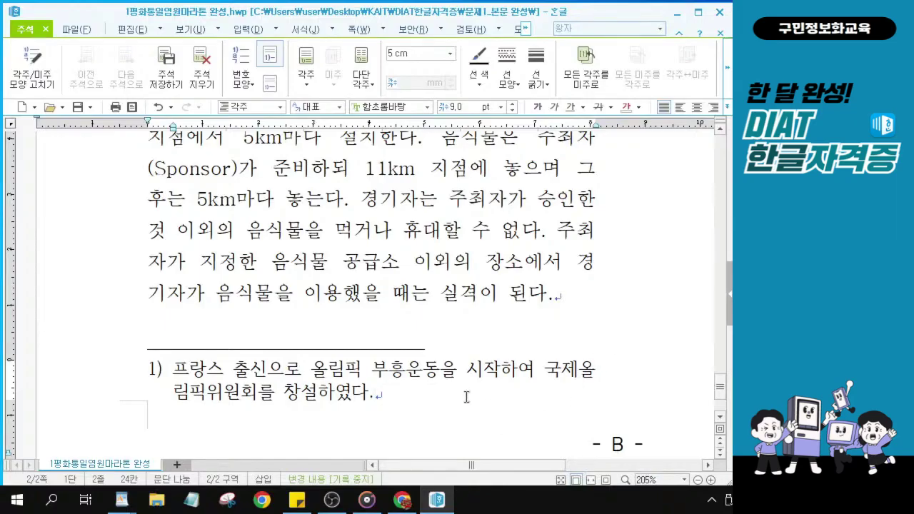
Set the font of the entire footnote sentence, excluding its number, to 굴림체.
scroll(466, 397, up, 5)
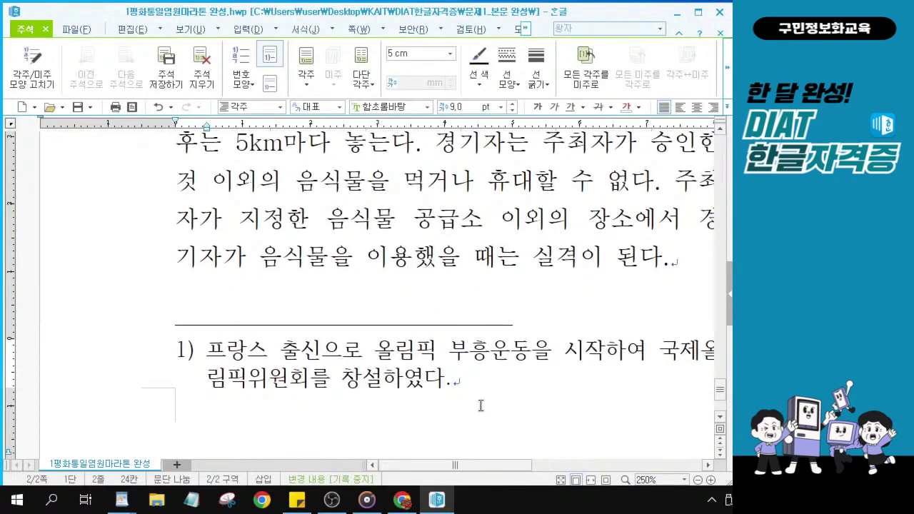
scroll(481, 406, up, 1)
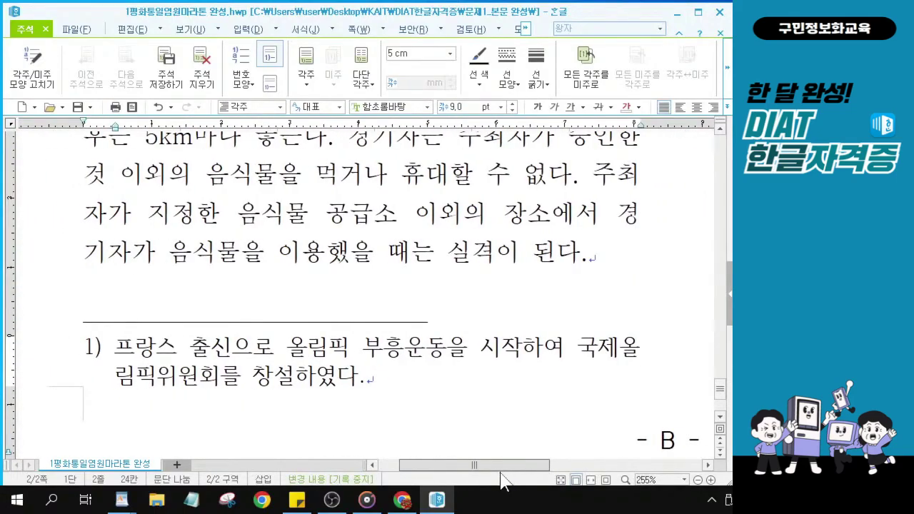
scroll(436, 407, up, 1)
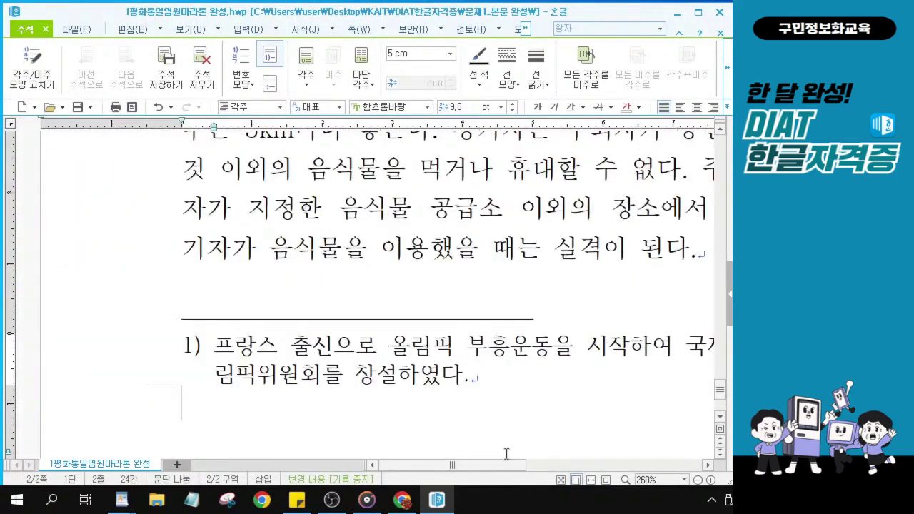
drag(495, 471, 518, 471)
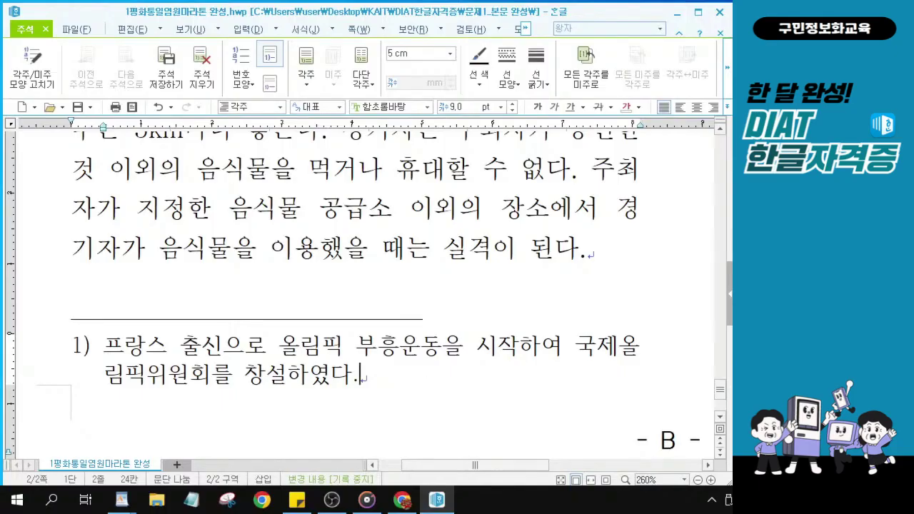
key(alt+Tab)
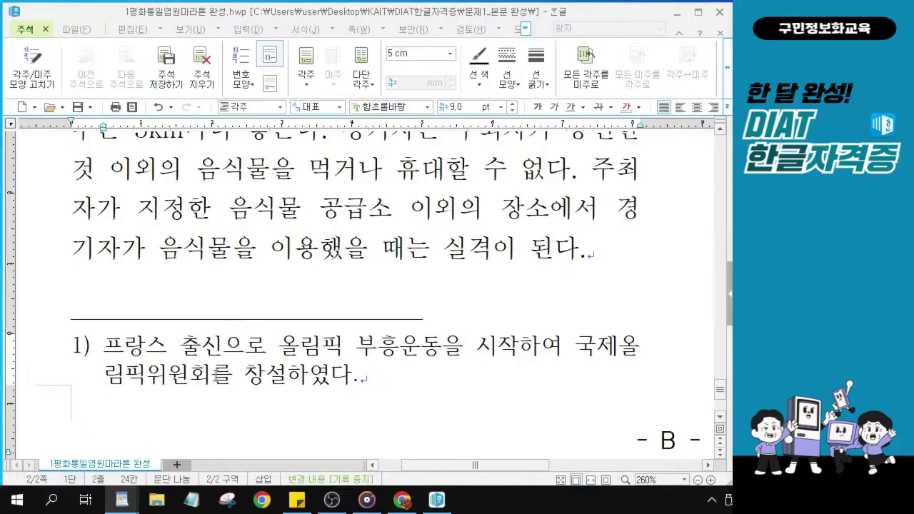
click(367, 378)
drag(371, 379, 109, 347)
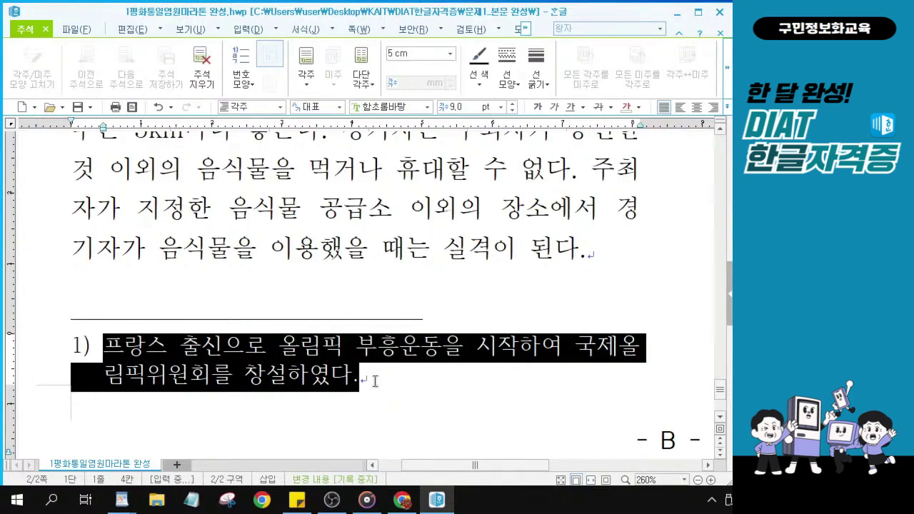
click(379, 107)
click(379, 107)
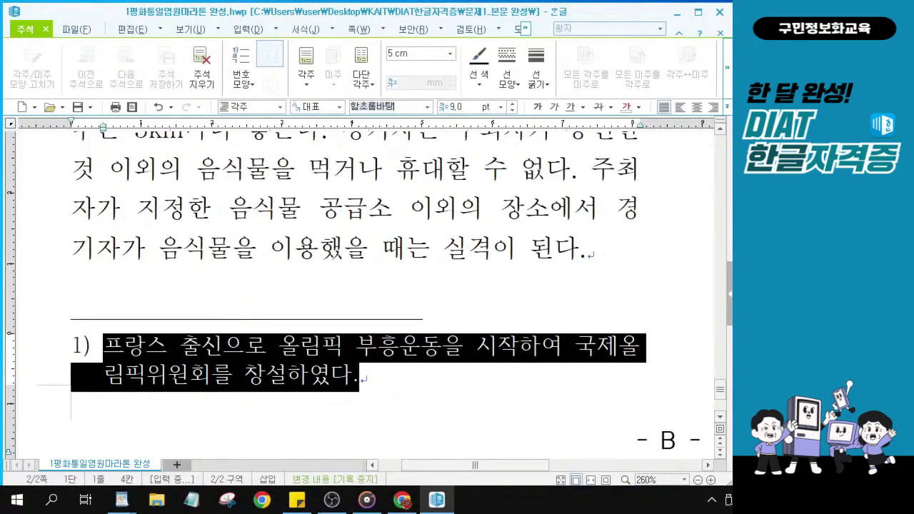
click(389, 106)
text(굴림체)
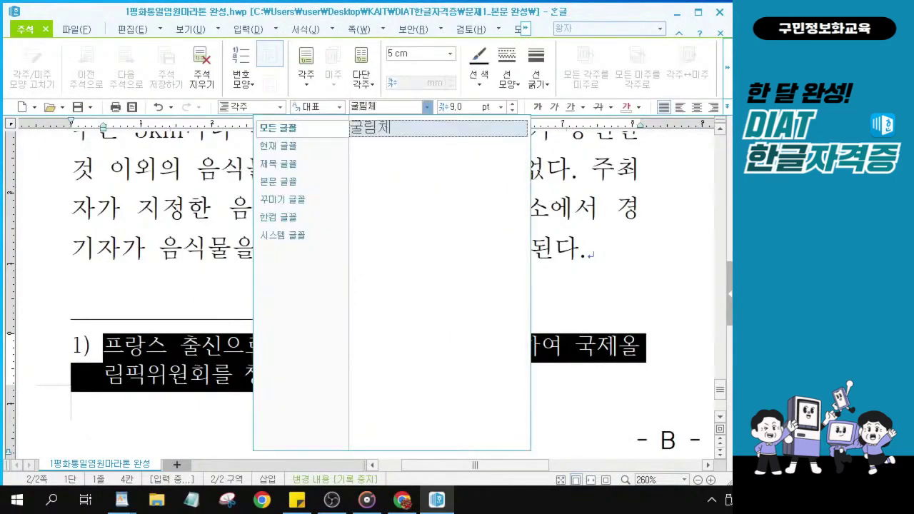
key(Return)
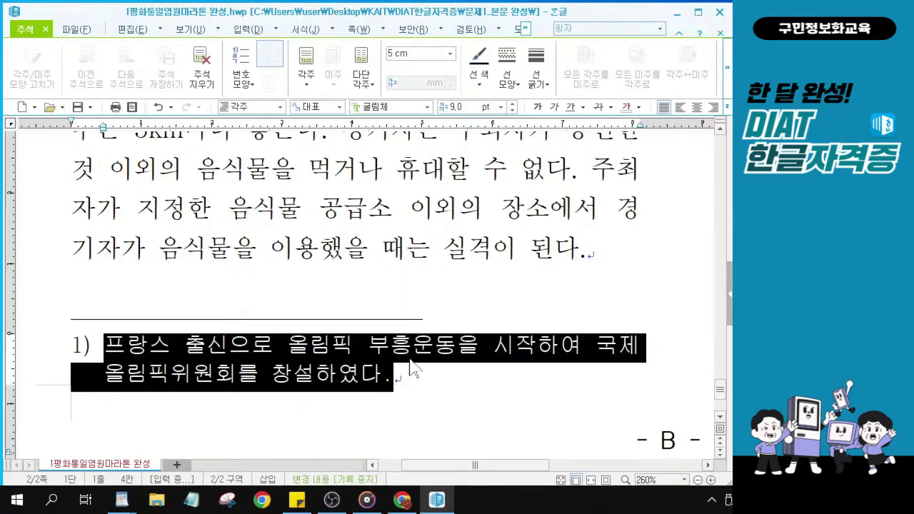
click(340, 345)
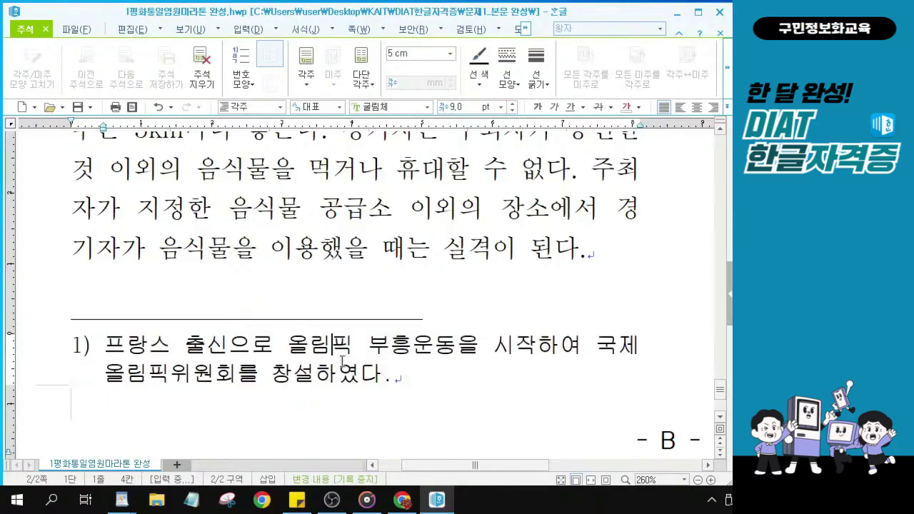
click(342, 364)
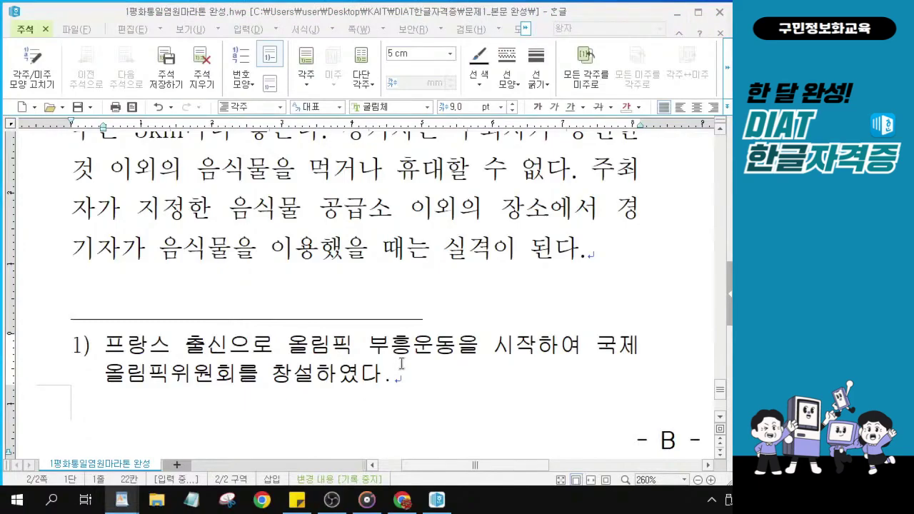
Change the footnote's number format to the circled lowercase style ⓐ,ⓑ,ⓒ and apply the setting.
click(302, 352)
click(303, 353)
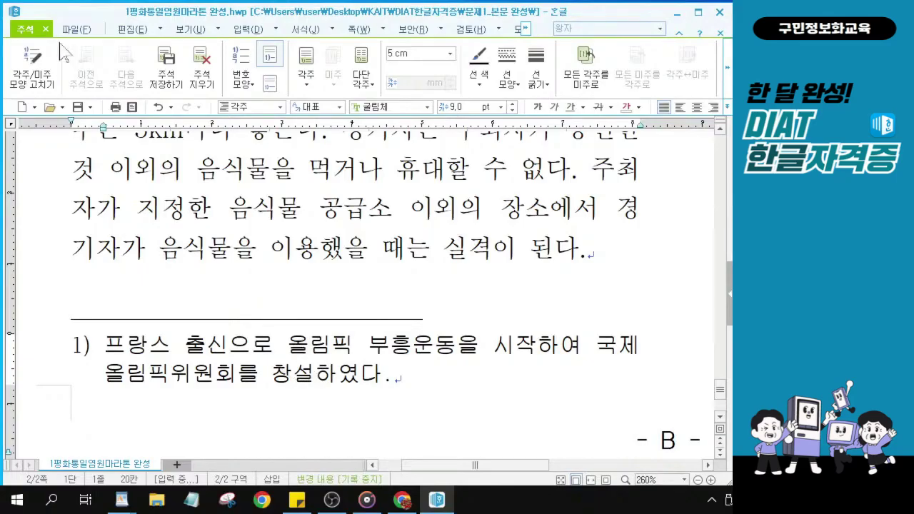
click(26, 33)
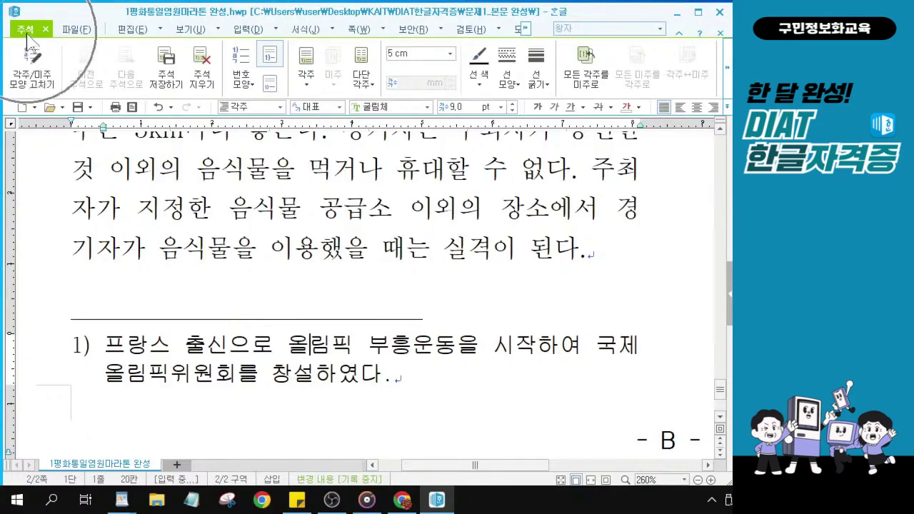
click(29, 87)
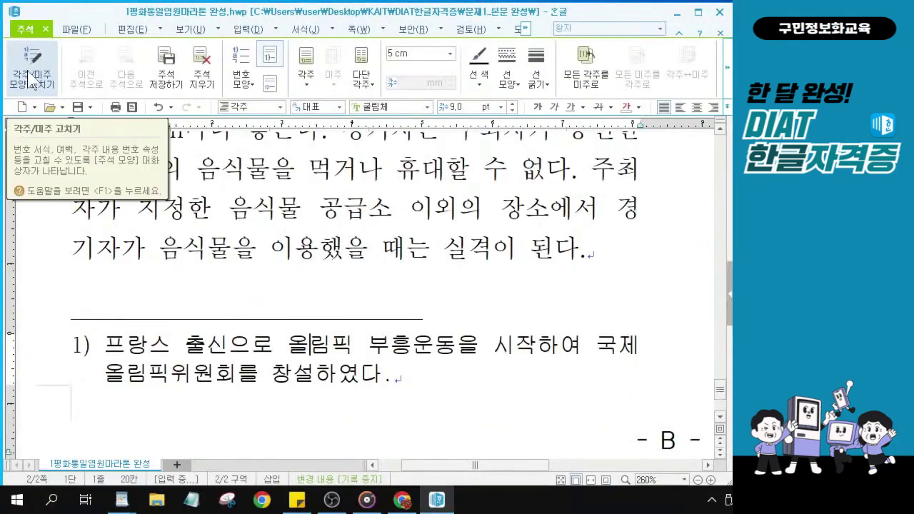
click(58, 140)
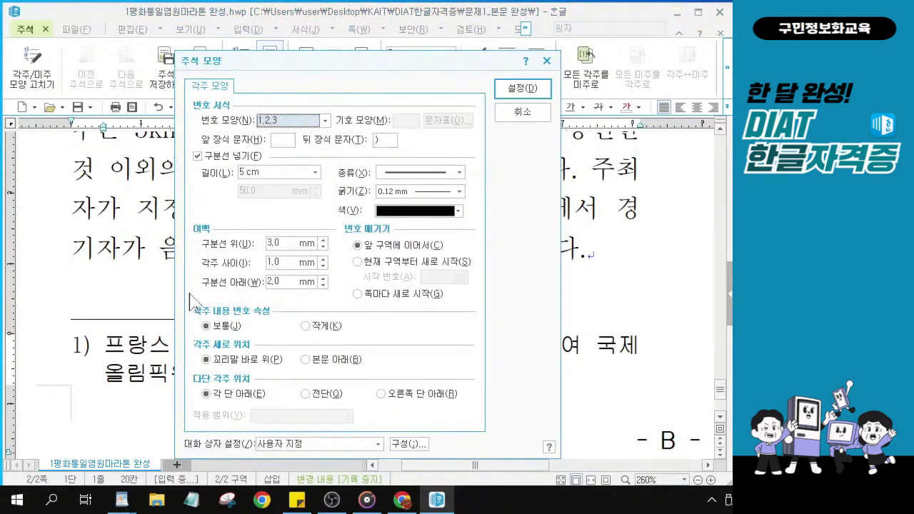
click(324, 121)
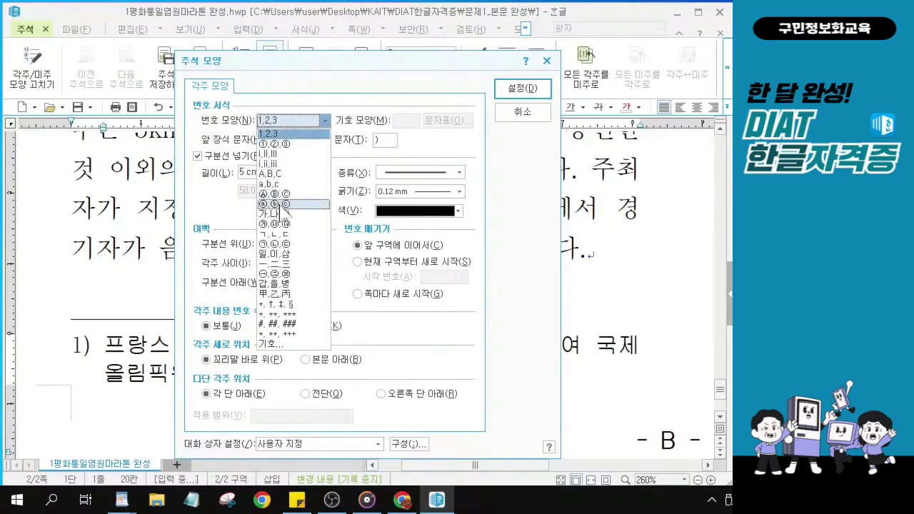
key(alt)
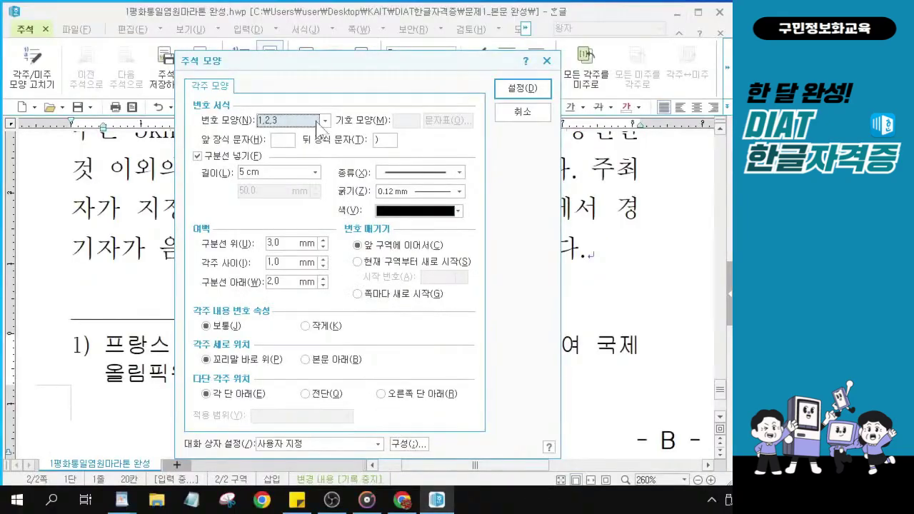
click(325, 120)
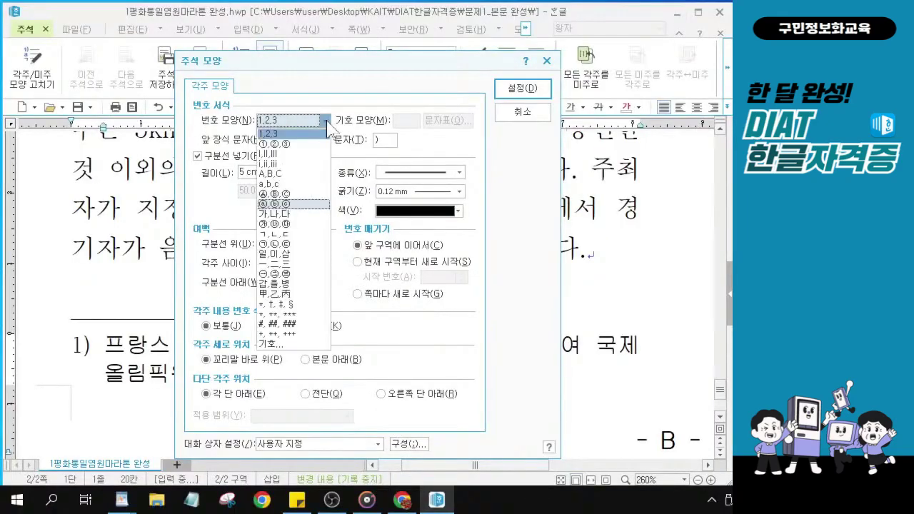
click(294, 203)
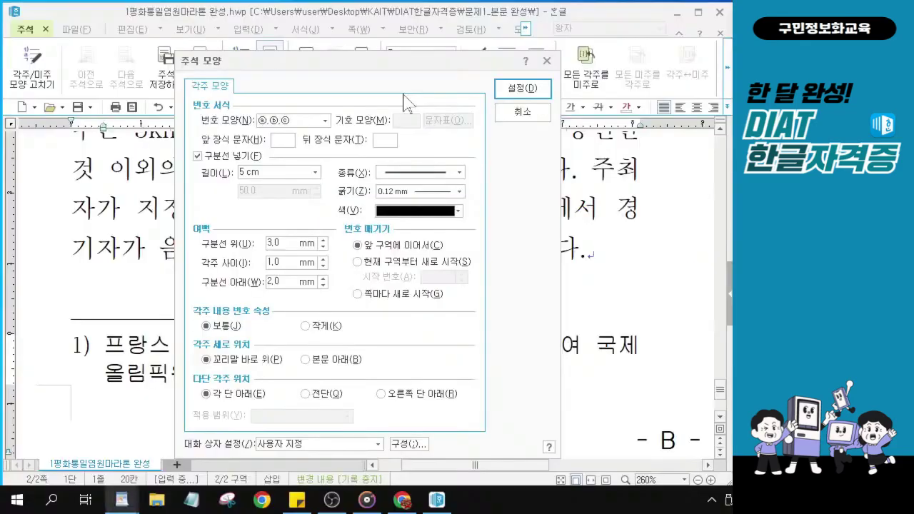
click(639, 92)
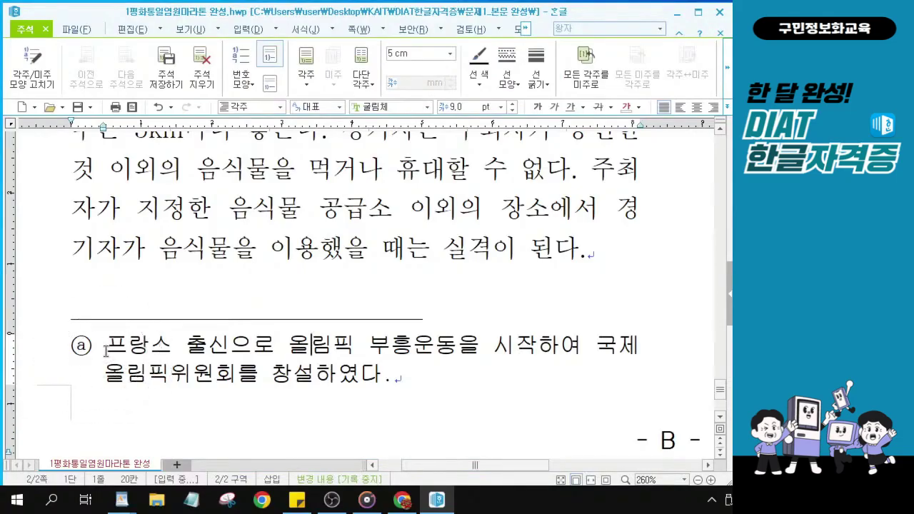
click(729, 77)
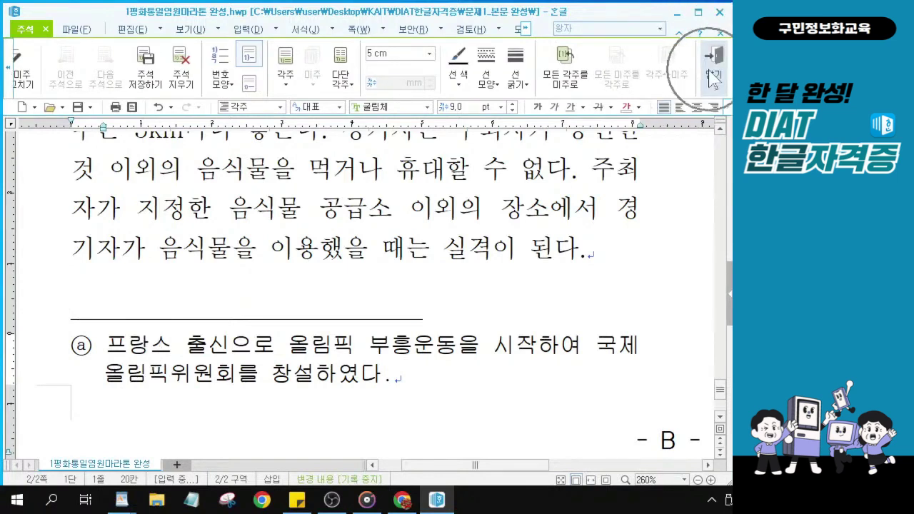
Close footnote editing to return to the body text, and save the document.
click(711, 75)
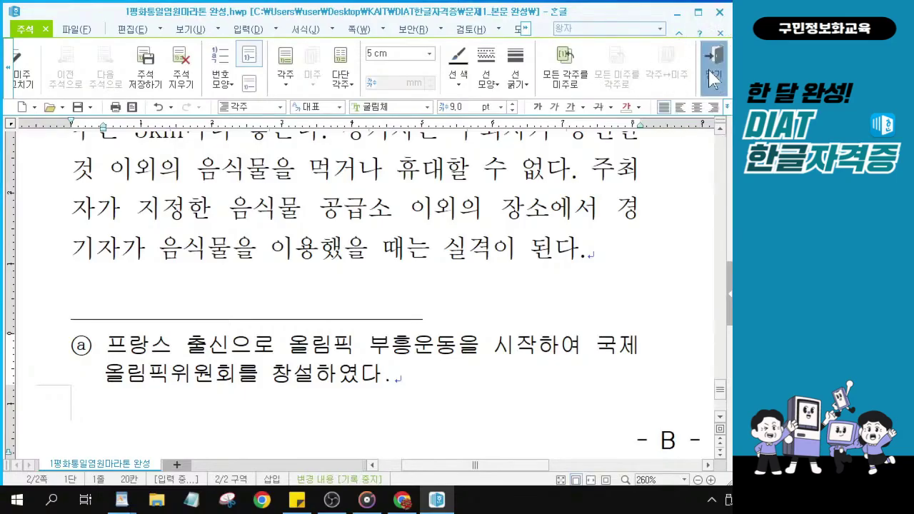
click(712, 76)
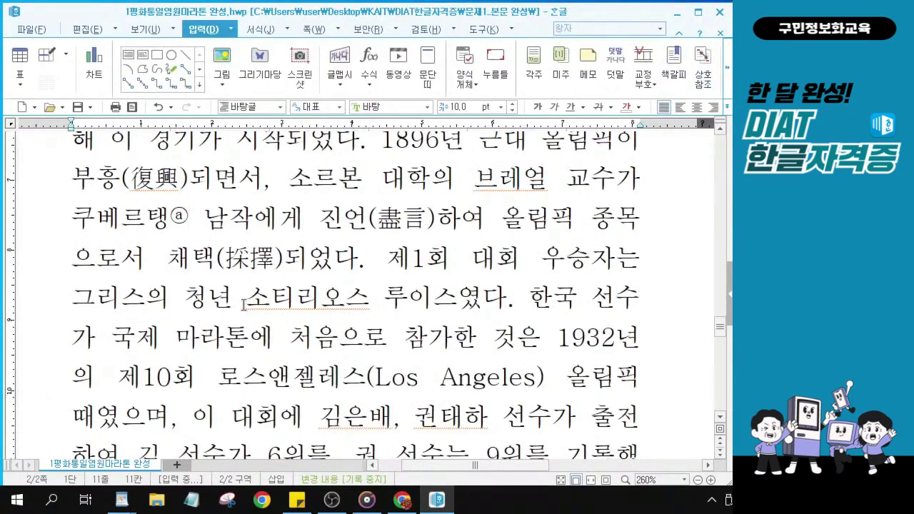
scroll(243, 306, down, 5)
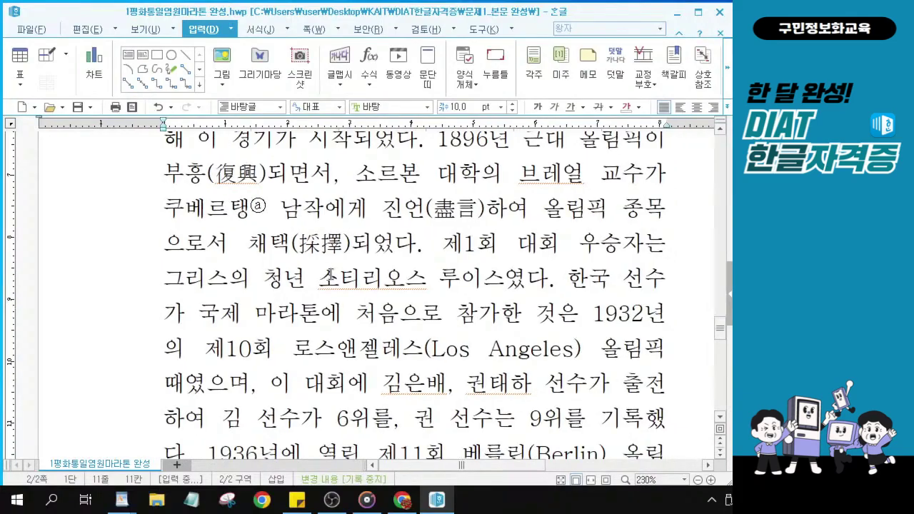
scroll(330, 274, down, 2)
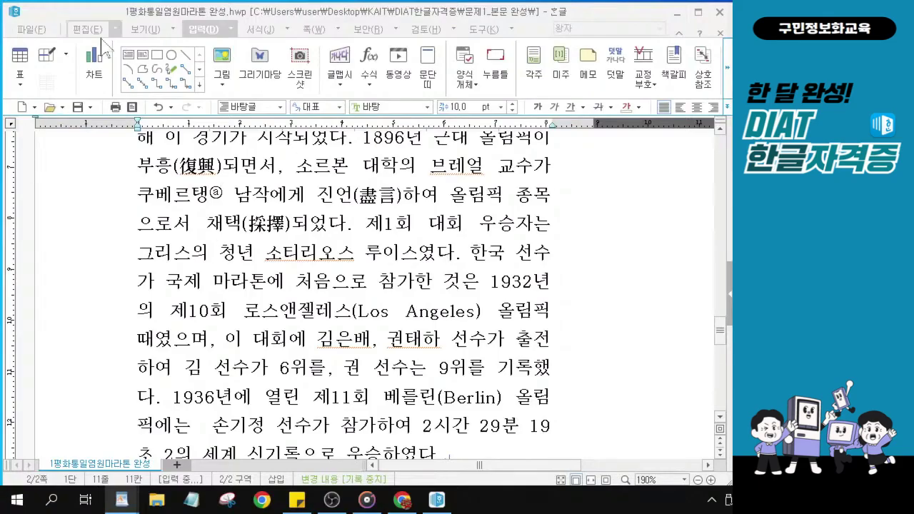
click(79, 109)
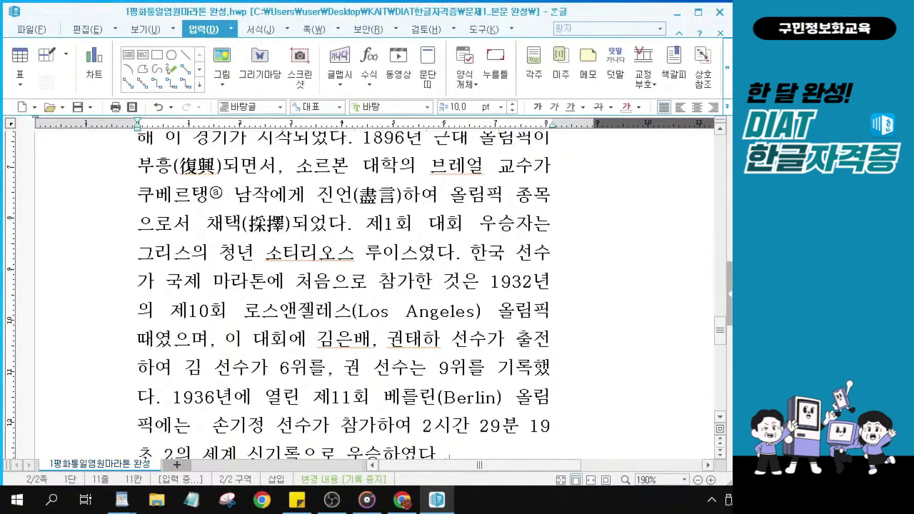
Insert a column break after the body's final sentence ending in "실격이 된다." to continue in the second column.
scroll(406, 339, down, 5)
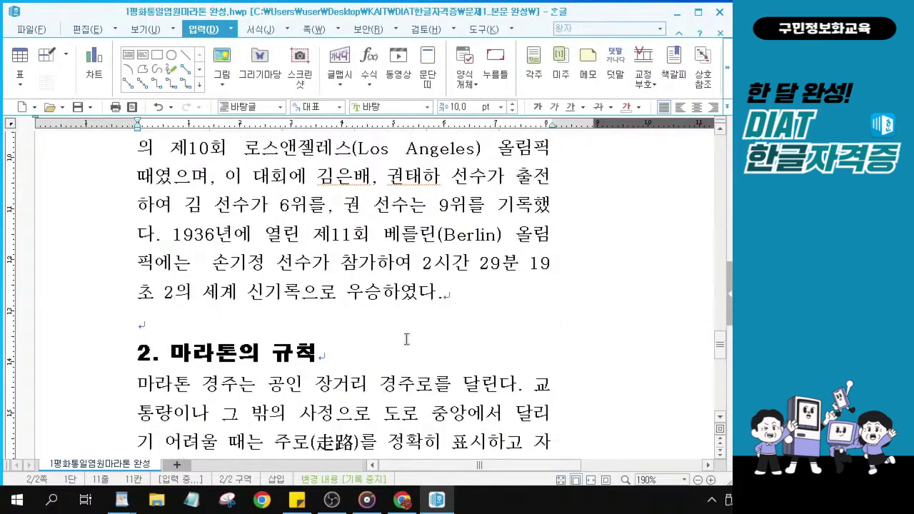
scroll(286, 207, up, 1)
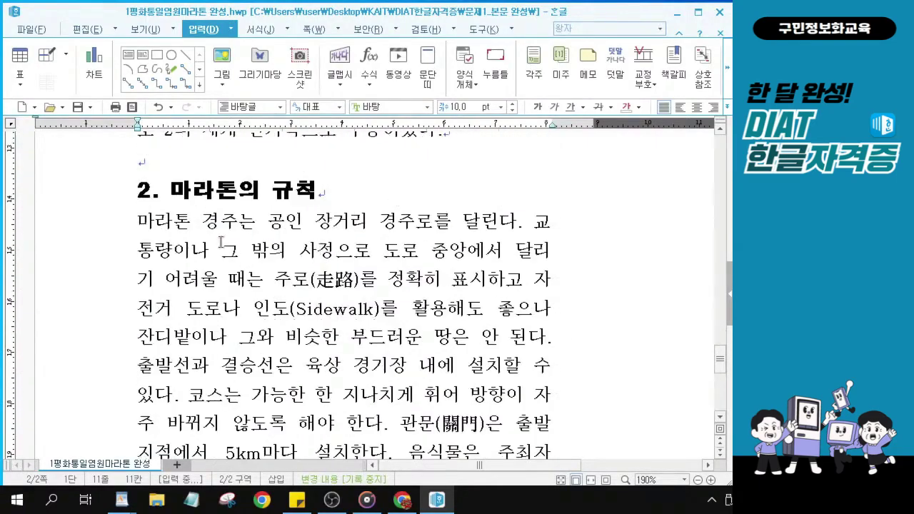
click(221, 243)
click(416, 305)
scroll(416, 306, down, 5)
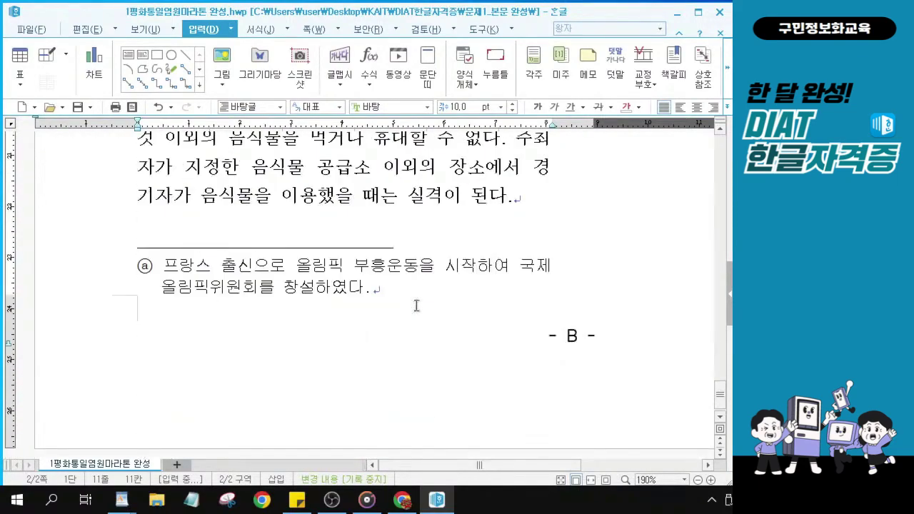
scroll(416, 306, up, 2)
click(511, 285)
click(513, 287)
click(515, 278)
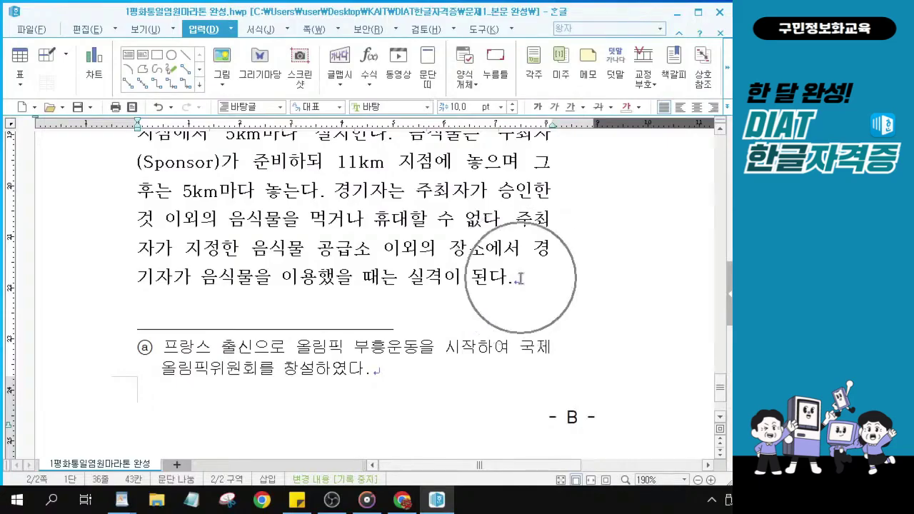
ctrl+scroll(520, 278, down, 1)
ctrl+scroll(521, 278, down, 5)
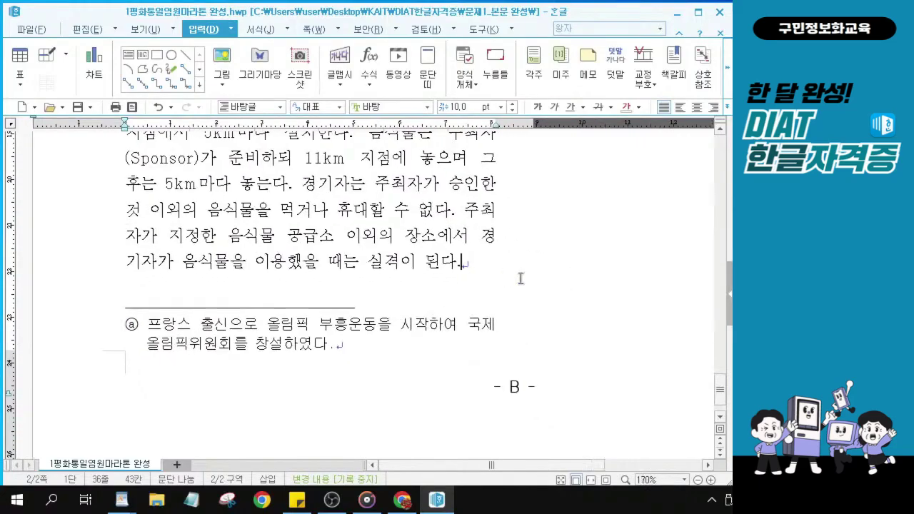
ctrl+scroll(520, 279, down, 1)
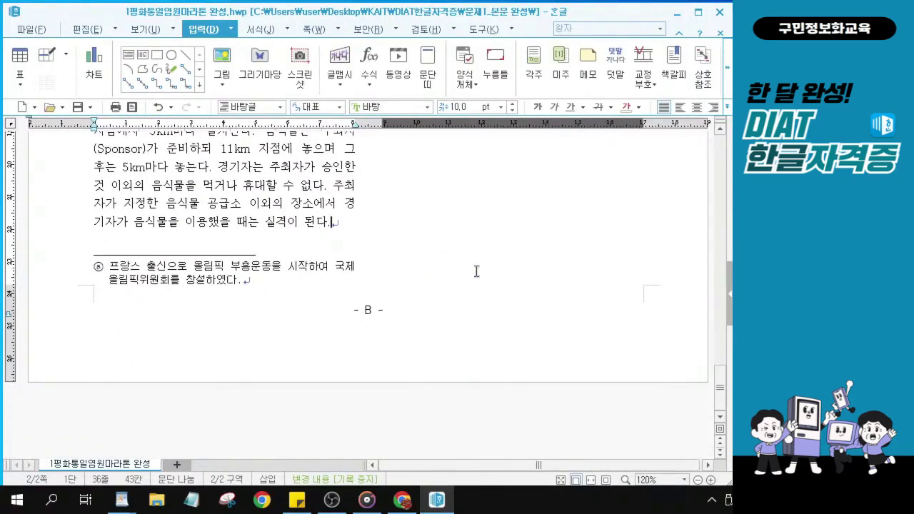
click(342, 228)
scroll(342, 232, up, 3)
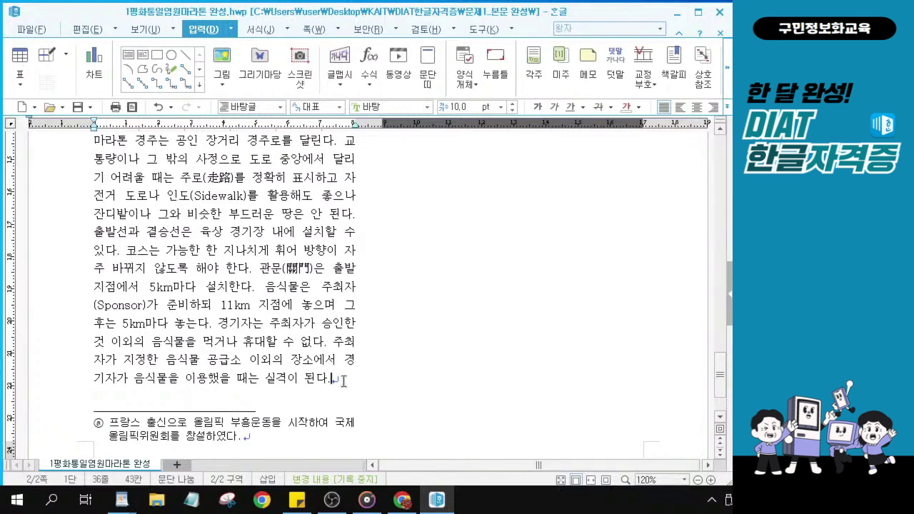
key(ctrl+shift+Return)
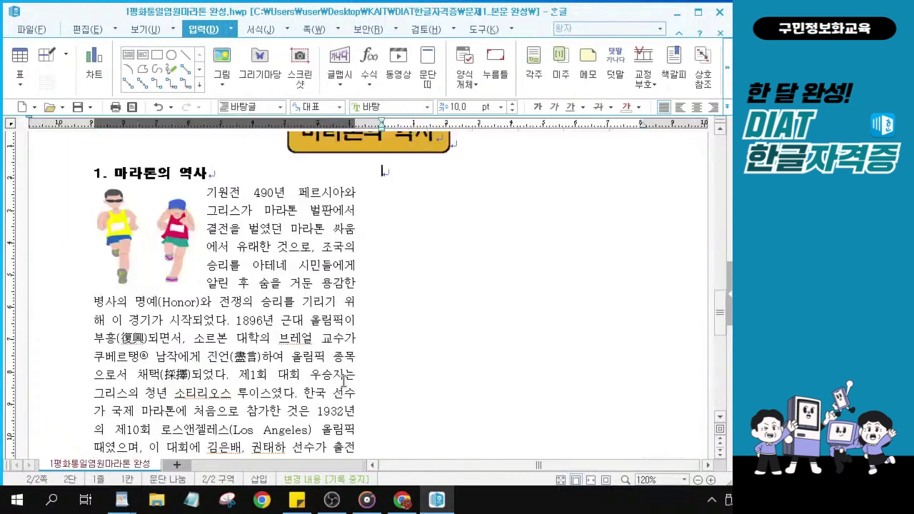
Compare the empty start of the second column with the end of the first column's text.
click(392, 172)
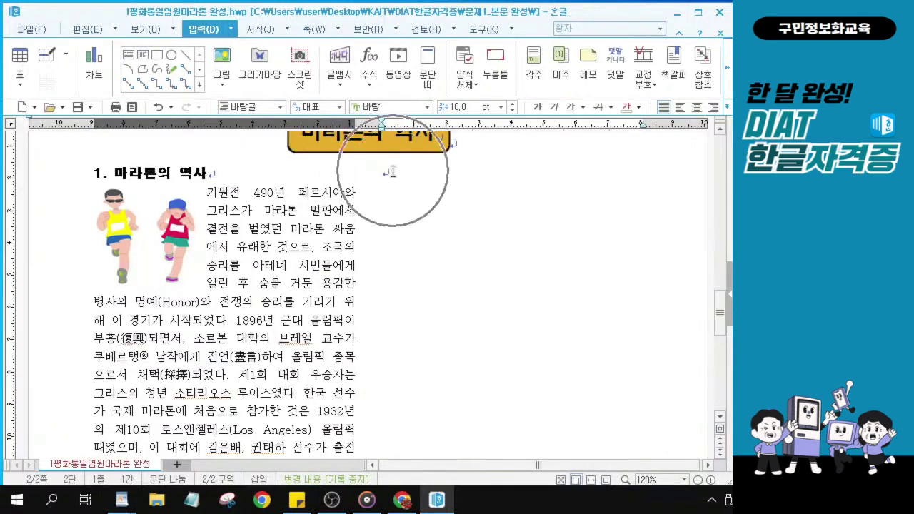
click(392, 171)
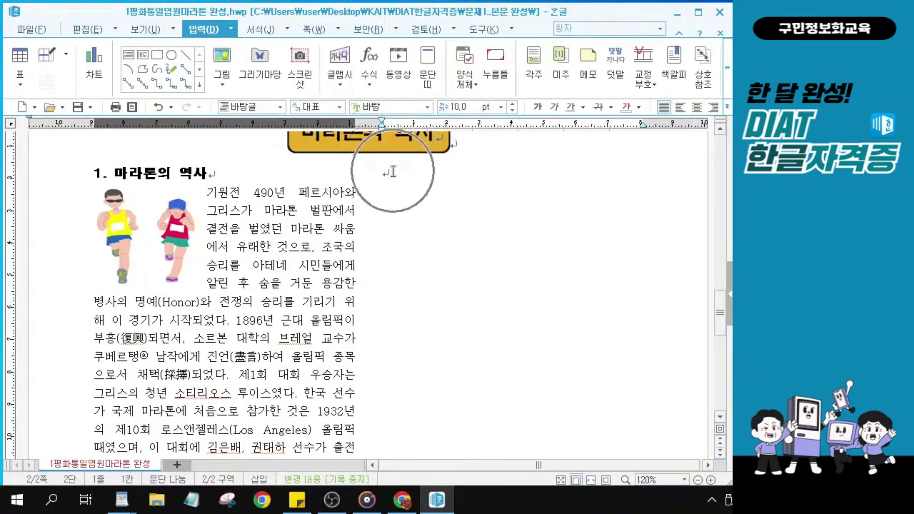
scroll(343, 383, down, 10)
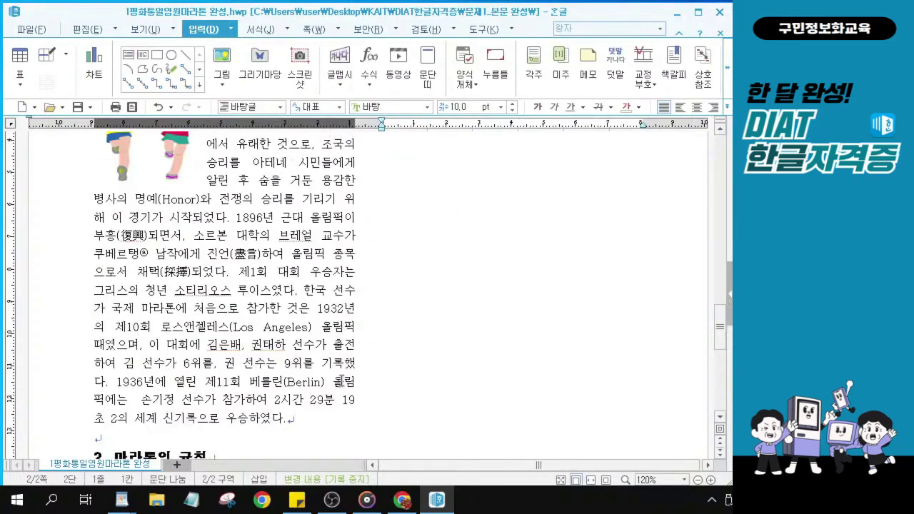
click(342, 356)
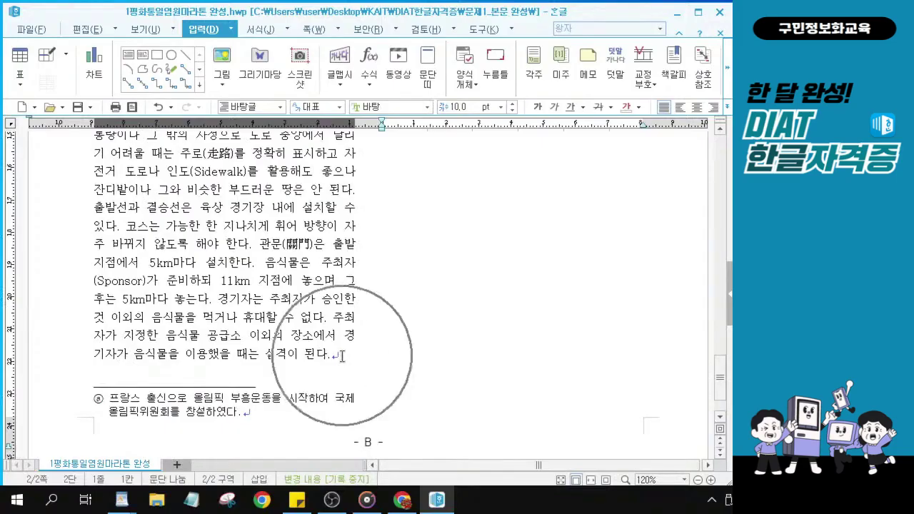
click(342, 356)
scroll(466, 304, up, 10)
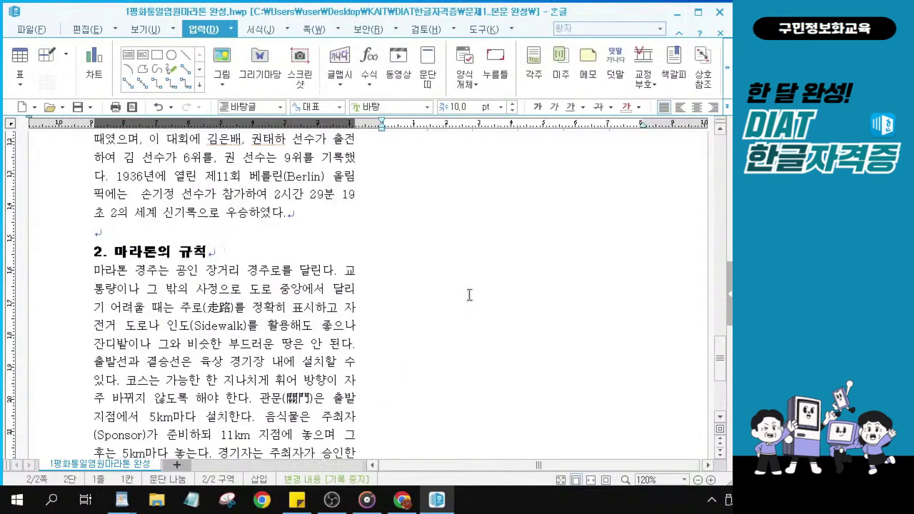
click(389, 176)
click(389, 176)
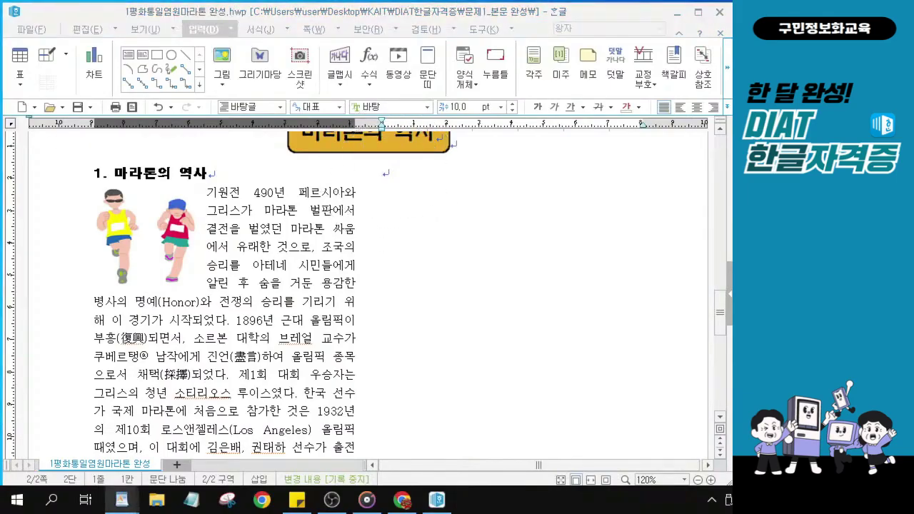
click(401, 175)
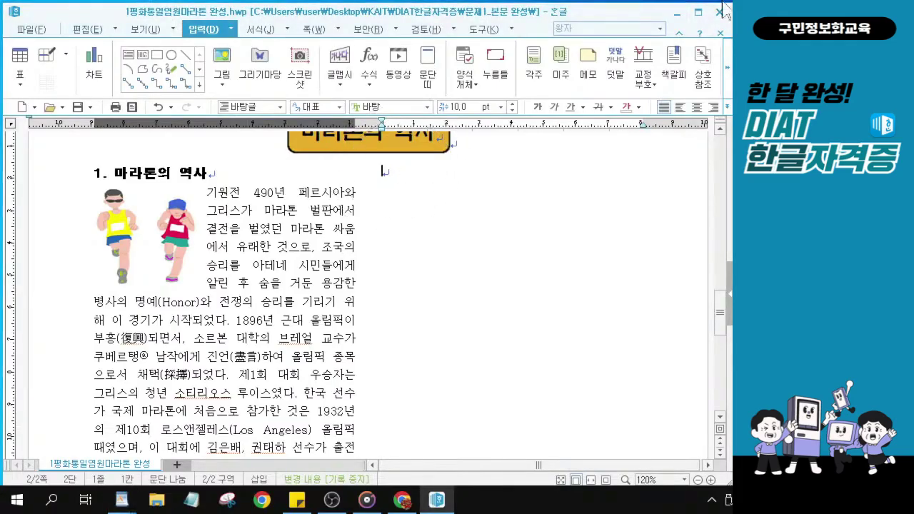
key(alt+Tab)
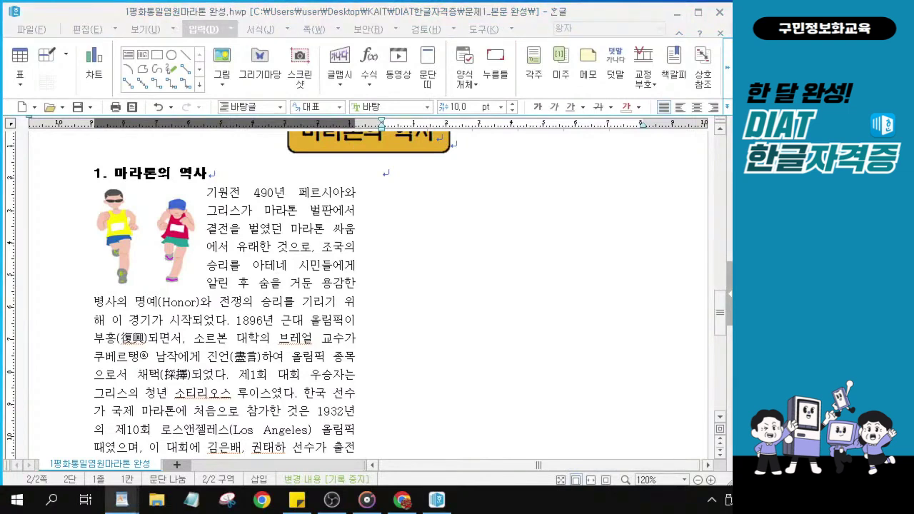
Enter the title "마라톤 참여자 수(단위 : 천)" on the first line of the second column.
click(391, 177)
click(395, 178)
text(마라톤 참ㅇ)
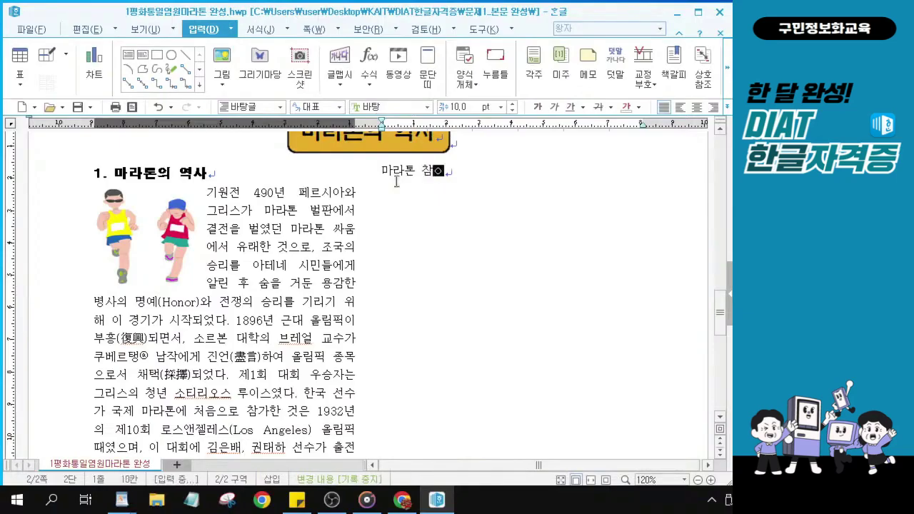
text(여자 수)
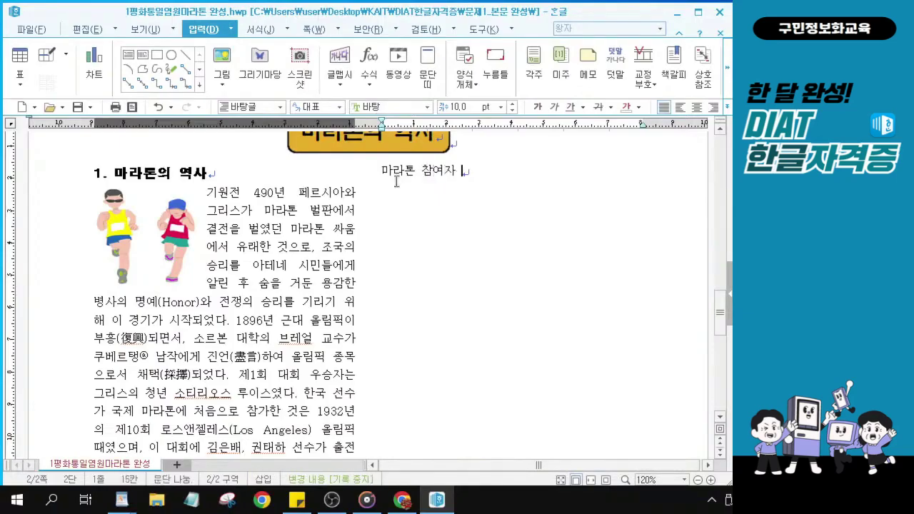
text((단위 : 천))
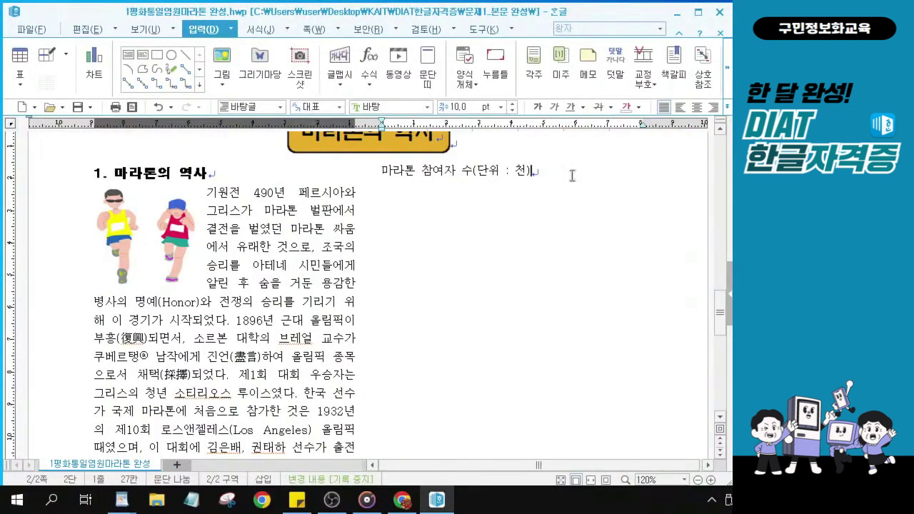
Examine the title "마라톤 참여자 수(단위 : 천)" in the second column at a larger magnification.
drag(563, 176, 380, 171)
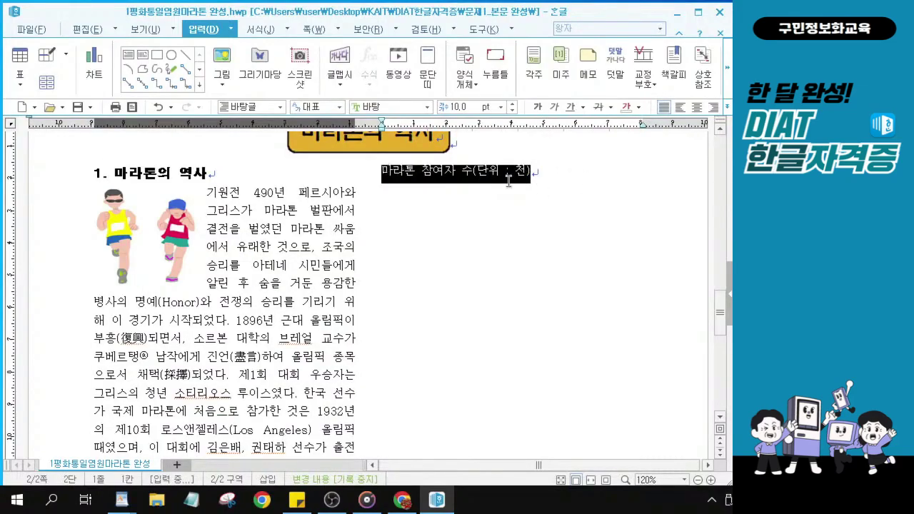
scroll(508, 182, up, 1)
scroll(509, 181, up, 4)
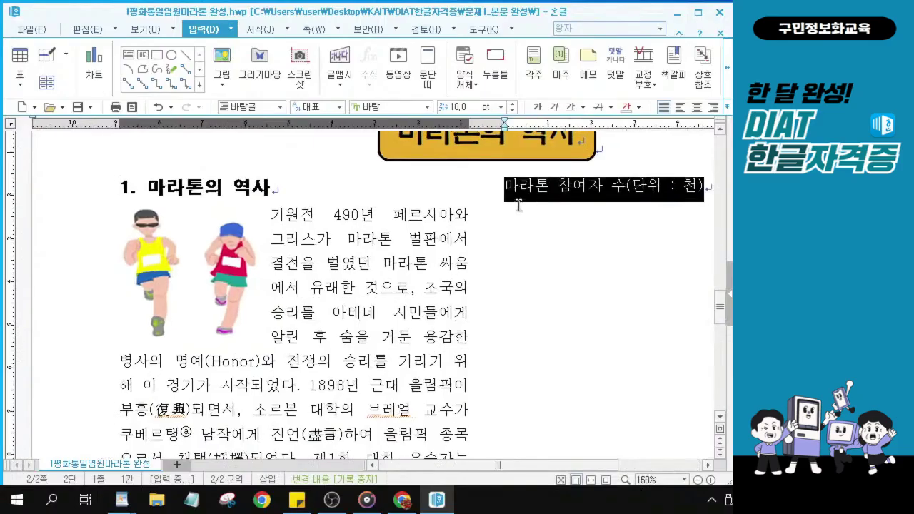
scroll(558, 465, up, 1)
drag(558, 464, 639, 470)
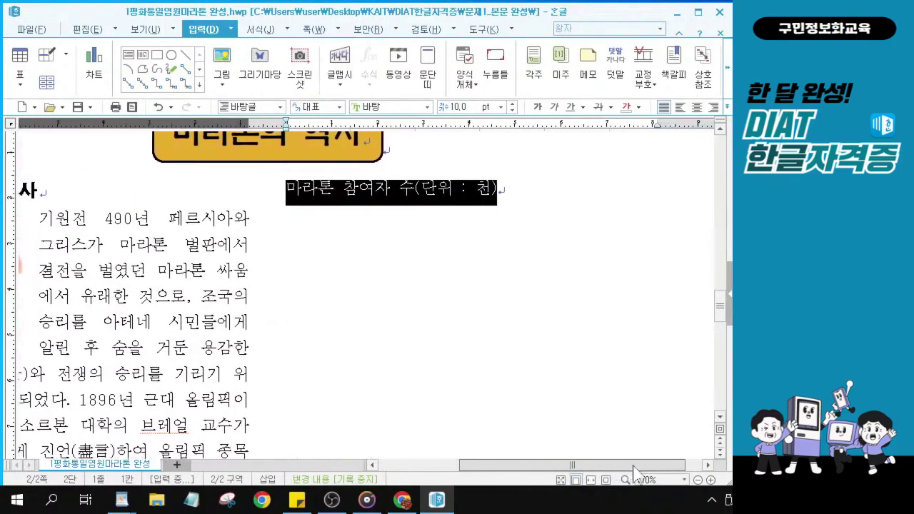
scroll(562, 200, up, 3)
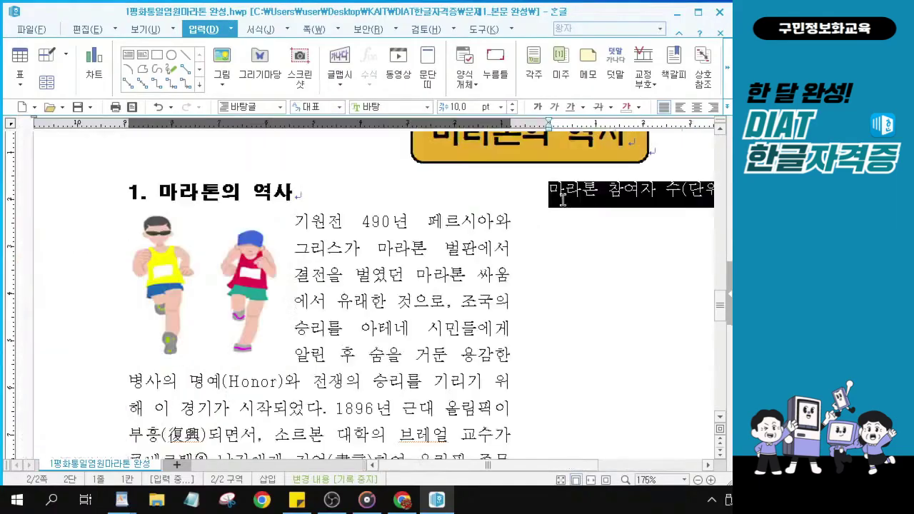
drag(542, 471, 636, 471)
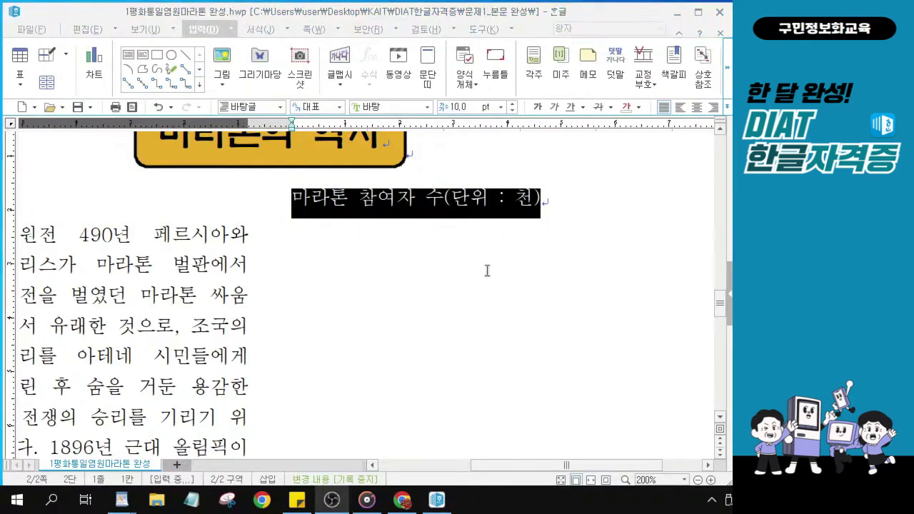
scroll(443, 215, up, 1)
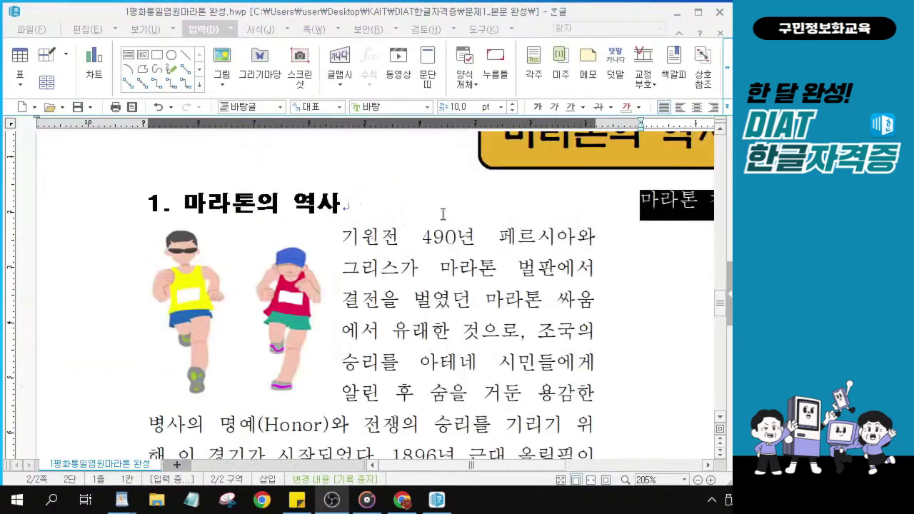
drag(486, 466, 577, 466)
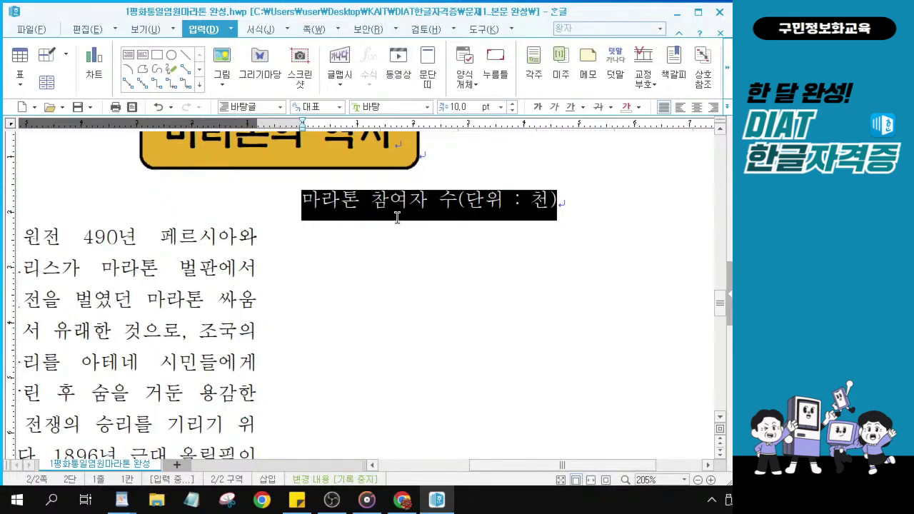
click(409, 209)
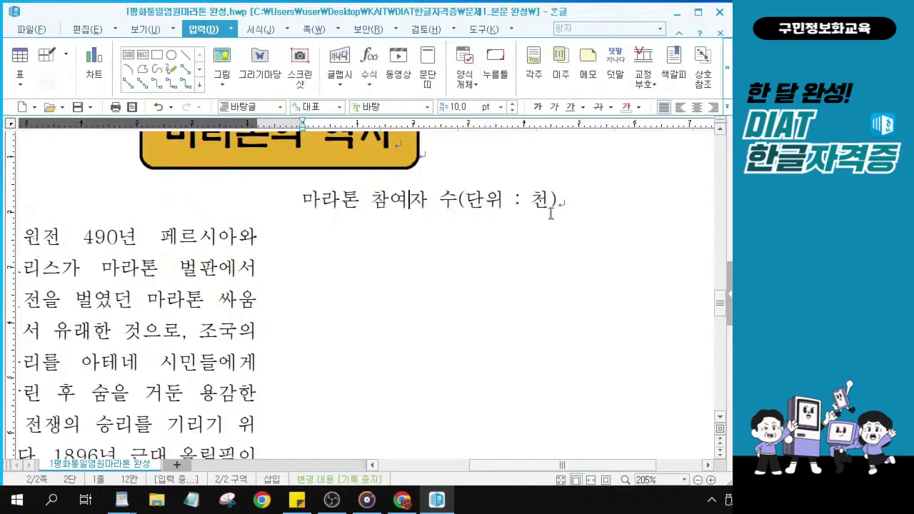
Set the font of the whole title "마라톤 참여자 수(단위 : 천)" to 굴림.
drag(582, 202, 305, 188)
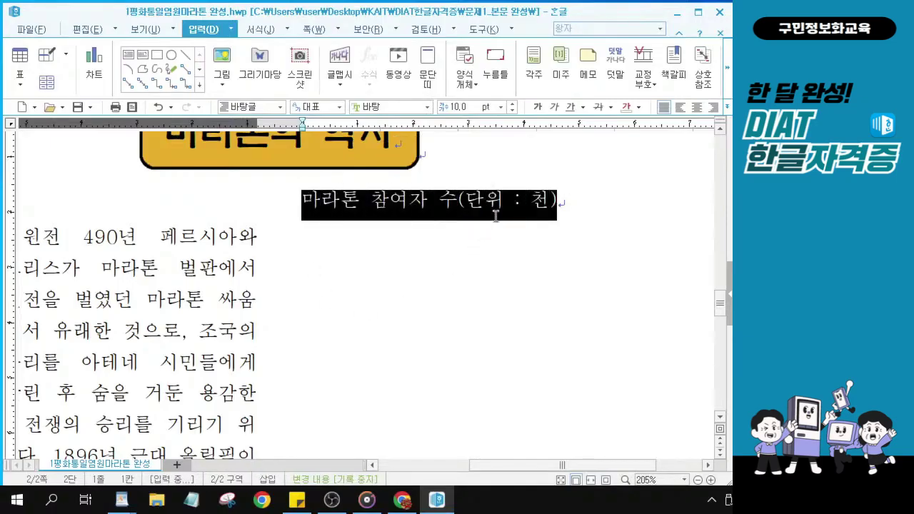
scroll(573, 217, up, 1)
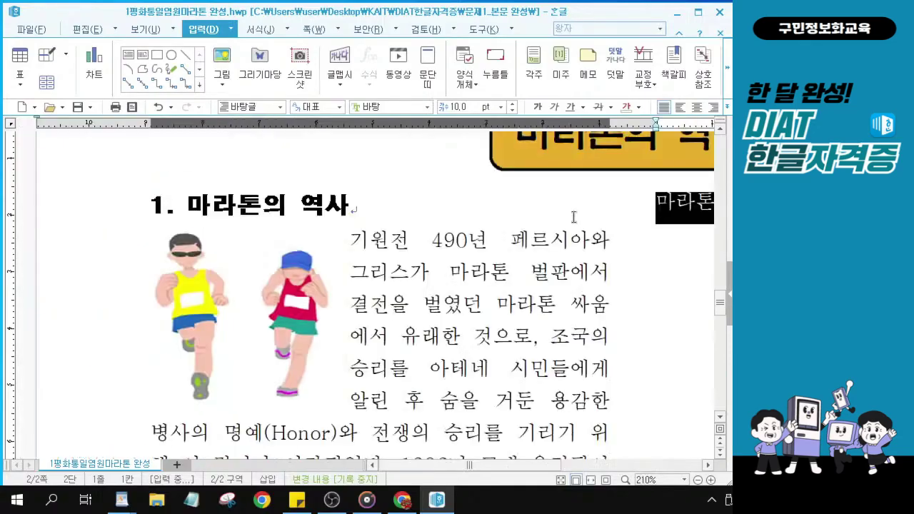
drag(514, 467, 612, 465)
click(529, 218)
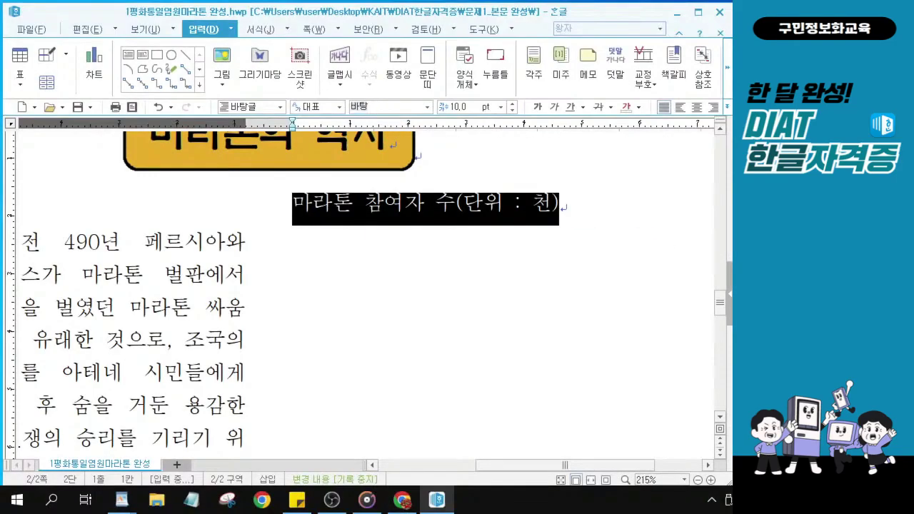
text(굴림)
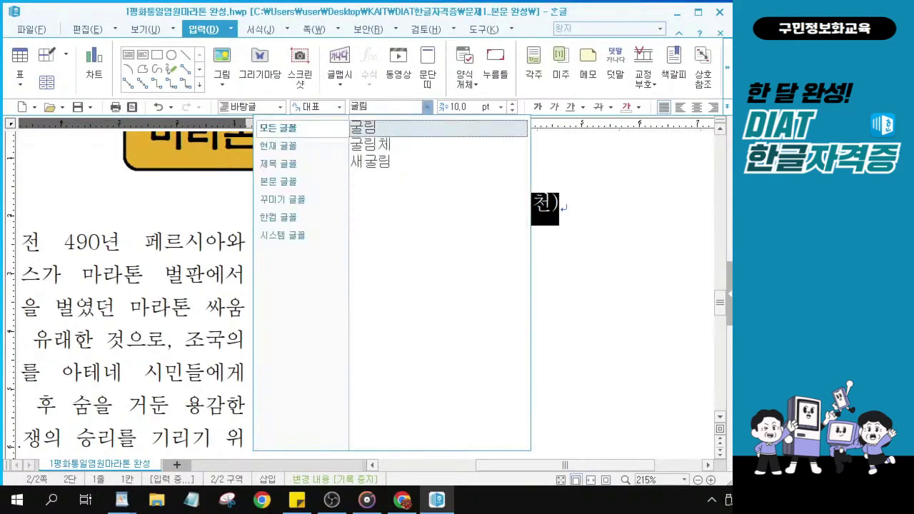
key(Return)
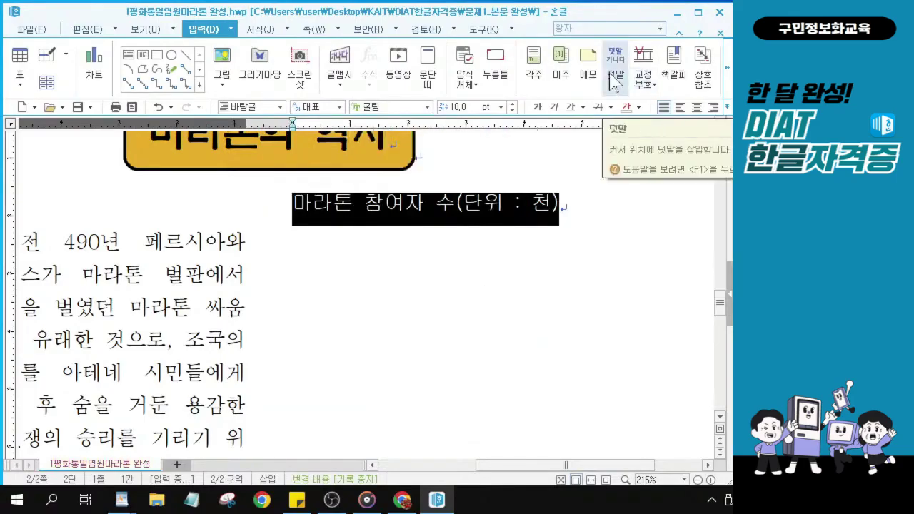
Format the second column's title at 12 pt in bold and centre it.
click(511, 103)
click(511, 103)
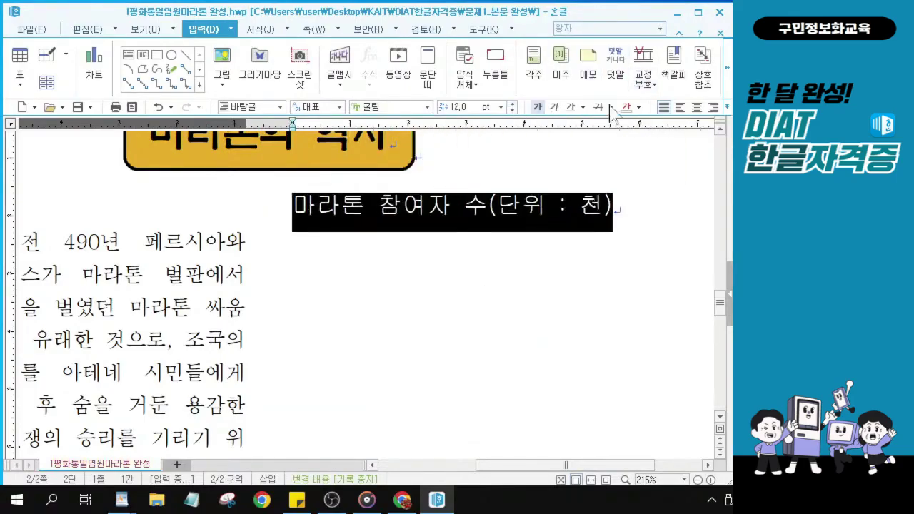
click(696, 106)
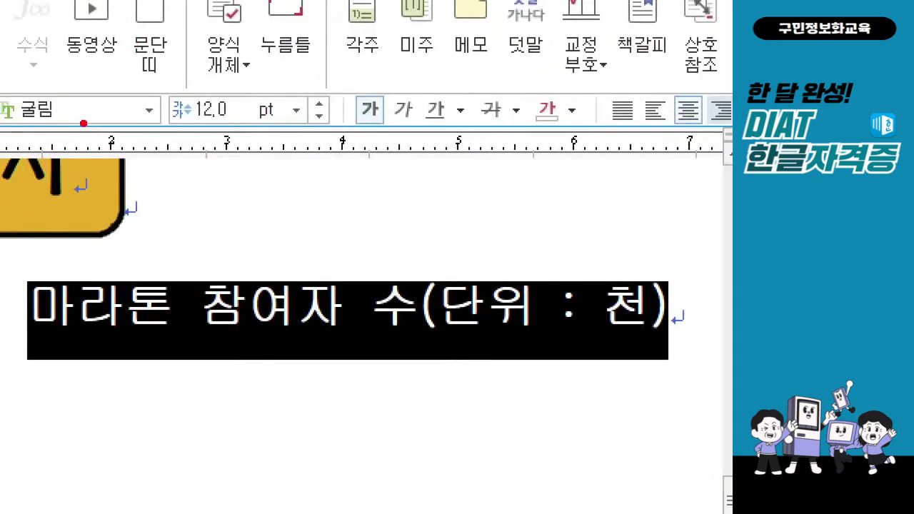
drag(11, 77, 75, 134)
mouse_move(174, 69)
mouse_down()
mouse_move(220, 135)
mouse_move(238, 137)
mouse_up()
drag(329, 71, 398, 139)
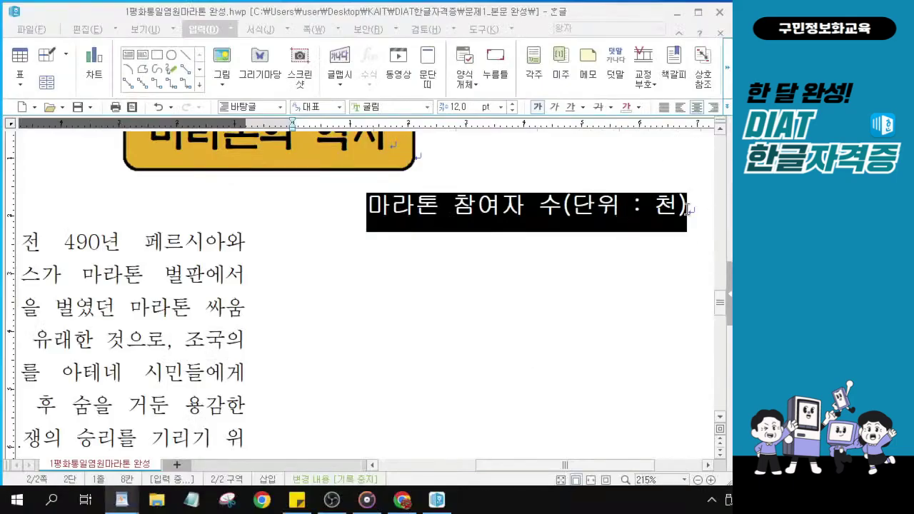
Start a new line below the title "마라톤 참여자 수(단위 : 천)" and place the cursor on it.
click(687, 209)
click(687, 209)
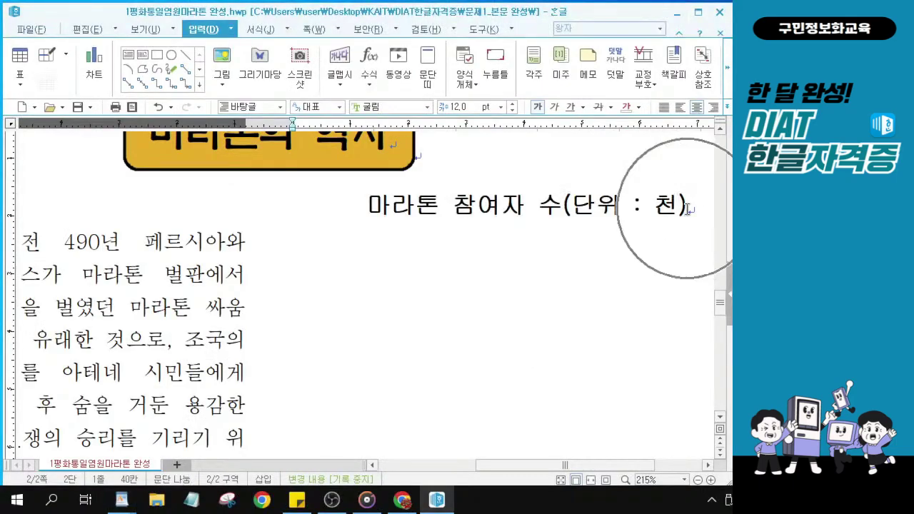
key(Return)
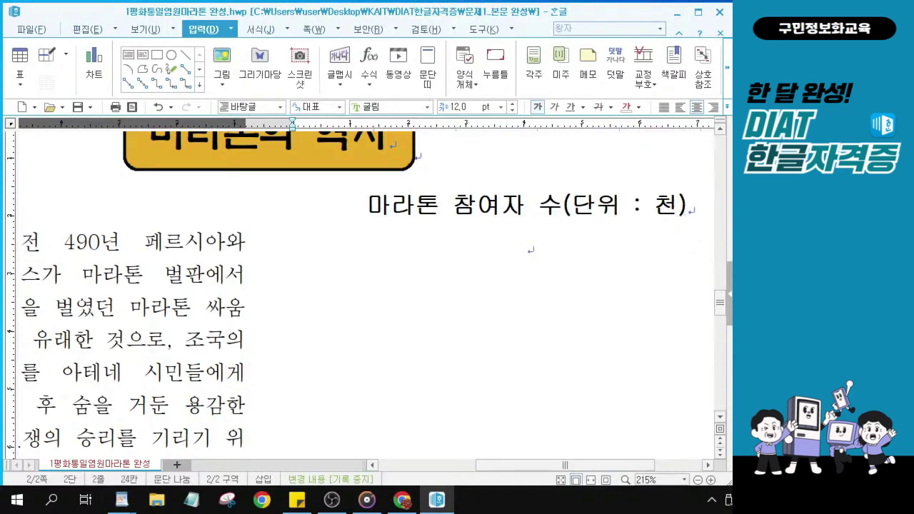
key(alt+Tab)
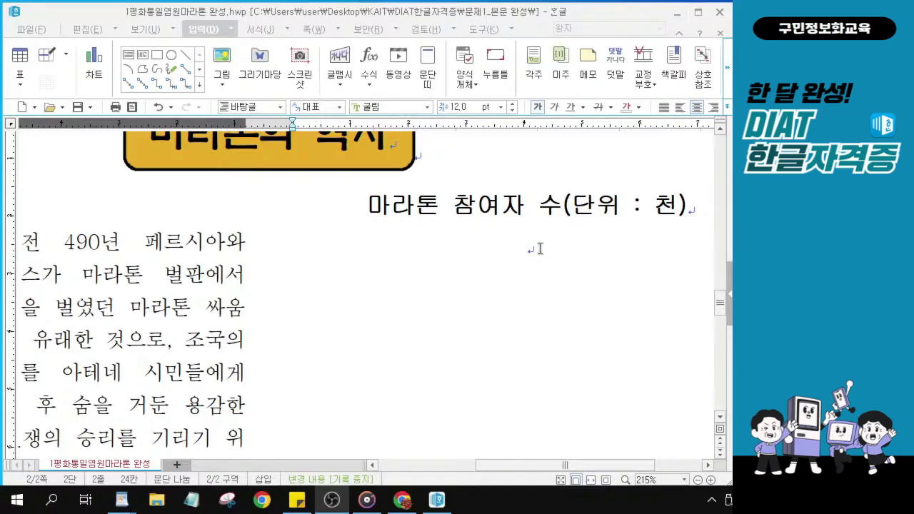
click(529, 250)
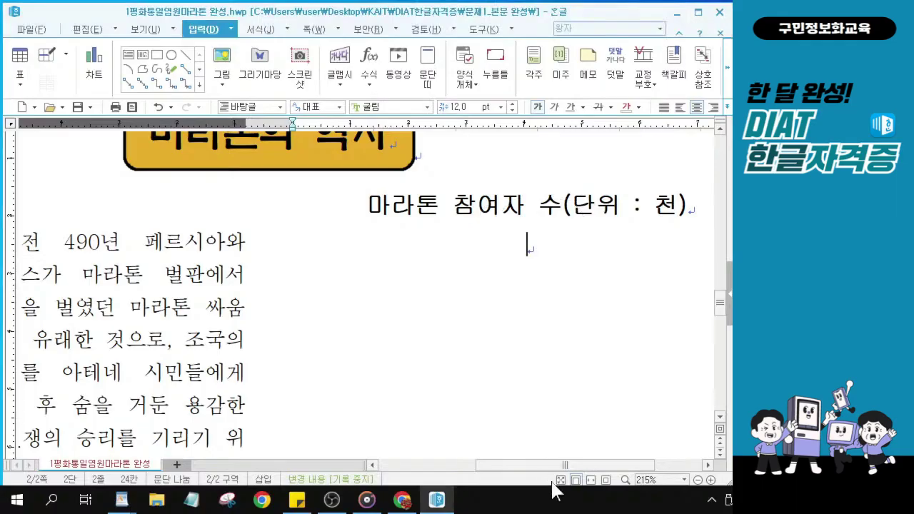
Insert a table with 6 rows and 2 columns below the title, keeping it treated as a character (글자처럼 취급).
scroll(460, 258, right, 3)
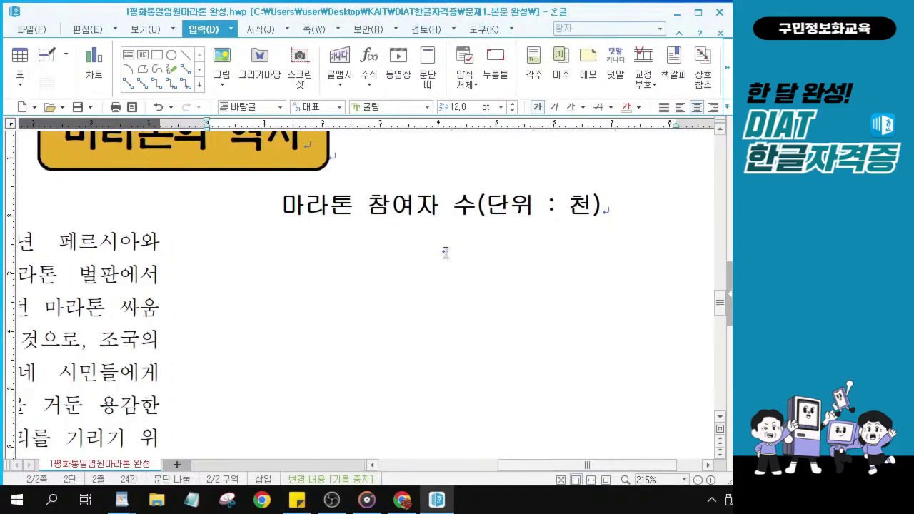
click(202, 25)
click(202, 29)
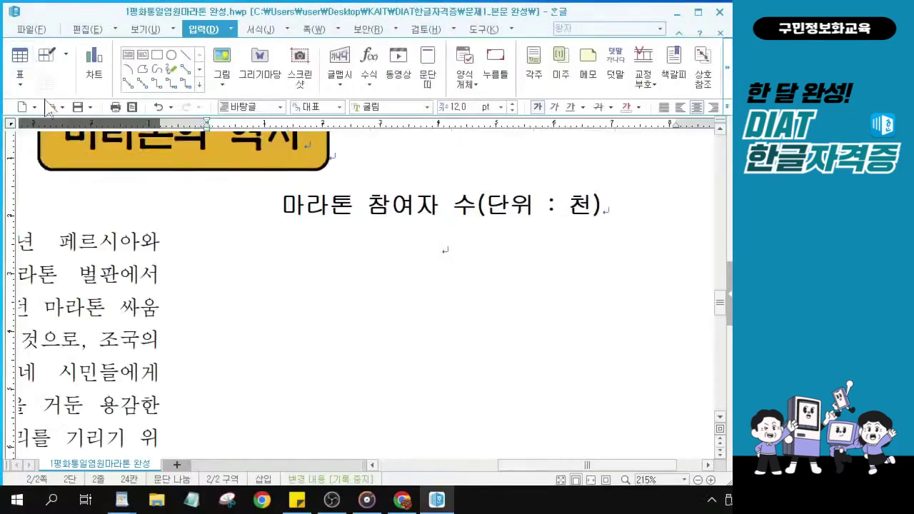
click(19, 63)
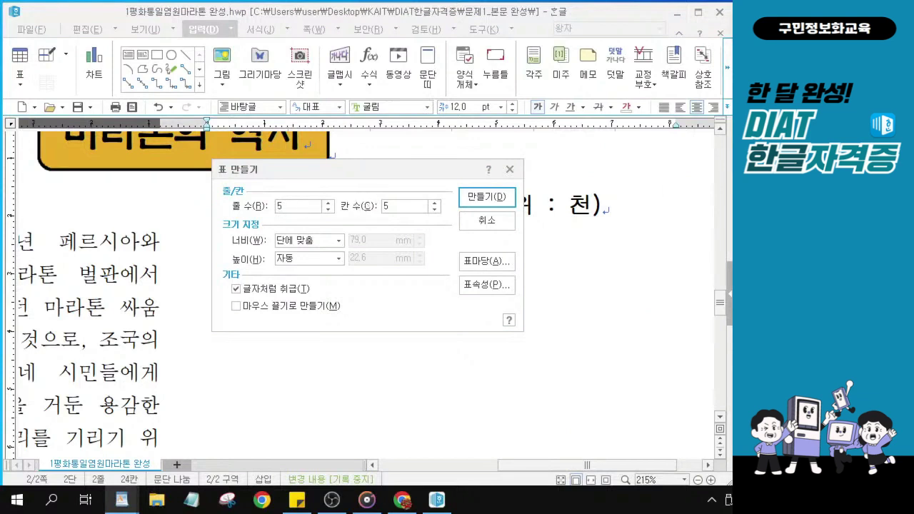
text(6)
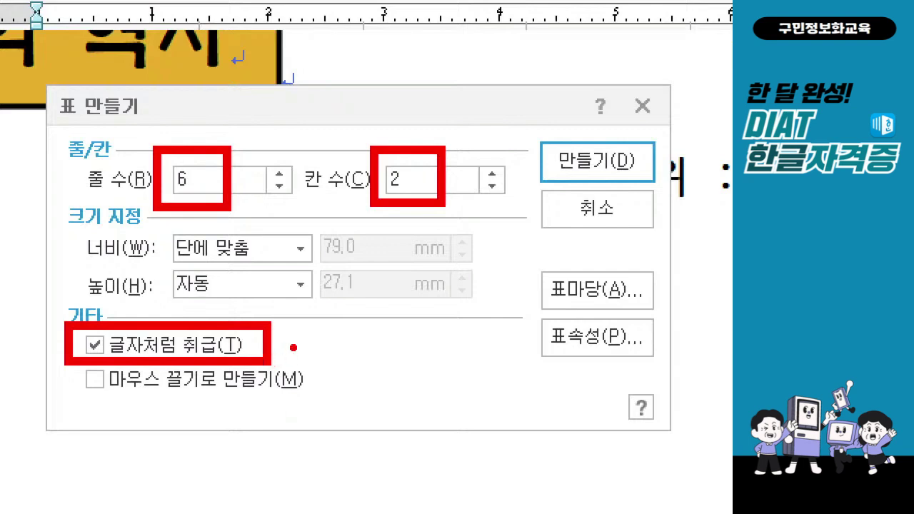
mouse_move(293, 336)
mouse_down()
mouse_move(300, 352)
mouse_move(332, 330)
mouse_up()
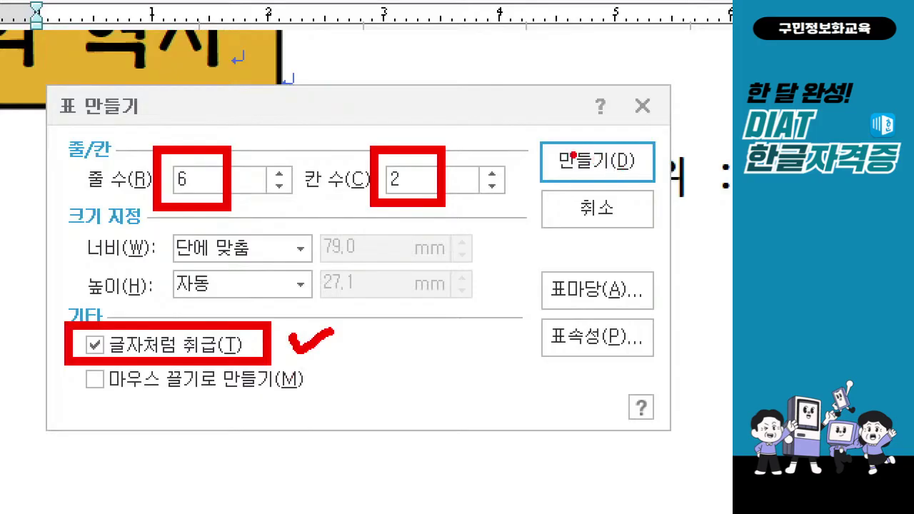
drag(548, 151, 587, 141)
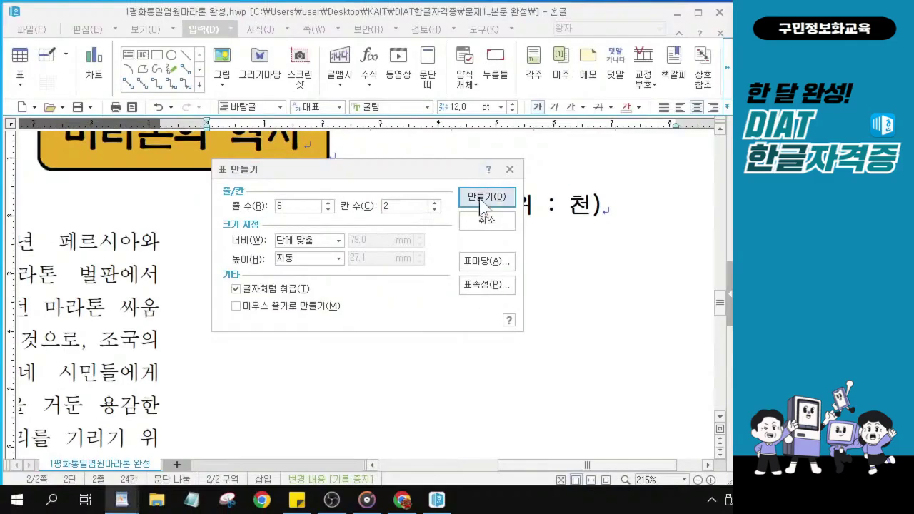
click(562, 151)
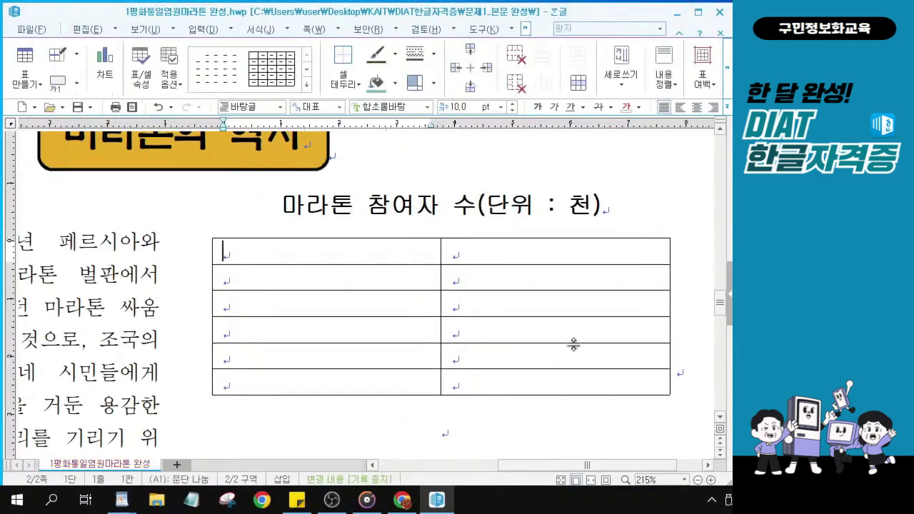
Fill the table's first column with the heading 년도 and the years 2011, 2012, 2013, 2014 and 2015.
click(295, 255)
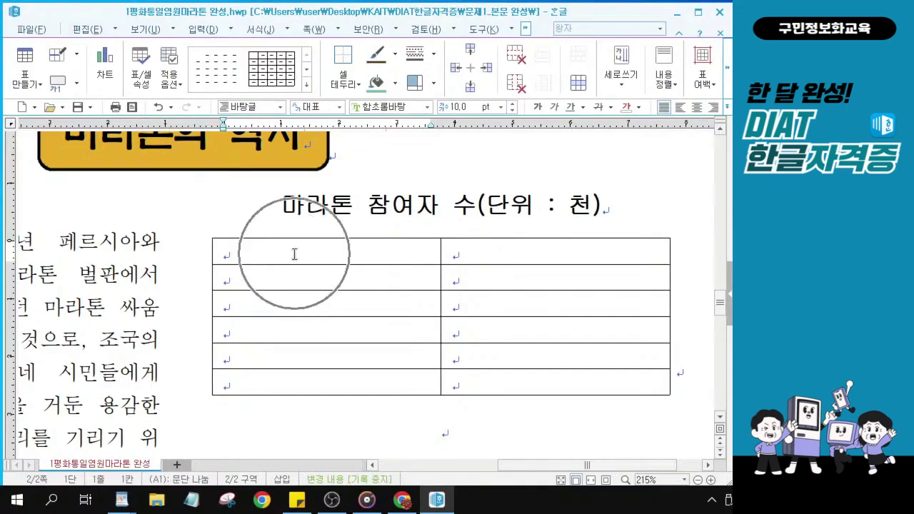
text(녀ㄴ도)
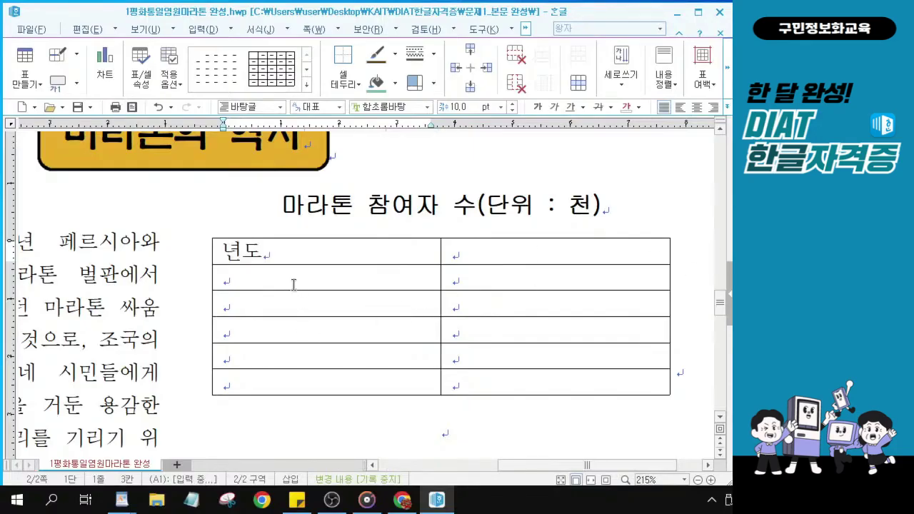
click(294, 285)
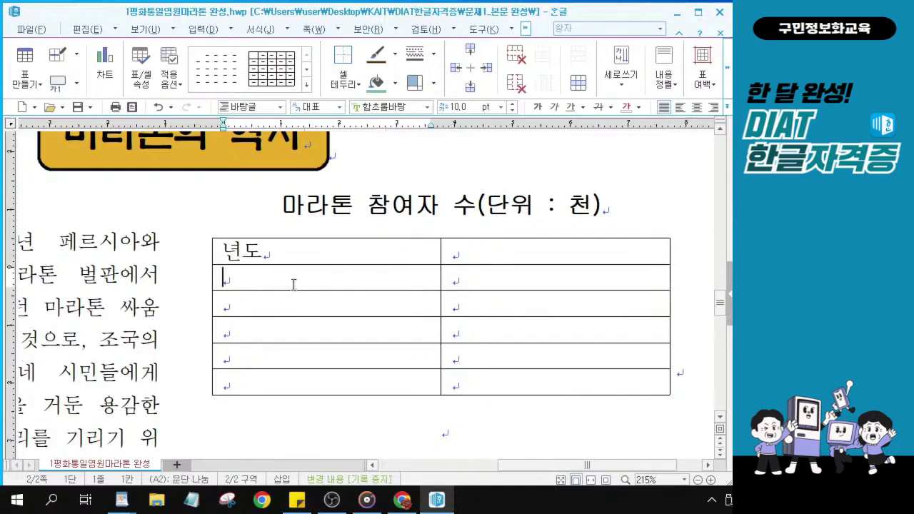
text(2011)
key(Down)
text(2012)
key(Down)
text(2013)
key(Down)
text(2014)
key(Down)
text(2015)
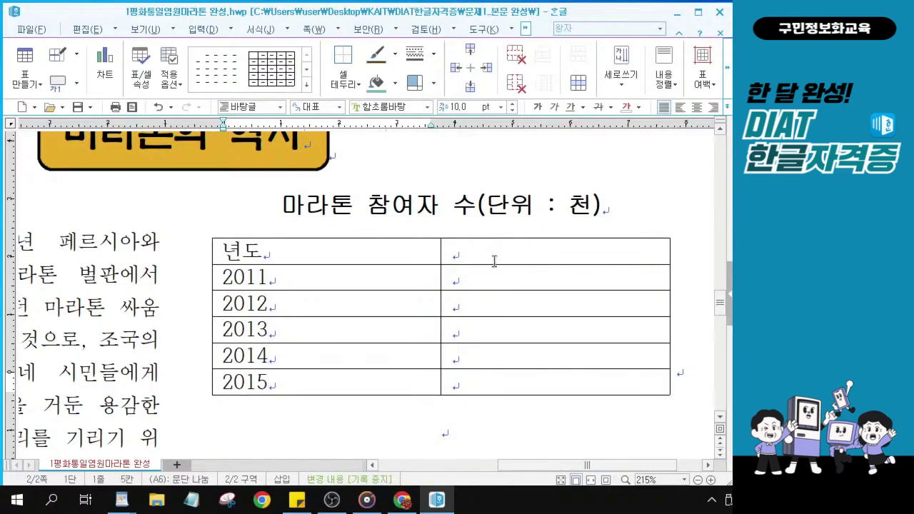
Enter the heading 참여자수 in the first row of the table's second column.
ctrl+scroll(548, 283, up, 3)
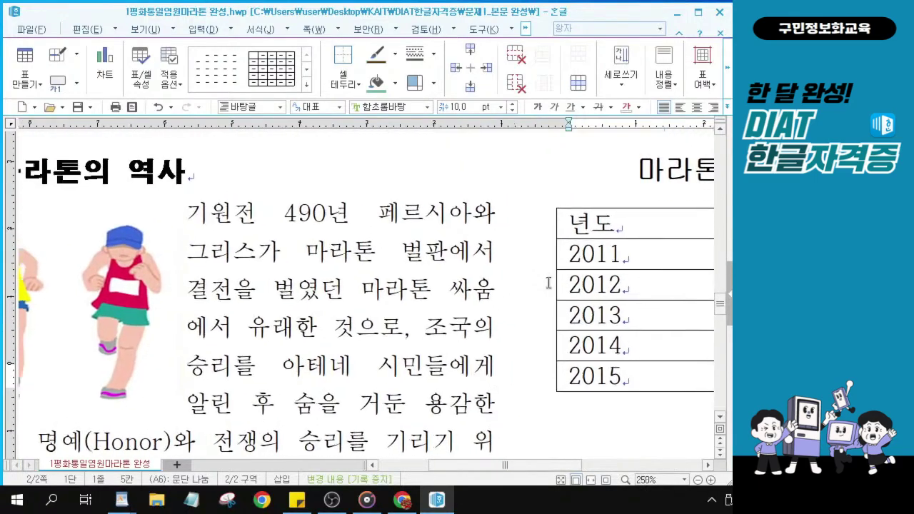
ctrl+scroll(548, 283, up, 2)
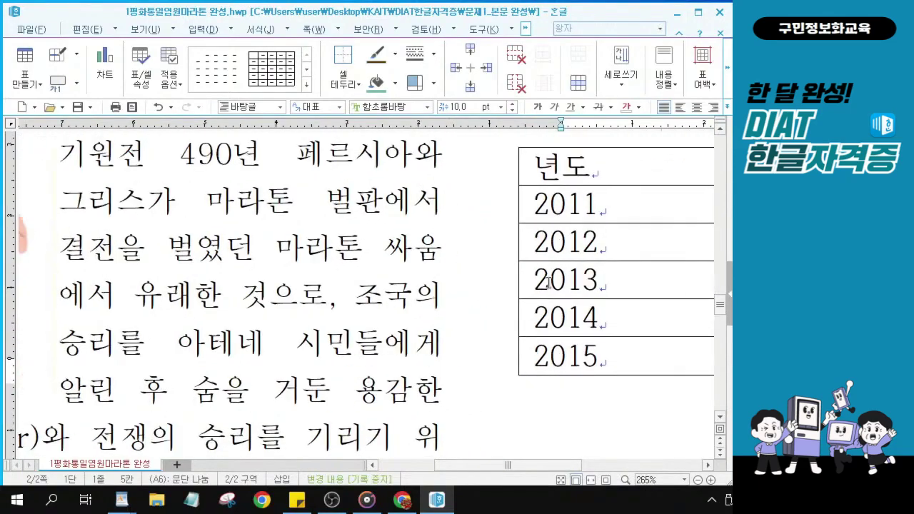
drag(553, 465, 634, 467)
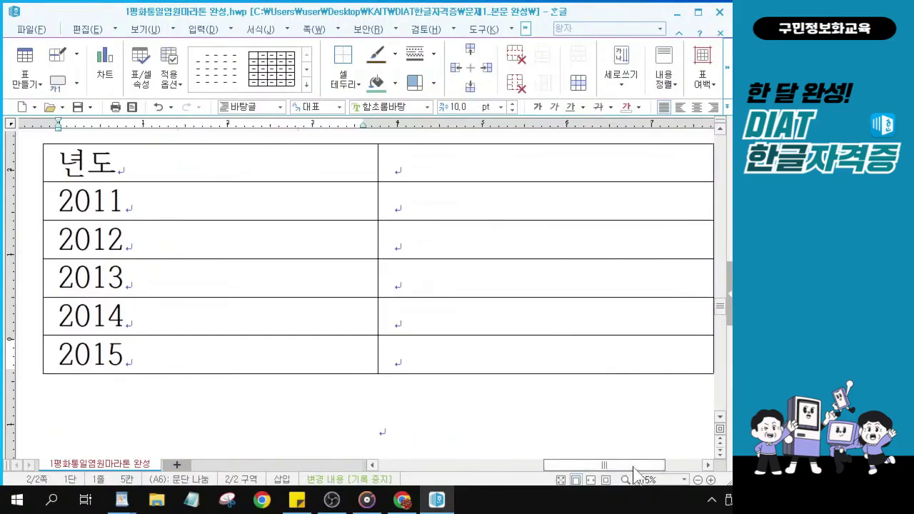
click(449, 169)
scroll(451, 168, up, 1)
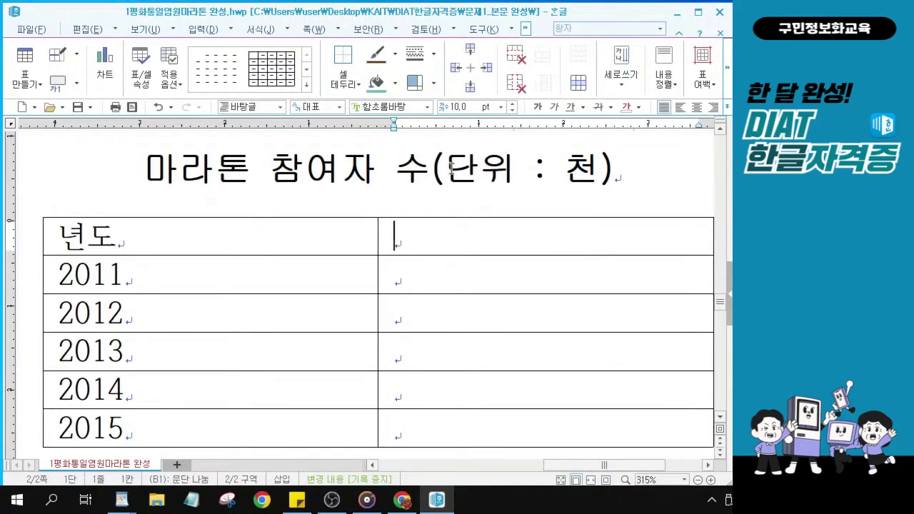
text(참엿)
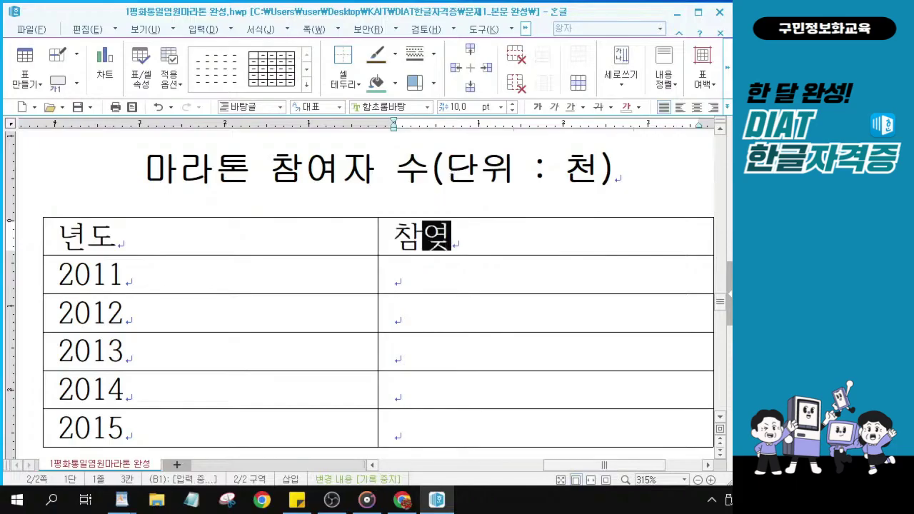
text(자수)
key(Down)
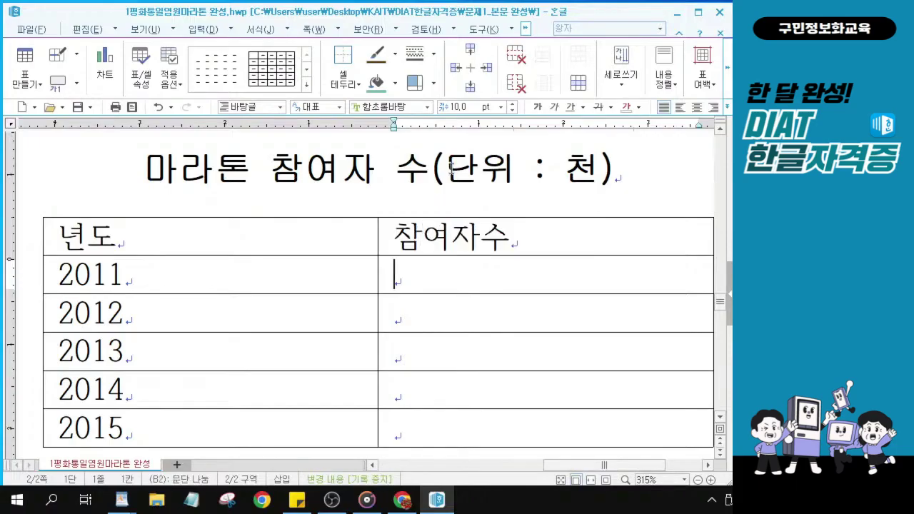
Fill the second column with the participant counts 38, 59, 109, 254 and 300 for the years 2011 to 2015.
text(38)
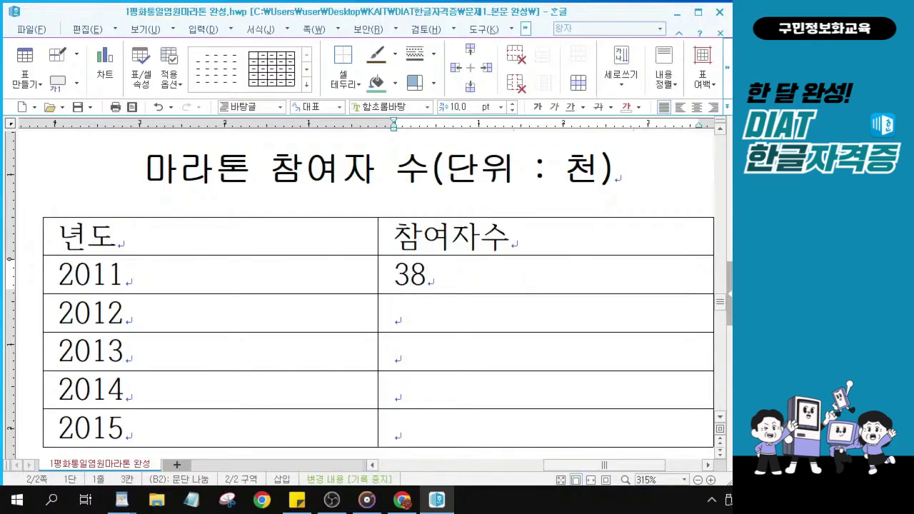
key(Down)
text(59)
key(Down)
text(109)
key(Down)
text(254)
key(Down)
text(300)
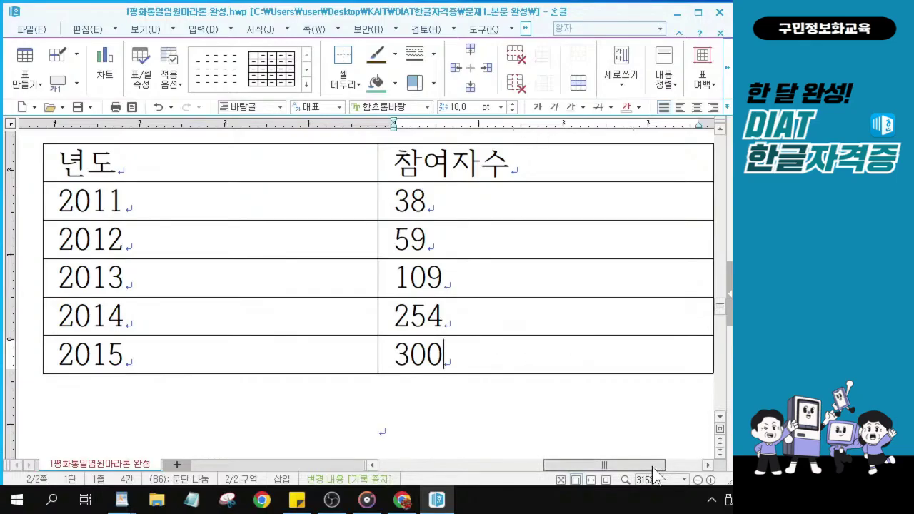
Select all cells of the table and increase the height of every row by four increments.
drag(652, 468, 656, 469)
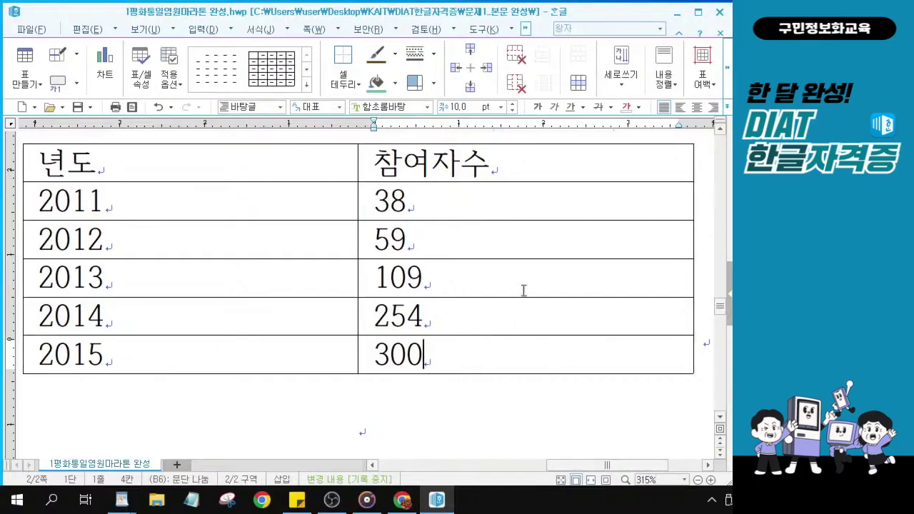
scroll(528, 292, left, 3)
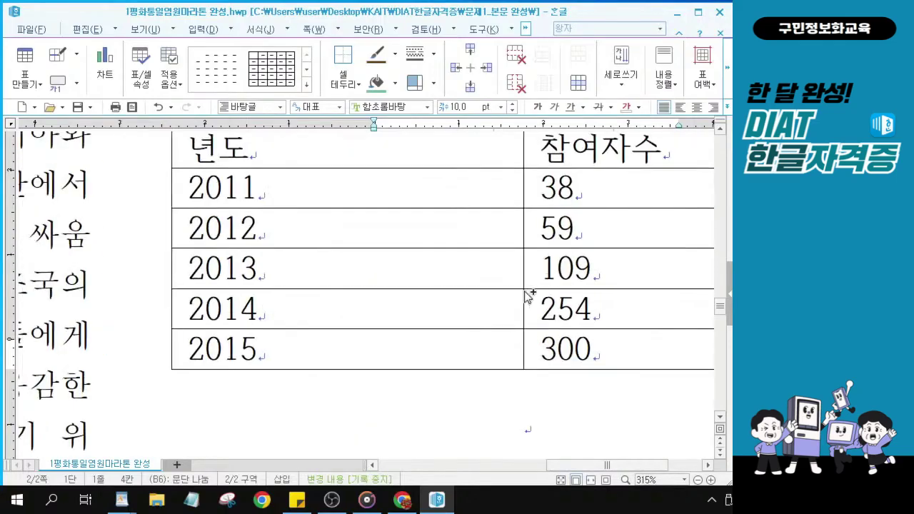
scroll(543, 243, up, 1)
scroll(547, 238, up, 1)
drag(723, 314, 721, 314)
drag(590, 465, 606, 474)
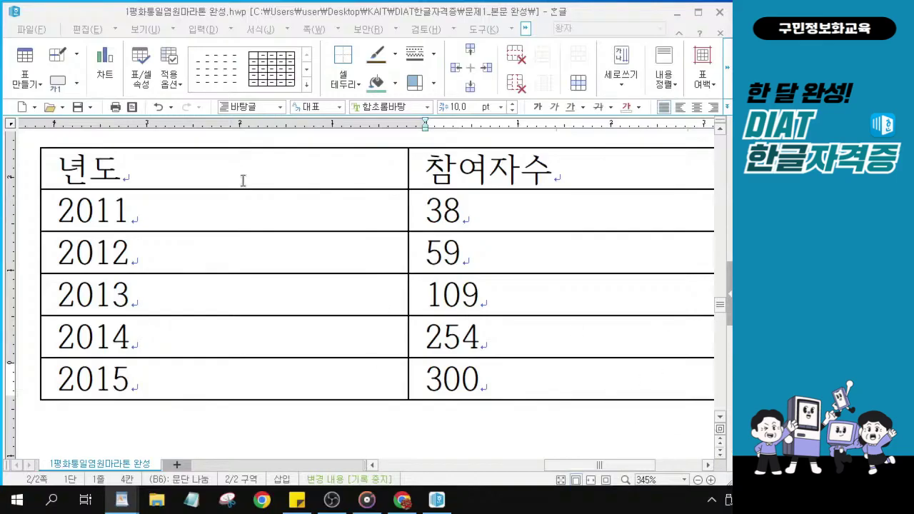
drag(237, 170, 592, 378)
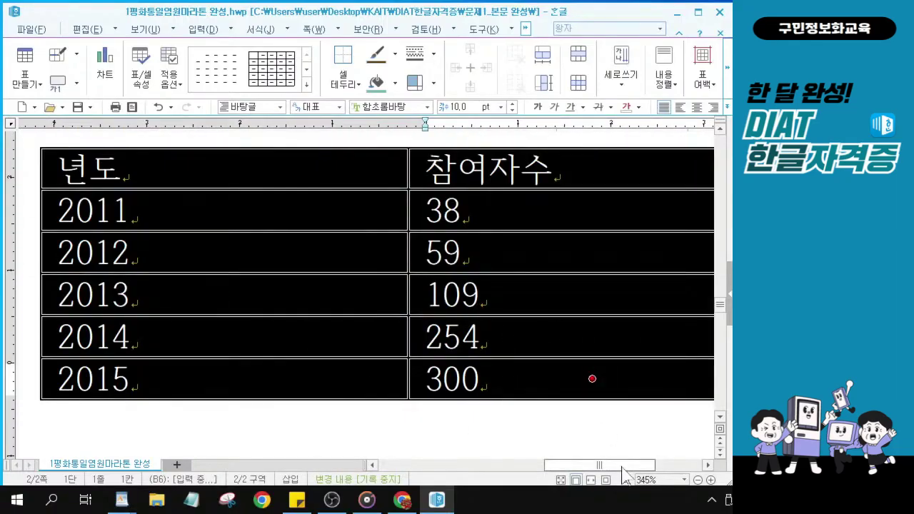
scroll(628, 471, right, 1)
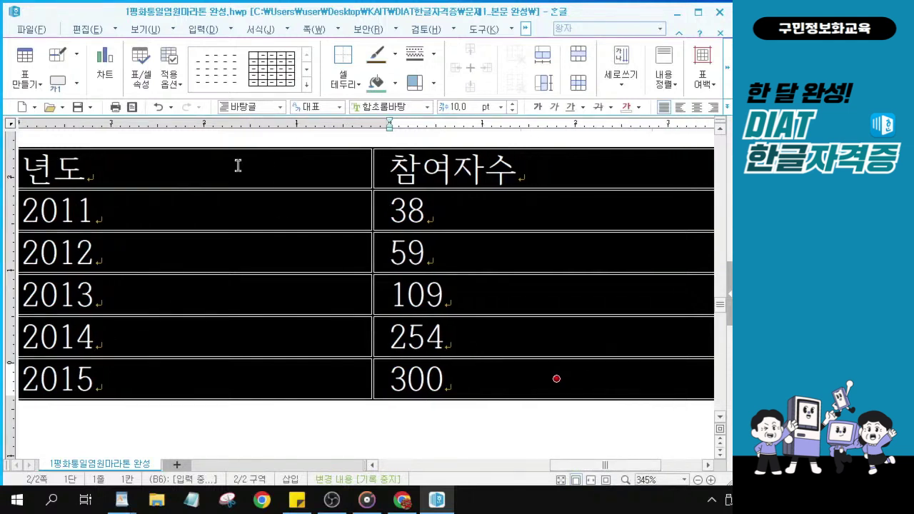
drag(238, 165, 484, 380)
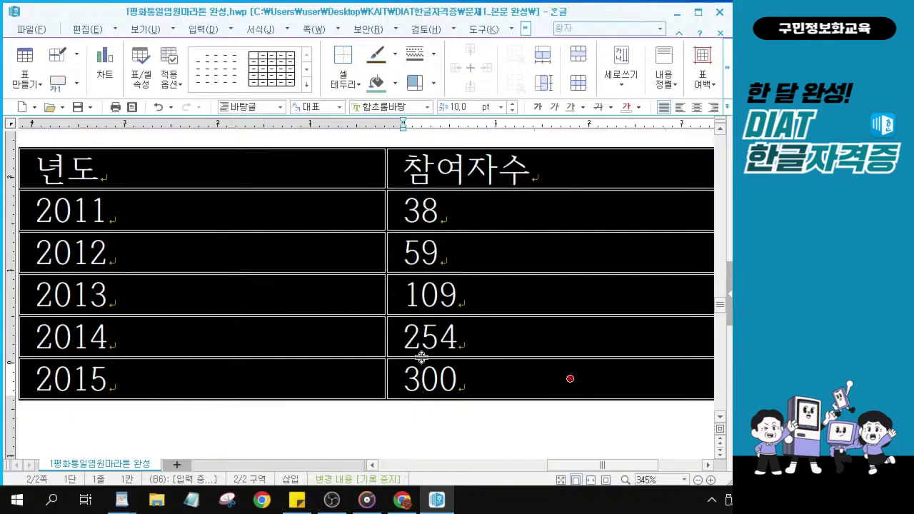
ctrl+scroll(421, 357, down, 4)
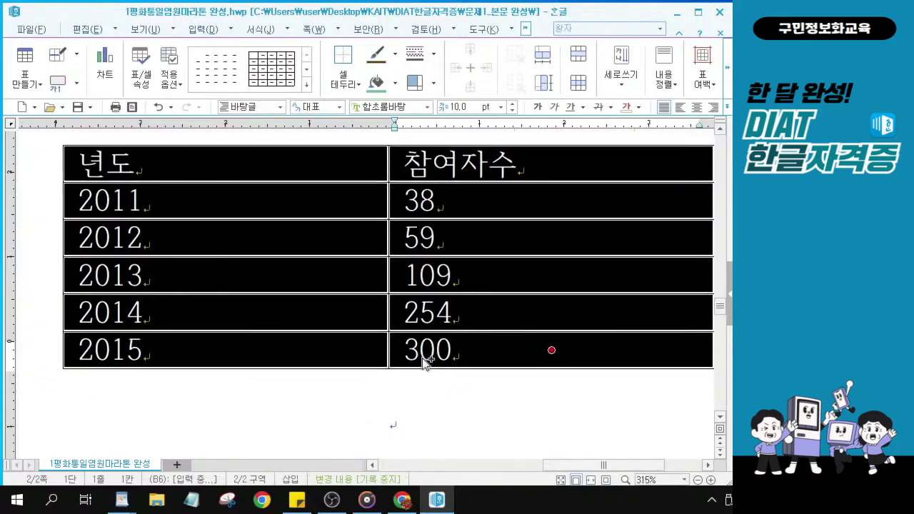
ctrl+scroll(421, 357, down, 6)
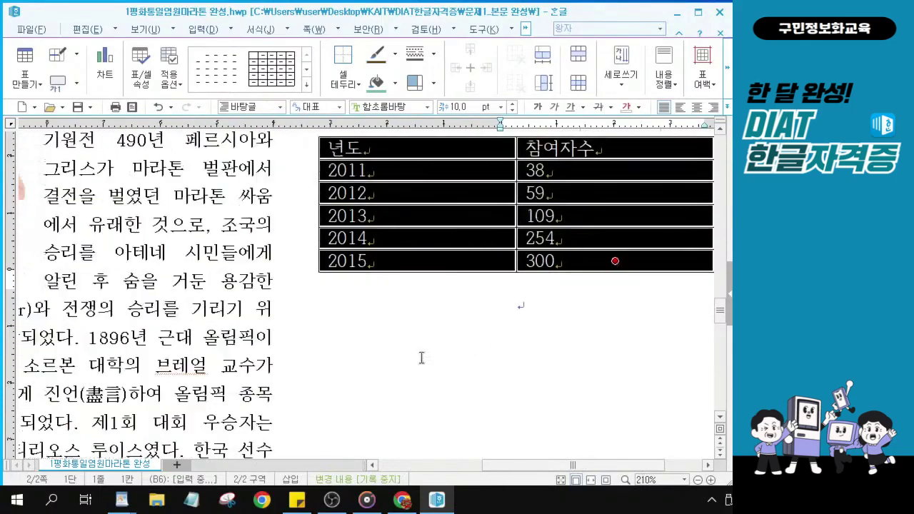
ctrl+scroll(421, 357, down, 4)
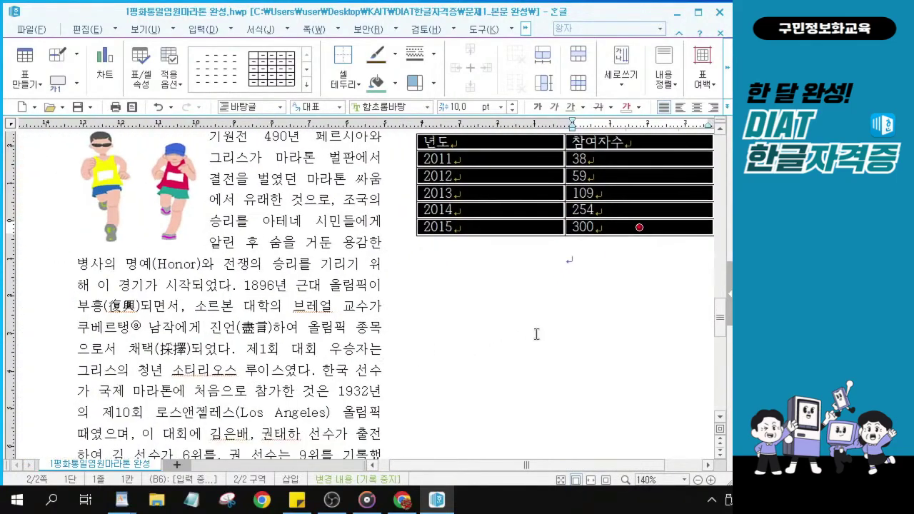
drag(577, 468, 593, 467)
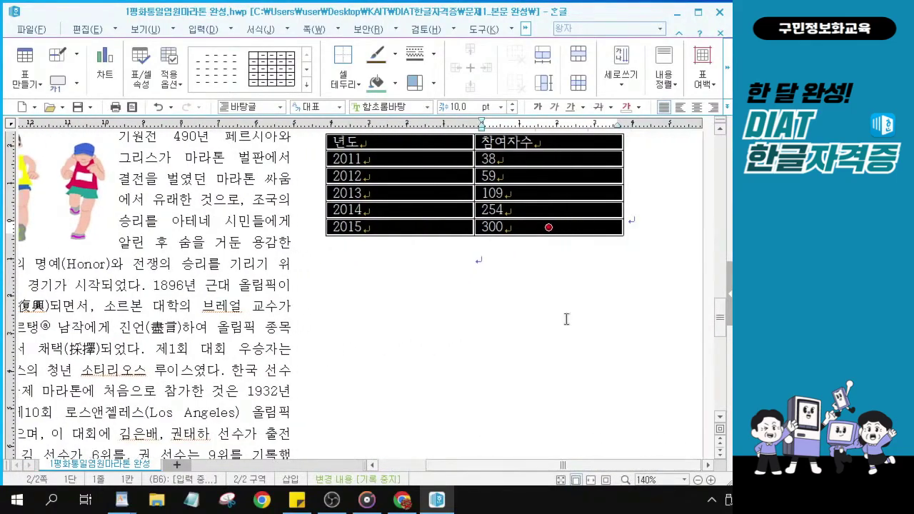
ctrl+scroll(567, 320, down, 2)
ctrl+scroll(566, 319, down, 4)
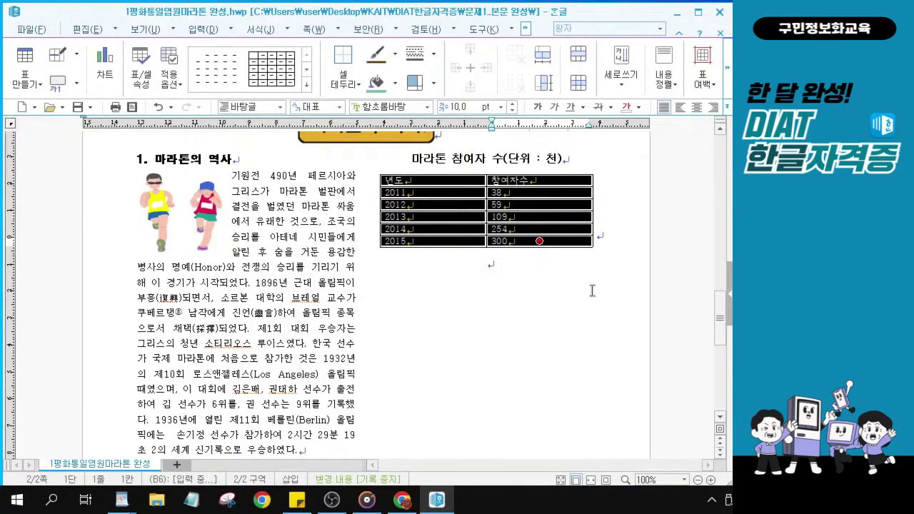
key(ctrl+Down)
key(ctrl+Down)
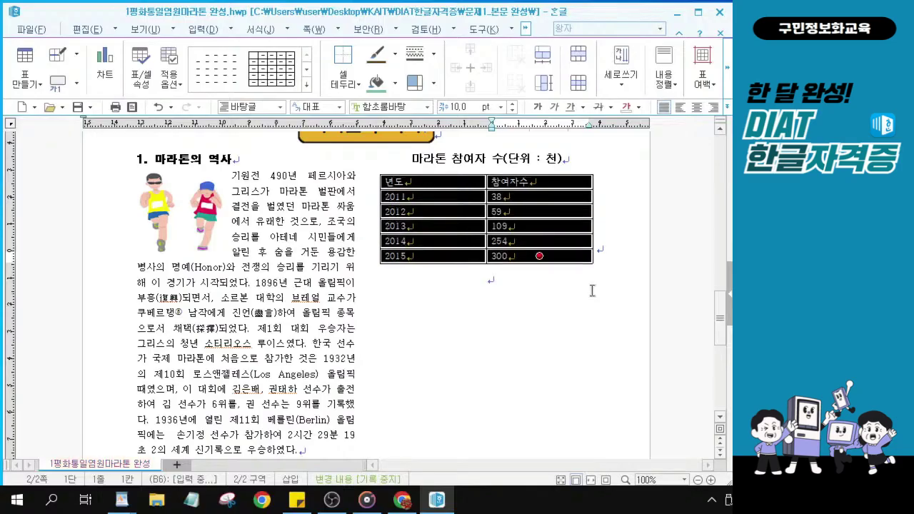
key(ctrl+Down)
key(ctrl+Down)
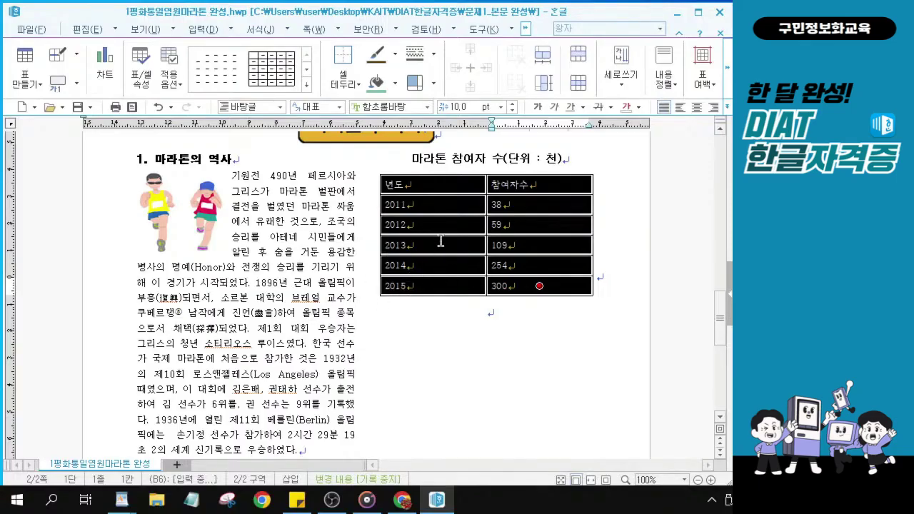
Centre the text in all table cells and set its font to 궁서.
click(696, 108)
click(696, 108)
click(695, 107)
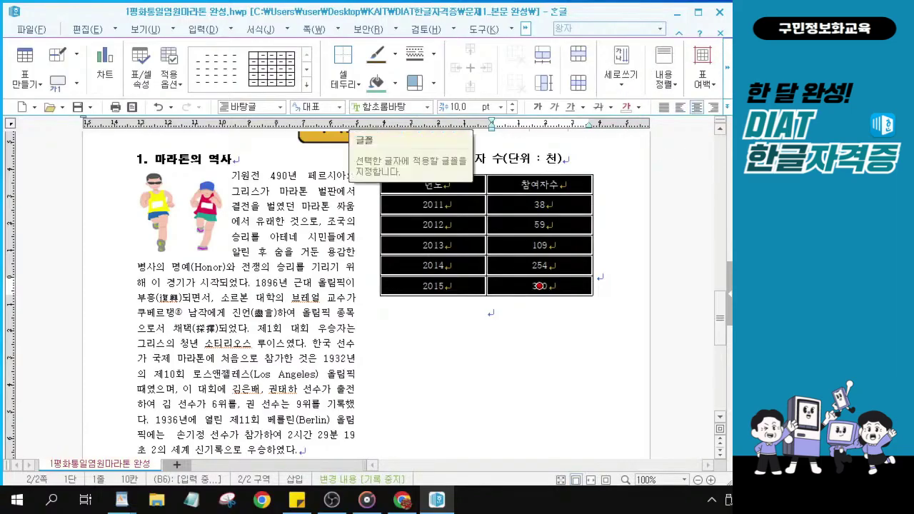
click(388, 107)
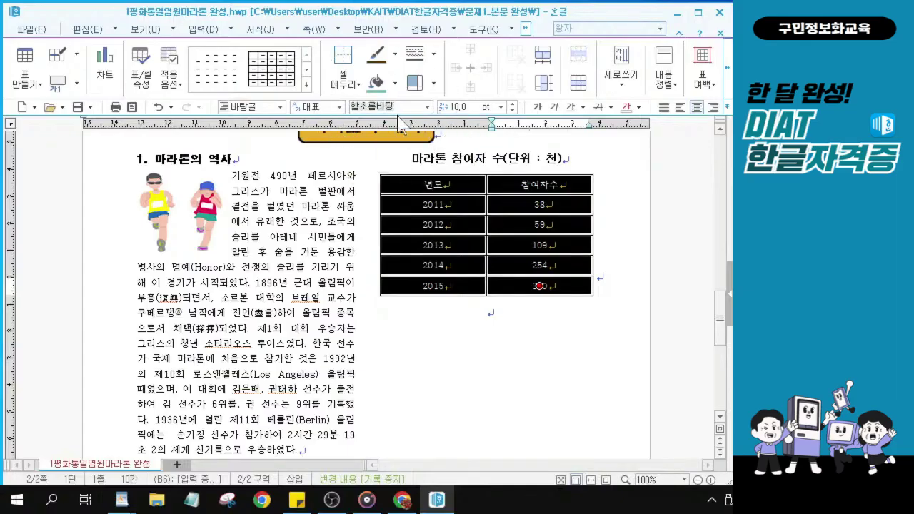
text(궁서)
key(Return)
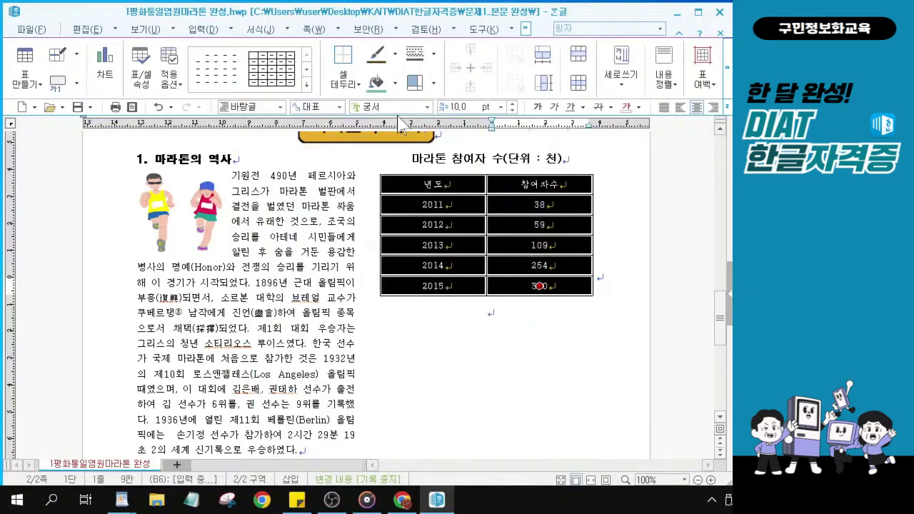
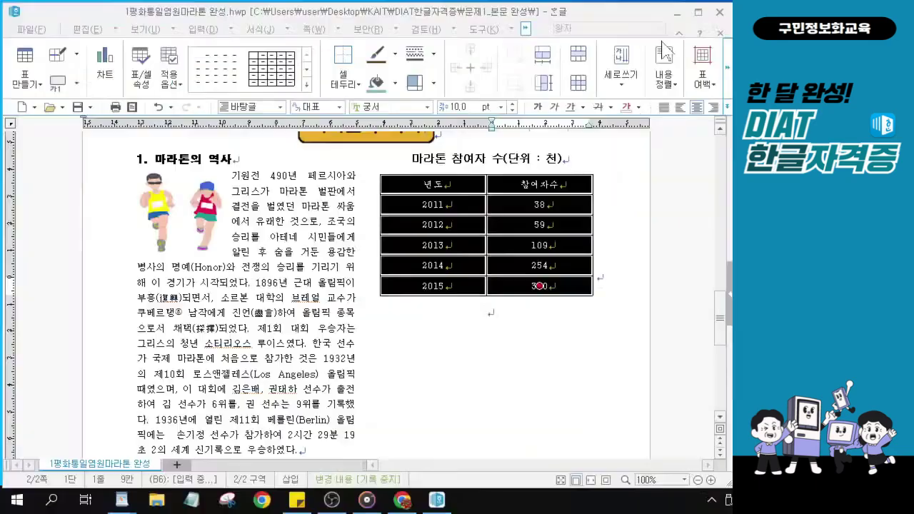
Give the table's heading row (년도, 참여자수) a 0.5 mm double-line bottom border.
click(451, 185)
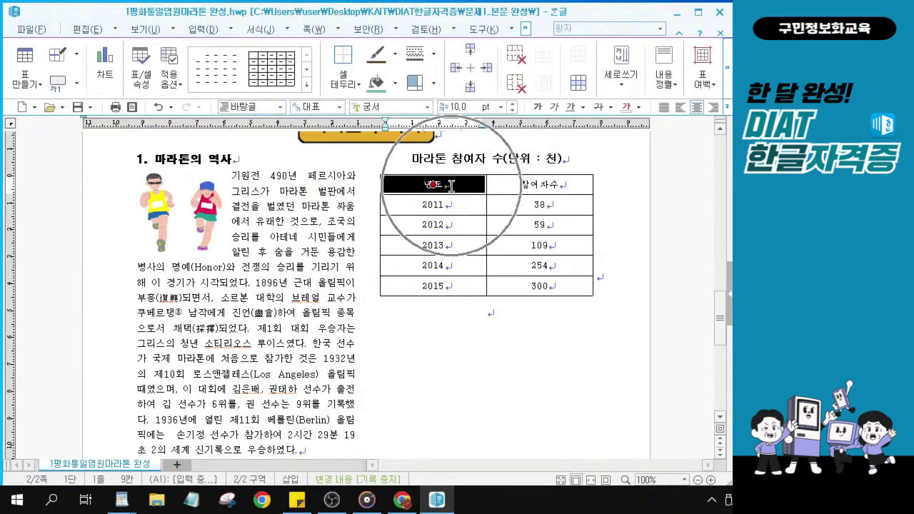
drag(474, 185, 575, 181)
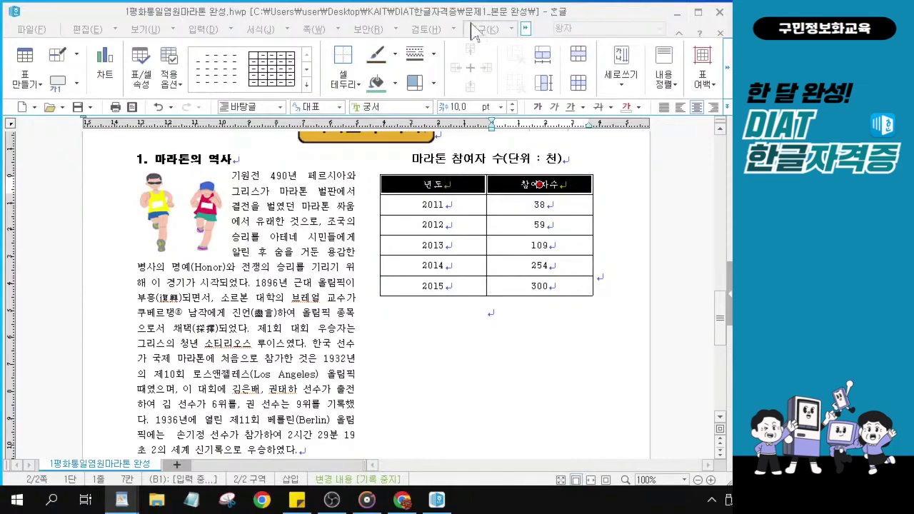
click(470, 185)
key(F5)
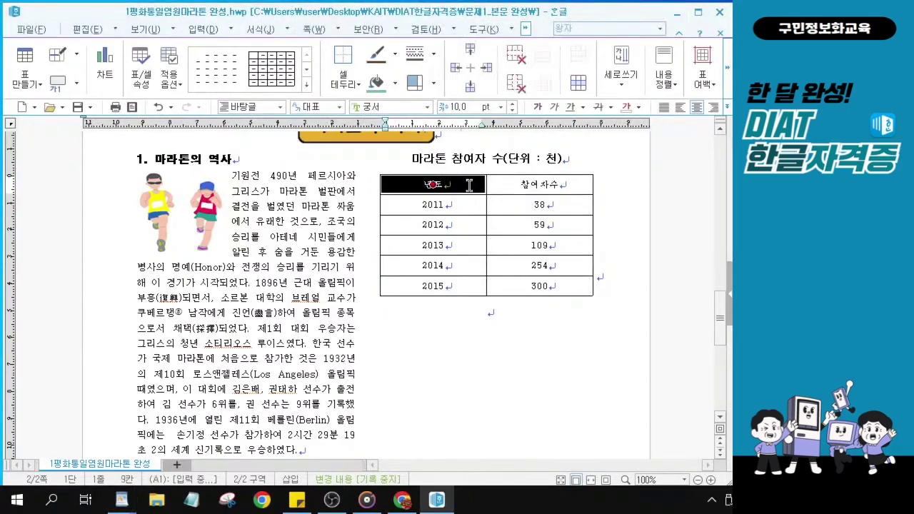
key(shift+Right)
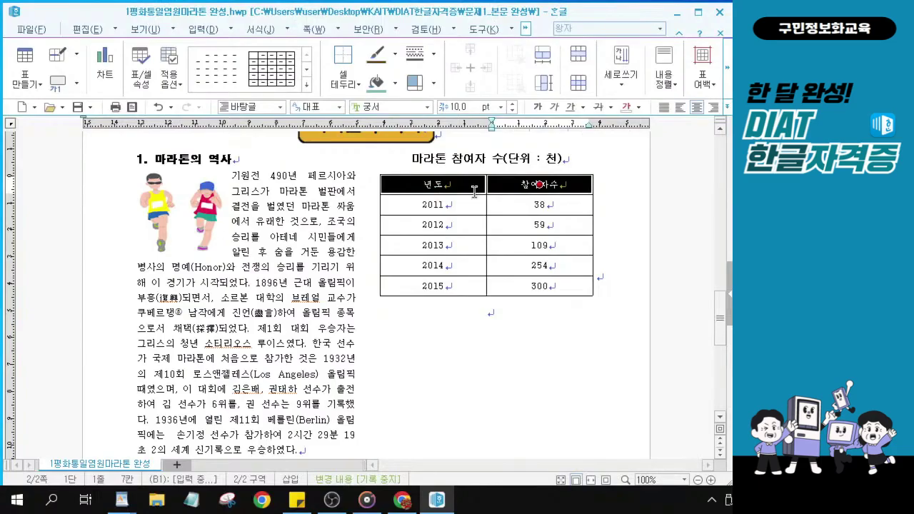
key(l)
mouse_move(286, 70)
mouse_down()
mouse_move(253, 115)
mouse_move(248, 98)
mouse_move(286, 74)
mouse_up()
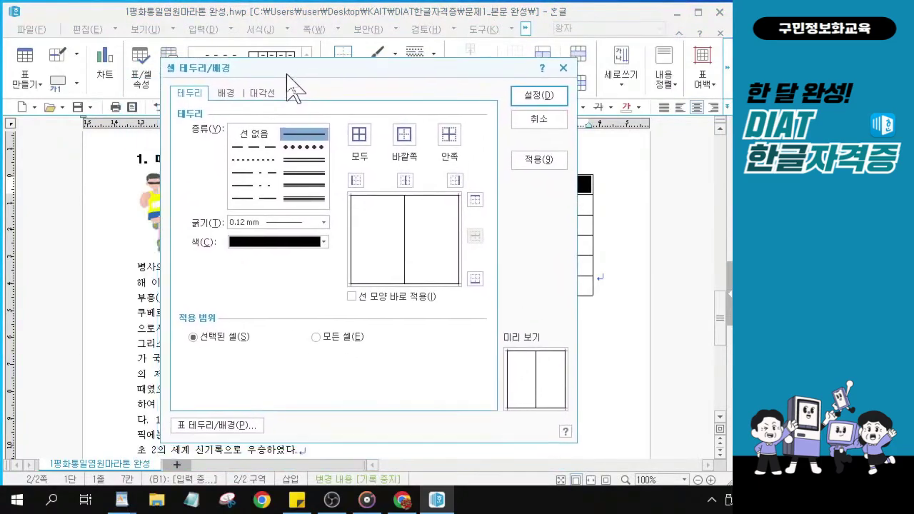
click(304, 197)
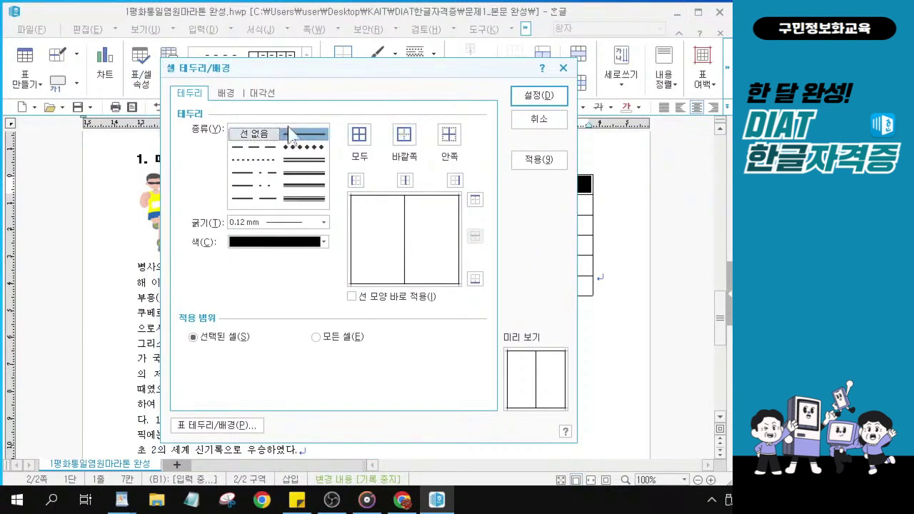
click(304, 173)
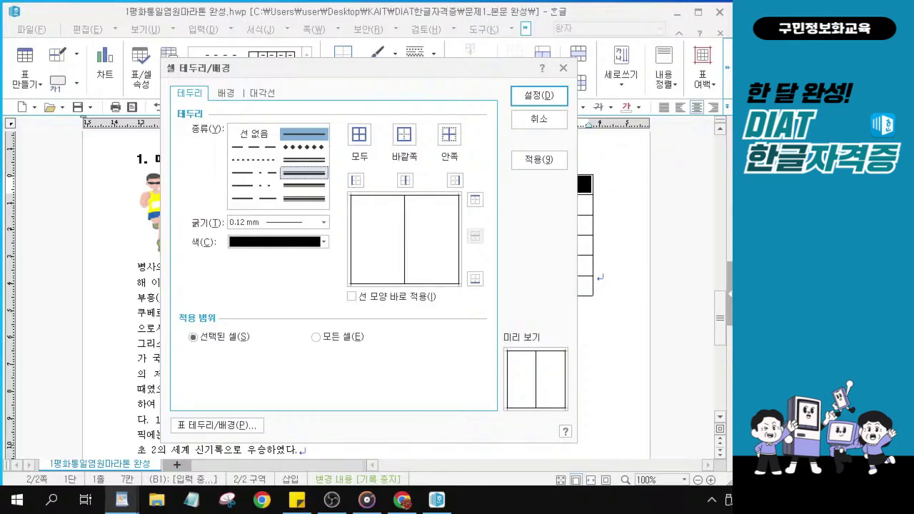
click(314, 160)
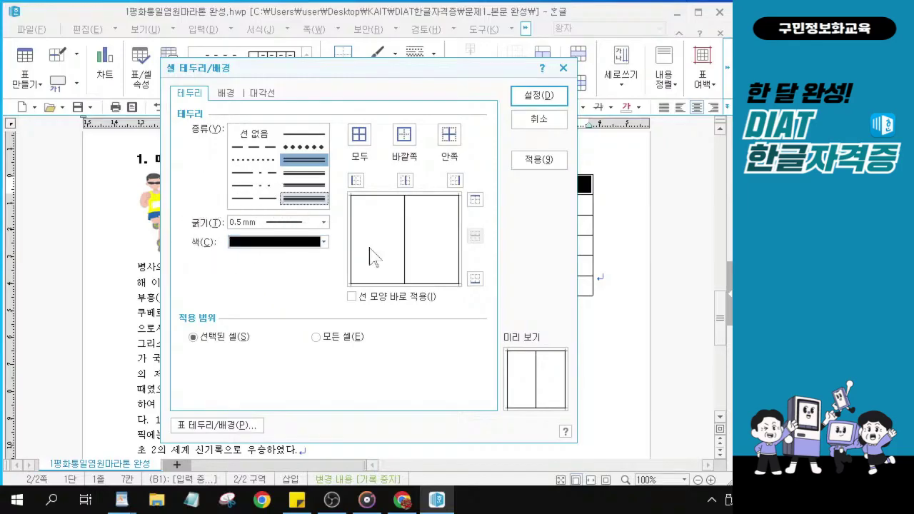
click(475, 280)
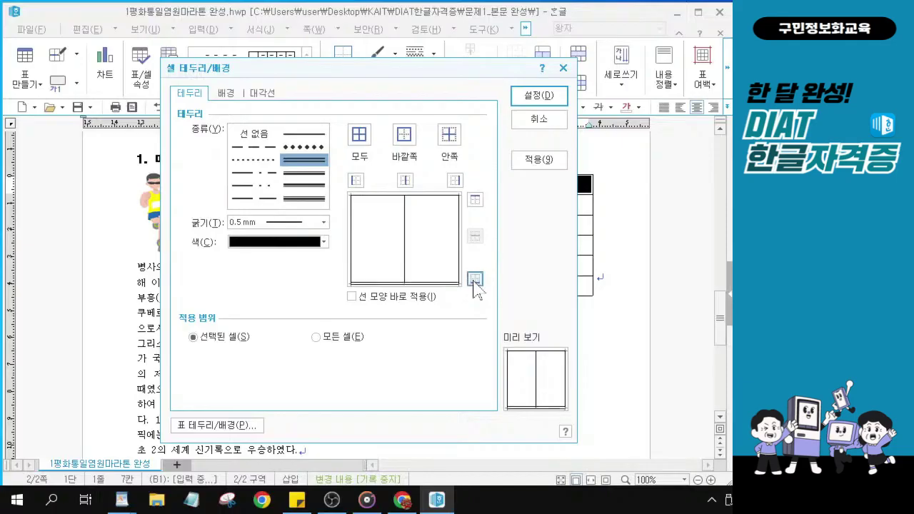
key(alt)
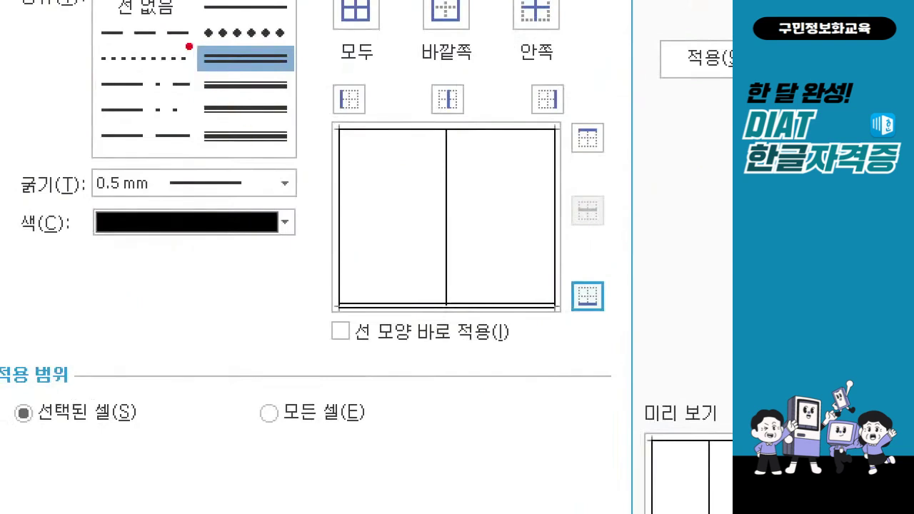
drag(184, 34, 322, 90)
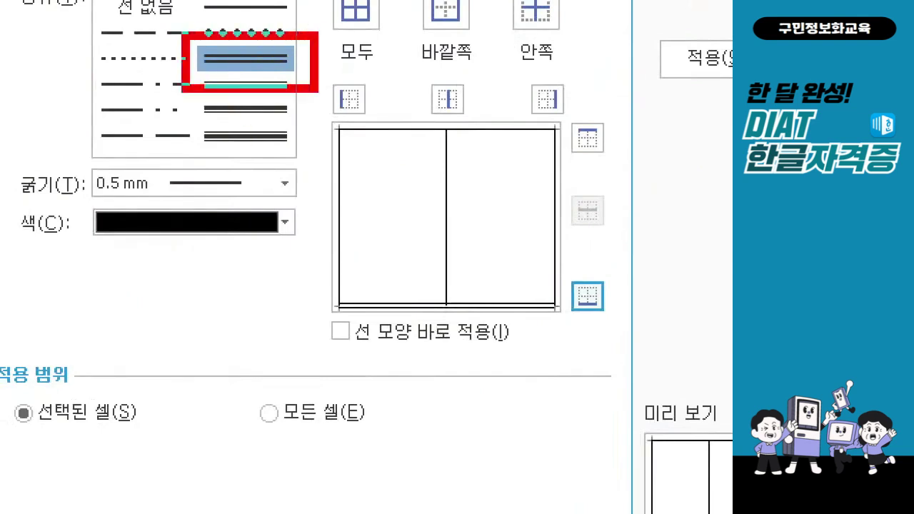
drag(89, 204, 175, 204)
drag(555, 259, 551, 315)
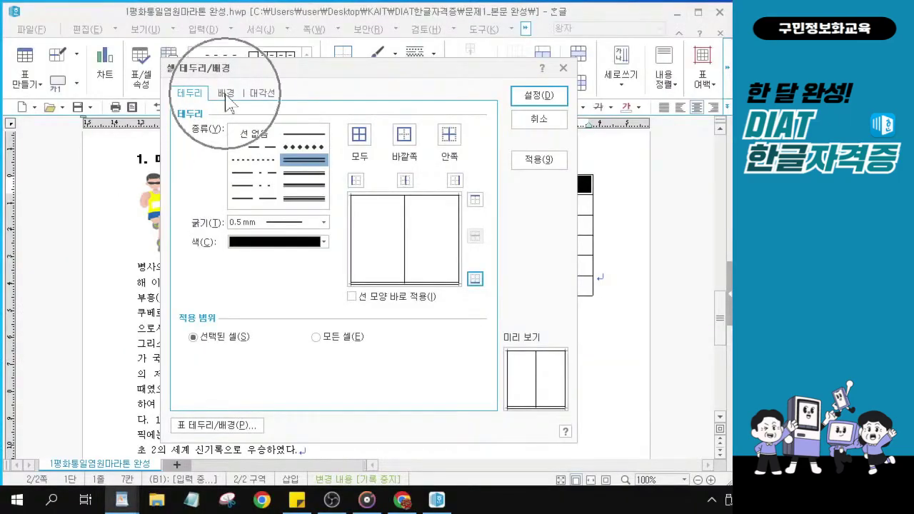
Fill the selected heading-row cells with a solid teal background colour and apply the cell border and background settings.
click(225, 93)
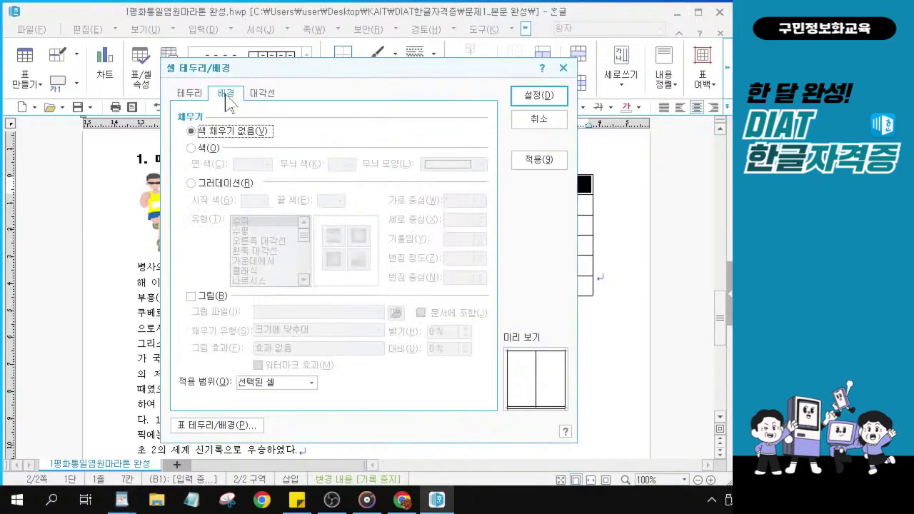
click(202, 148)
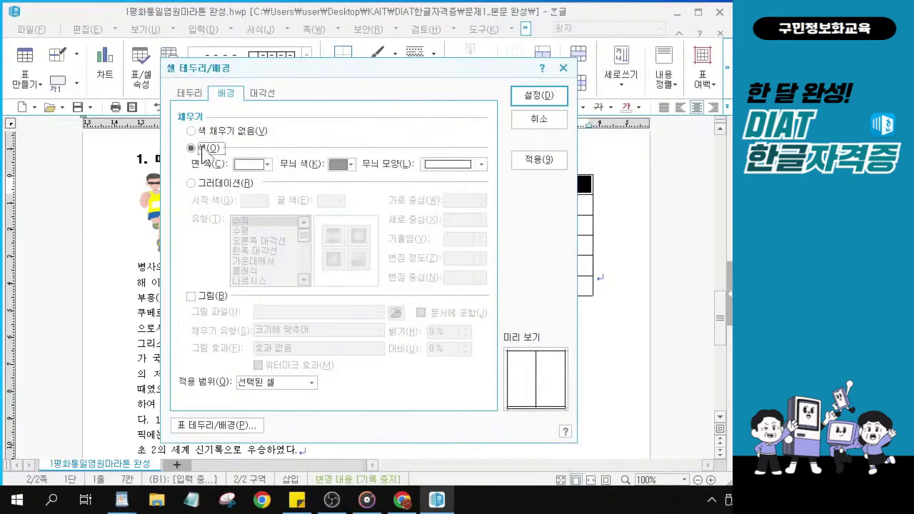
click(267, 164)
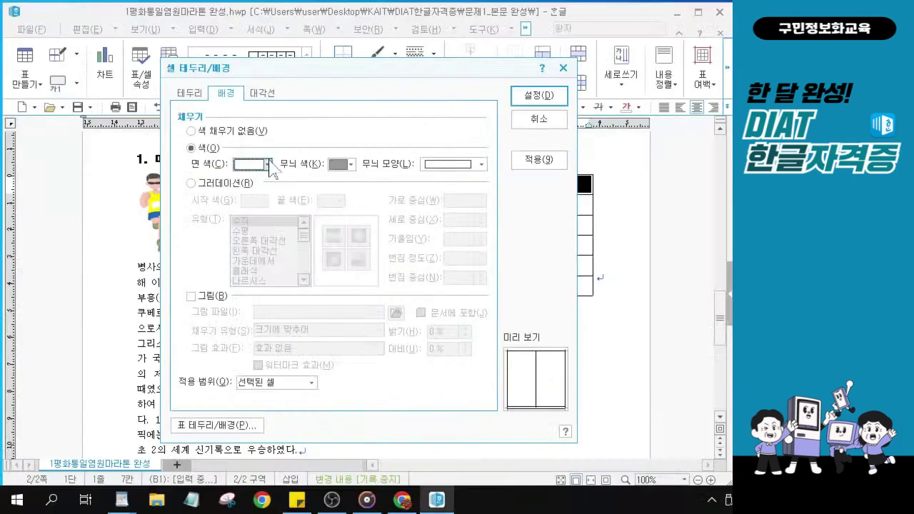
click(203, 127)
click(331, 203)
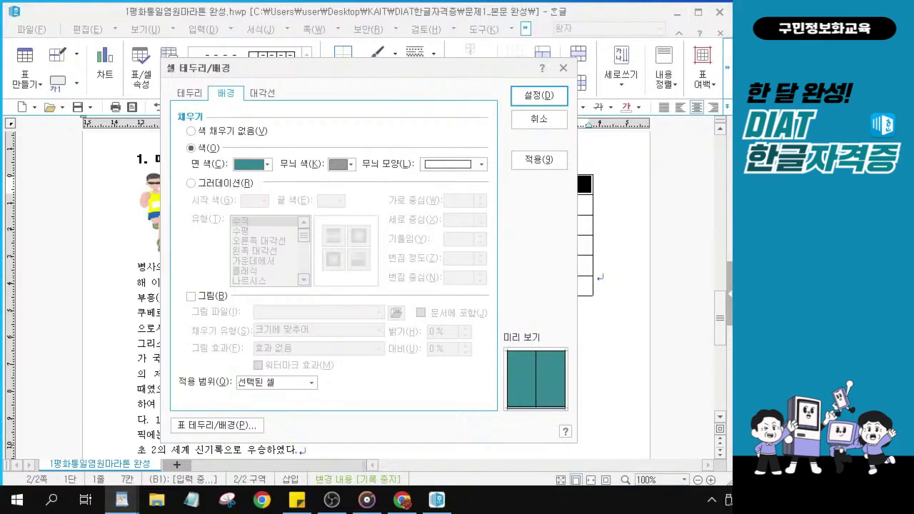
click(529, 99)
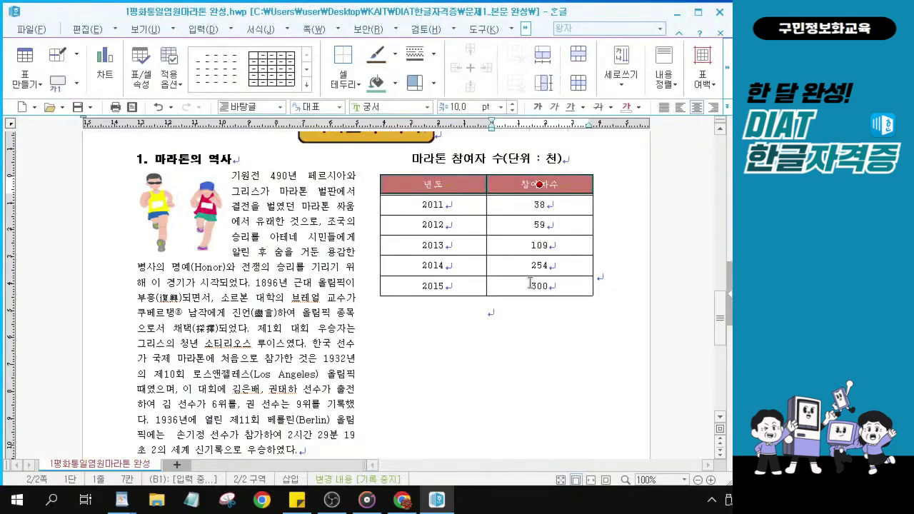
click(530, 284)
click(530, 284)
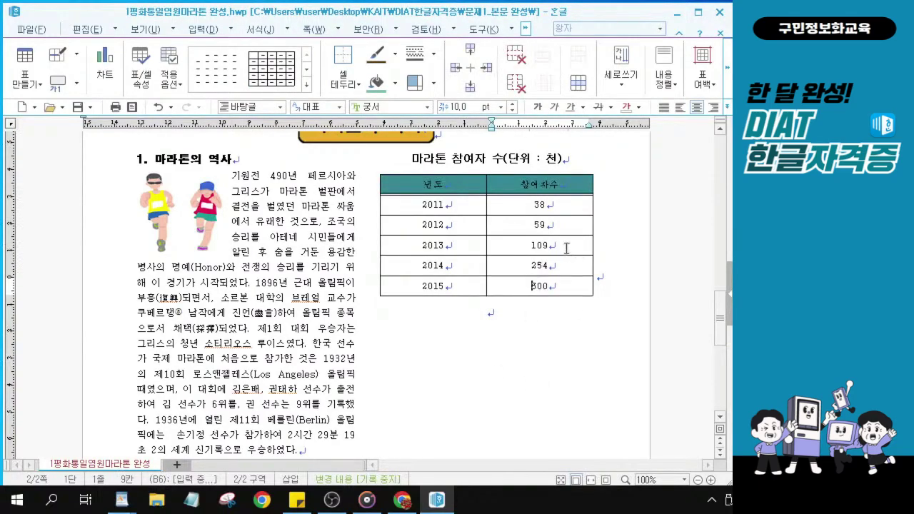
Create a chart from all cells of the 년도/참여자수 table.
scroll(526, 235, up, 2)
scroll(526, 235, up, 3)
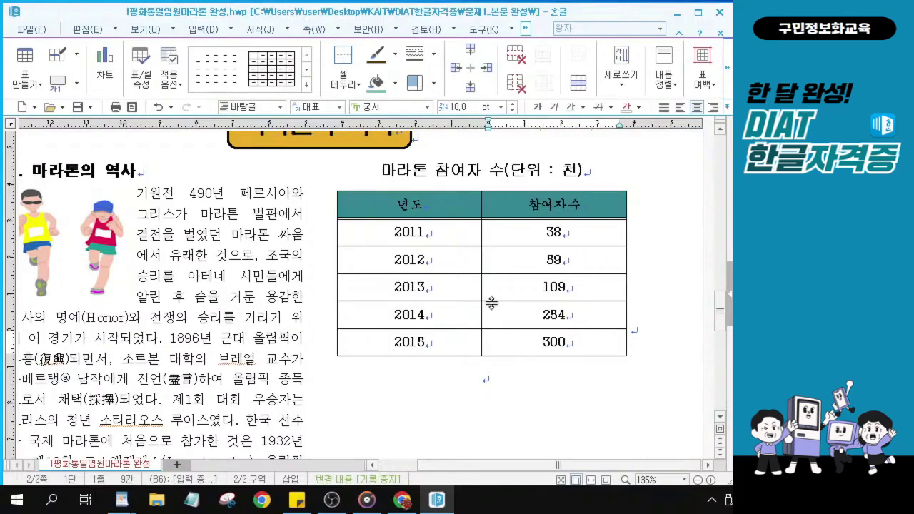
key(alt+Tab)
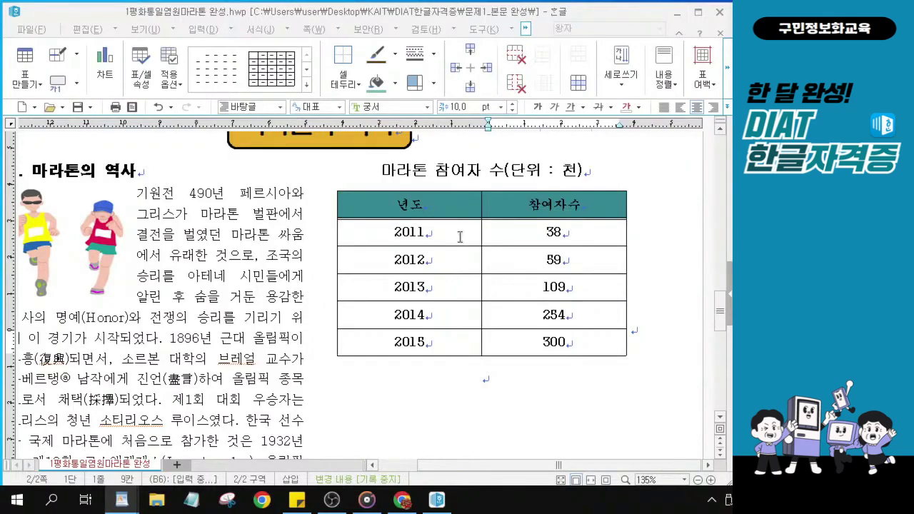
drag(459, 235, 509, 338)
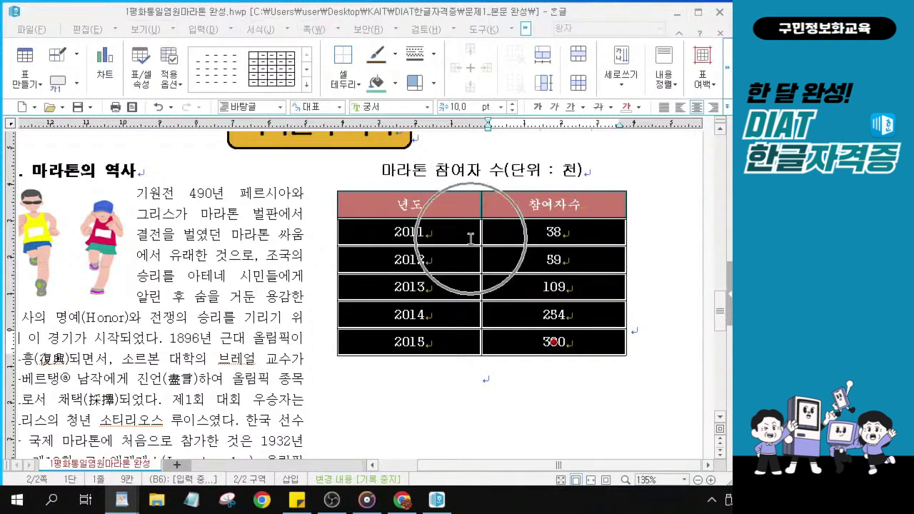
click(525, 28)
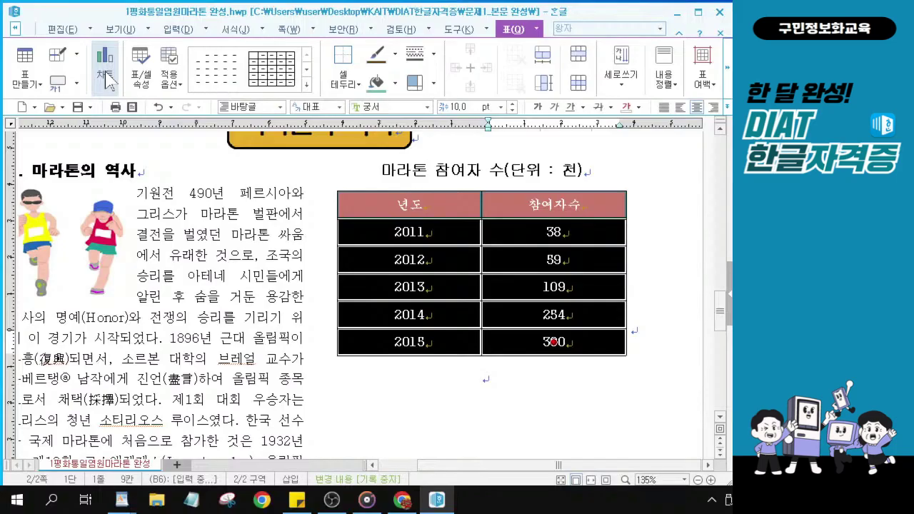
click(105, 79)
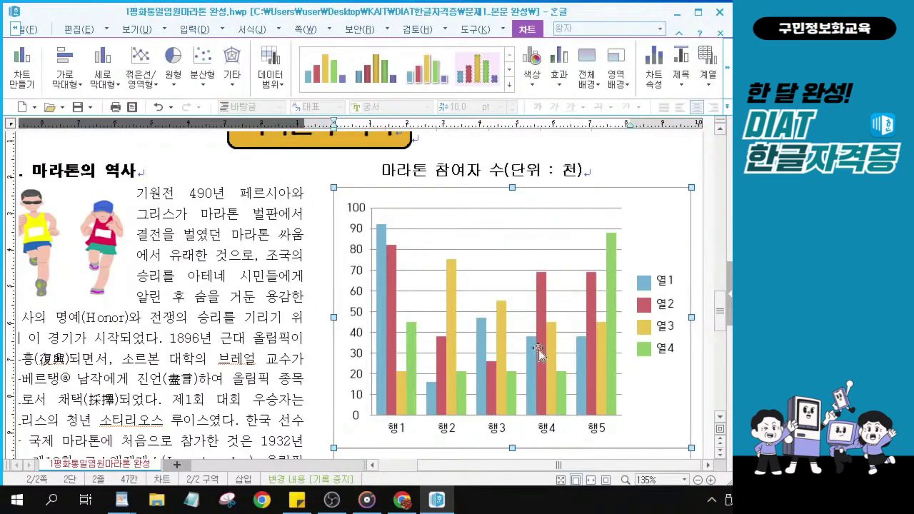
key(ctrl)
right_click(444, 204)
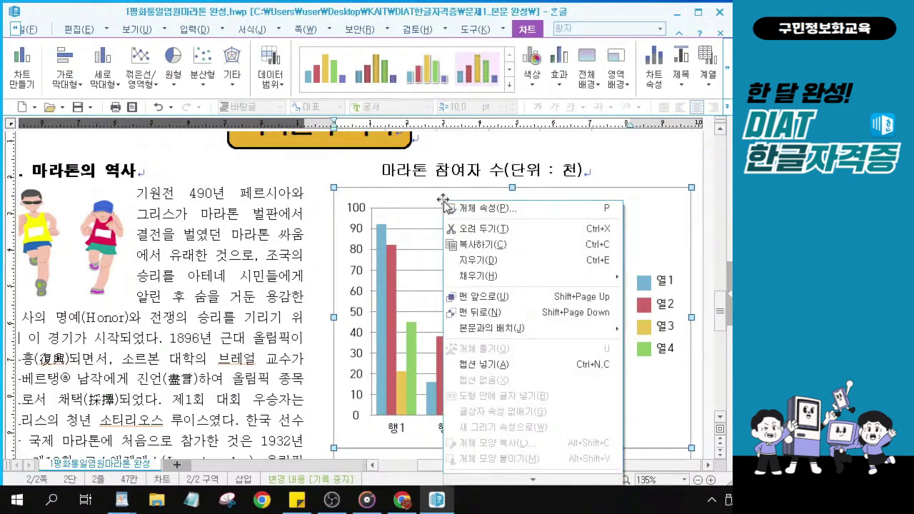
mouse_move(528, 491)
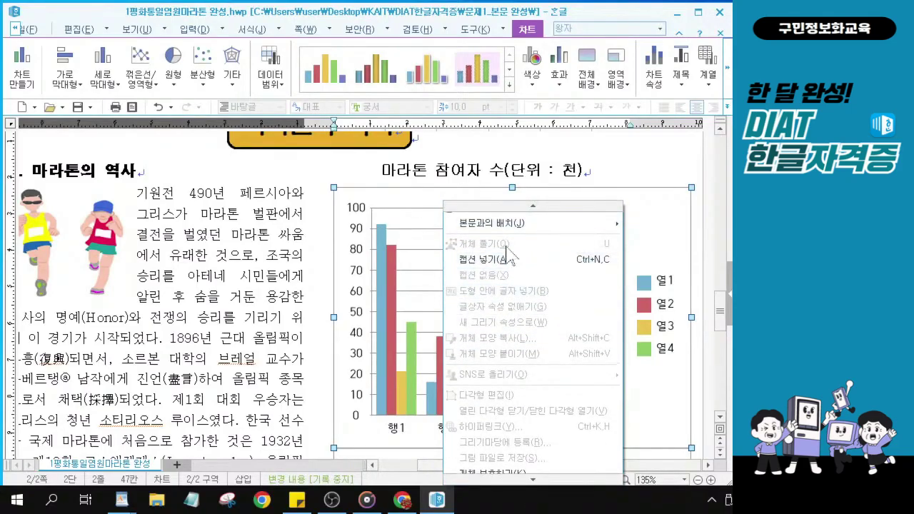
mouse_move(526, 217)
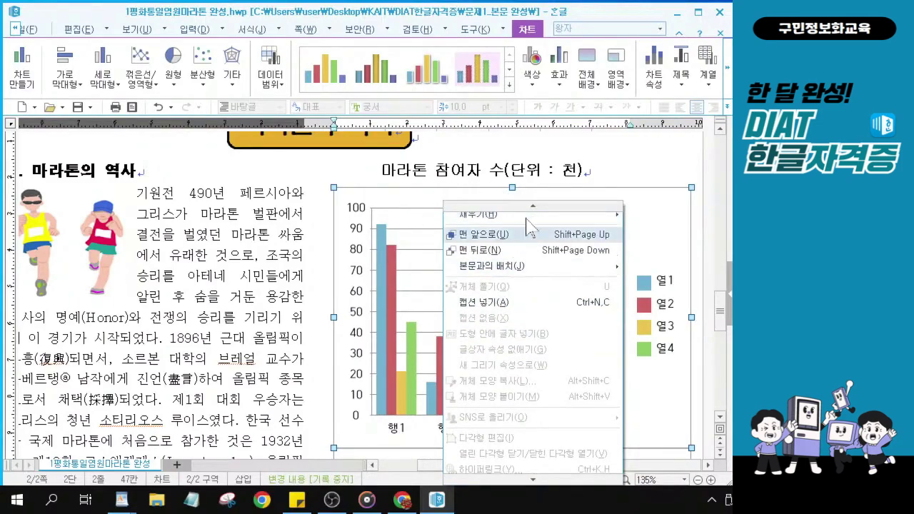
scroll(524, 203, up, 5)
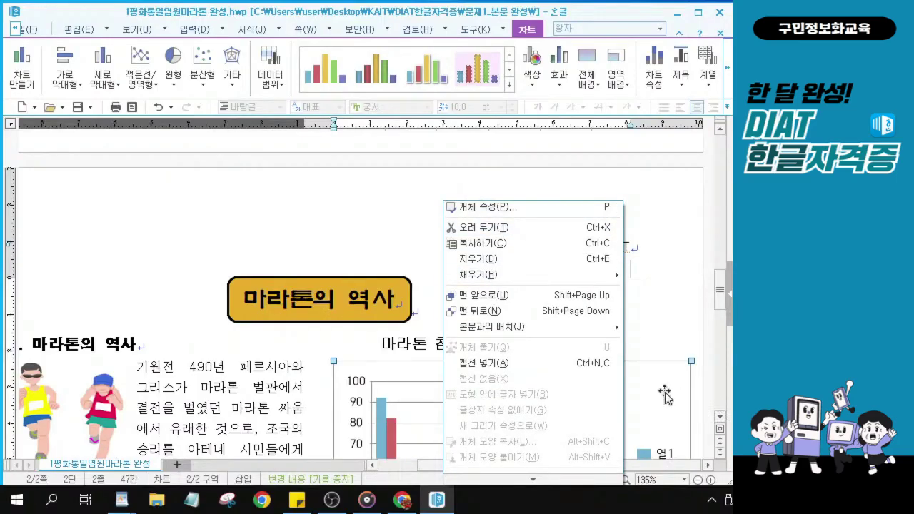
click(514, 209)
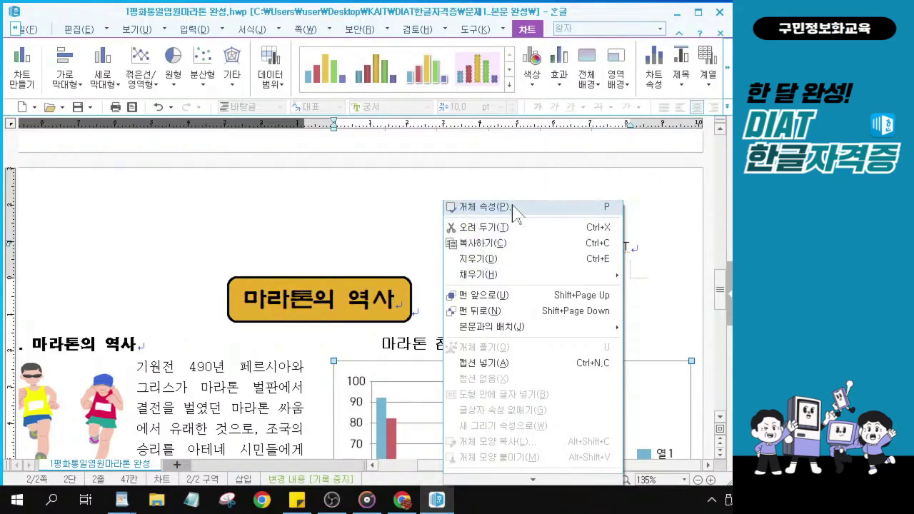
click(386, 377)
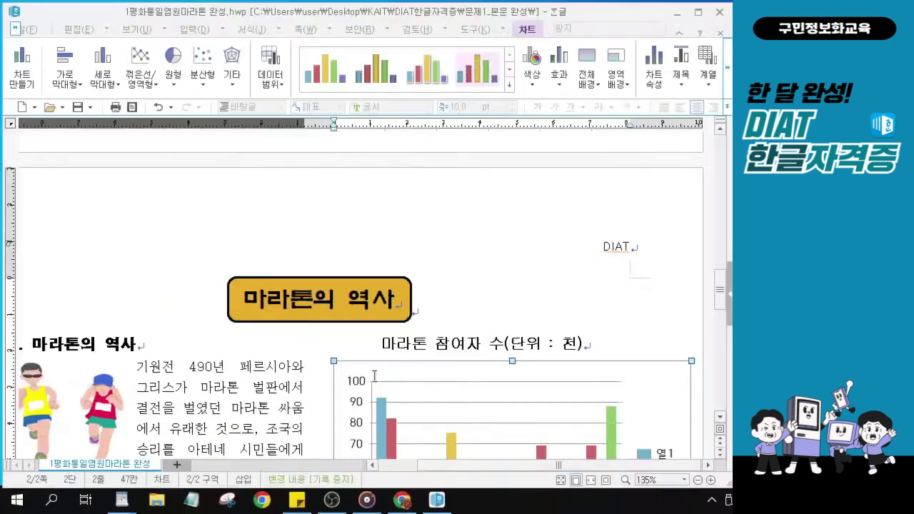
In the chart's object properties, set the width to 80 mm and the height to 90 mm.
scroll(421, 373, down, 3)
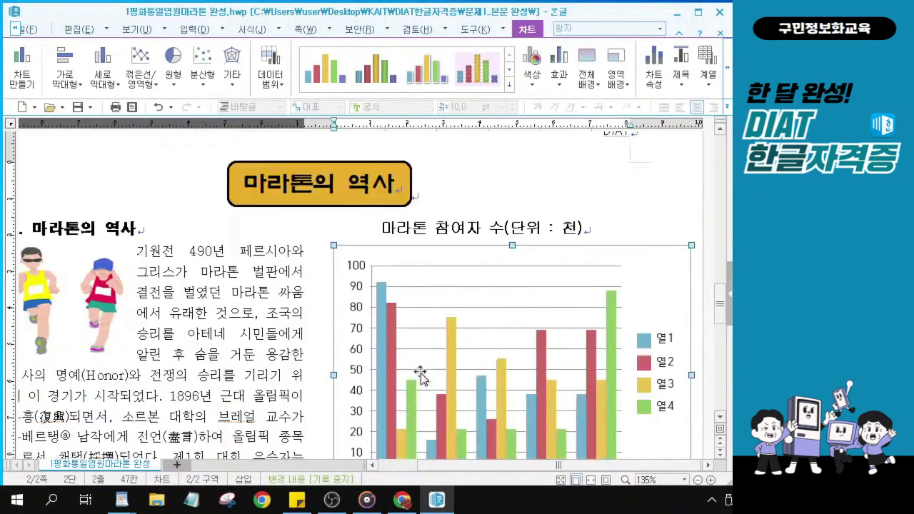
right_click(396, 259)
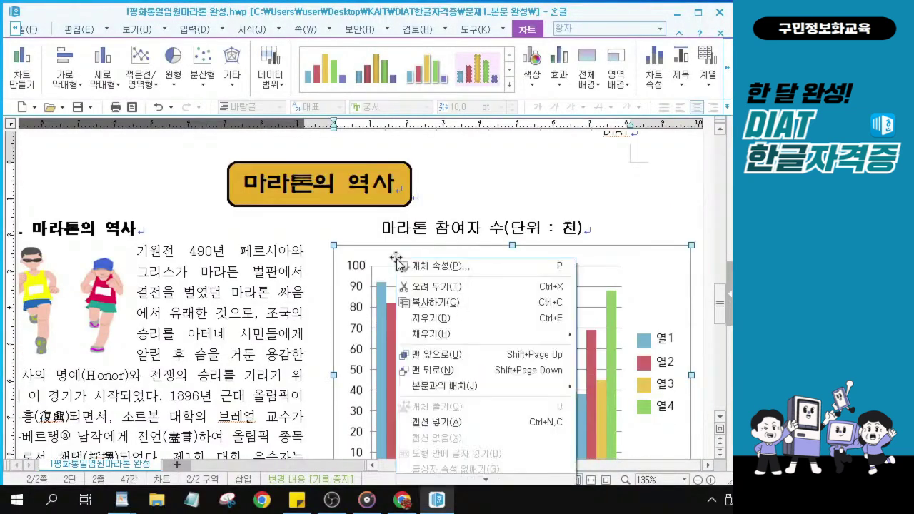
click(470, 269)
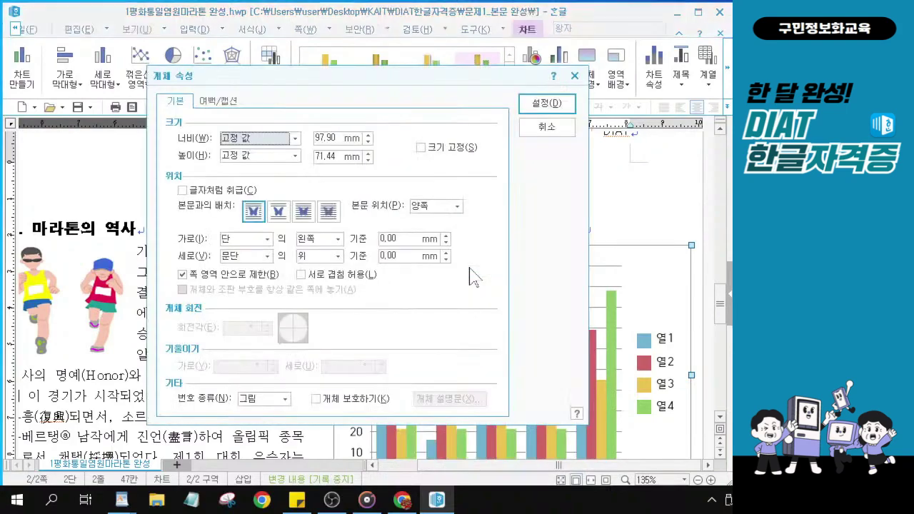
key(ctrl+2)
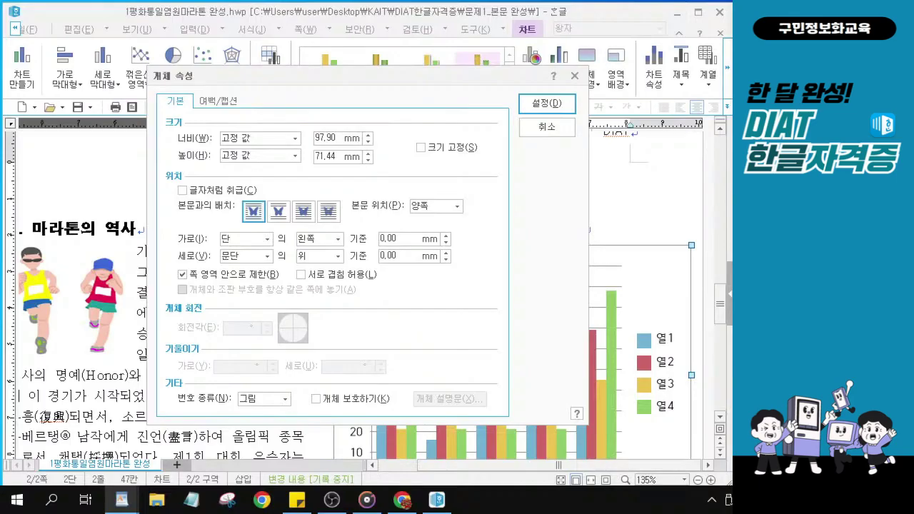
click(352, 138)
click(368, 203)
drag(334, 139, 272, 143)
text(80)
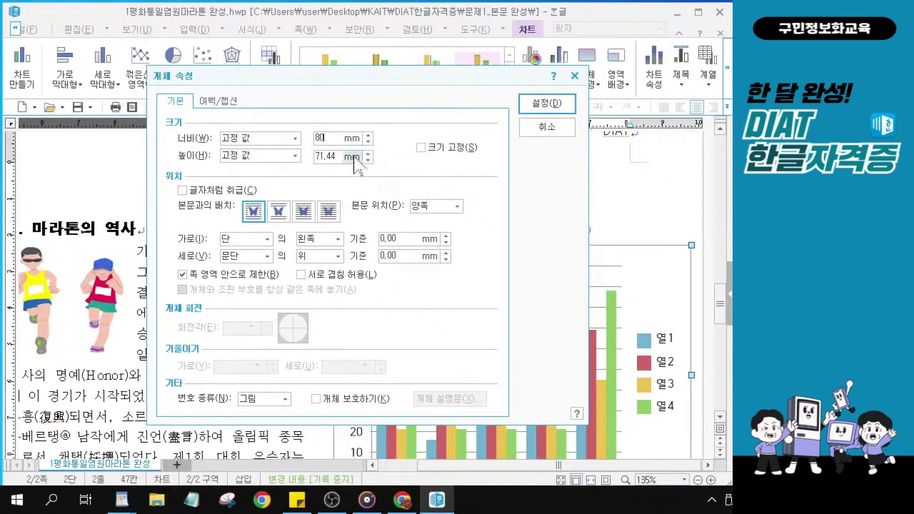
key(Tab)
text(90)
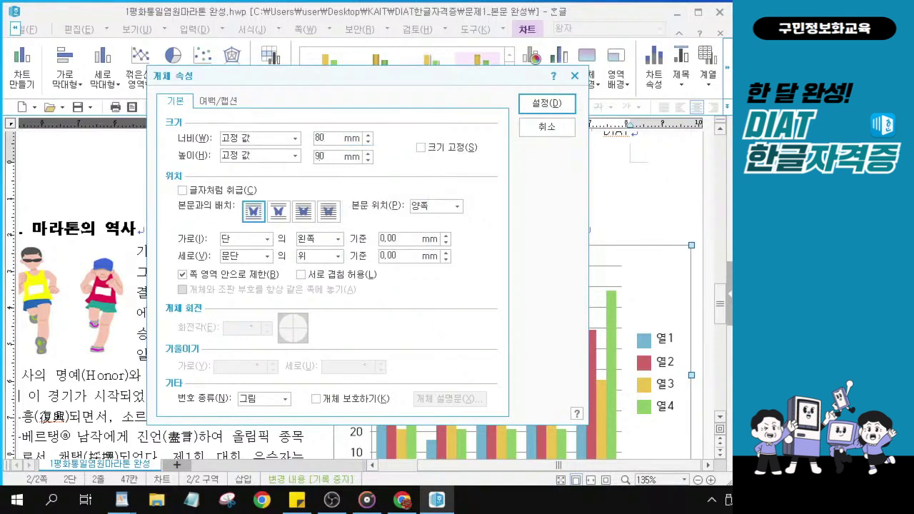
Make the 80 by 90 mm chart be treated as a character (글자처럼 취급) and apply the object properties.
click(183, 190)
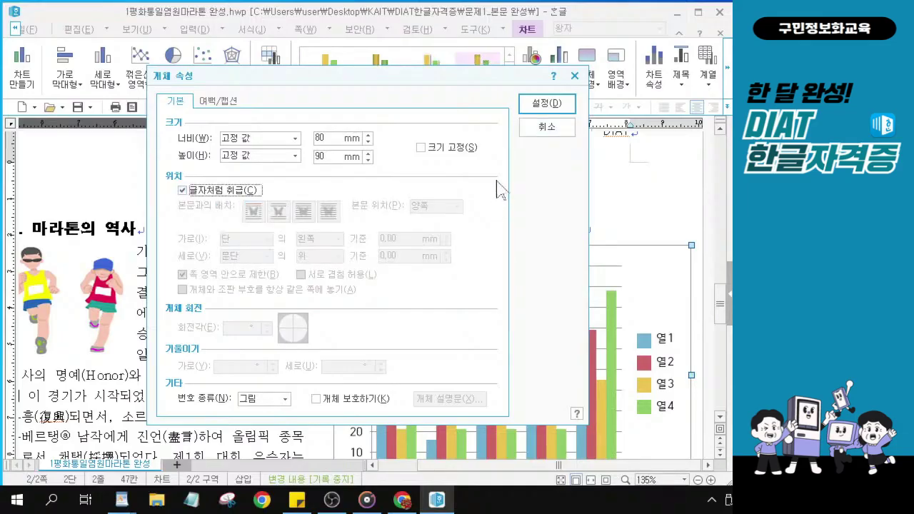
key(alt)
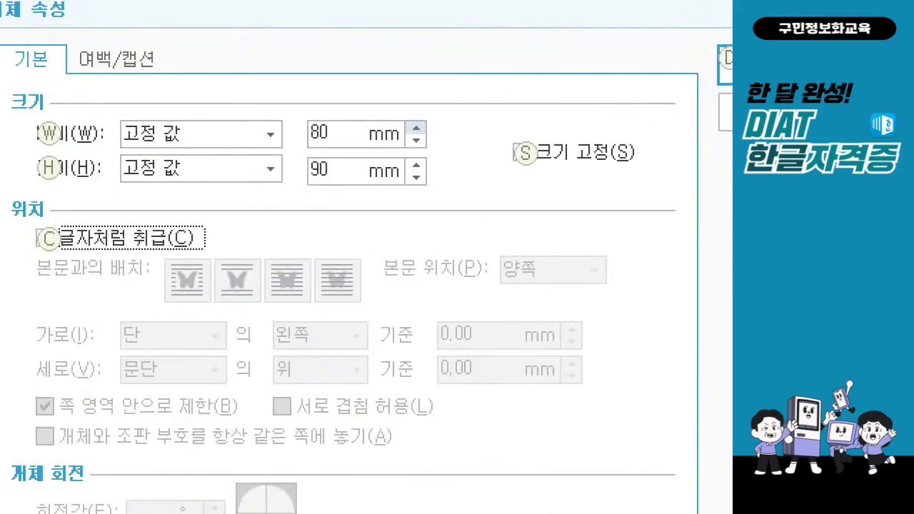
drag(279, 96, 366, 202)
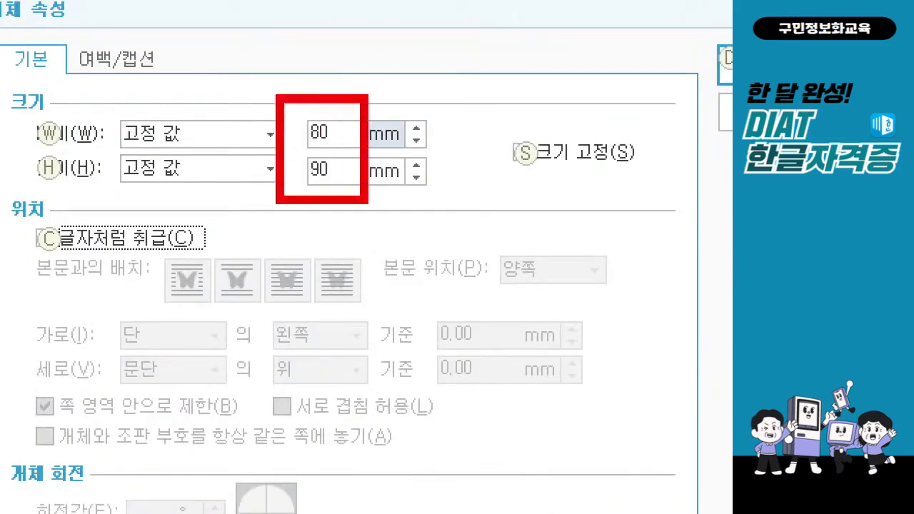
mouse_move(26, 215)
mouse_down()
mouse_move(47, 249)
mouse_move(61, 204)
mouse_up()
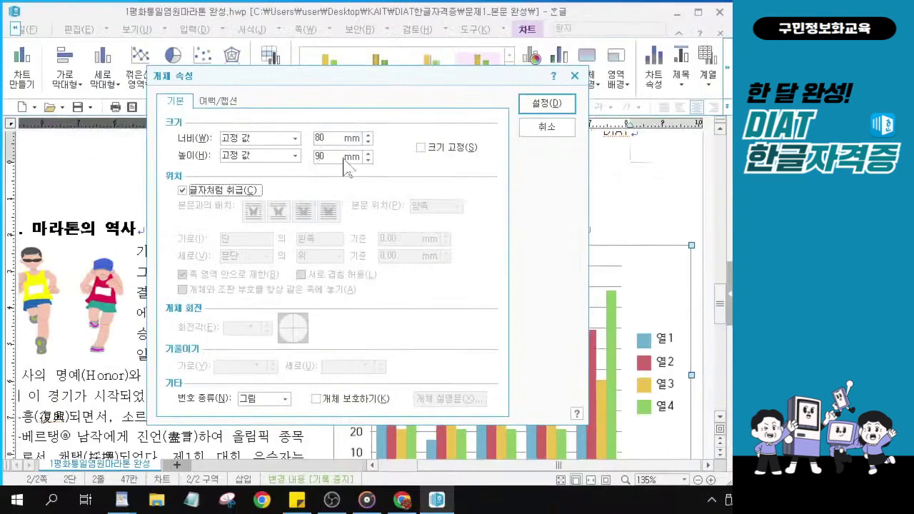
click(529, 110)
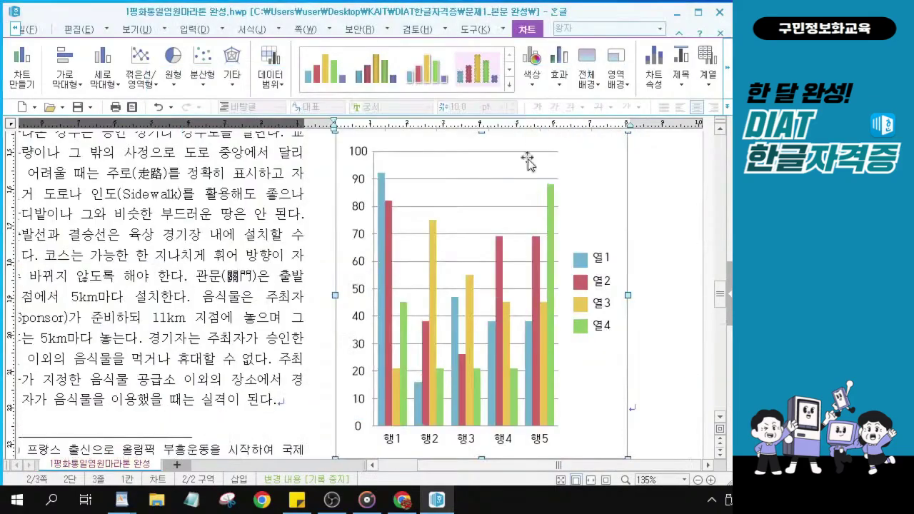
Delete both existing charts below the 년도/참여자수 table.
ctrl+scroll(547, 378, down, 3)
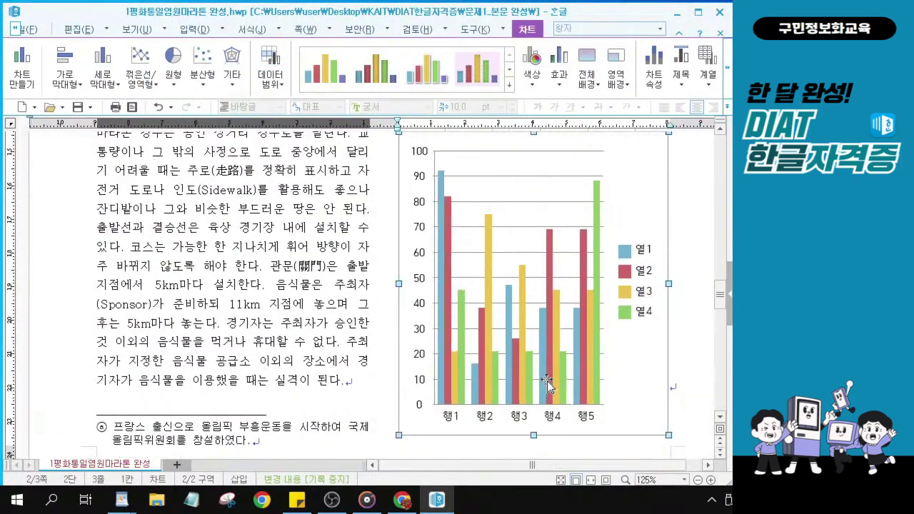
ctrl+scroll(547, 380, down, 3)
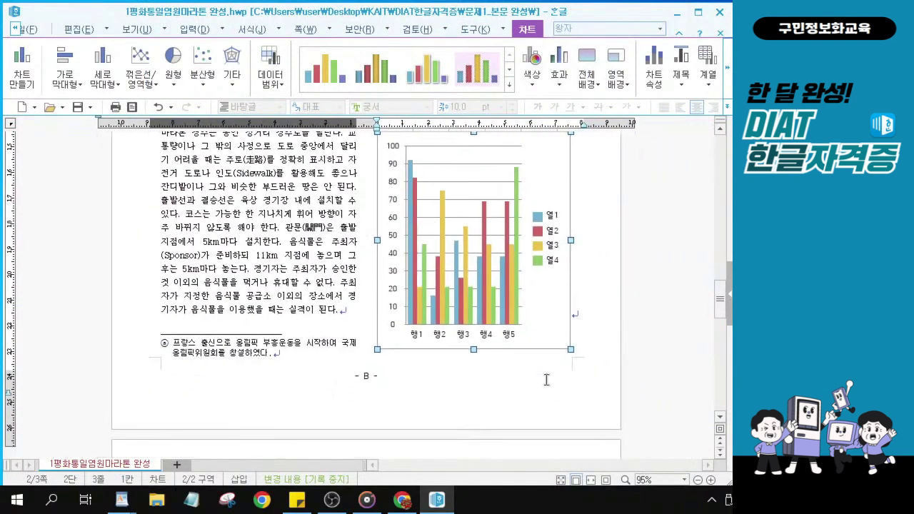
scroll(543, 336, up, 5)
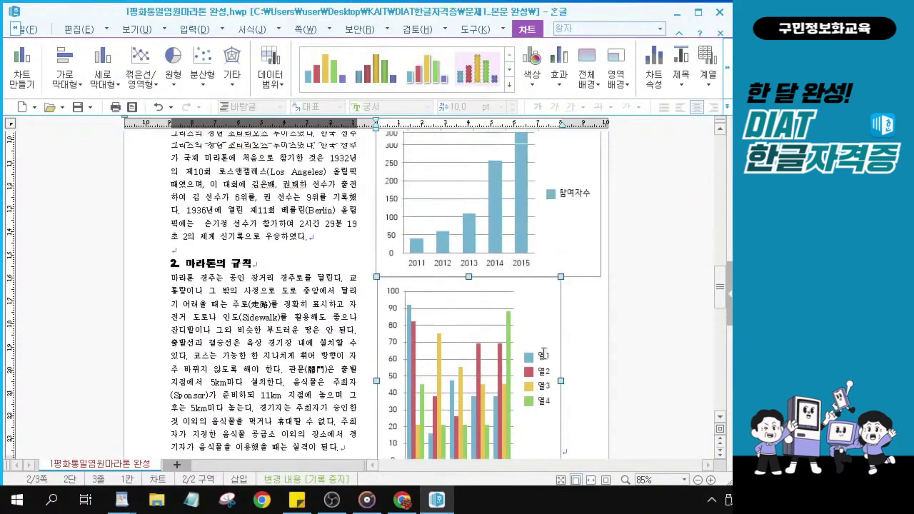
scroll(543, 353, up, 1)
scroll(543, 354, down, 2)
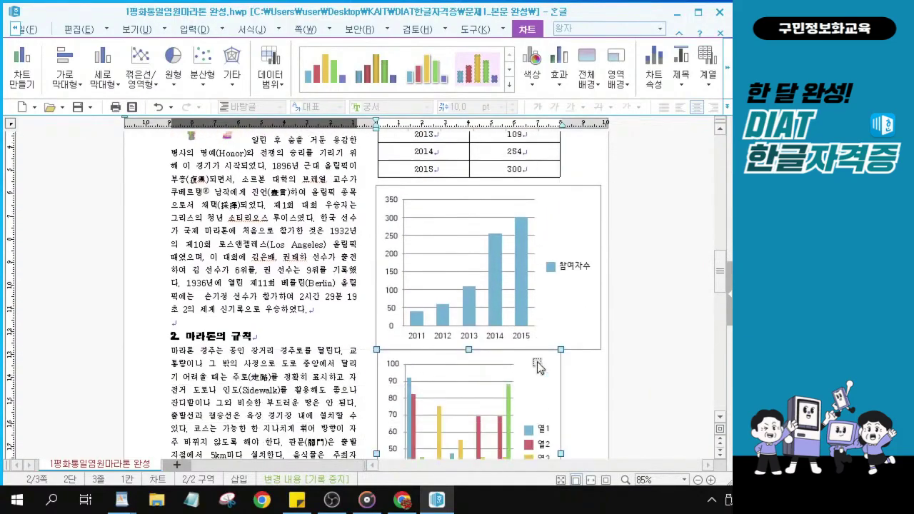
click(563, 299)
key(Delete)
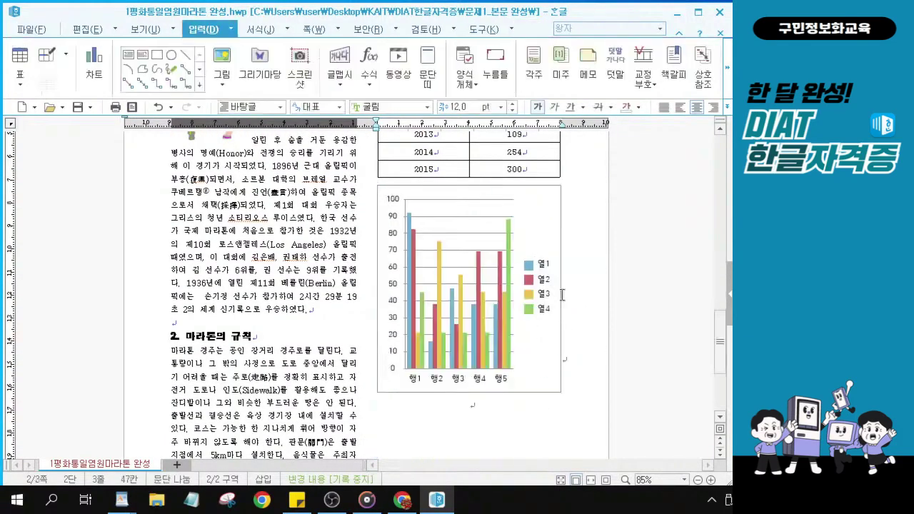
click(540, 345)
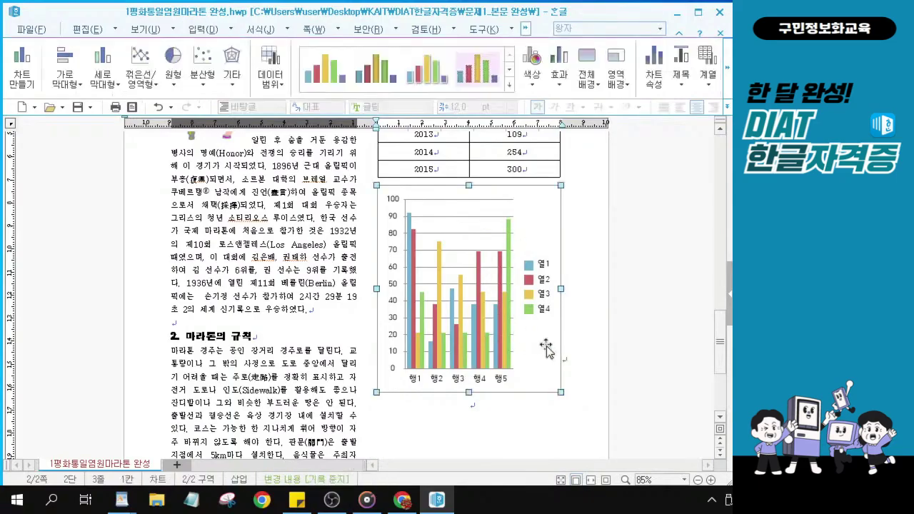
key(Delete)
Create a new chart from all table cells and make it 80 mm wide, 90 mm high and treated as a character (글자처럼 취급).
drag(444, 167, 514, 253)
click(105, 65)
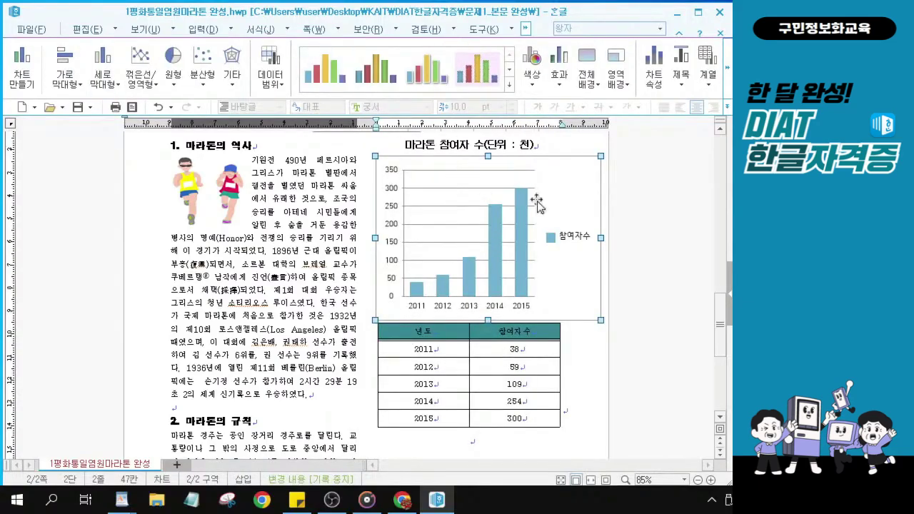
right_click(566, 185)
click(601, 193)
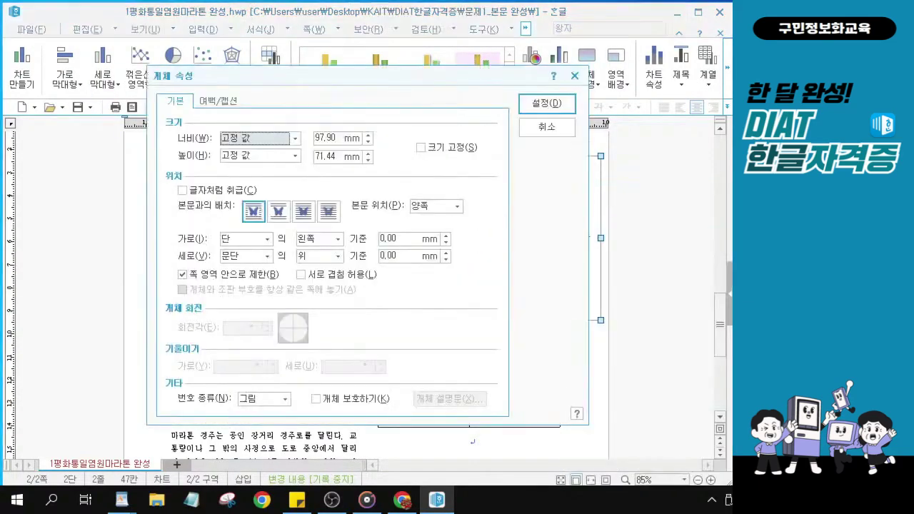
text(80)
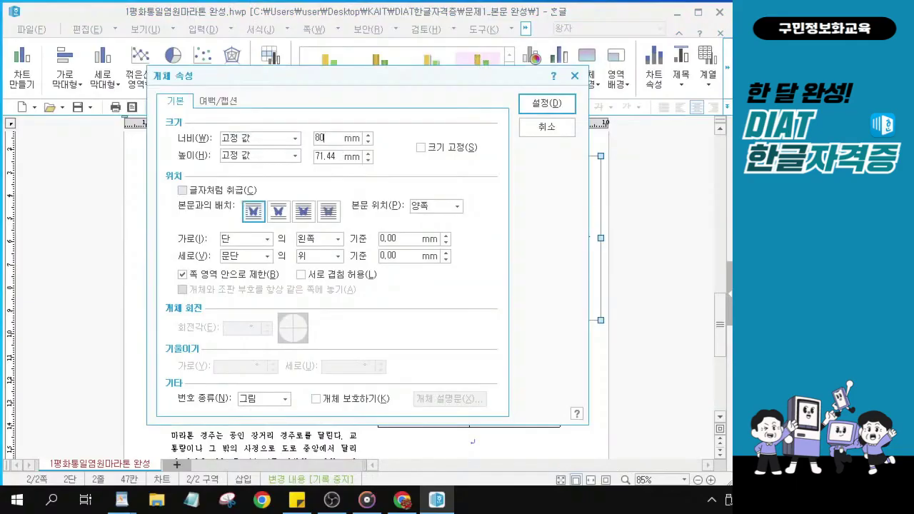
key(Tab)
key(Tab)
text(90)
key(Tab)
click(182, 190)
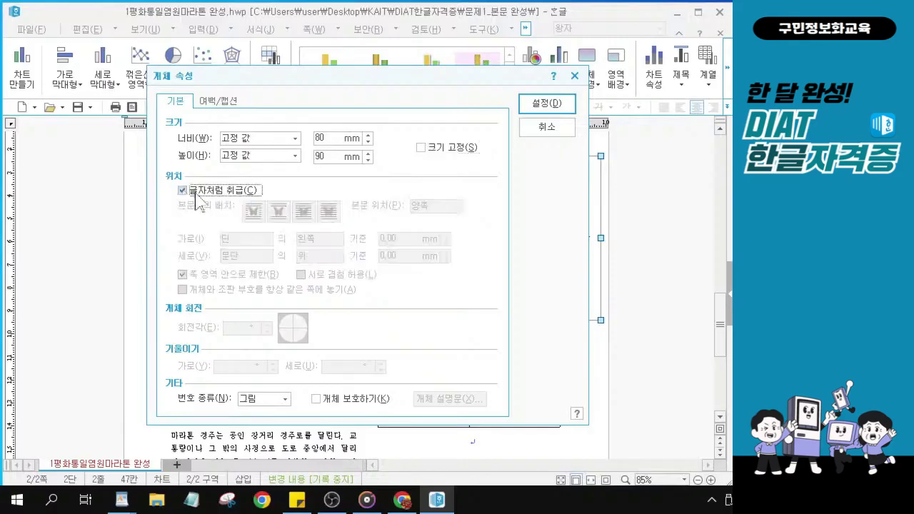
click(547, 104)
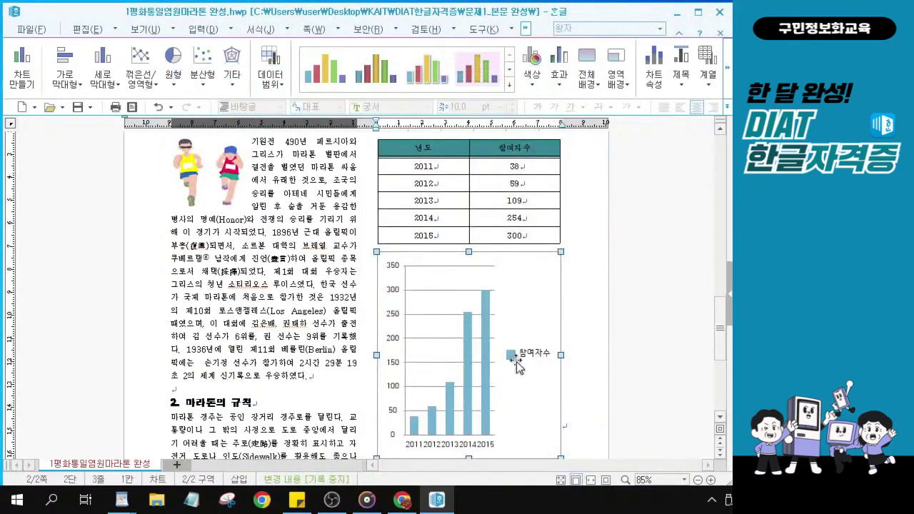
scroll(511, 364, down, 1)
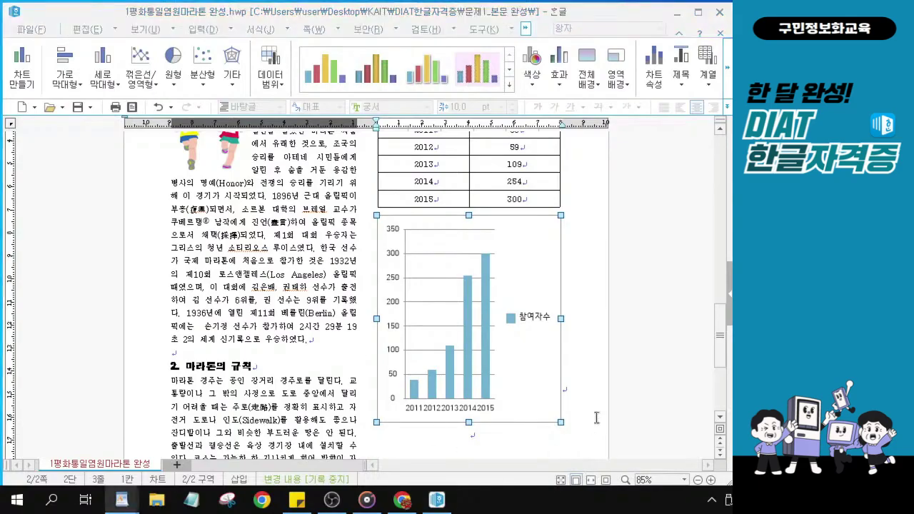
click(578, 389)
scroll(560, 177, up, 1)
click(524, 219)
click(567, 233)
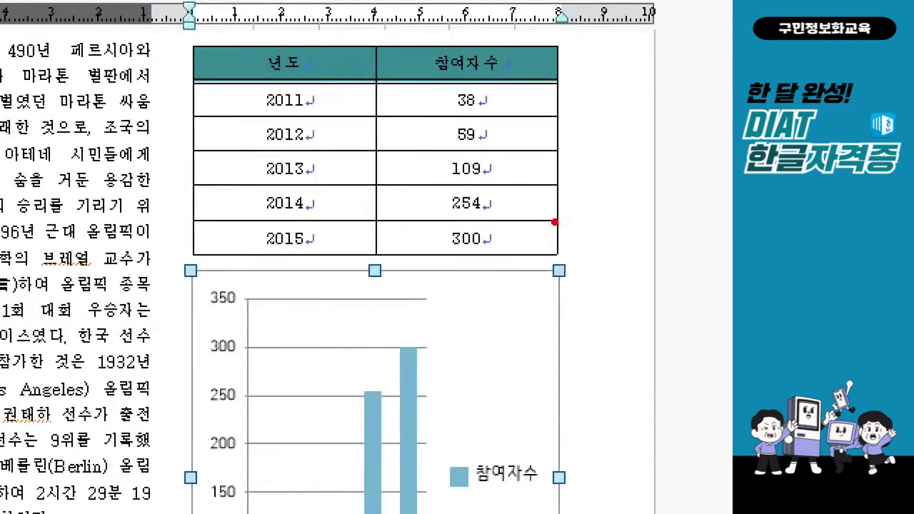
mouse_move(560, 220)
mouse_down()
mouse_move(577, 241)
mouse_move(601, 202)
mouse_up()
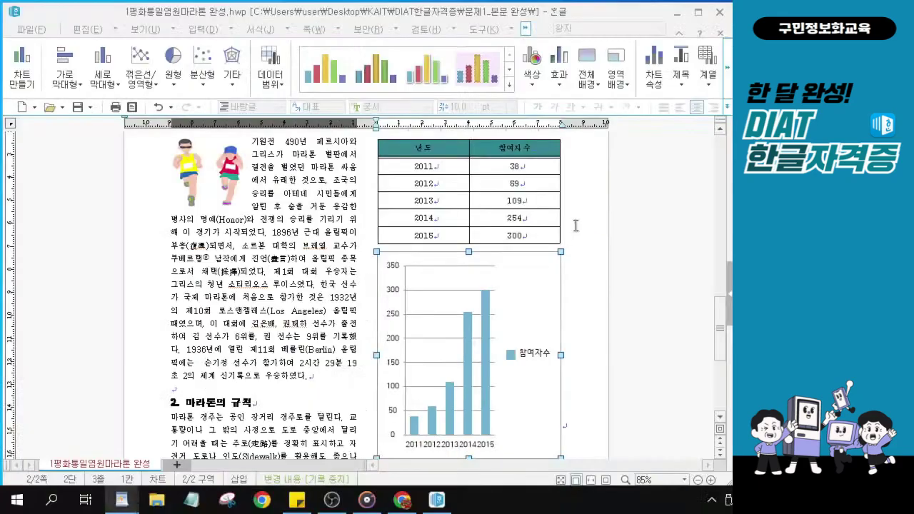
click(575, 226)
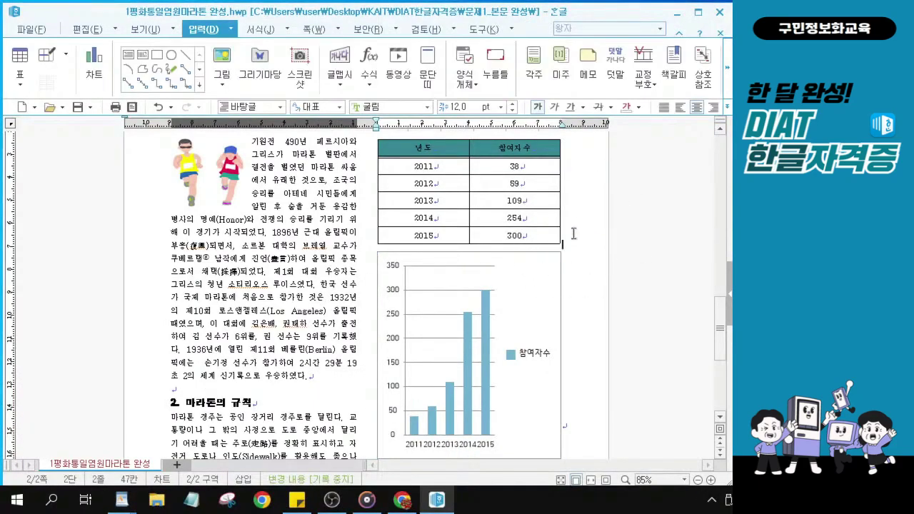
scroll(575, 227, up, 1)
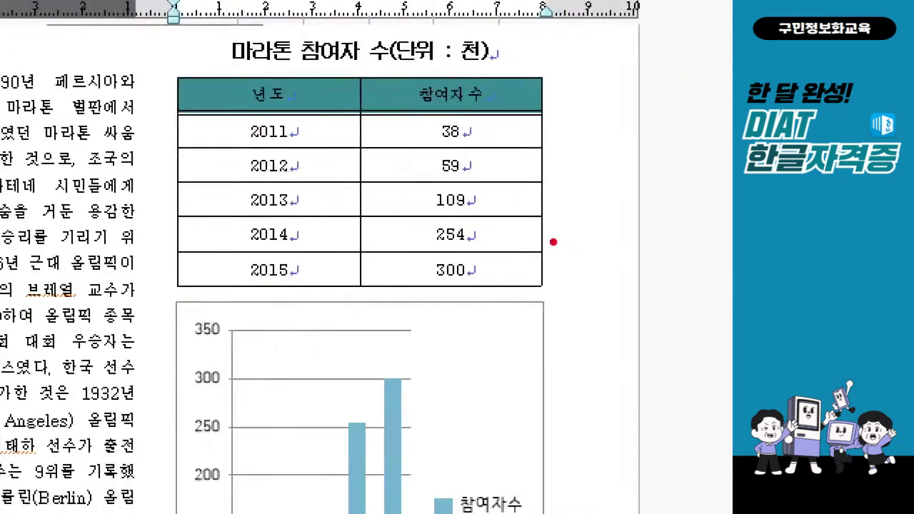
mouse_move(547, 232)
mouse_down()
mouse_move(554, 251)
mouse_move(577, 223)
mouse_up()
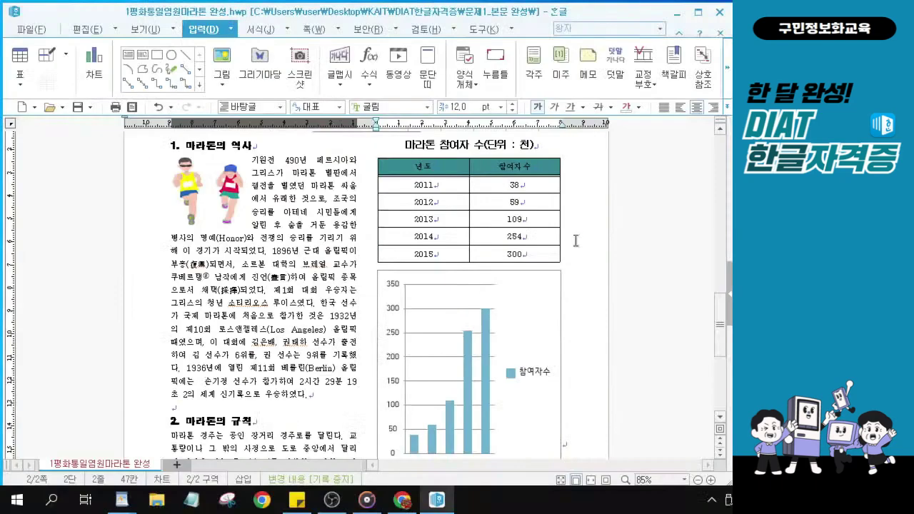
Insert six blank lines between the 년도/참여자수 table and the chart to move the chart down the second column.
click(575, 240)
scroll(574, 241, down, 1)
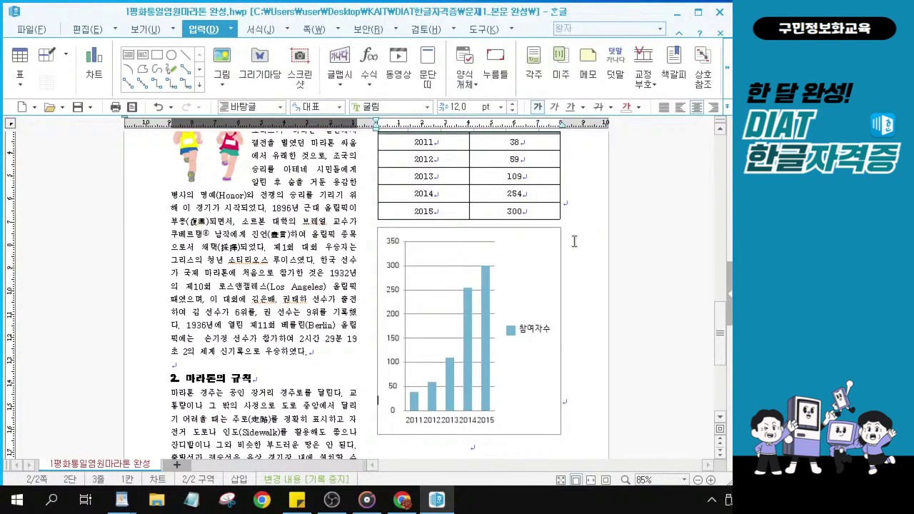
key(Return)
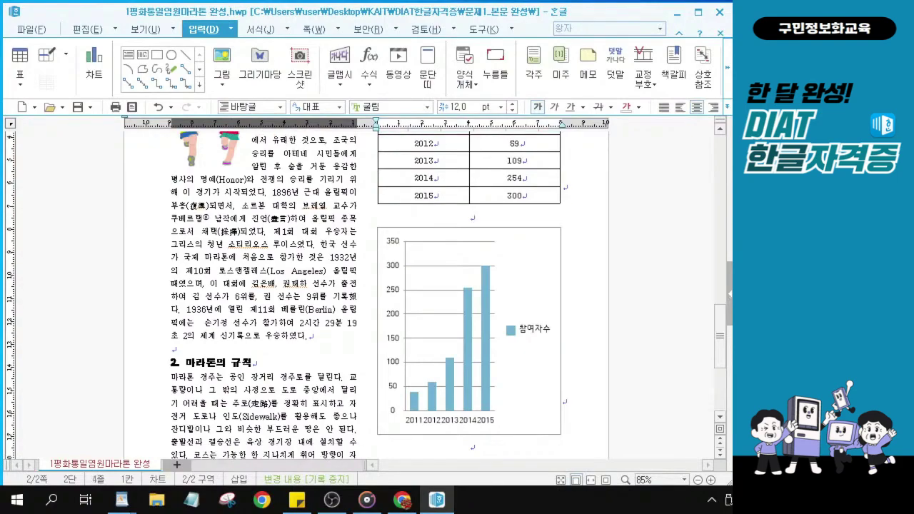
key(Return)
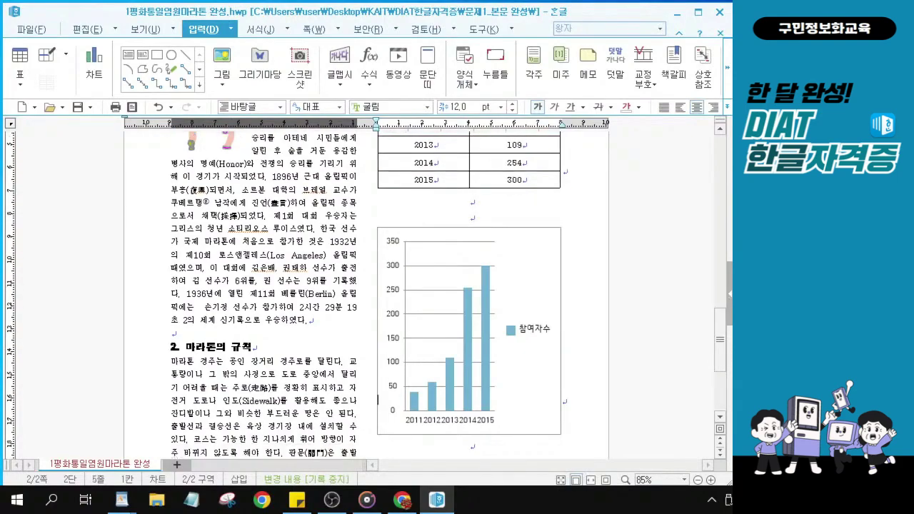
key(Return)
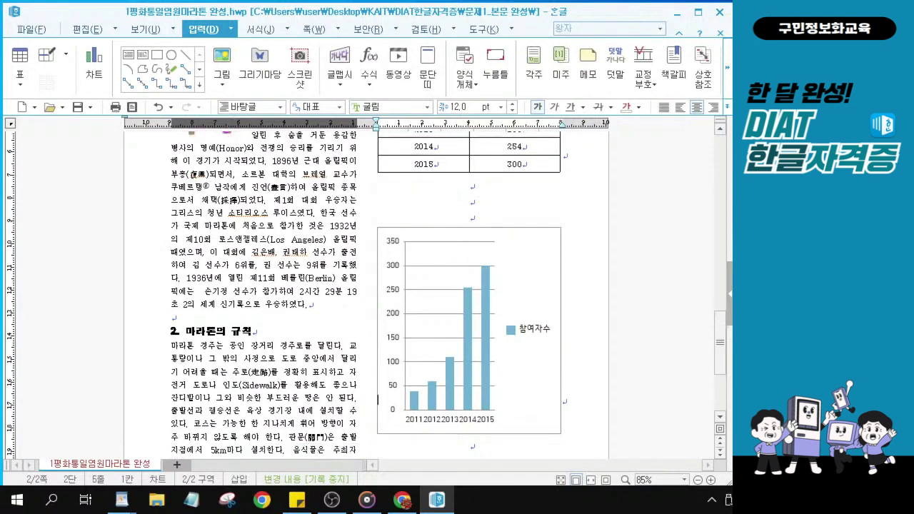
key(Return)
key(Return)
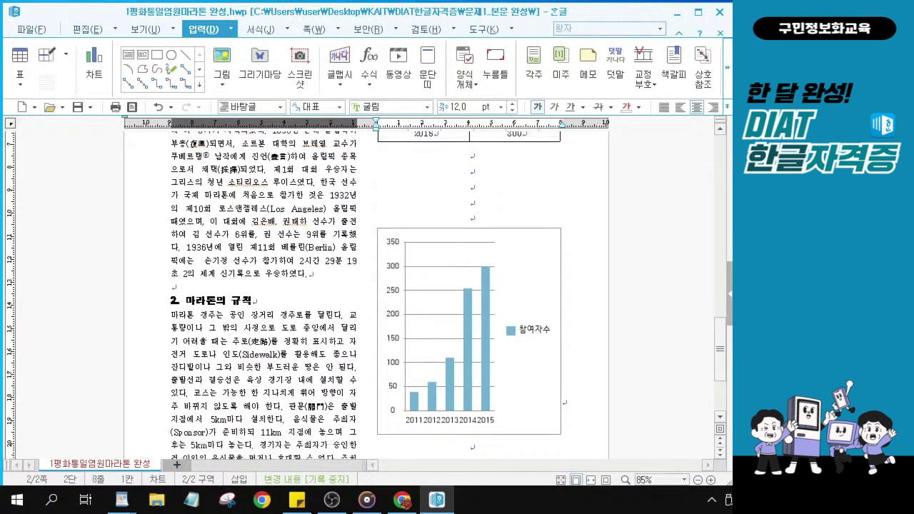
key(Return)
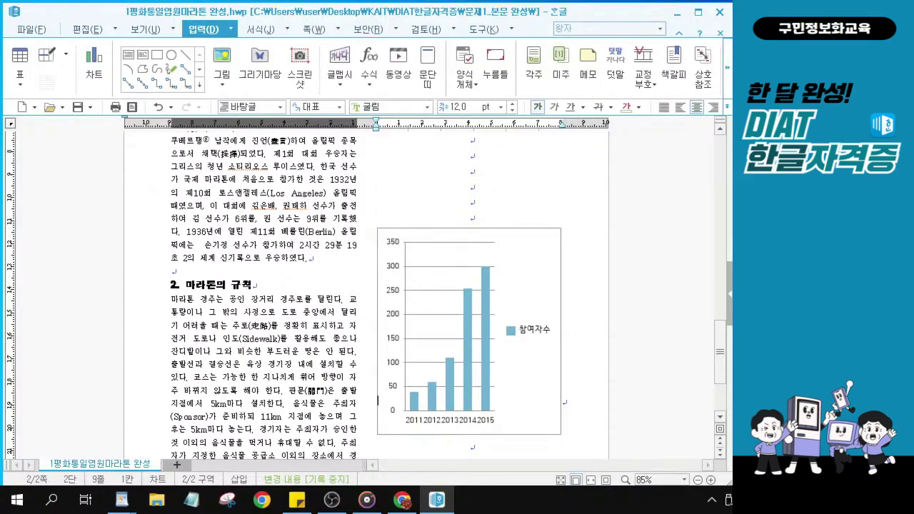
Enter edit mode on the chart below the 년도/참여자수 table, enlarging the page view to 110%.
scroll(579, 200, up, 1)
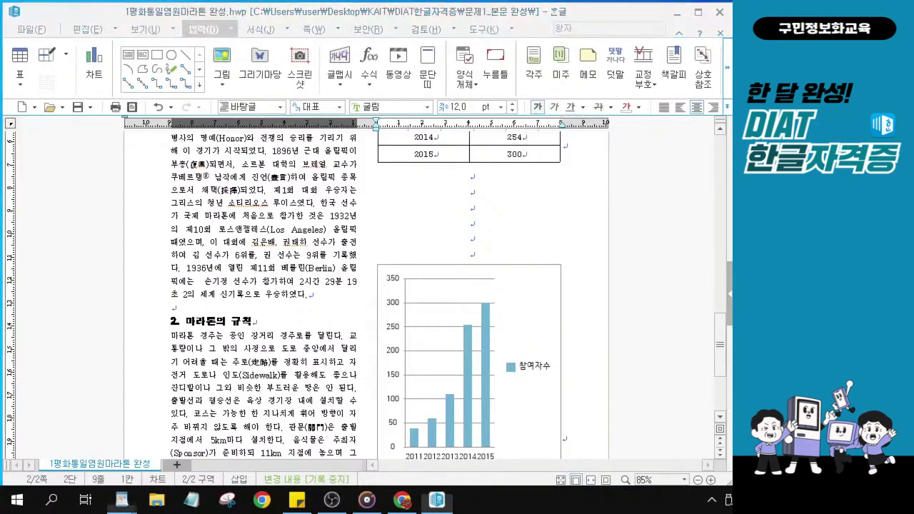
key(alt+Tab)
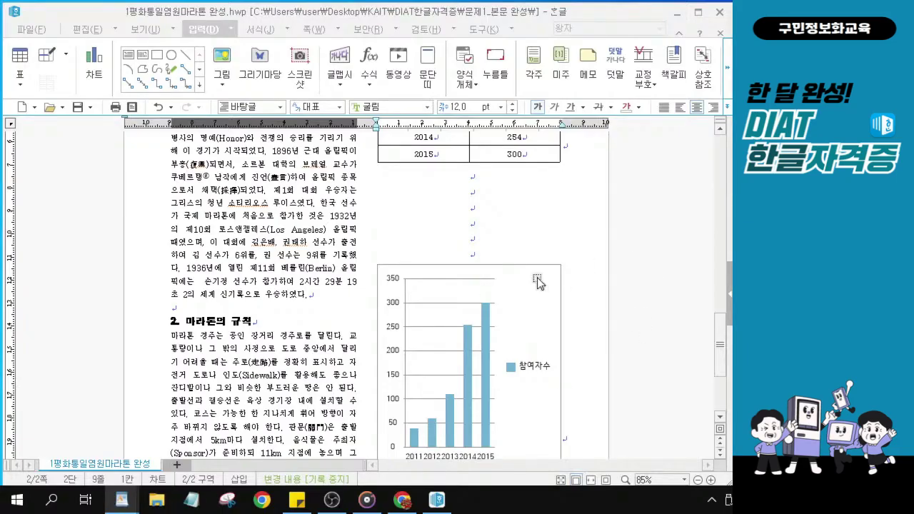
scroll(524, 343, down, 1)
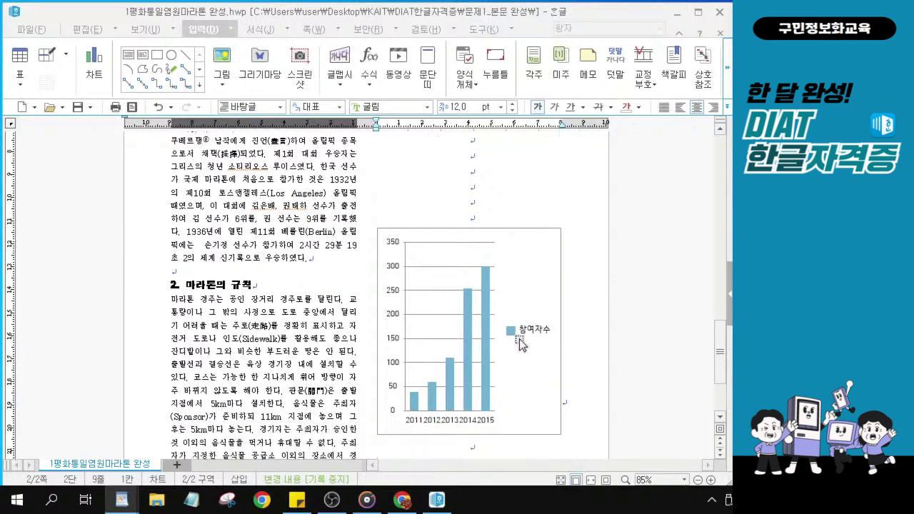
ctrl+scroll(484, 308, up, 2)
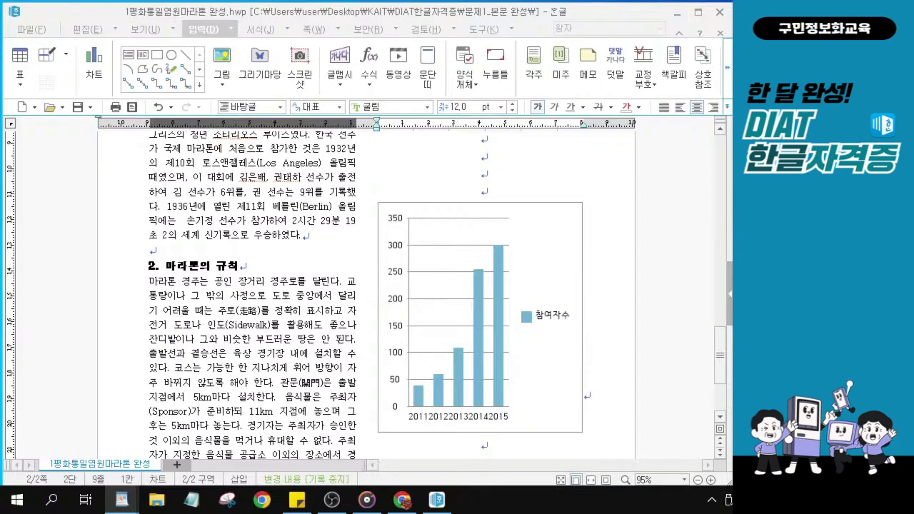
click(540, 239)
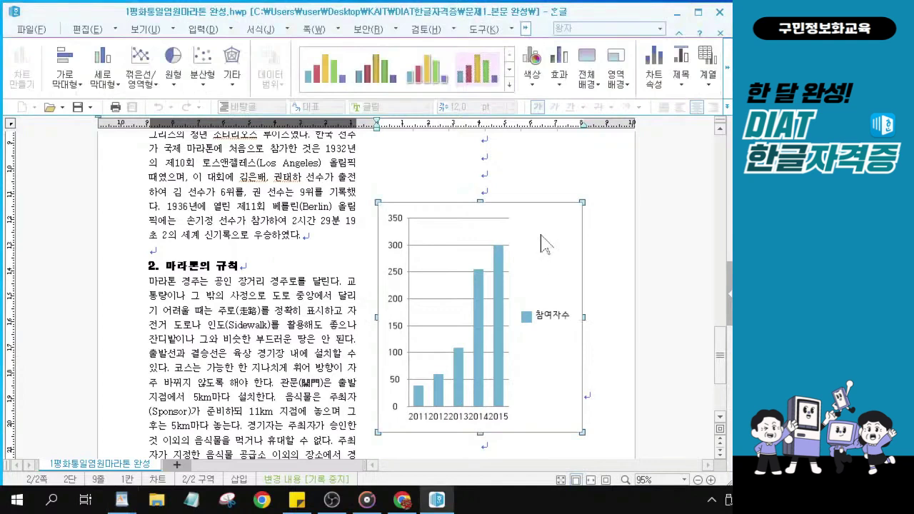
click(540, 243)
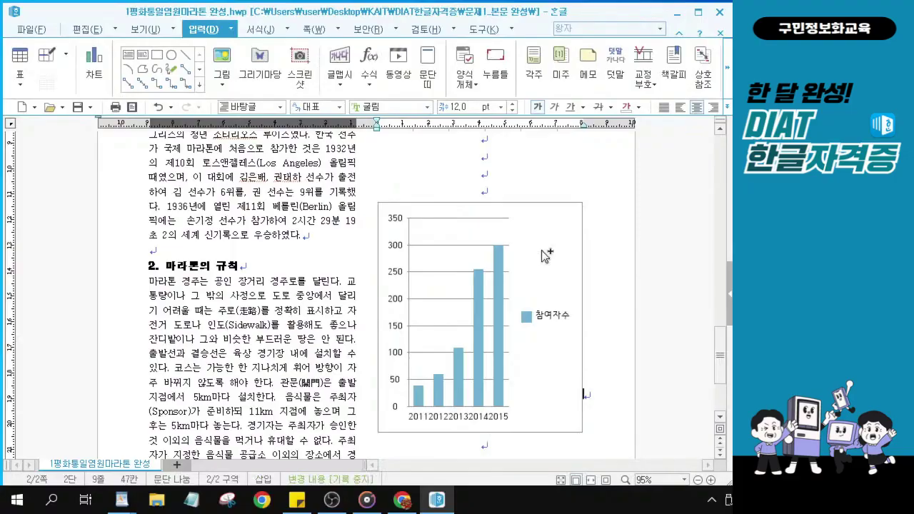
scroll(548, 257, up, 2)
click(576, 225)
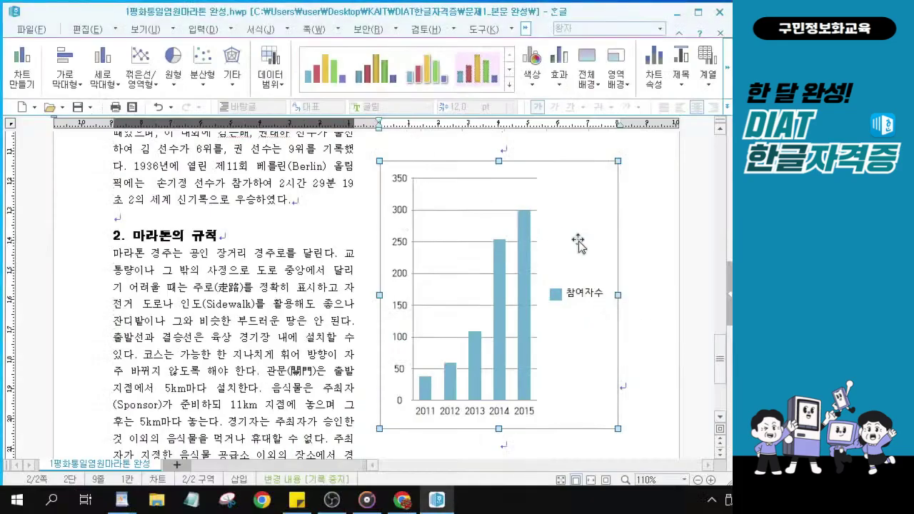
double_click(589, 234)
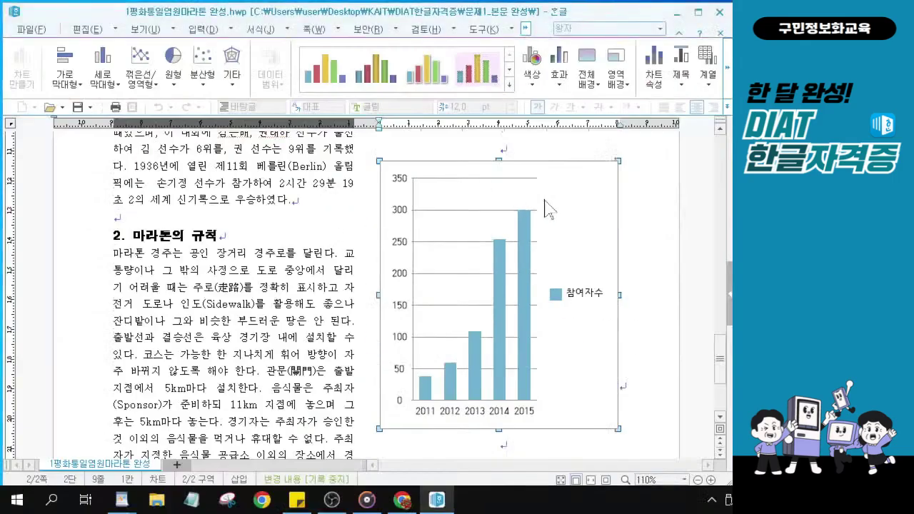
click(655, 243)
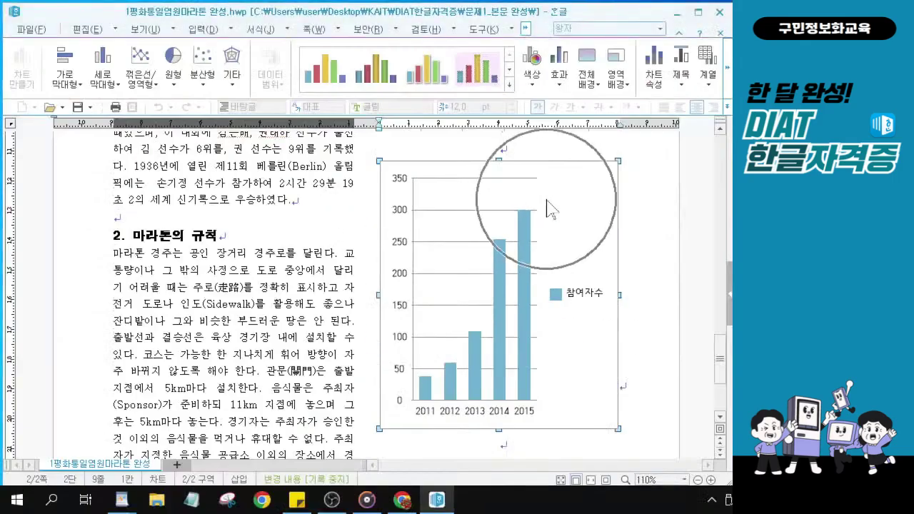
Open the Chart Wizard (차트 마법사) for the chart being edited.
right_click(547, 207)
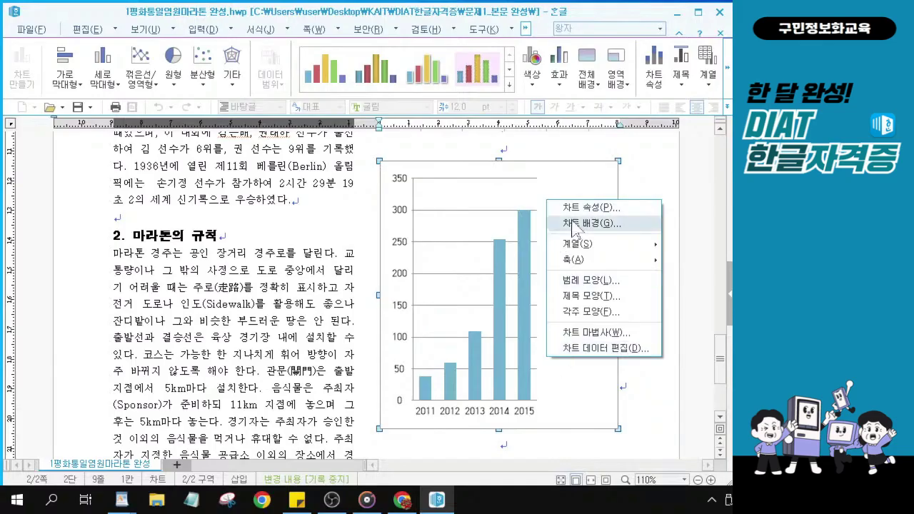
click(594, 341)
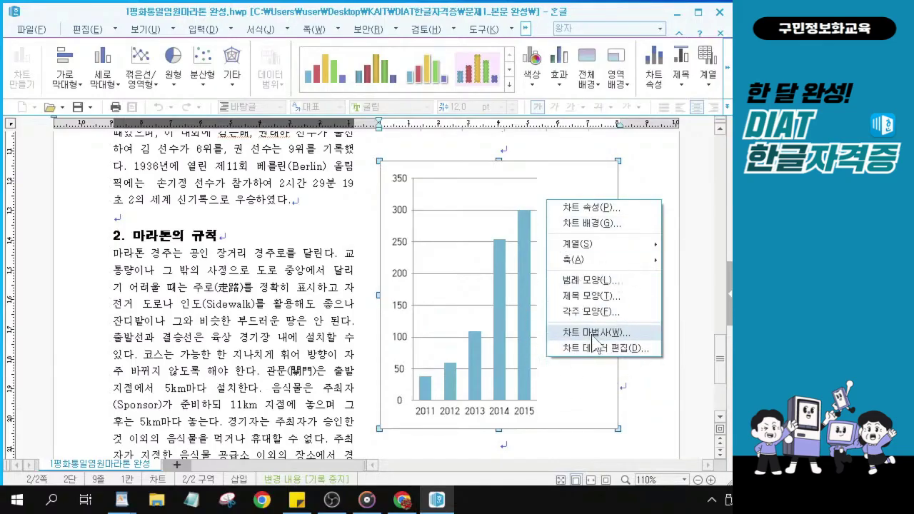
click(594, 341)
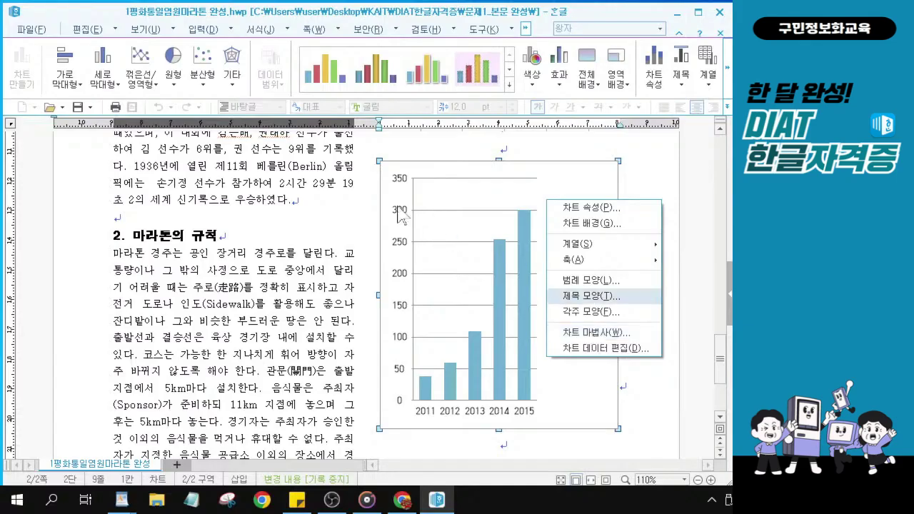
click(385, 173)
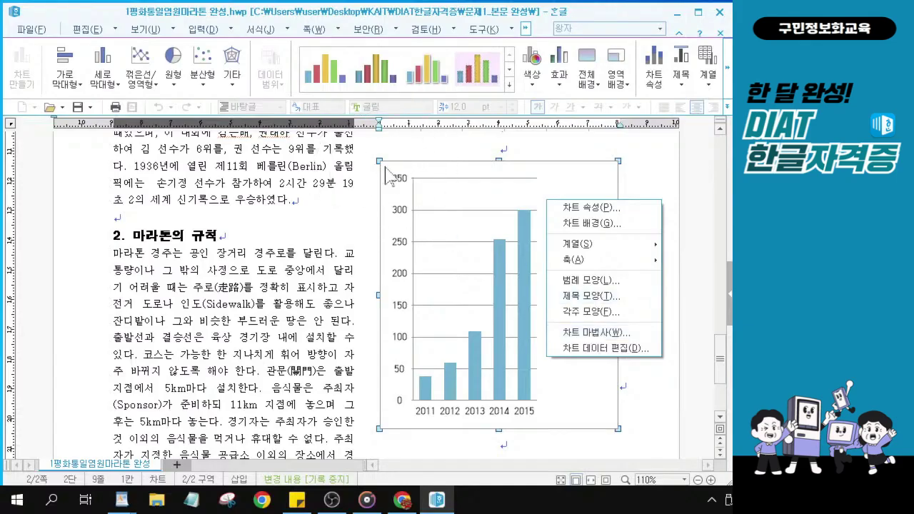
click(589, 339)
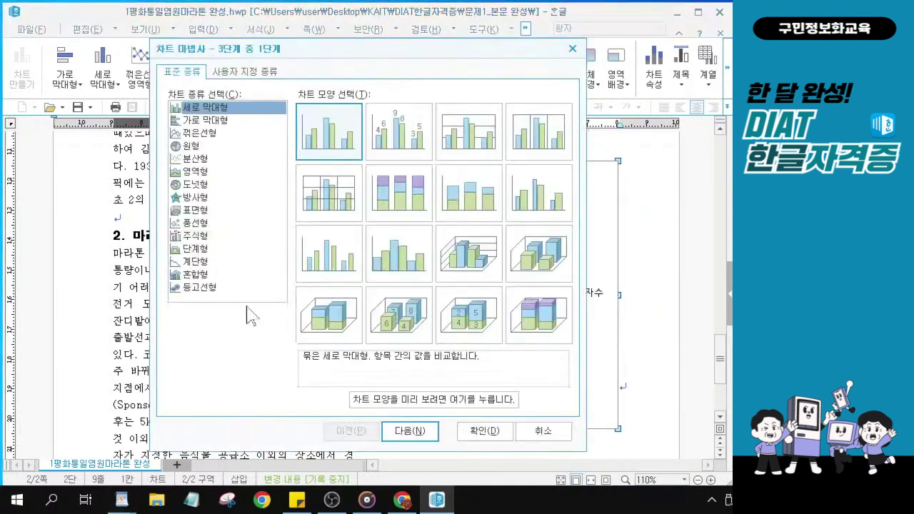
Choose the clustered column shape (묶은 세로 막대형) for the chart and advance to the wizard's direction stage.
click(341, 133)
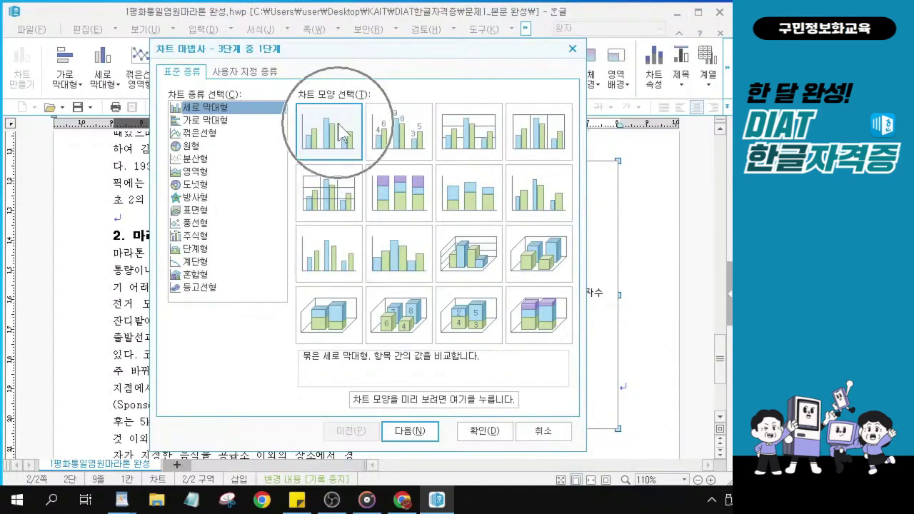
click(410, 435)
click(410, 432)
click(410, 432)
click(411, 432)
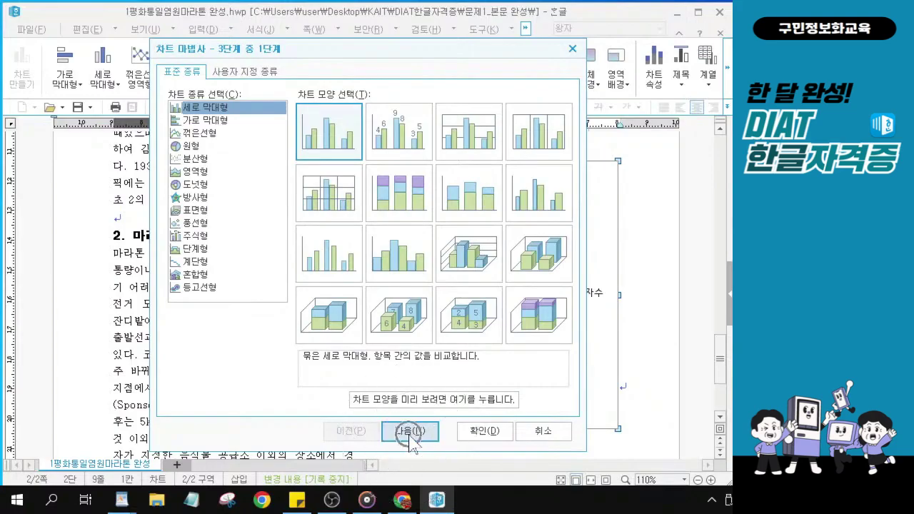
click(410, 434)
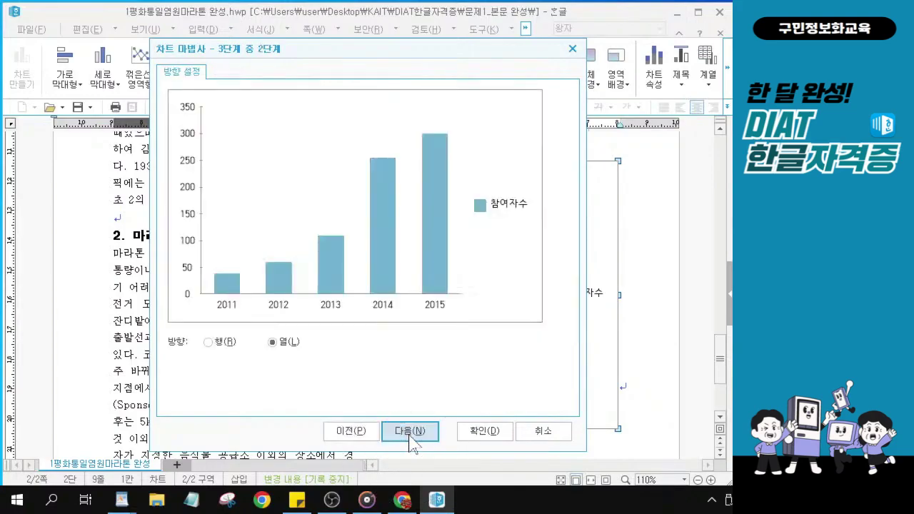
Use columns (열) as the chart's data direction and advance to the final wizard stage.
click(236, 312)
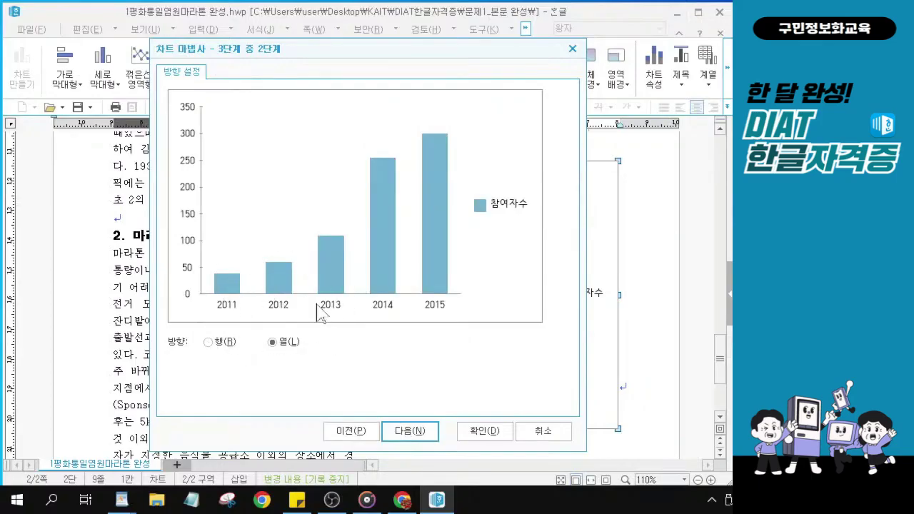
click(406, 431)
click(207, 341)
click(340, 305)
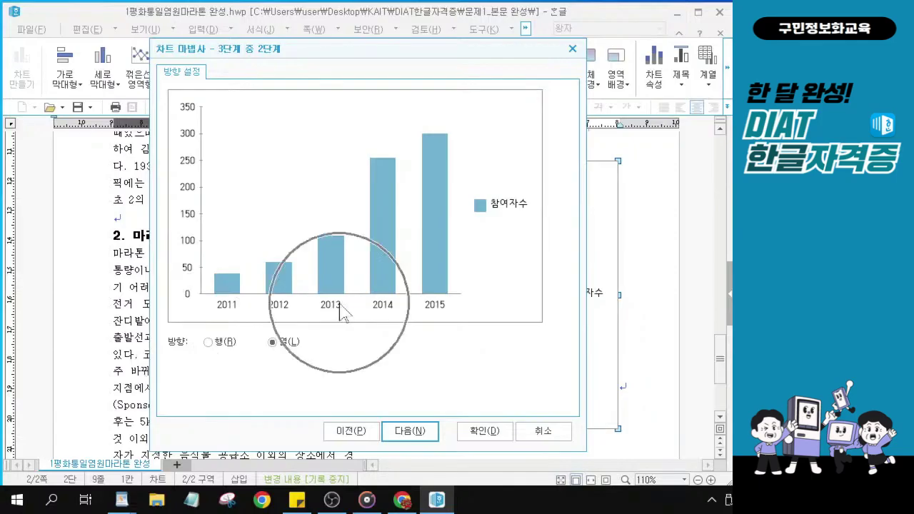
click(414, 433)
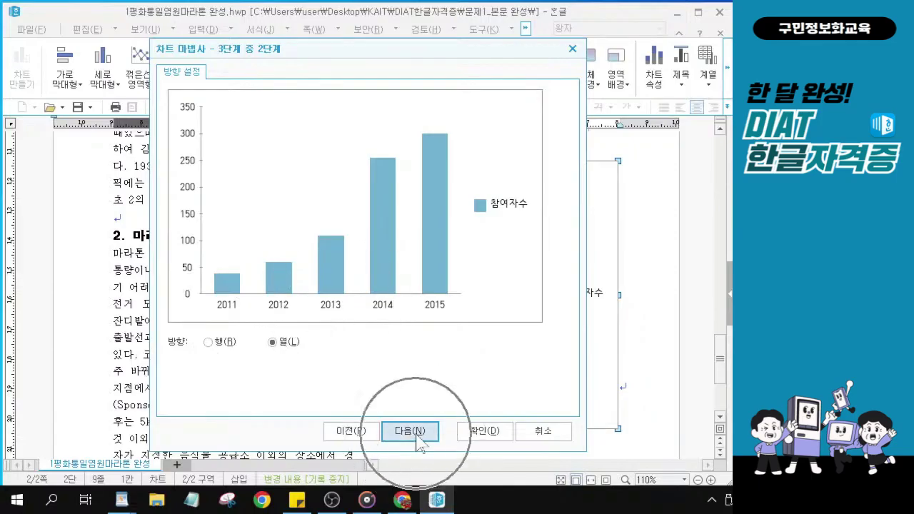
click(417, 433)
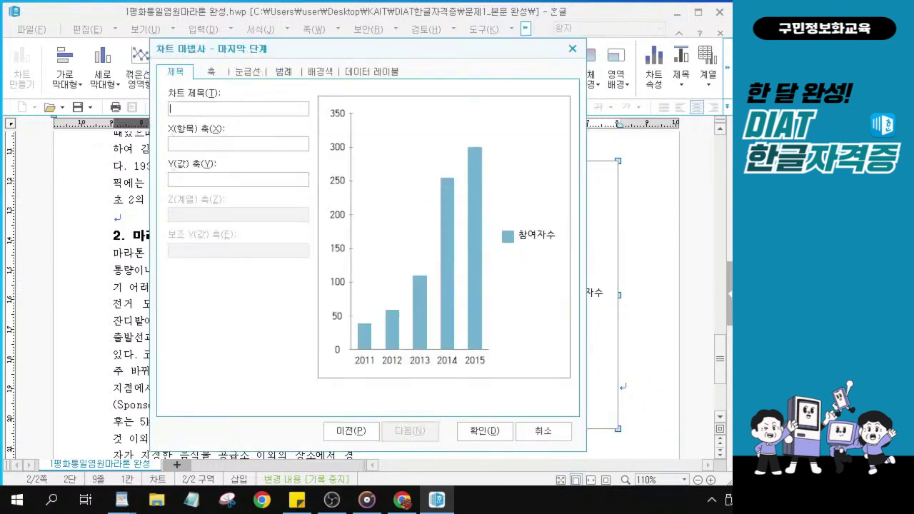
Set the chart title to 마라톤 참여자 수 (단위 :천).
text(마라톤 참여자 수()
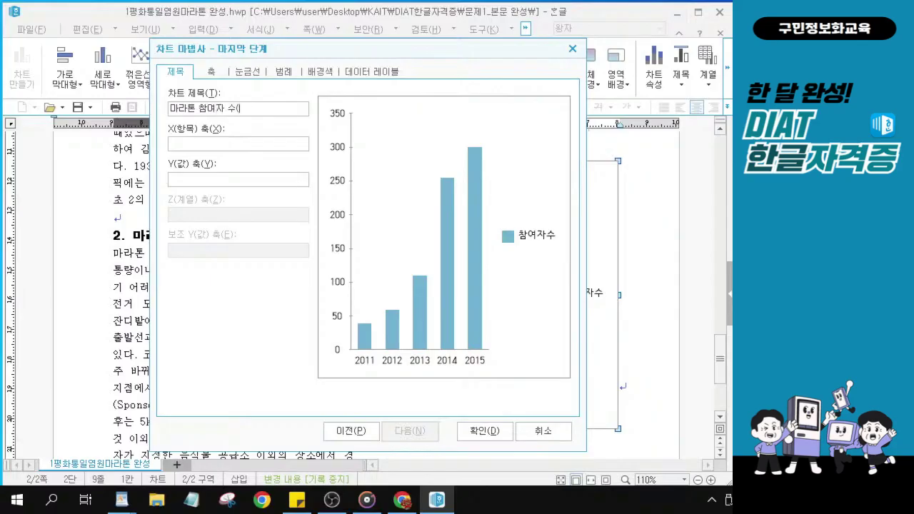
text(단위 :천))
click(238, 108)
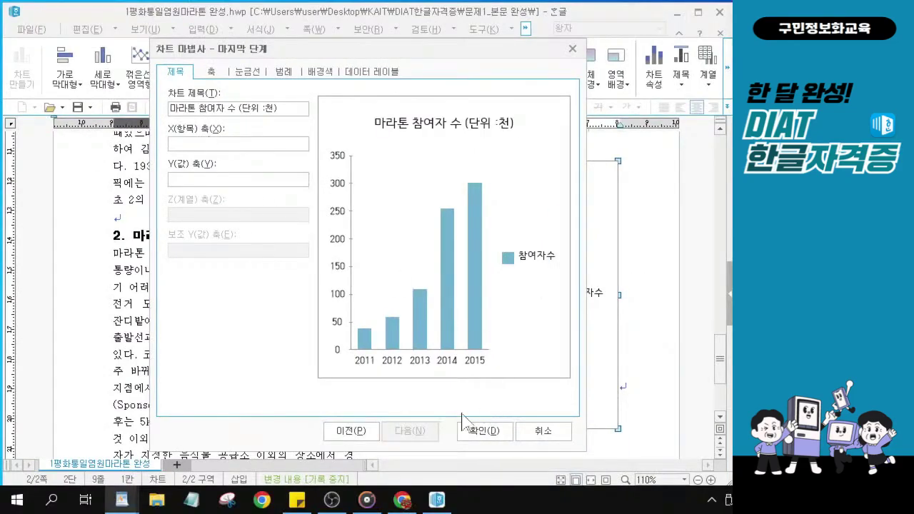
Open the chart's legend settings (범례) and examine the 참여자수 legend in the preview.
click(288, 74)
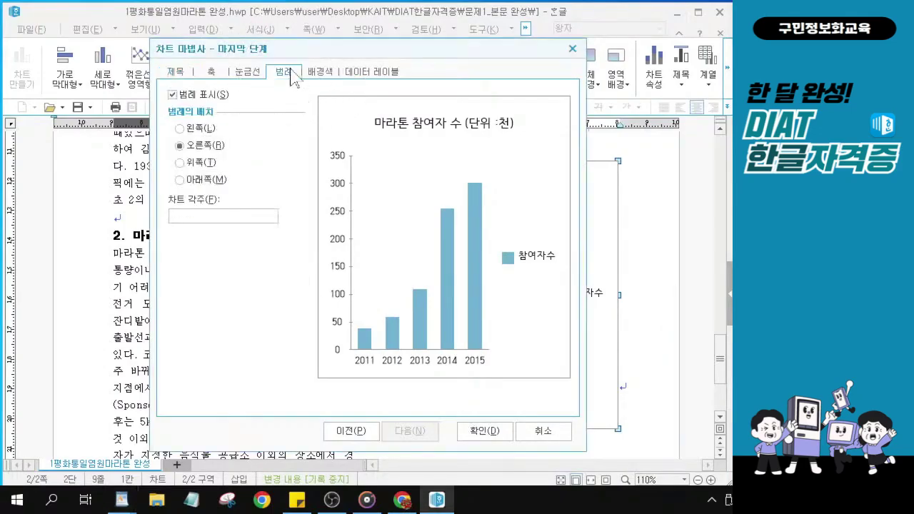
key(ctrl)
key(ctrl)
key(ctrl)
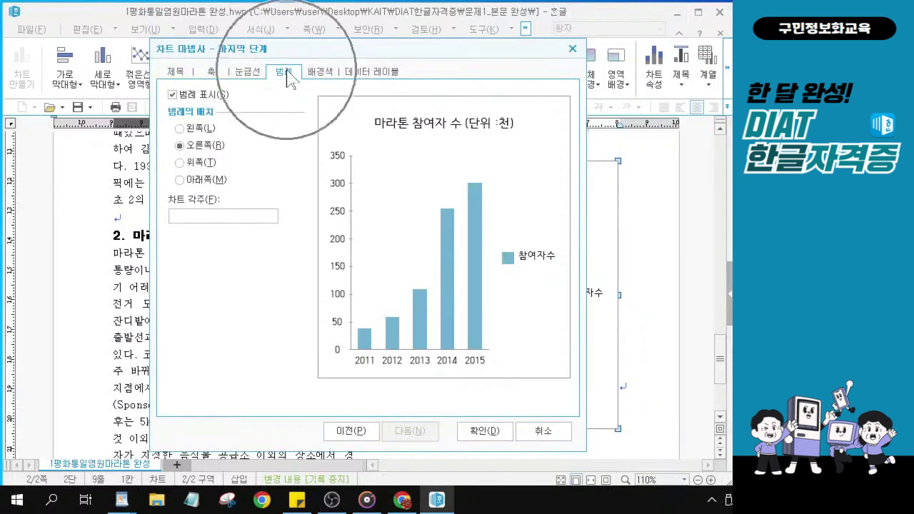
key(ctrl)
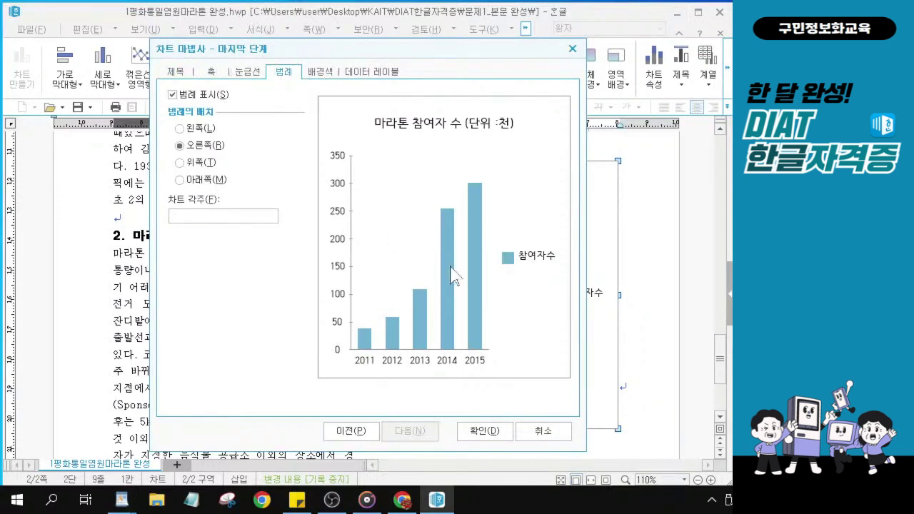
key(ctrl)
key(ctrl)
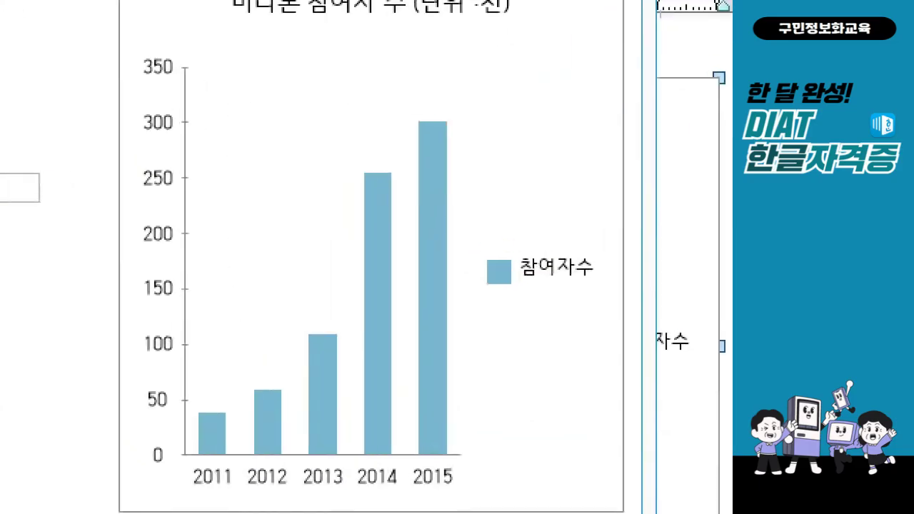
drag(437, 220, 591, 305)
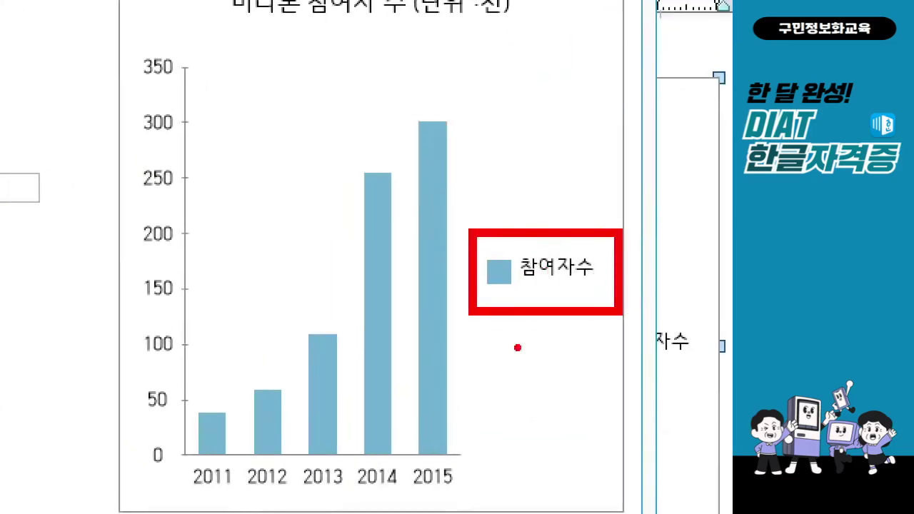
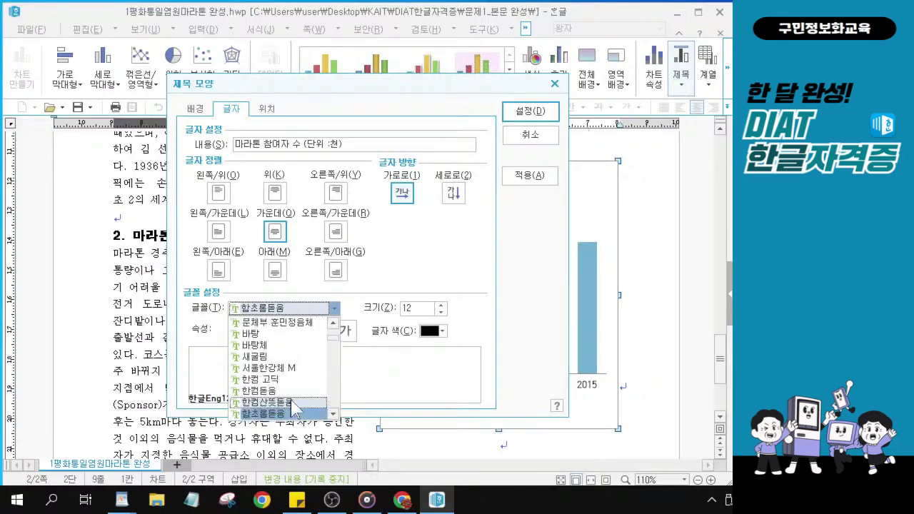
Set the chart title's font to 돋움체 in bold and apply the title formatting.
scroll(294, 400, down, 10)
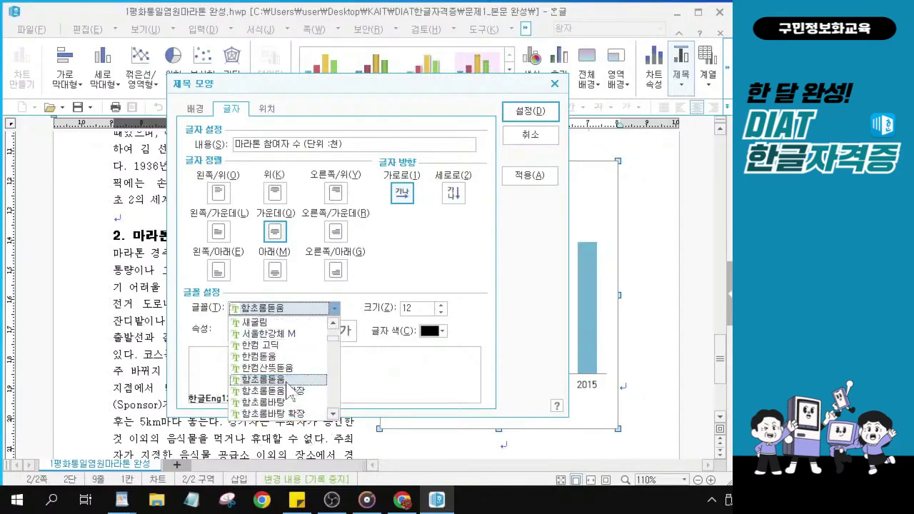
scroll(290, 389, up, 2)
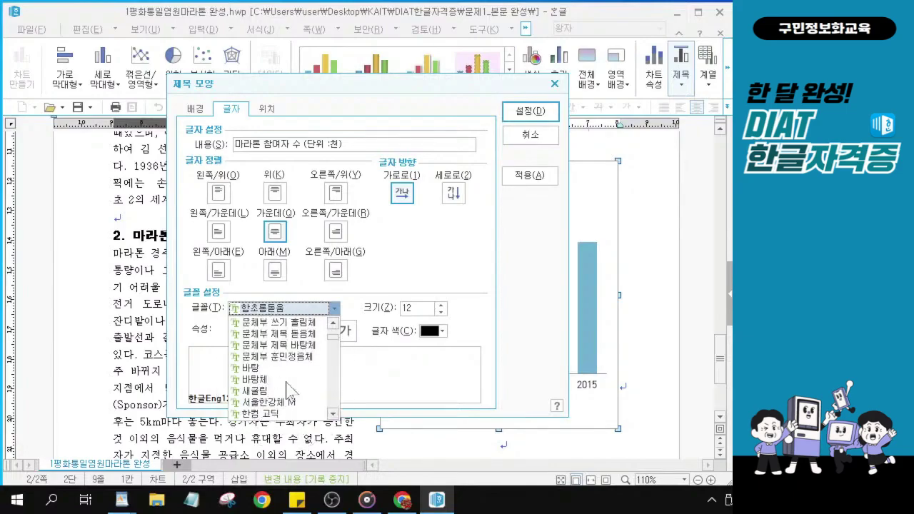
scroll(289, 390, up, 4)
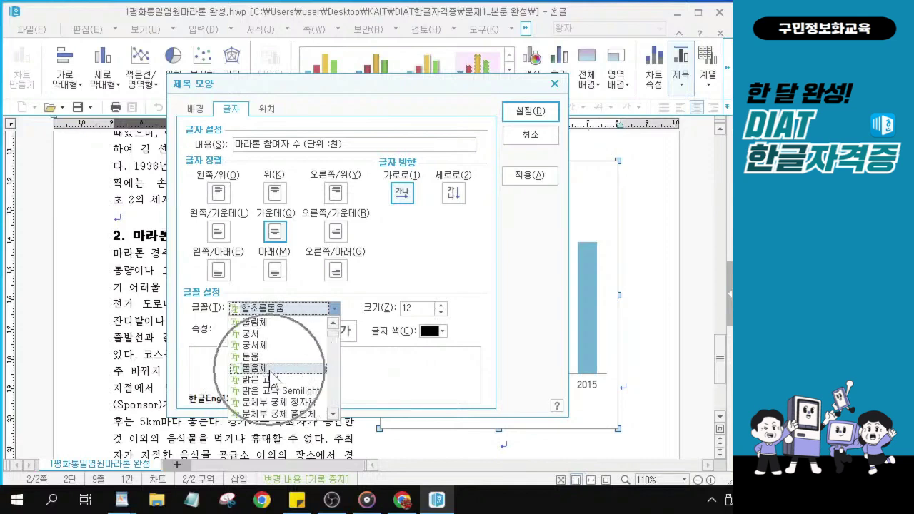
key(alt)
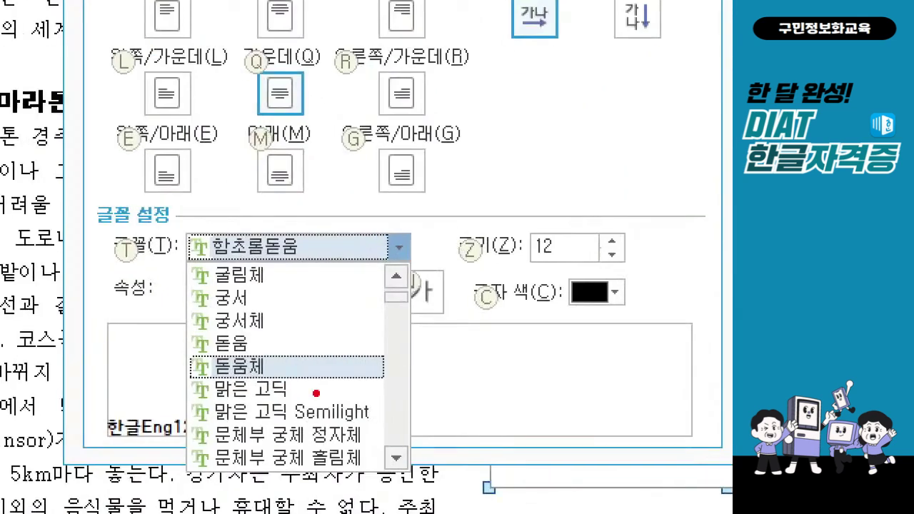
mouse_move(389, 439)
mouse_down()
mouse_move(384, 404)
mouse_move(358, 434)
mouse_move(410, 426)
mouse_up()
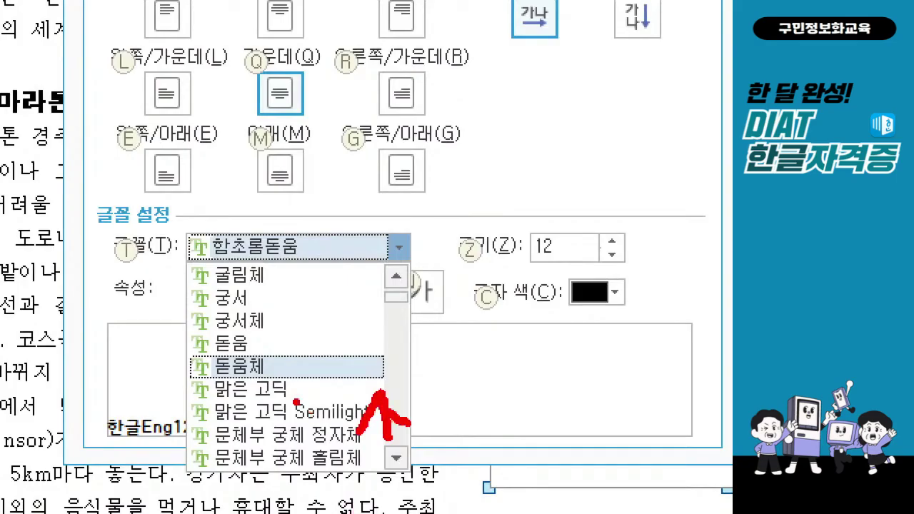
drag(172, 334, 320, 413)
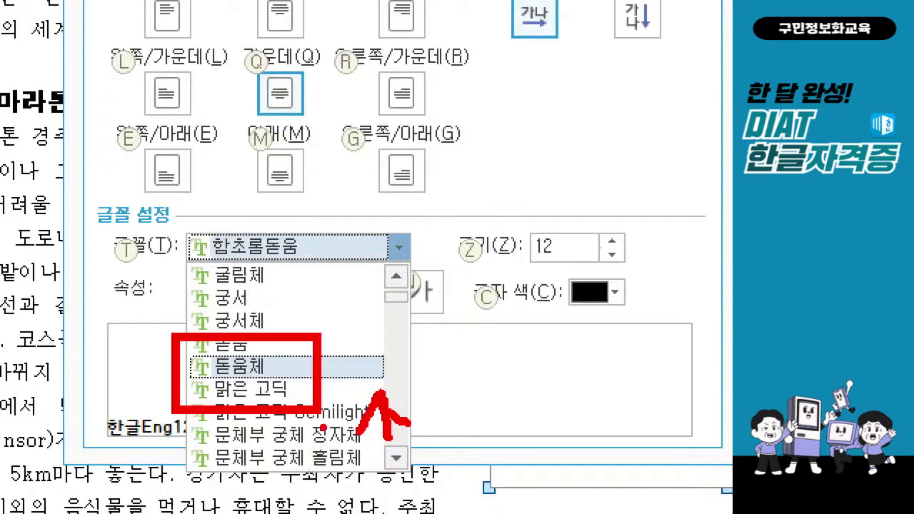
key(Escape)
click(334, 309)
scroll(299, 368, up, 4)
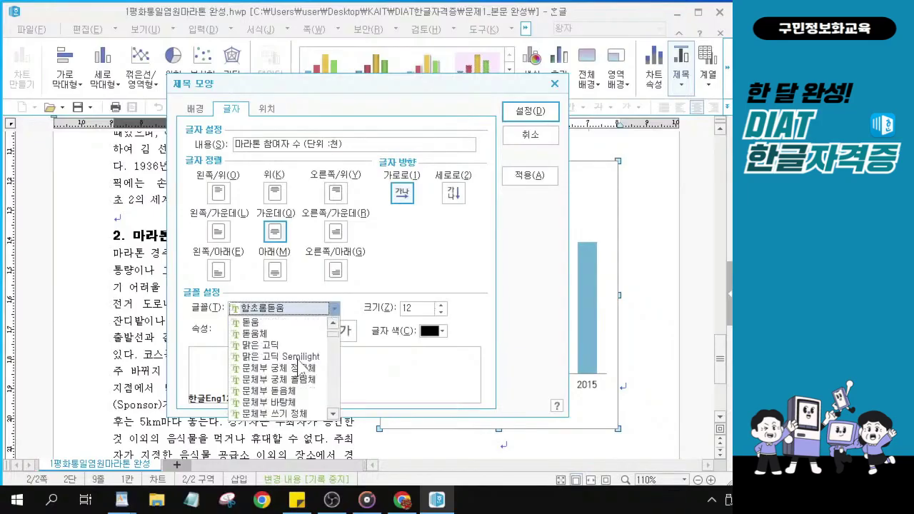
click(278, 334)
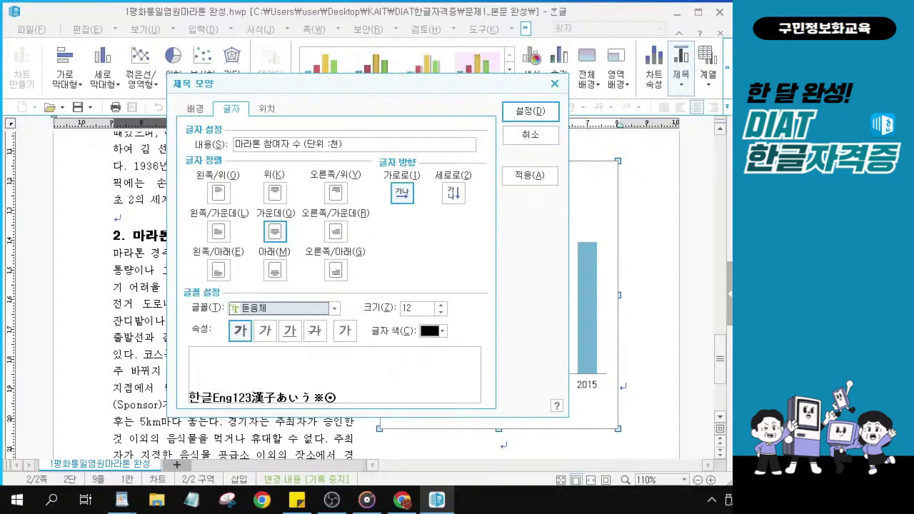
click(240, 330)
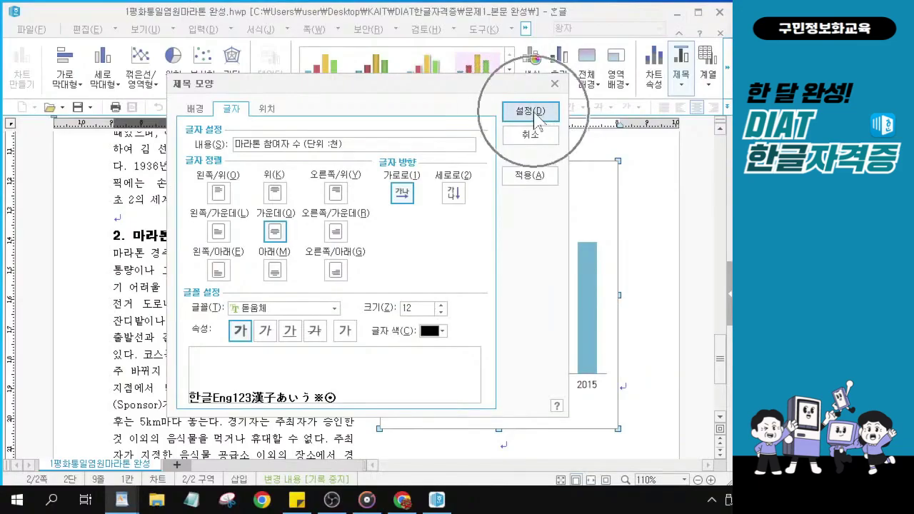
click(532, 112)
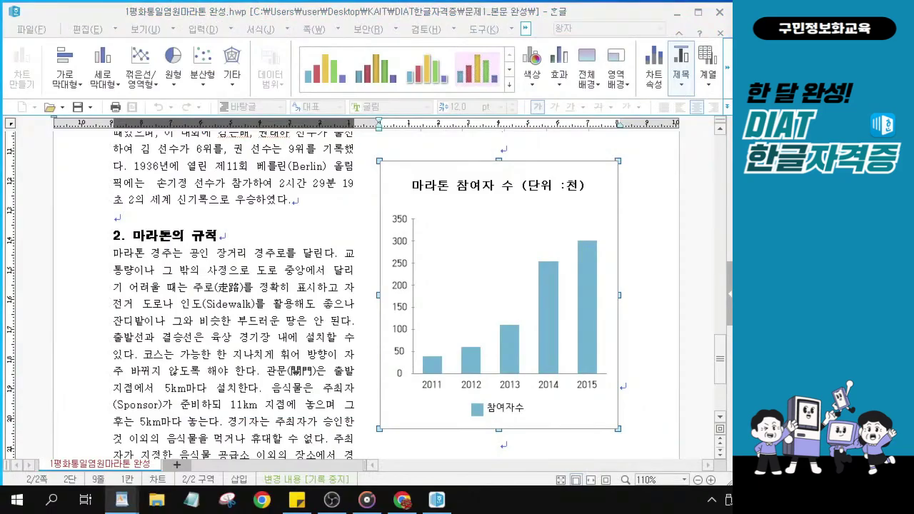
Select the chart's vertical value axis and open the text settings of its axis labels (축 이름표 모양).
click(400, 328)
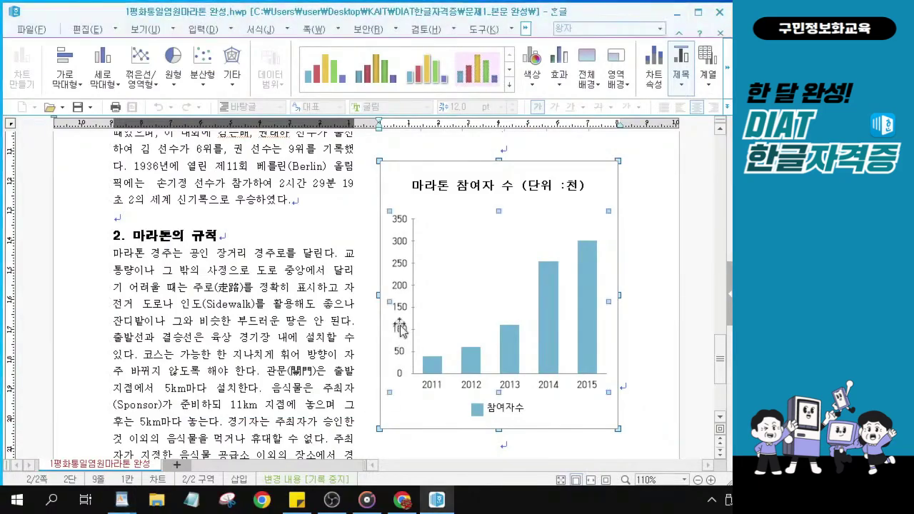
click(397, 312)
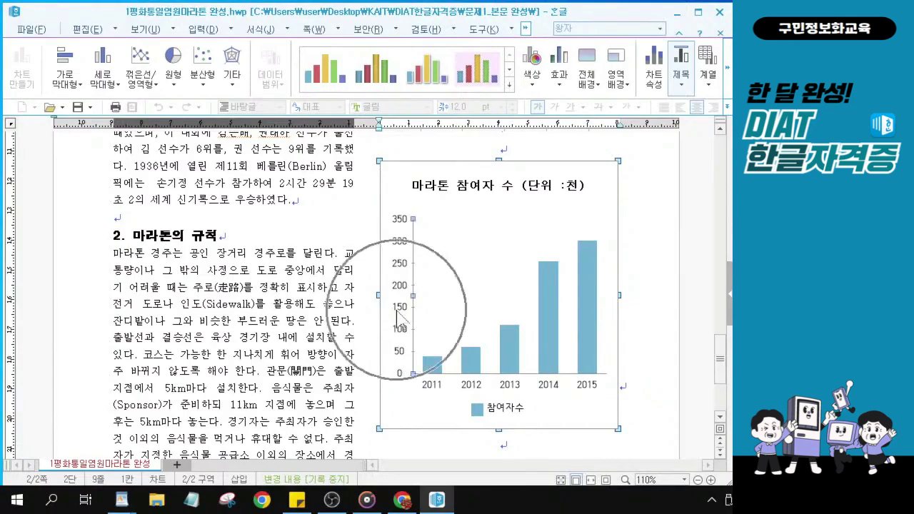
click(400, 314)
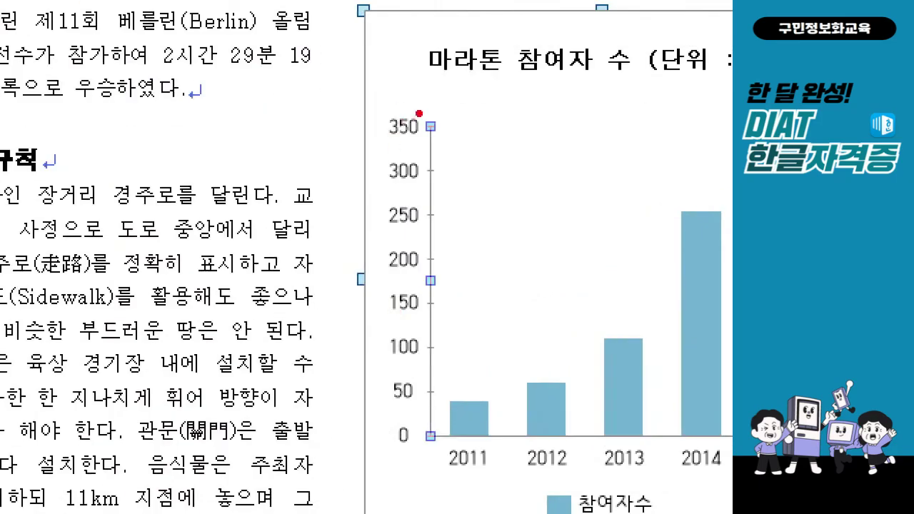
drag(391, 247, 427, 218)
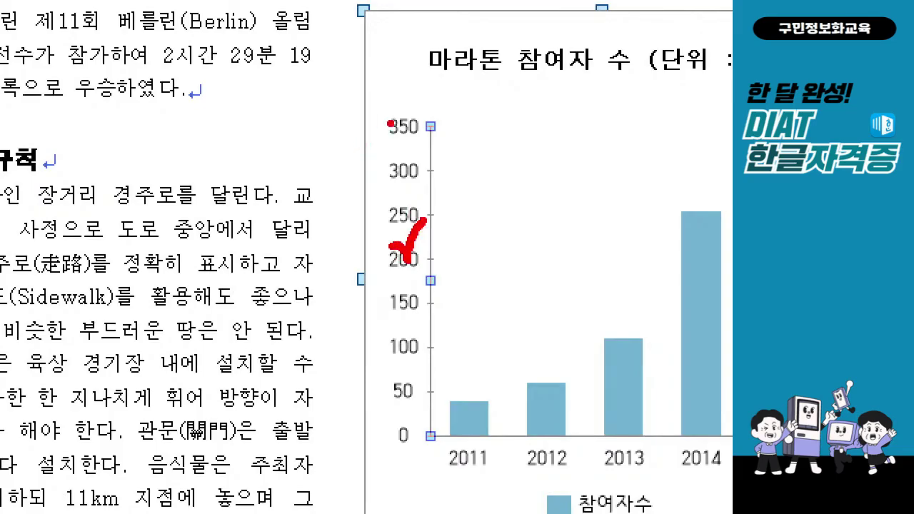
mouse_move(406, 103)
mouse_down()
mouse_move(407, 256)
mouse_move(450, 491)
mouse_up()
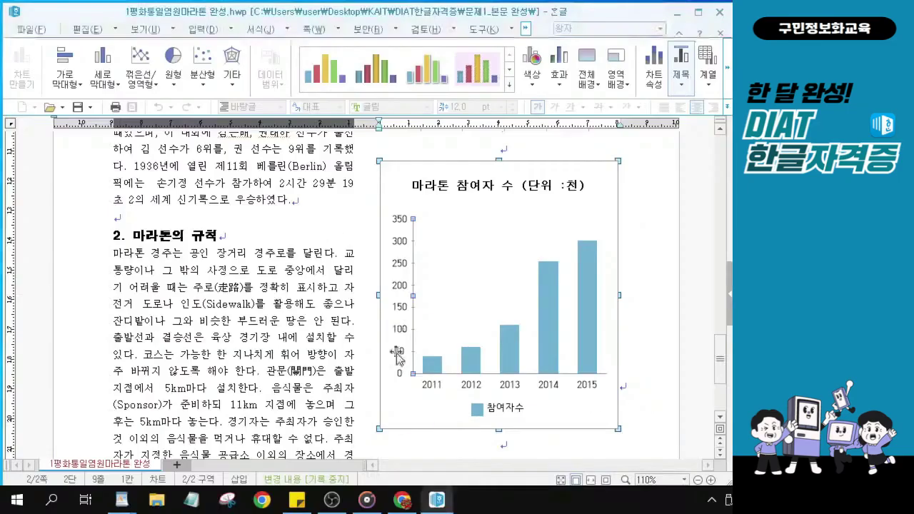
double_click(404, 285)
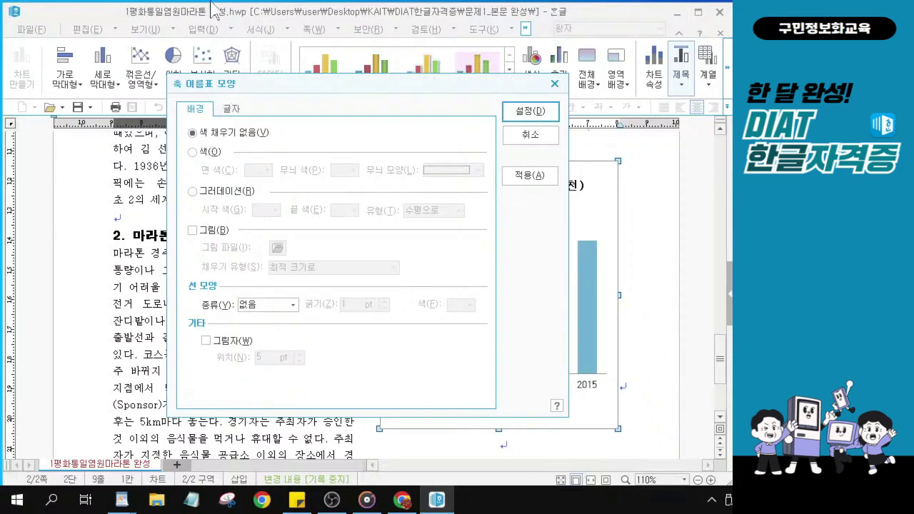
drag(265, 81, 325, 141)
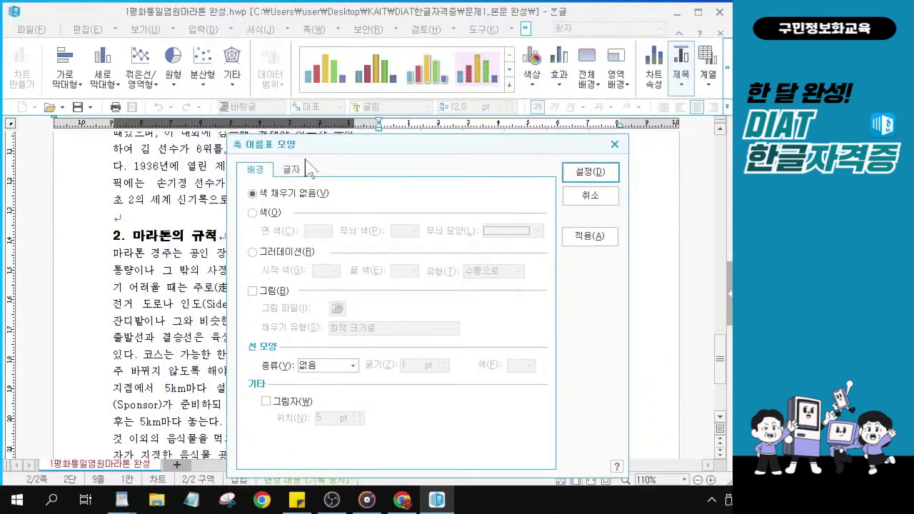
click(288, 173)
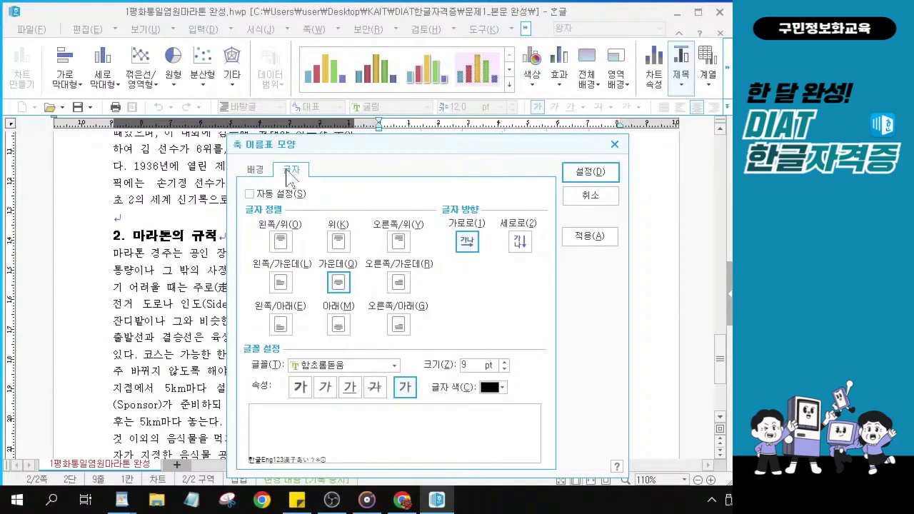
drag(327, 143, 320, 101)
click(286, 127)
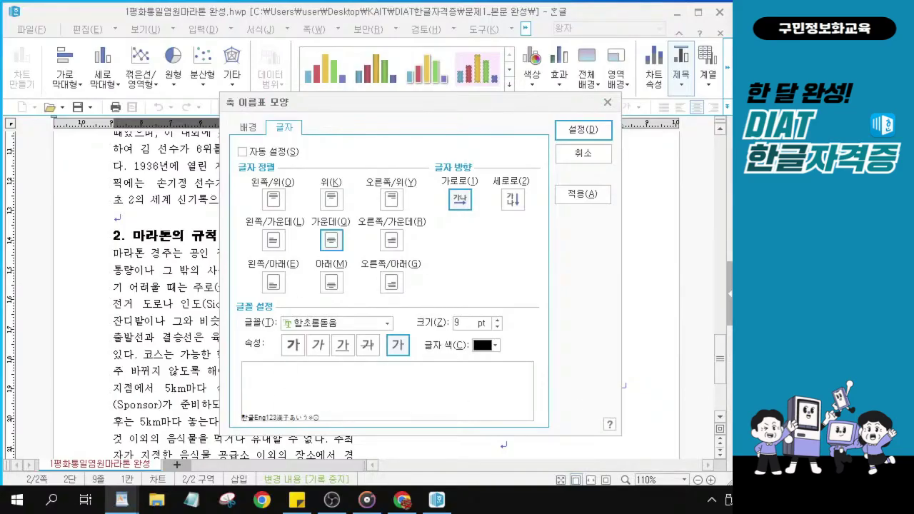
Format the vertical axis labels in italic 궁서체 and apply the settings.
click(388, 323)
scroll(357, 411, up, 3)
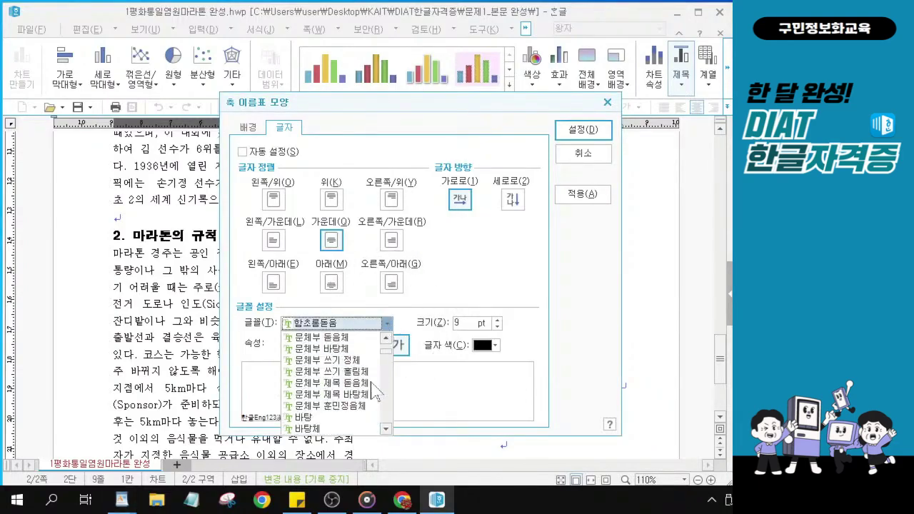
scroll(357, 422, up, 1)
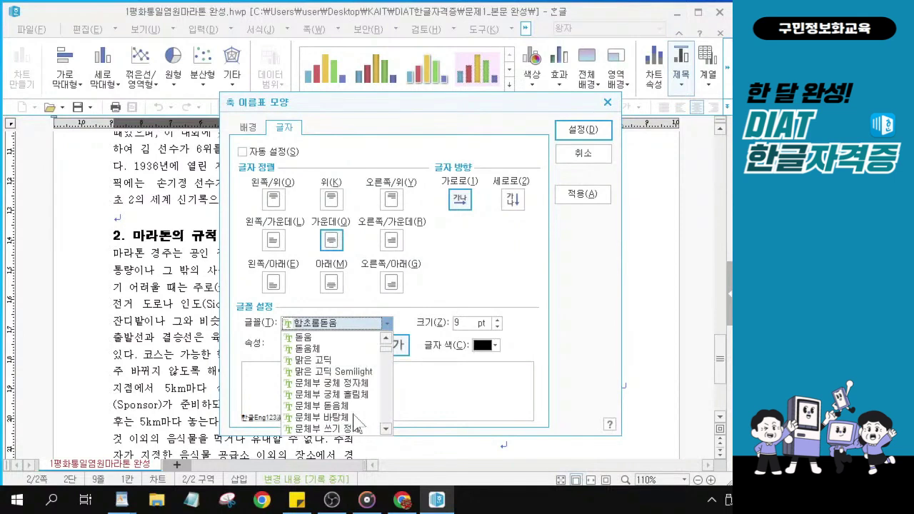
scroll(322, 396, up, 2)
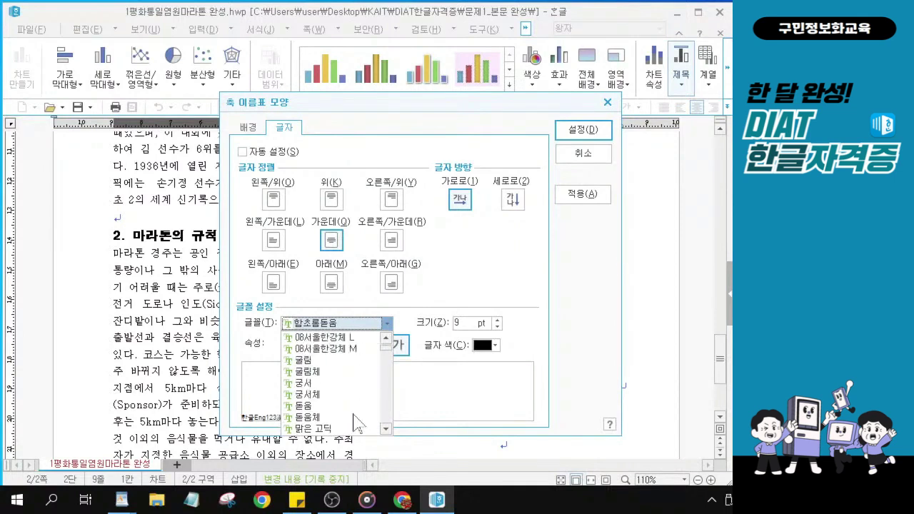
click(327, 394)
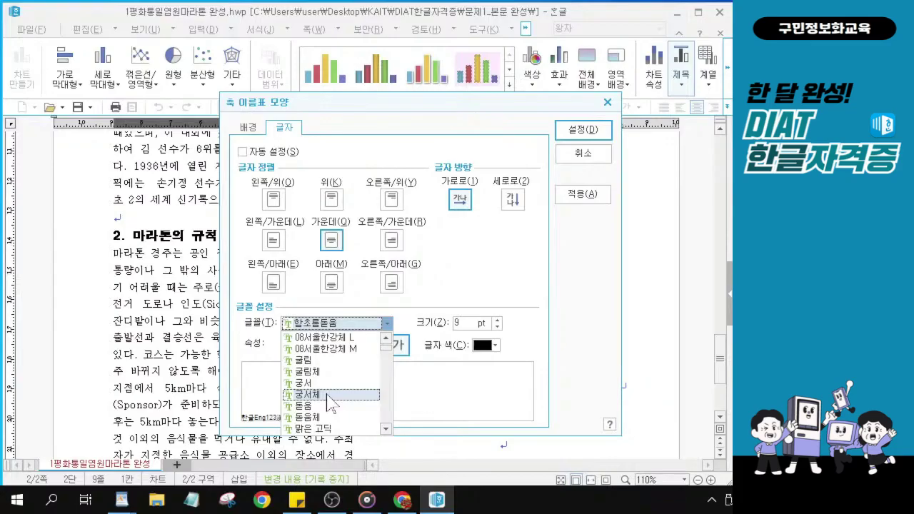
click(329, 395)
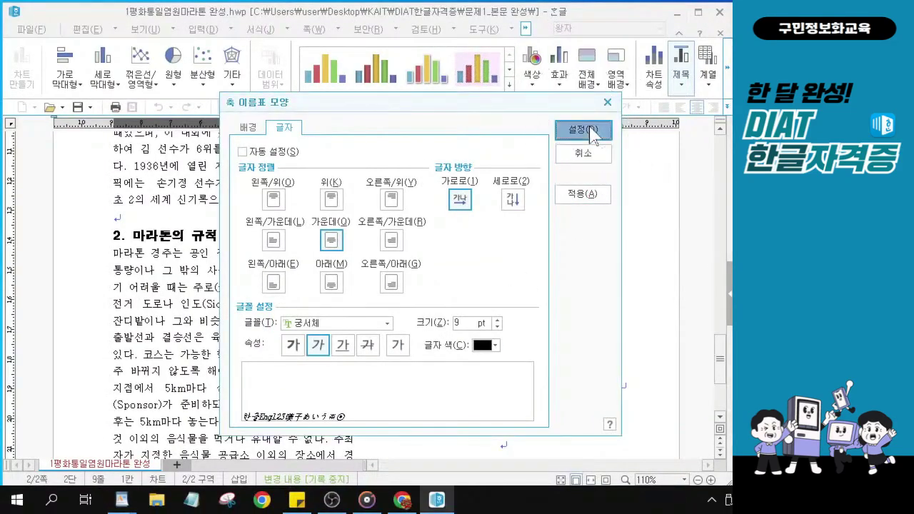
click(592, 132)
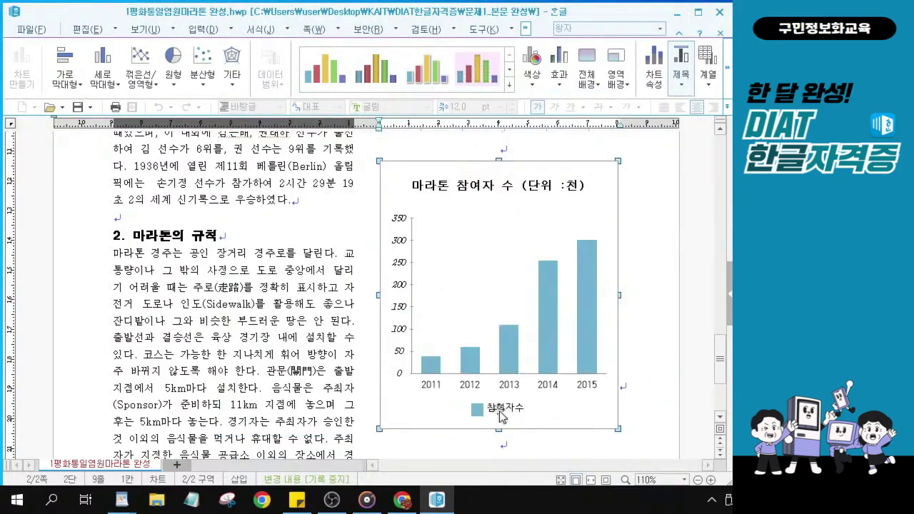
Open the text settings (글자) for the labels of the horizontal year axis.
double_click(465, 393)
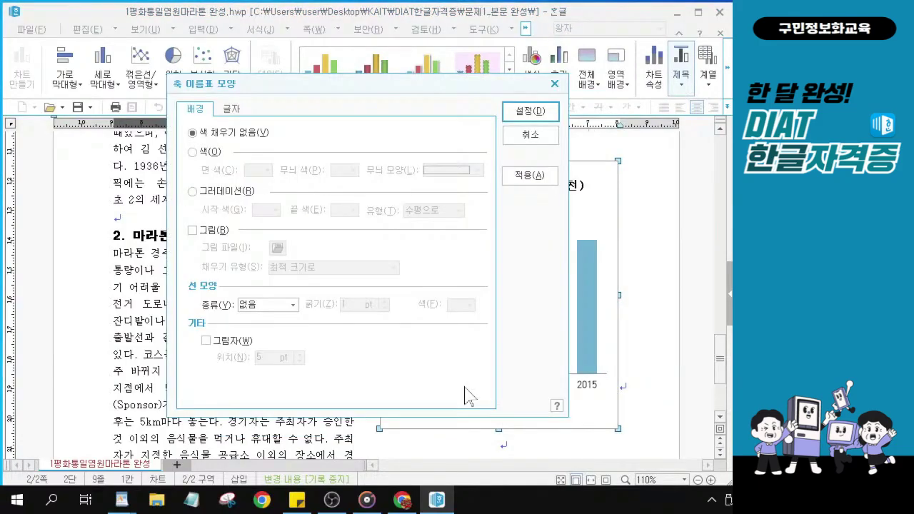
drag(428, 77, 242, 29)
click(475, 384)
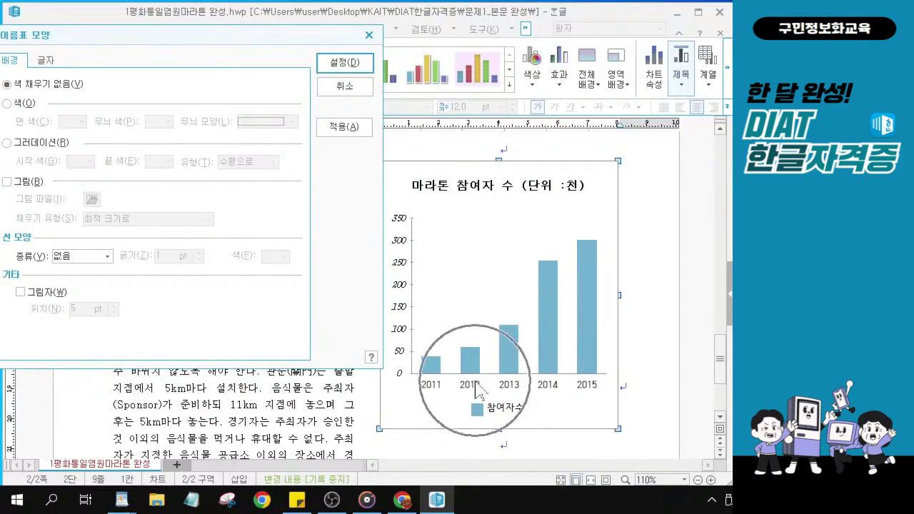
click(477, 391)
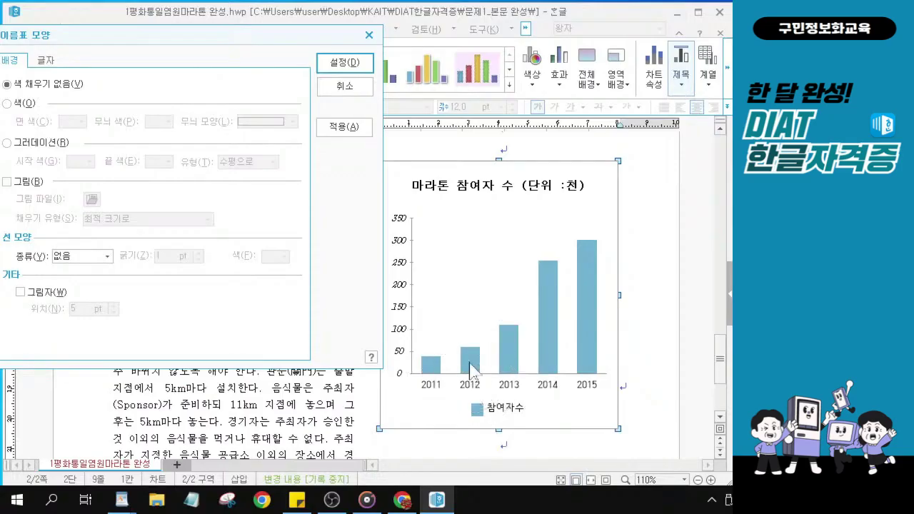
drag(189, 37, 437, 72)
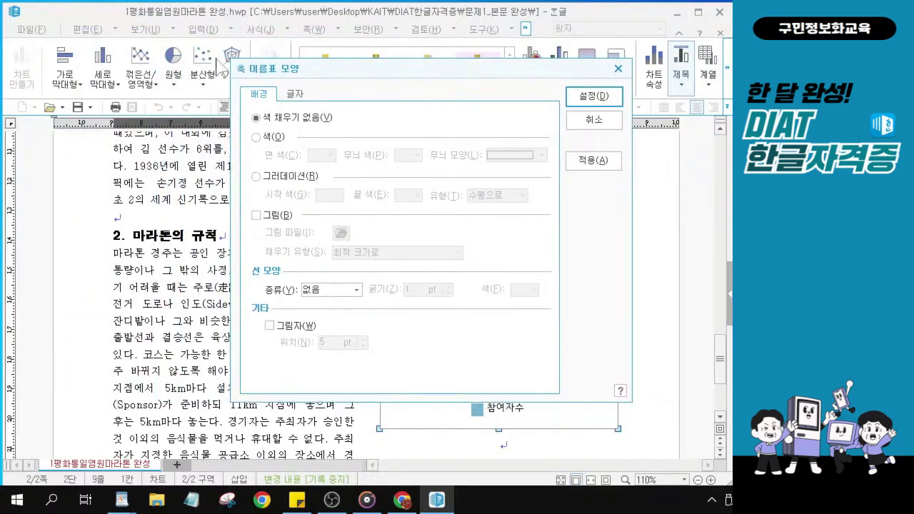
click(262, 75)
click(261, 75)
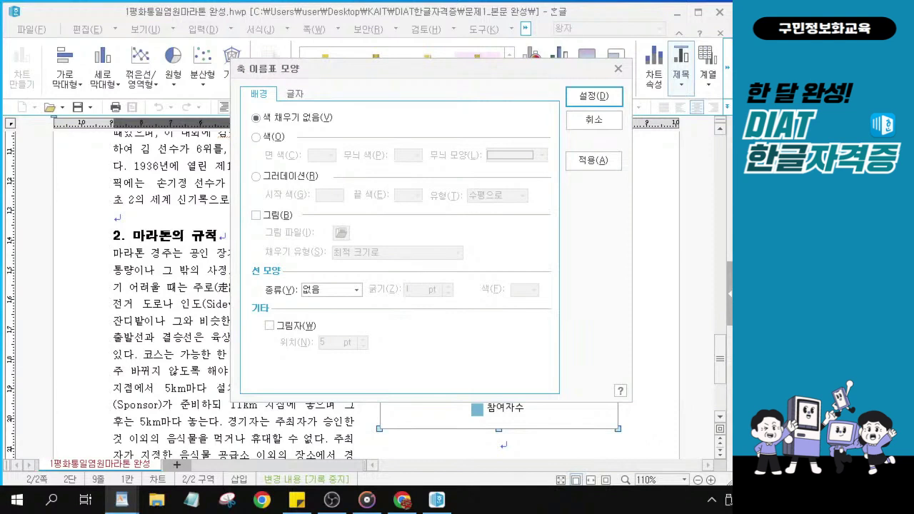
click(298, 94)
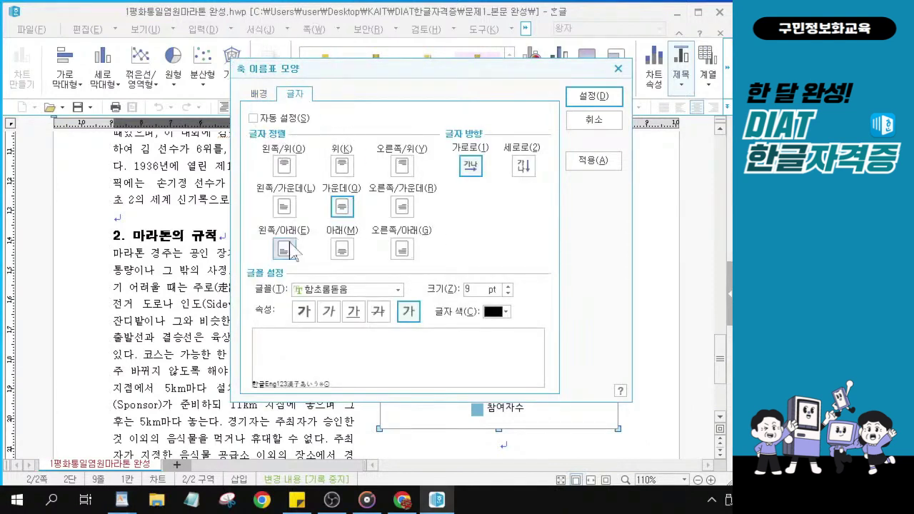
Format the horizontal year labels in italic 궁서체 and apply the settings.
click(397, 289)
scroll(342, 335, up, 5)
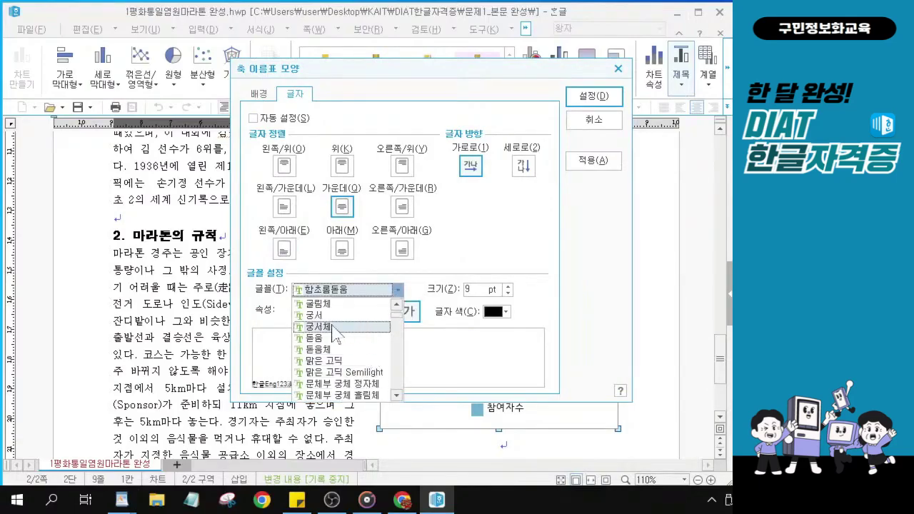
click(334, 327)
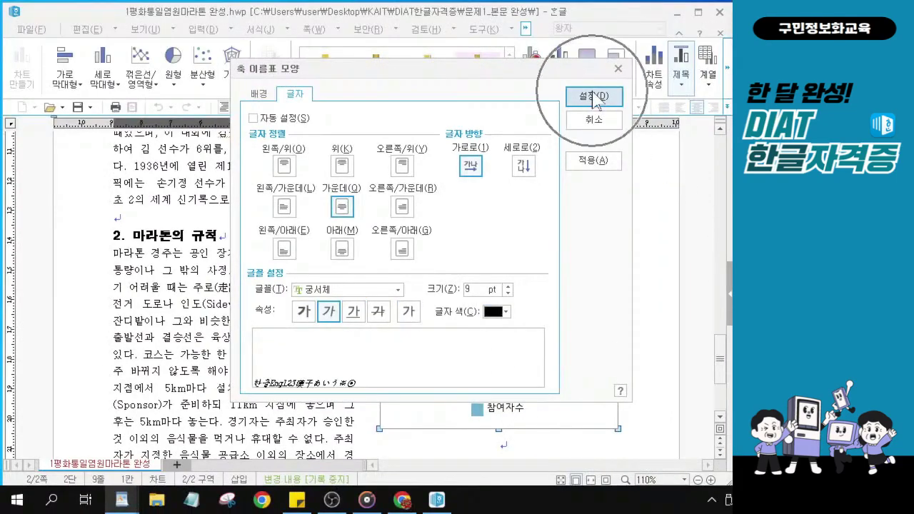
click(595, 96)
click(595, 97)
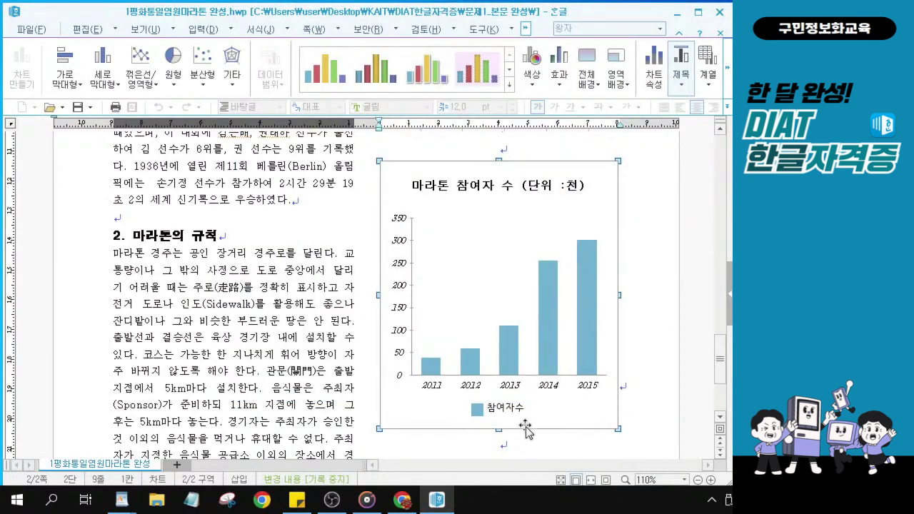
Select the chart's 참여자수 legend and open the text settings (글자) of its legend format (범례 모양).
click(505, 410)
click(506, 414)
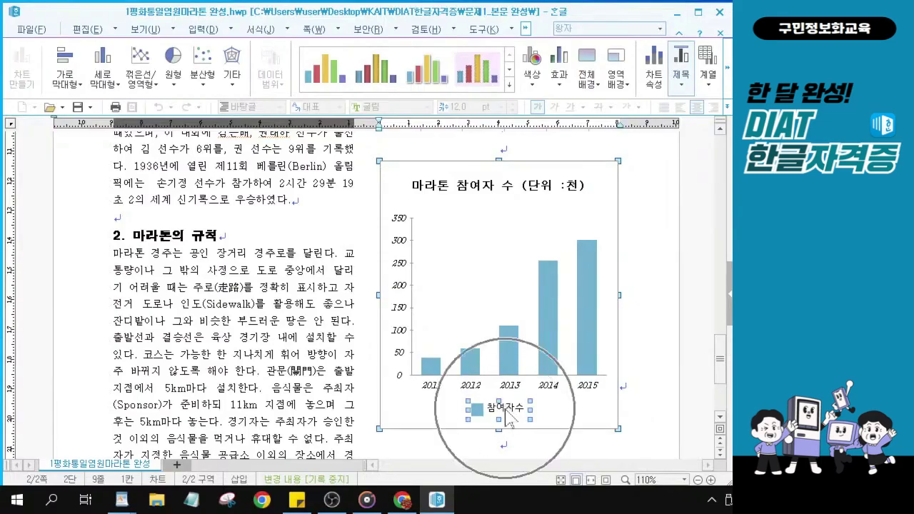
scroll(505, 413, up, 1)
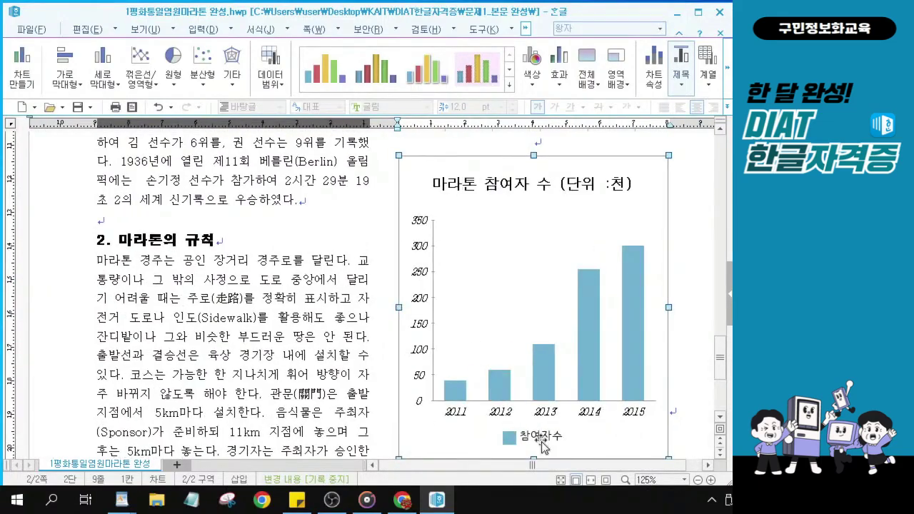
mouse_move(721, 370)
mouse_down()
mouse_move(723, 392)
mouse_move(722, 380)
mouse_up()
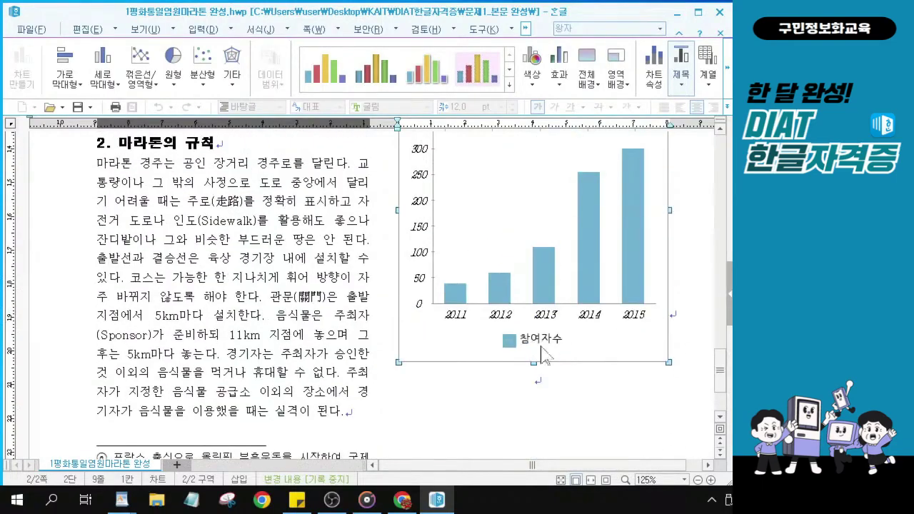
click(537, 339)
double_click(538, 339)
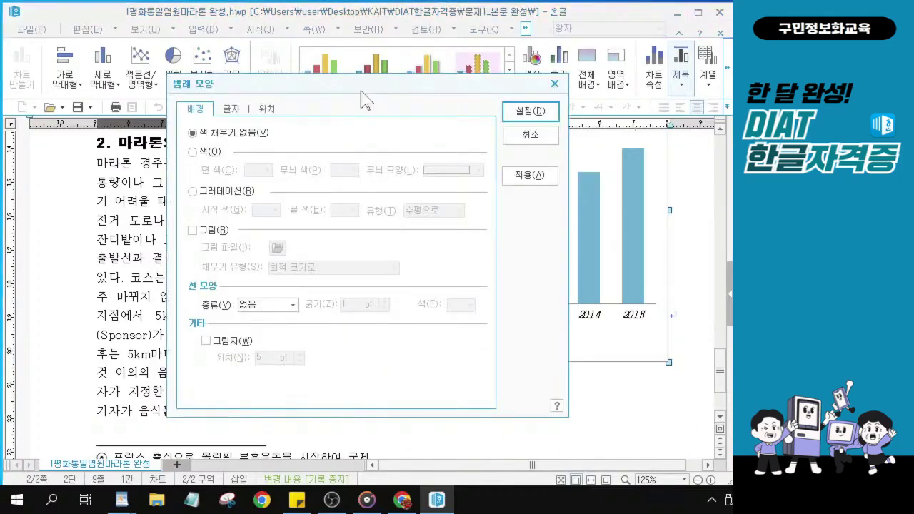
click(231, 110)
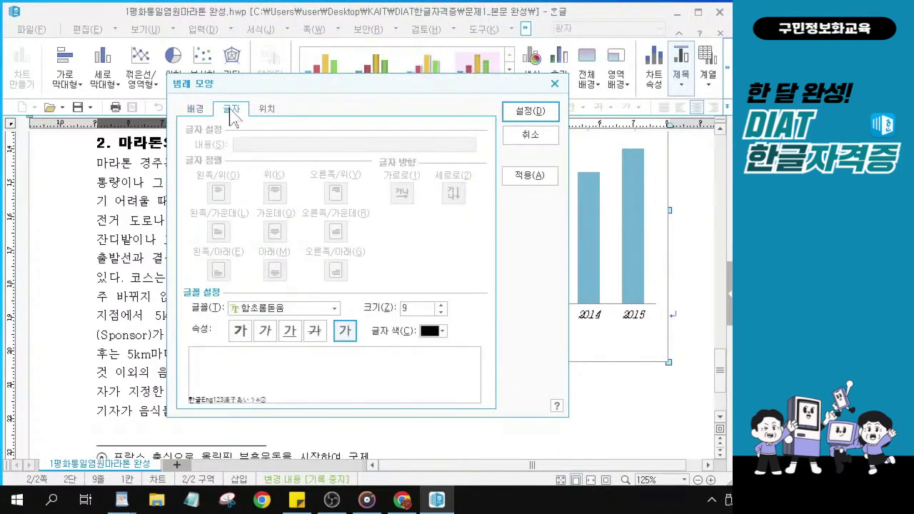
Format the chart legend text in italic 궁서체 and apply the settings.
click(334, 308)
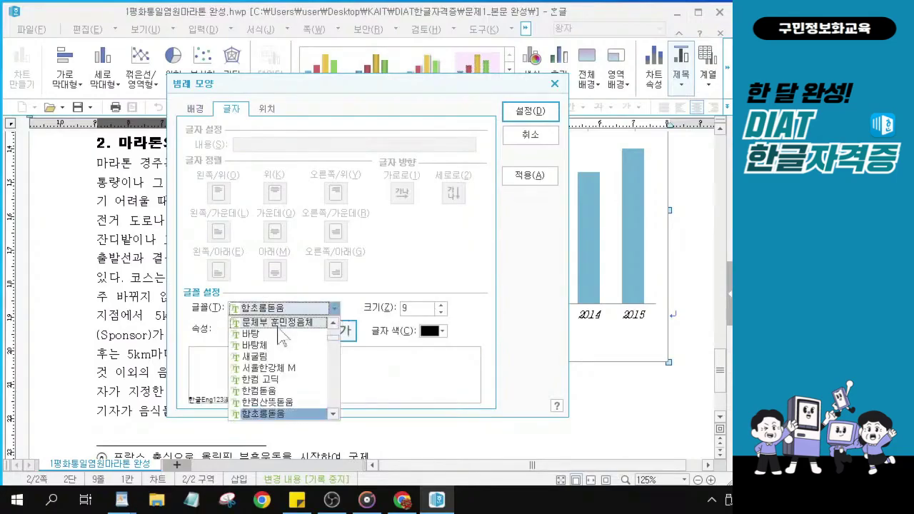
scroll(245, 372, up, 6)
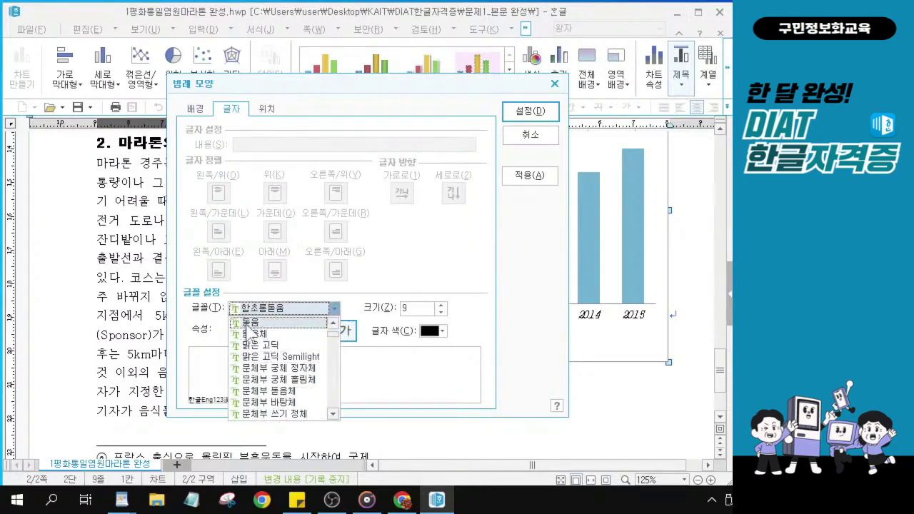
click(265, 379)
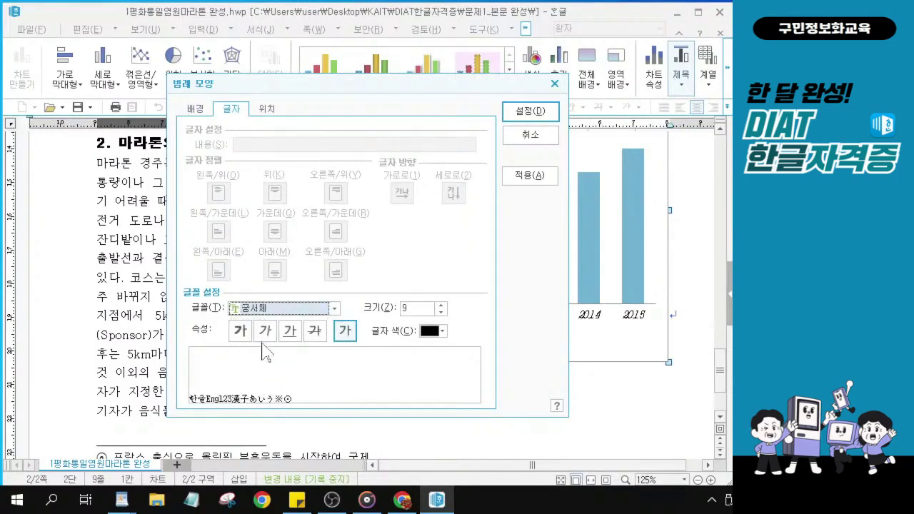
click(265, 332)
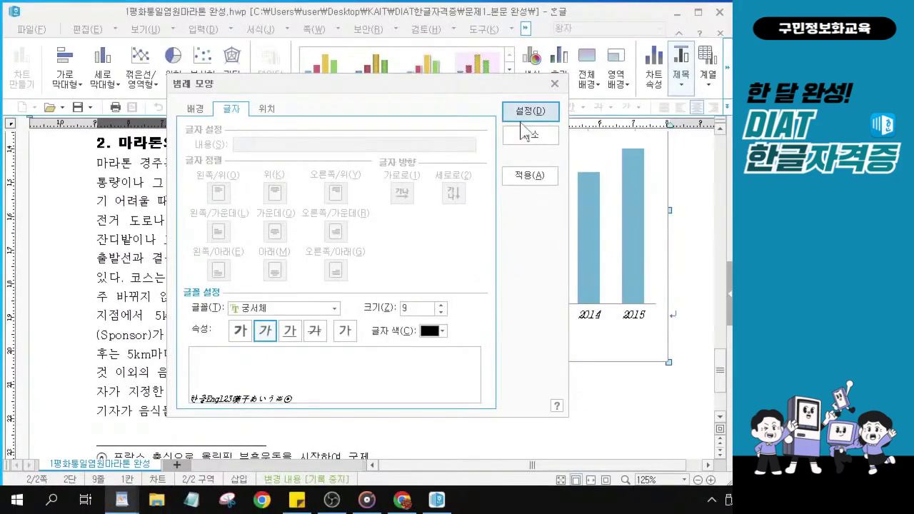
click(526, 114)
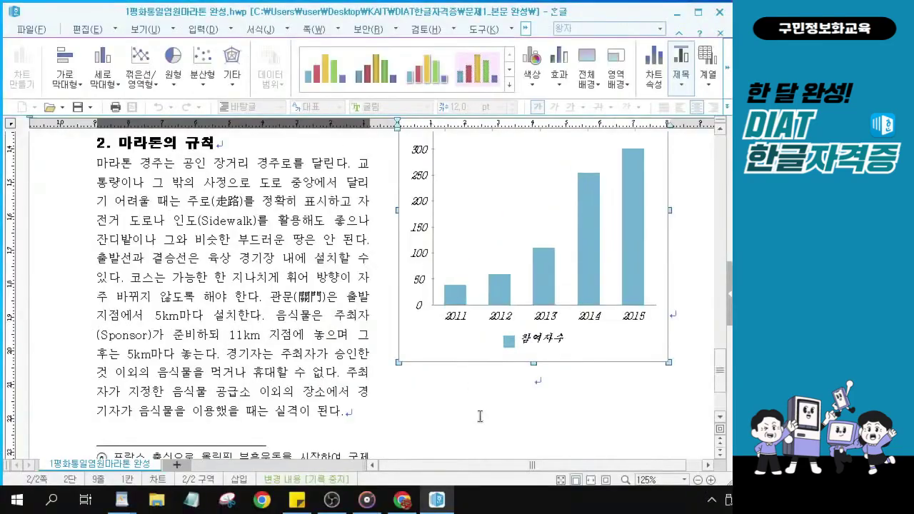
Leave chart editing and place the text cursor in the empty paragraph below the chart.
click(479, 416)
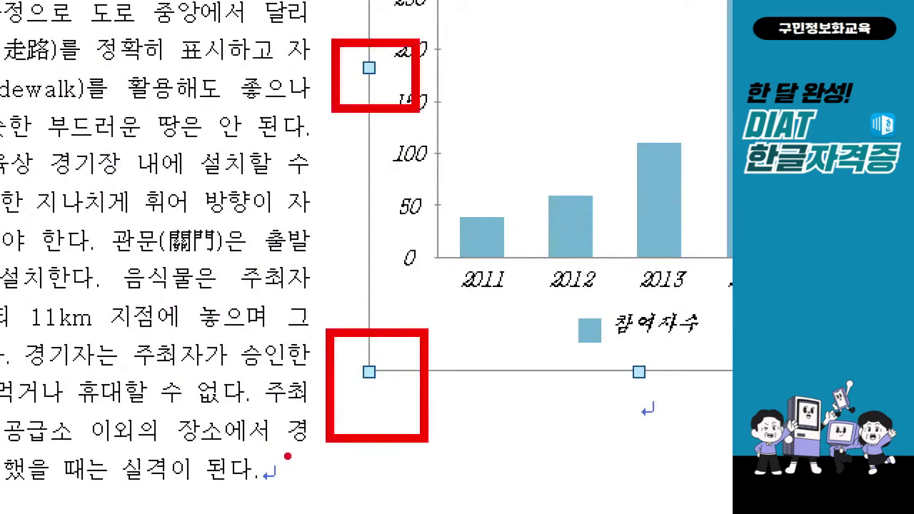
mouse_move(471, 307)
mouse_down()
mouse_move(497, 327)
mouse_move(529, 285)
mouse_up()
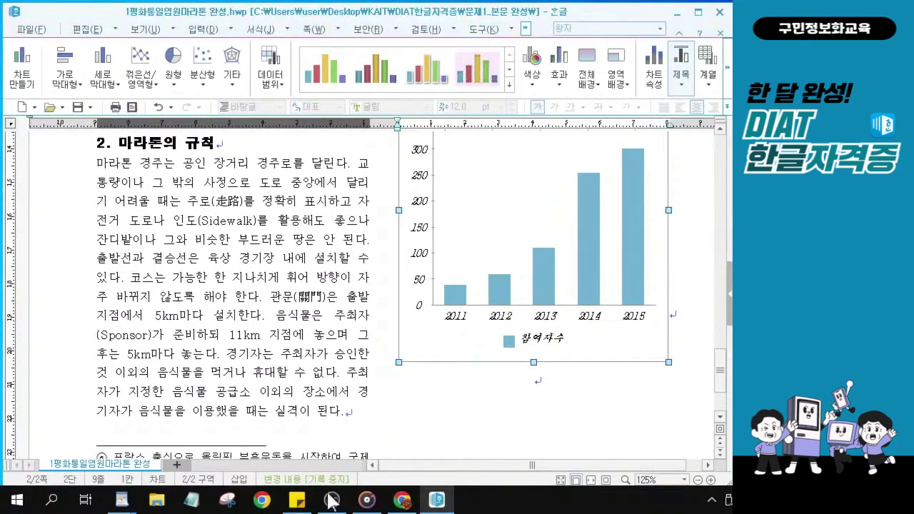
click(485, 399)
click(485, 399)
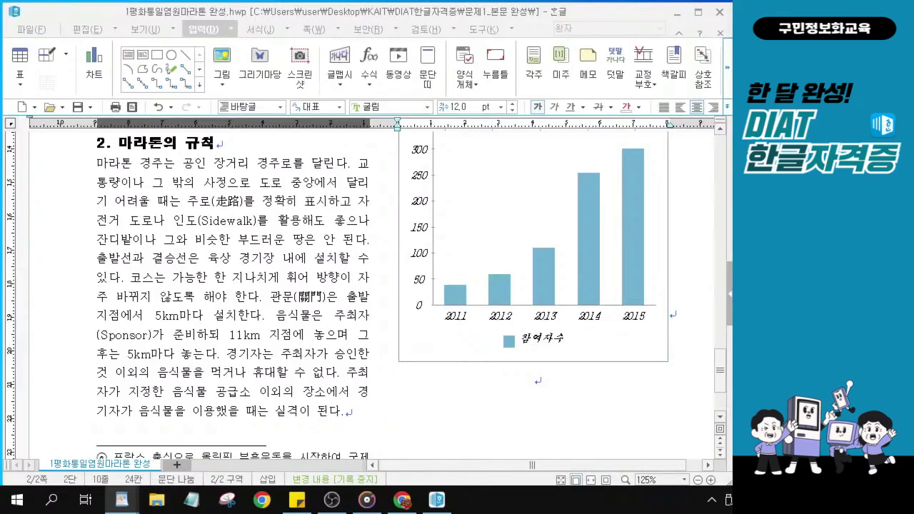
click(538, 390)
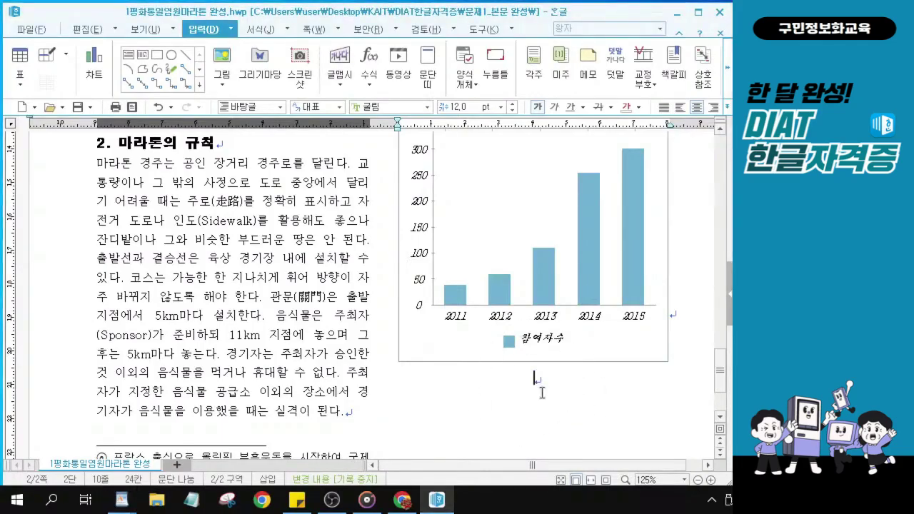
Open the page border and background settings (쪽 테두리/배경) for the current section.
scroll(537, 398, down, 2)
click(400, 387)
click(400, 388)
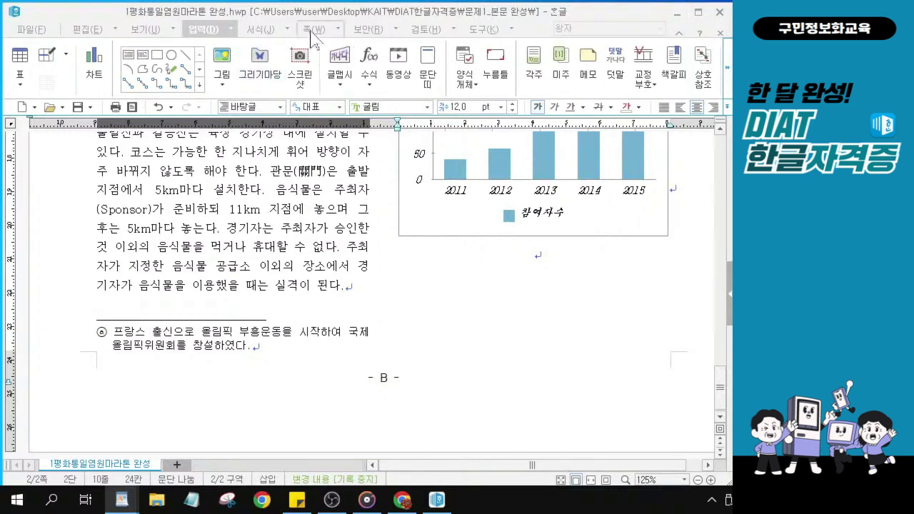
click(312, 32)
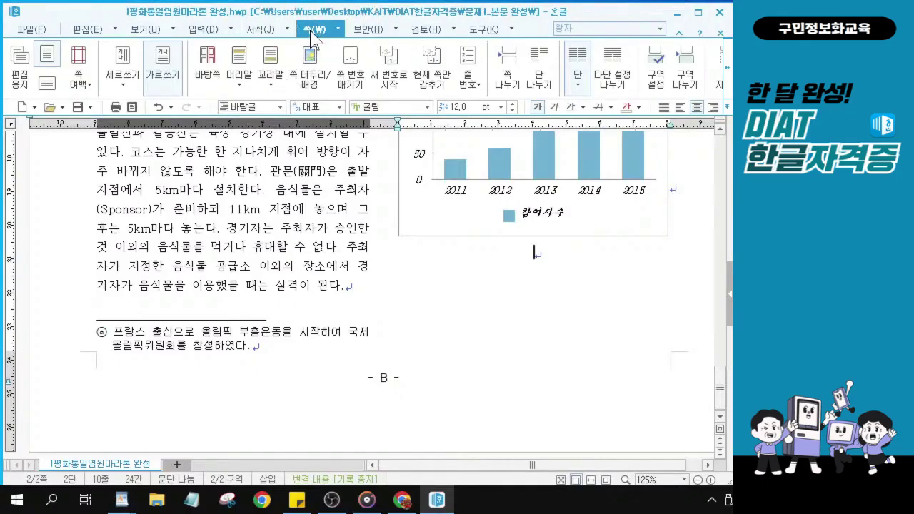
click(311, 78)
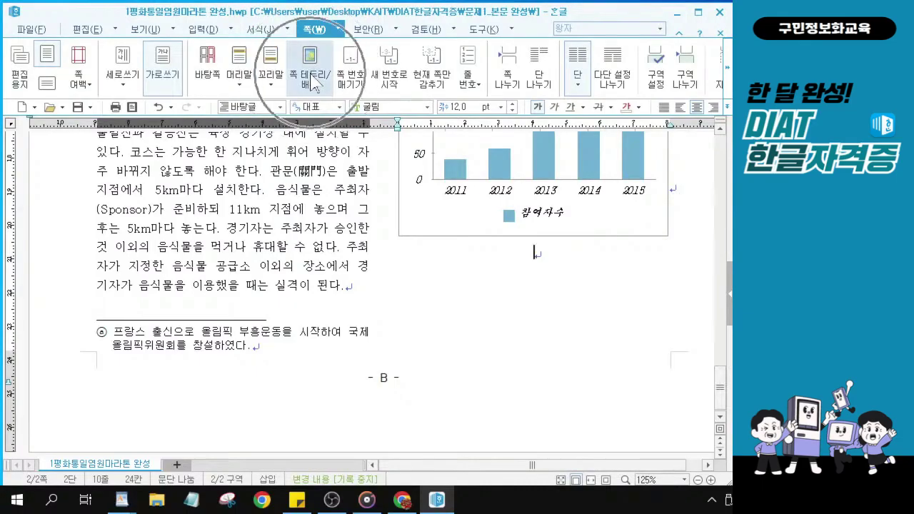
click(312, 79)
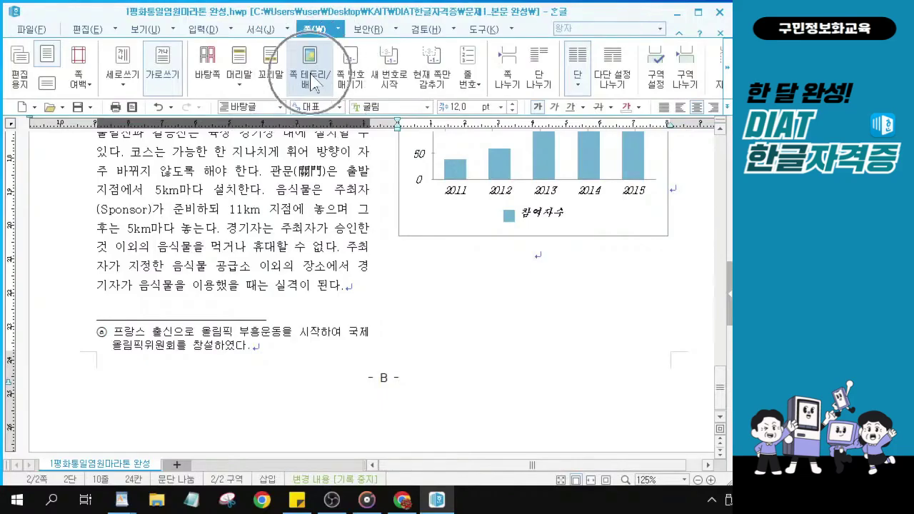
click(311, 75)
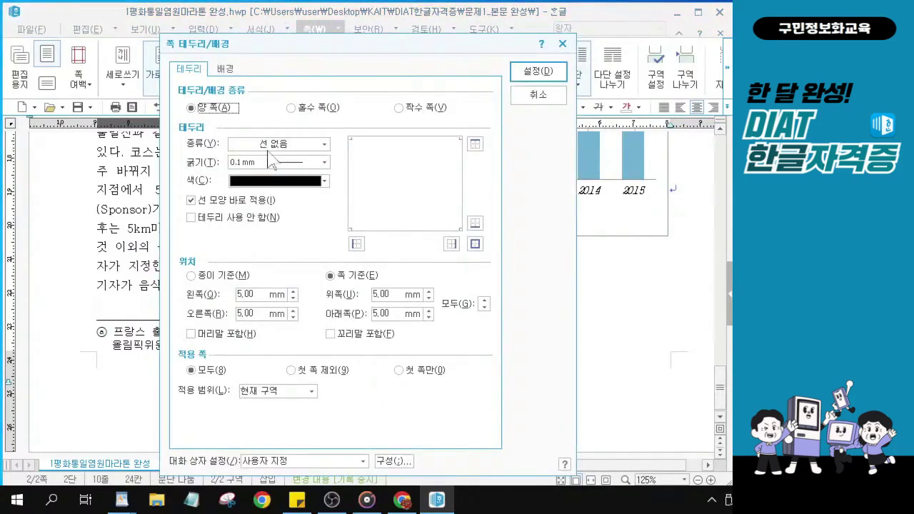
Set a double-line page border on all four sides and make it include the header (머리말 포함).
click(325, 145)
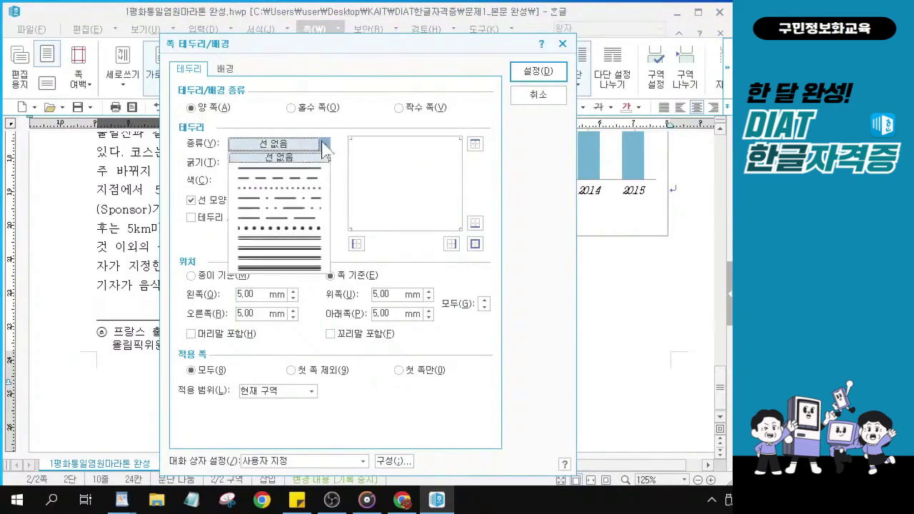
click(292, 240)
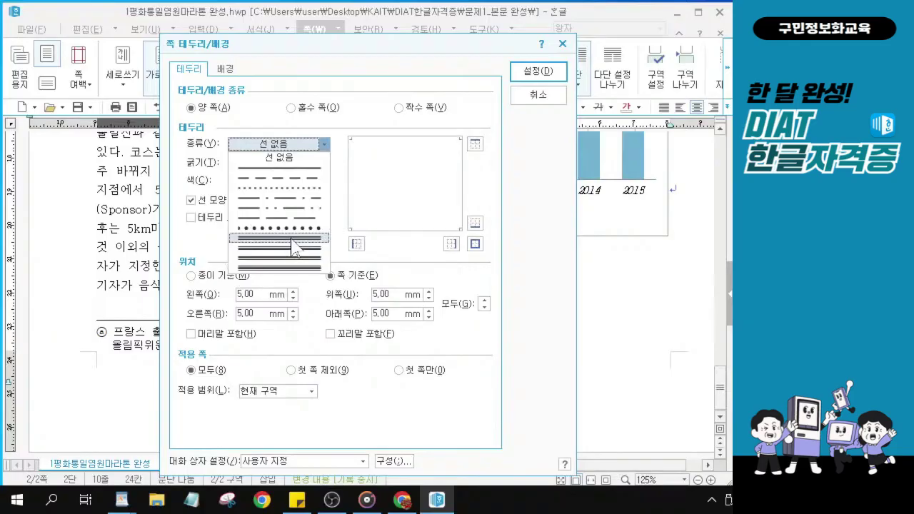
click(292, 241)
click(476, 244)
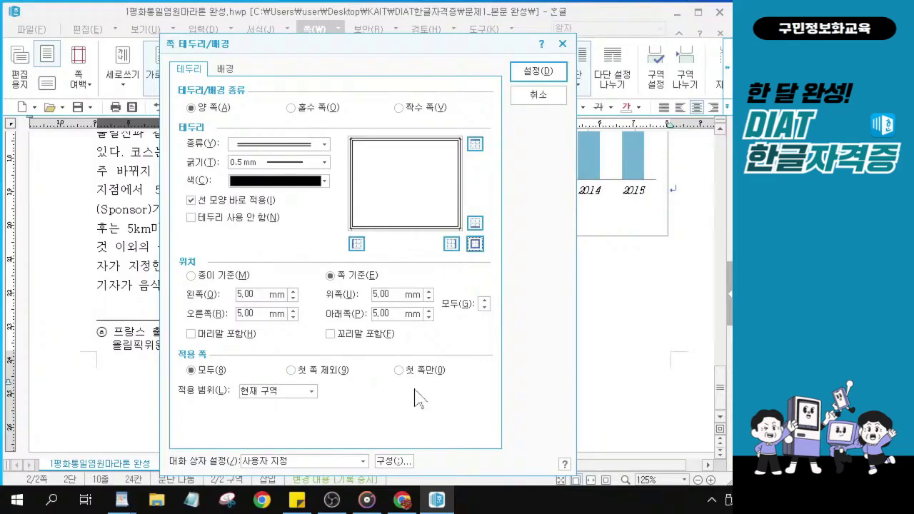
click(193, 334)
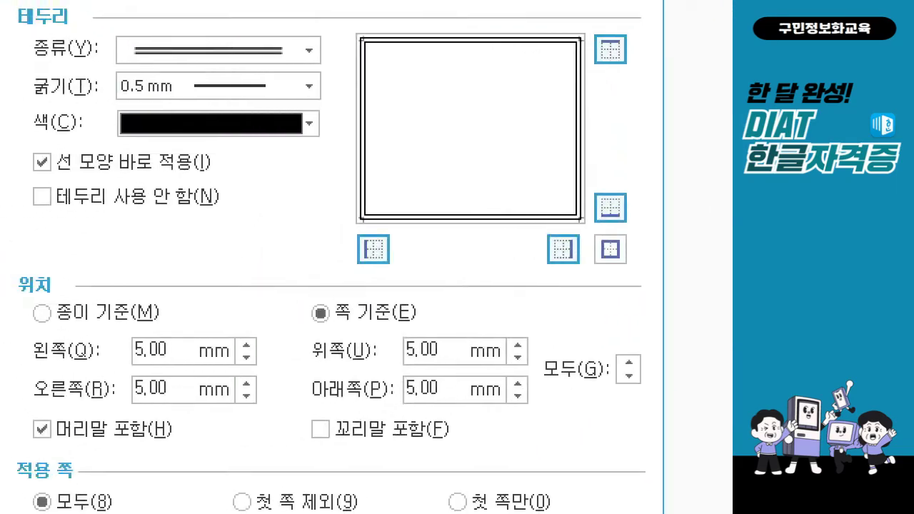
drag(104, 21, 324, 72)
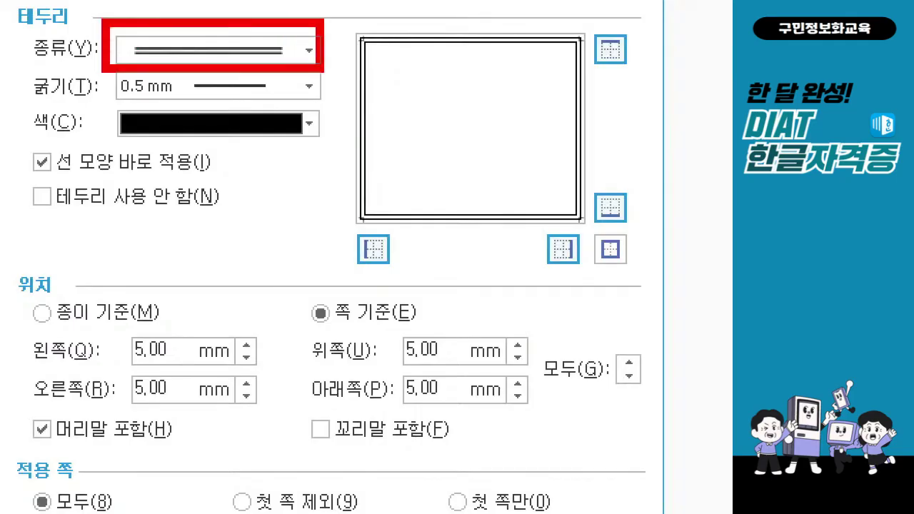
mouse_move(584, 202)
mouse_down()
mouse_move(636, 291)
mouse_move(668, 297)
mouse_up()
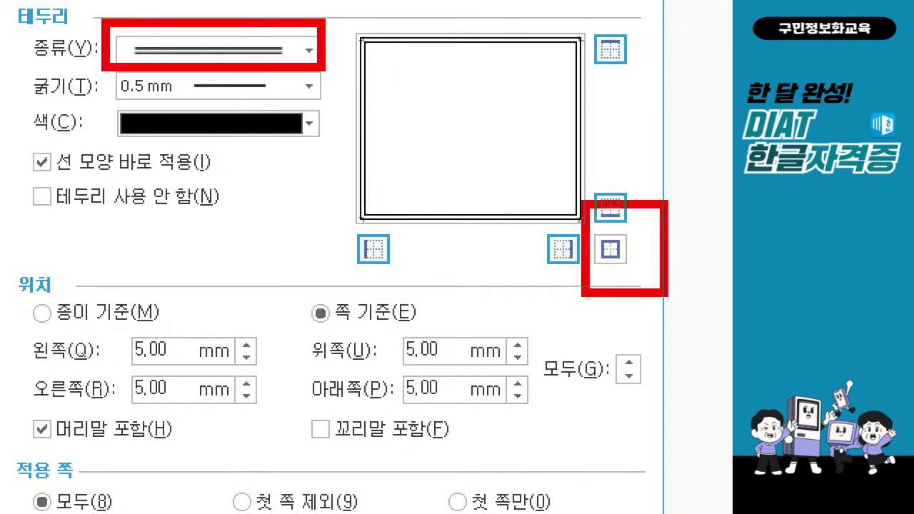
Apply the 0.5 mm double-line page border on all sides, including the header, to the current section.
drag(21, 394, 187, 478)
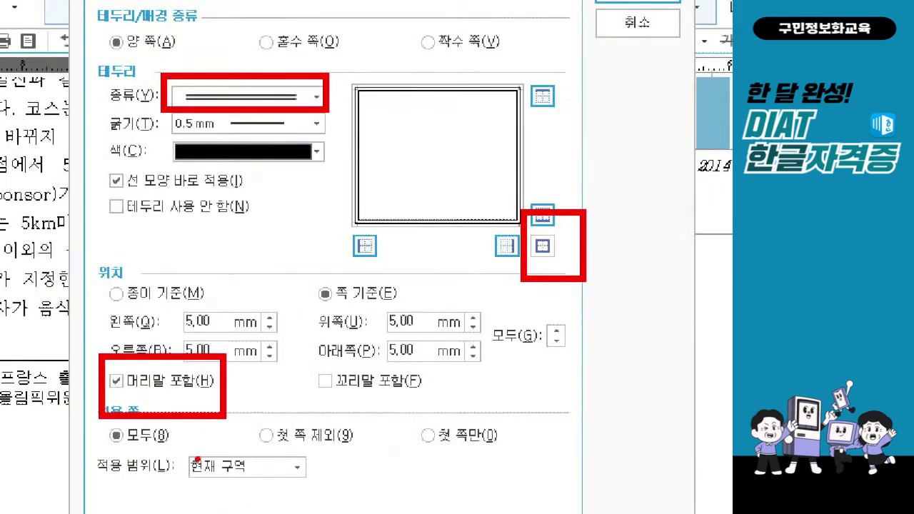
mouse_move(175, 446)
mouse_down()
mouse_move(226, 497)
mouse_move(319, 494)
mouse_up()
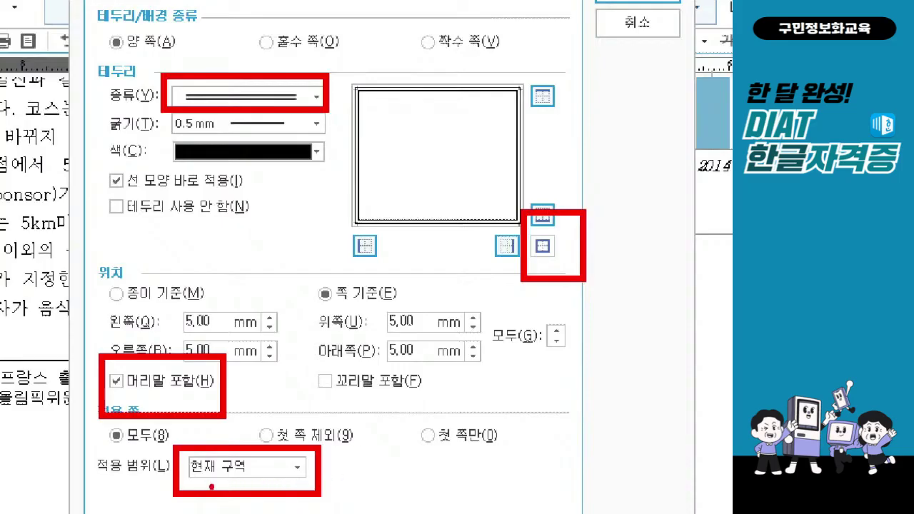
drag(195, 485, 254, 485)
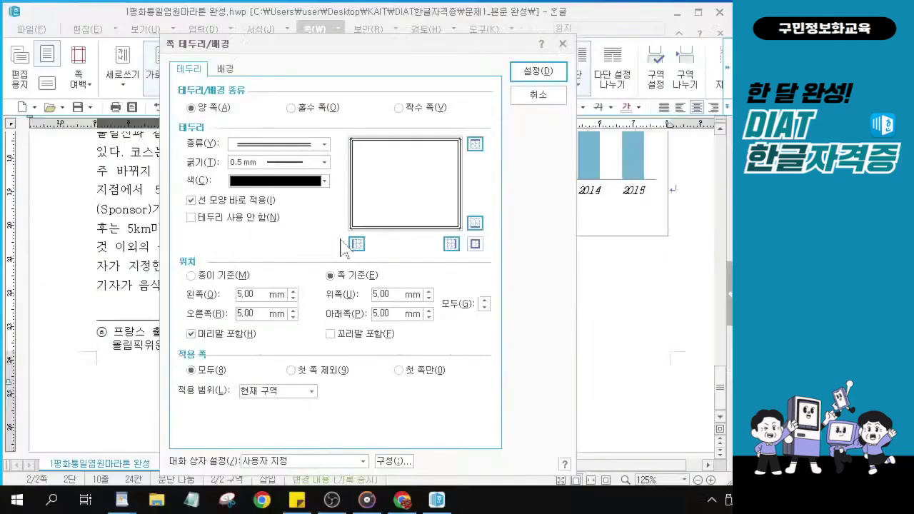
click(552, 74)
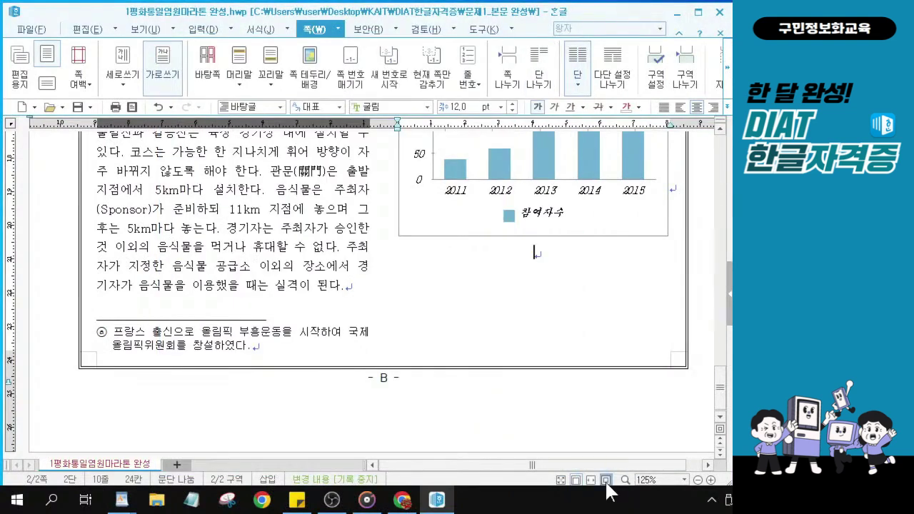
Fit the whole page in view and check the borders and page numbers on both pages of the marathon document.
click(606, 480)
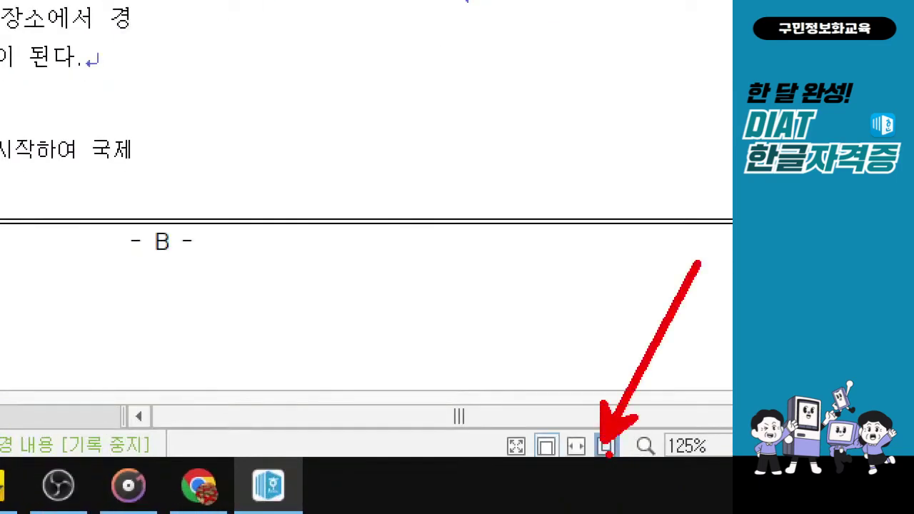
click(606, 446)
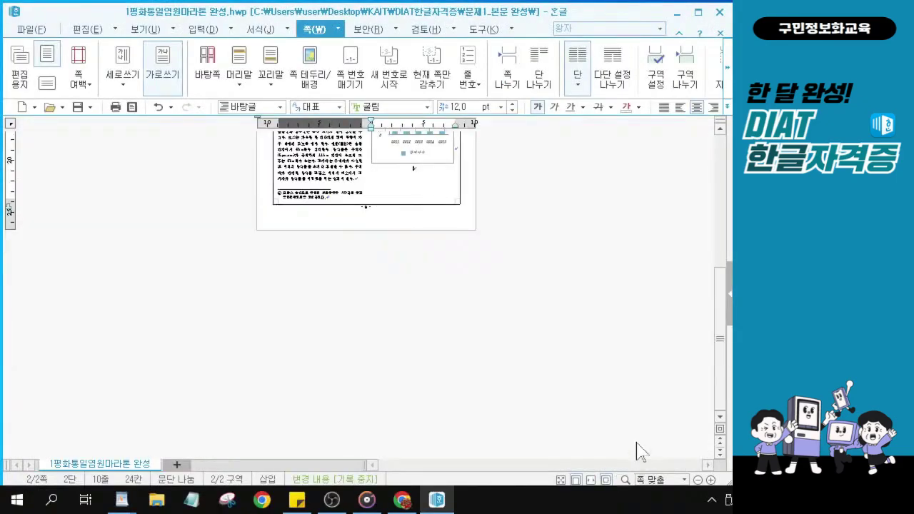
scroll(493, 333, up, 8)
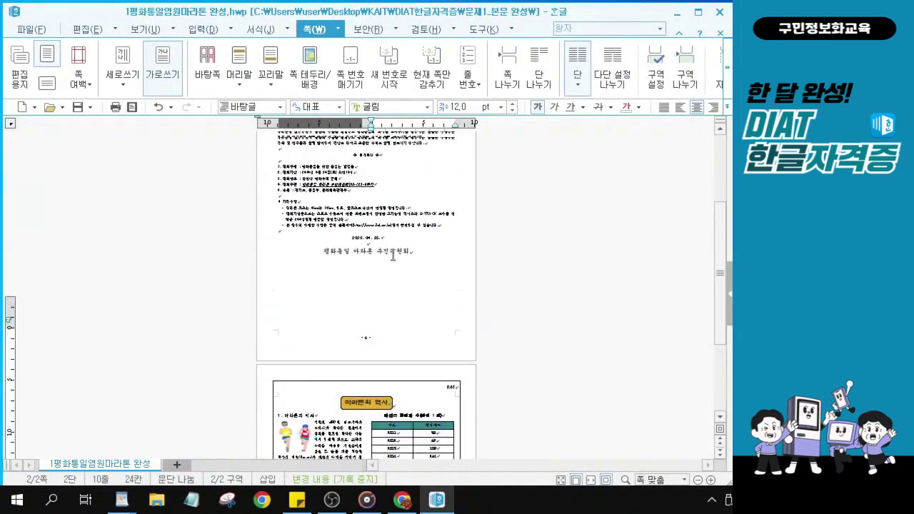
scroll(392, 255, up, 5)
scroll(393, 255, down, 10)
scroll(392, 255, up, 1)
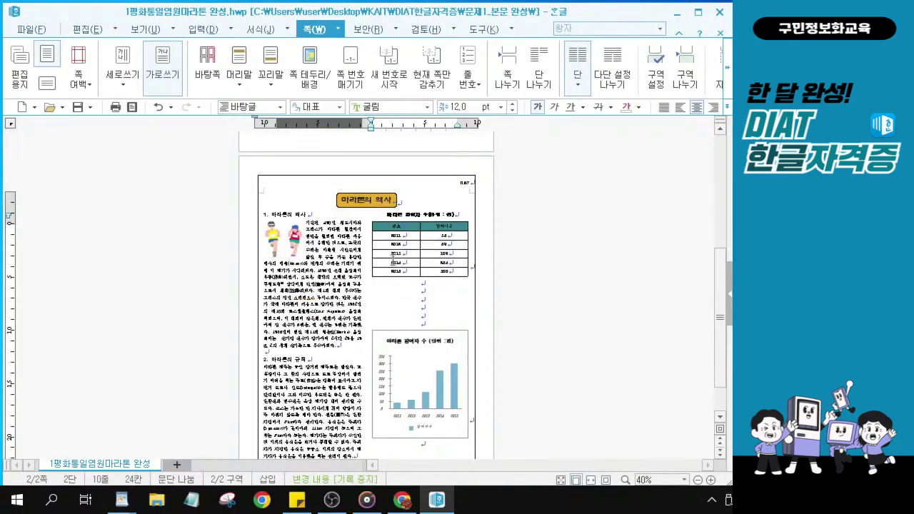
scroll(392, 259, up, 1)
scroll(385, 246, up, 2)
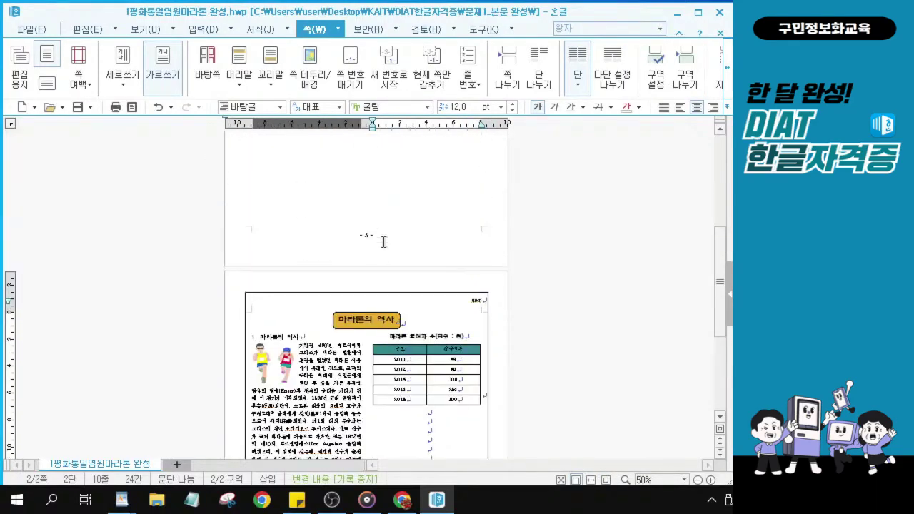
scroll(384, 242, up, 1)
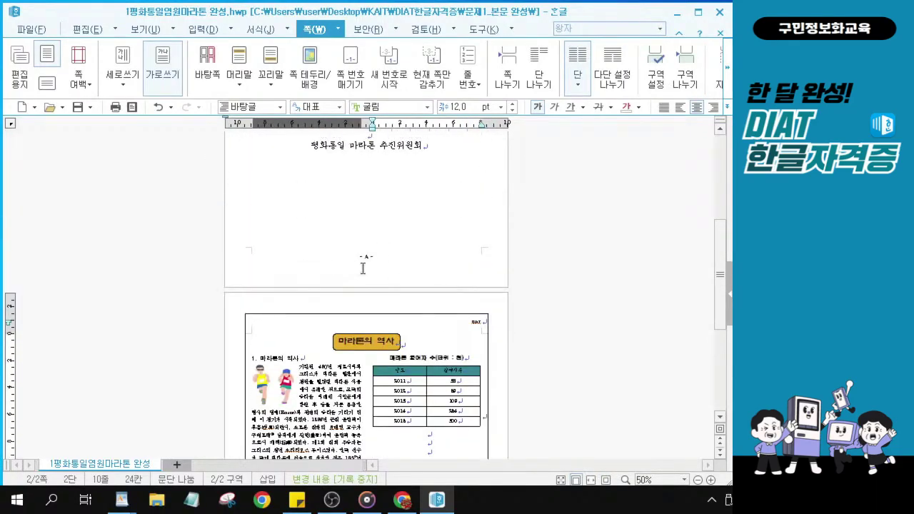
scroll(362, 268, down, 10)
click(360, 441)
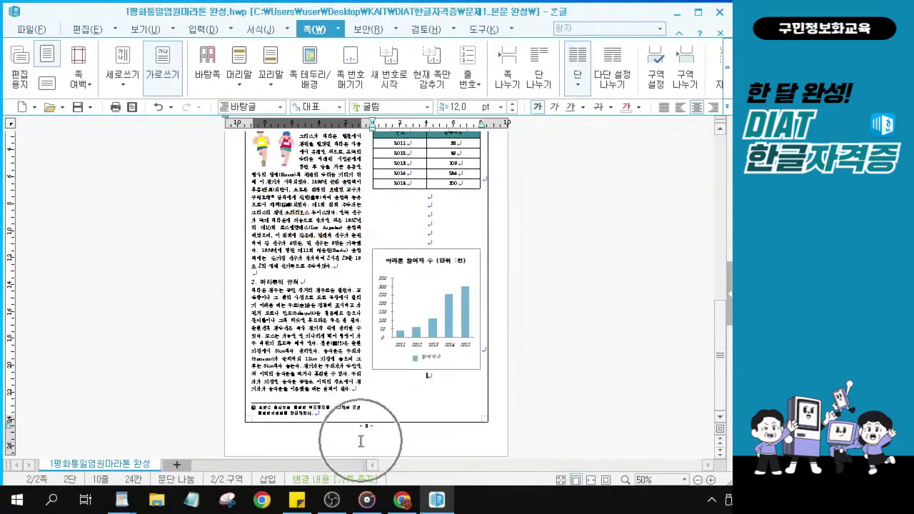
scroll(427, 360, up, 1)
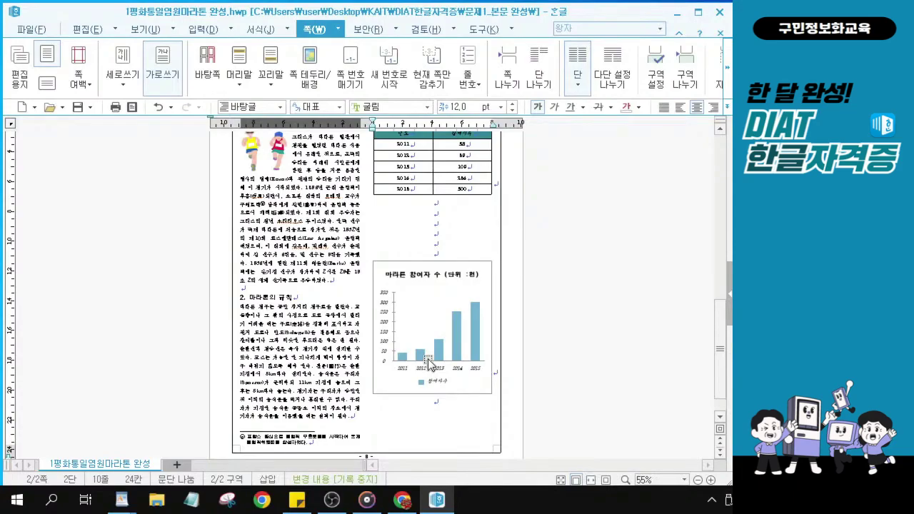
Save the finished marathon document and close it.
click(79, 109)
click(78, 109)
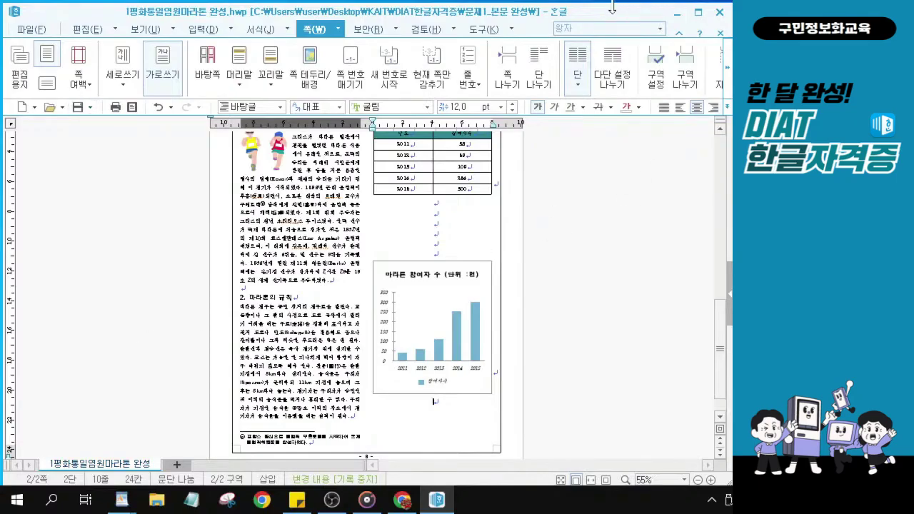
click(721, 13)
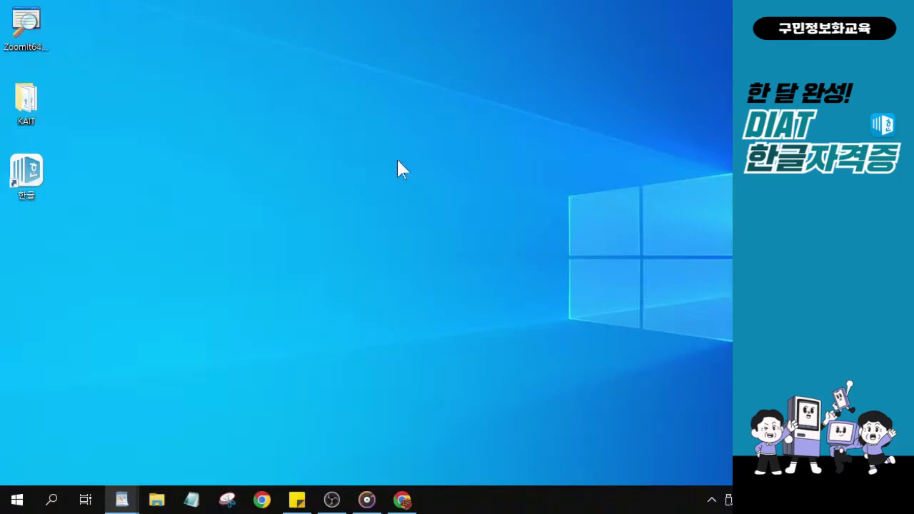
Open the DIAT한글자격증 folder inside the KAIT folder on the desktop.
click(26, 113)
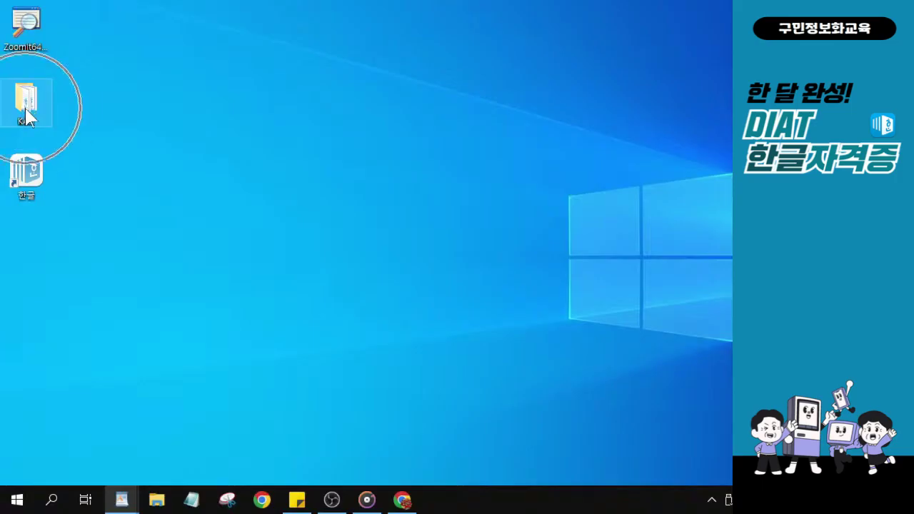
double_click(32, 114)
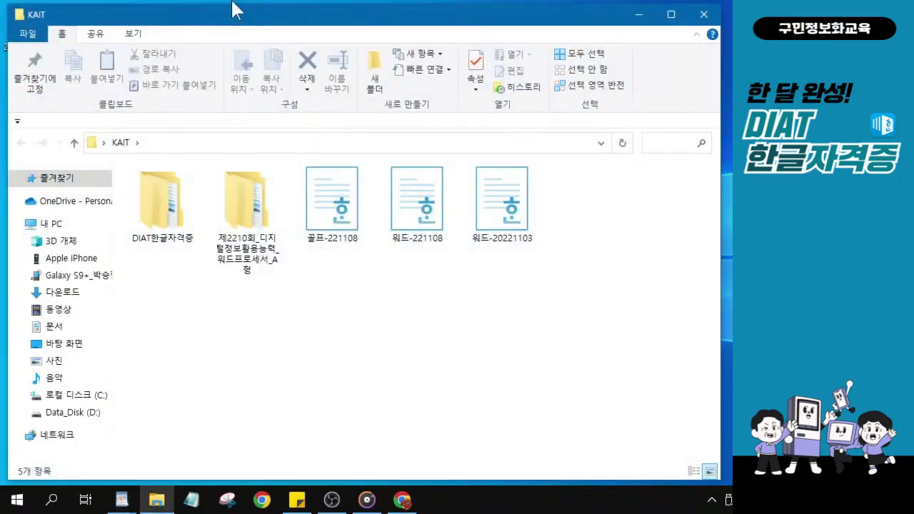
drag(232, 13, 230, 11)
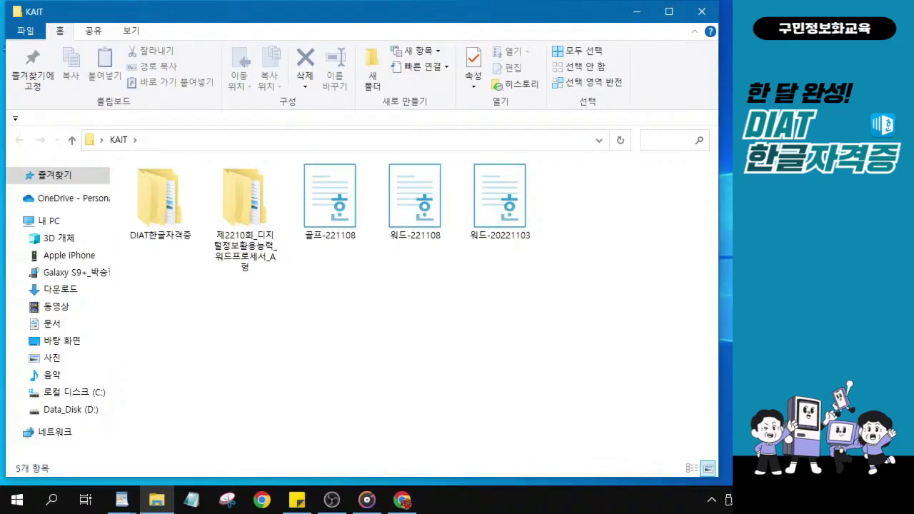
click(157, 201)
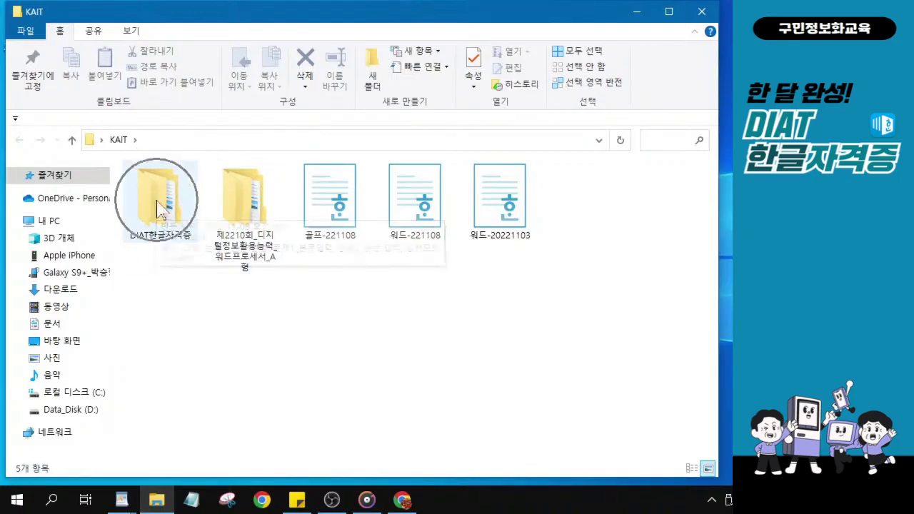
double_click(158, 207)
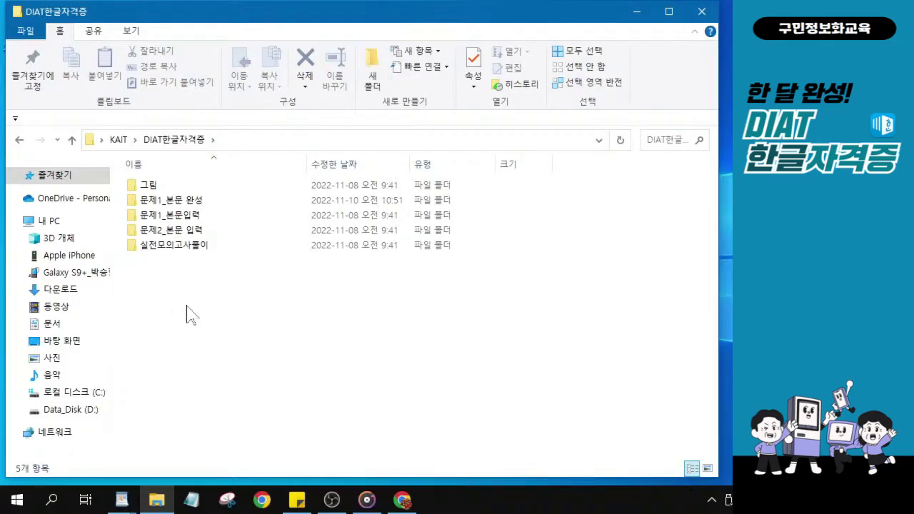
Open the document 2춘향제전 완성 from the 문제1_본문 완성 folder.
click(207, 204)
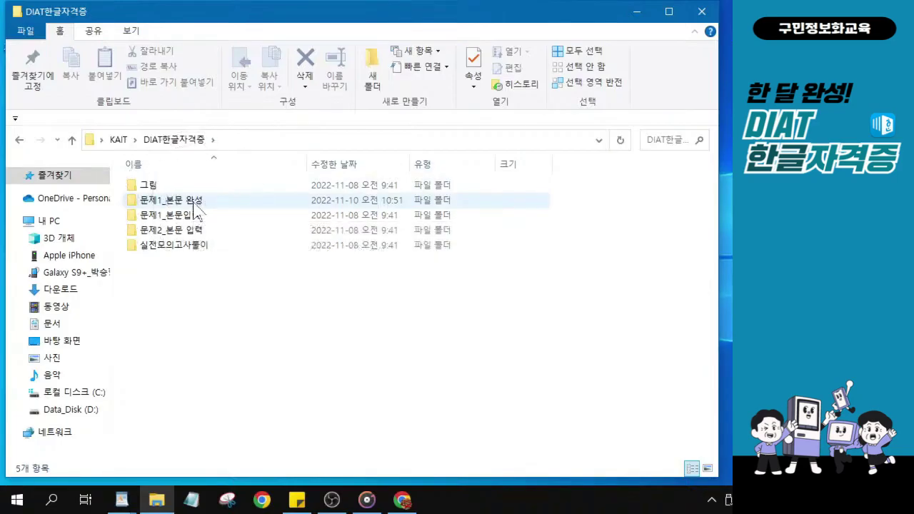
click(192, 207)
click(192, 207)
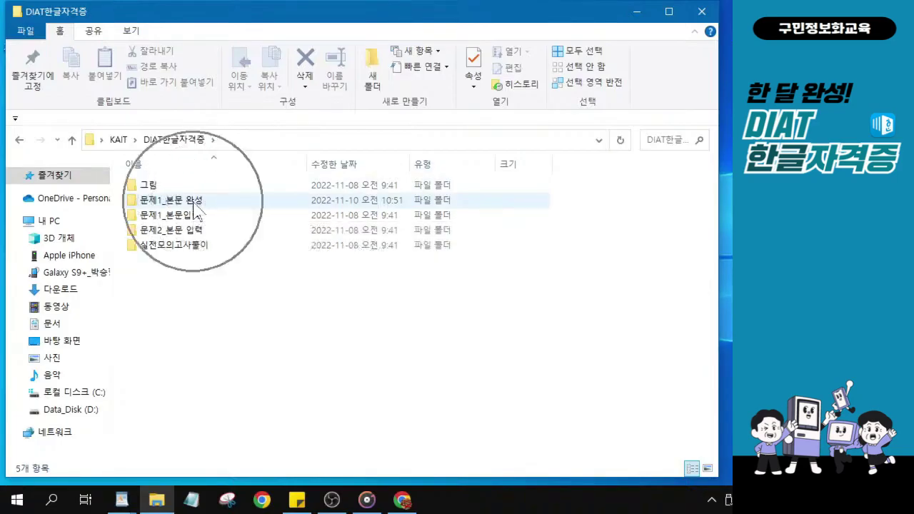
double_click(193, 204)
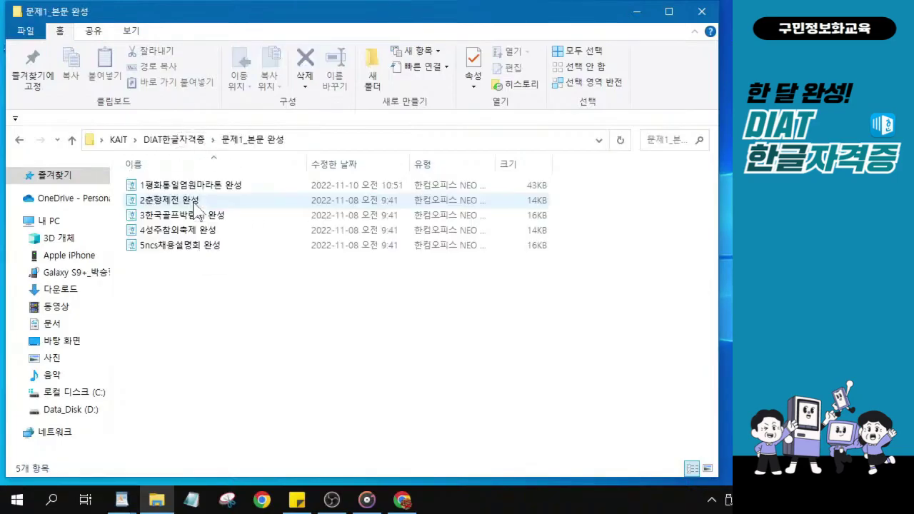
click(194, 207)
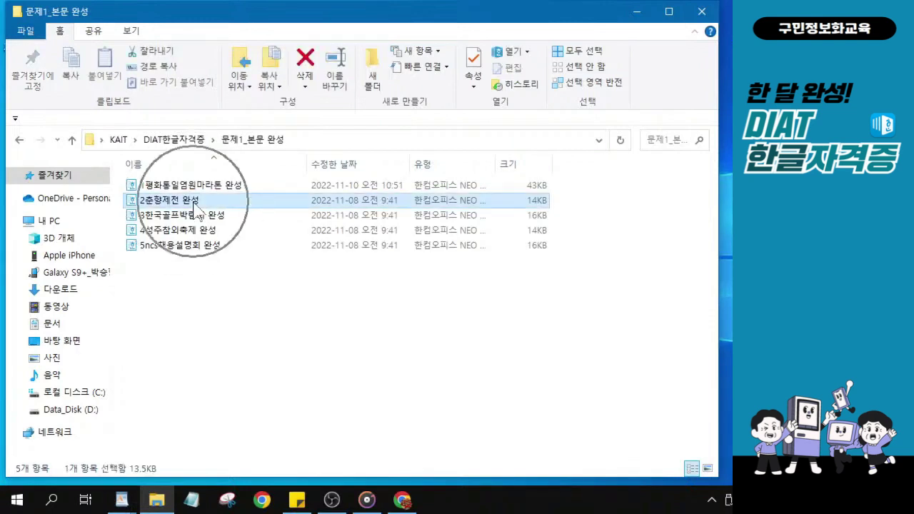
double_click(194, 207)
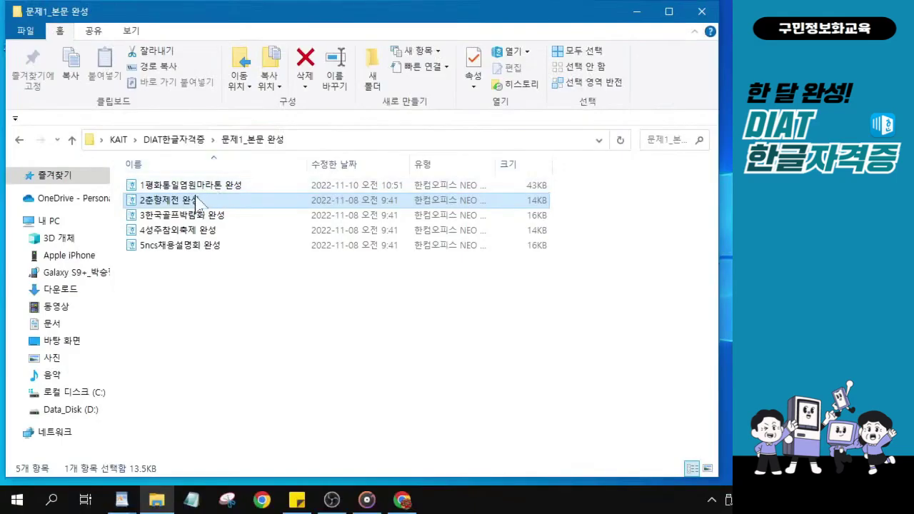
double_click(133, 240)
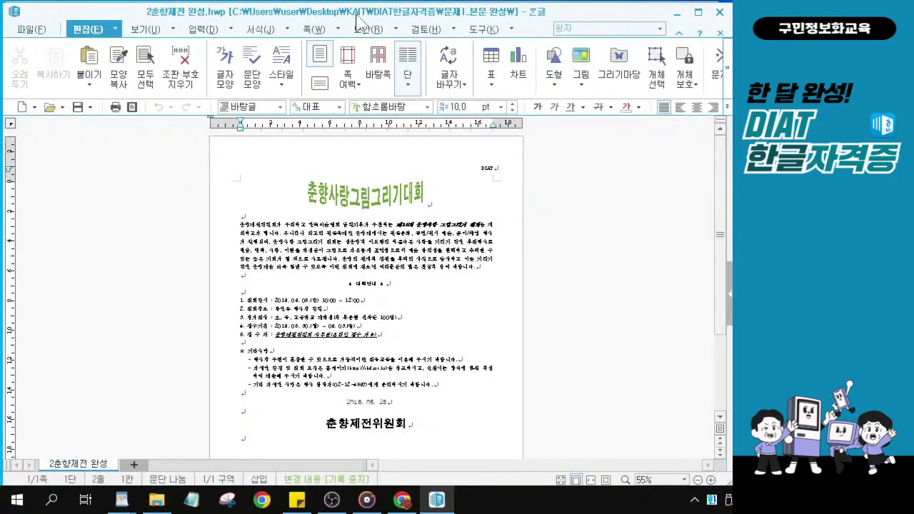
Close the 문제1_본문 완성 folder window and reposition the document window at the top of the desktop.
double_click(359, 17)
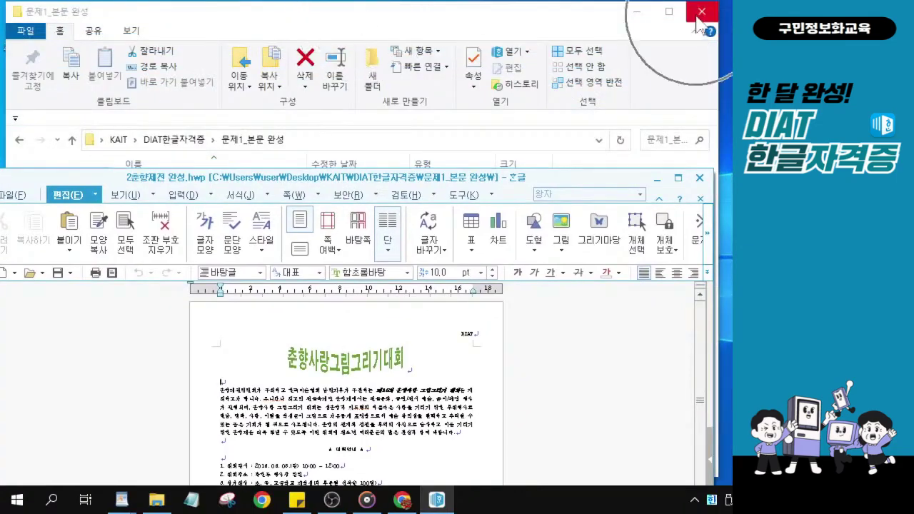
drag(359, 180, 390, 175)
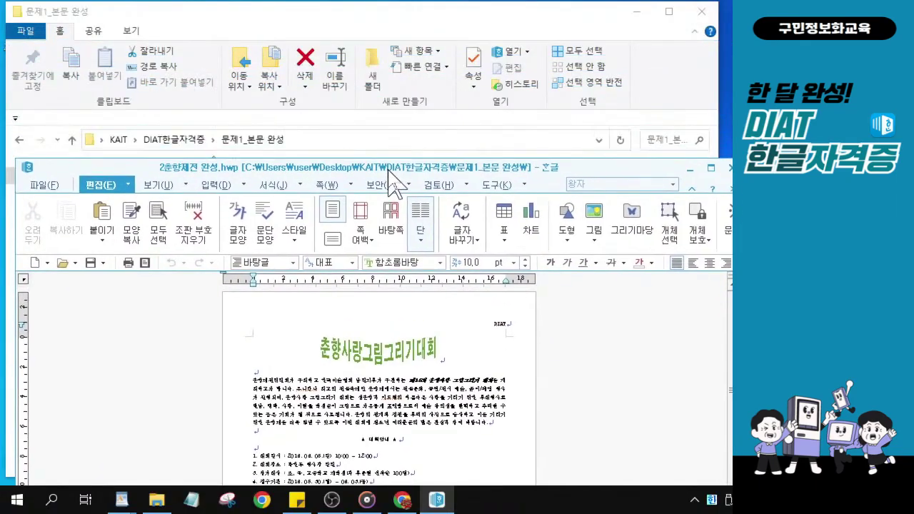
click(701, 13)
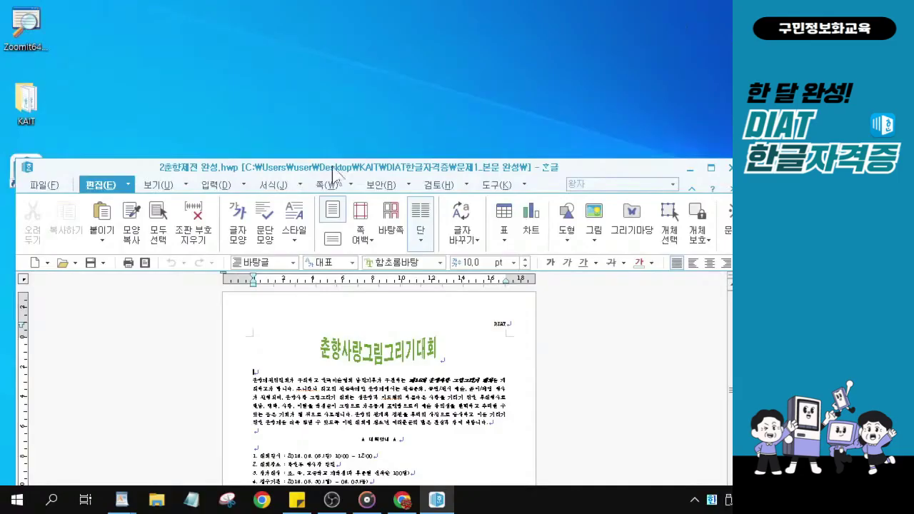
drag(281, 167, 266, 14)
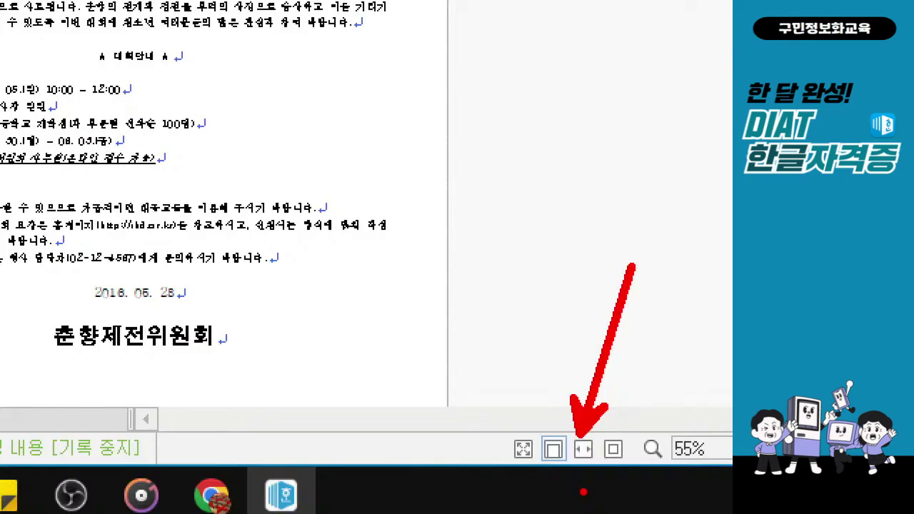
Fit the document to page width and insert a section break after the closing line 춘향제전위원회.
click(583, 448)
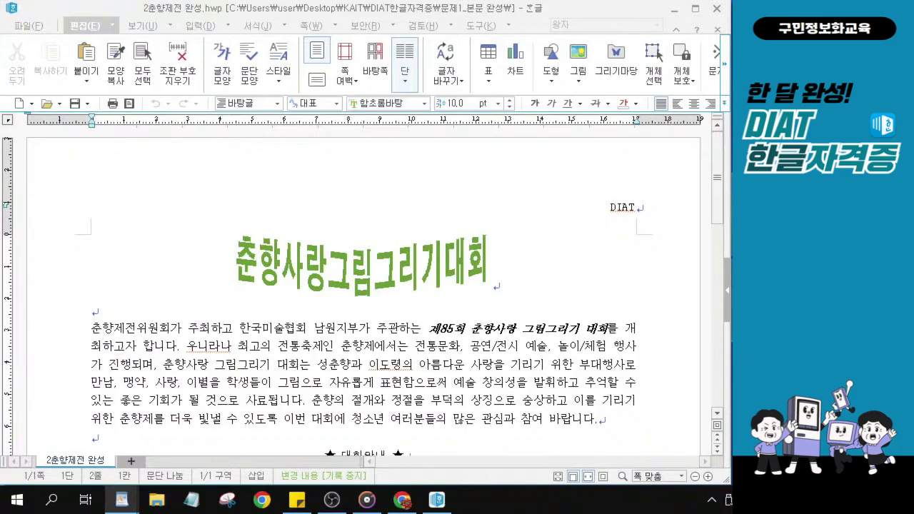
scroll(432, 357, down, 6)
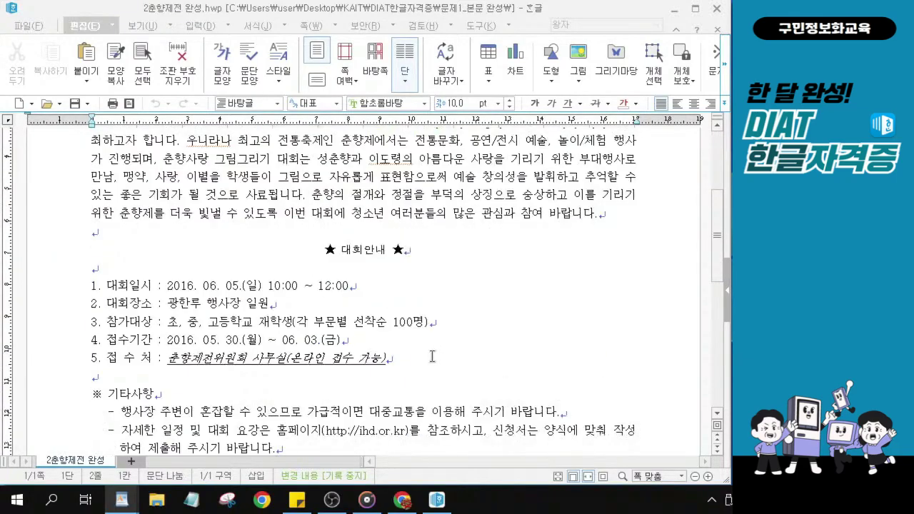
scroll(432, 356, down, 3)
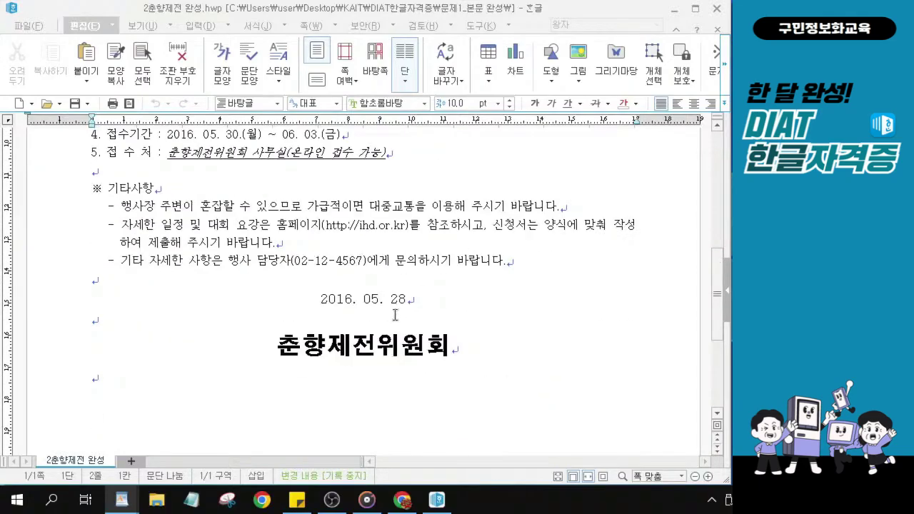
click(460, 347)
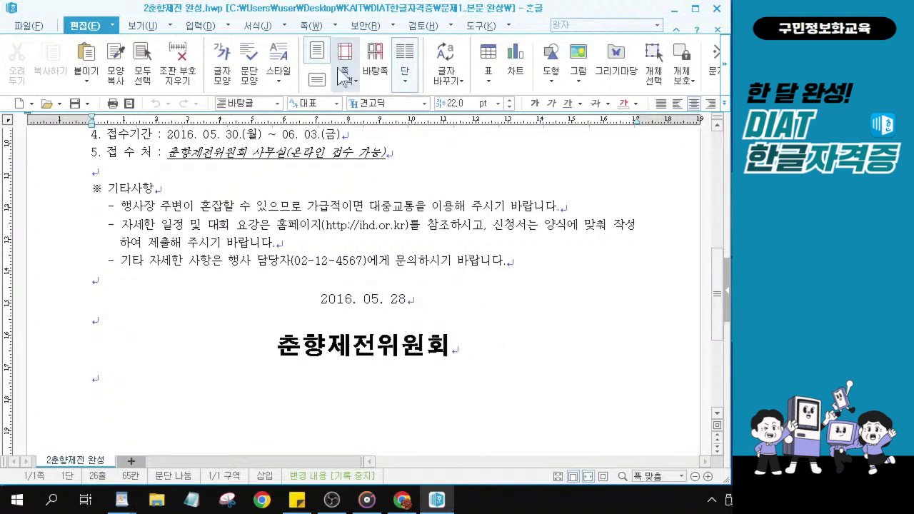
click(312, 29)
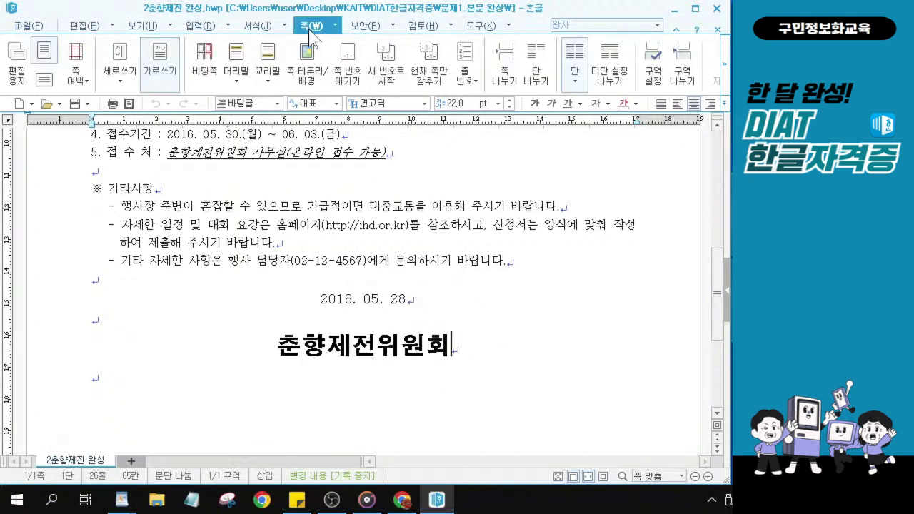
click(688, 79)
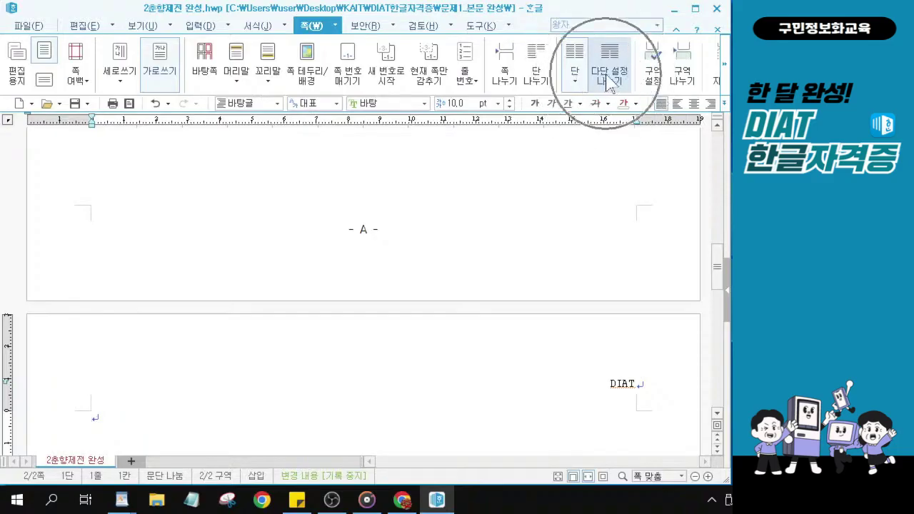
Split off a new column area below the second page's first line and set it to two equal-width columns.
click(609, 80)
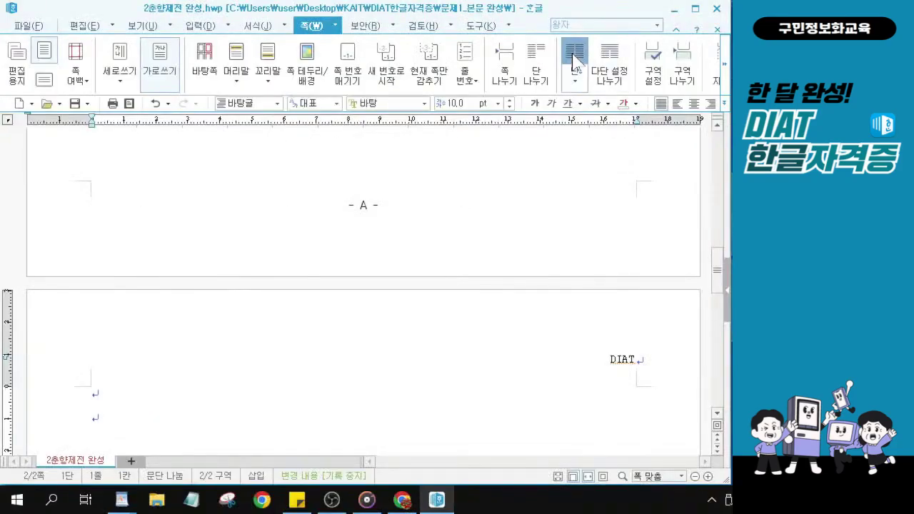
click(575, 61)
click(280, 153)
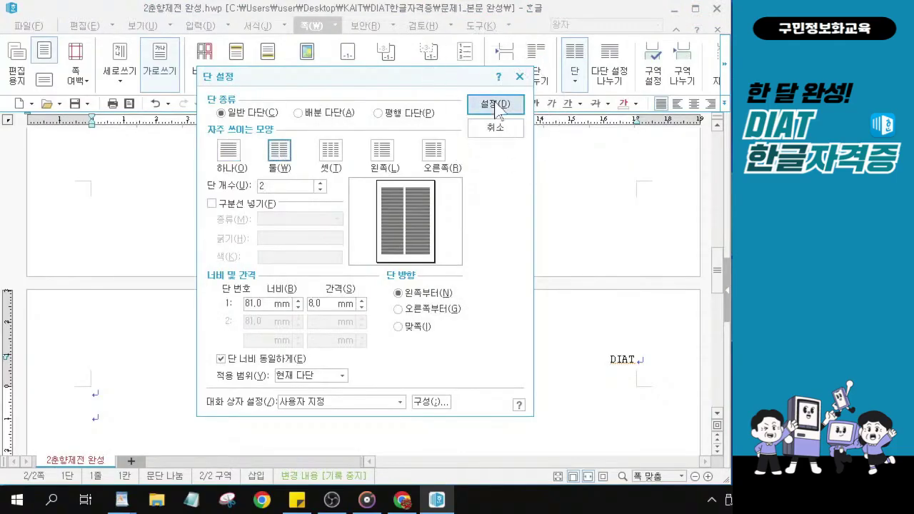
click(496, 107)
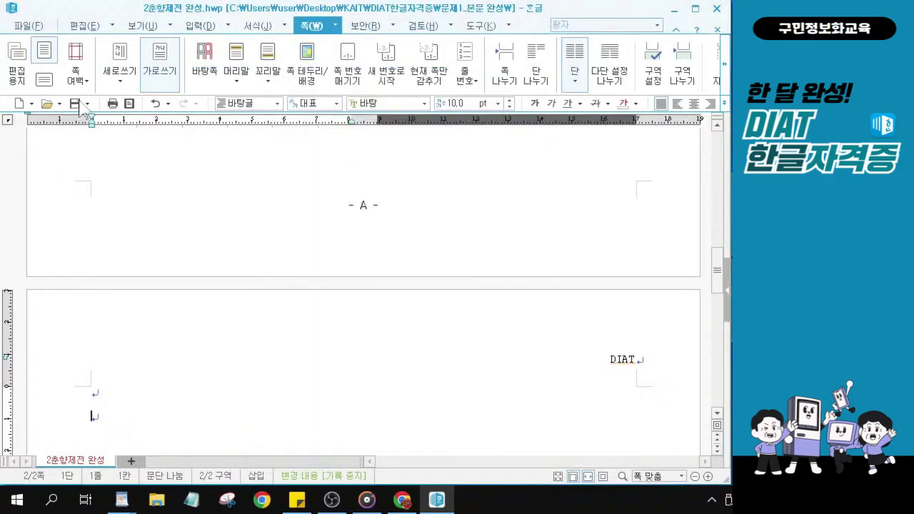
Start inserting a document at the two-column line and browse to the KAIT folder on the desktop.
scroll(99, 432, down, 1)
scroll(99, 432, down, 1)
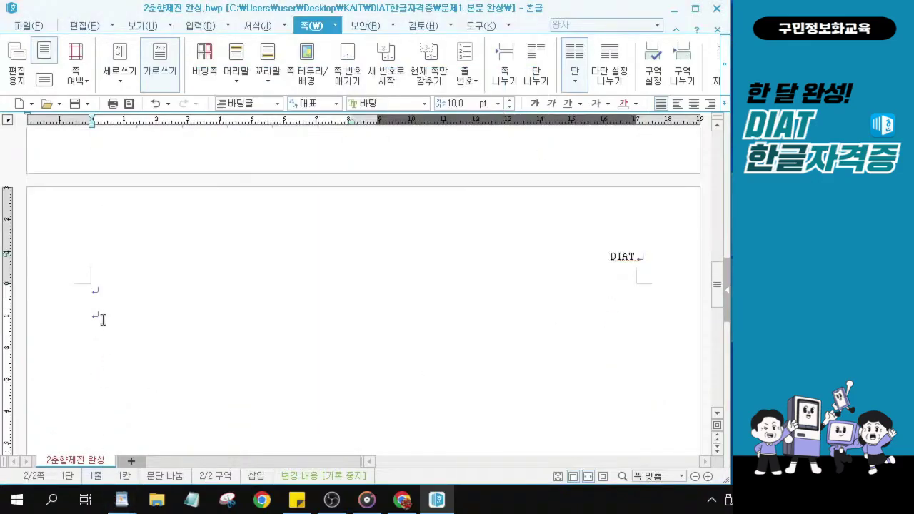
click(102, 318)
click(102, 319)
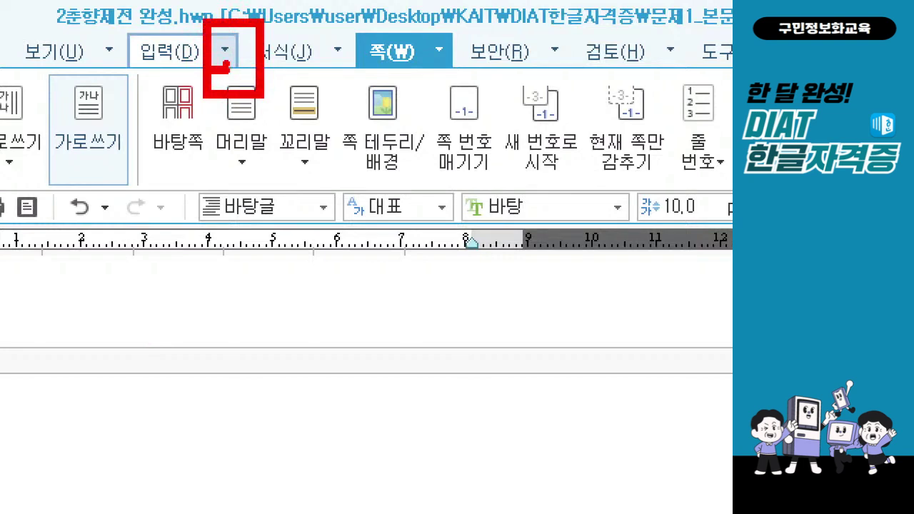
click(225, 48)
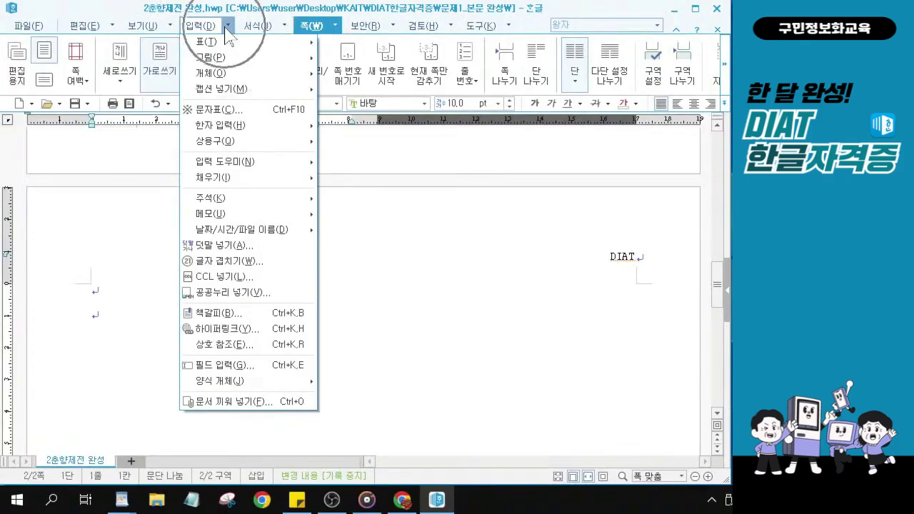
click(245, 405)
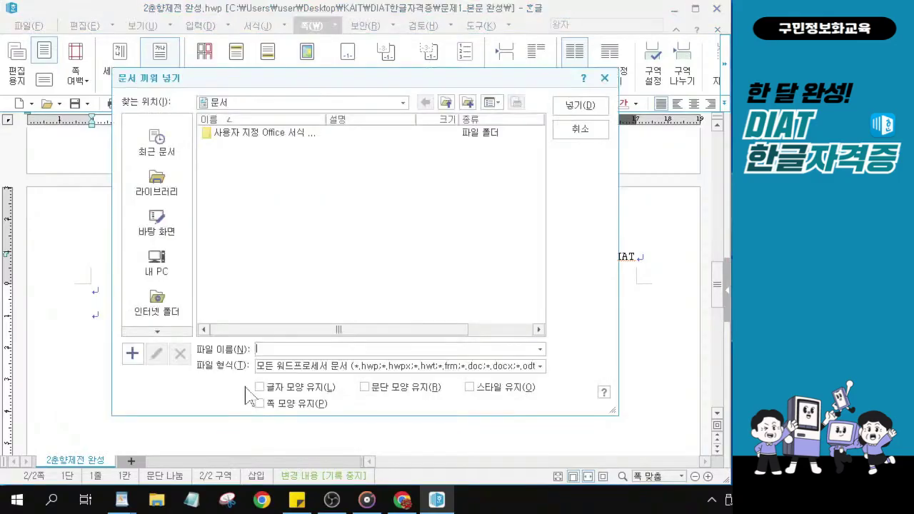
click(157, 221)
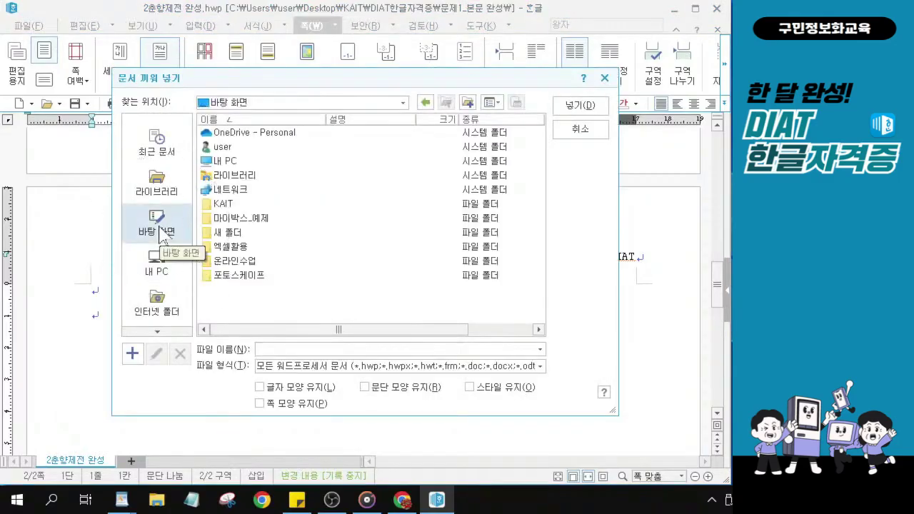
click(224, 206)
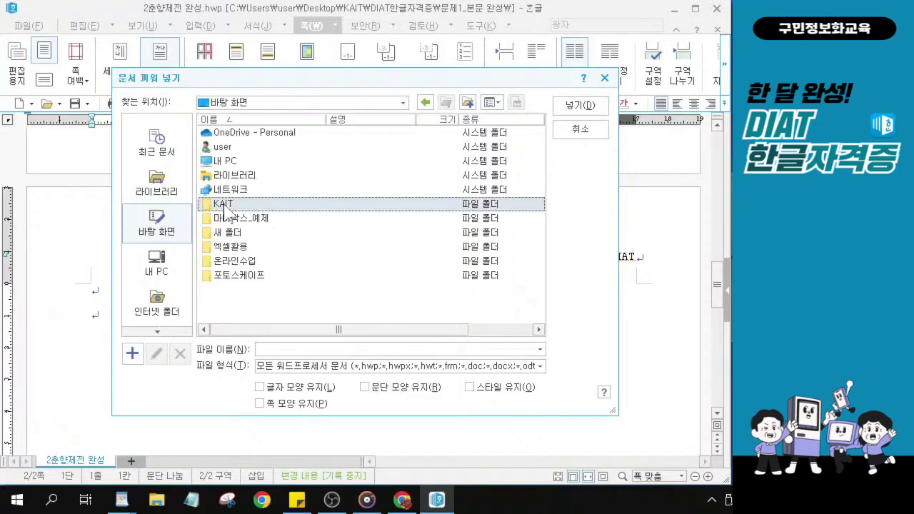
double_click(224, 207)
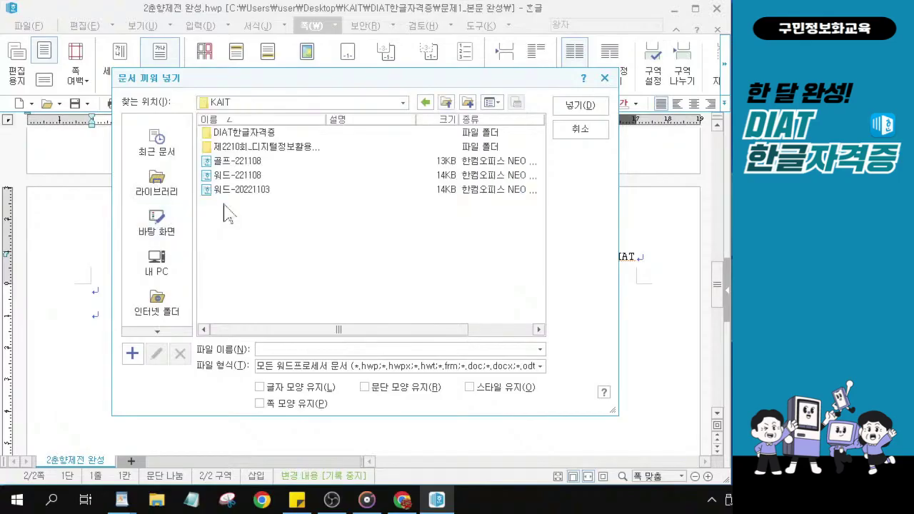
Open the DIAT한글자격증 folder and its 문제2_본문 입력 subfolder in the insert-document dialog.
click(234, 136)
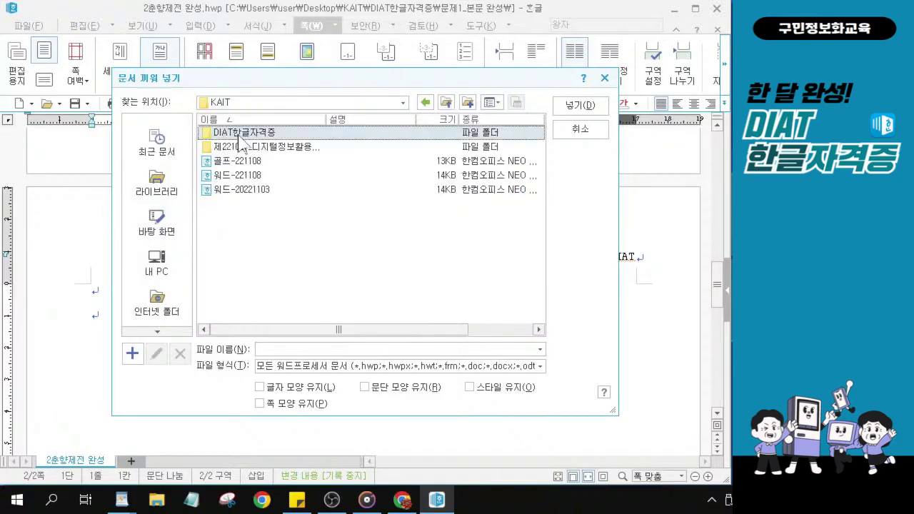
click(240, 141)
click(241, 141)
click(243, 143)
key(ctrl)
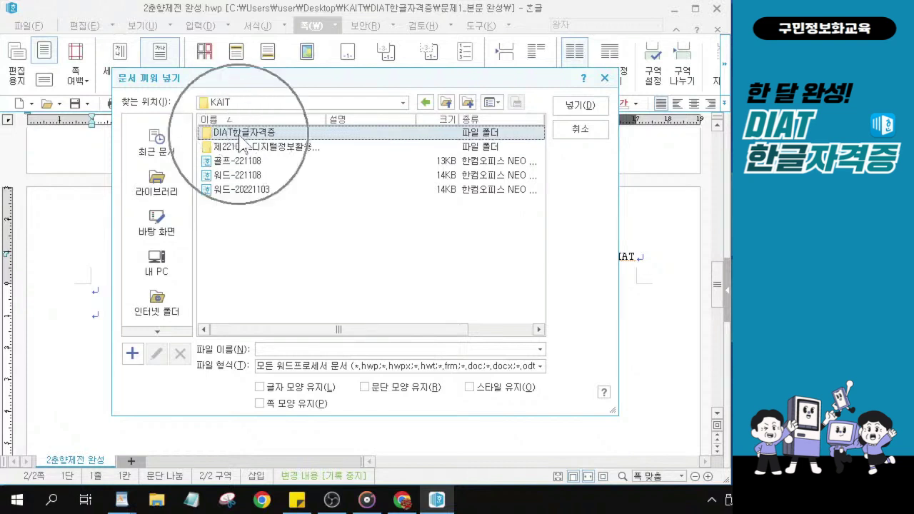
key(ctrl)
key(ctrl)
key(ctrl)
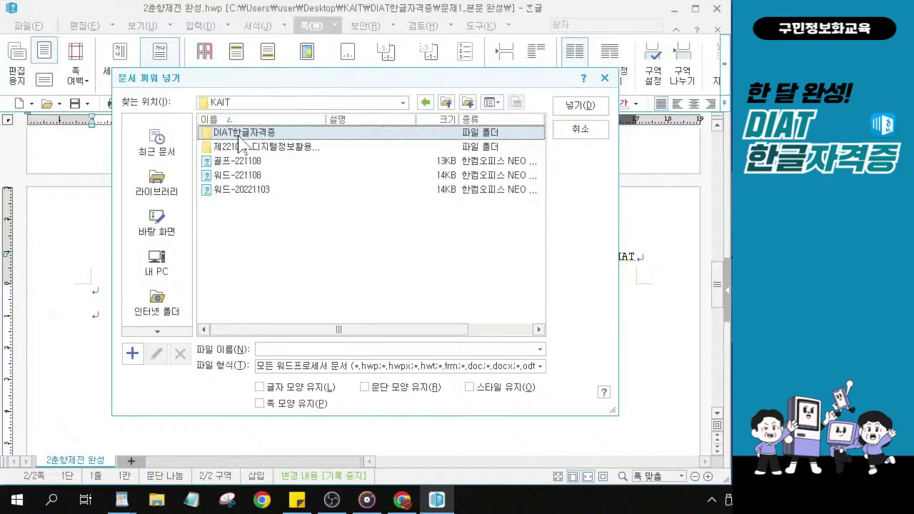
double_click(237, 133)
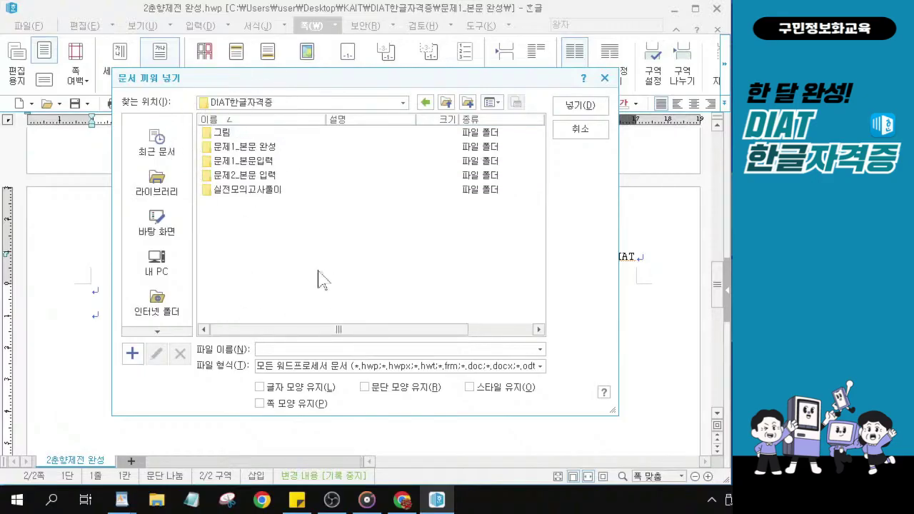
click(269, 180)
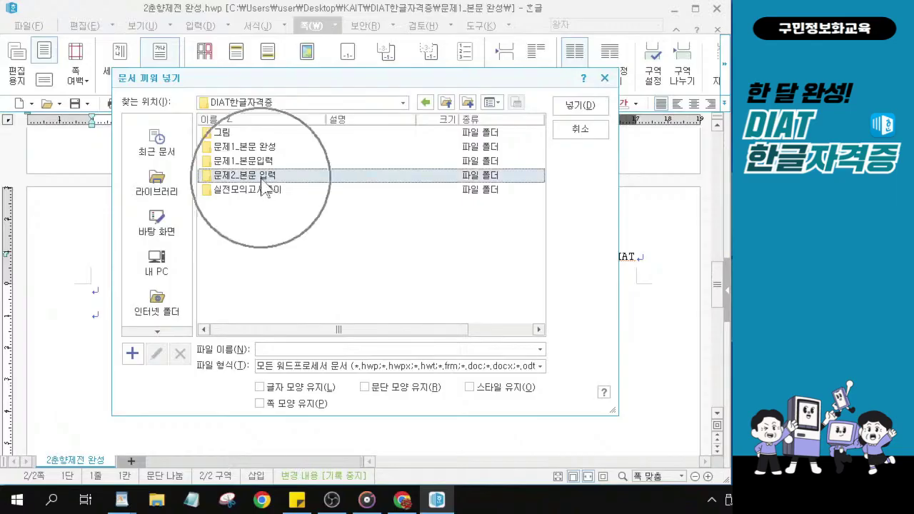
click(260, 175)
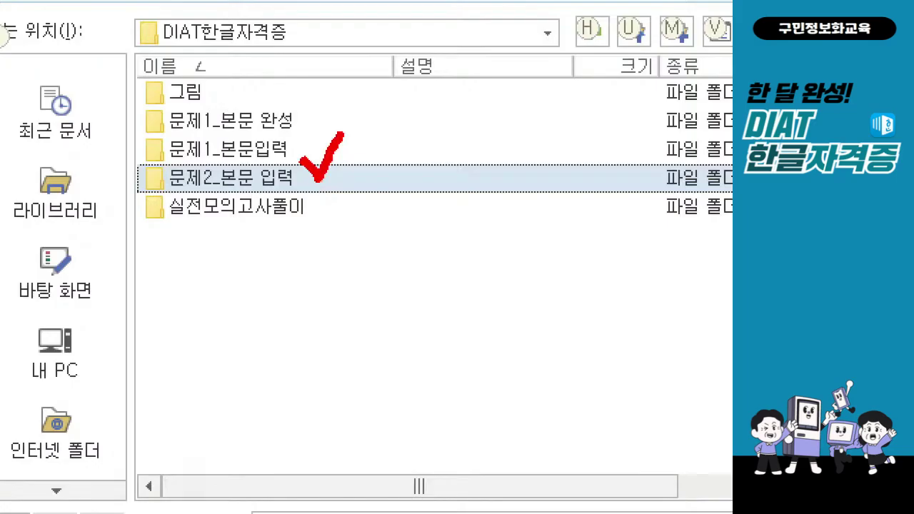
double_click(270, 179)
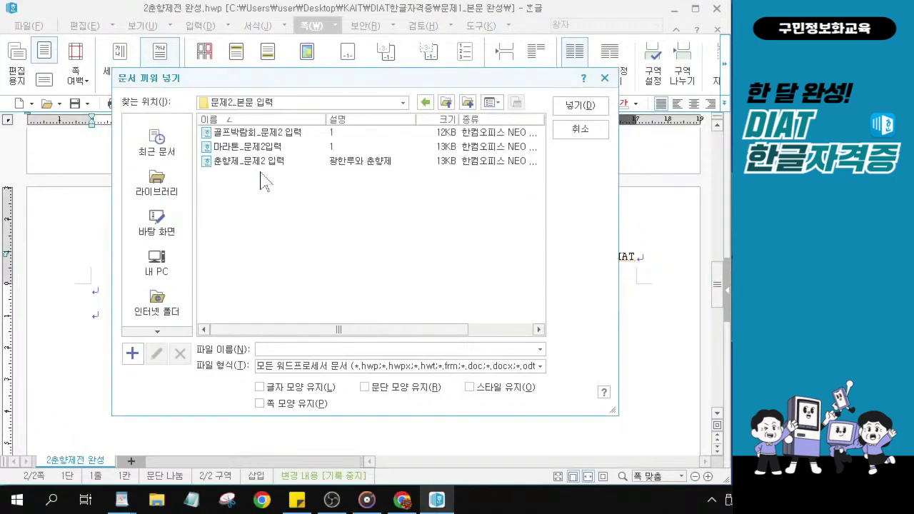
Insert the document 춘향제_문제2 입력 into the two-column area of the second page.
click(249, 165)
click(249, 167)
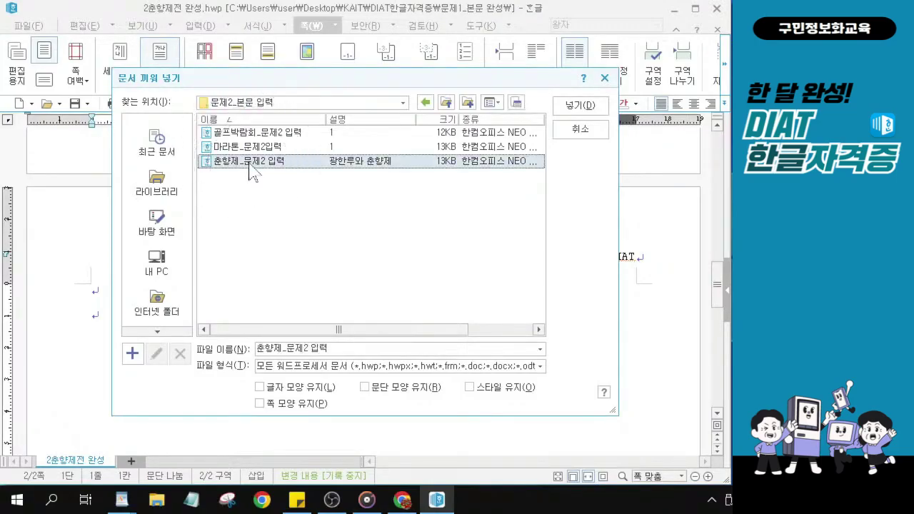
click(249, 167)
click(249, 167)
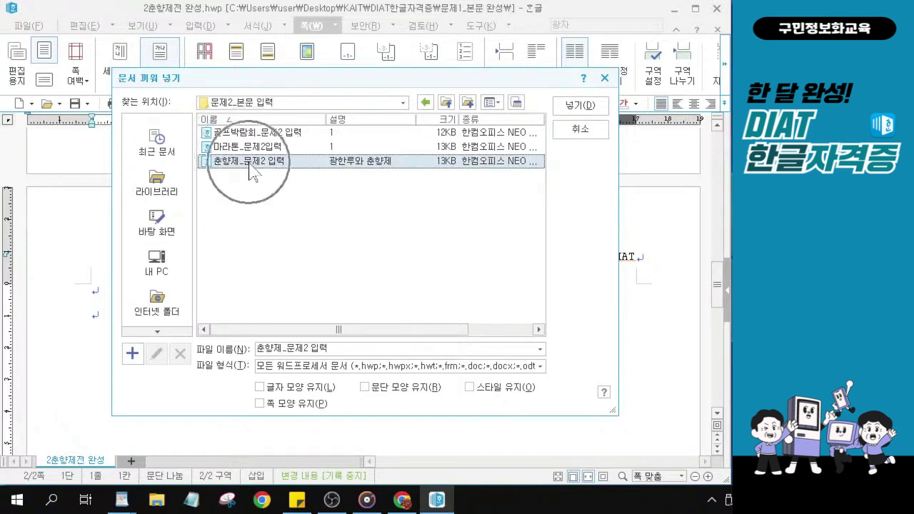
click(249, 166)
click(249, 166)
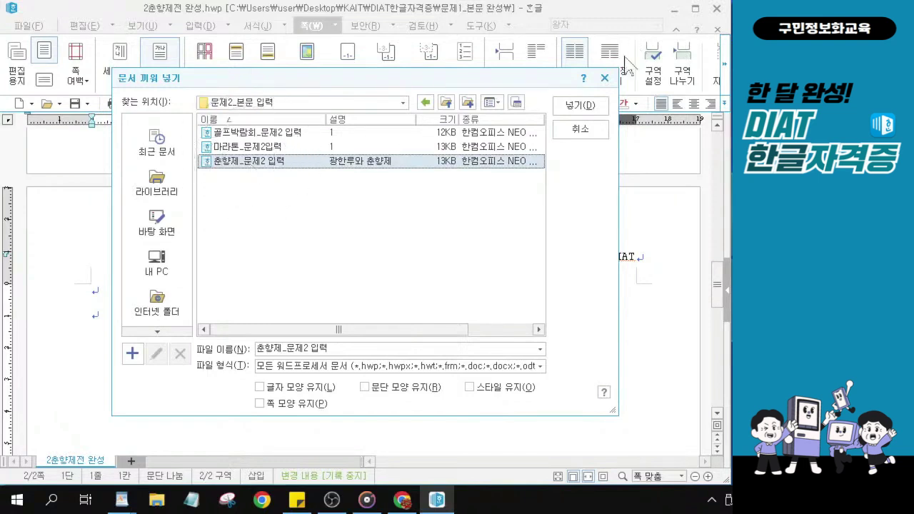
click(576, 107)
click(576, 107)
click(576, 107)
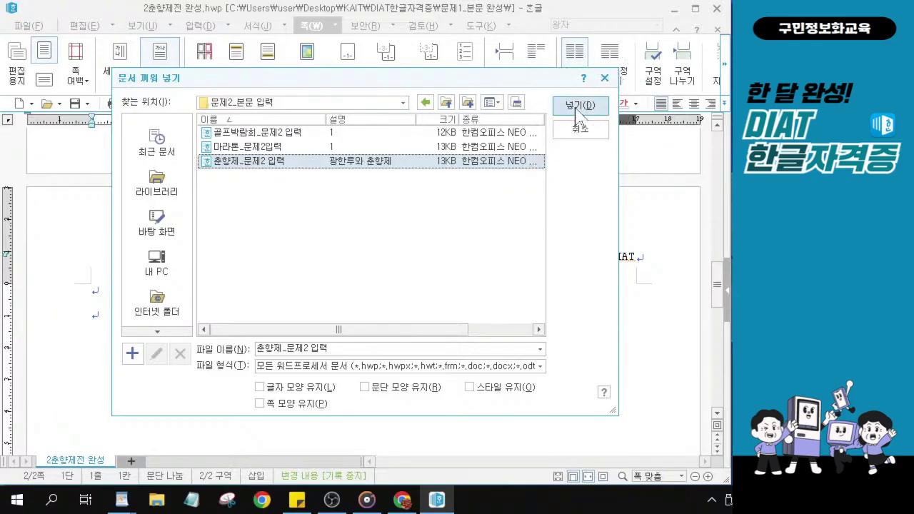
click(576, 107)
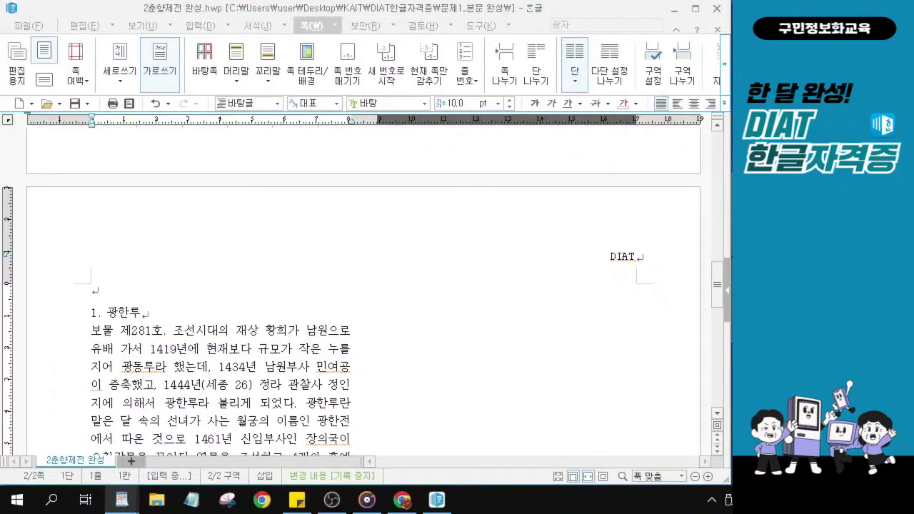
click(209, 370)
text(,)
scroll(216, 359, up, 6)
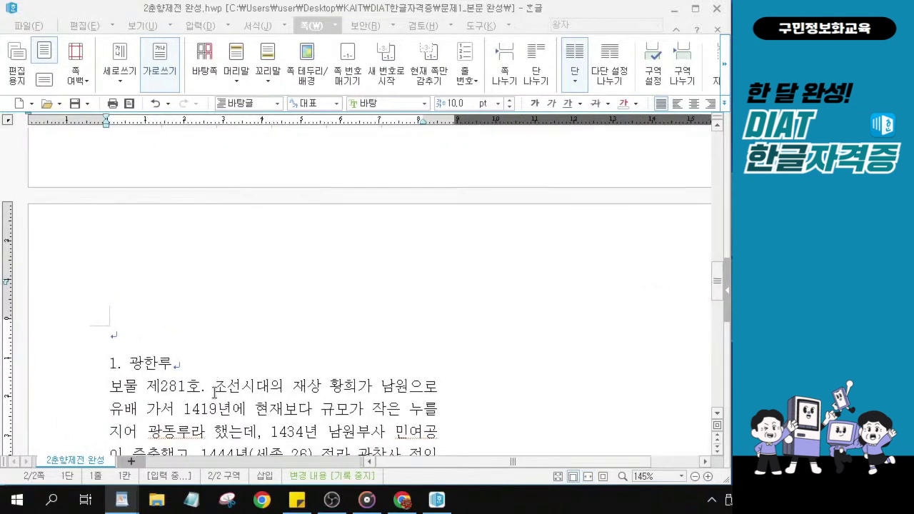
scroll(366, 422, up, 2)
scroll(349, 419, down, 3)
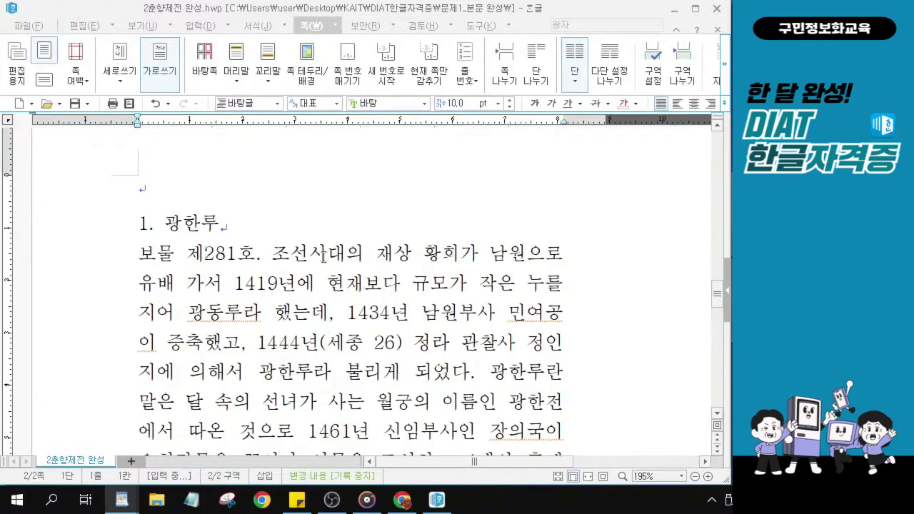
click(373, 252)
drag(373, 252, 413, 261)
key(F9)
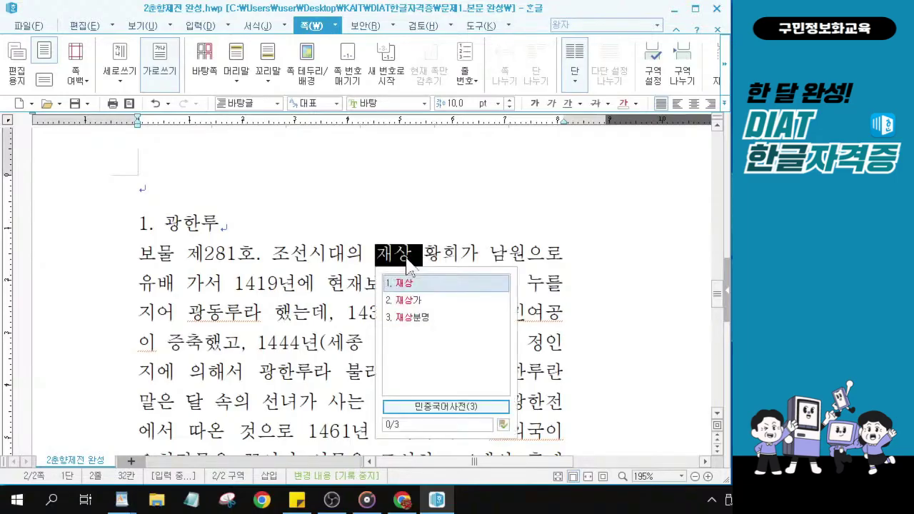
click(412, 256)
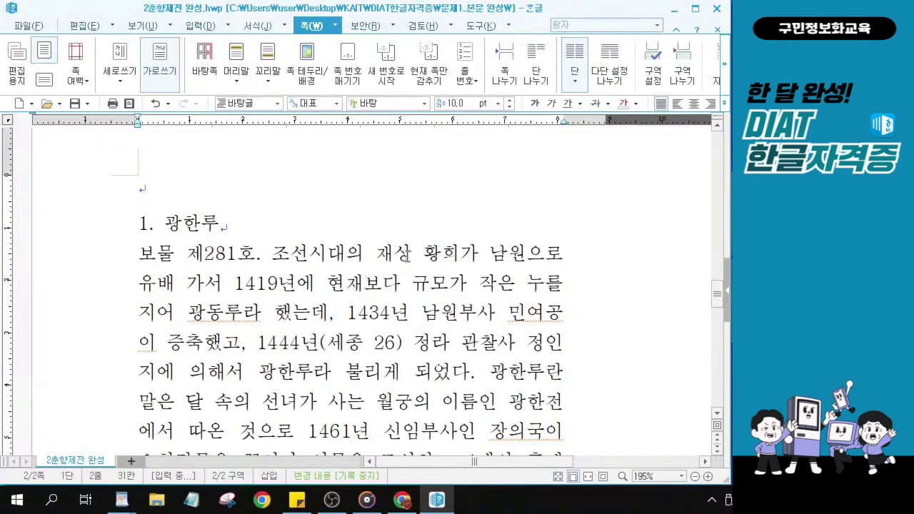
Convert the word 재상 in the 광한루 paragraph to Hanja 宰相 using the 한글(漢字) format.
scroll(413, 255, up, 2)
scroll(426, 270, up, 4)
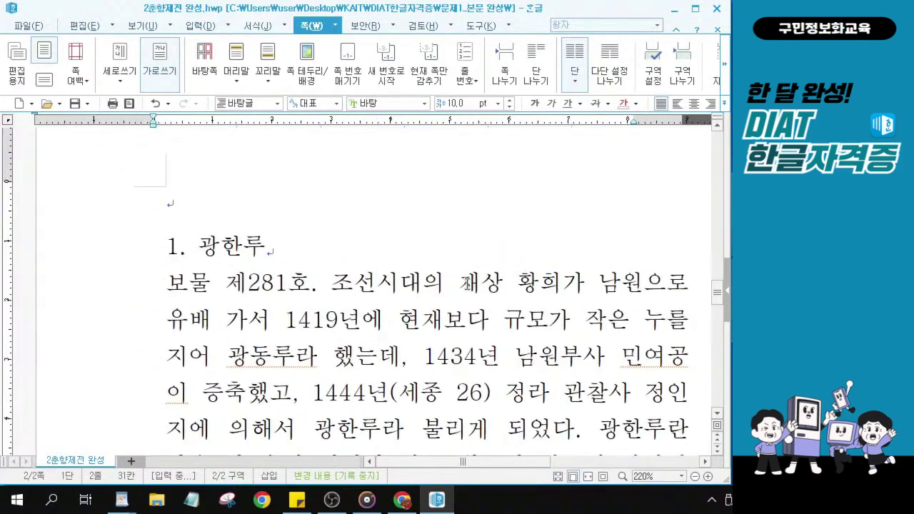
drag(517, 464, 547, 464)
scroll(454, 332, down, 3)
click(422, 185)
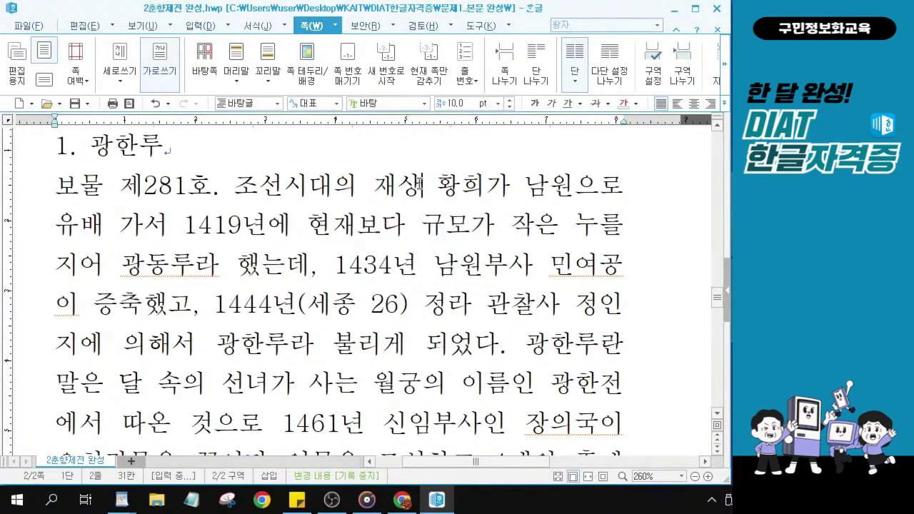
key(F9)
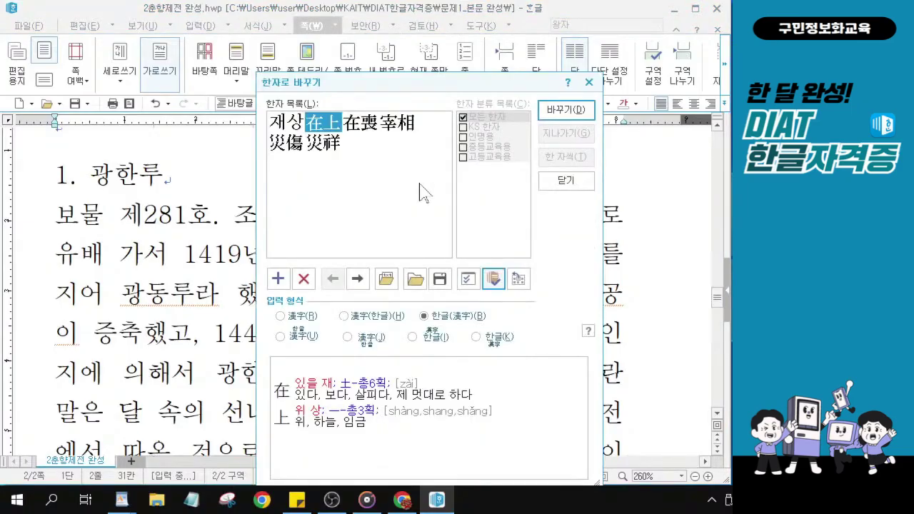
click(395, 135)
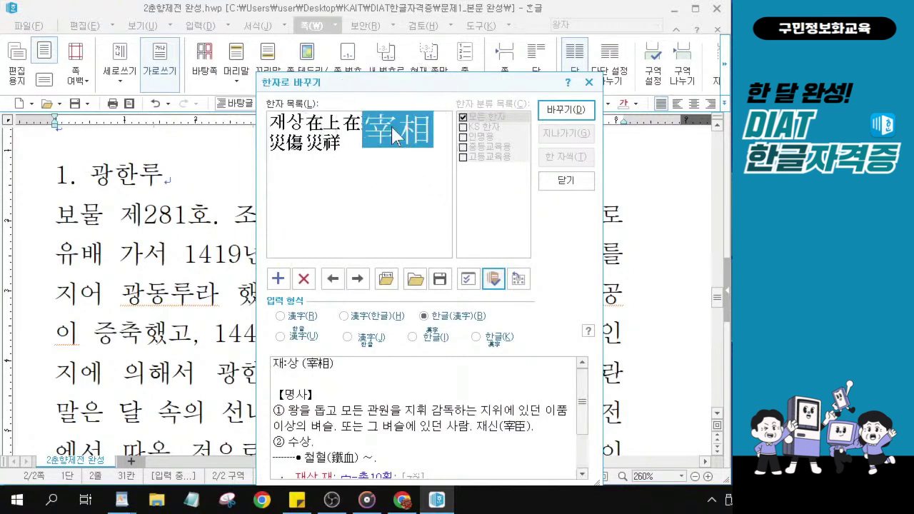
click(395, 136)
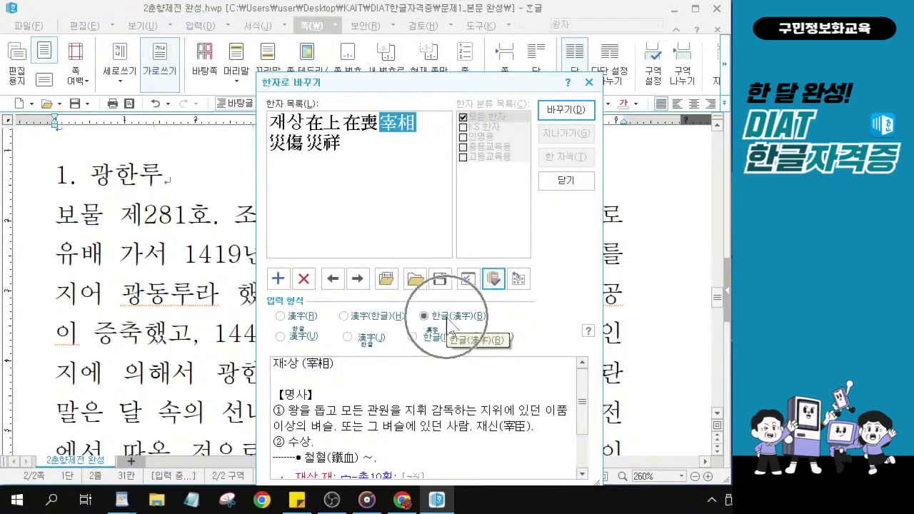
click(555, 115)
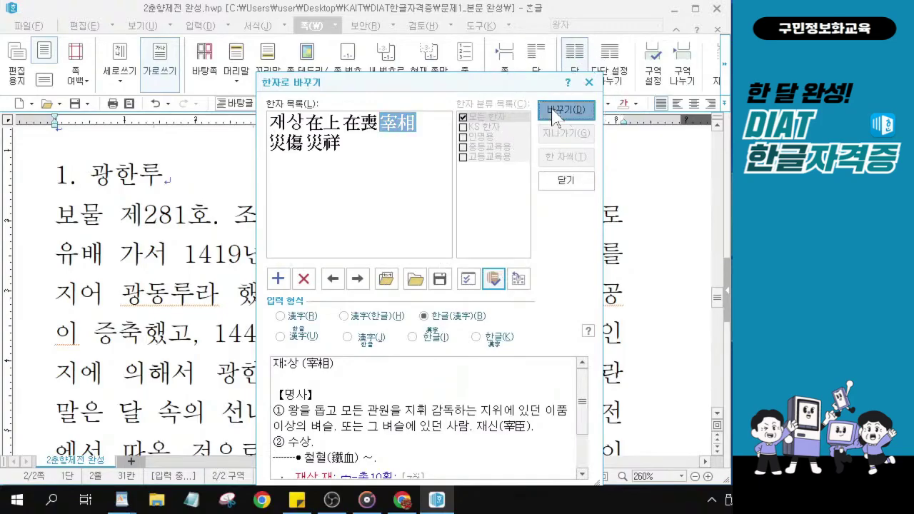
click(555, 114)
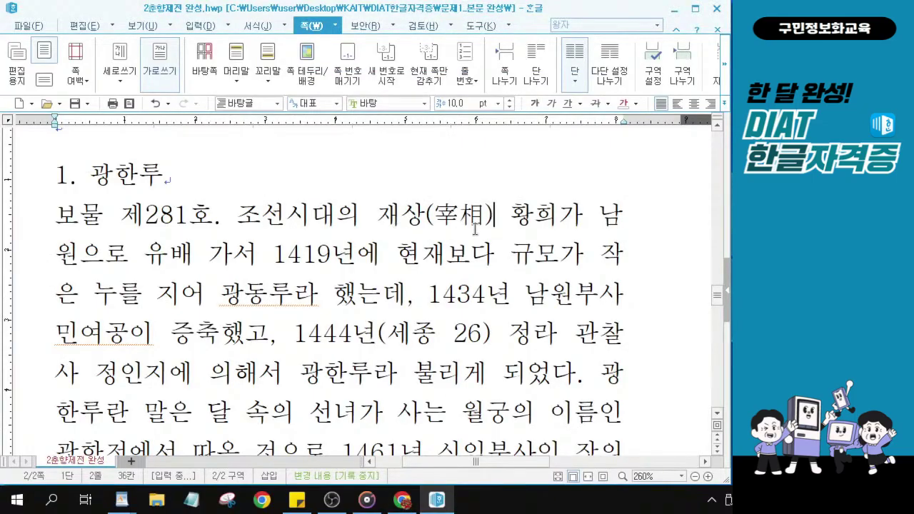
Convert the word 유배 in the 광한루 paragraph to Hanja 流配, keeping the 한글(漢字) format.
click(195, 255)
double_click(175, 254)
key(F9)
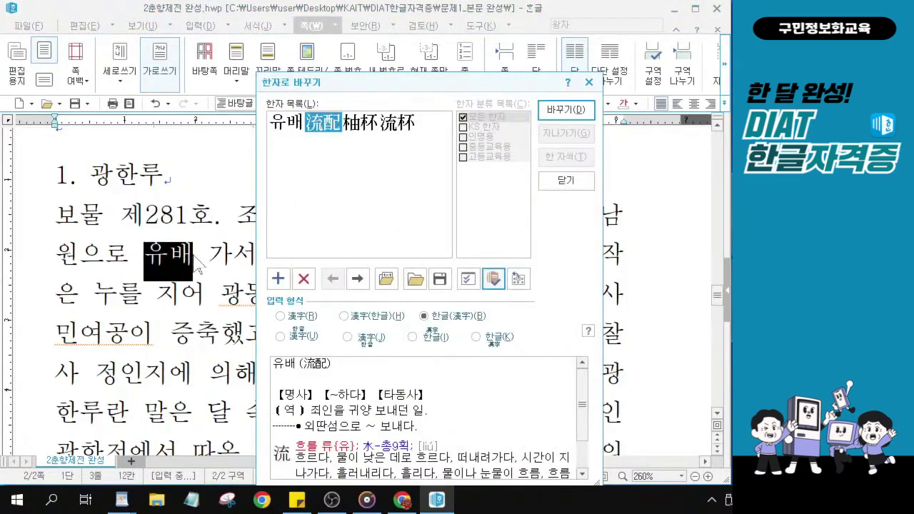
mouse_move(318, 136)
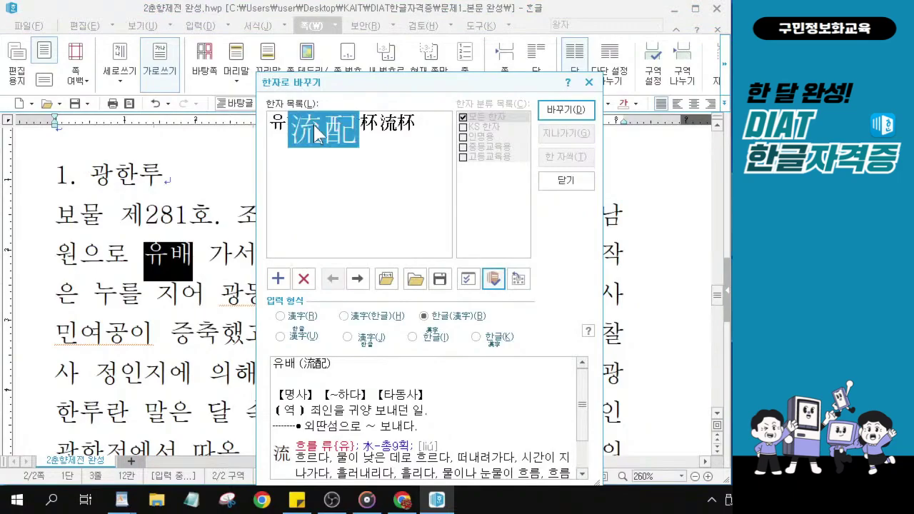
click(459, 317)
click(554, 110)
click(555, 111)
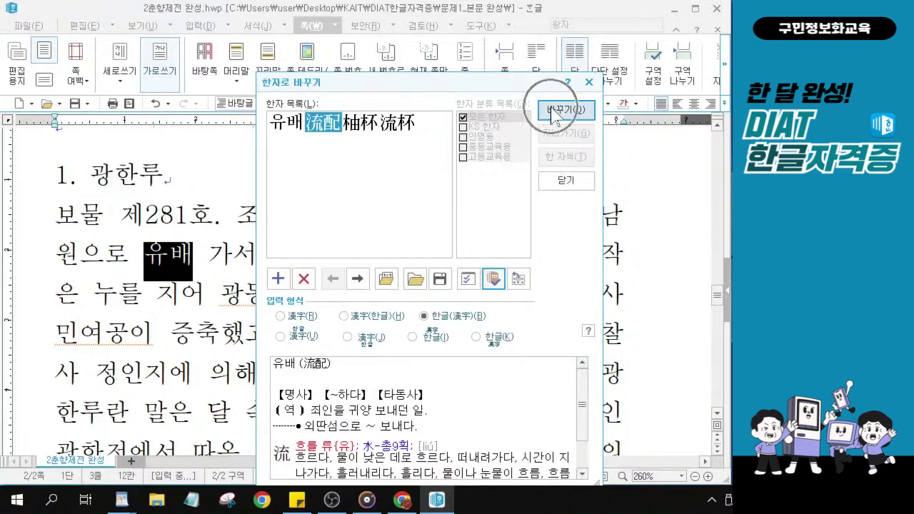
click(554, 110)
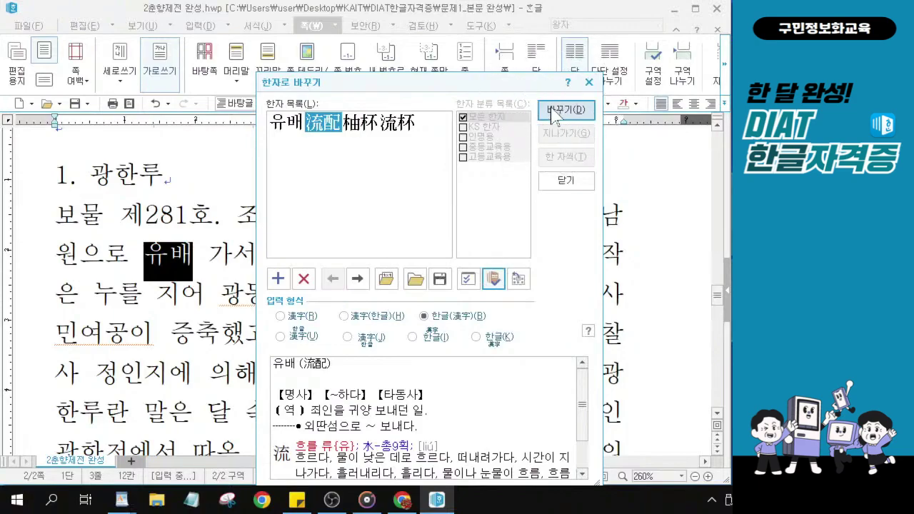
click(554, 111)
click(554, 111)
click(554, 111)
click(554, 110)
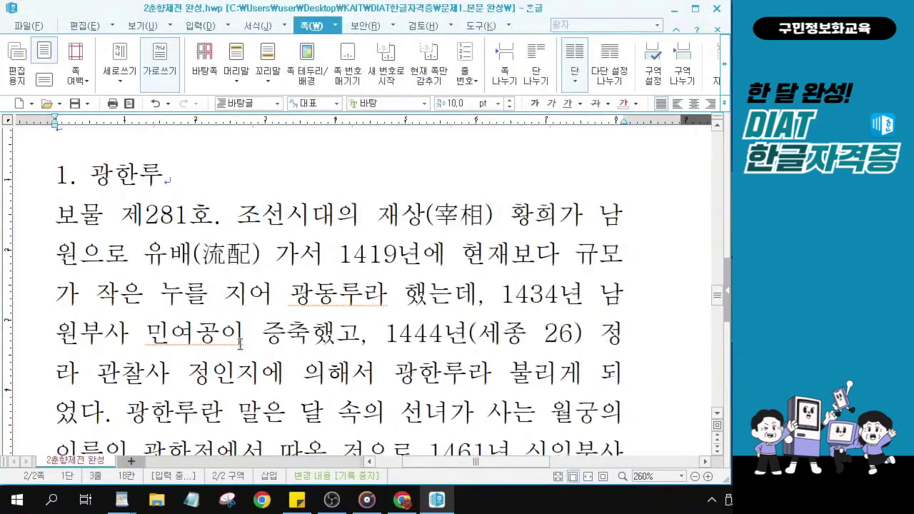
Convert the word 전소 in the last sentence of the 광한루 section to Hanja 全燒 in the 한글(漢字) format.
click(138, 191)
scroll(401, 317, down, 3)
scroll(401, 317, down, 6)
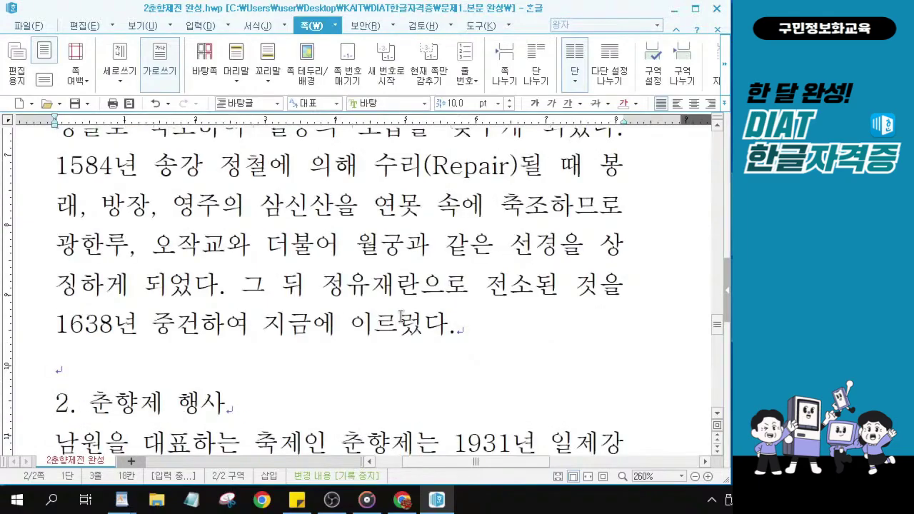
click(434, 274)
drag(244, 293, 534, 299)
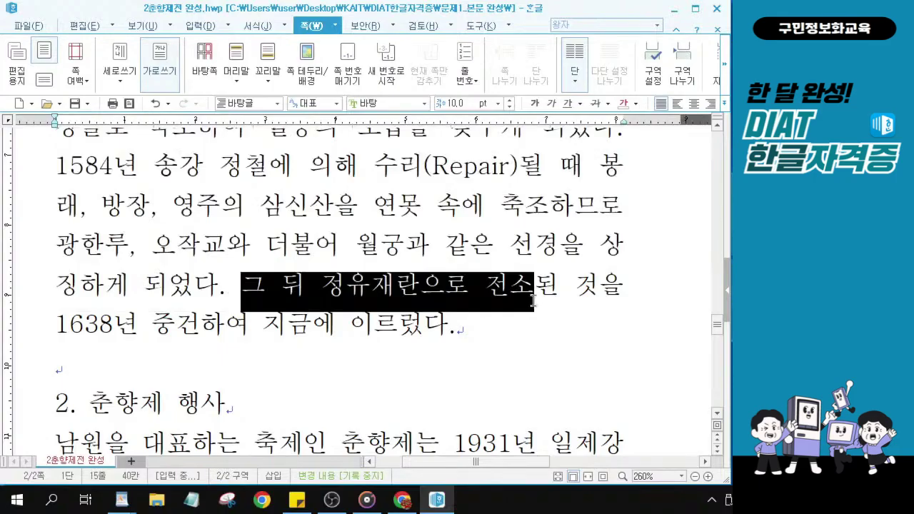
click(533, 292)
mouse_move(533, 293)
mouse_down()
mouse_move(468, 289)
mouse_move(528, 285)
mouse_up()
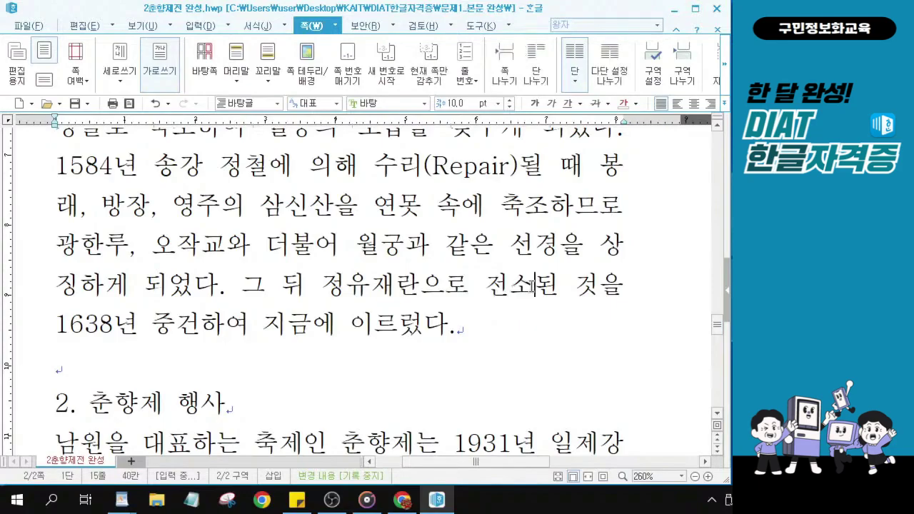
key(ctrl)
key(F9)
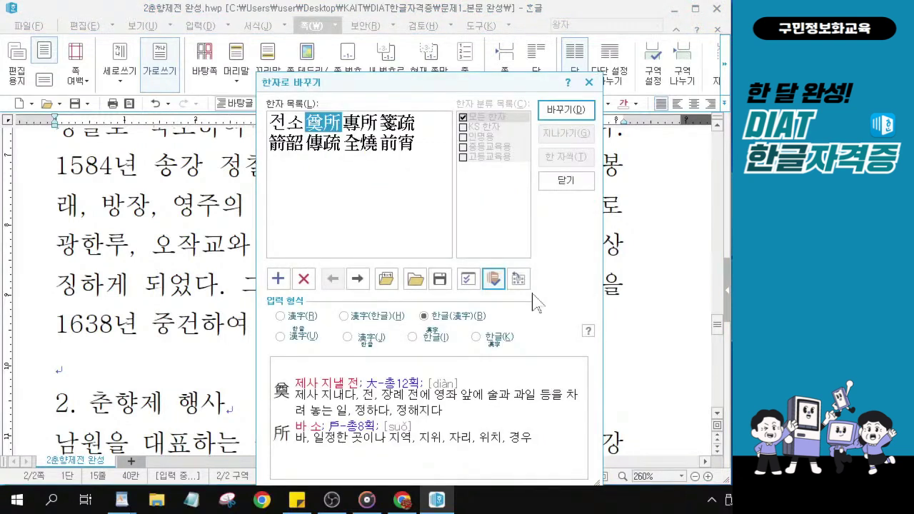
click(361, 153)
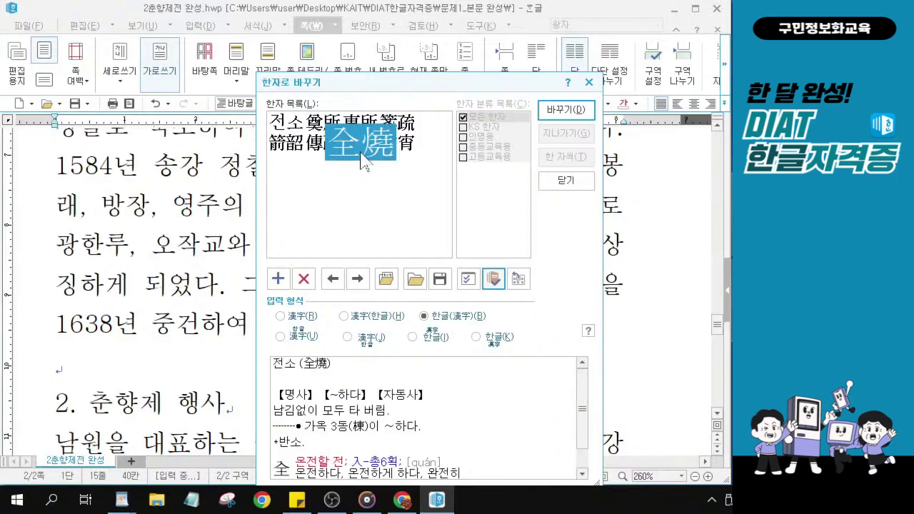
click(361, 153)
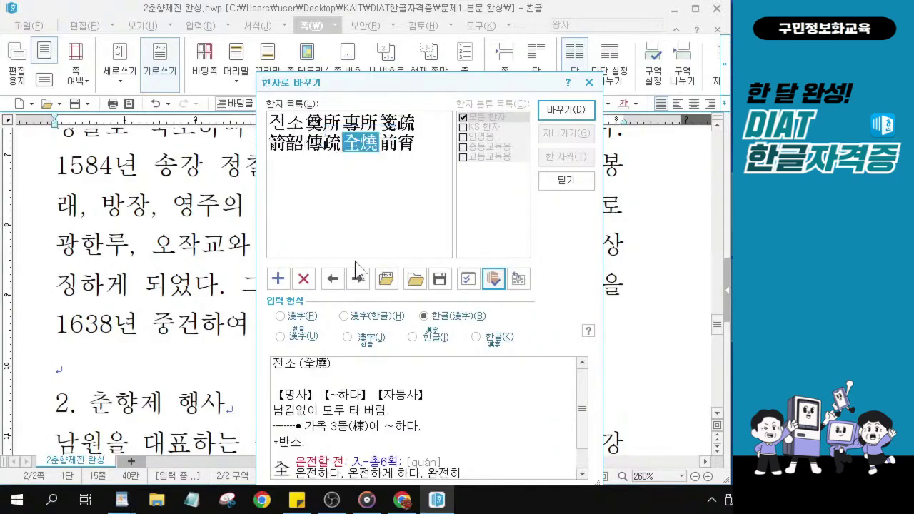
mouse_move(356, 157)
click(363, 158)
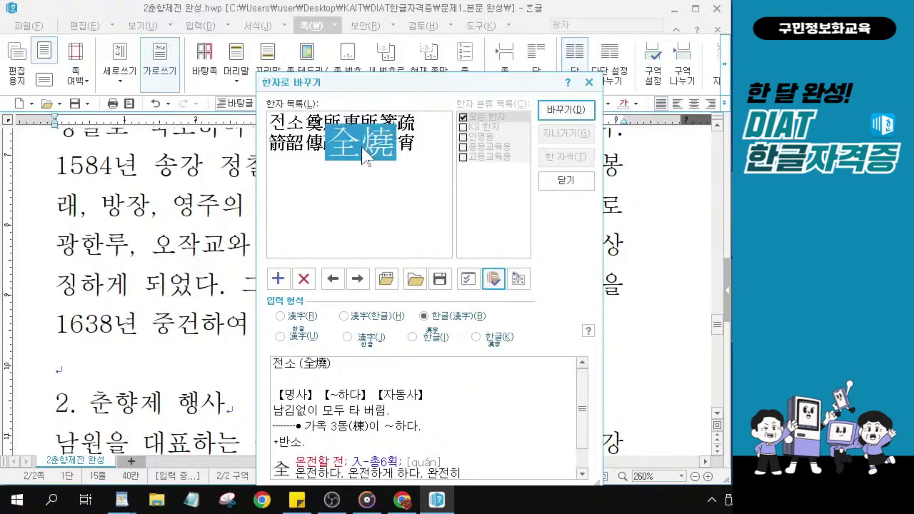
click(577, 115)
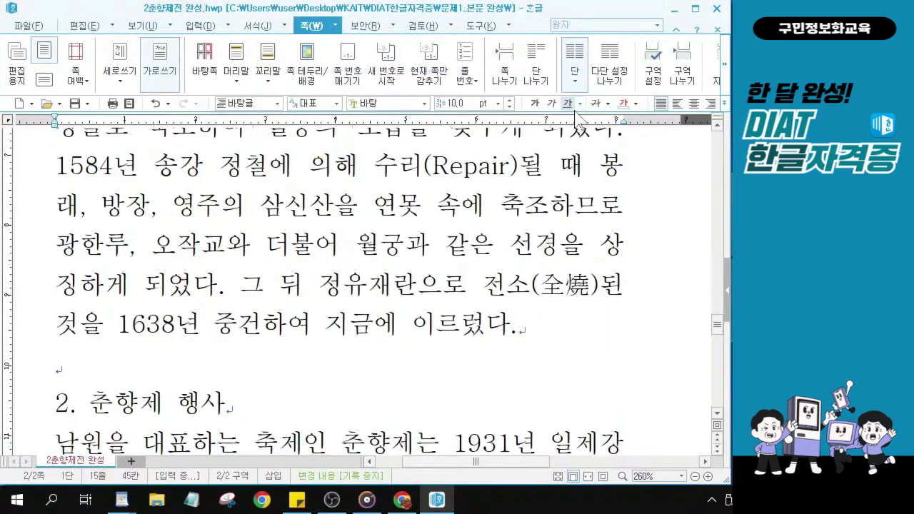
drag(494, 286, 600, 287)
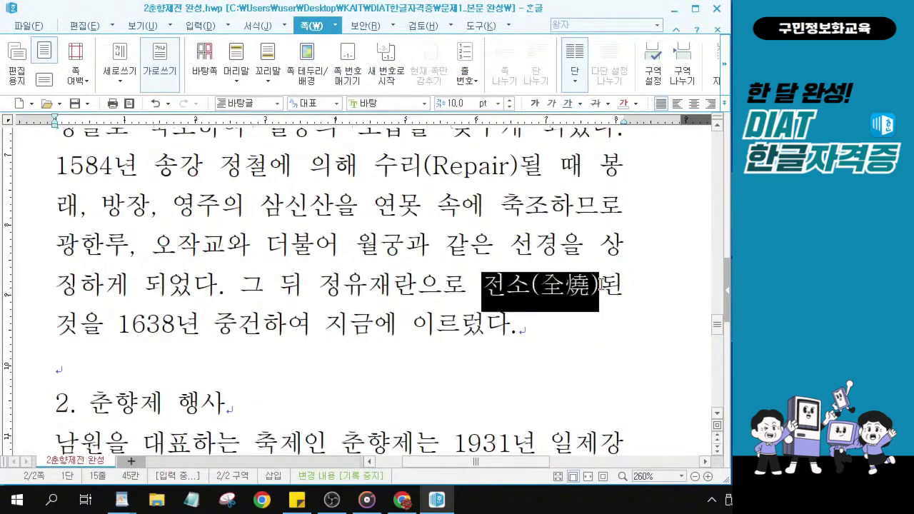
scroll(541, 349, up, 1)
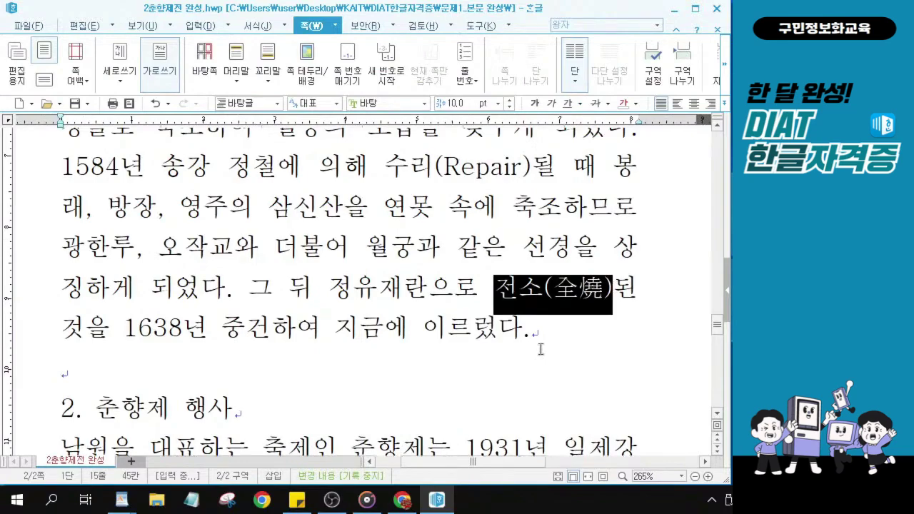
scroll(541, 350, up, 2)
click(394, 348)
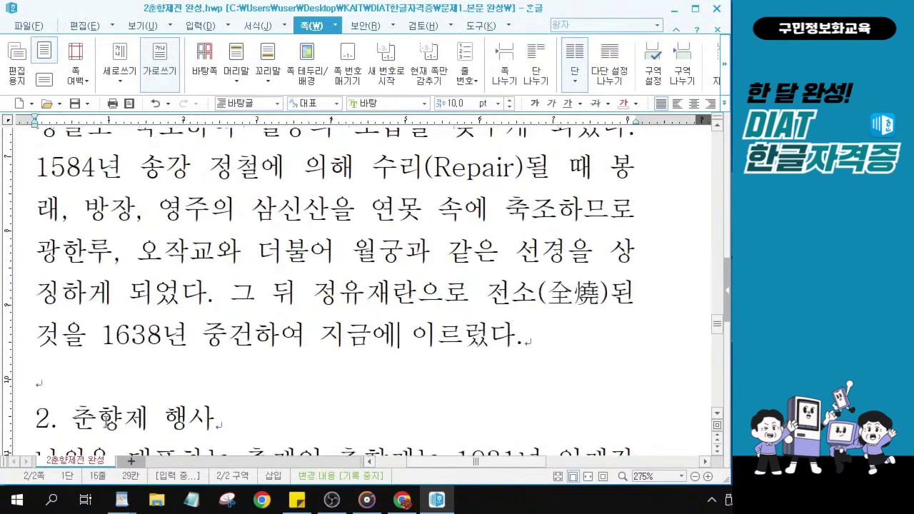
Convert the word 춘향제 in the first sentence under 2. 춘향제 행사 to Hanja 春香祭 in the 한글(漢字) format.
scroll(107, 371, down, 1)
key(ctrl)
key(ctrl)
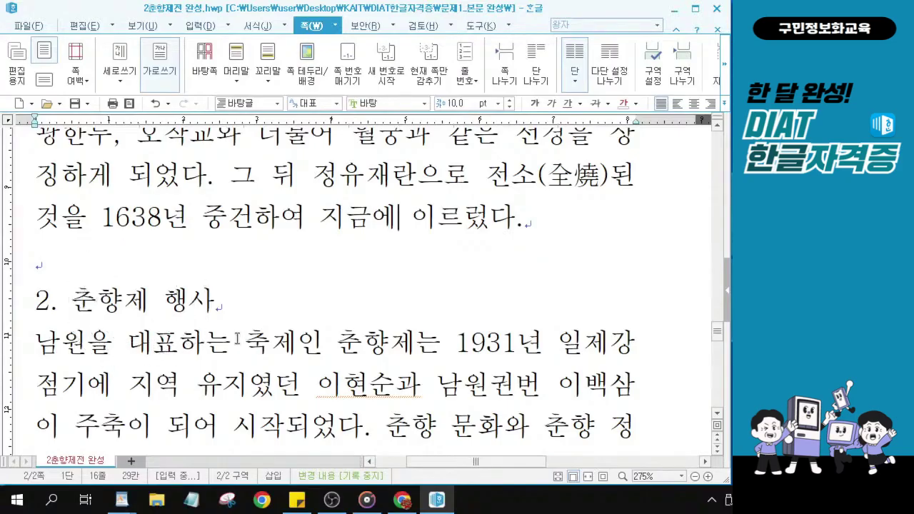
drag(62, 349, 390, 350)
click(417, 344)
key(ctrl)
mouse_move(417, 344)
mouse_down()
mouse_move(325, 344)
mouse_move(415, 345)
mouse_up()
key(ctrl)
key(ctrl)
key(F9)
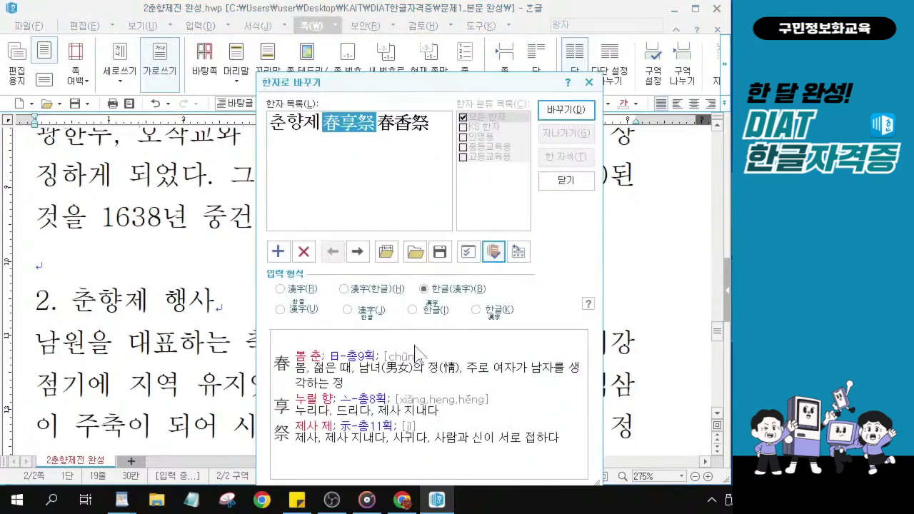
click(403, 132)
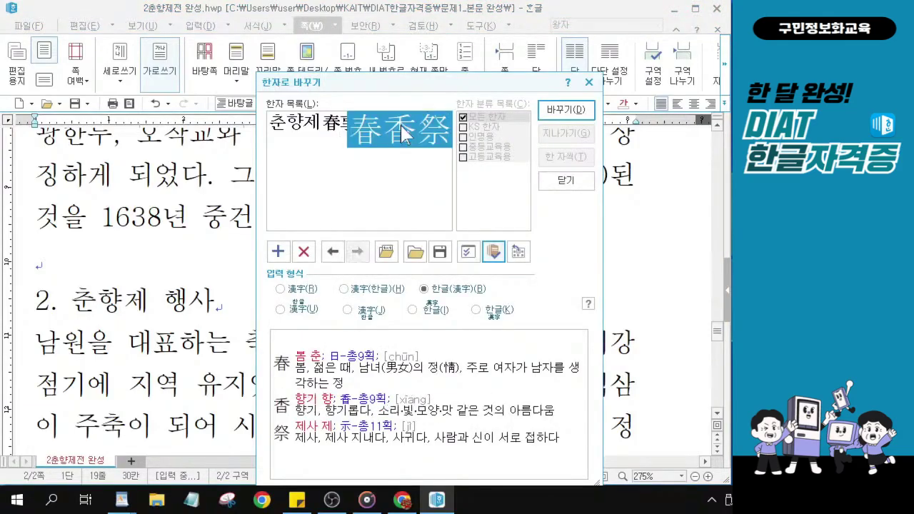
key(ctrl)
key(ctrl)
key(ctrl)
key(ctrl)
key(ctrl)
key(ctrl)
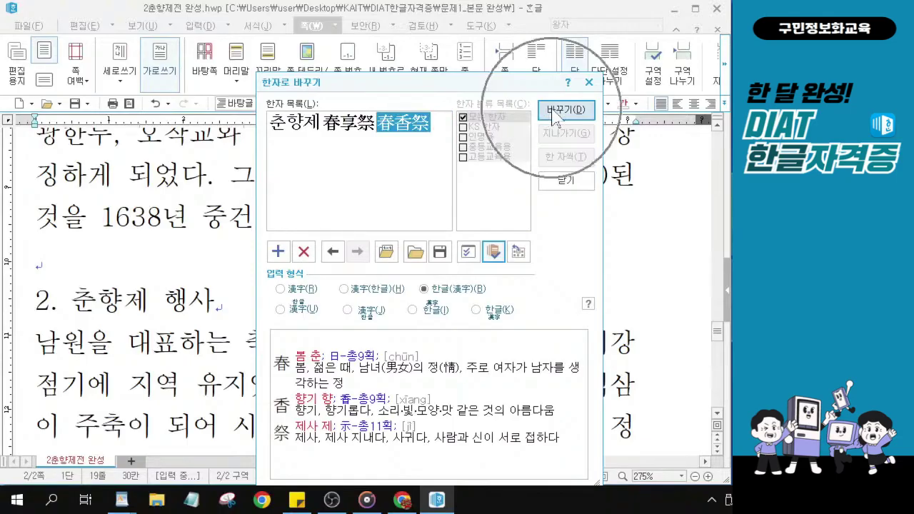
key(ctrl)
click(554, 113)
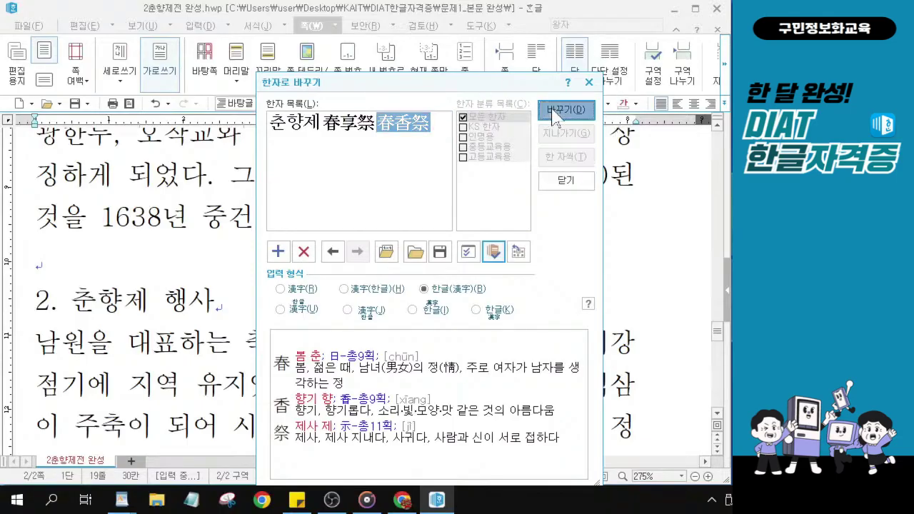
key(ctrl)
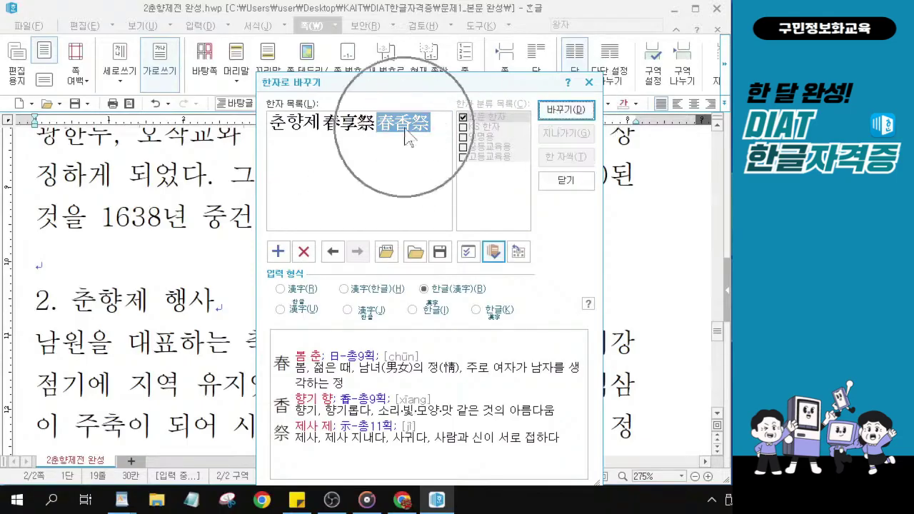
key(ctrl)
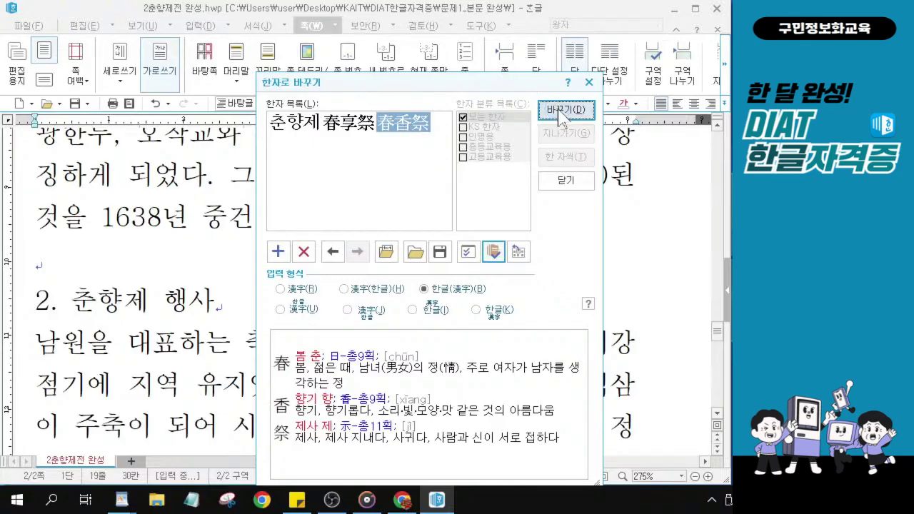
click(562, 114)
Convert the word 활용 in the final sentence of the 춘향제 행사 section to Hanja 活用 in the 한글(漢字) format.
scroll(507, 335, down, 2)
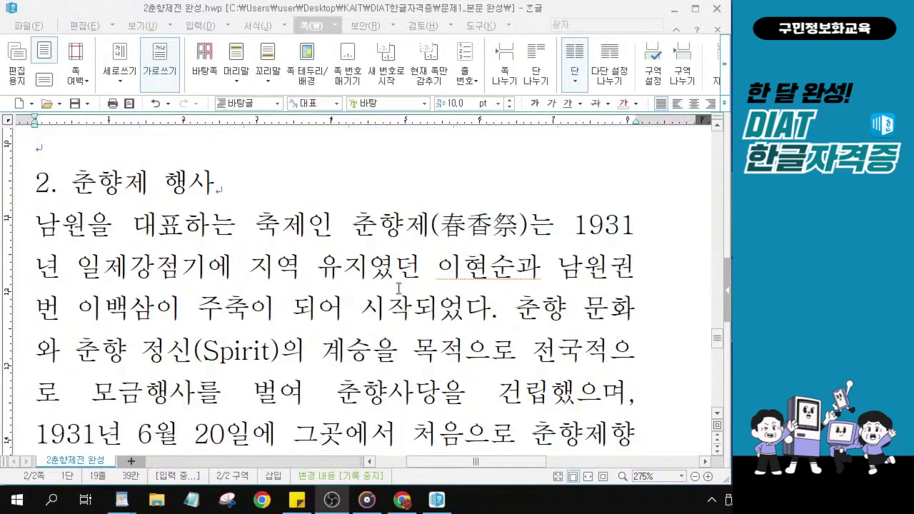
scroll(398, 288, down, 5)
key(ctrl)
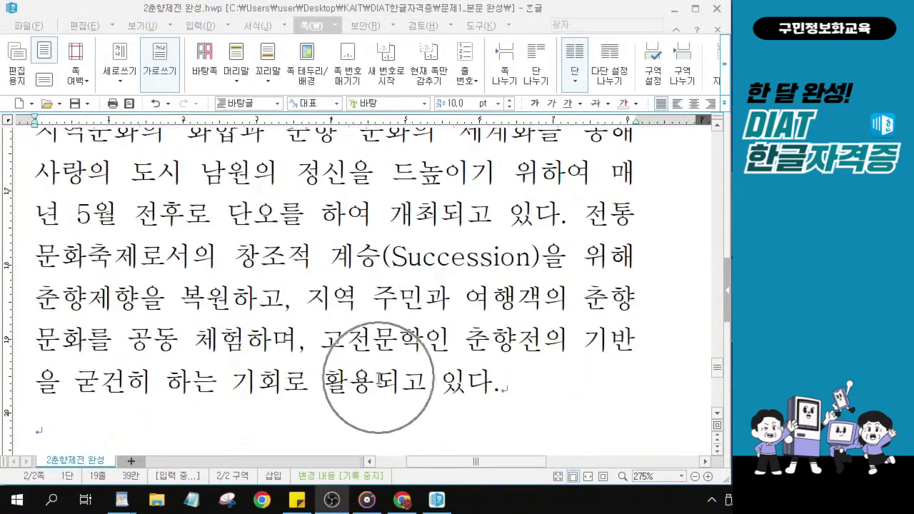
drag(232, 384, 491, 383)
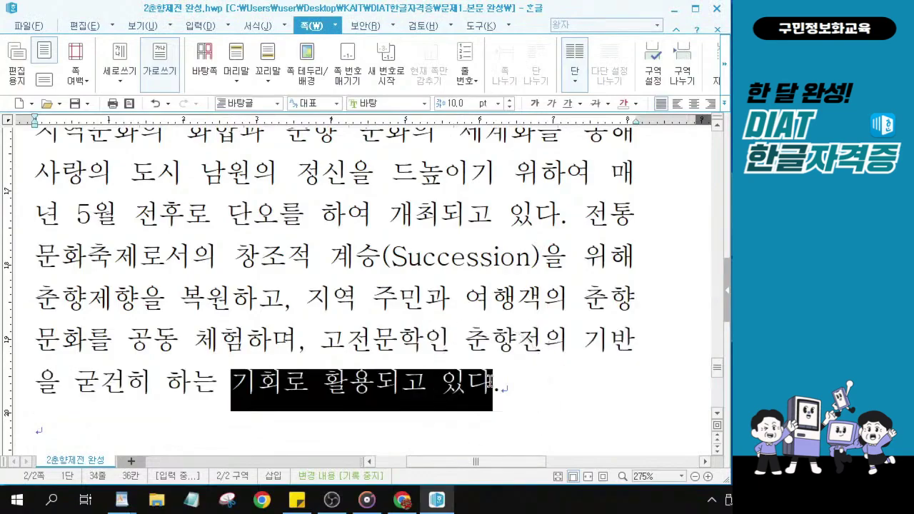
click(363, 385)
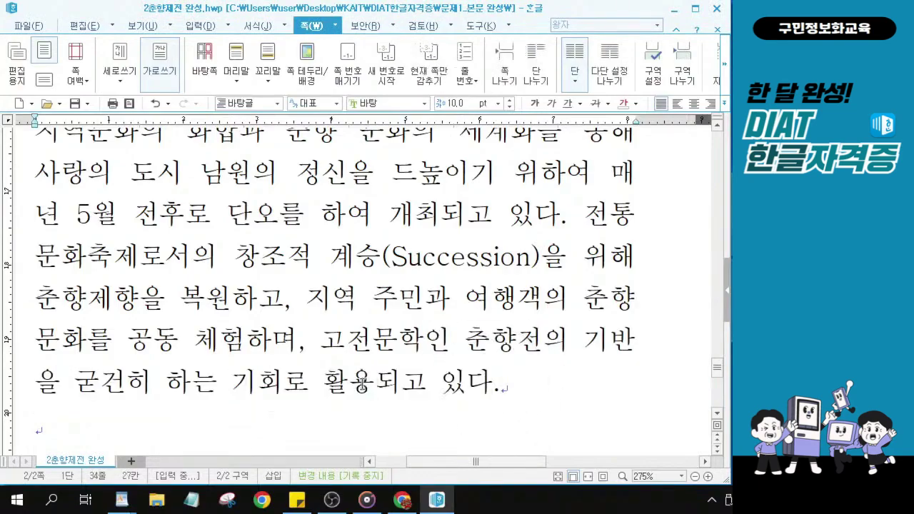
click(364, 384)
drag(321, 384, 376, 385)
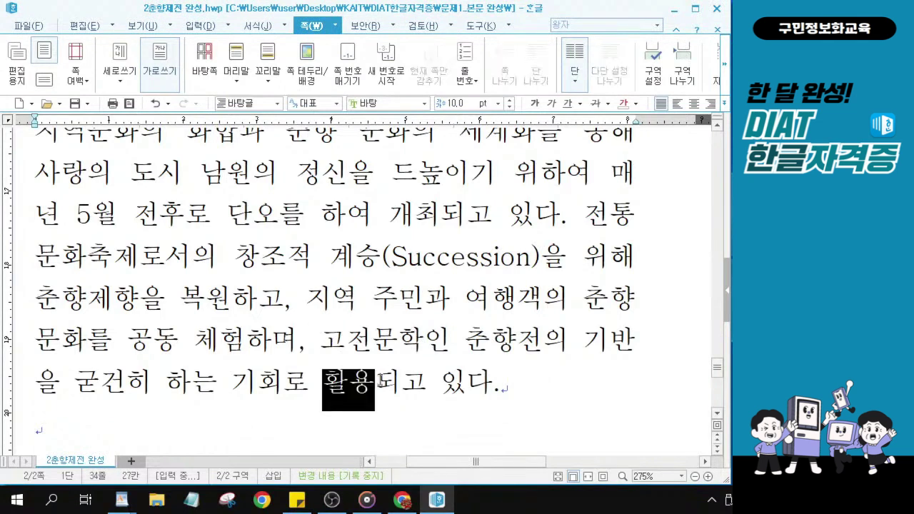
click(371, 384)
scroll(371, 376, down, 1)
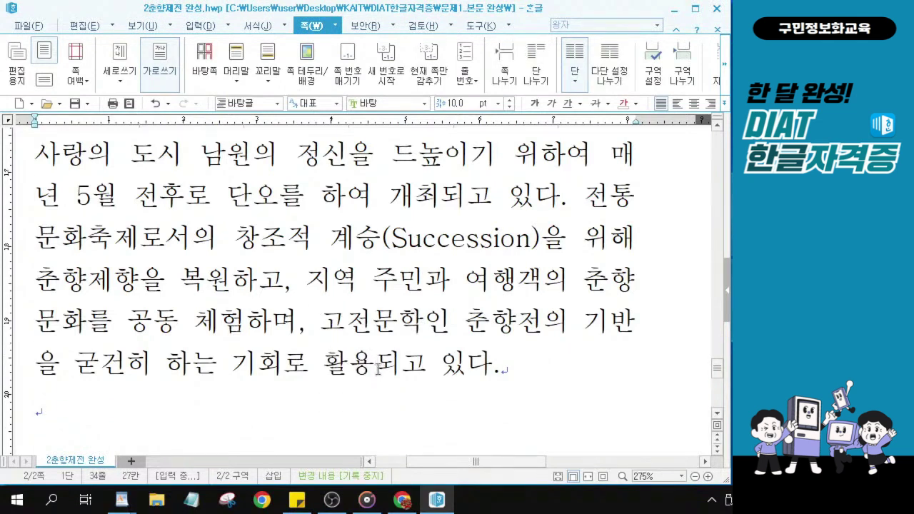
click(377, 369)
click(376, 369)
click(376, 369)
key(F9)
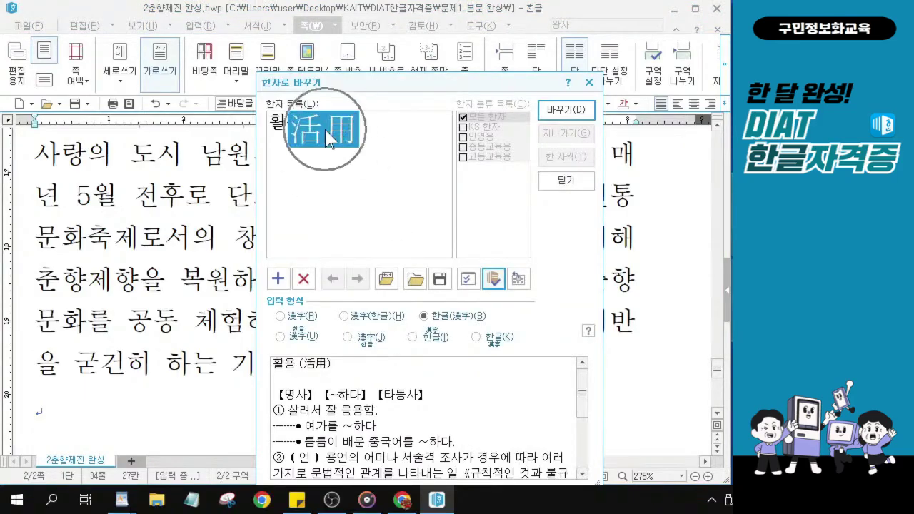
click(557, 113)
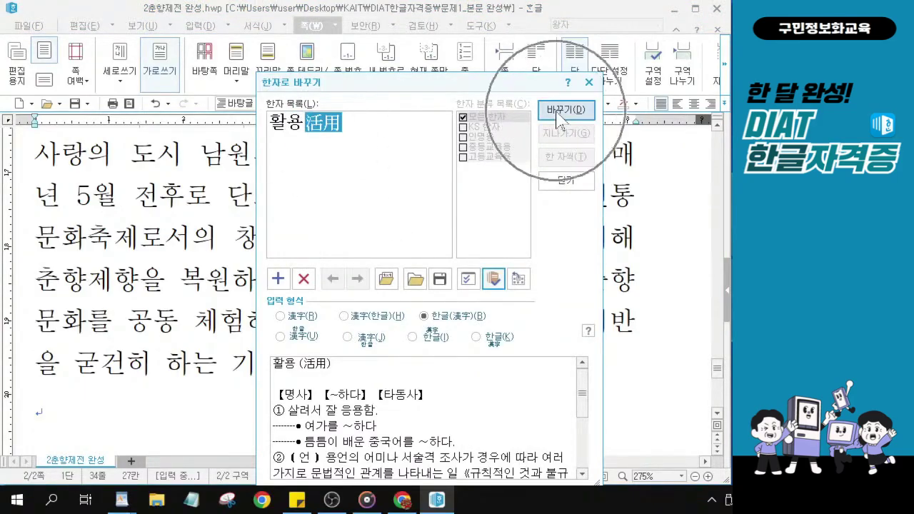
click(557, 114)
click(557, 114)
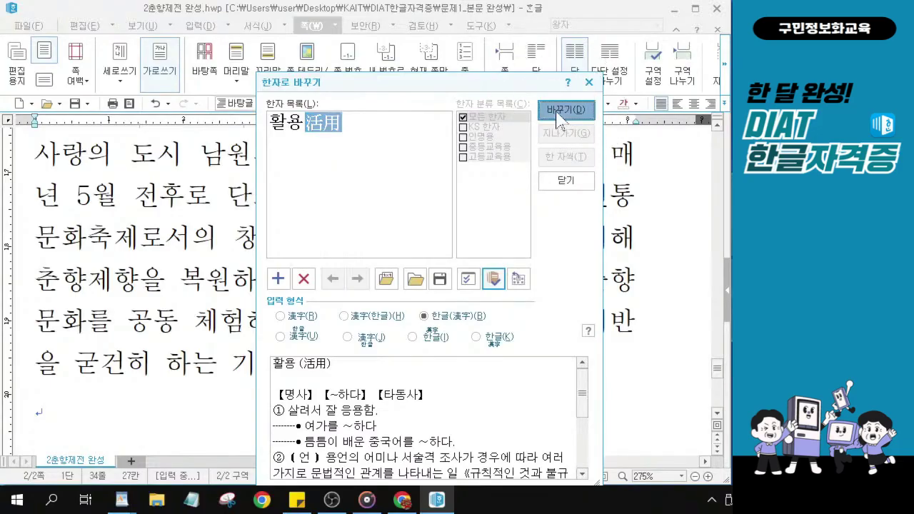
click(557, 113)
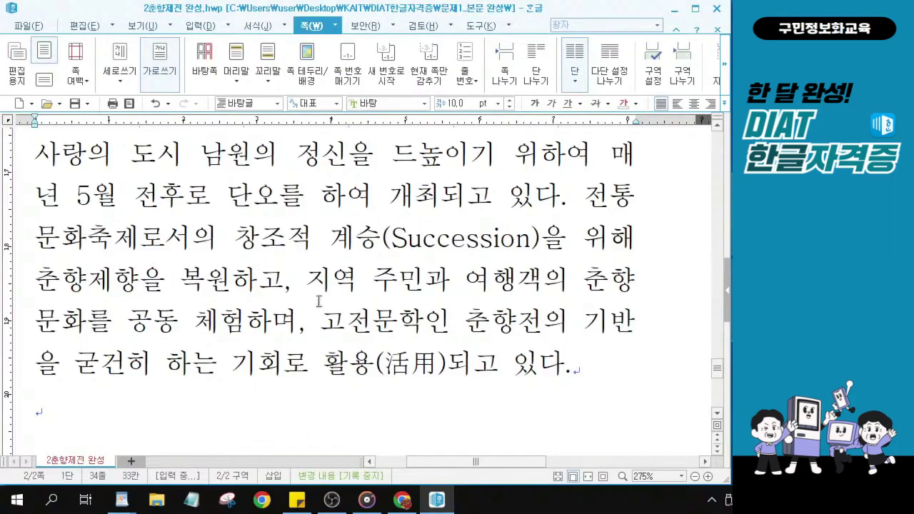
Format the heading 1. 광한루 in the 중고딕 font at 11 pt and bold.
scroll(318, 302, up, 5)
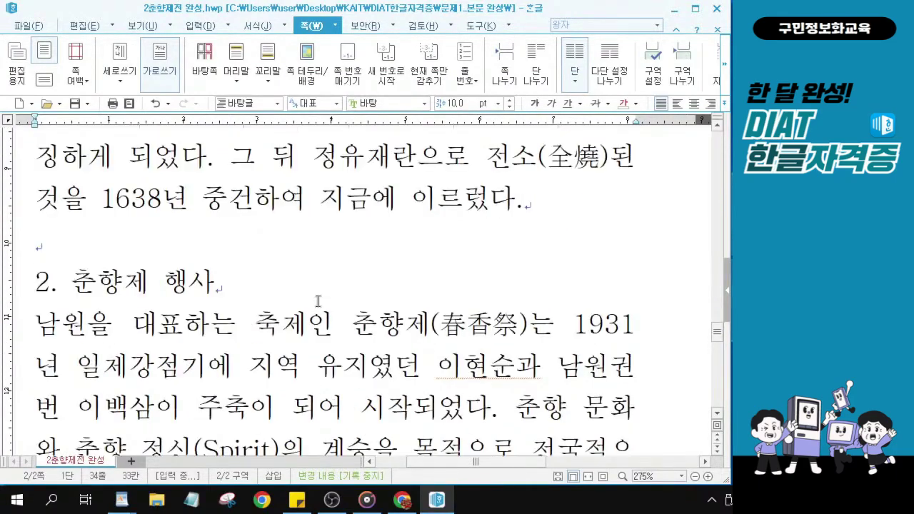
scroll(319, 301, up, 3)
click(122, 166)
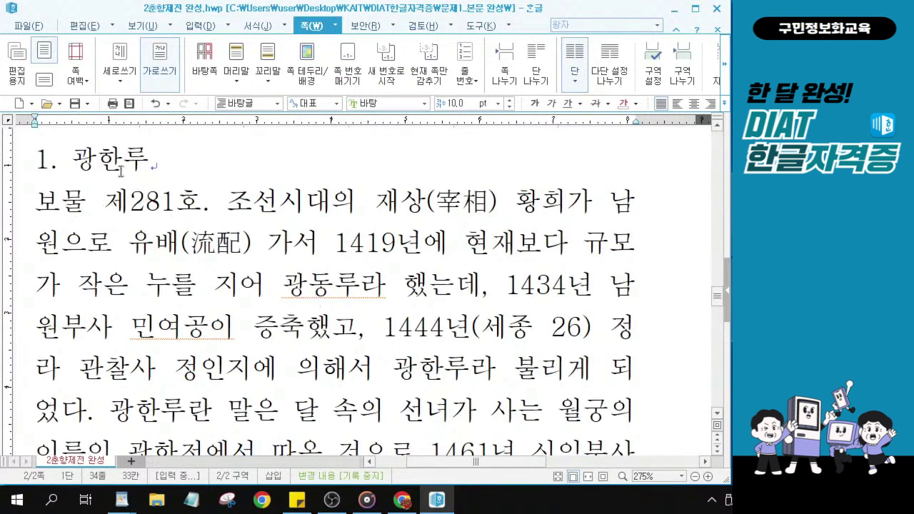
click(114, 180)
click(33, 157)
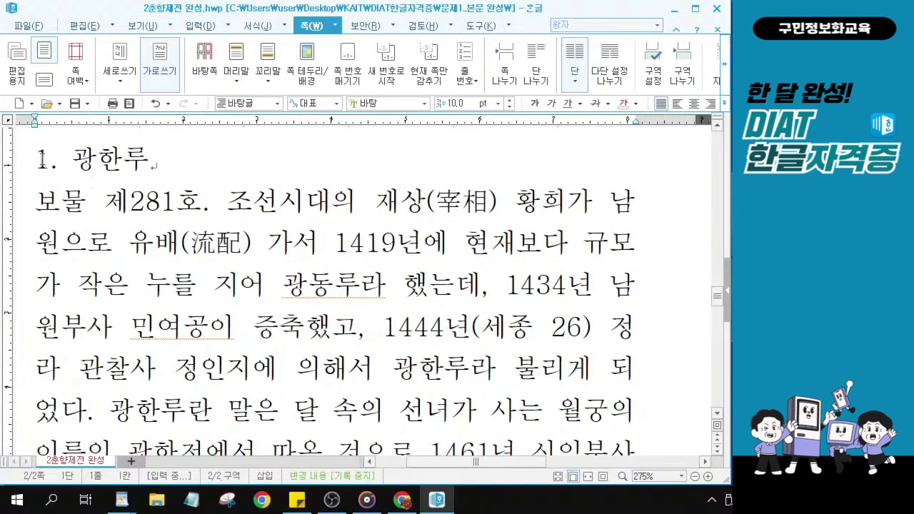
drag(33, 158, 172, 165)
click(24, 156)
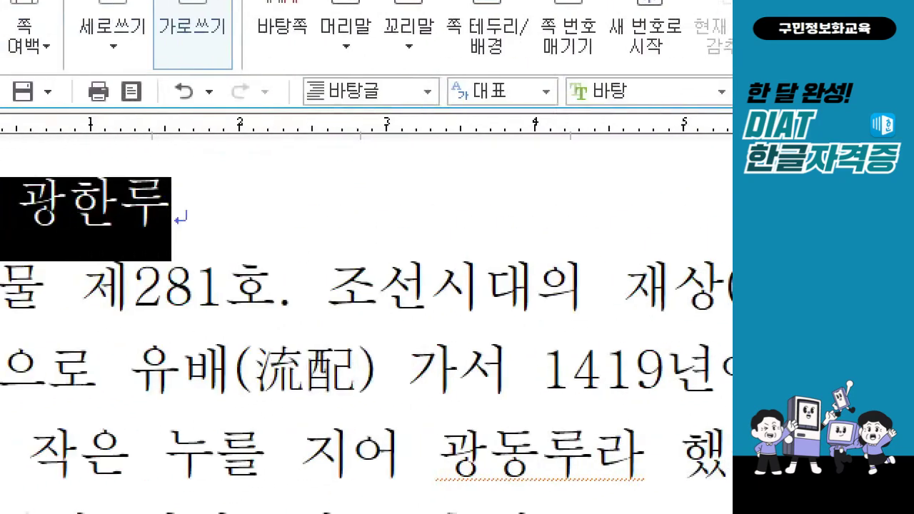
mouse_move(103, 148)
mouse_down()
mouse_move(116, 178)
mouse_move(175, 114)
mouse_up()
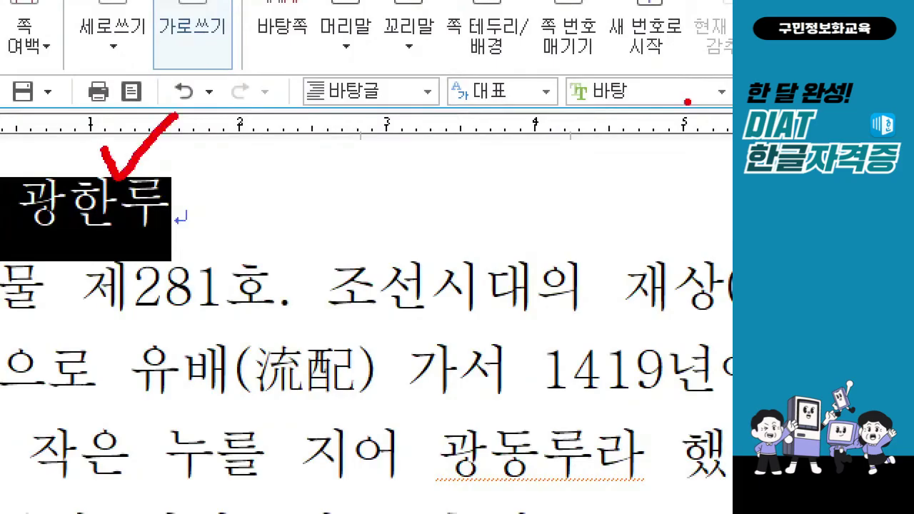
mouse_move(597, 69)
mouse_down()
mouse_move(606, 78)
mouse_move(639, 60)
mouse_up()
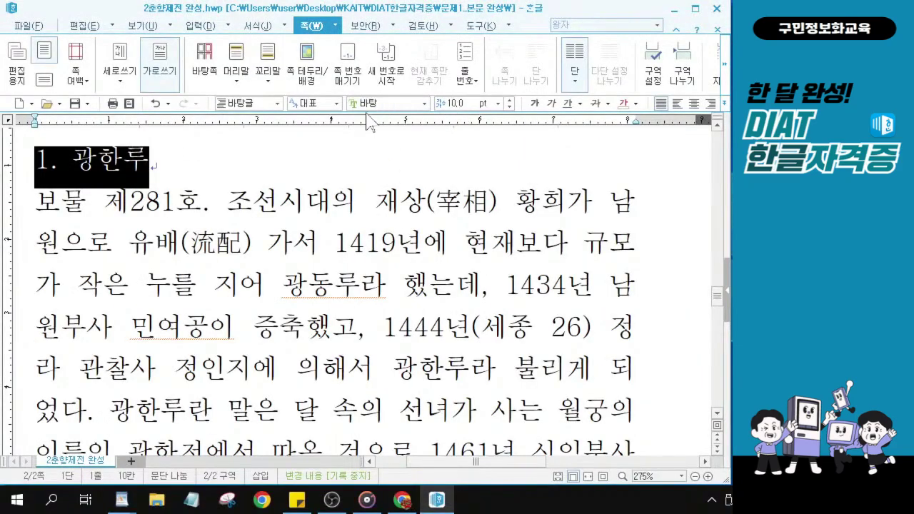
click(372, 104)
text(중고딕)
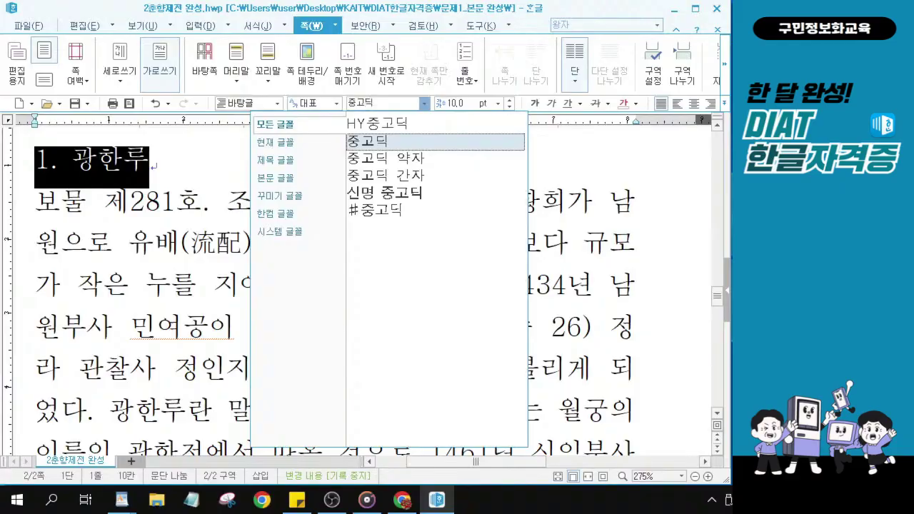
key(Return)
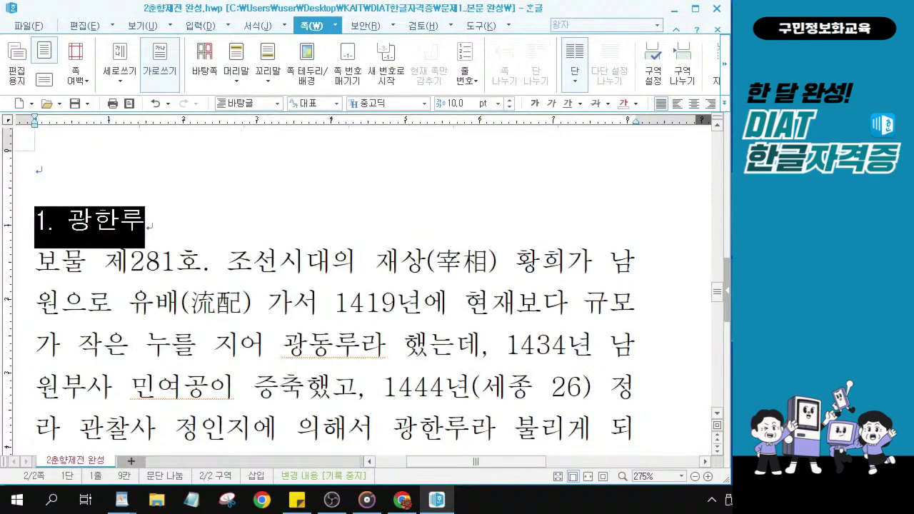
click(509, 100)
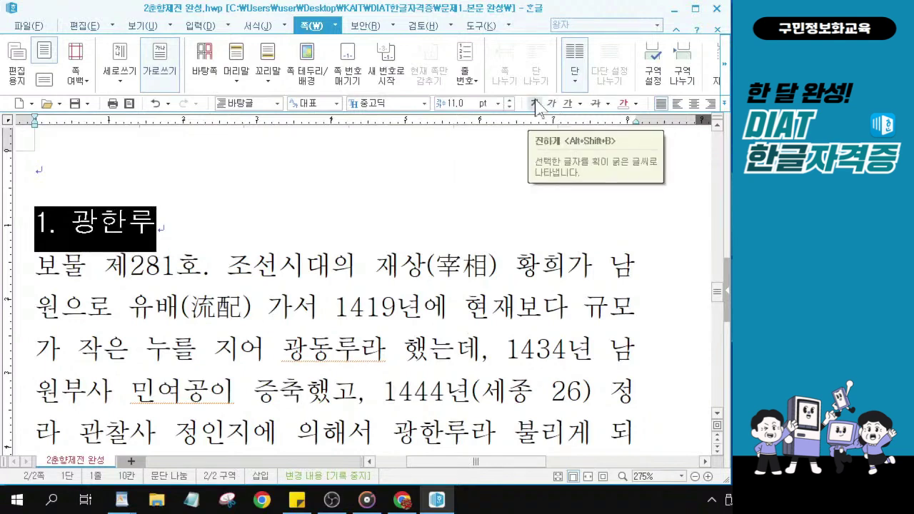
click(534, 104)
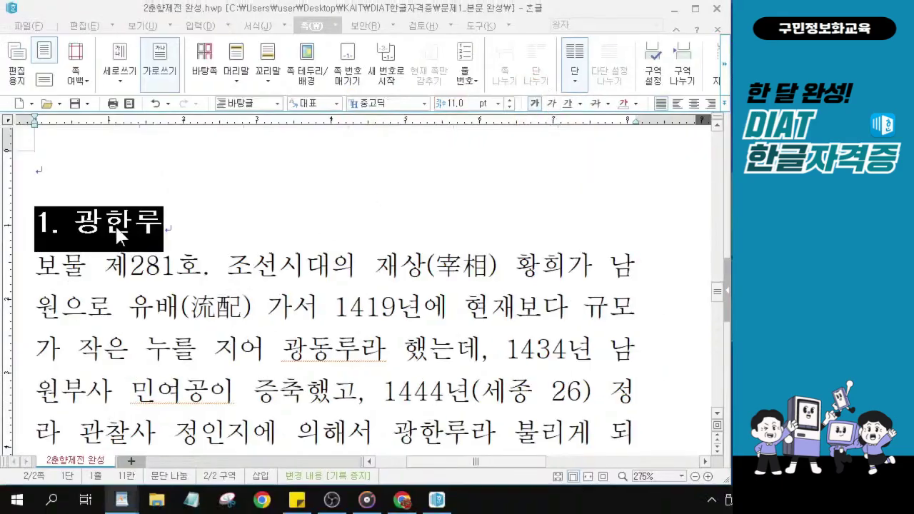
Copy the character formatting (글자 모양) of the heading 1. 광한루.
click(110, 225)
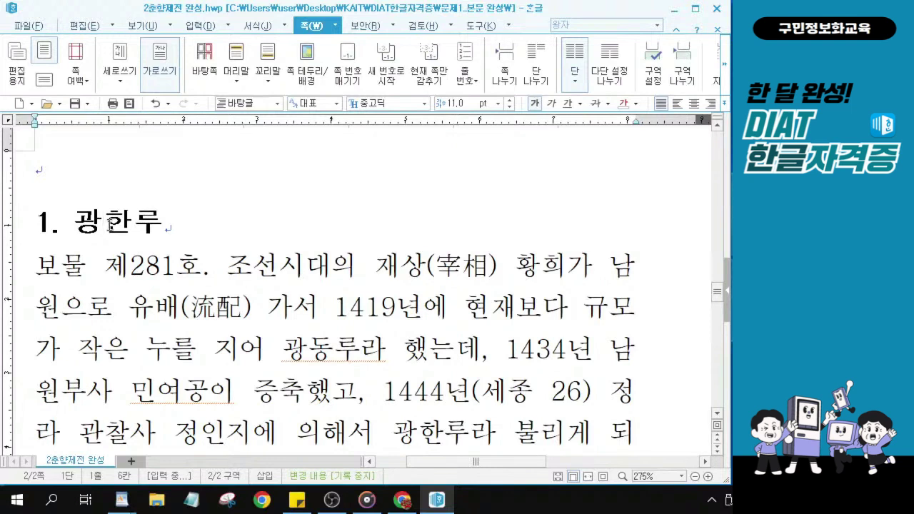
key(alt+c)
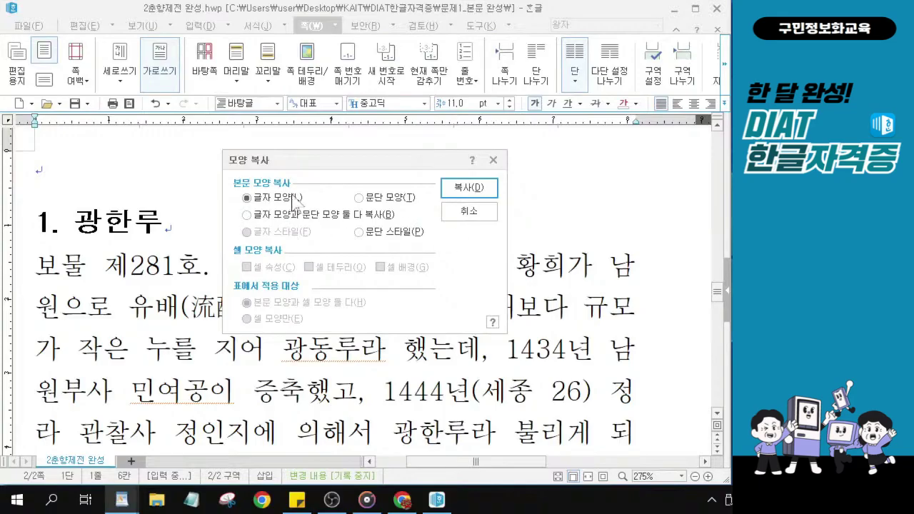
click(472, 192)
click(484, 191)
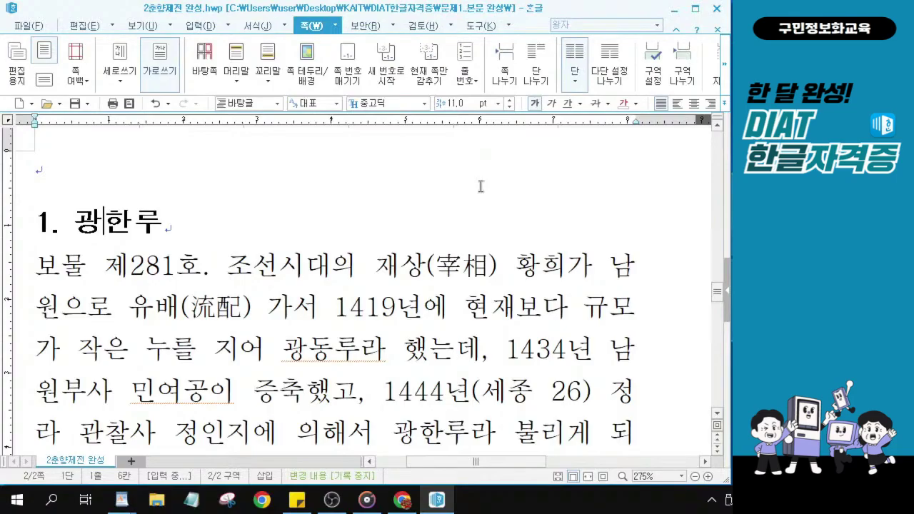
Apply the copied character formatting to the heading 2. 춘향제 행사.
scroll(223, 259, down, 10)
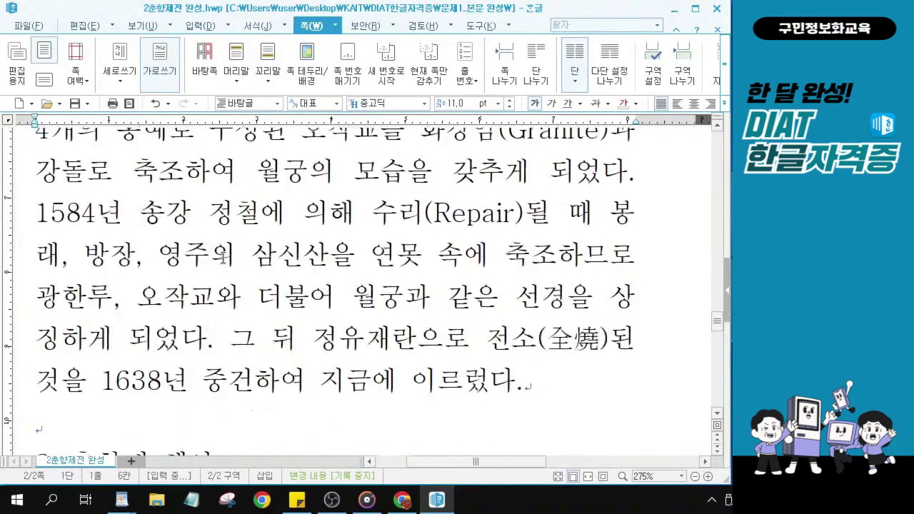
click(34, 230)
drag(39, 229, 245, 225)
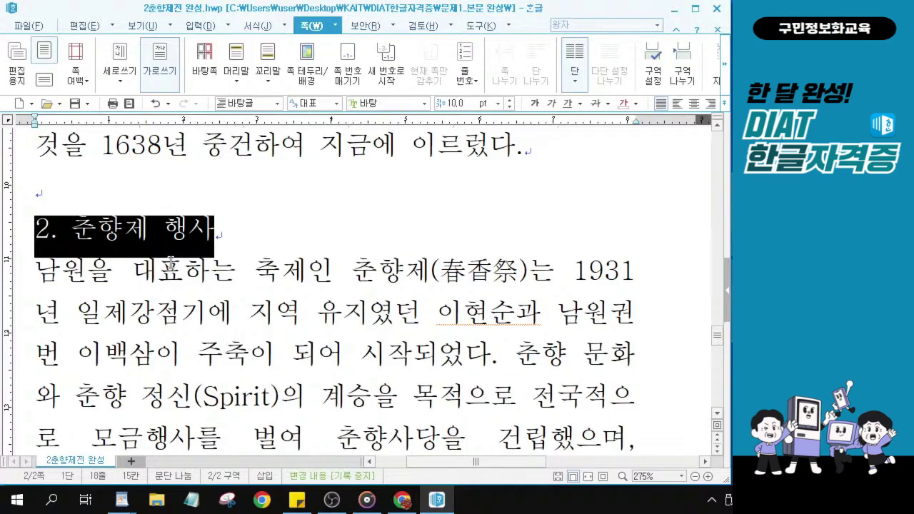
key(alt+c)
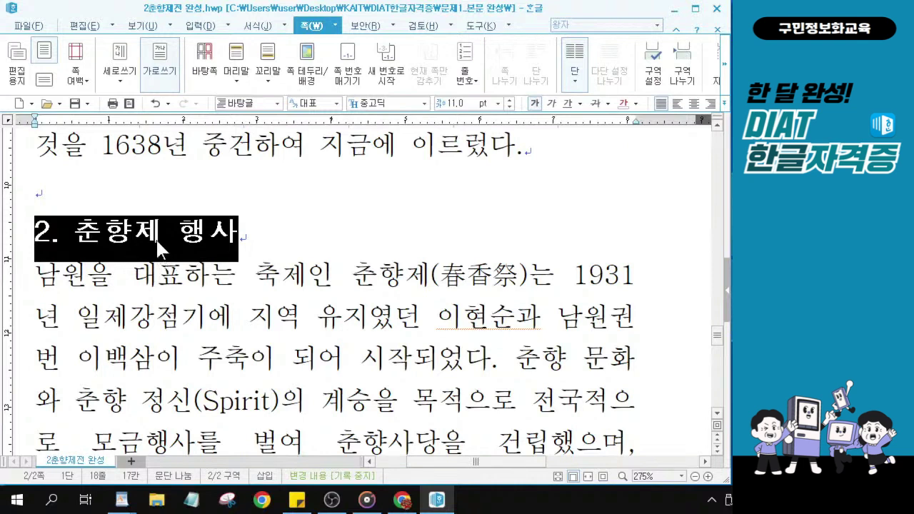
click(163, 234)
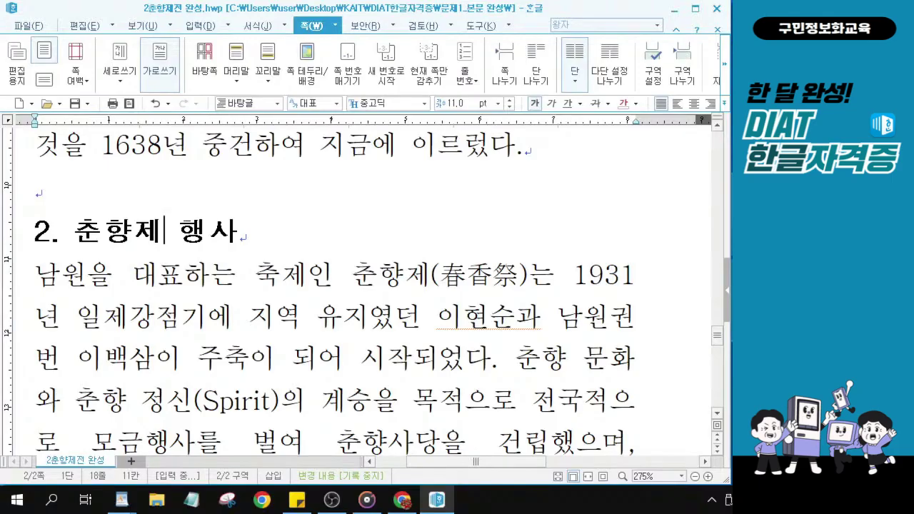
Review the body text of the 광한루 section for typing errors.
click(123, 500)
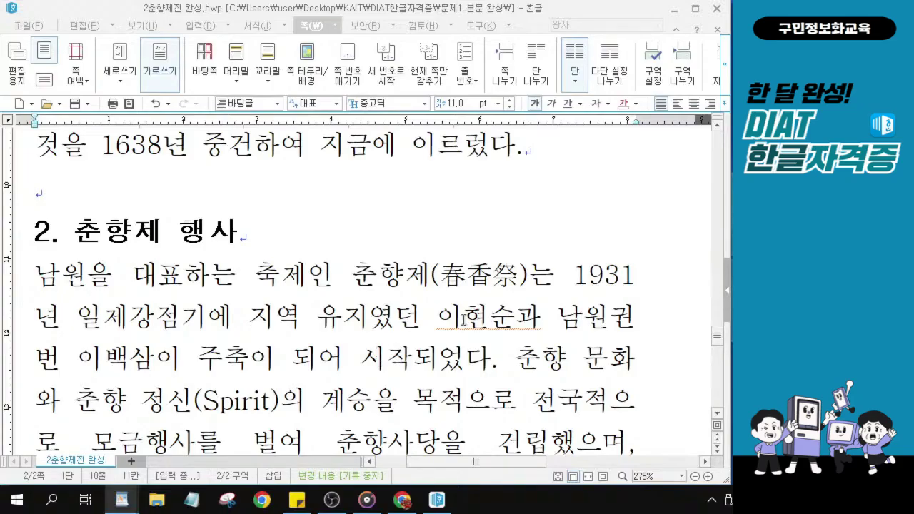
scroll(359, 328, up, 5)
scroll(352, 277, up, 2)
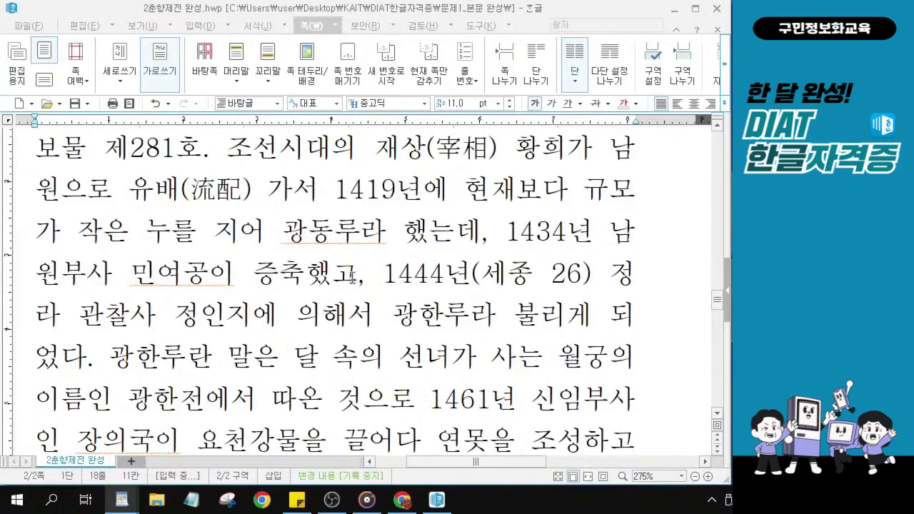
scroll(352, 279, up, 2)
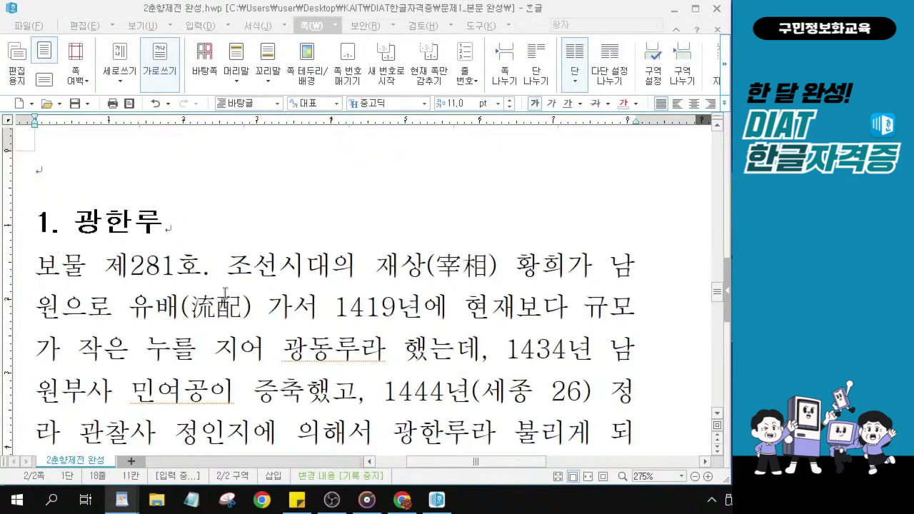
scroll(249, 298, down, 9)
scroll(398, 255, up, 8)
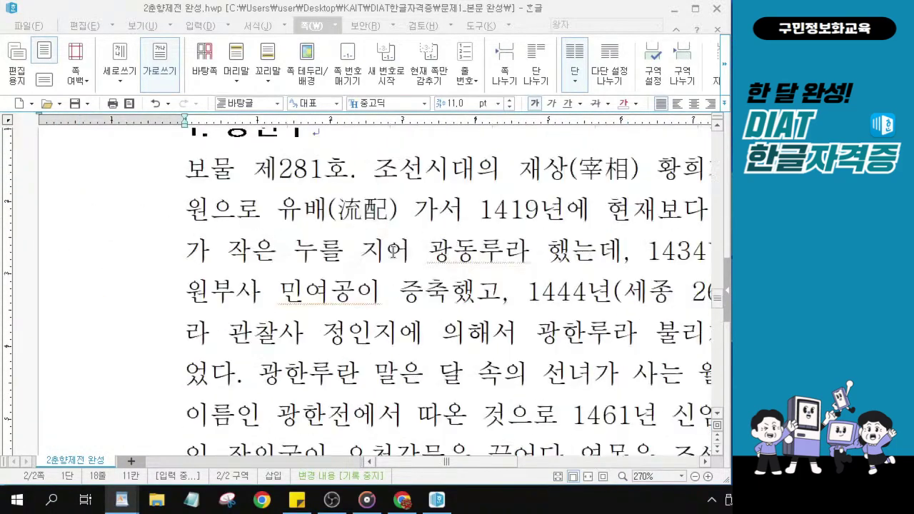
scroll(393, 251, up, 2)
drag(437, 462, 471, 468)
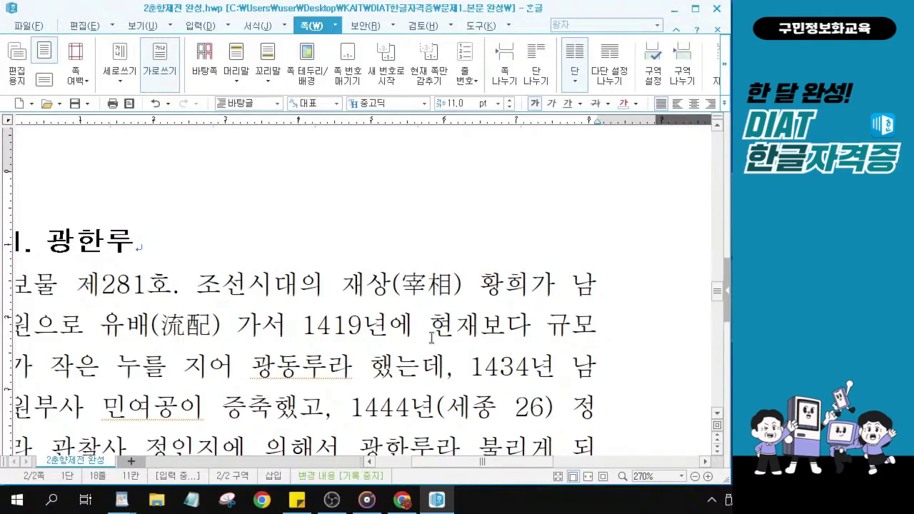
click(381, 401)
click(370, 405)
drag(718, 291, 721, 309)
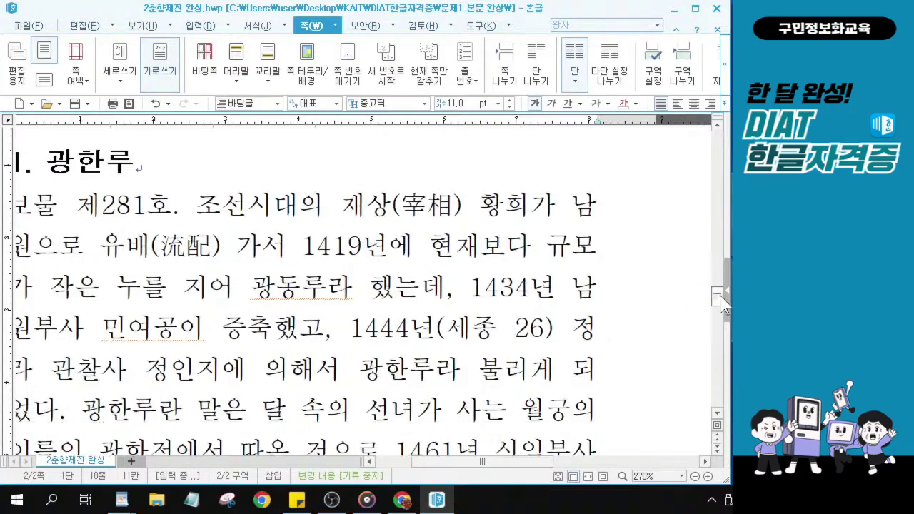
drag(451, 466, 442, 466)
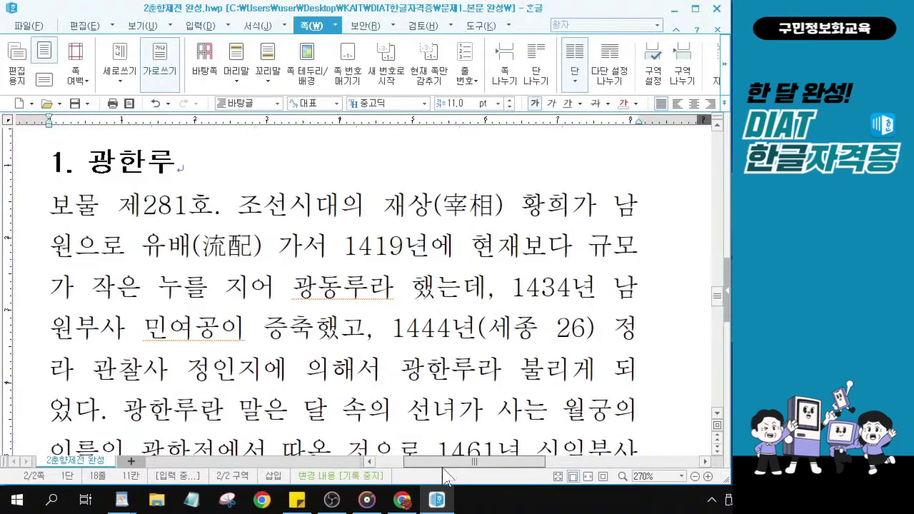
Correct 정라 to 전라 after 1444년(세종 26) in the 광한루 paragraph.
click(388, 328)
drag(388, 328, 571, 329)
click(510, 288)
drag(510, 288, 282, 370)
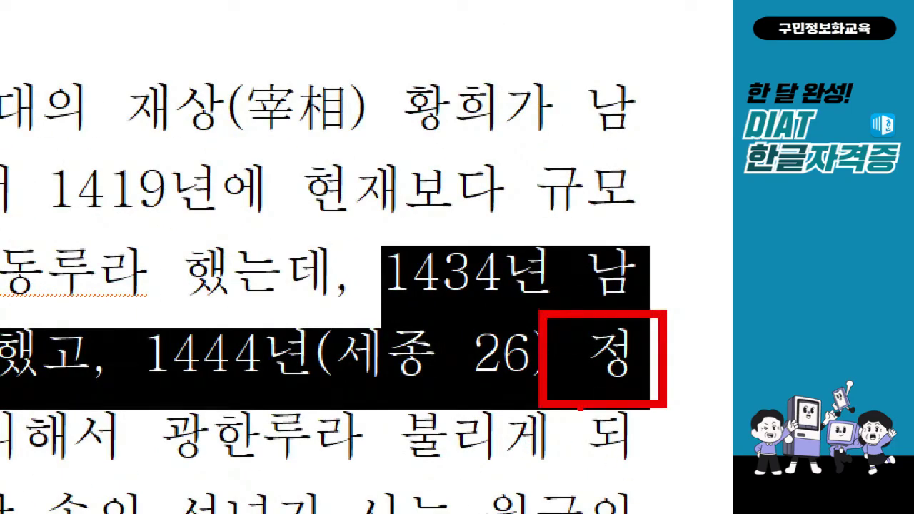
drag(587, 386, 623, 387)
key(Escape)
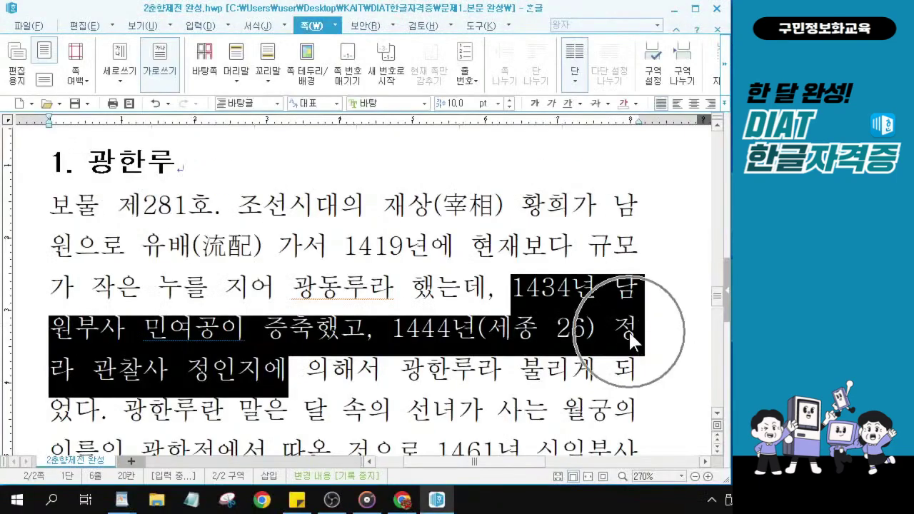
click(628, 330)
key(BackSpace)
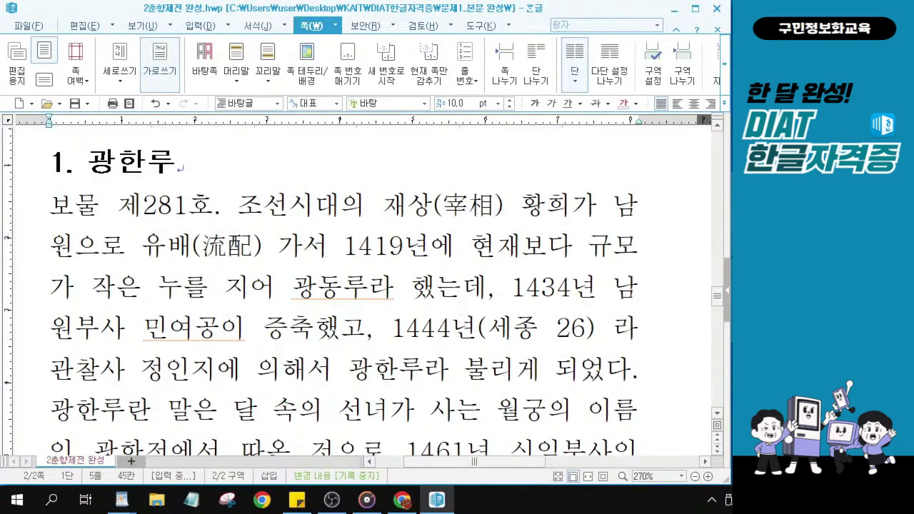
text(전)
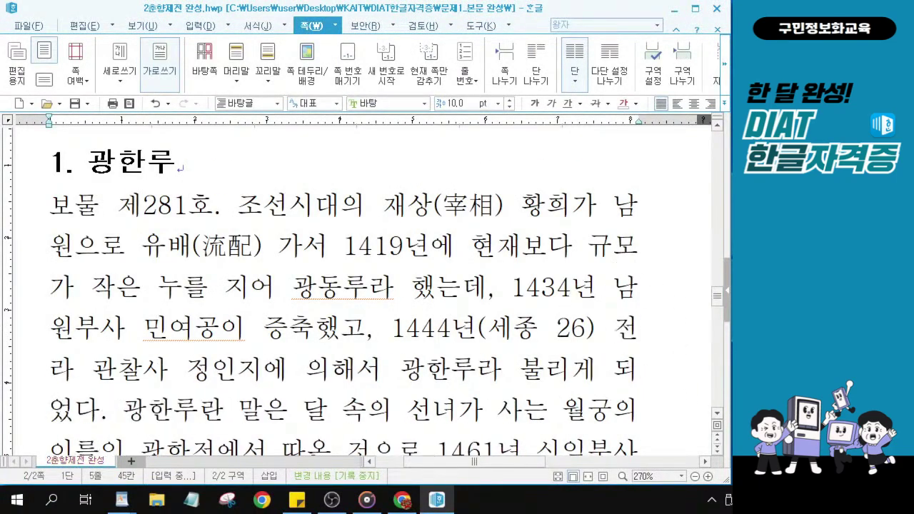
key(Right)
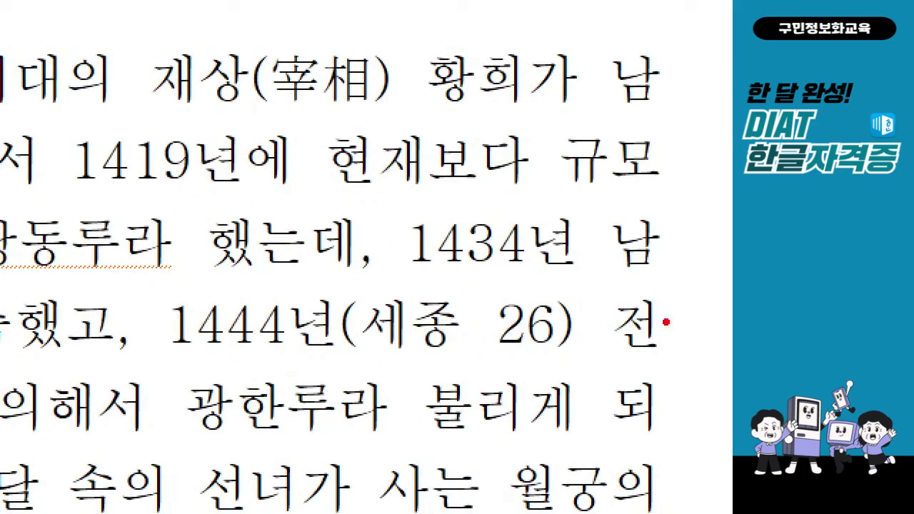
drag(587, 287, 684, 368)
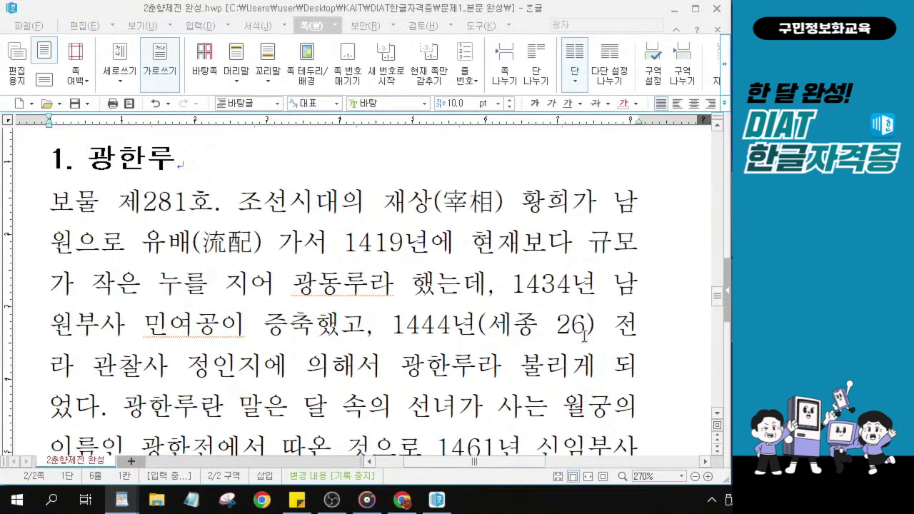
Proofread the rest of the 광한루 section and the 춘향제 행사 section down to its last sentence.
scroll(384, 356, down, 5)
scroll(380, 354, down, 2)
click(187, 305)
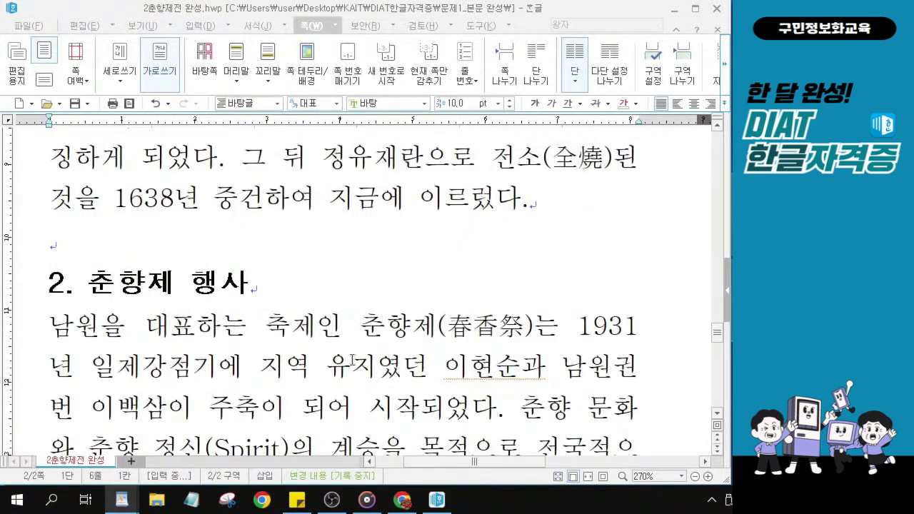
scroll(352, 361, down, 2)
scroll(350, 359, down, 2)
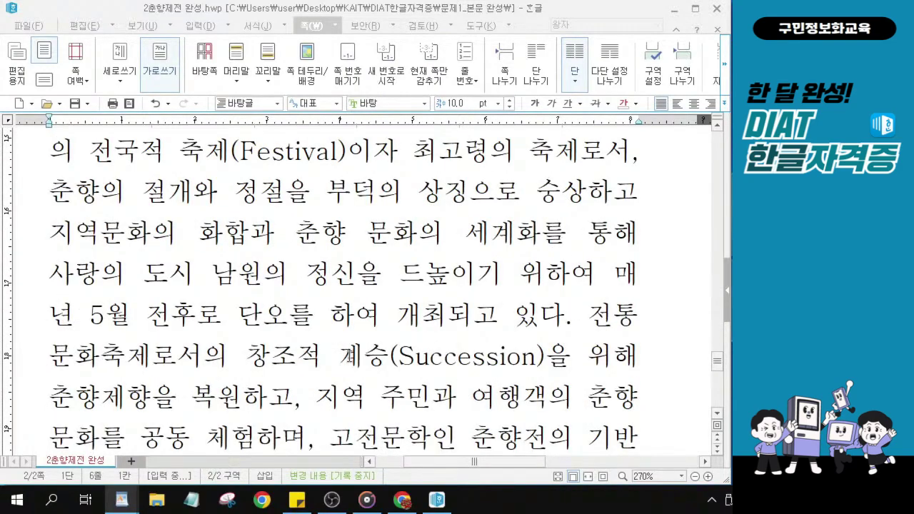
scroll(349, 357, down, 1)
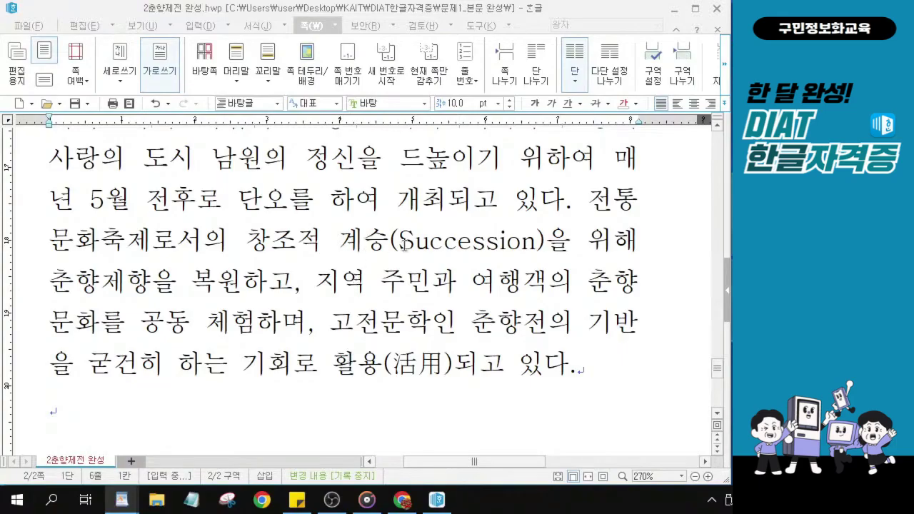
click(447, 242)
click(323, 244)
Move 전후로 behind 단오를 in the 춘향제 행사 paragraph so the phrase reads 5월 단오를 전후로 하여.
drag(145, 200, 294, 208)
drag(87, 200, 557, 202)
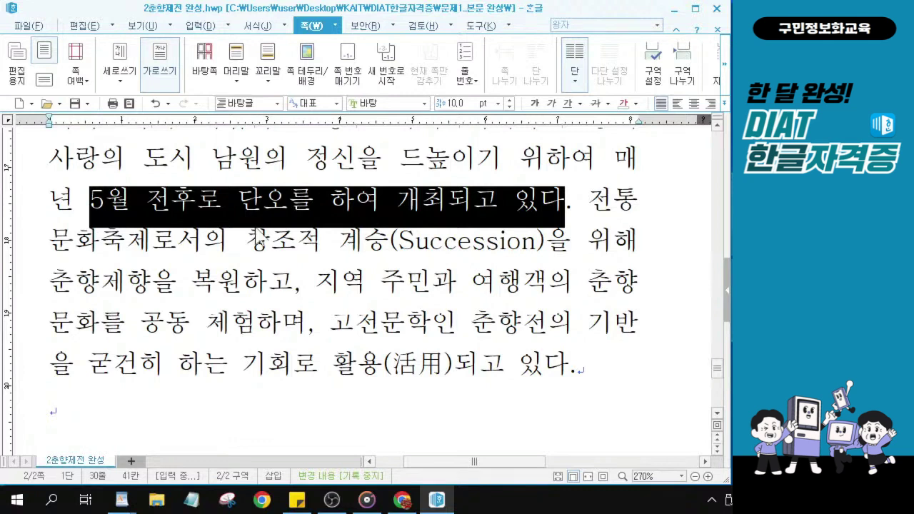
drag(146, 200, 218, 200)
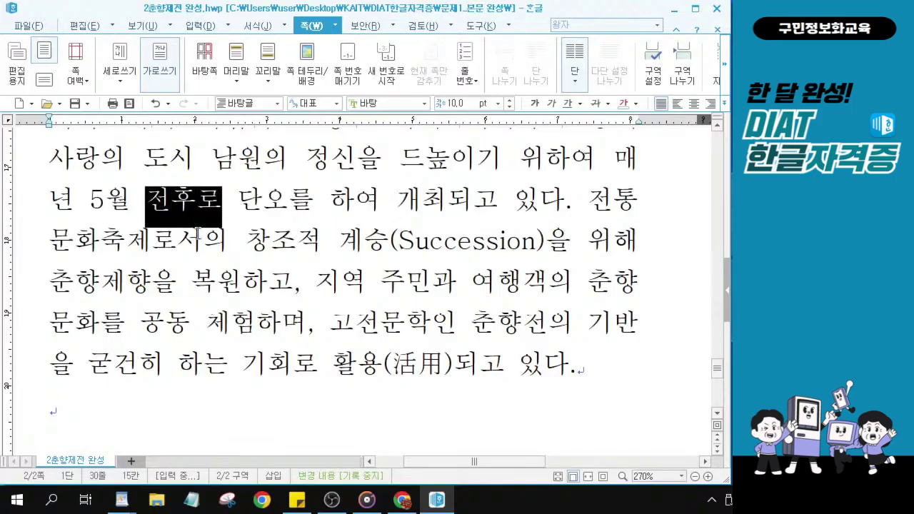
drag(178, 227, 325, 213)
click(332, 216)
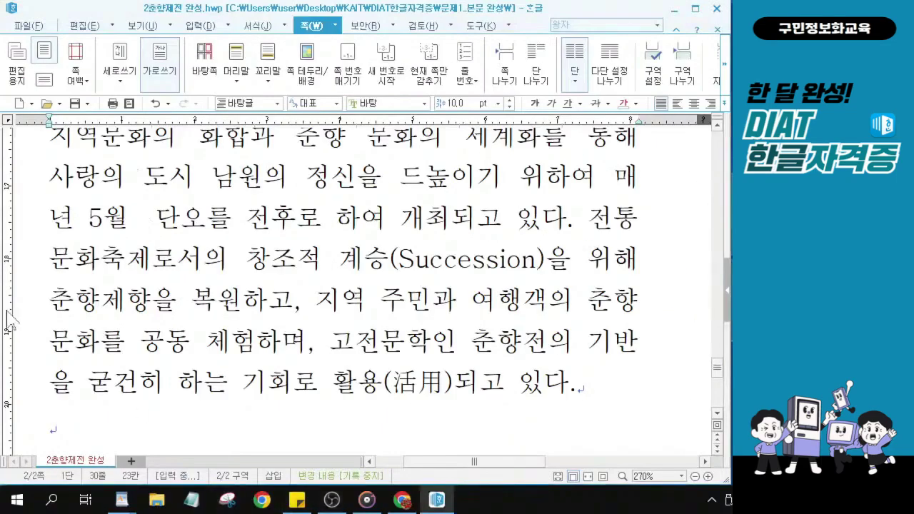
Insert a text box about 35 mm wide and 5.5 mm high at the blank line above the heading 1. 광한루.
key(alt+Tab)
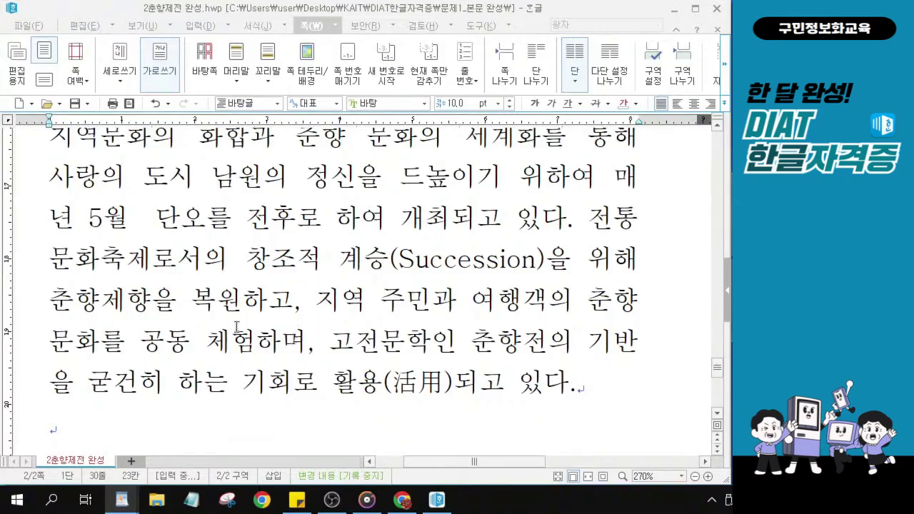
scroll(236, 316, up, 3)
scroll(236, 317, up, 20)
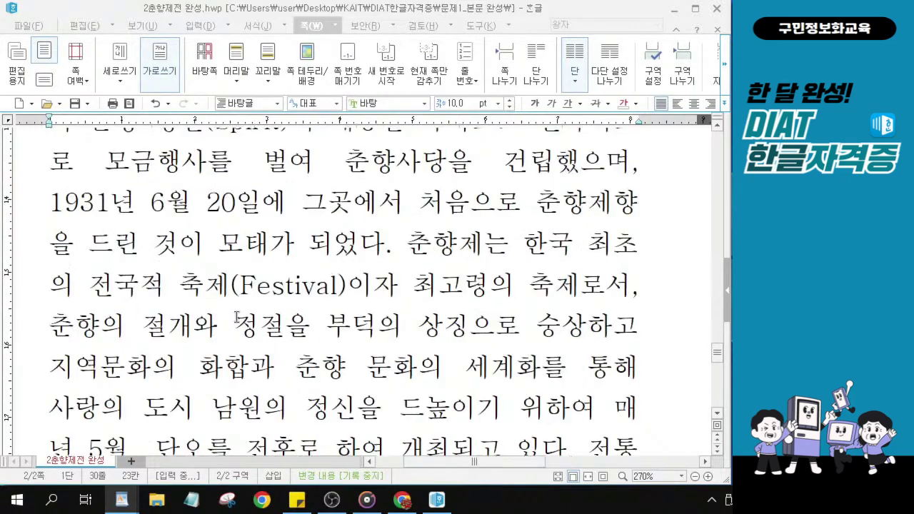
scroll(236, 316, up, 3)
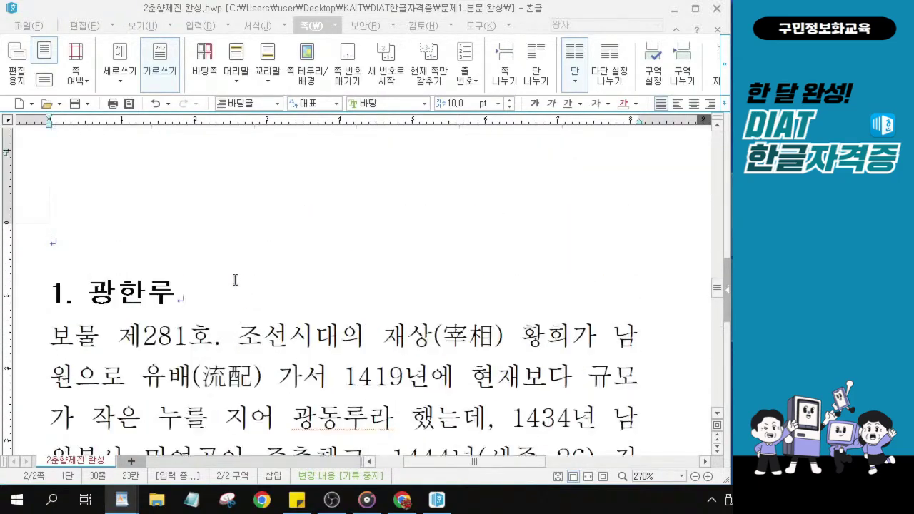
click(58, 239)
key(ctrl)
key(ctrl)
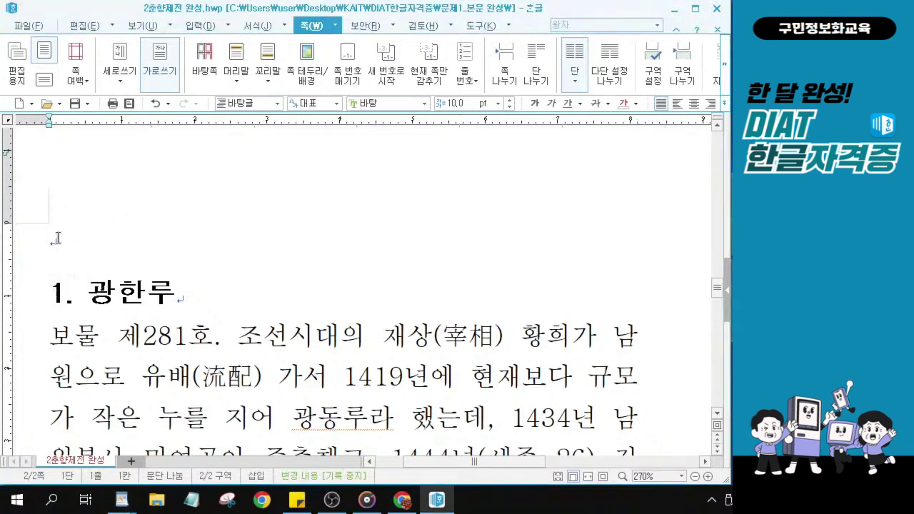
click(199, 26)
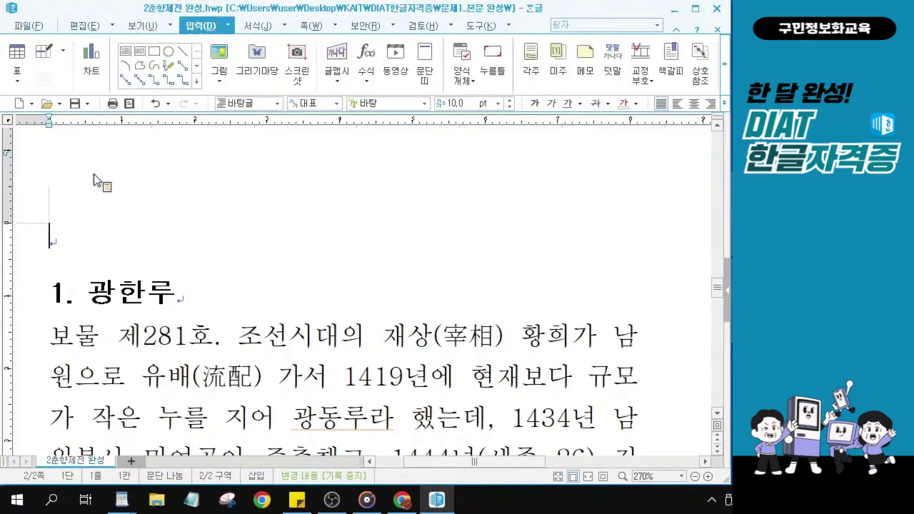
key(ctrl)
key(ctrl)
key(ctrl)
key(ctrl)
key(ctrl)
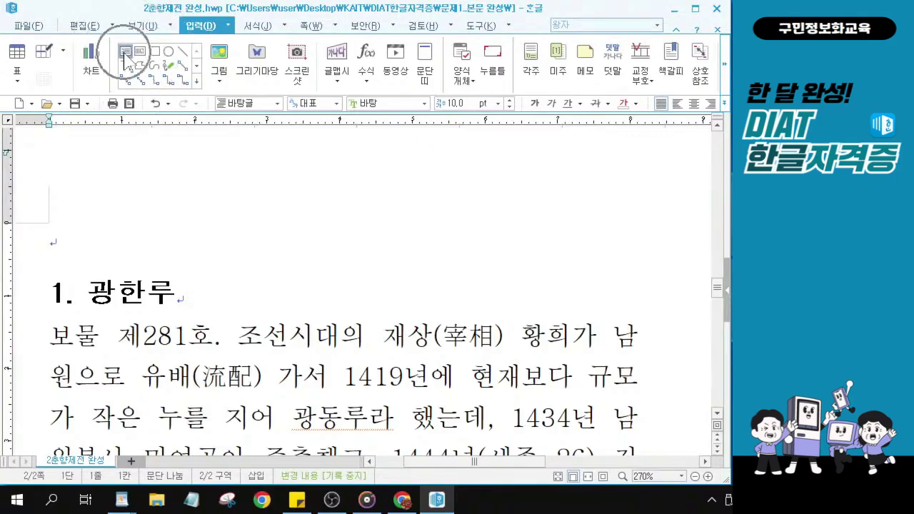
click(125, 60)
drag(73, 217, 341, 263)
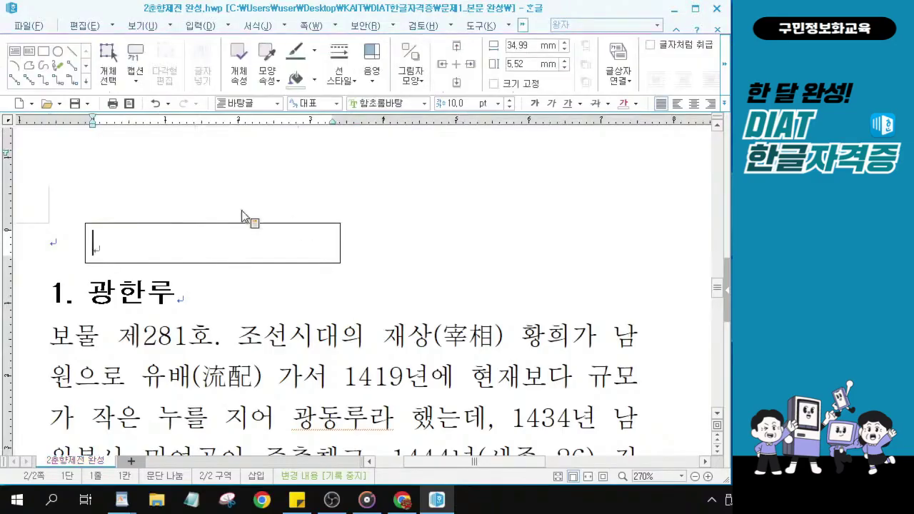
key(ctrl)
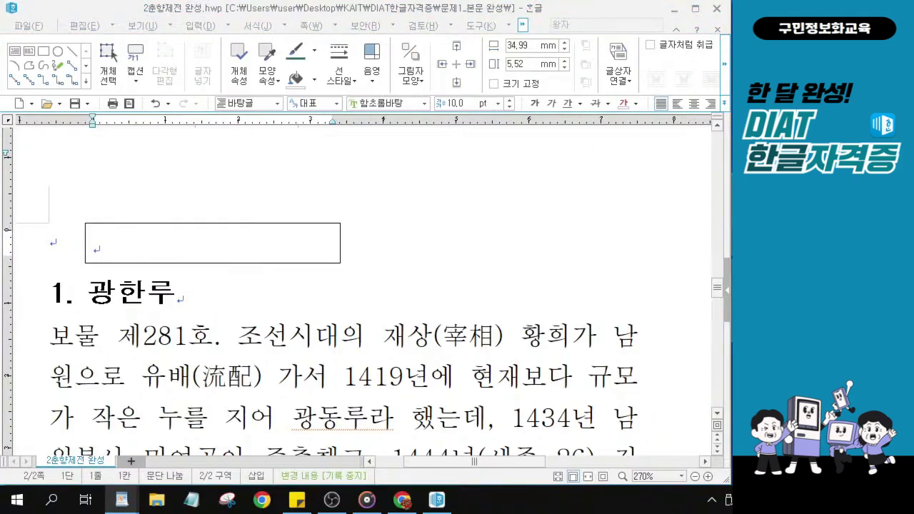
Set the text box to 55 mm wide and 12 mm high and enable 글자처럼 취급 in its object properties.
click(251, 263)
key(ctrl)
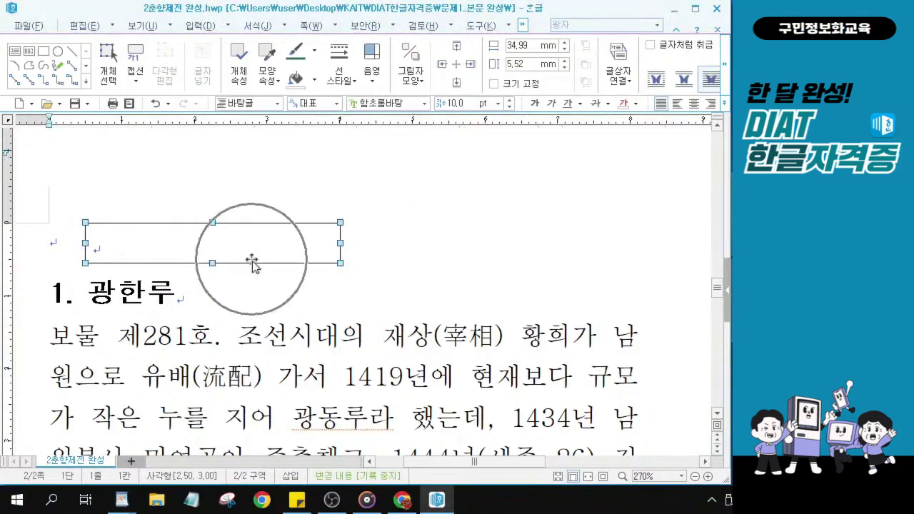
key(ctrl)
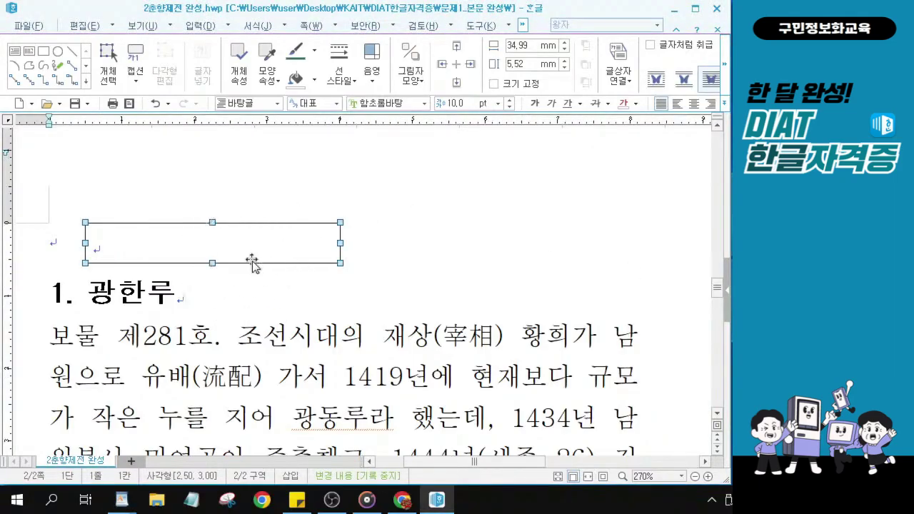
double_click(251, 262)
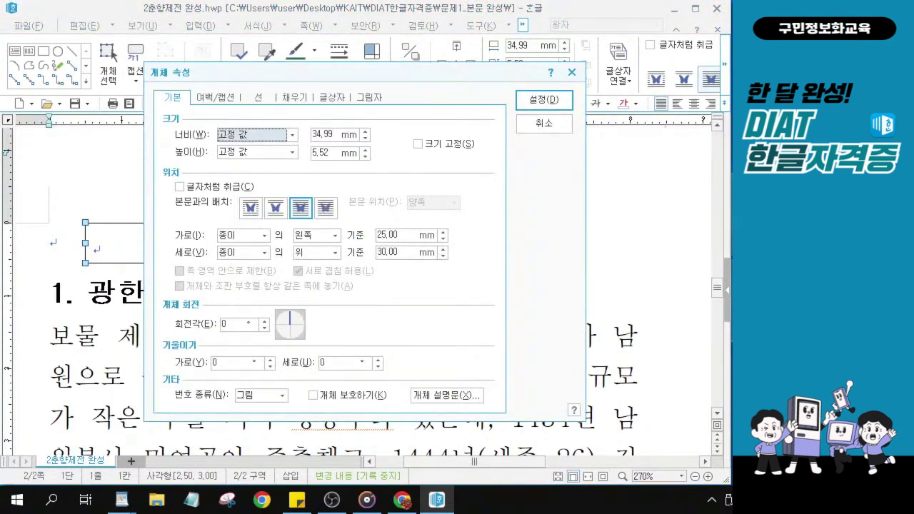
key(ctrl)
key(ctrl)
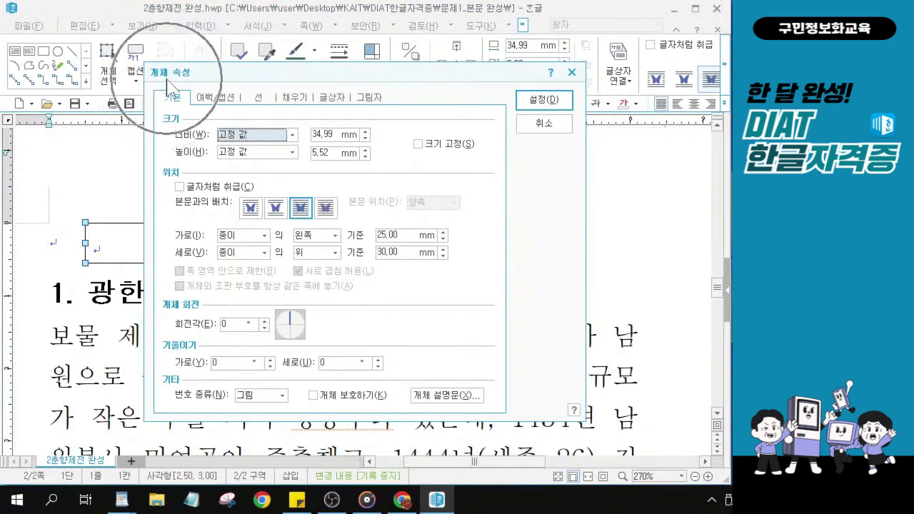
key(alt+Tab)
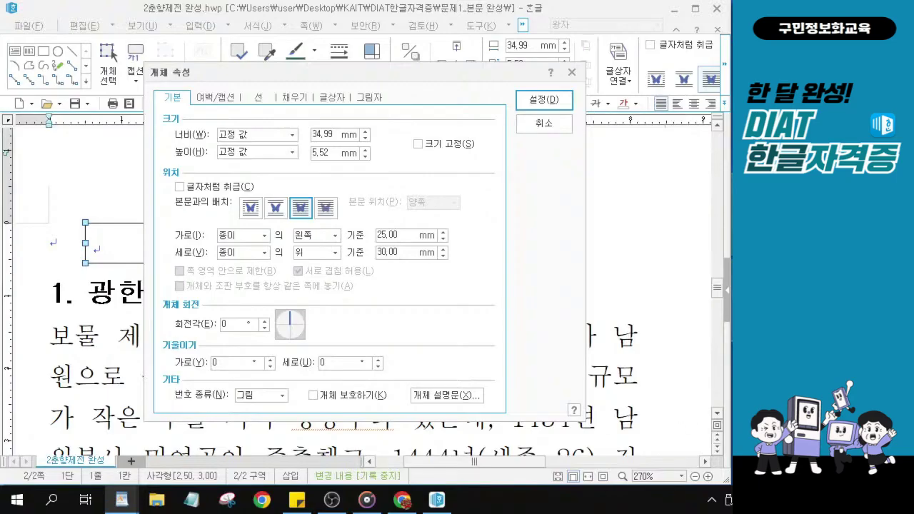
click(177, 112)
double_click(322, 135)
text(55)
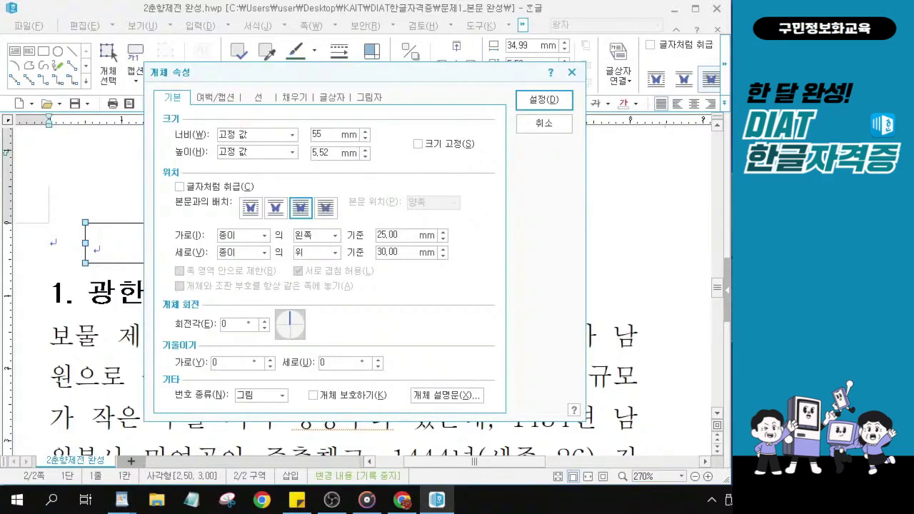
click(340, 159)
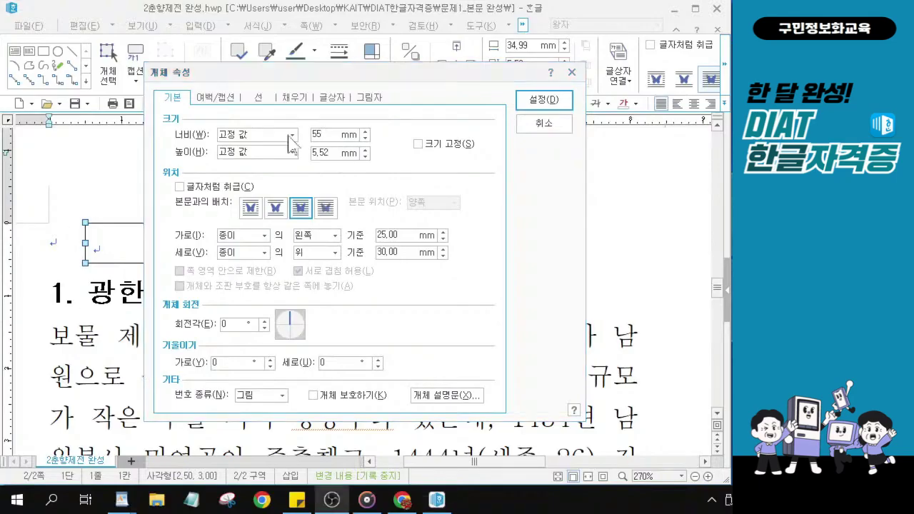
key(Escape)
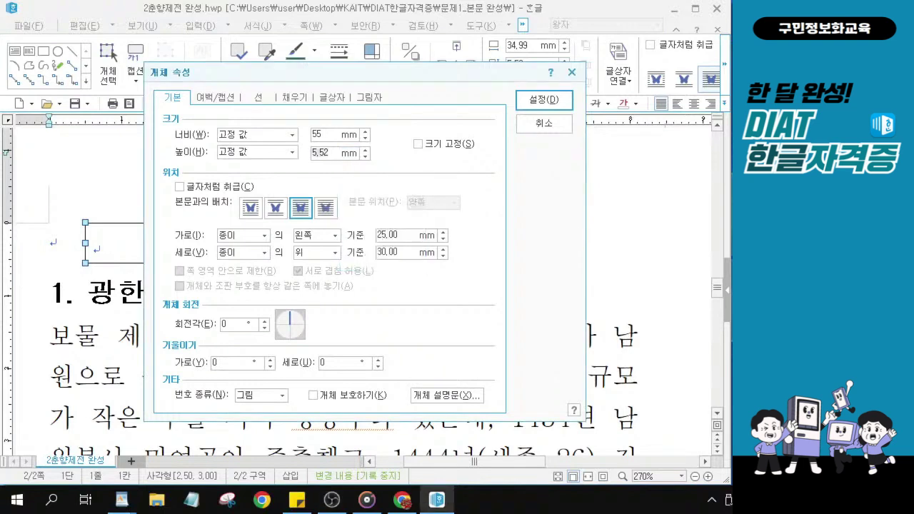
text(12)
click(180, 188)
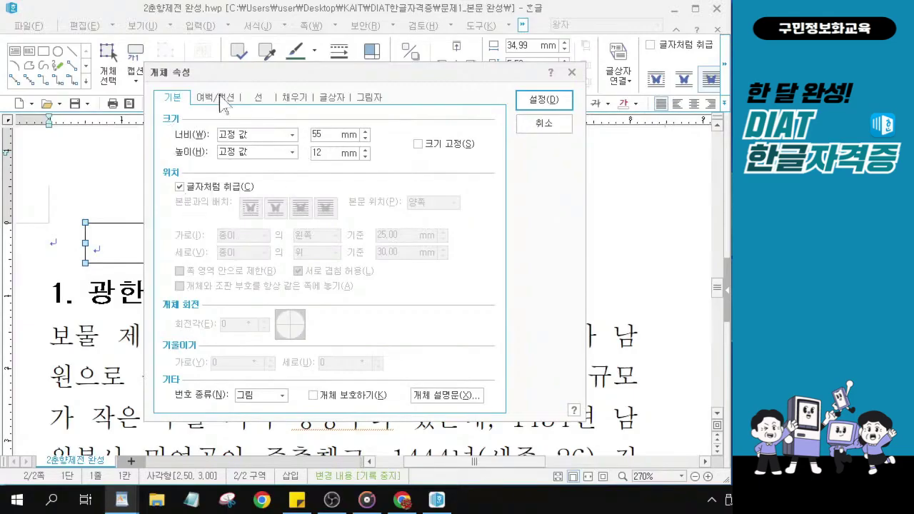
Give the text box a 1.00 mm double-line border with 둥근 모양 rounded corners.
click(259, 100)
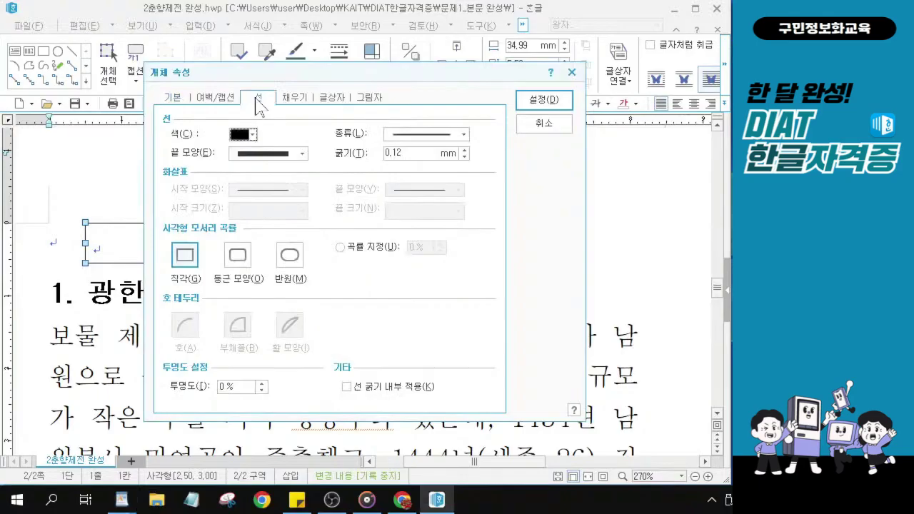
click(463, 135)
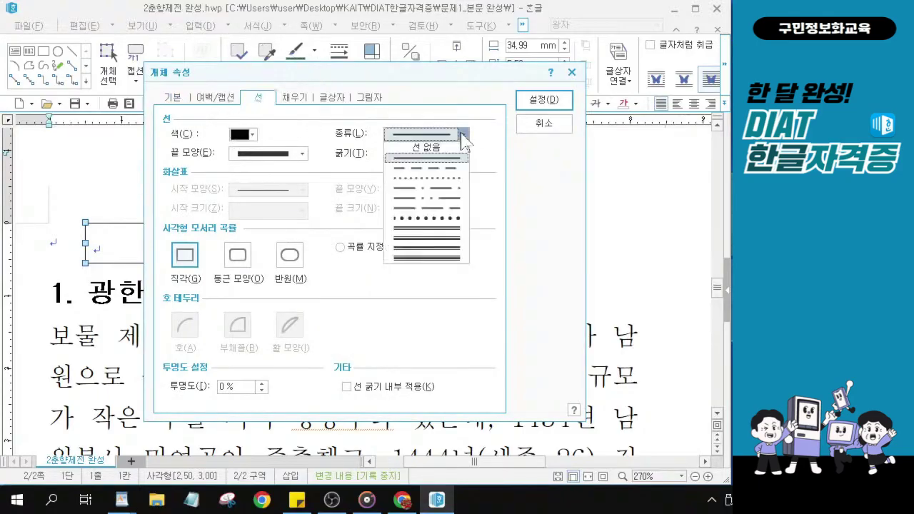
click(431, 232)
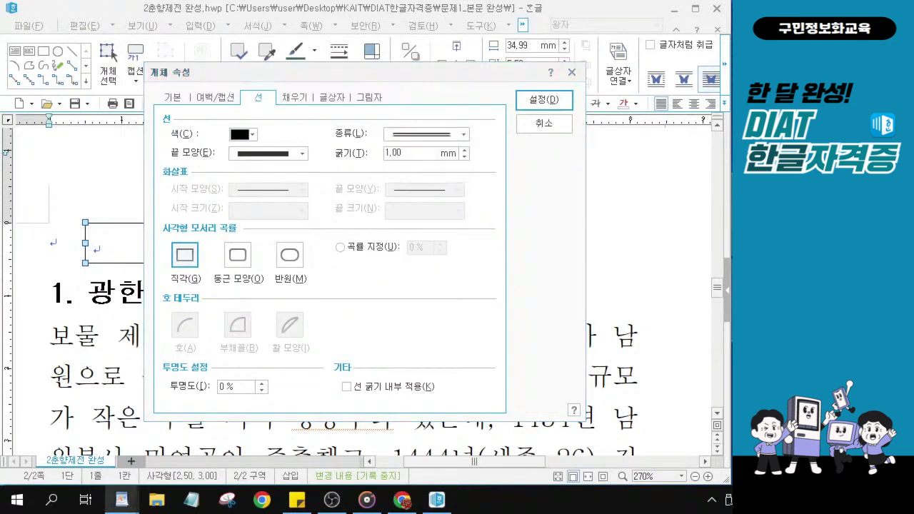
click(230, 260)
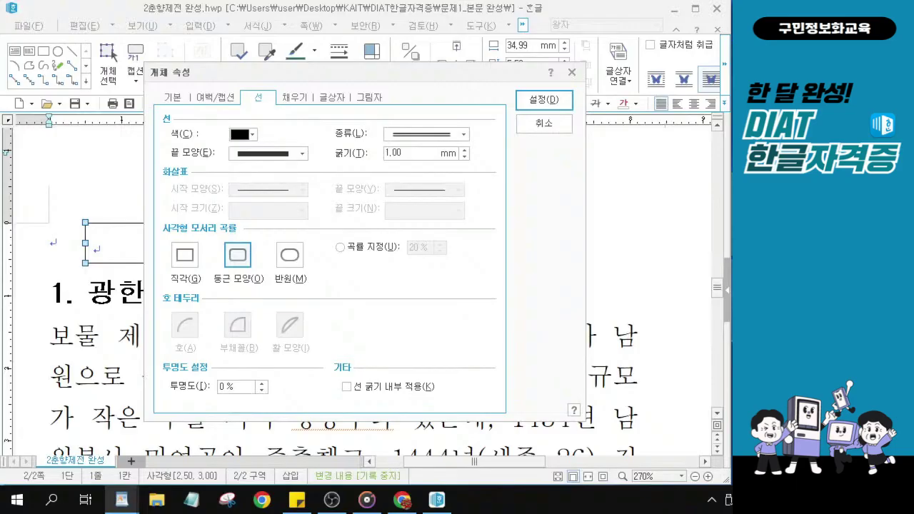
Fill the text box with 바다색 (RGB: 49,95,151) and apply the object properties.
click(294, 100)
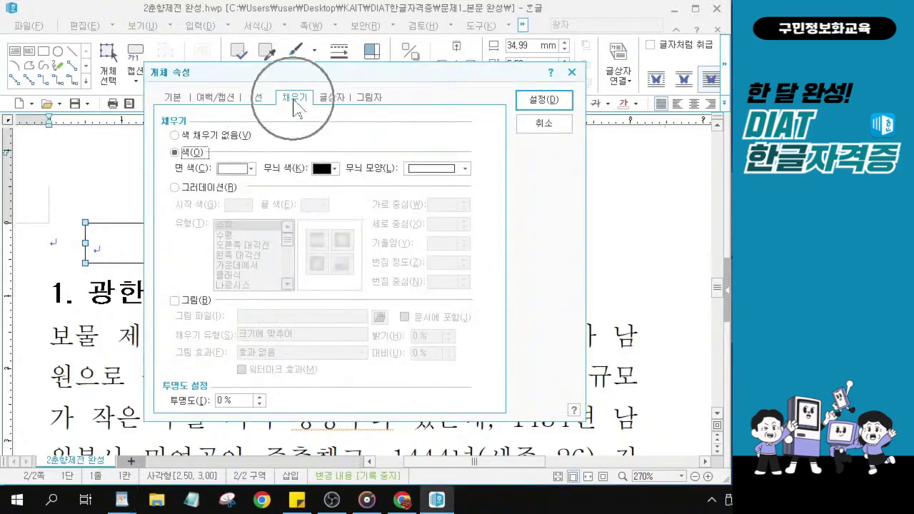
click(251, 169)
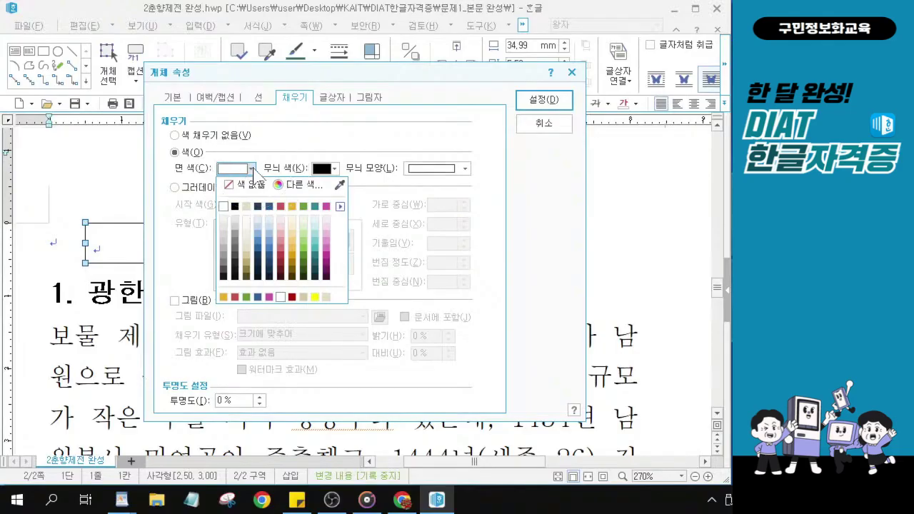
click(268, 206)
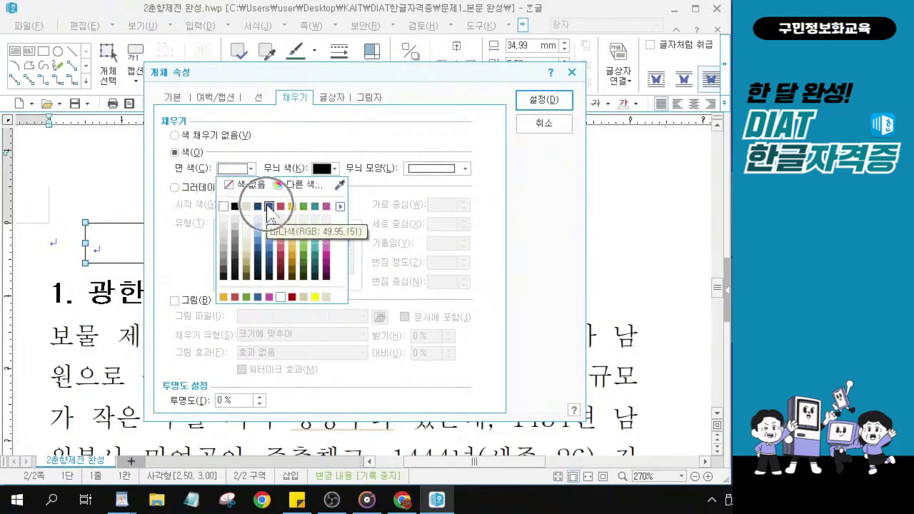
click(251, 170)
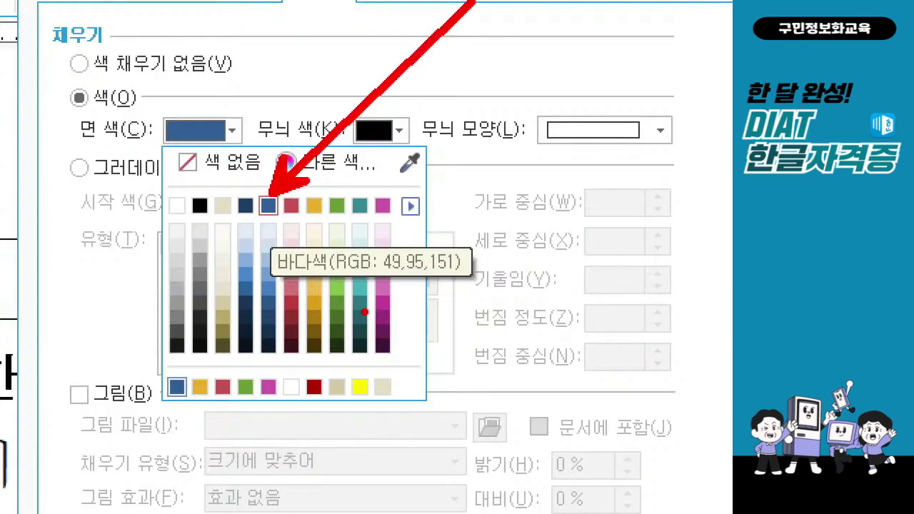
click(268, 205)
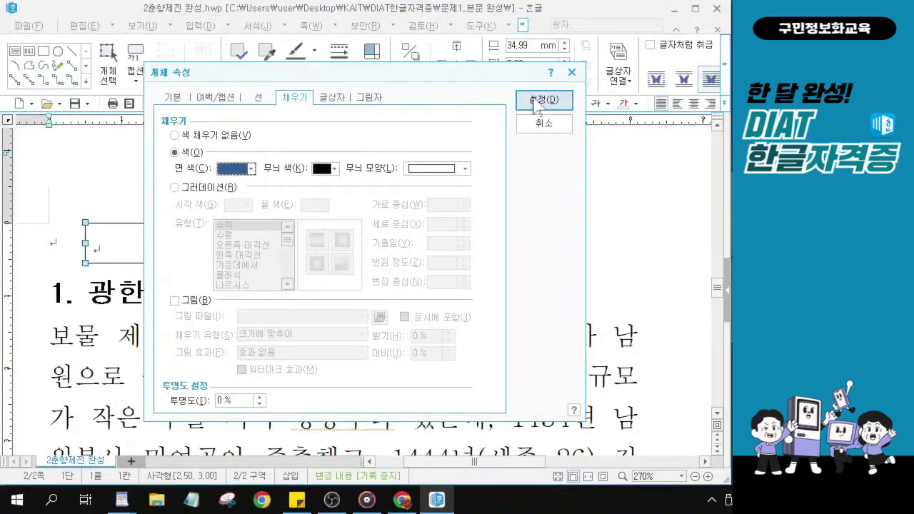
click(537, 106)
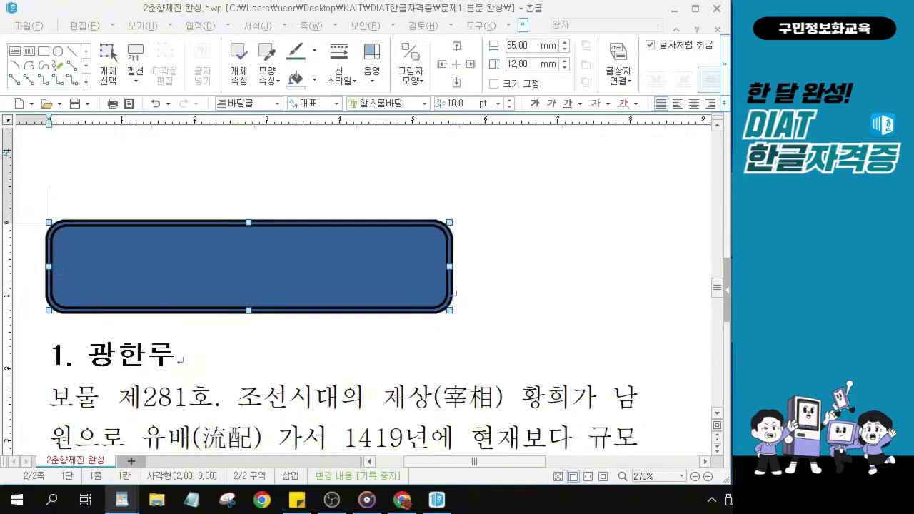
Center the line containing the text box above the heading 1. 광한루.
click(465, 296)
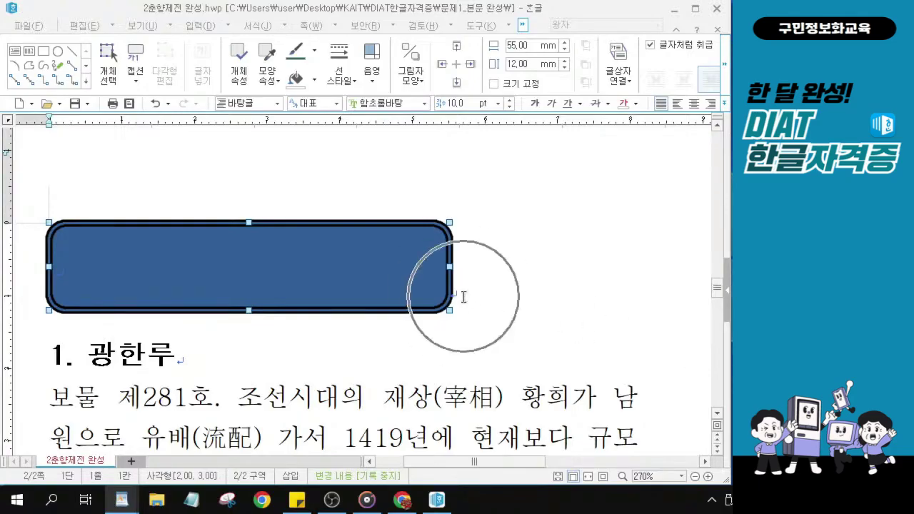
click(464, 295)
click(464, 295)
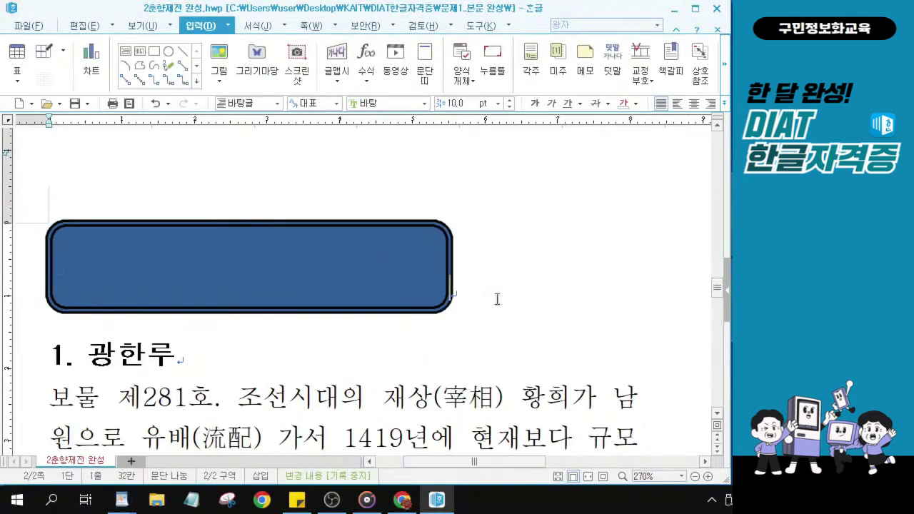
click(693, 105)
click(693, 105)
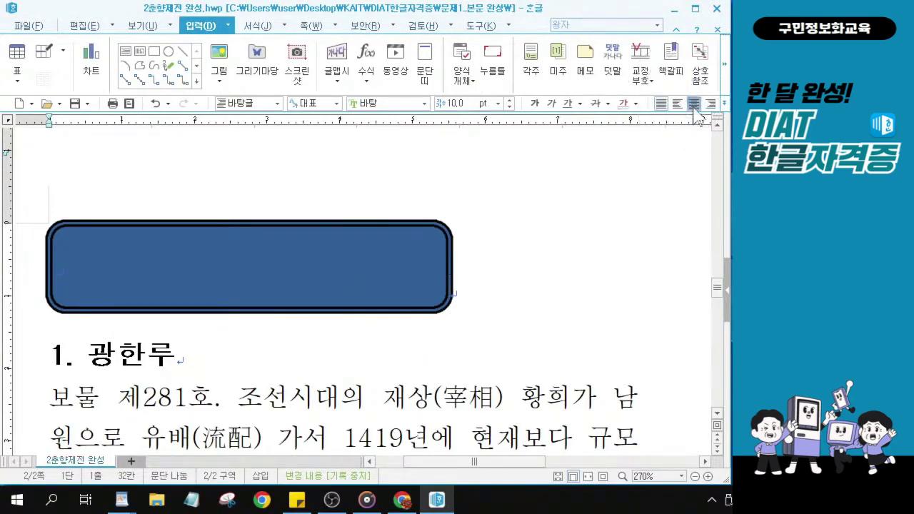
click(693, 106)
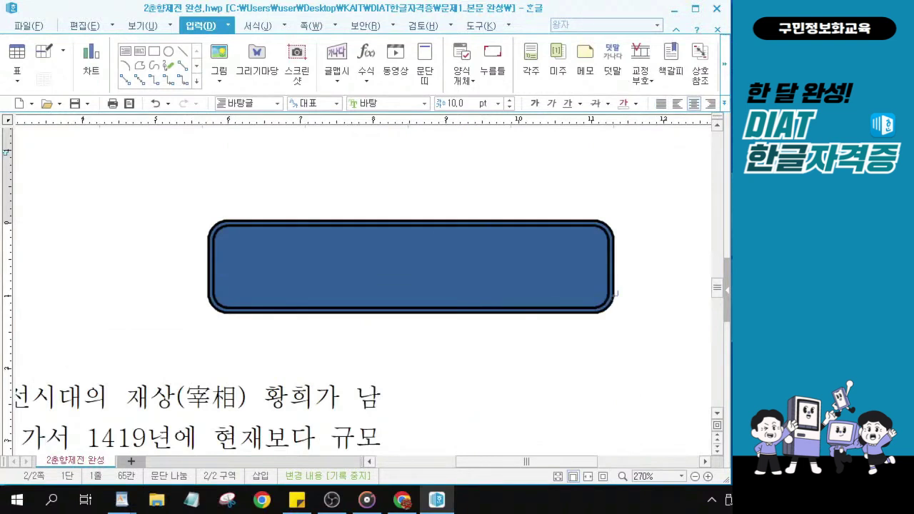
click(332, 499)
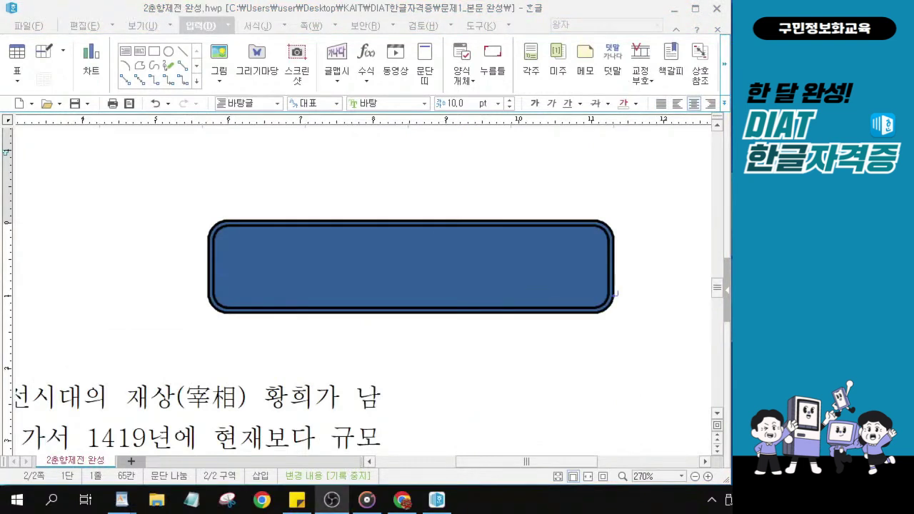
Set the font inside the blue text box to 휴먼옛체.
click(298, 257)
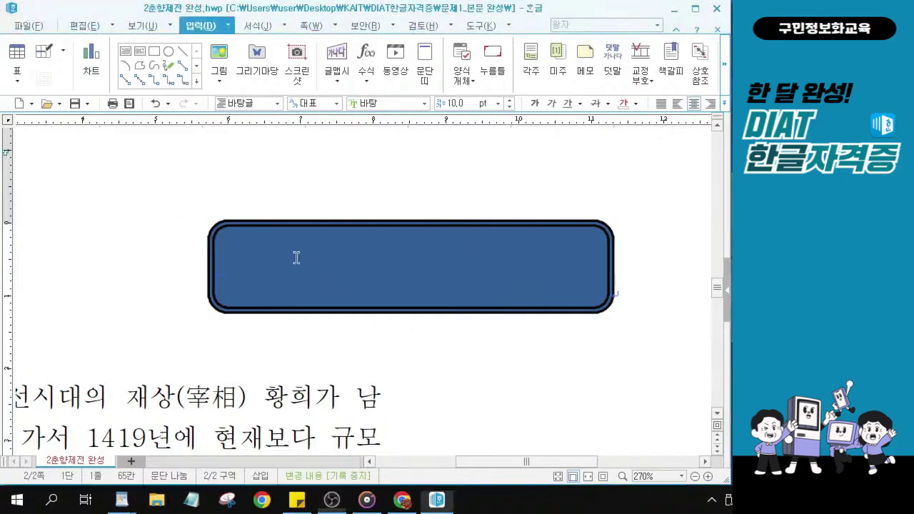
click(272, 268)
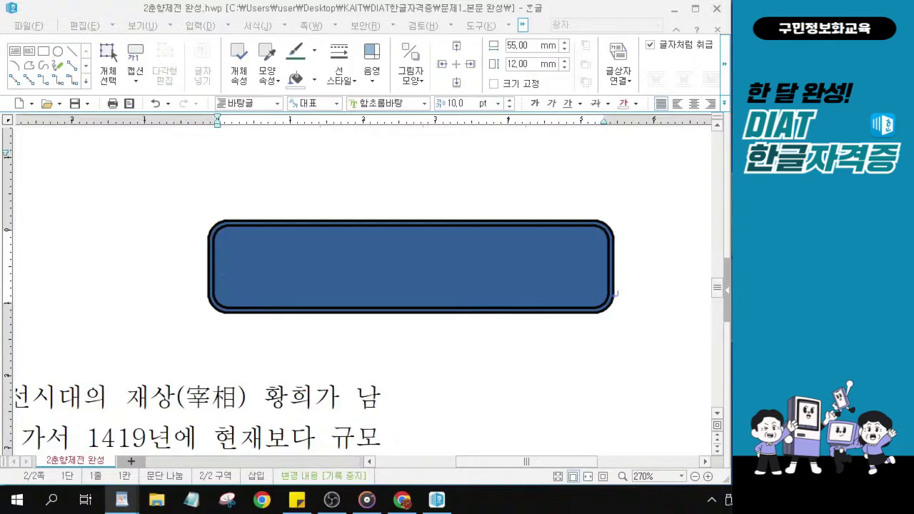
click(239, 268)
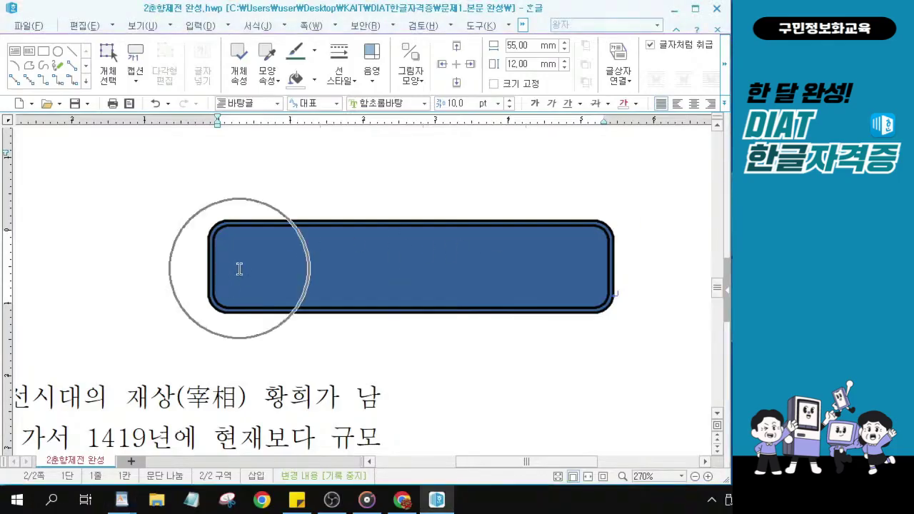
click(379, 105)
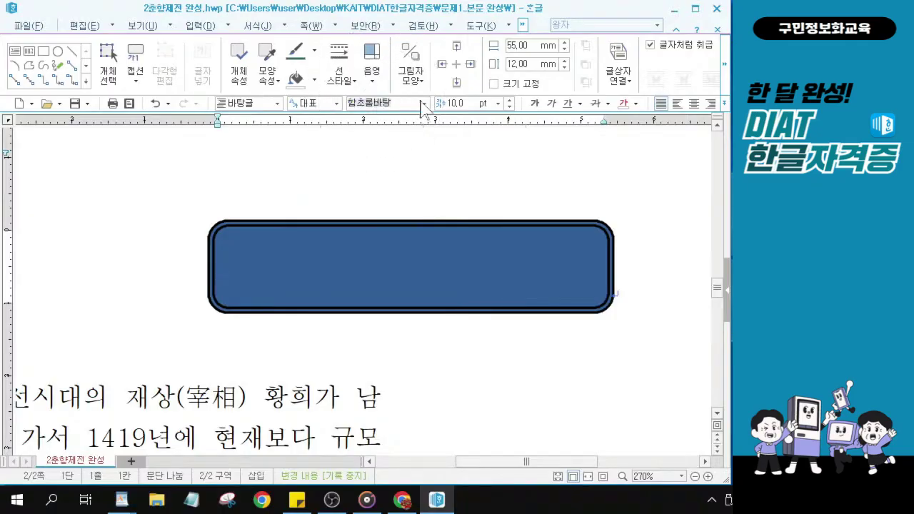
text(휴)
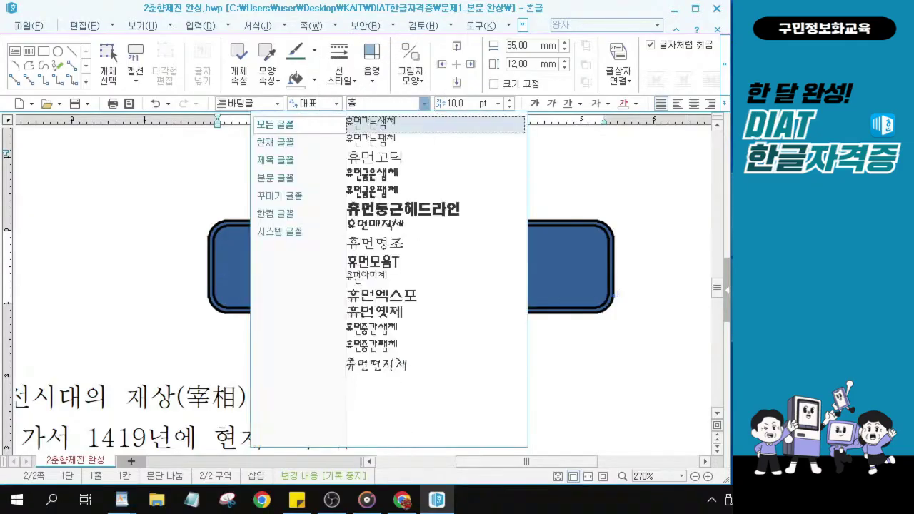
text(먼ㅇㅔㅅ)
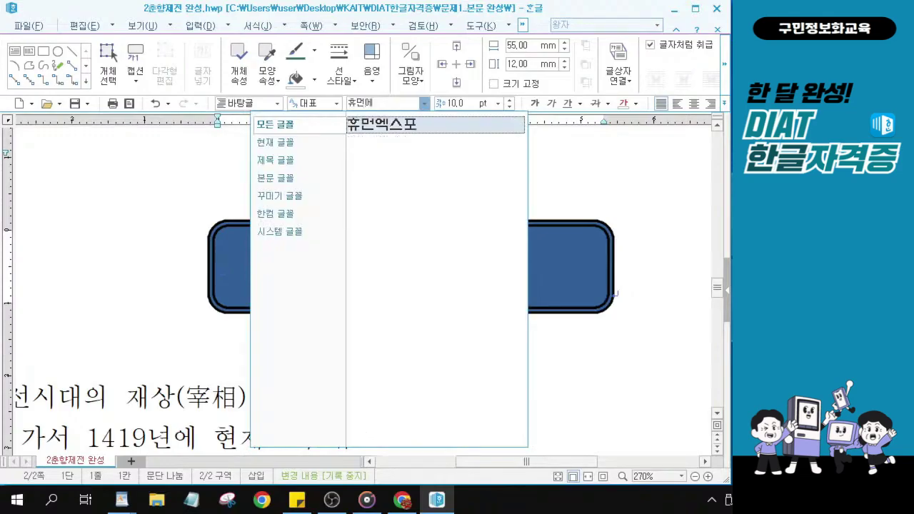
text(체)
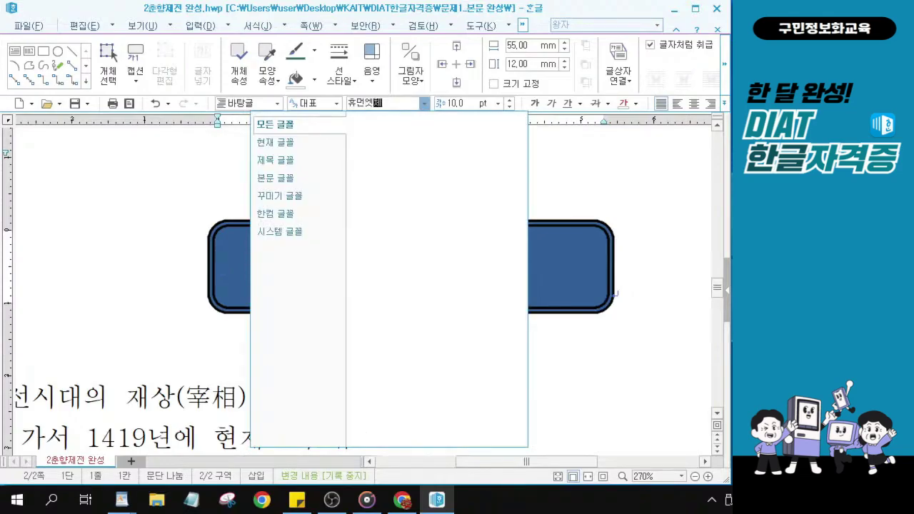
key(BackSpace)
key(BackSpace)
key(BackSpace)
text(옛)
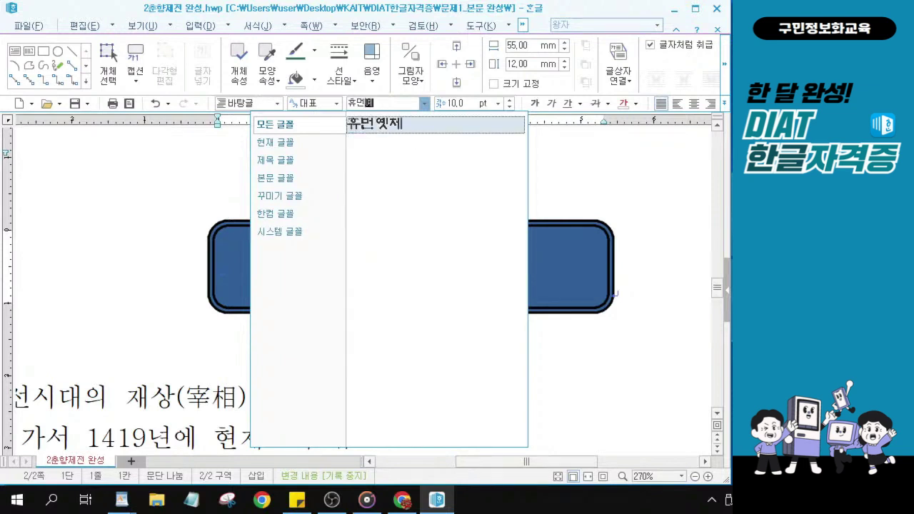
text(체)
key(Return)
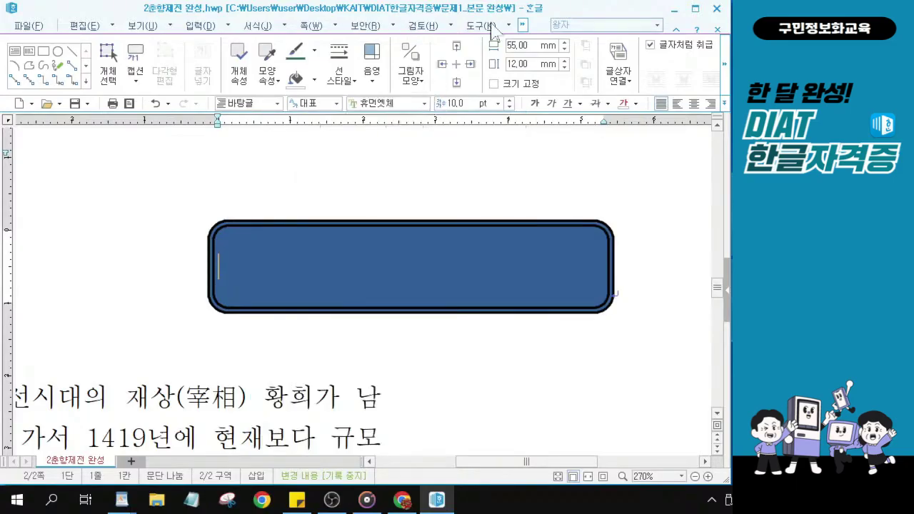
Set the font size for the text box's title to 17 pt.
click(456, 106)
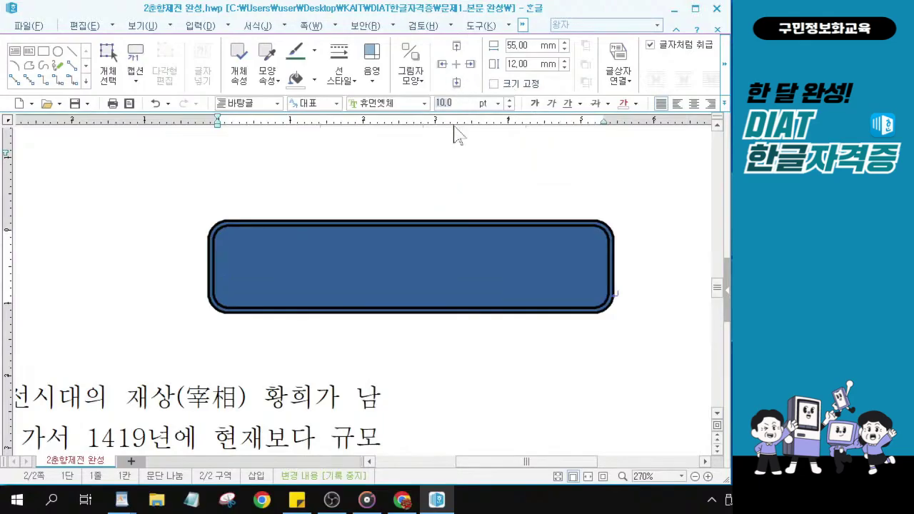
text(17)
key(Return)
Set the text colour inside the text box to white from the alternate colour palette.
click(636, 105)
click(635, 104)
click(635, 105)
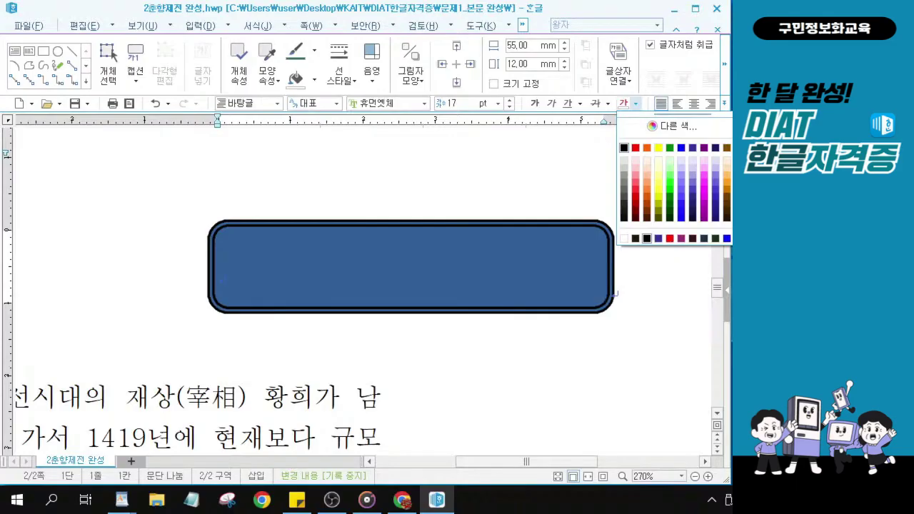
drag(349, 8, 215, 16)
click(502, 111)
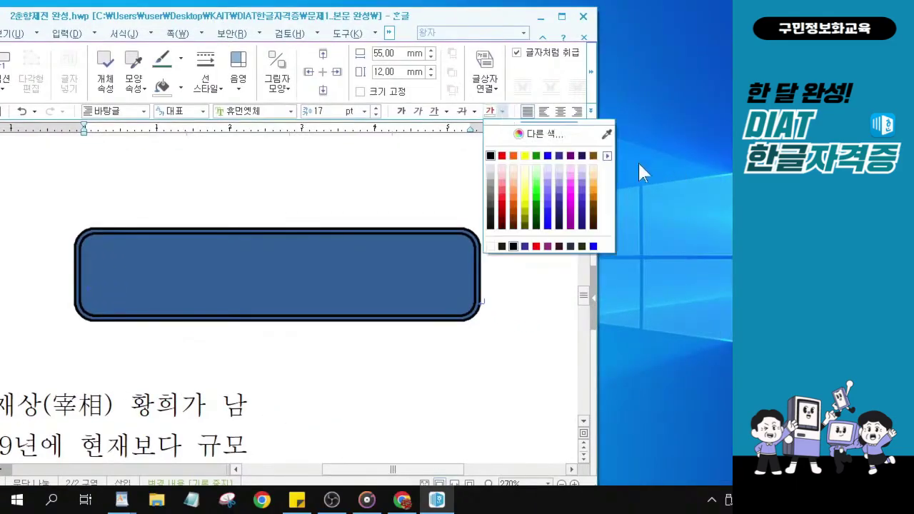
click(608, 160)
click(661, 155)
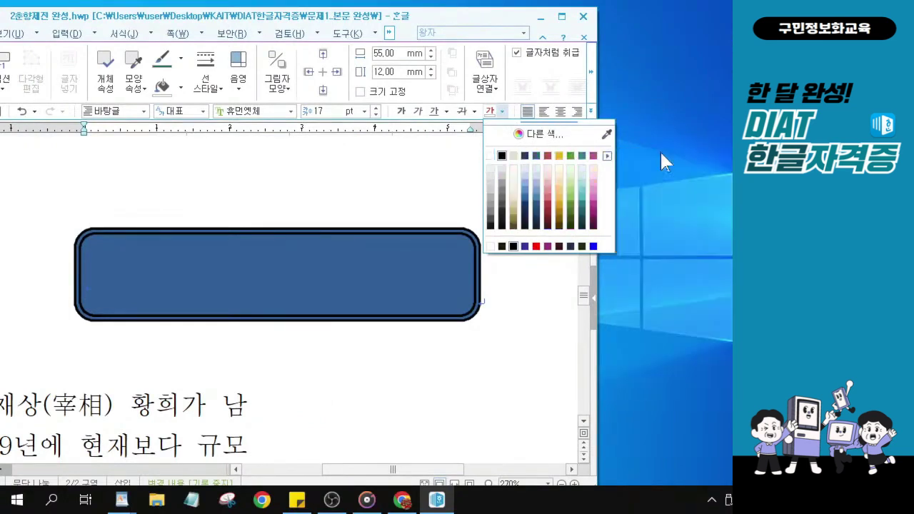
click(491, 156)
drag(286, 22, 420, 15)
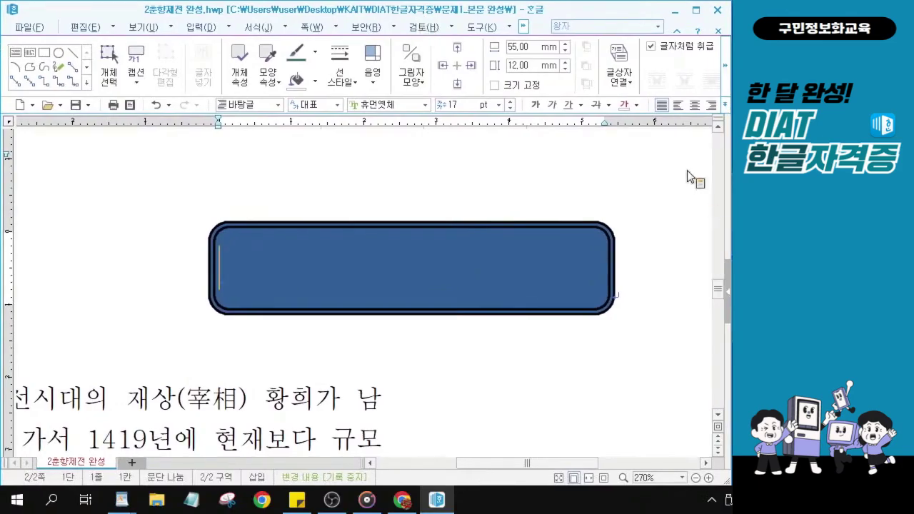
Center the paragraph inside the text box and enter the title 광한루와 춘향제.
click(694, 105)
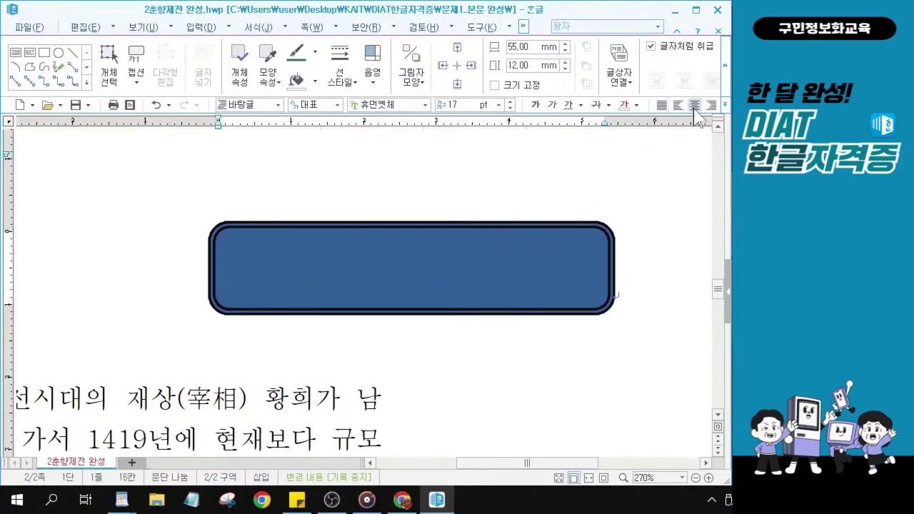
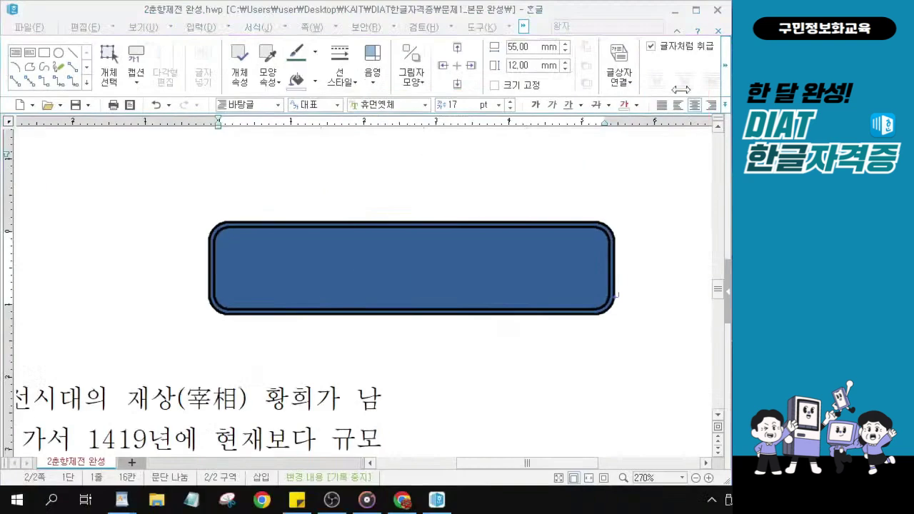
text(광)
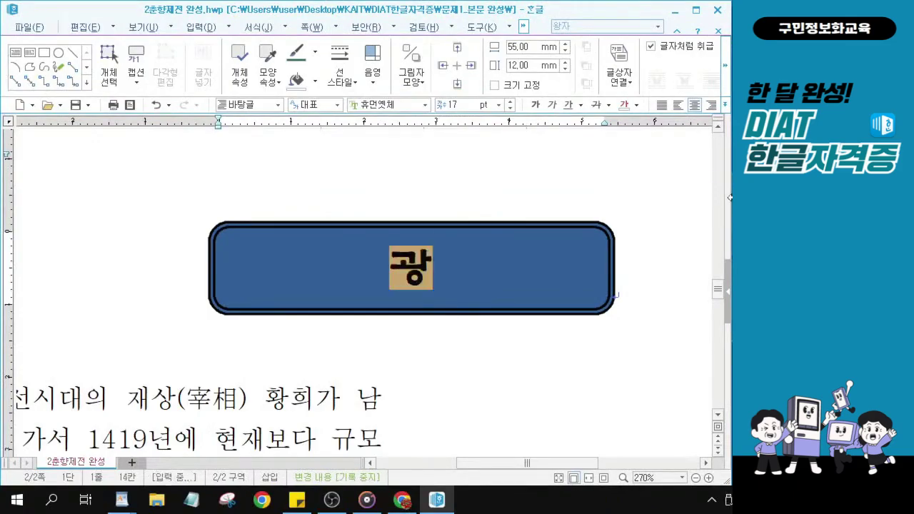
text(한루와)
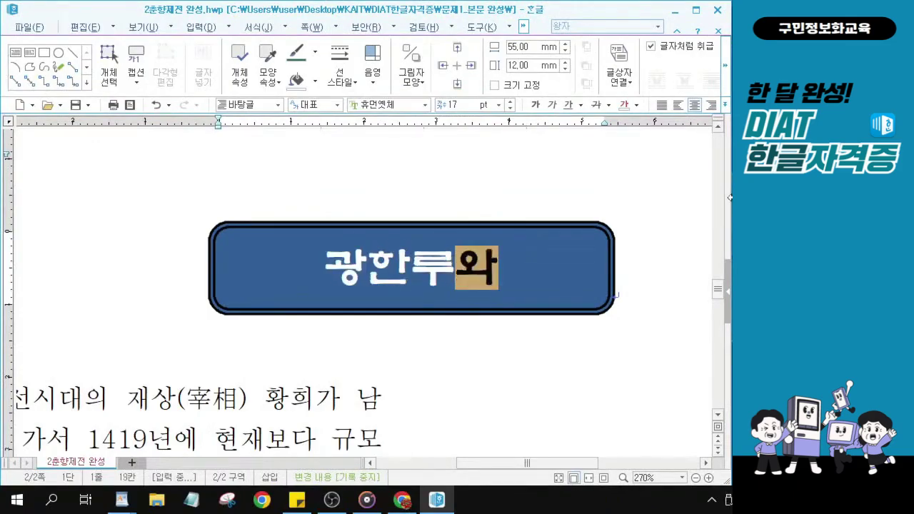
text( 추ㄴ향제)
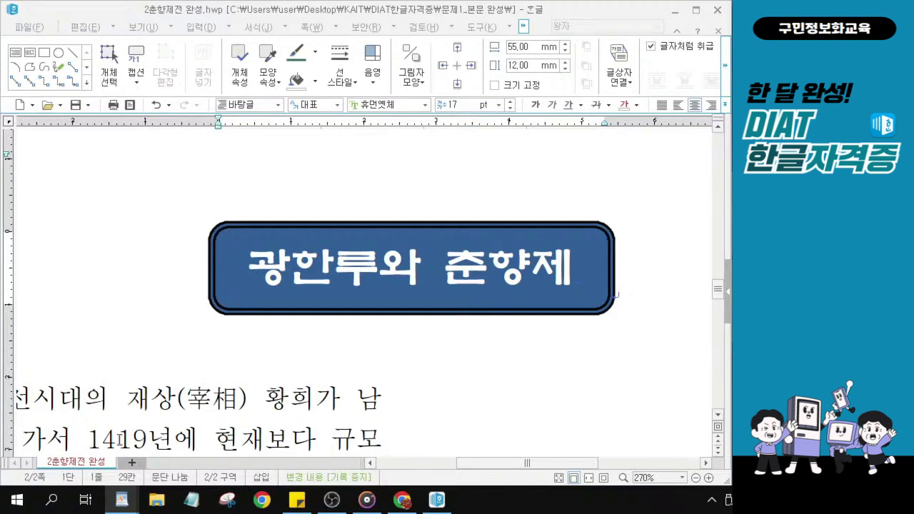
Place the cursor before 보물 in the first line under 1. 광한루 and start inserting a picture there.
drag(537, 471, 475, 471)
scroll(241, 324, down, 3)
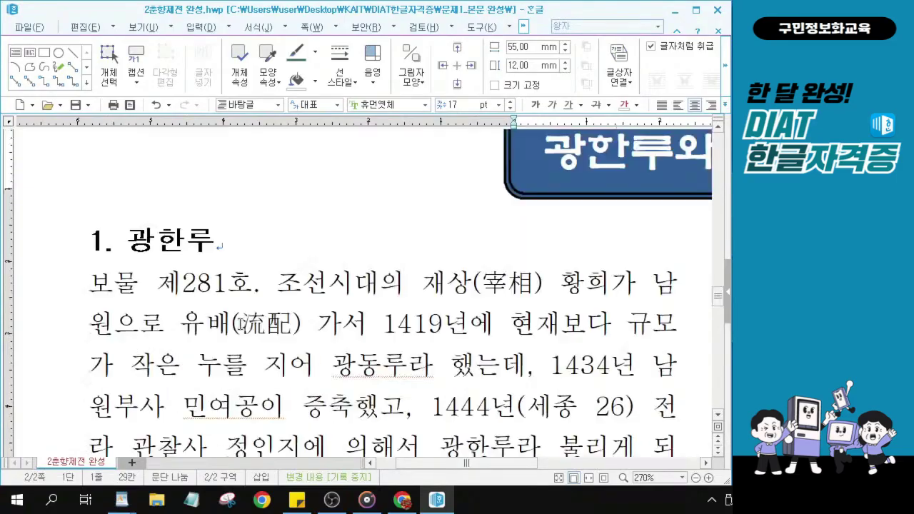
click(95, 284)
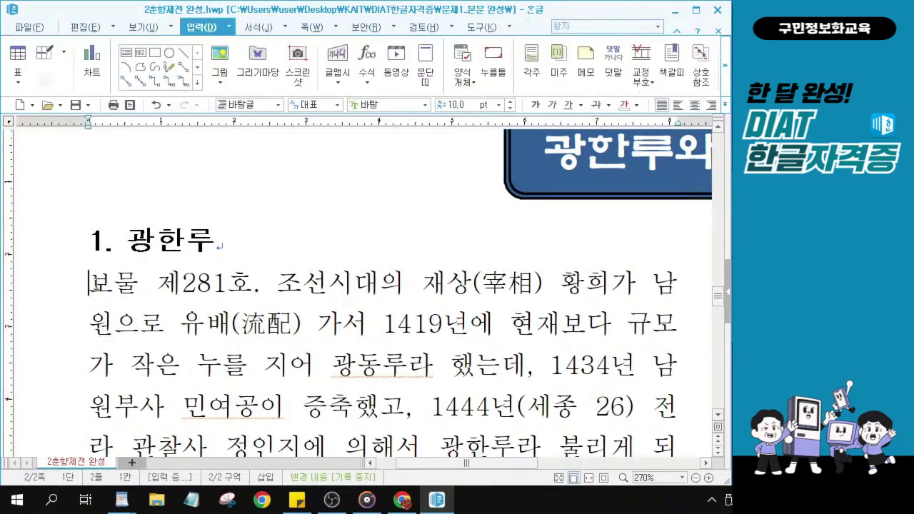
click(96, 284)
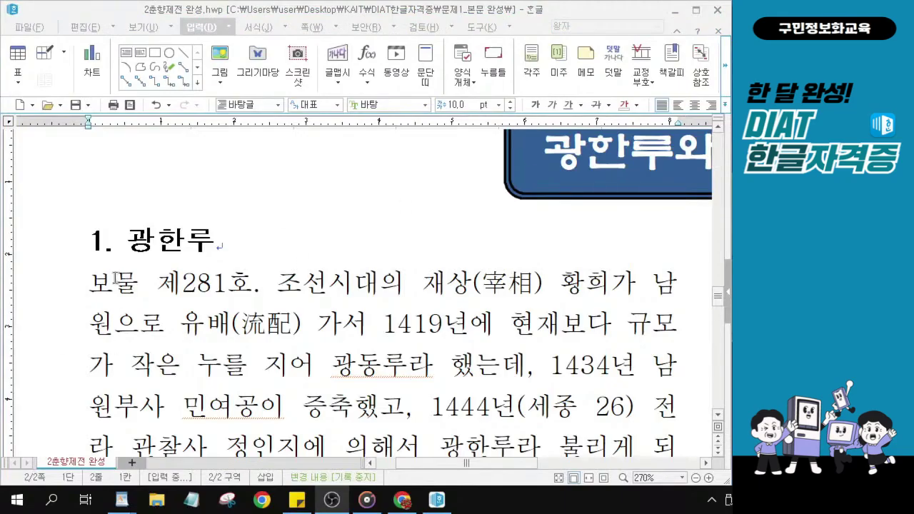
click(93, 287)
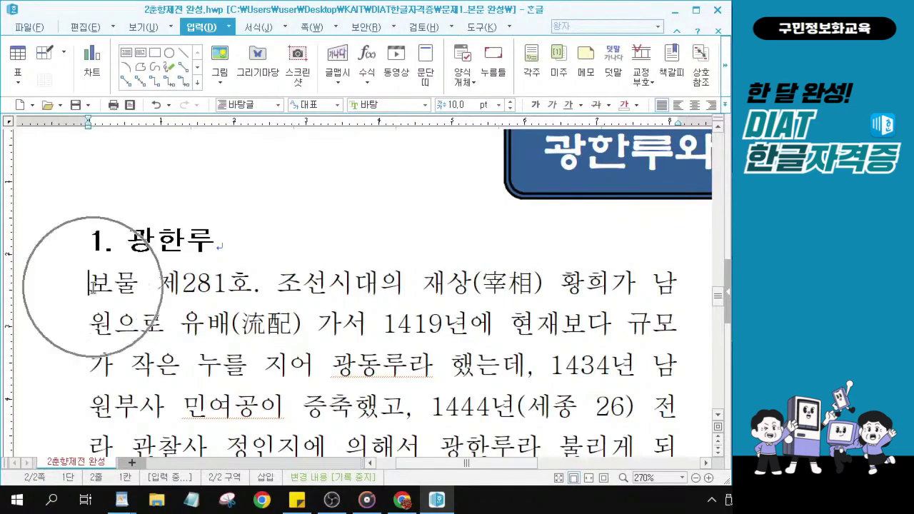
click(93, 287)
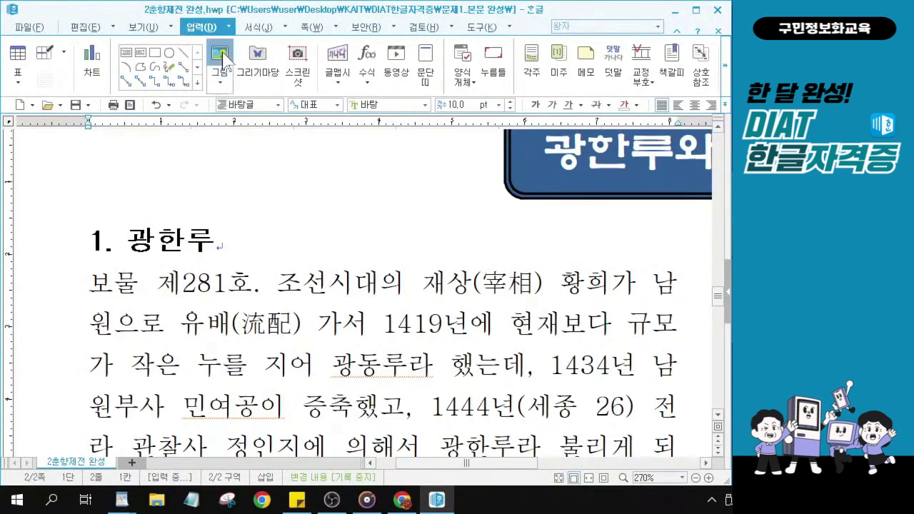
click(223, 54)
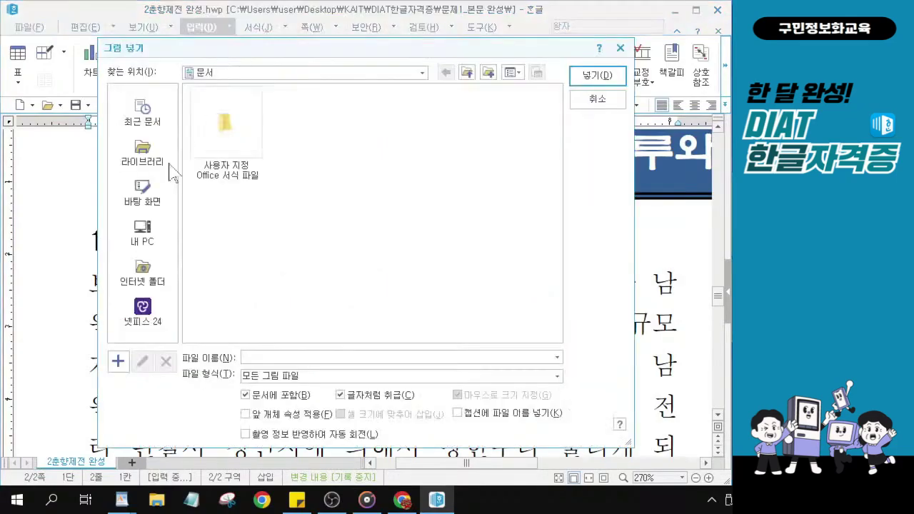
Browse to the 그림 folder inside KAIT and DIAT한글자격증 on the desktop.
click(157, 207)
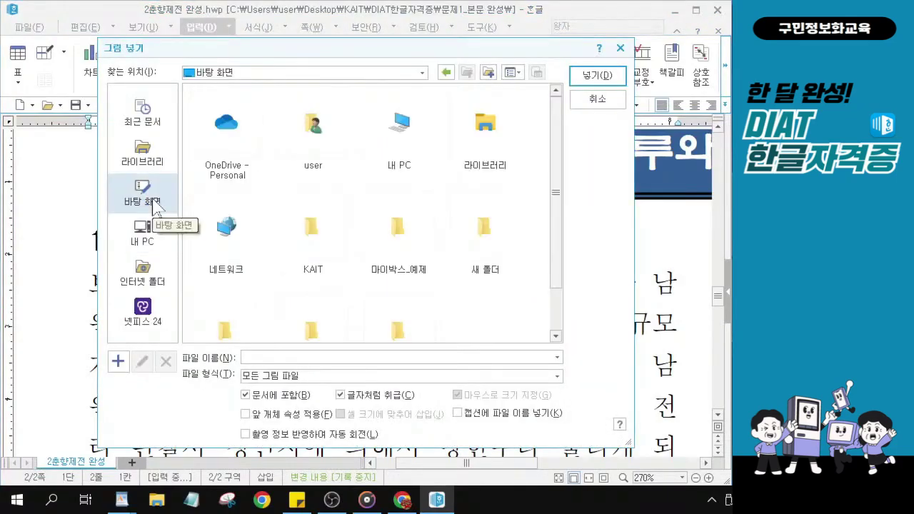
click(155, 207)
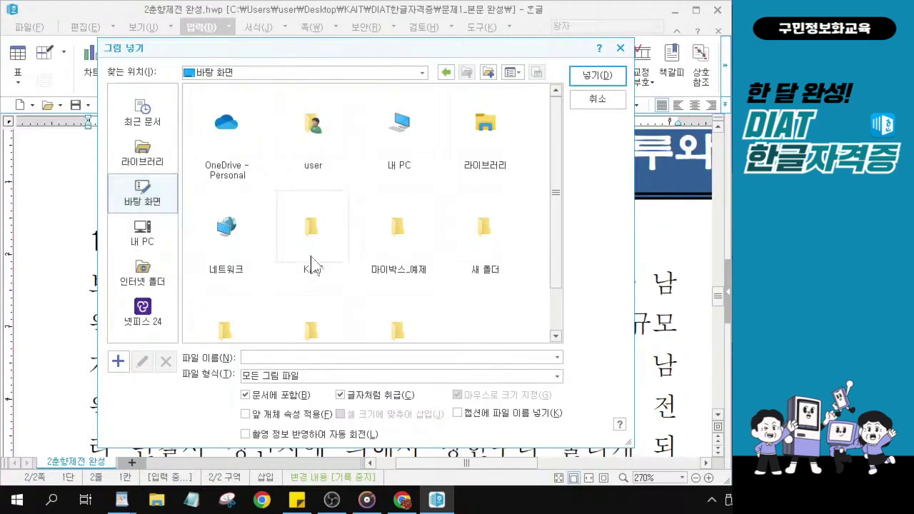
scroll(311, 243, down, 1)
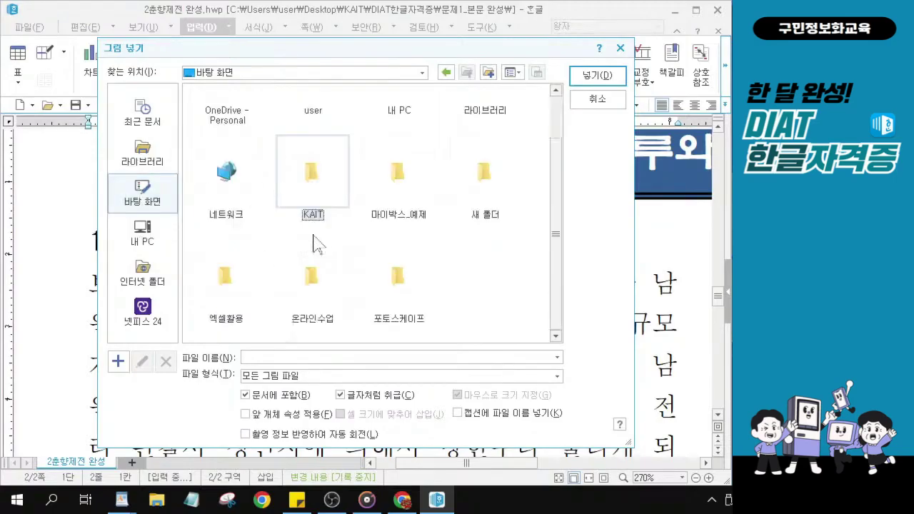
click(307, 187)
double_click(310, 187)
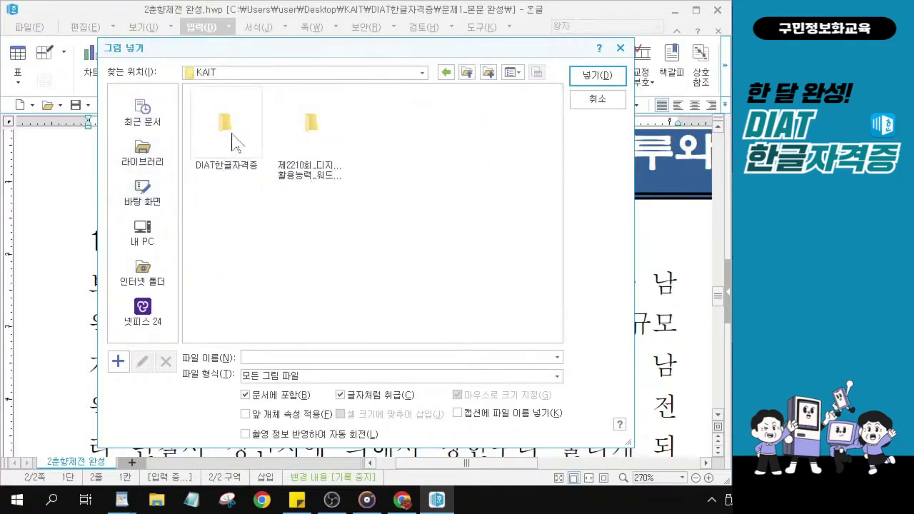
double_click(225, 131)
double_click(225, 132)
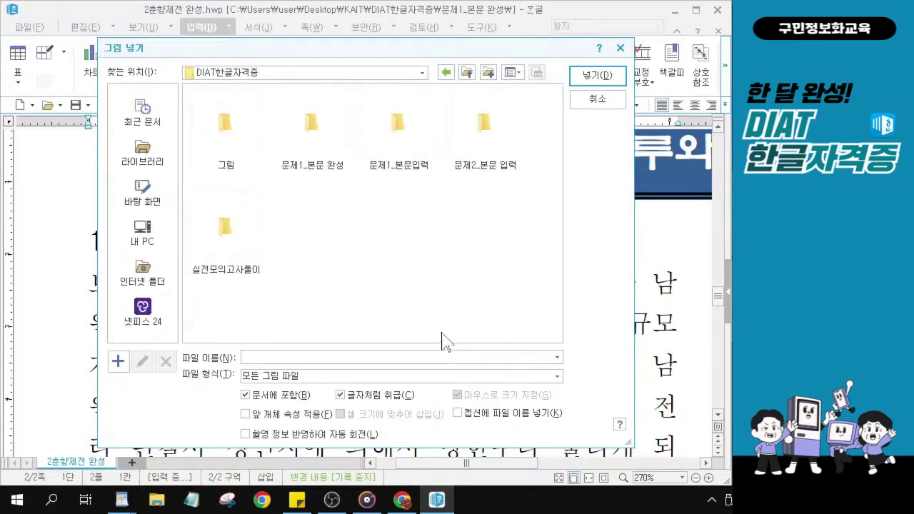
click(228, 129)
click(228, 128)
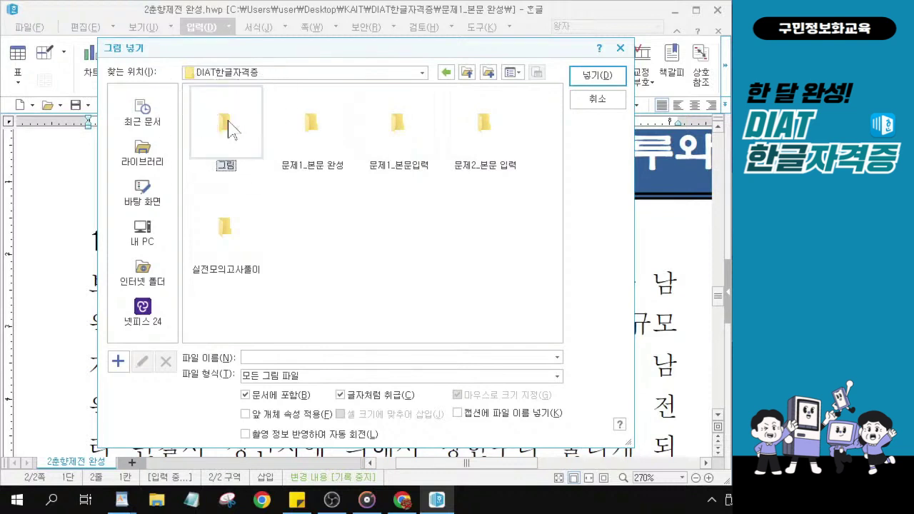
double_click(228, 129)
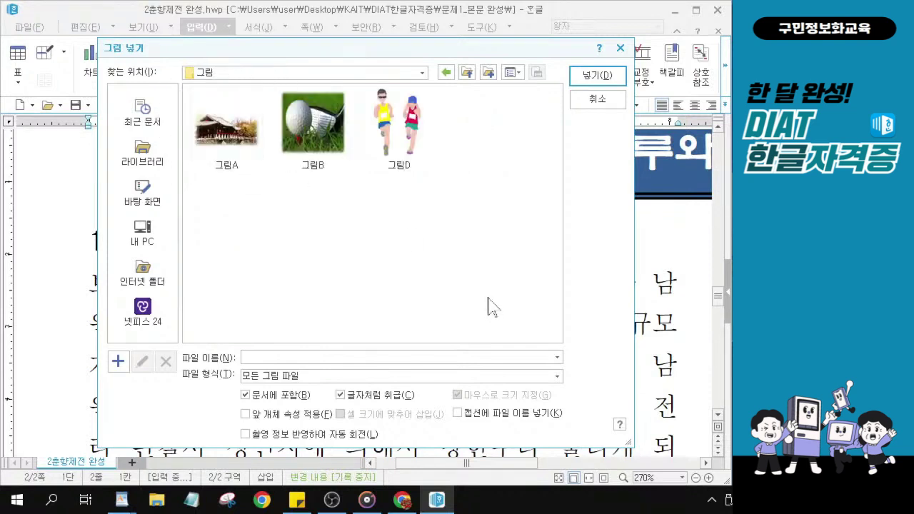
Insert the picture 그림A before 보물 under 1. 광한루.
click(227, 129)
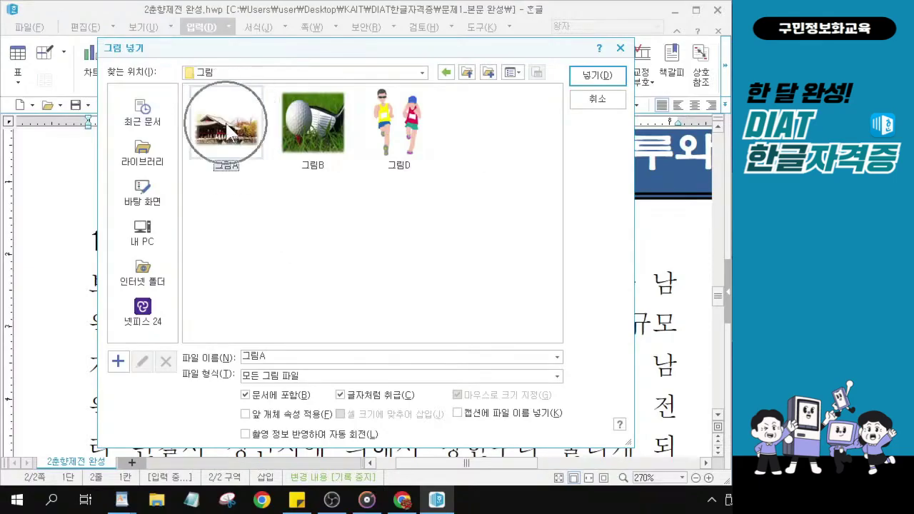
click(227, 130)
key(ctrl)
key(ctrl)
key(ctrl)
key(ctrl)
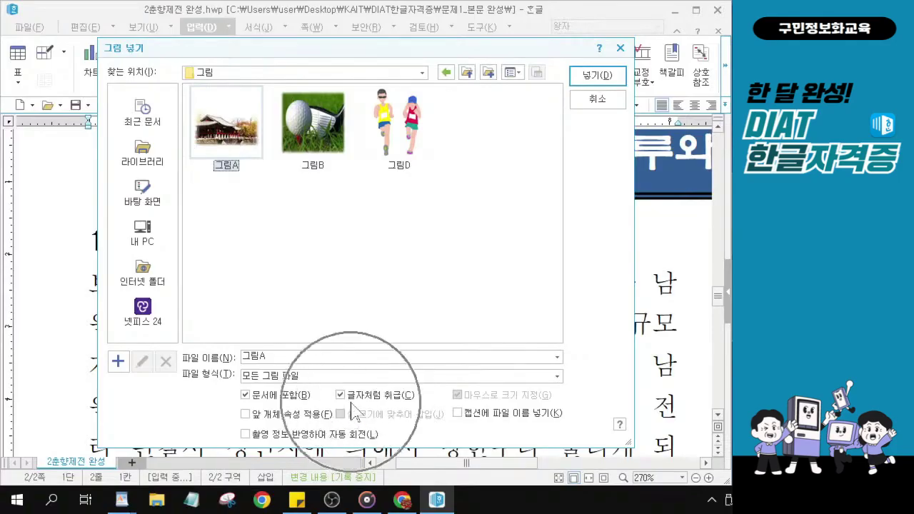
key(ctrl)
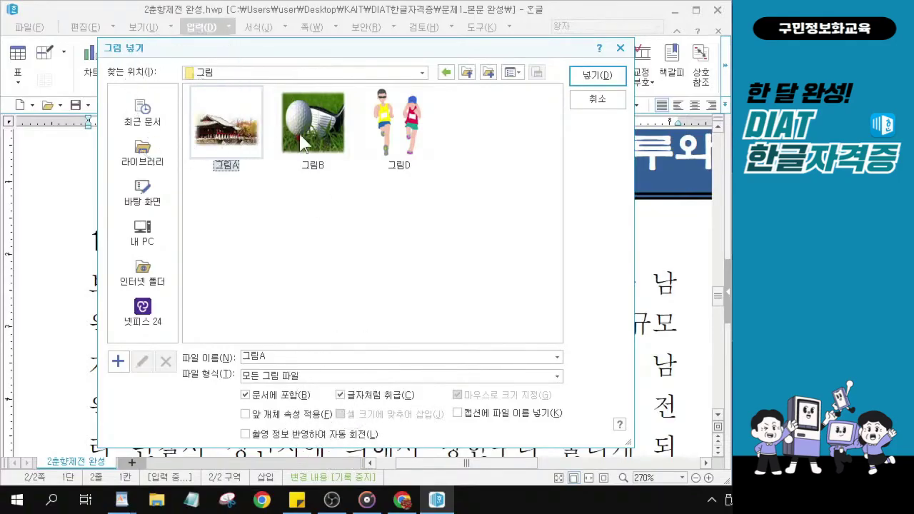
key(ctrl)
key(ctrl)
key(ctrl)
key(ctrl)
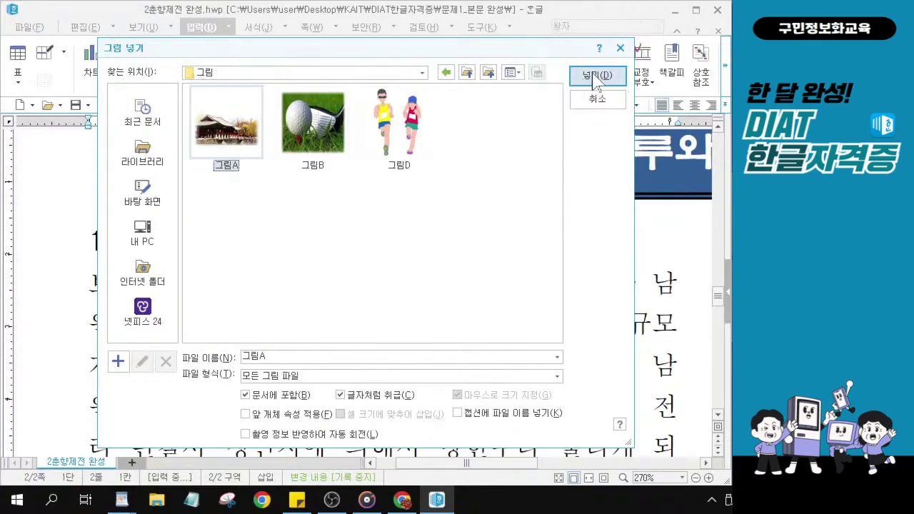
click(595, 78)
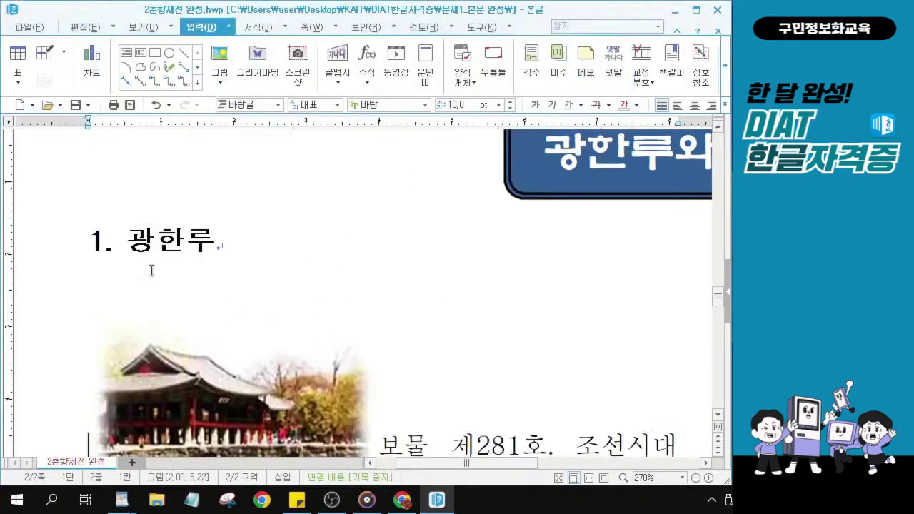
Open the inserted picture's object properties and set its width to 35 mm and height to 30 mm.
scroll(239, 352, down, 3)
scroll(244, 339, up, 2)
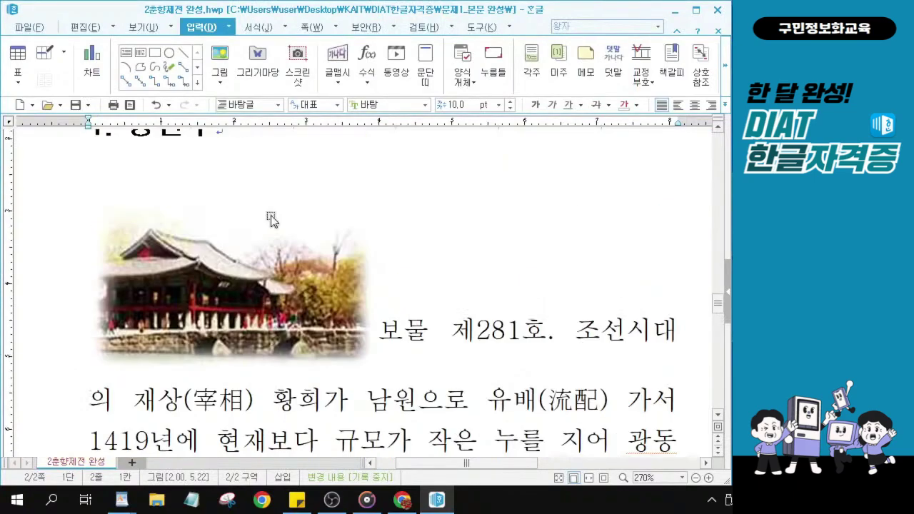
click(232, 260)
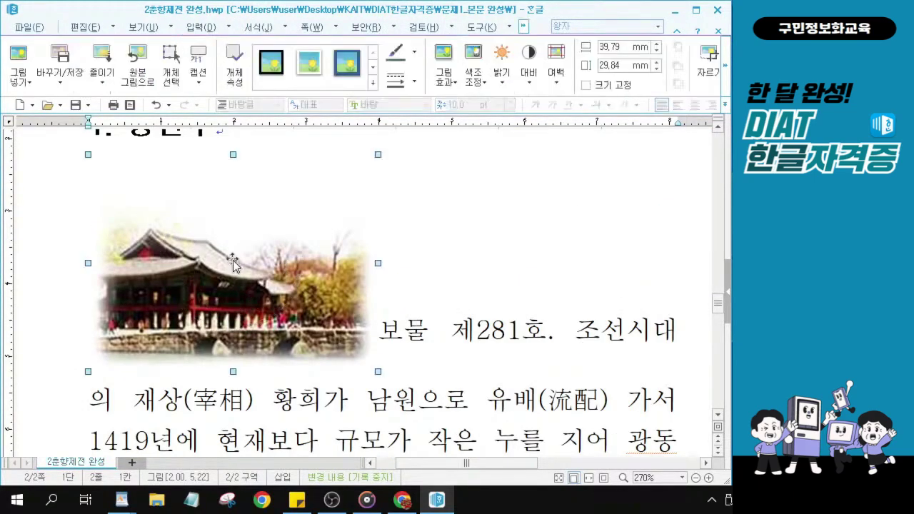
double_click(232, 259)
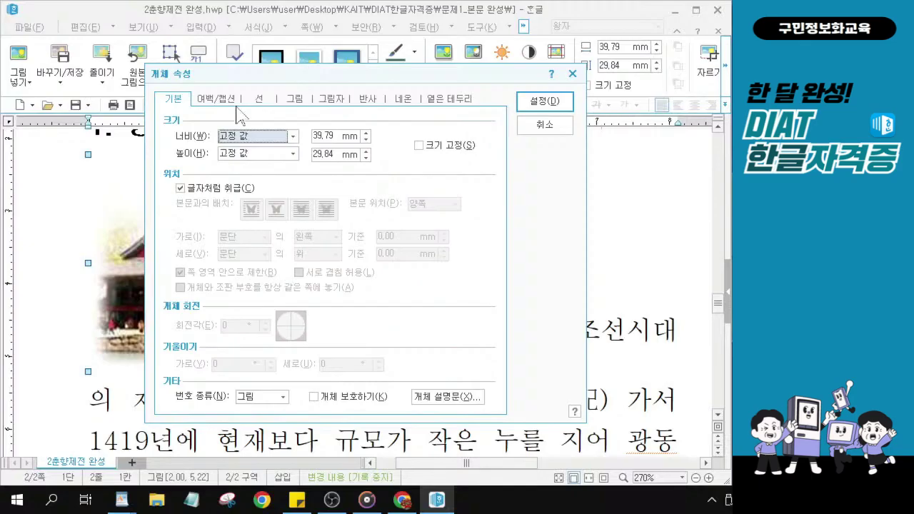
key(Tab)
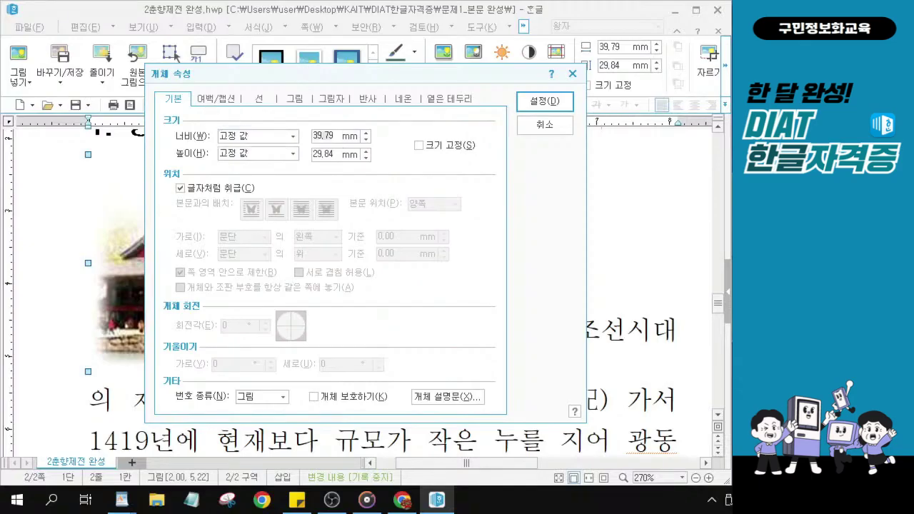
text(35)
key(Tab)
key(Tab)
text(3)
Turn off 글자처럼 취급 for the picture, position it relative to 쪽 horizontally and vertically, and set the vertical offset to 24 mm.
click(179, 188)
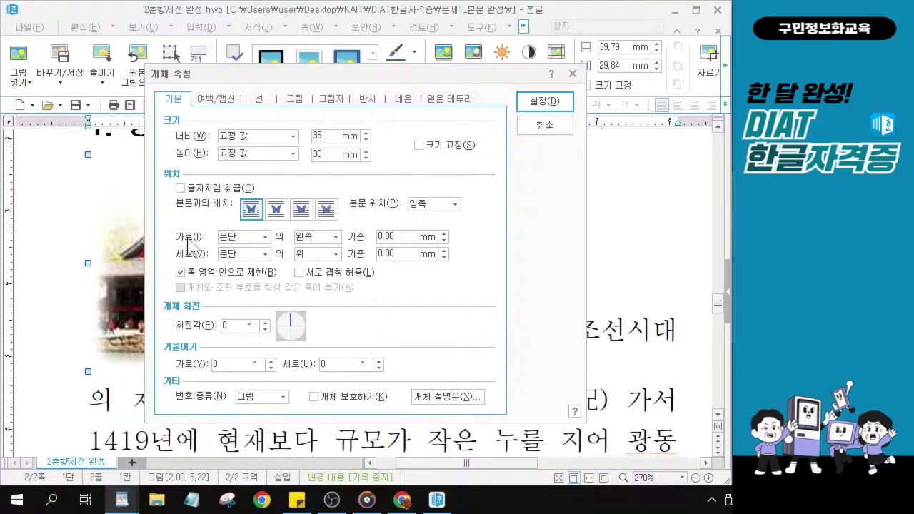
click(264, 236)
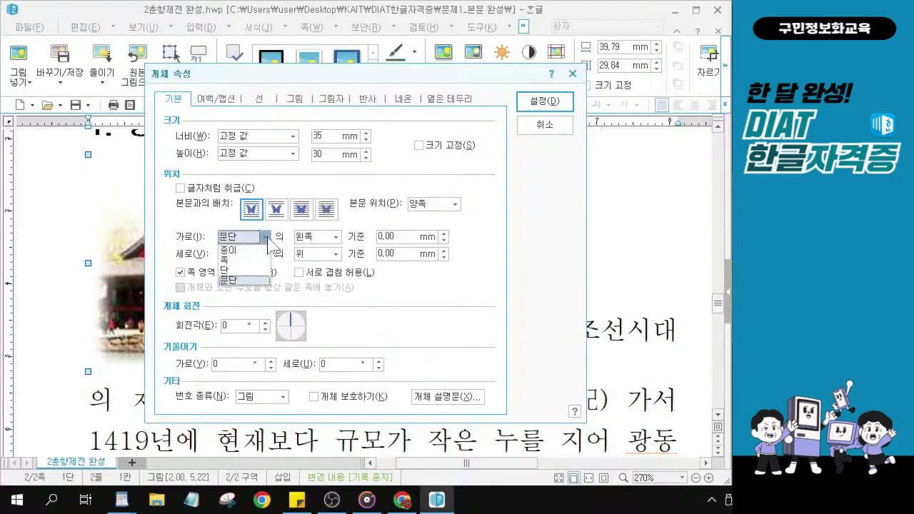
click(230, 262)
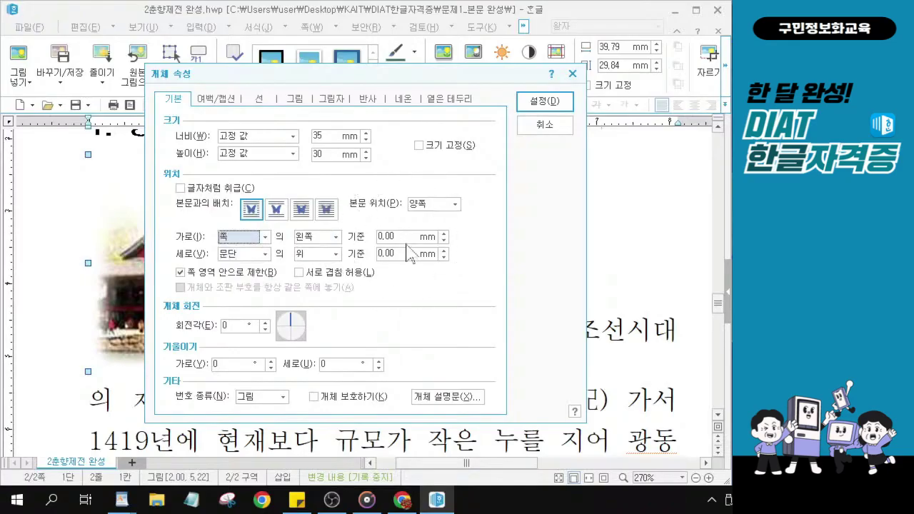
click(260, 254)
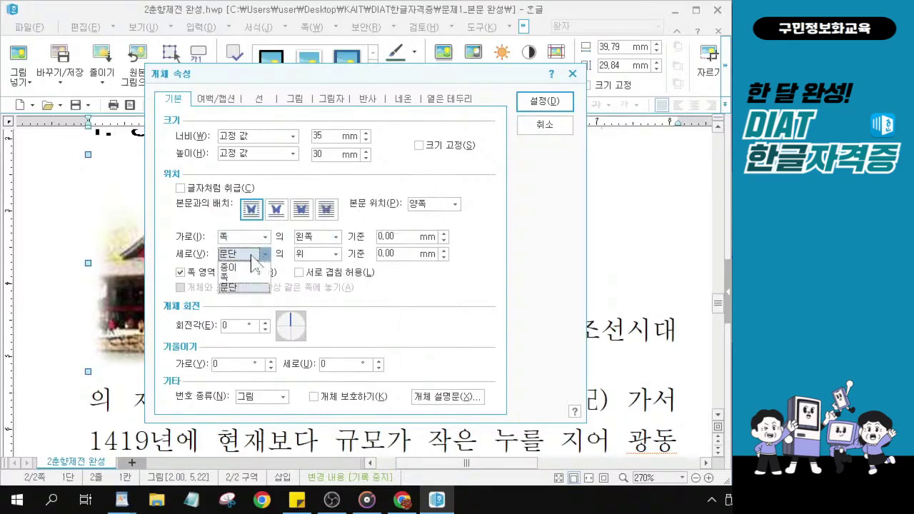
click(228, 278)
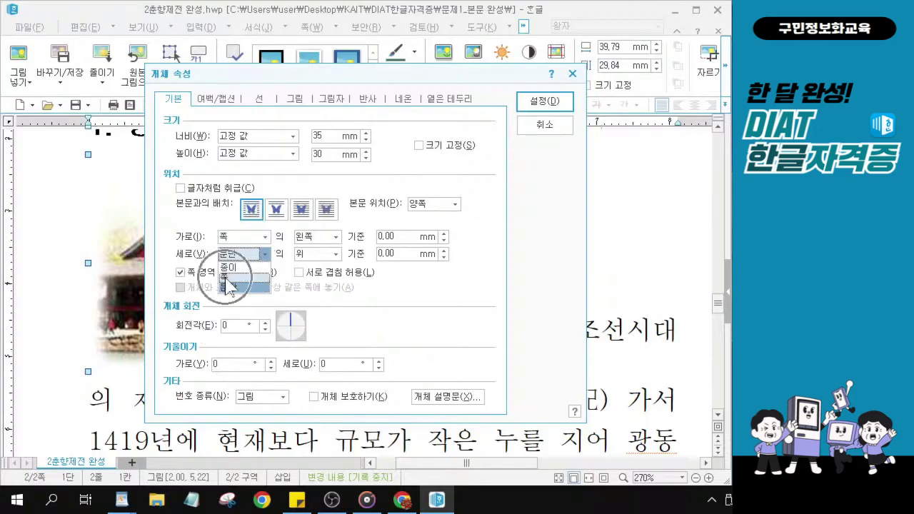
double_click(389, 254)
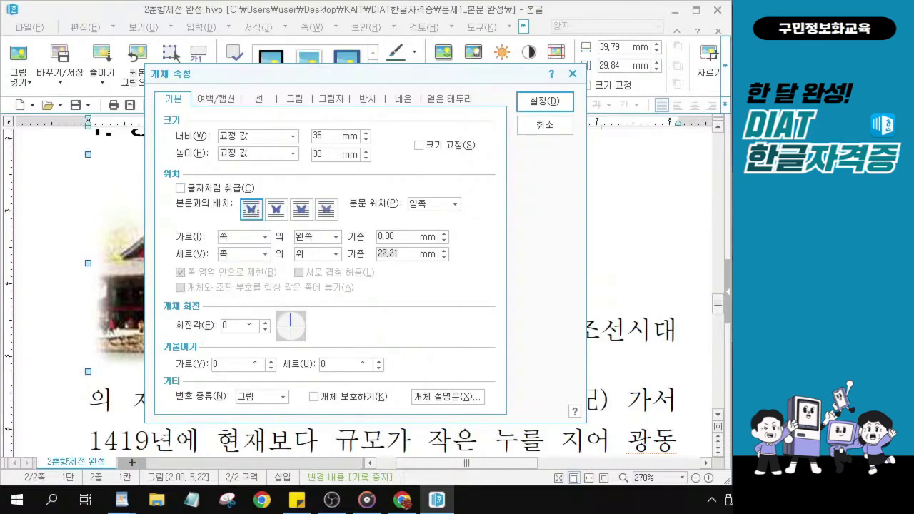
text(24)
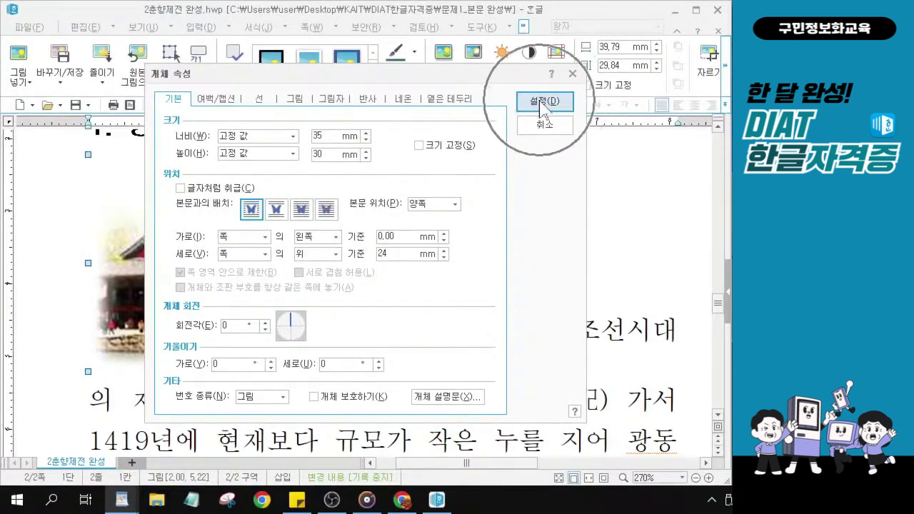
click(543, 108)
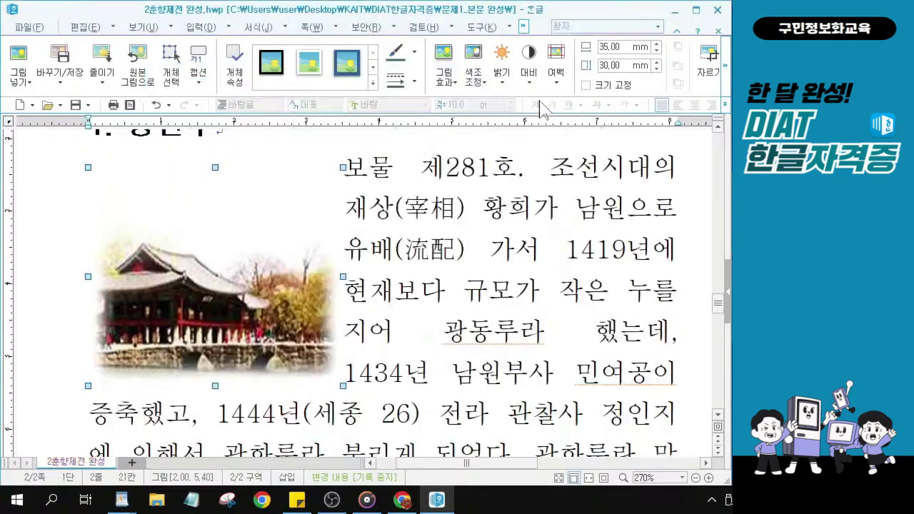
click(410, 403)
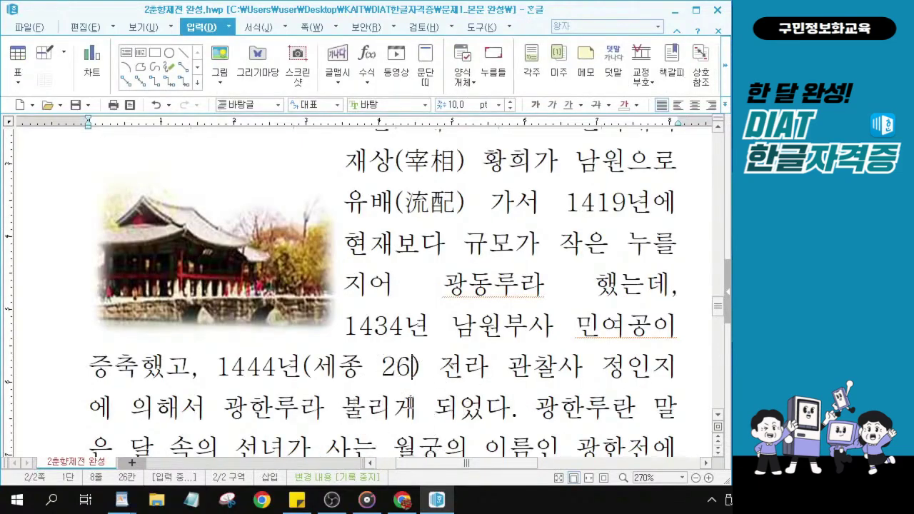
Go to the paragraph under 2. 춘향제 행사 and highlight the sentence from 1931년 6월 20일에 to 모태가 되었다.
scroll(410, 403, down, 3)
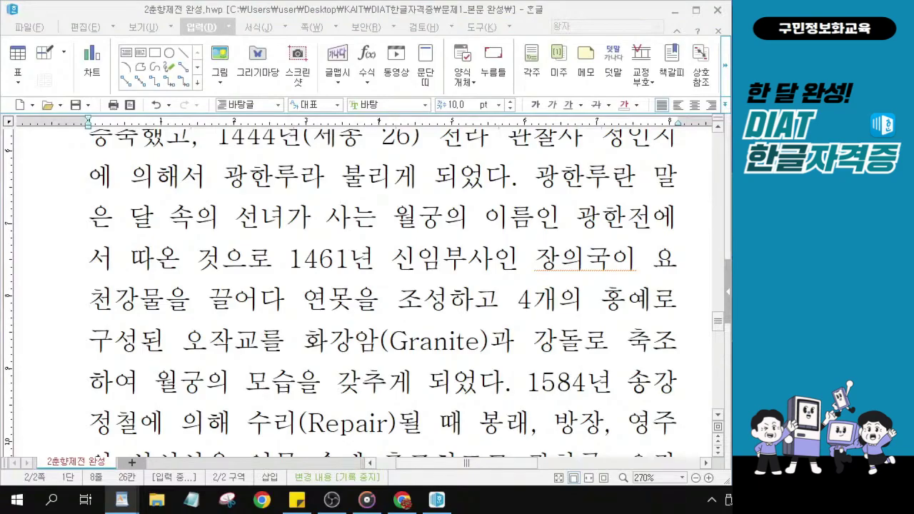
scroll(427, 305, down, 1)
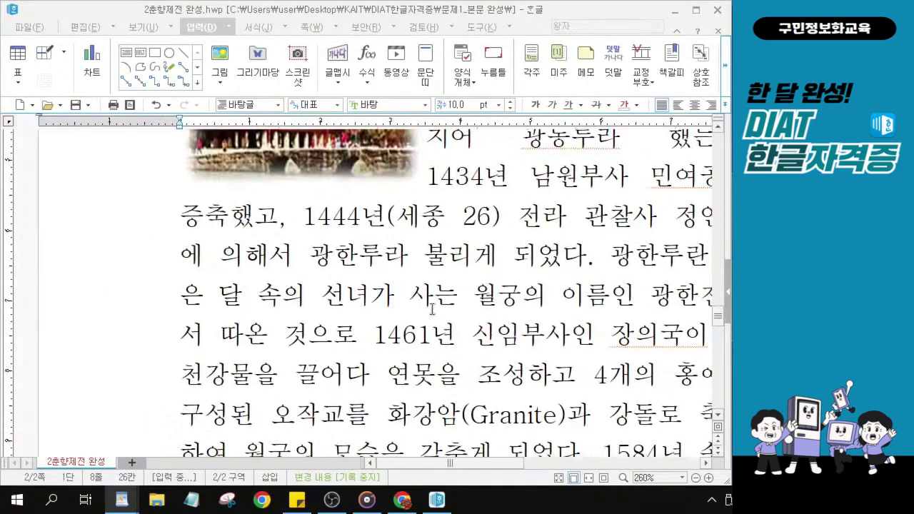
scroll(458, 301, down, 1)
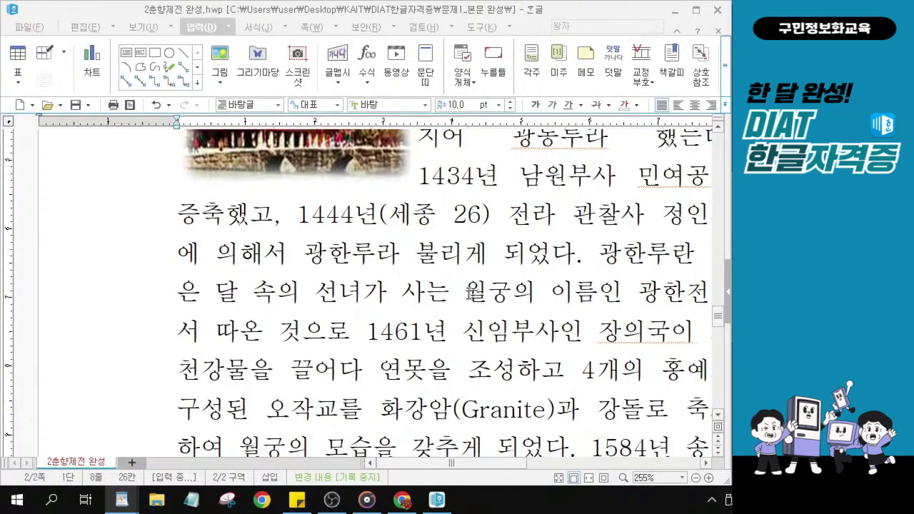
scroll(411, 320, down, 4)
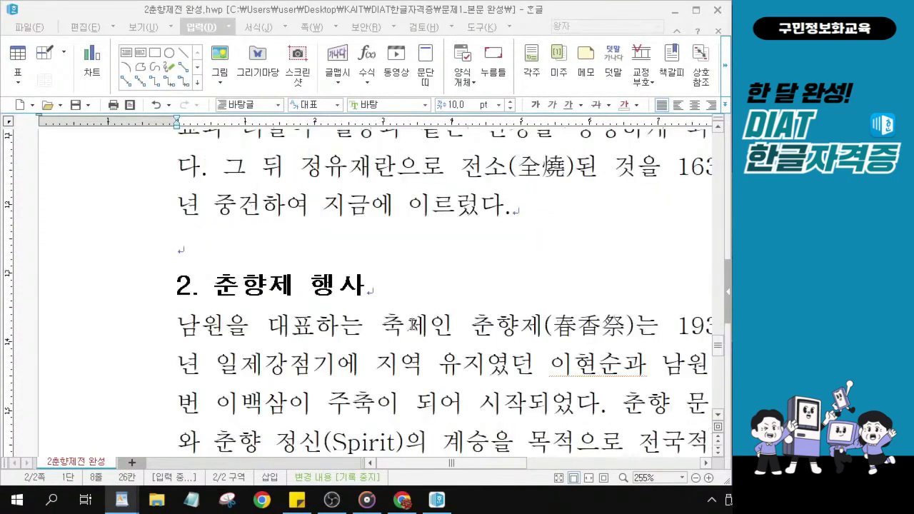
click(314, 301)
scroll(437, 335, down, 2)
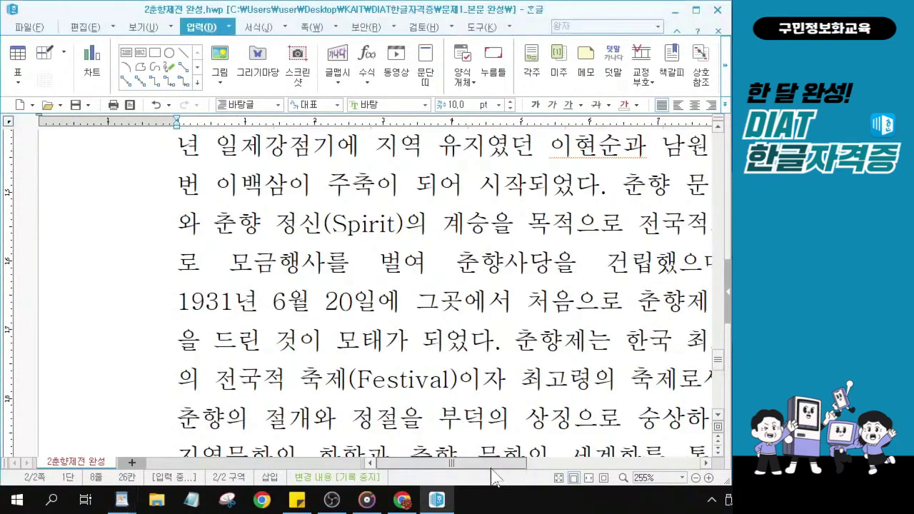
scroll(476, 438, right, 2)
scroll(453, 373, up, 1)
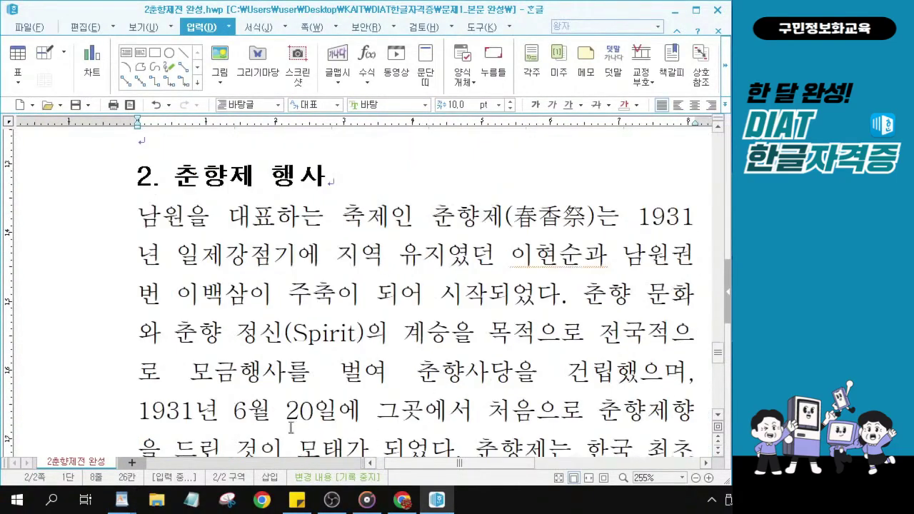
drag(150, 409, 322, 409)
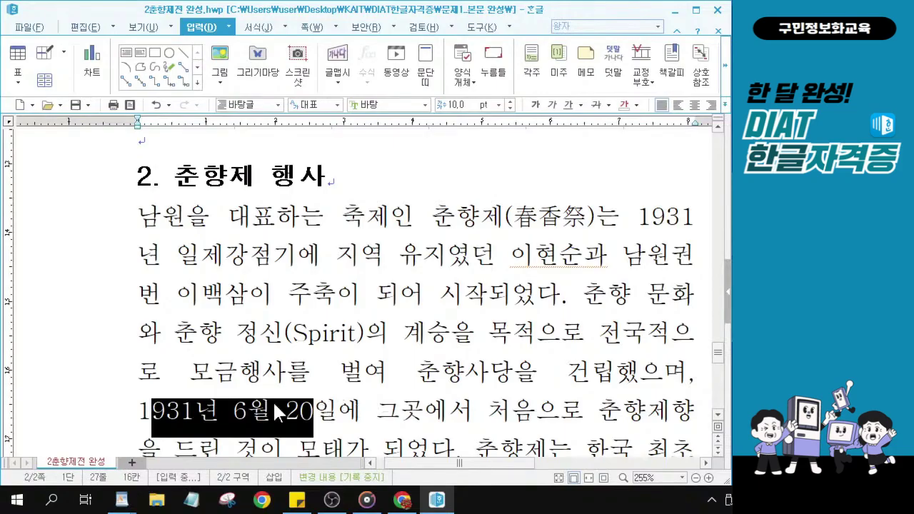
scroll(326, 396, down, 1)
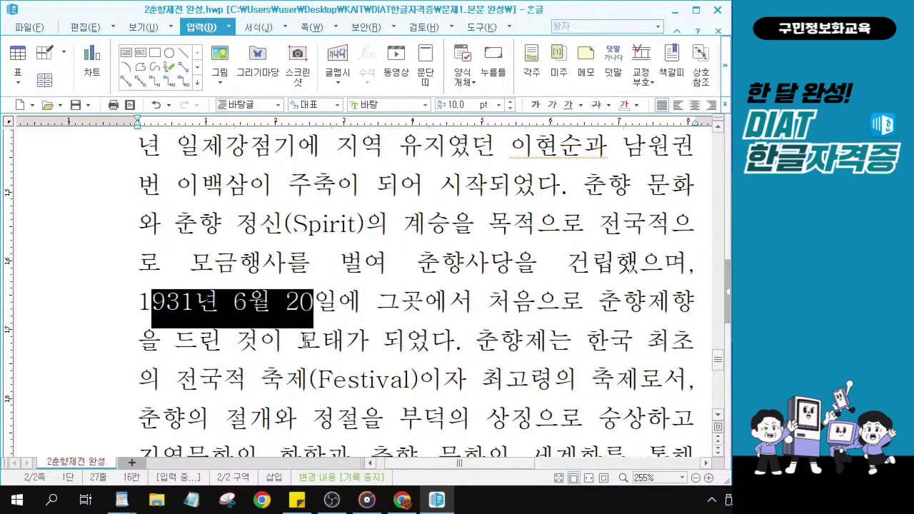
click(270, 300)
drag(138, 301, 631, 293)
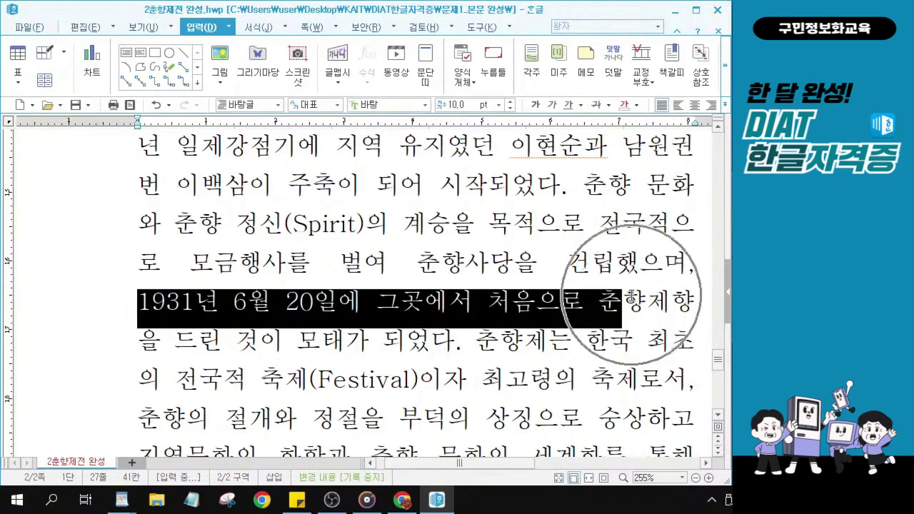
drag(631, 293, 466, 339)
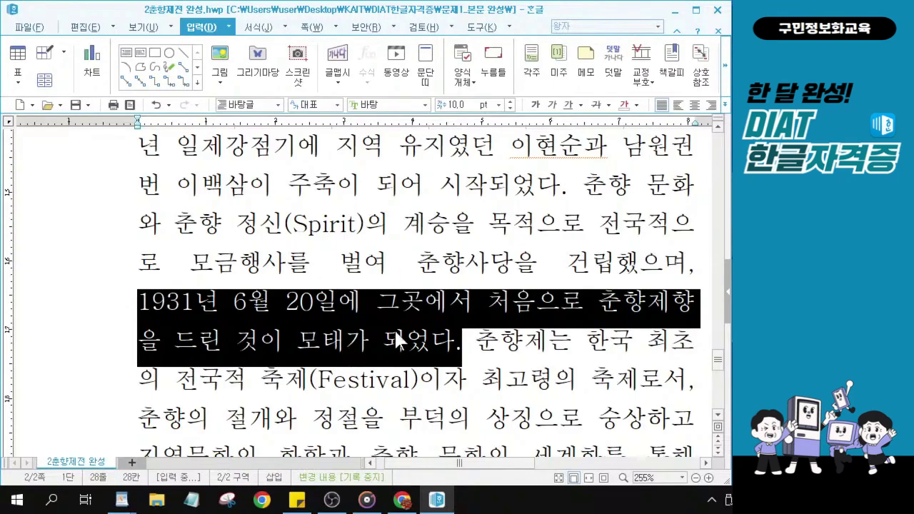
Look up the word 모태 of that sentence in the 민중국어사전 dictionary.
click(374, 343)
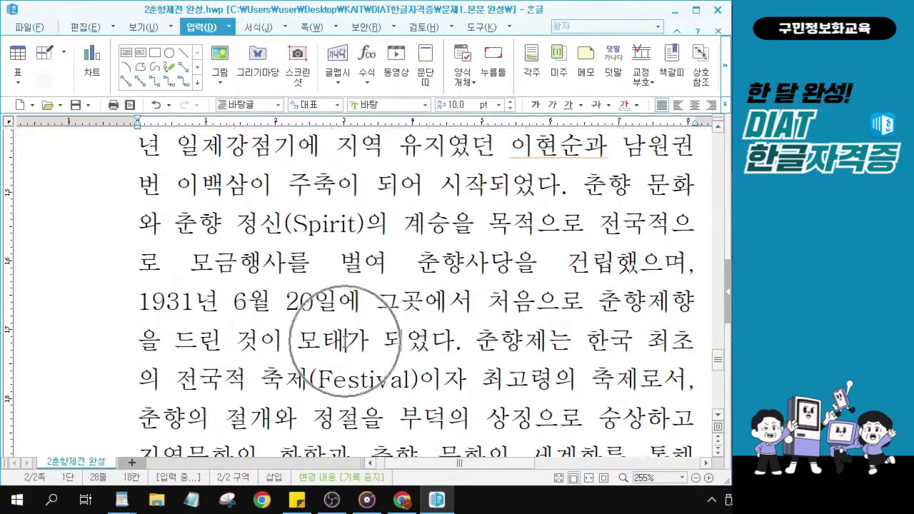
drag(345, 342, 299, 341)
key(F12)
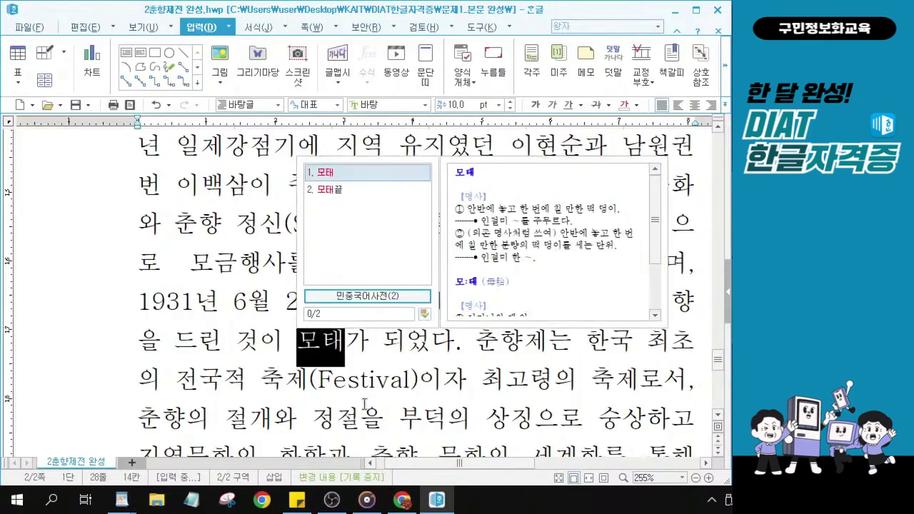
click(344, 340)
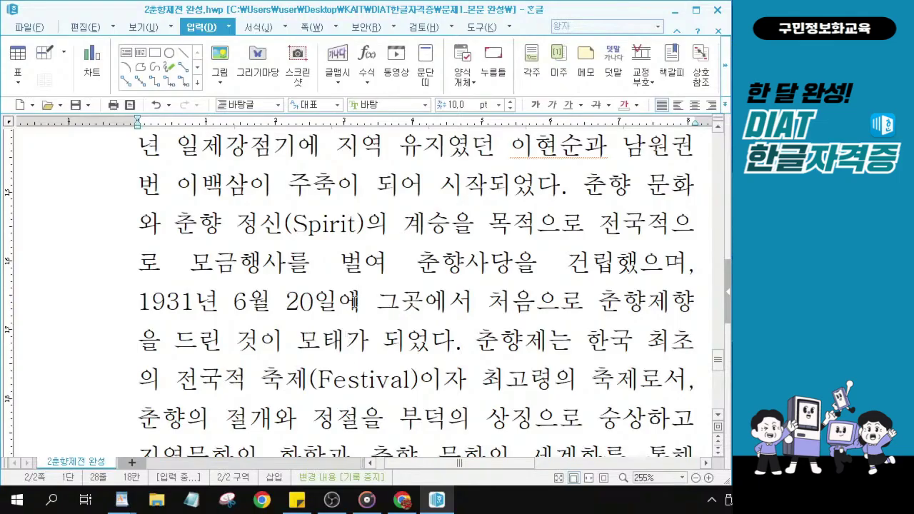
Insert a footnote (각주) directly after the word 모태 in the paragraph under 2. 춘향제 행사.
key(alt+Tab)
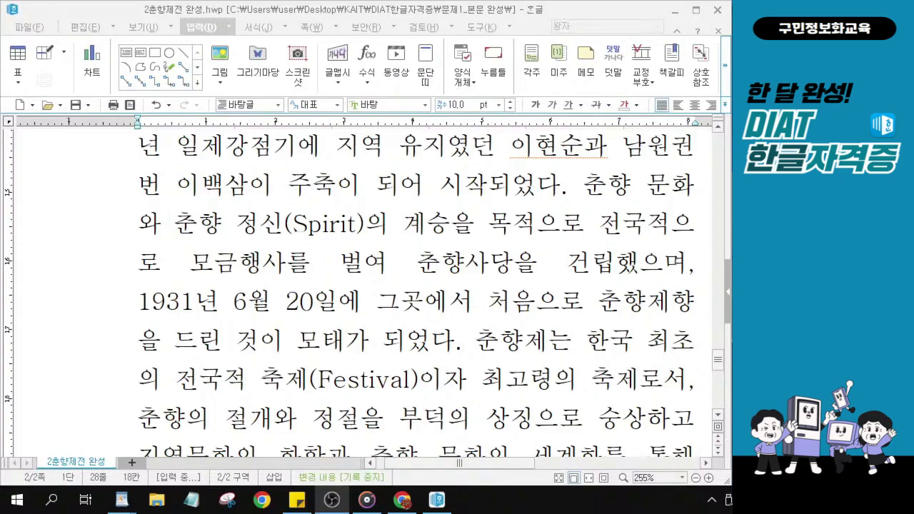
key(alt+Tab)
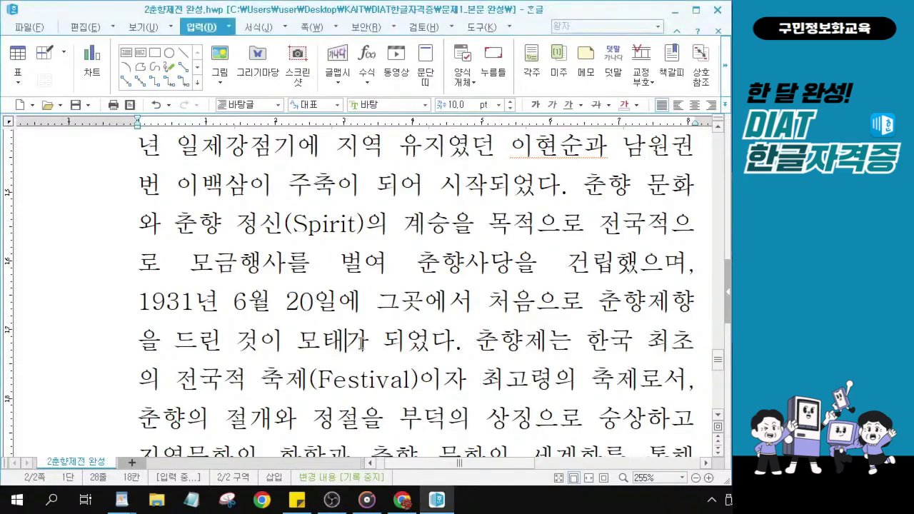
click(347, 341)
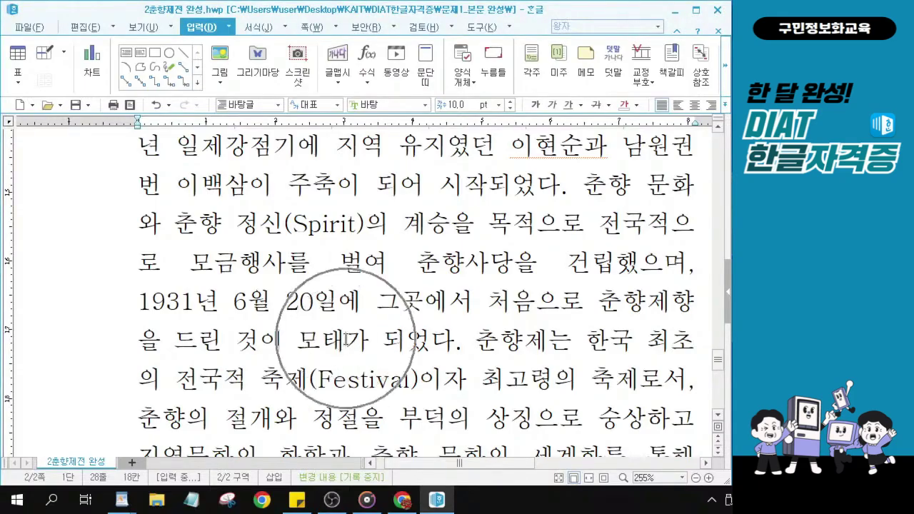
click(229, 27)
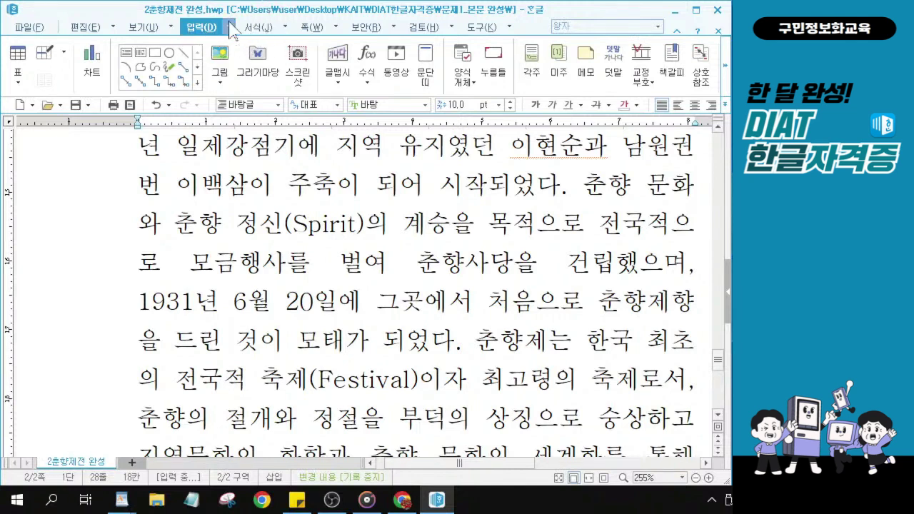
click(534, 78)
click(534, 74)
click(534, 73)
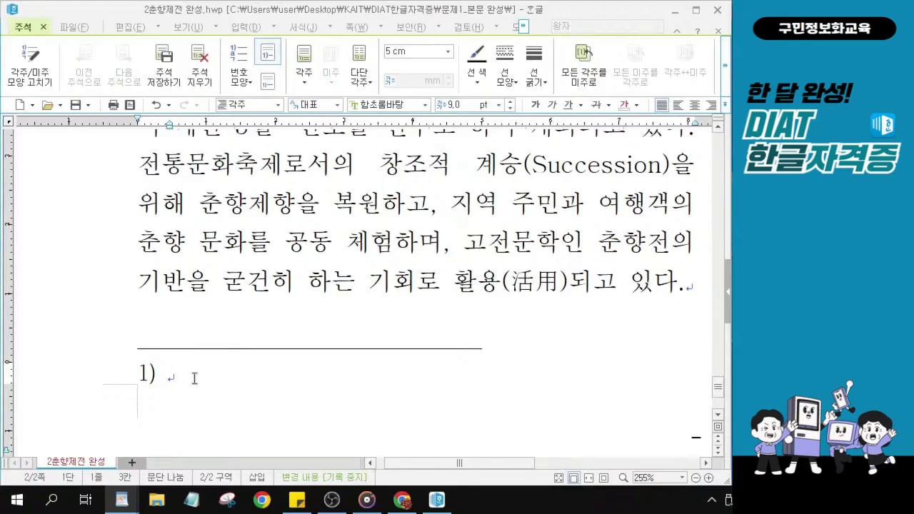
Enter the footnote text 사물이 발생하거나 발전하는 근거가 되는 말.
text(사물이 )
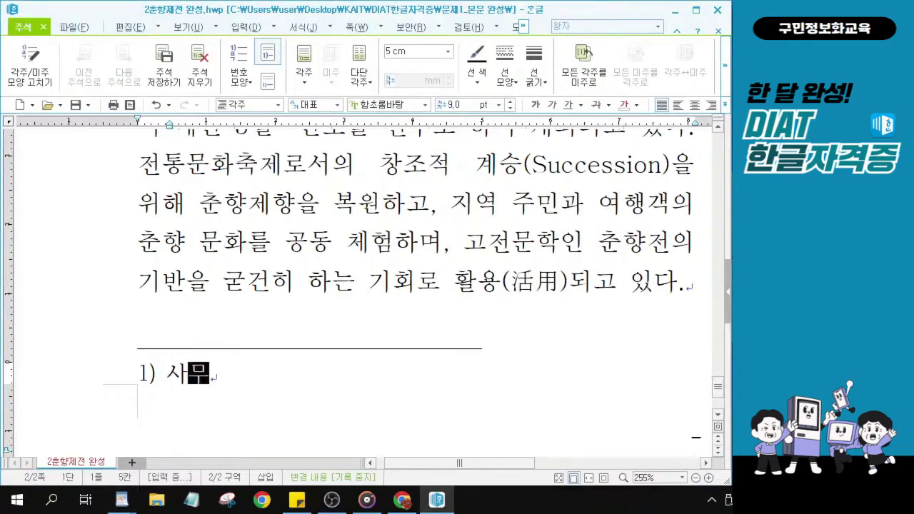
text(발생학)
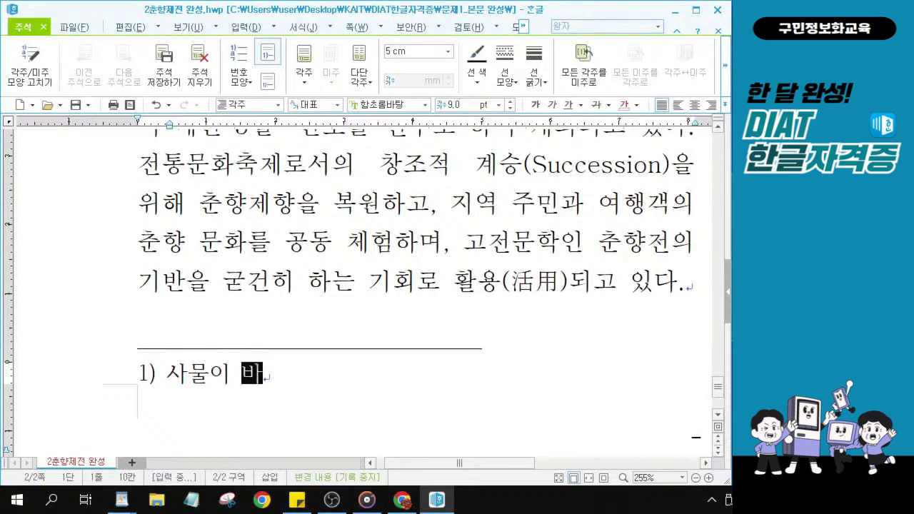
text(거)
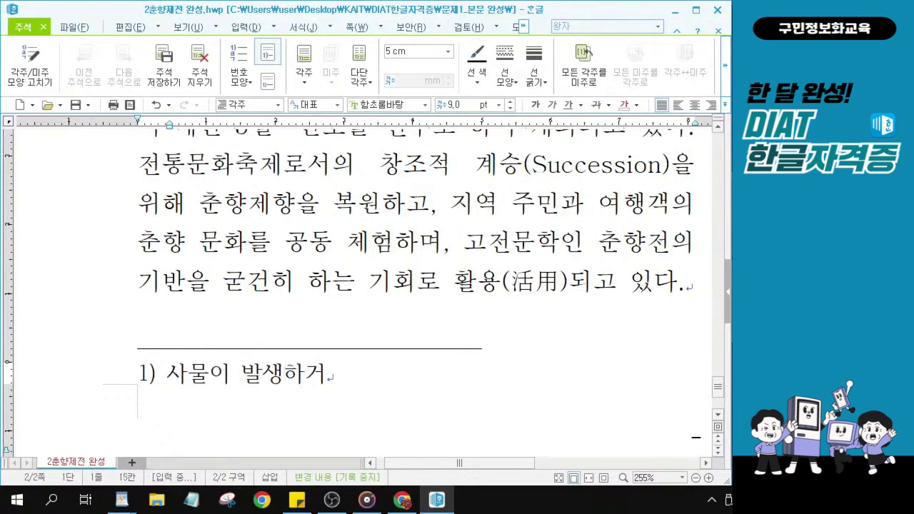
text(나 바ㄹ전하는 )
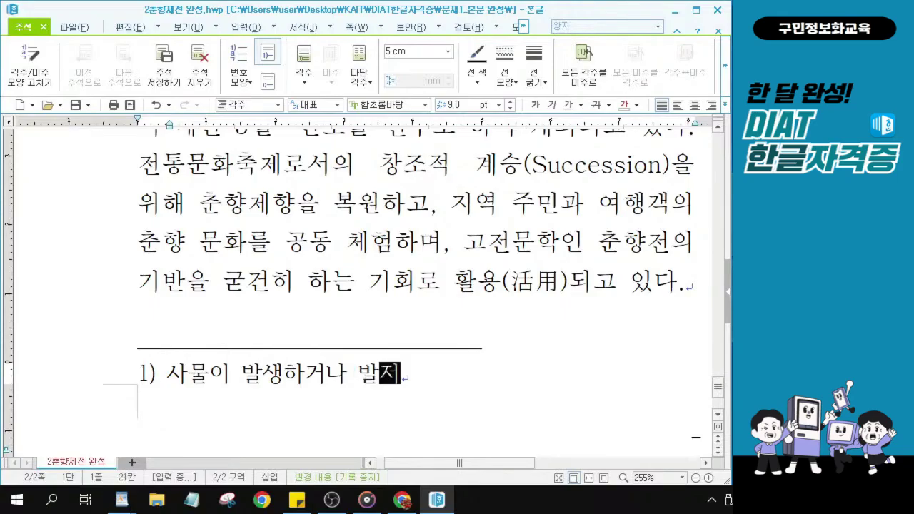
text(근거가 )
text(되느)
text(ㄴ 말)
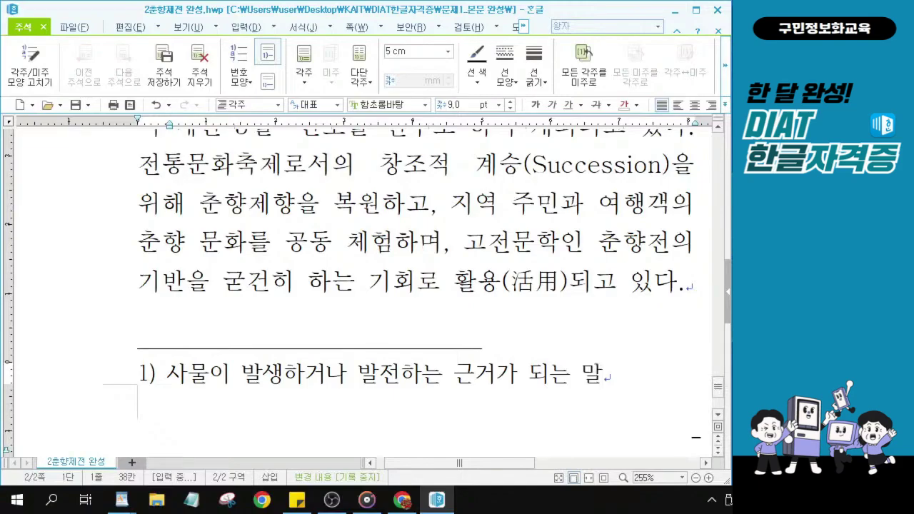
key(alt+Tab)
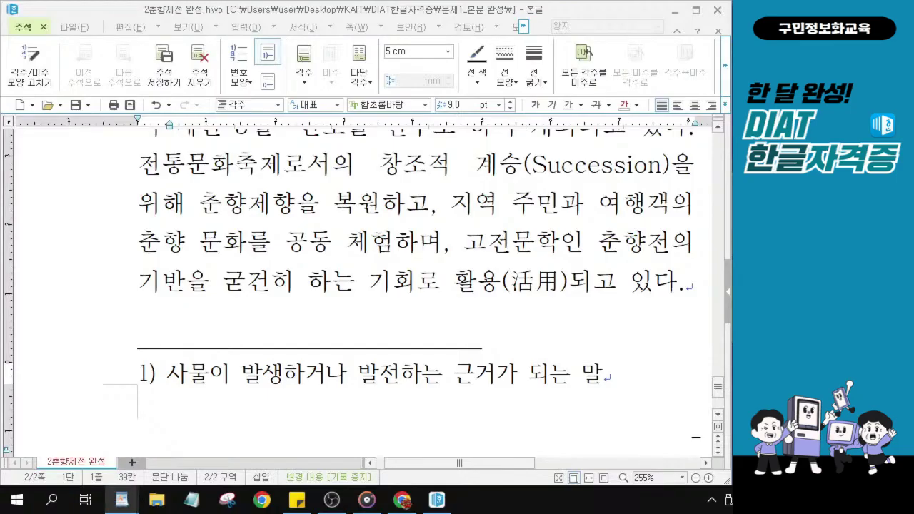
Select the whole footnote line including its number and change its font to 돋움체.
click(214, 369)
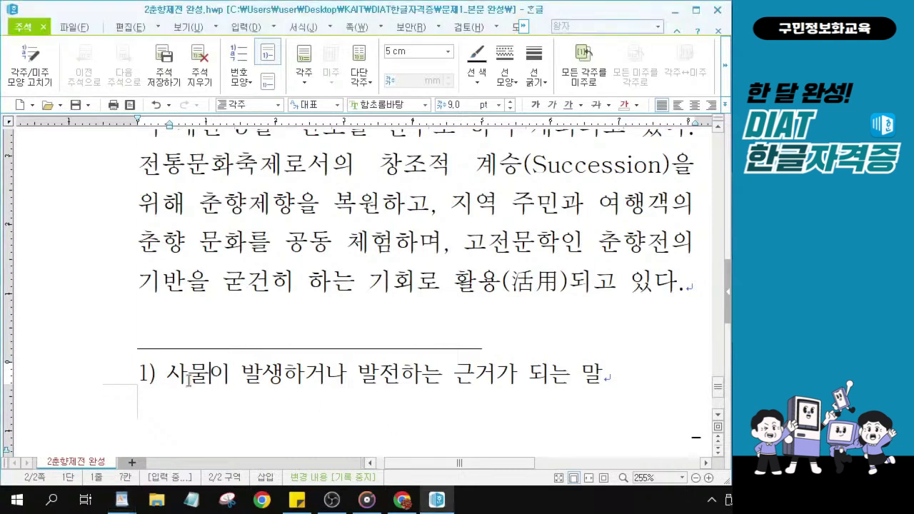
drag(170, 371, 612, 367)
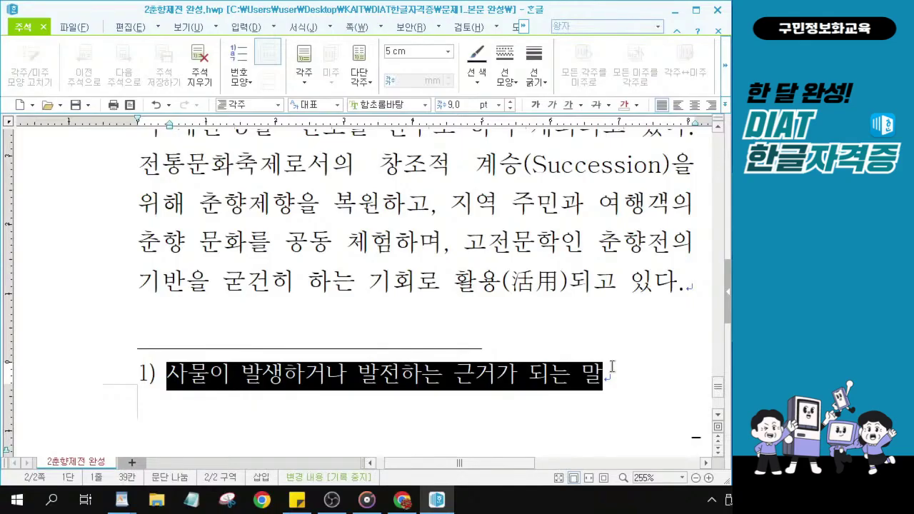
key(alt+s)
click(430, 355)
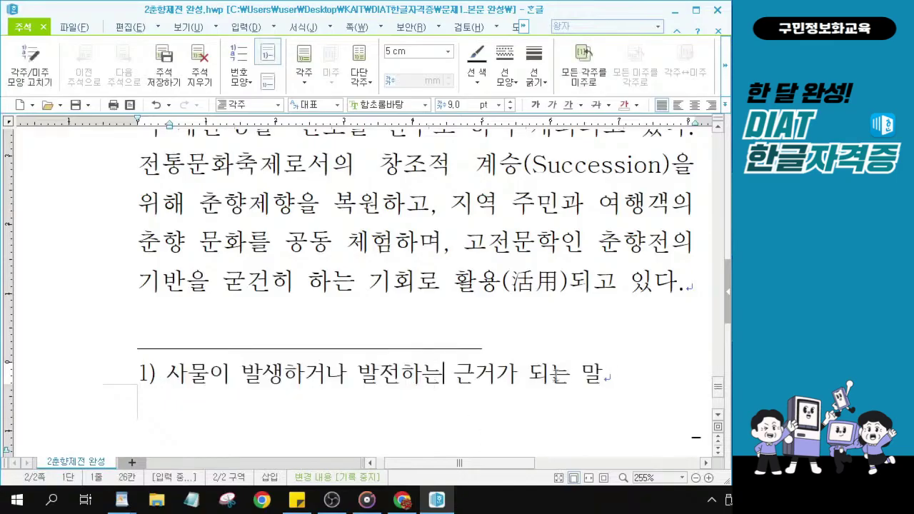
drag(631, 372, 136, 378)
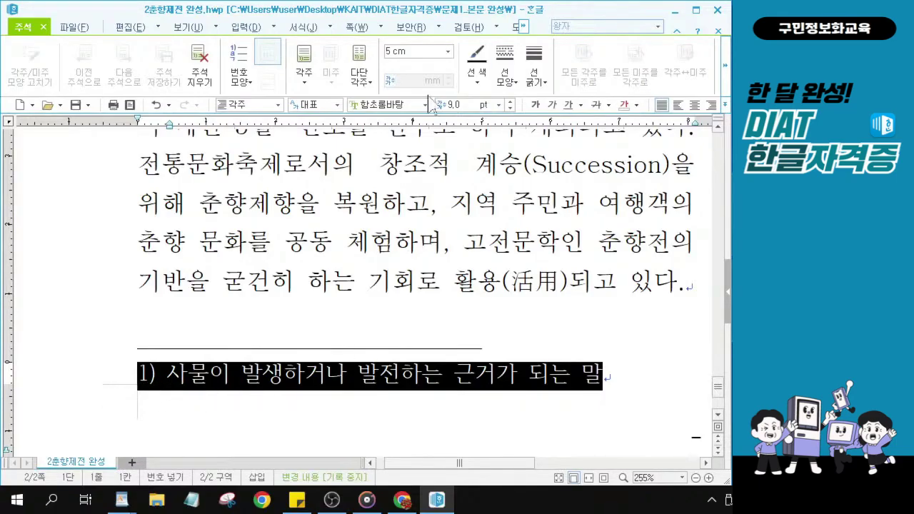
click(385, 105)
click(386, 105)
key(BackSpace)
key(BackSpace)
key(BackSpace)
key(BackSpace)
key(BackSpace)
text(돋움체)
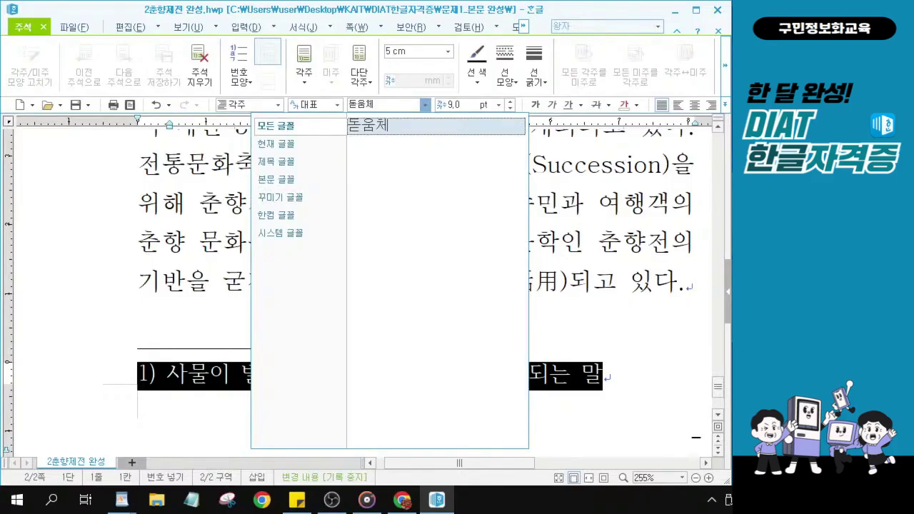
key(Return)
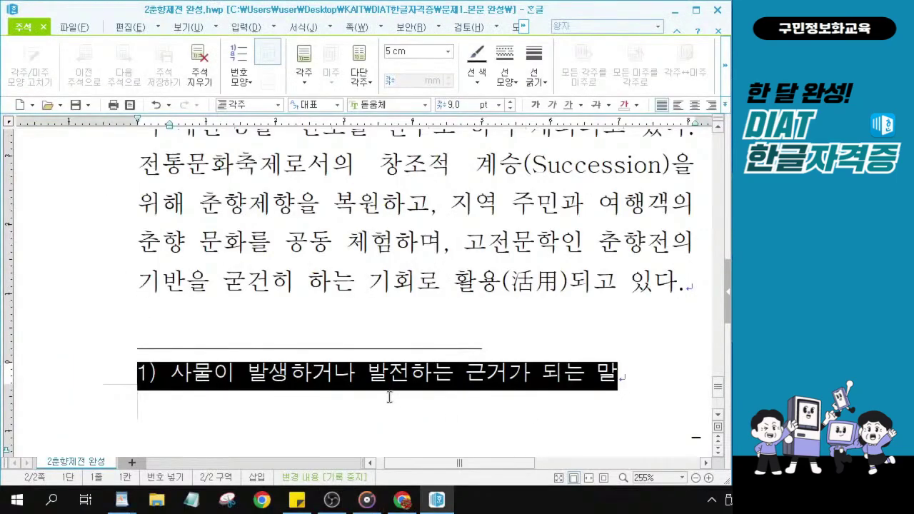
click(389, 384)
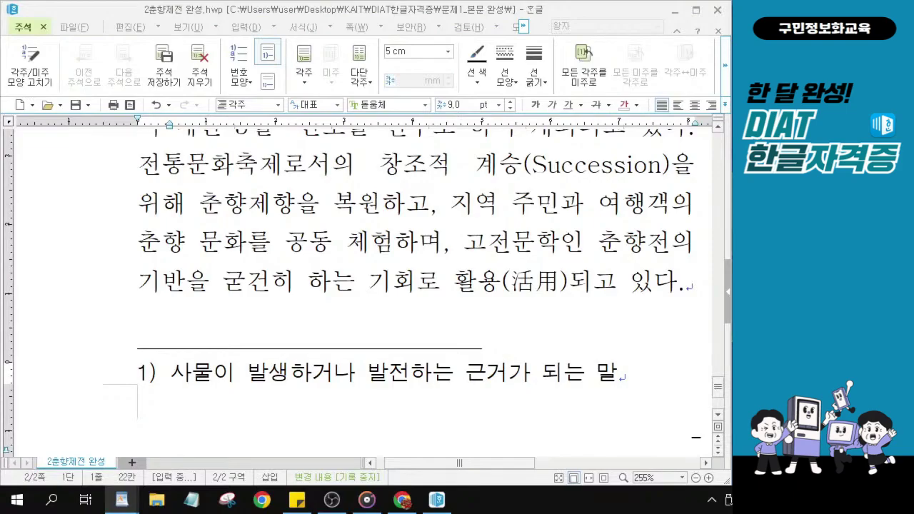
Change the footnote's number format (번호 모양) to Ⓐ,Ⓑ,Ⓒ in the 주석 모양 settings and apply it.
click(32, 69)
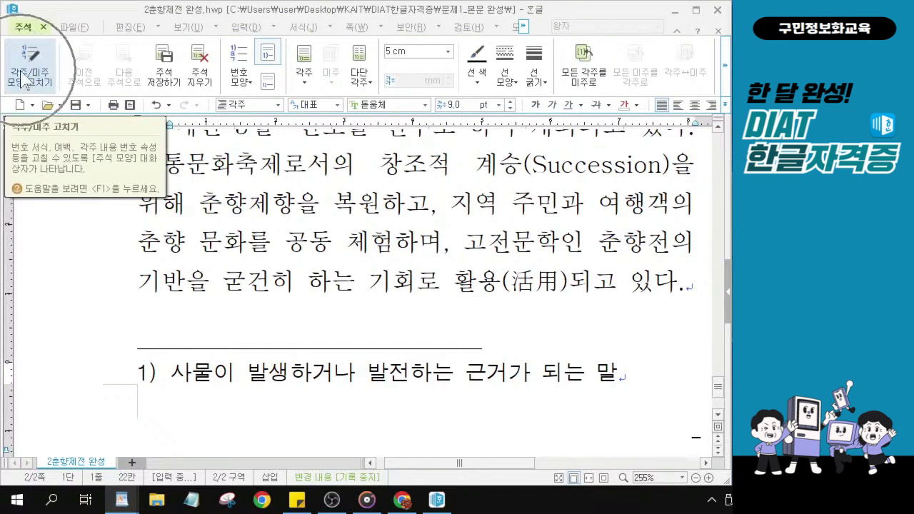
click(24, 79)
click(24, 78)
click(23, 78)
click(24, 78)
click(24, 79)
click(24, 79)
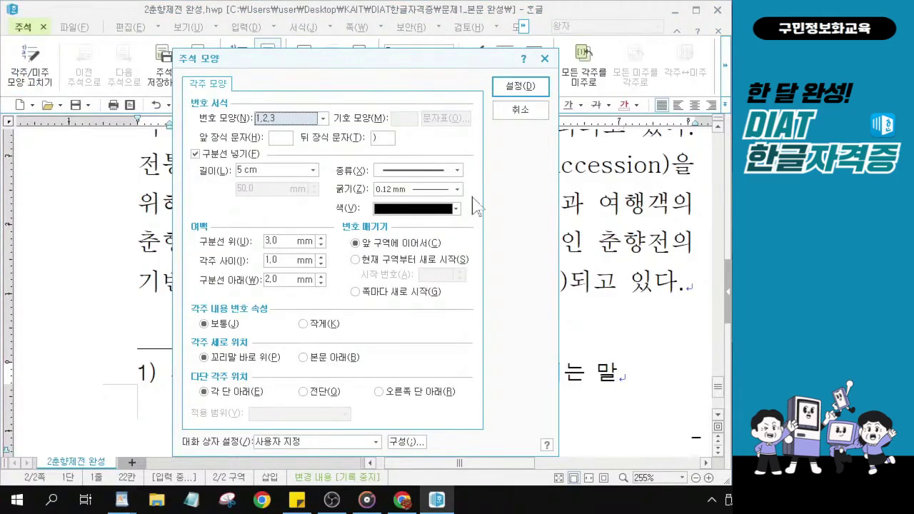
click(323, 120)
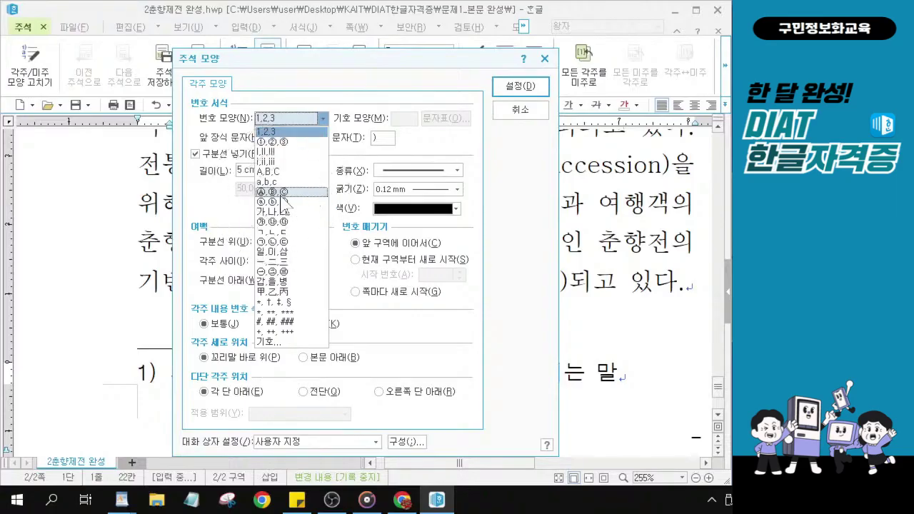
key(alt)
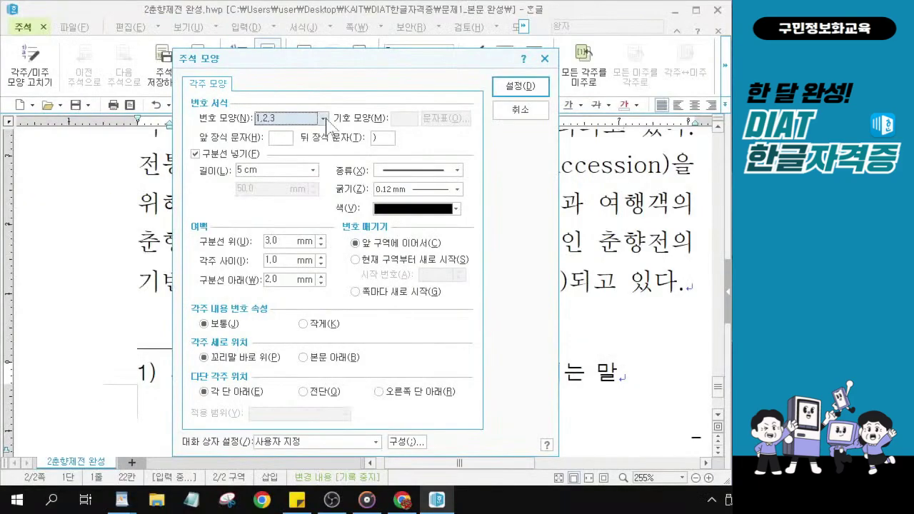
click(371, 52)
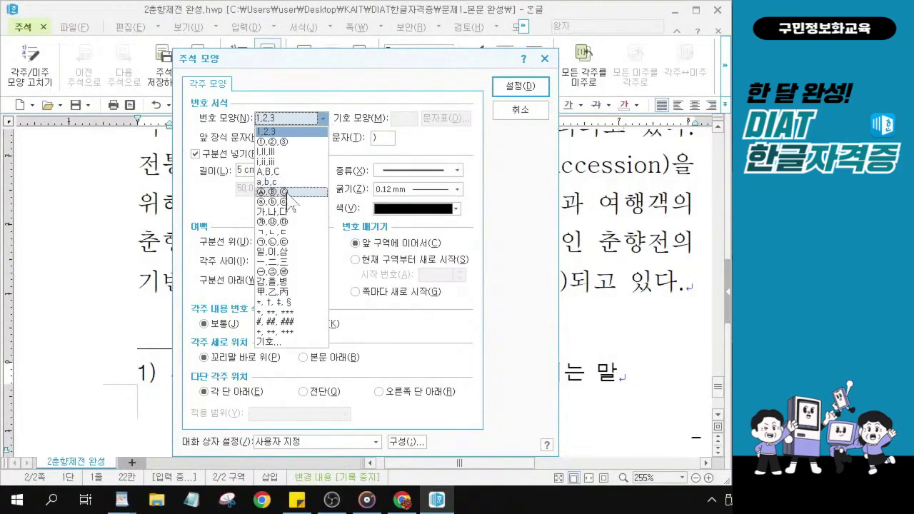
click(289, 193)
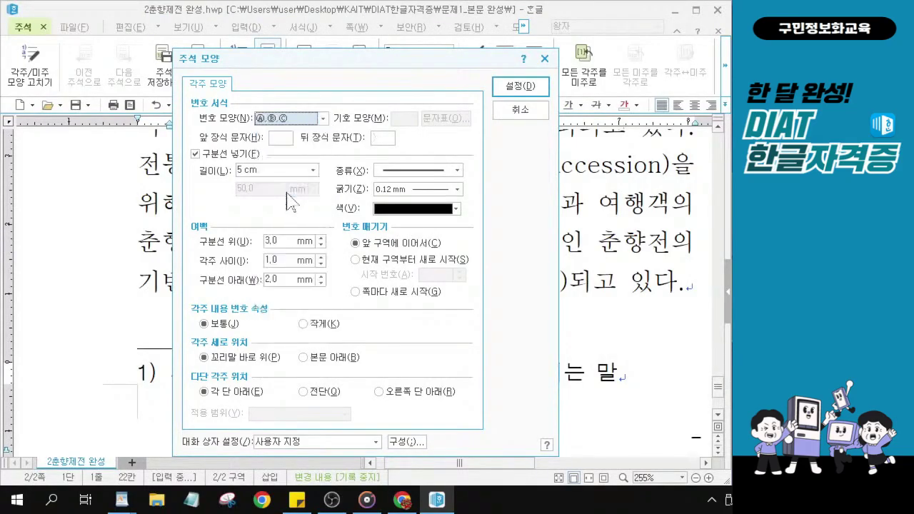
click(523, 89)
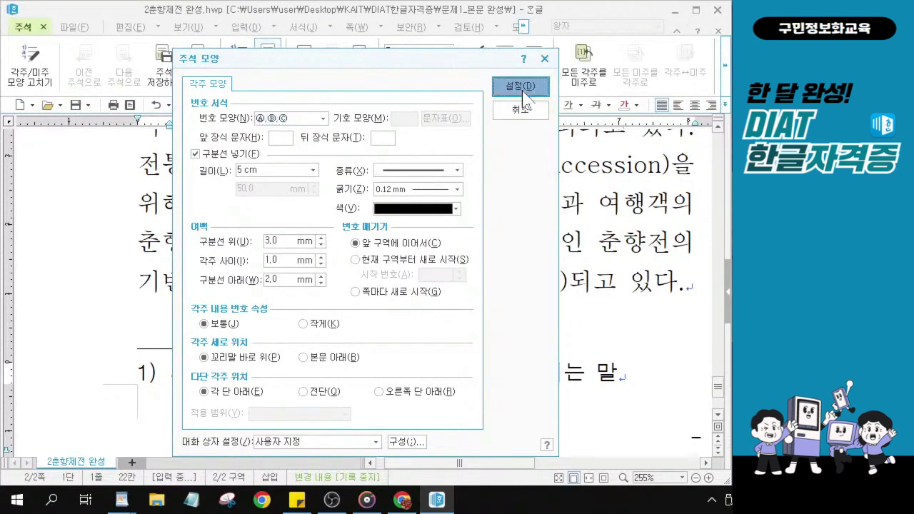
click(522, 90)
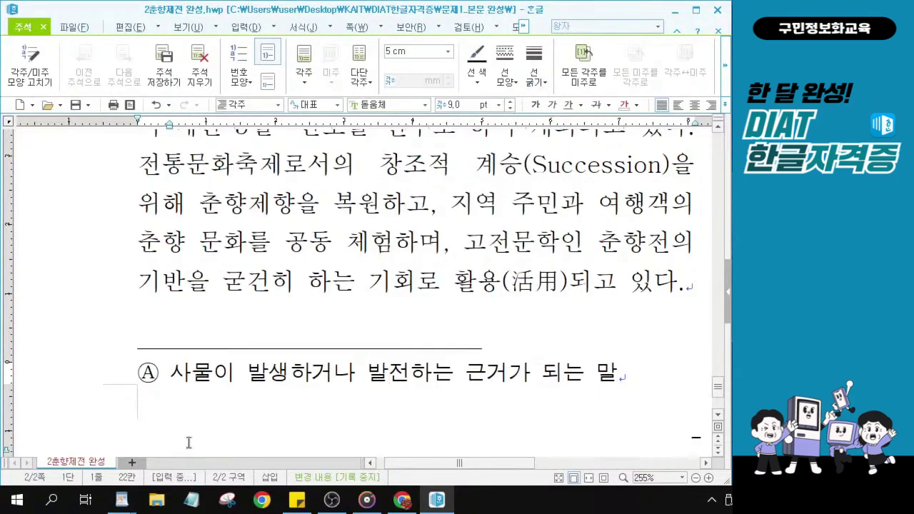
Check the footnote's number, then close footnote editing and return to the body text.
click(157, 372)
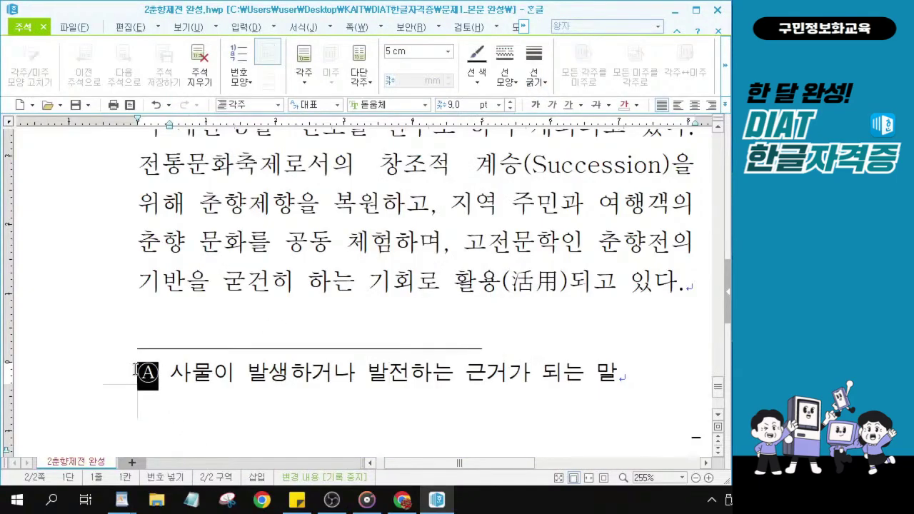
click(170, 391)
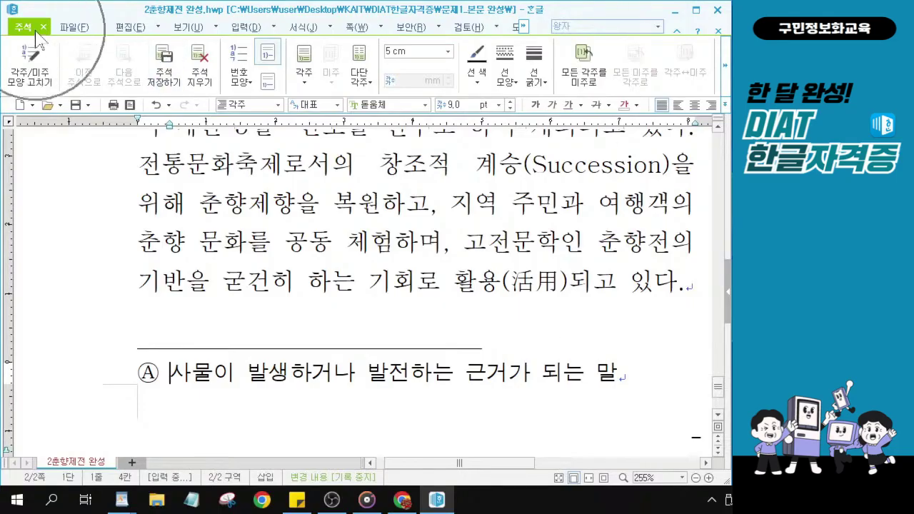
click(725, 65)
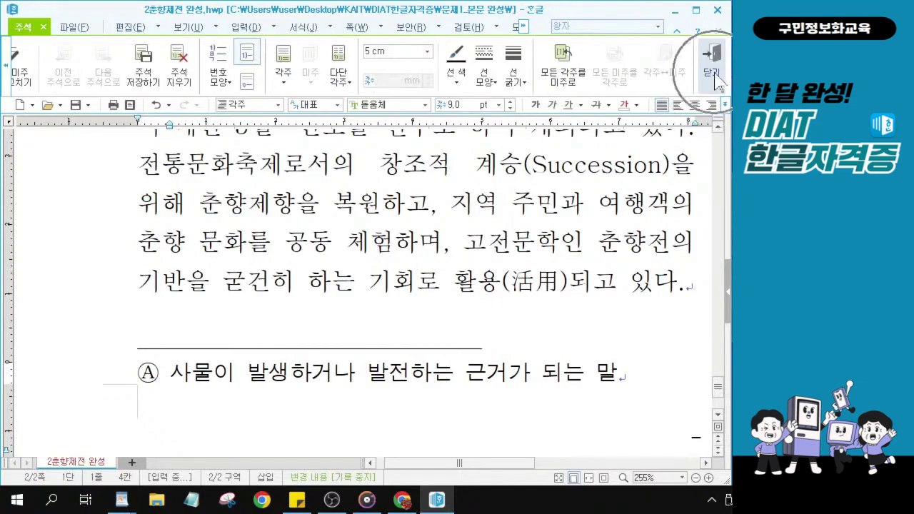
click(714, 72)
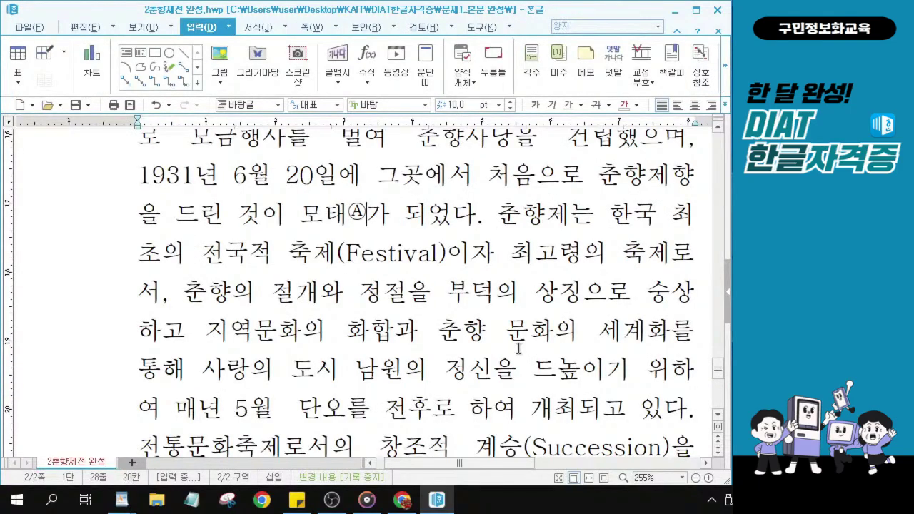
Zoom out to 150% and review the second page from the footnote up to the 광한루와 춘향제 title box.
ctrl+scroll(518, 362, down, 5)
ctrl+scroll(518, 362, down, 1)
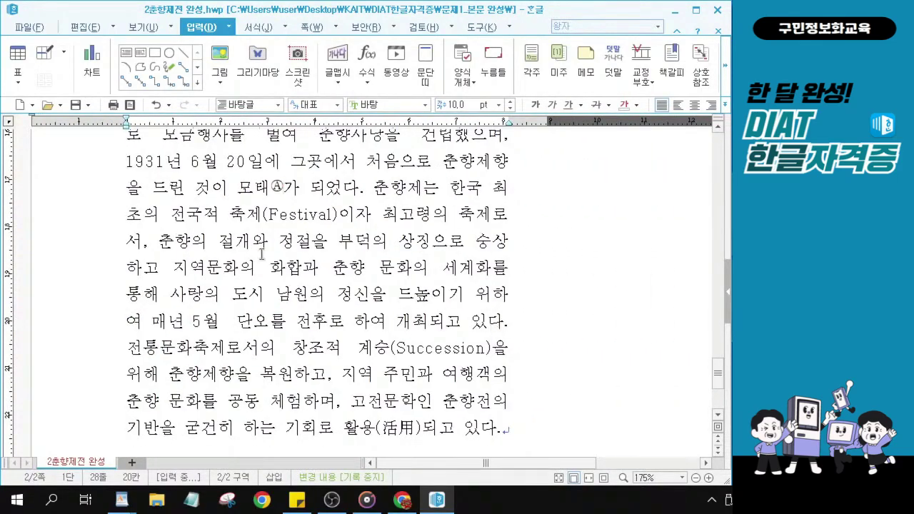
ctrl+scroll(352, 268, down, 1)
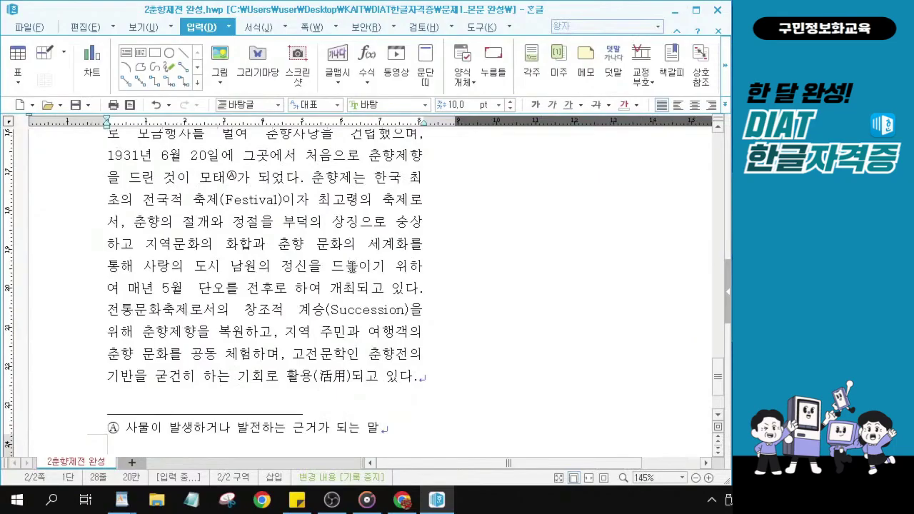
ctrl+scroll(360, 267, down, 1)
scroll(367, 266, up, 10)
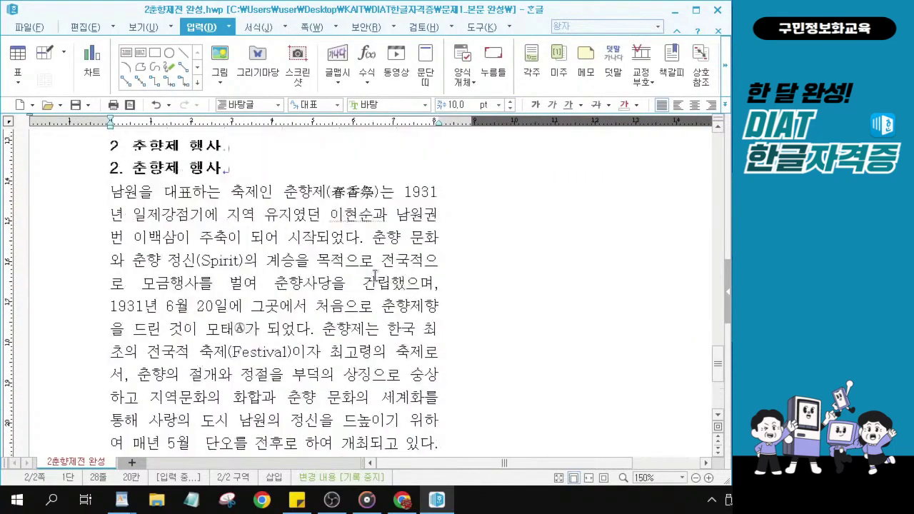
scroll(375, 275, down, 3)
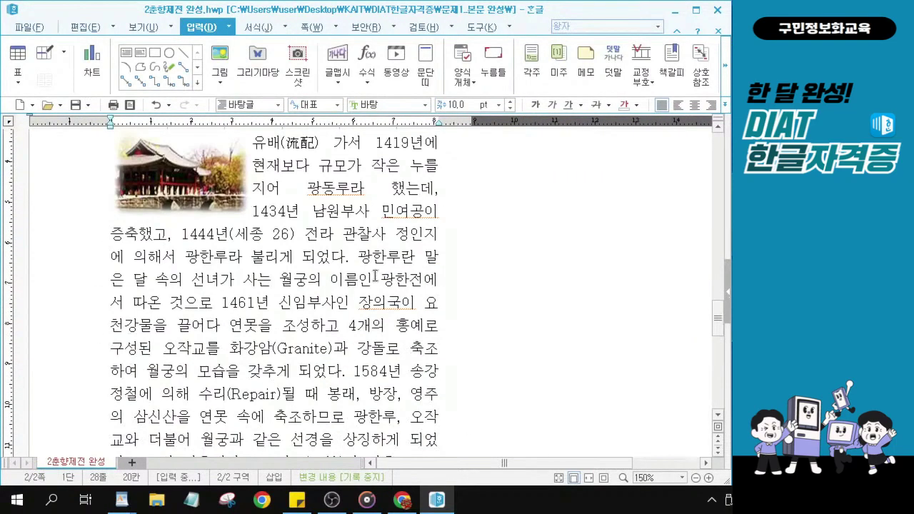
scroll(375, 275, up, 3)
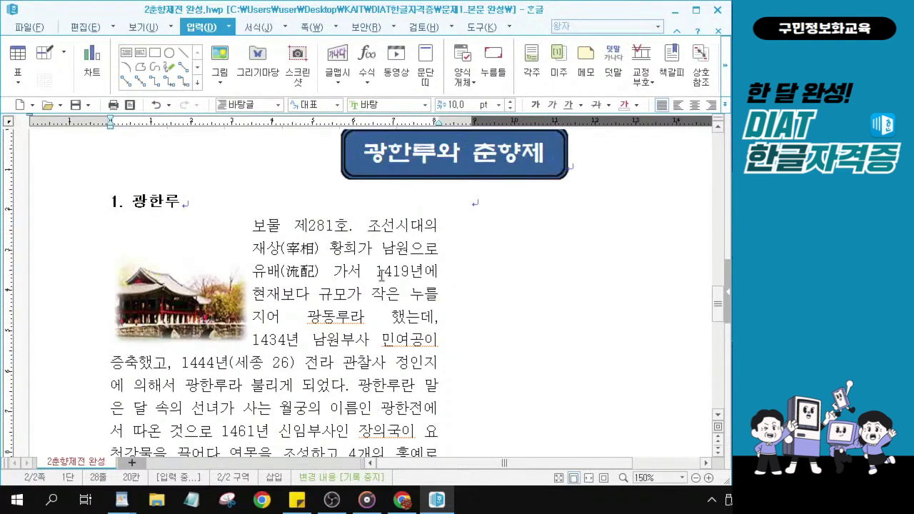